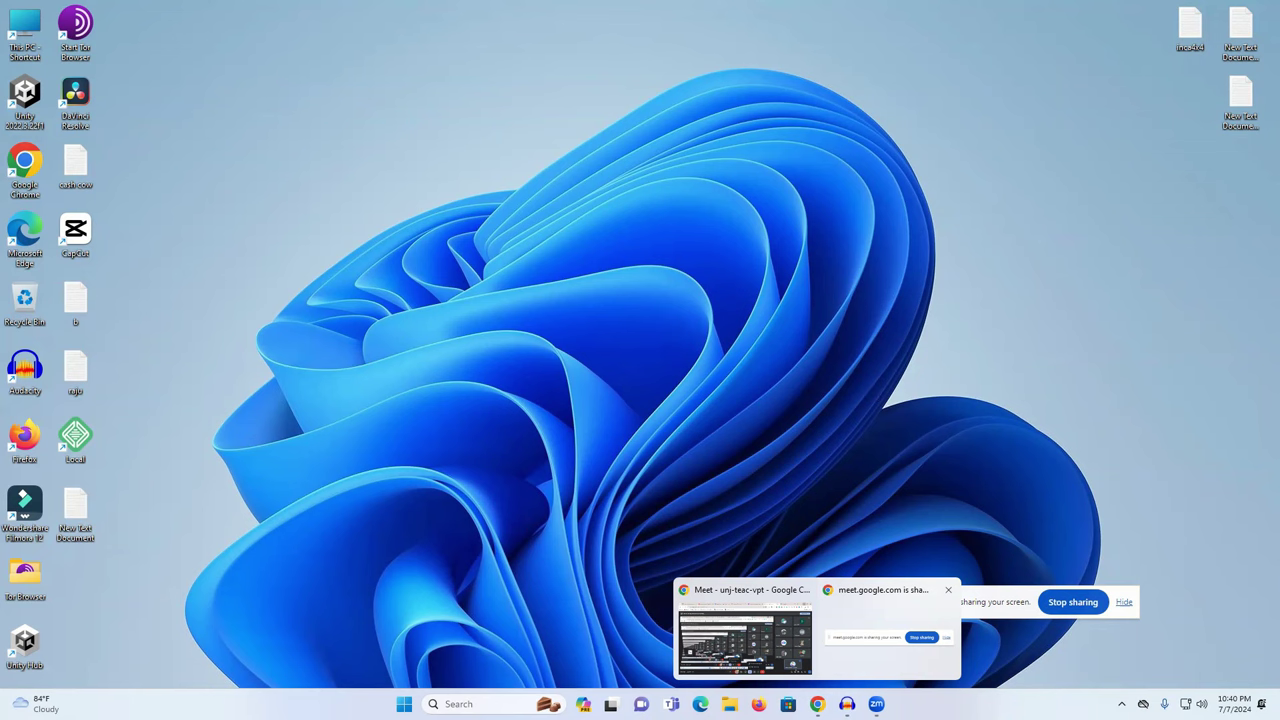
Copy the third Drive folder link from the Google Docs file into a new tab's address bar.
left_click(458, 704)
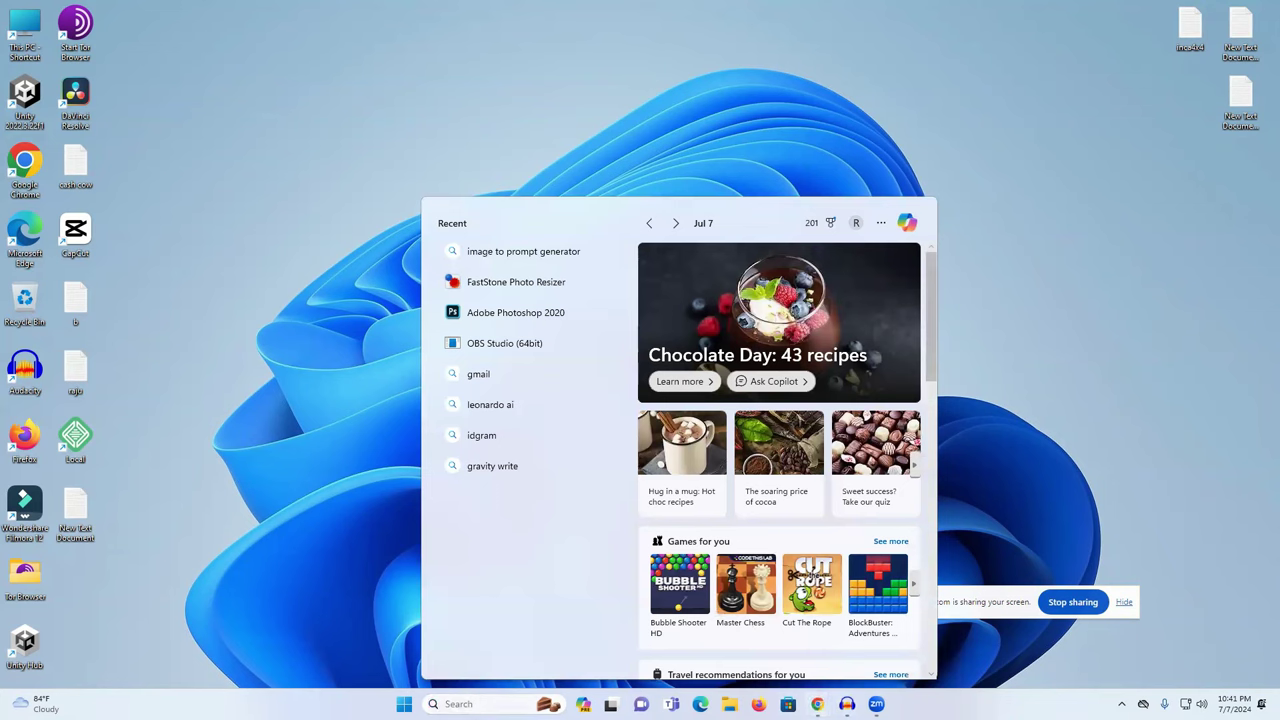
left_click(740, 635)
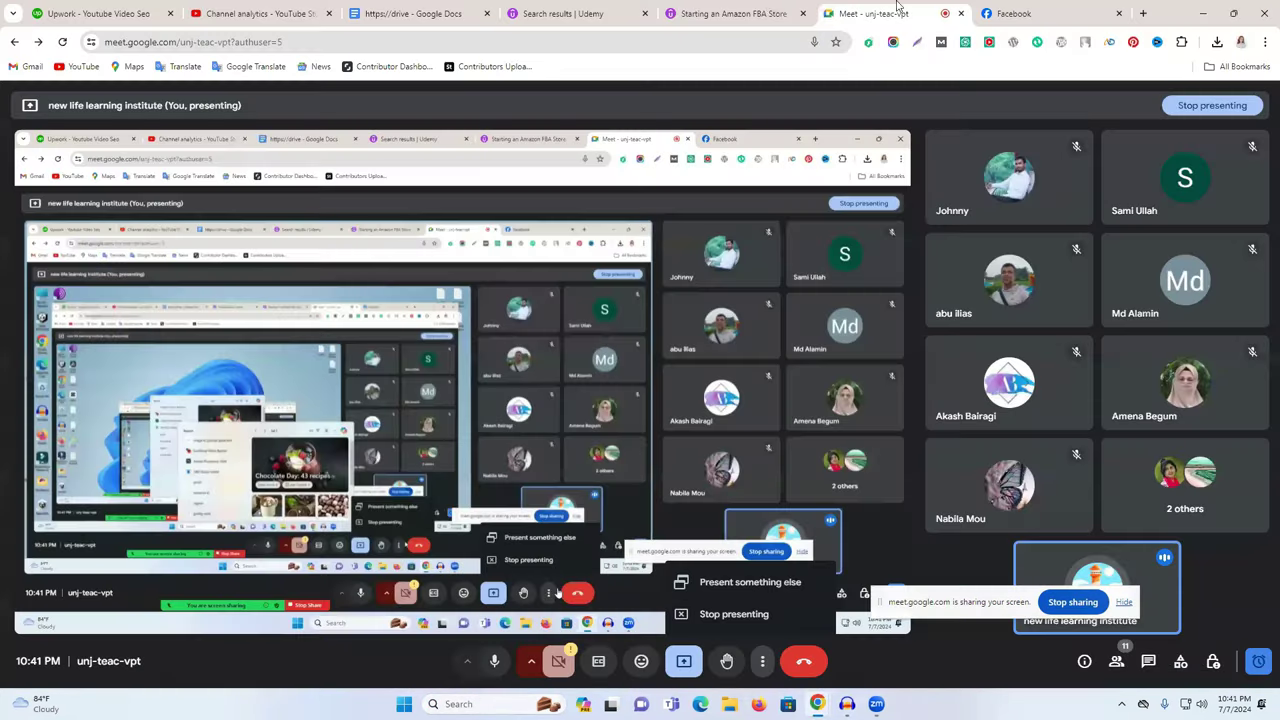
left_click(770, 12)
left_click(449, 12)
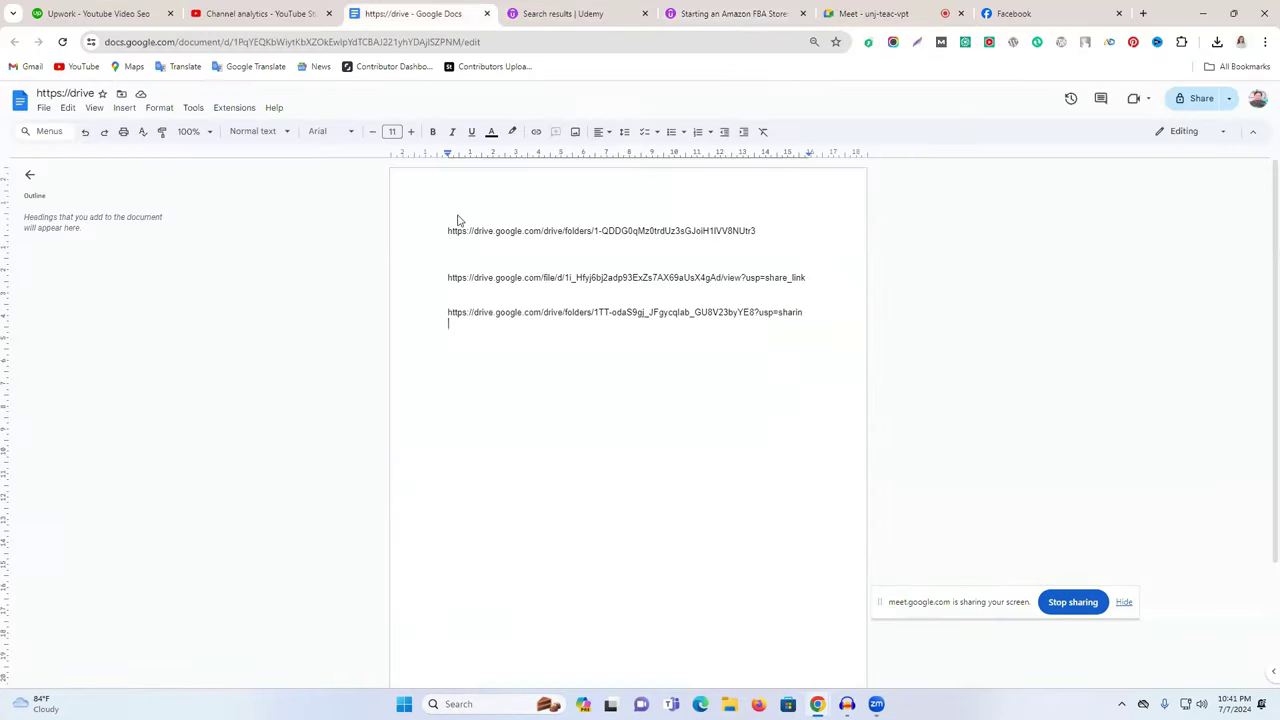
triple_click(510, 313)
key("ctrl+c")
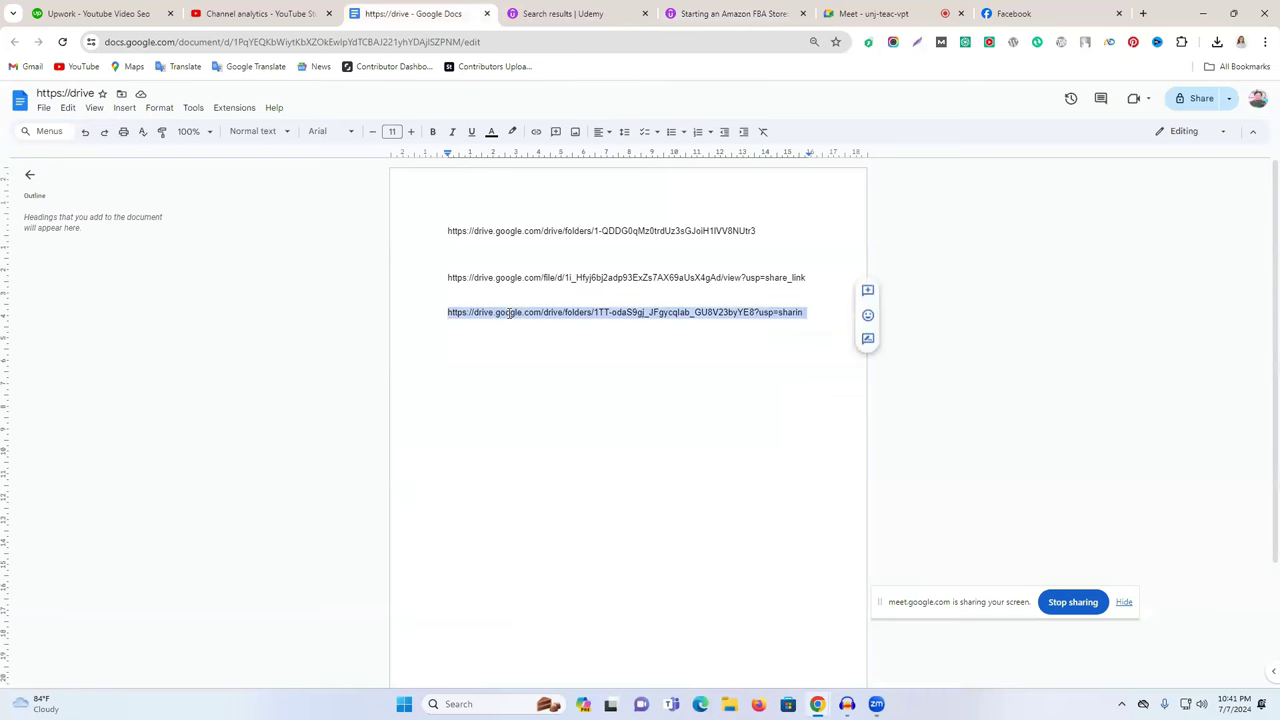
left_click(1143, 13)
key("ctrl+v")
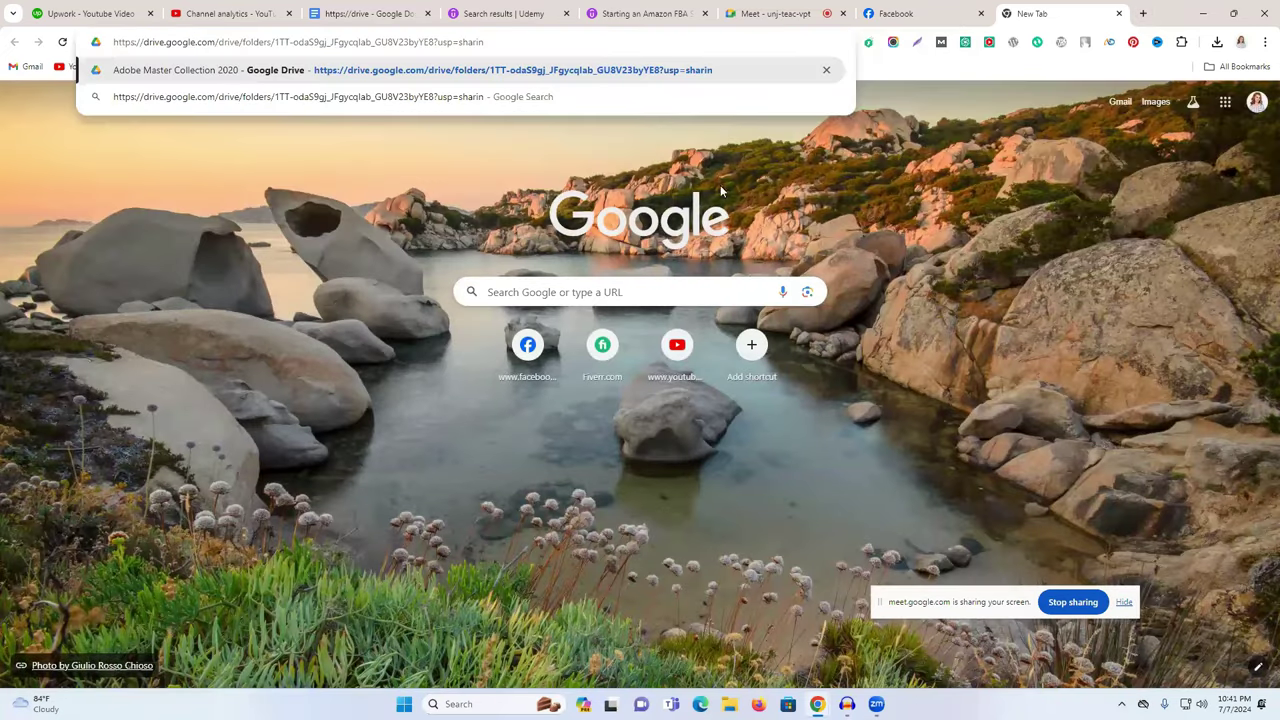
Load the pasted link and scroll through the Adobe Master Collection 2020 folder's files.
key("Return")
scroll(540, 305, "down", 1)
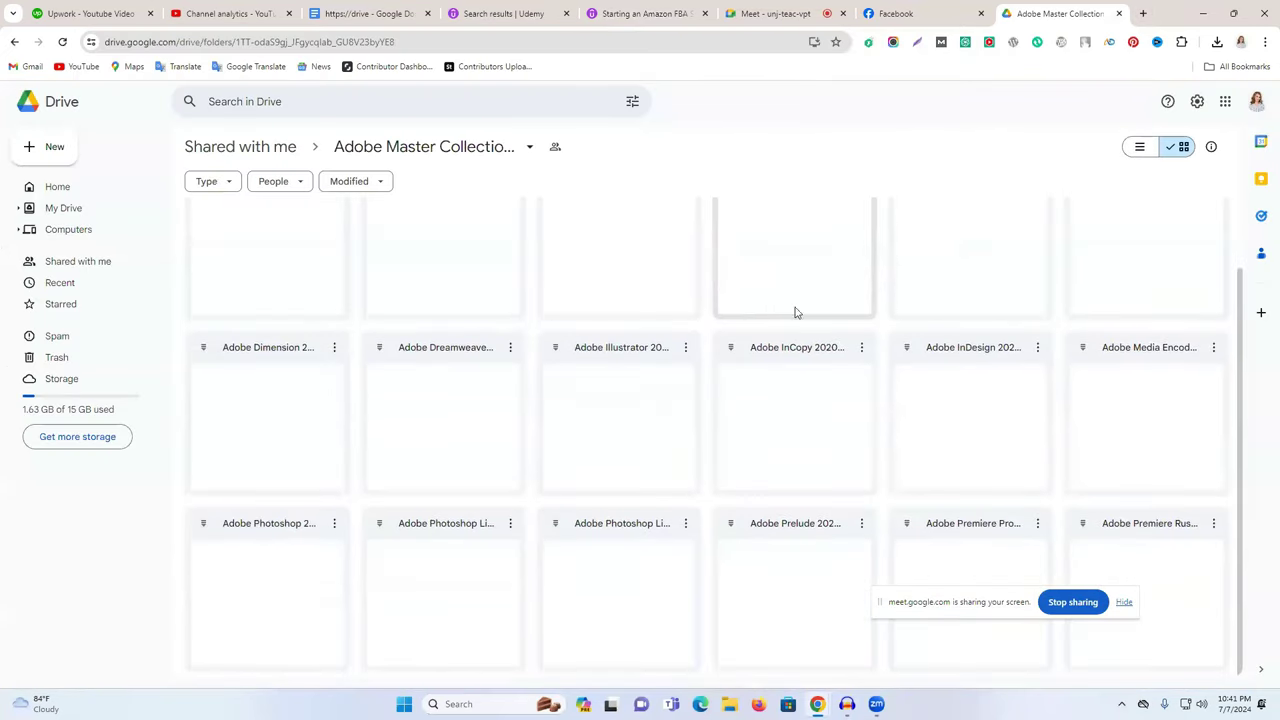
scroll(764, 310, "up", 1)
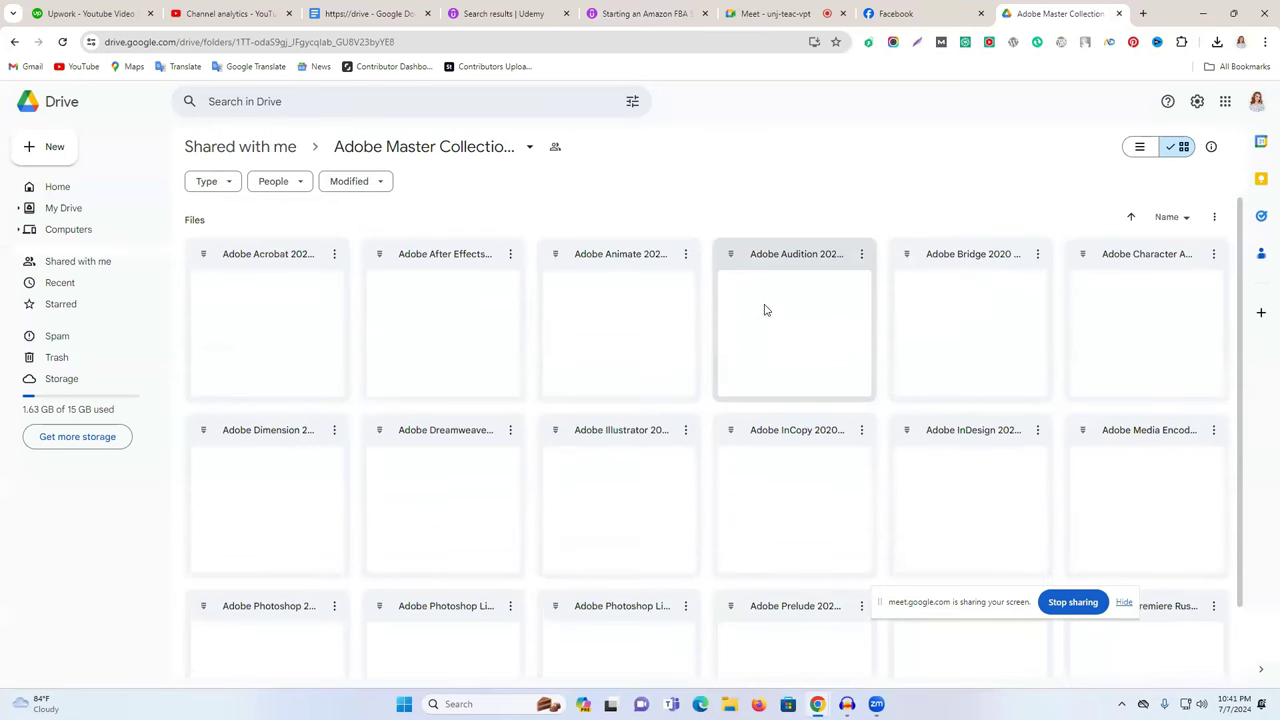
scroll(764, 310, "down", 1)
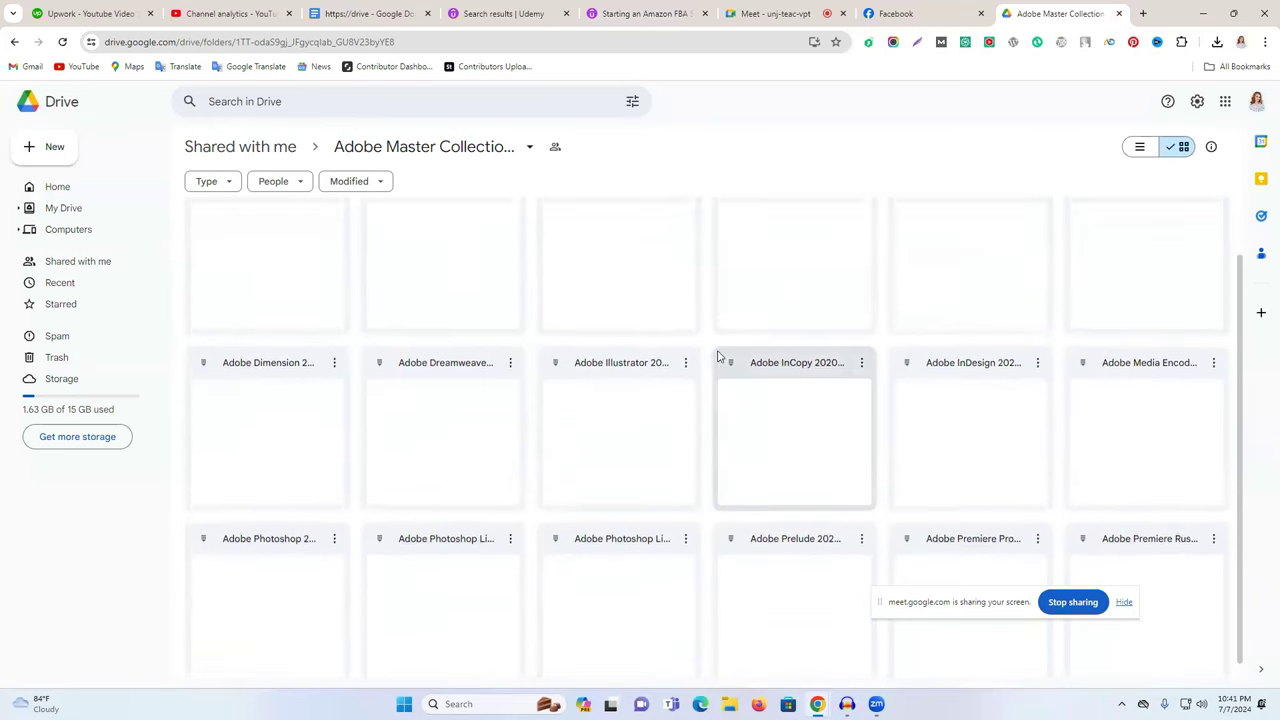
scroll(718, 358, "up", 1)
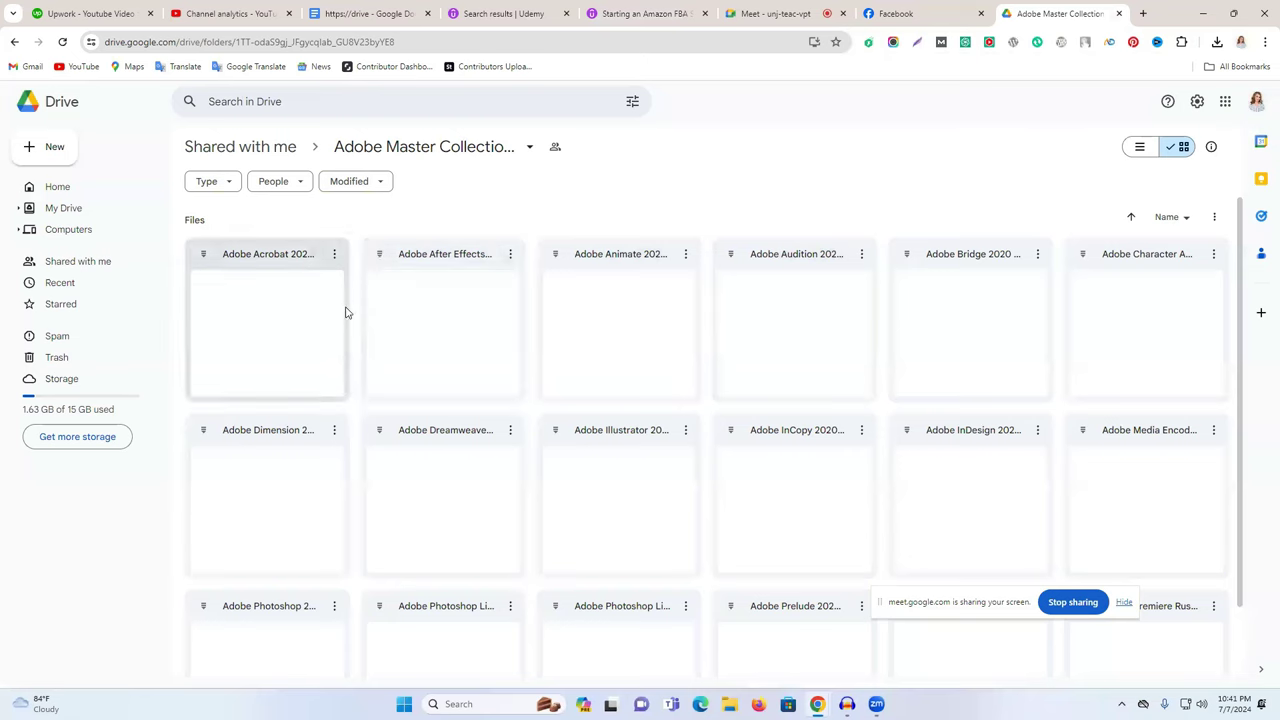
scroll(420, 335, "down", 1)
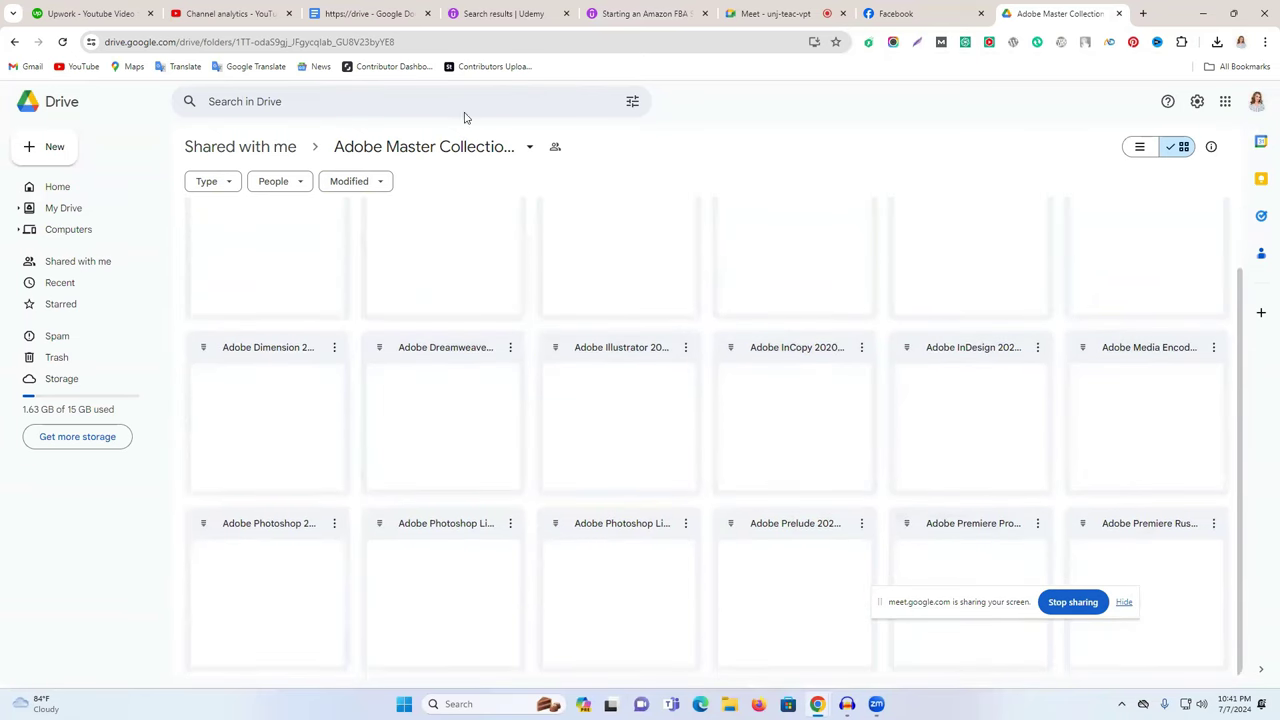
Copy the three Drive links and password line from Docs and send them to the Passive income chat.
left_click(371, 13)
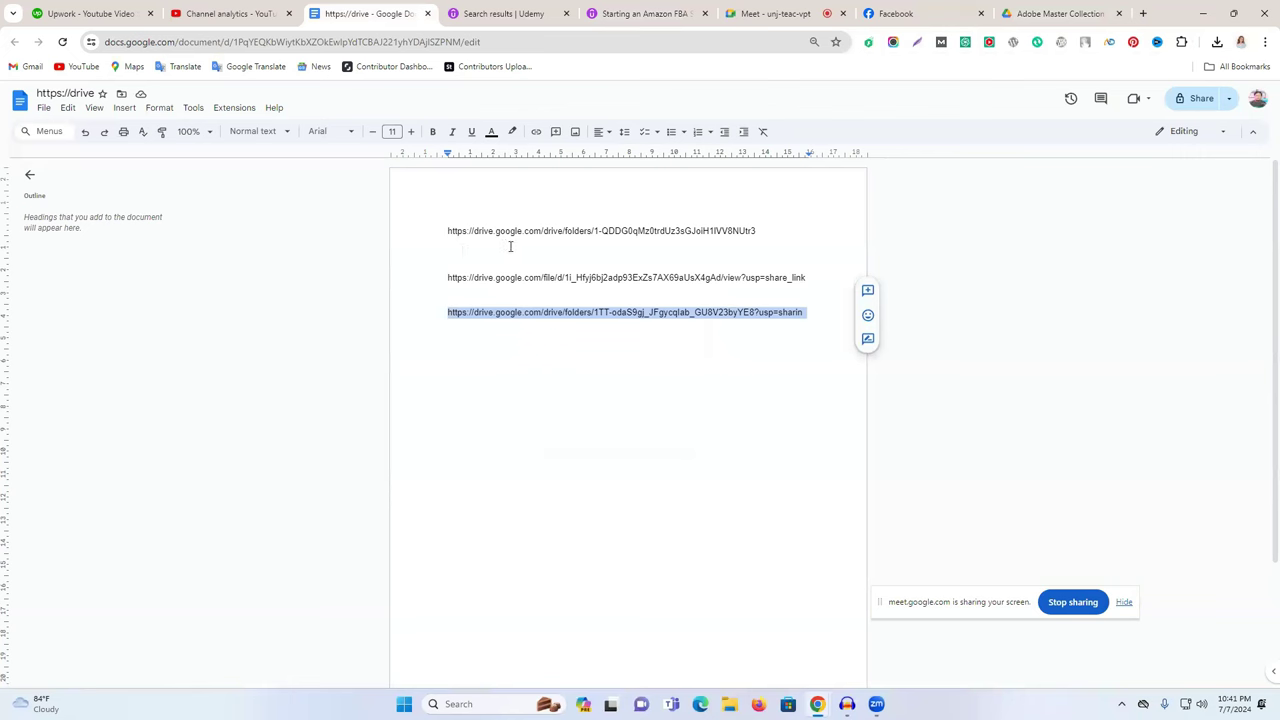
left_click_drag(822, 319, 409, 220)
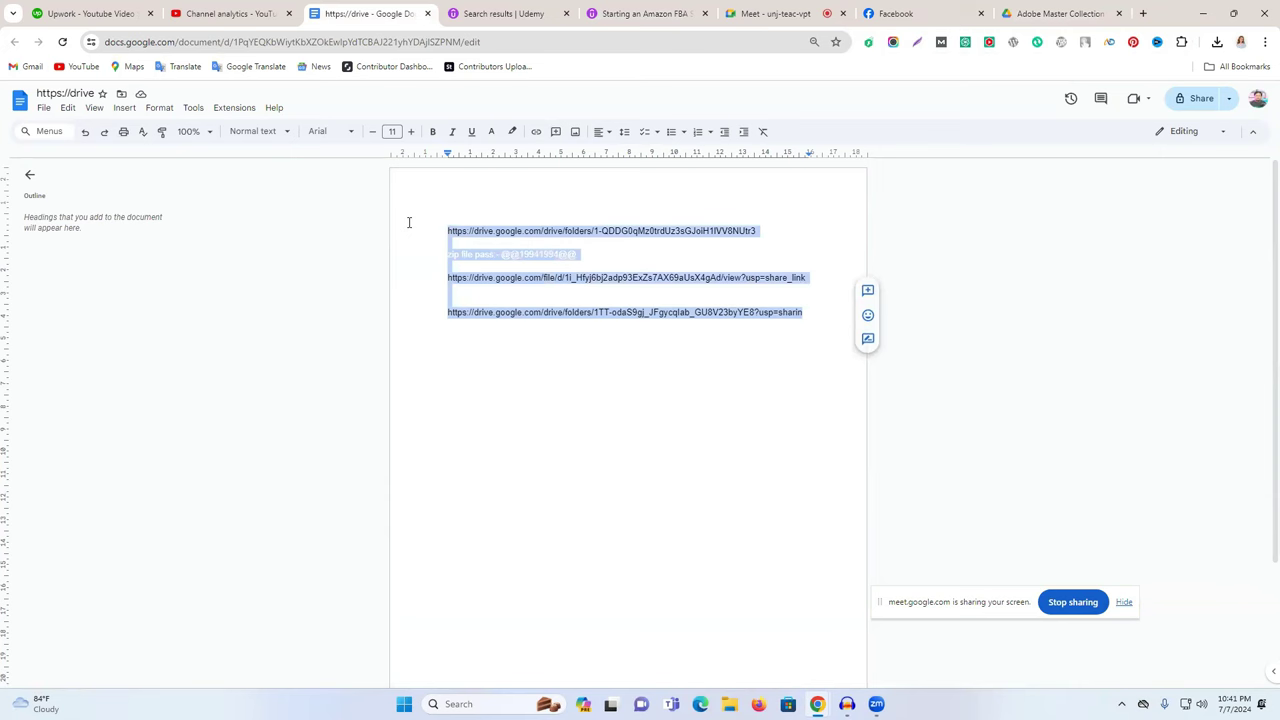
left_click(771, 417)
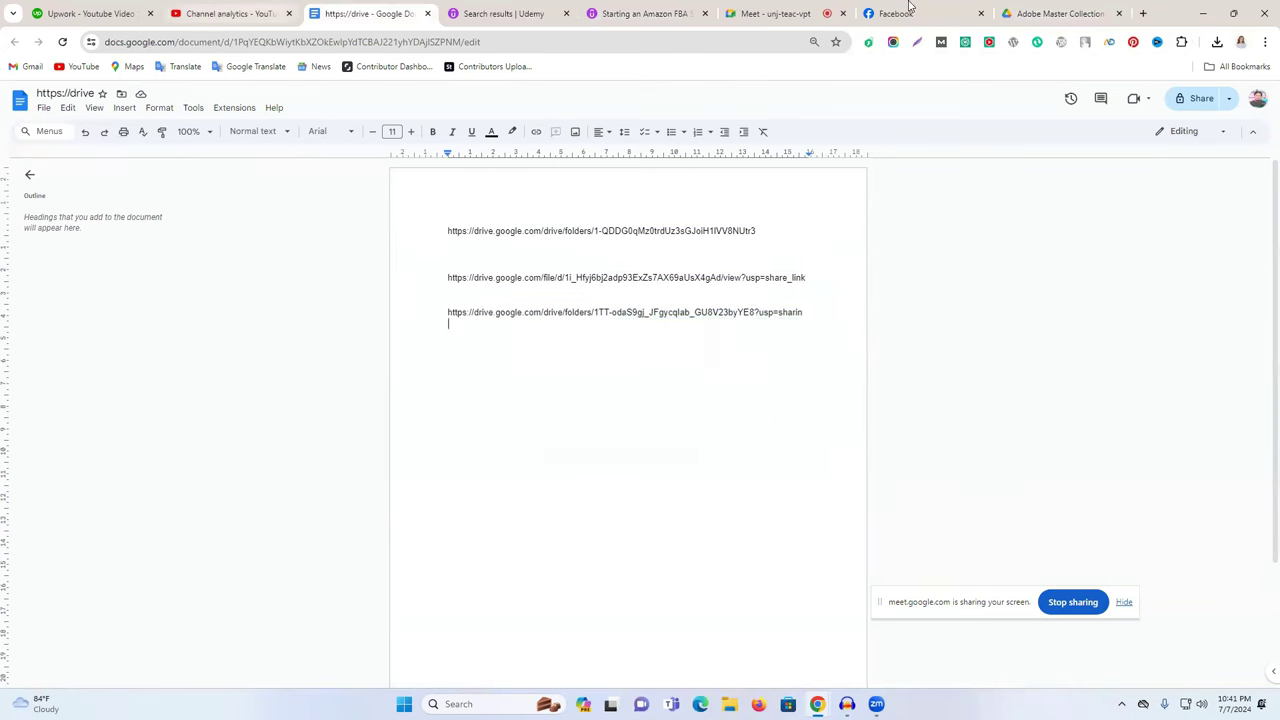
left_click(867, 6)
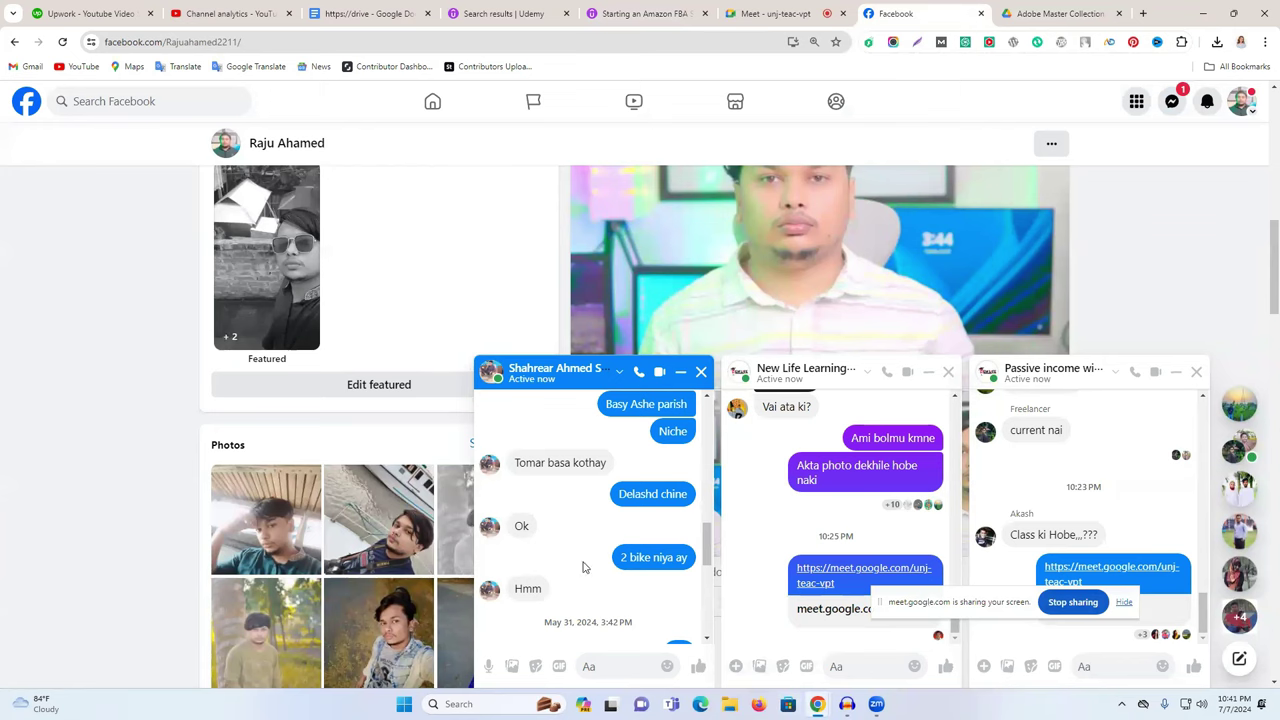
left_click(1099, 664)
key("Return")
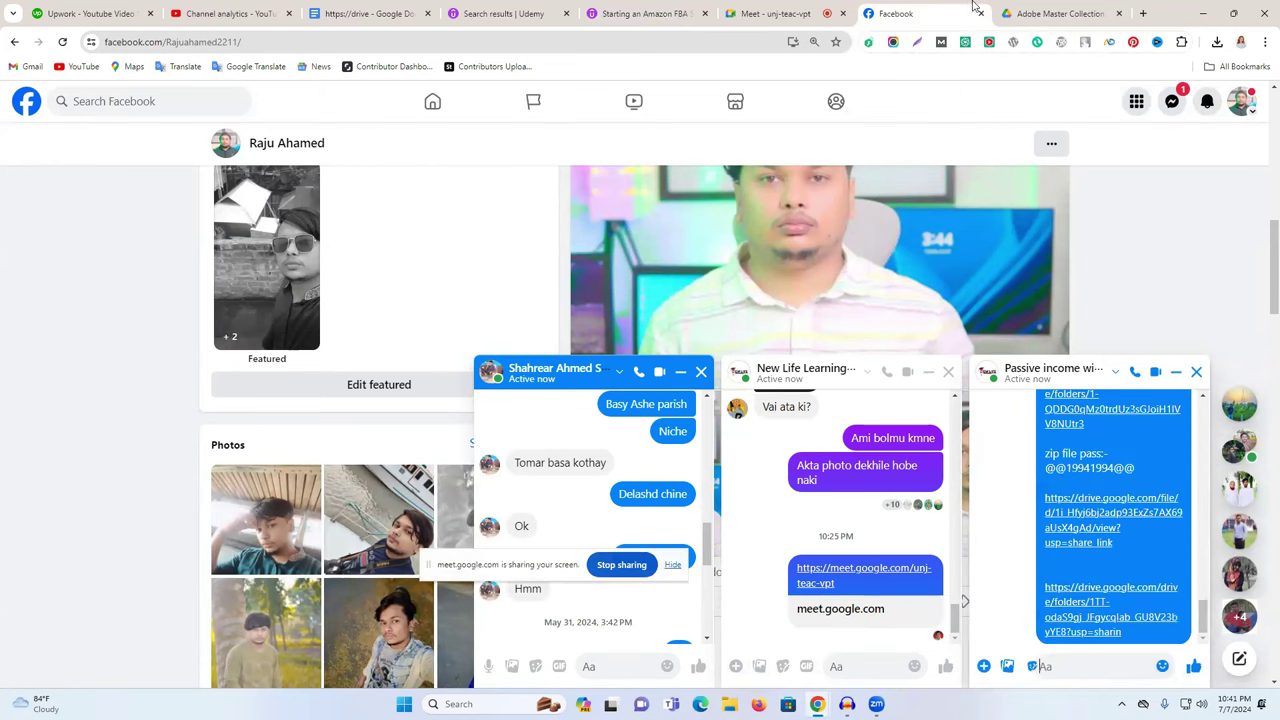
left_click(1060, 13)
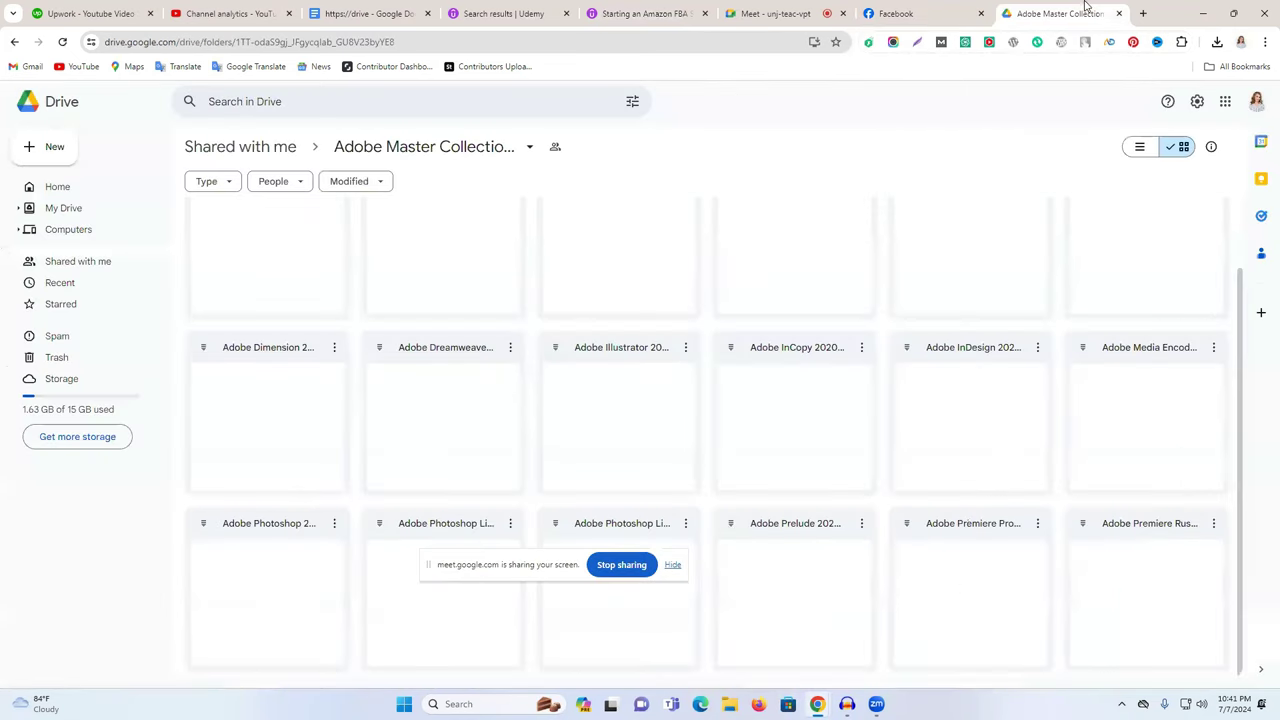
Select the Adobe Photoshop file, bring up its context menu, then minimize Chrome.
left_click(278, 556)
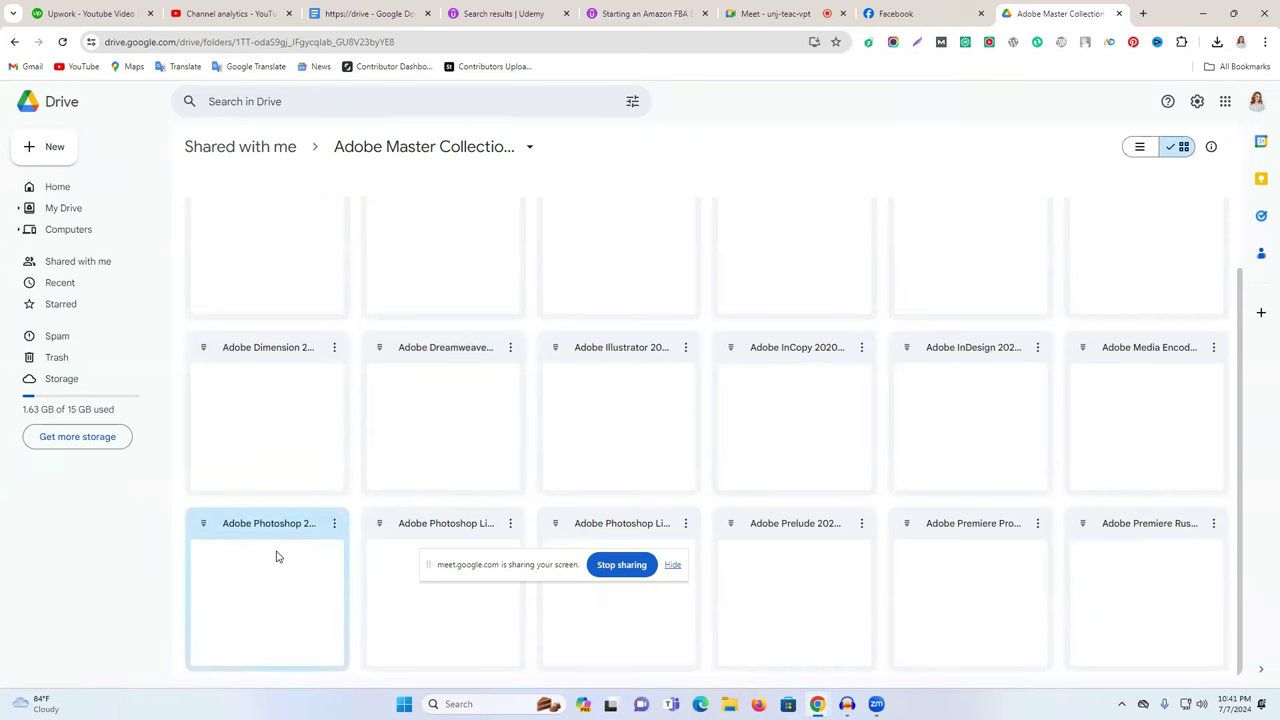
right_click(278, 556)
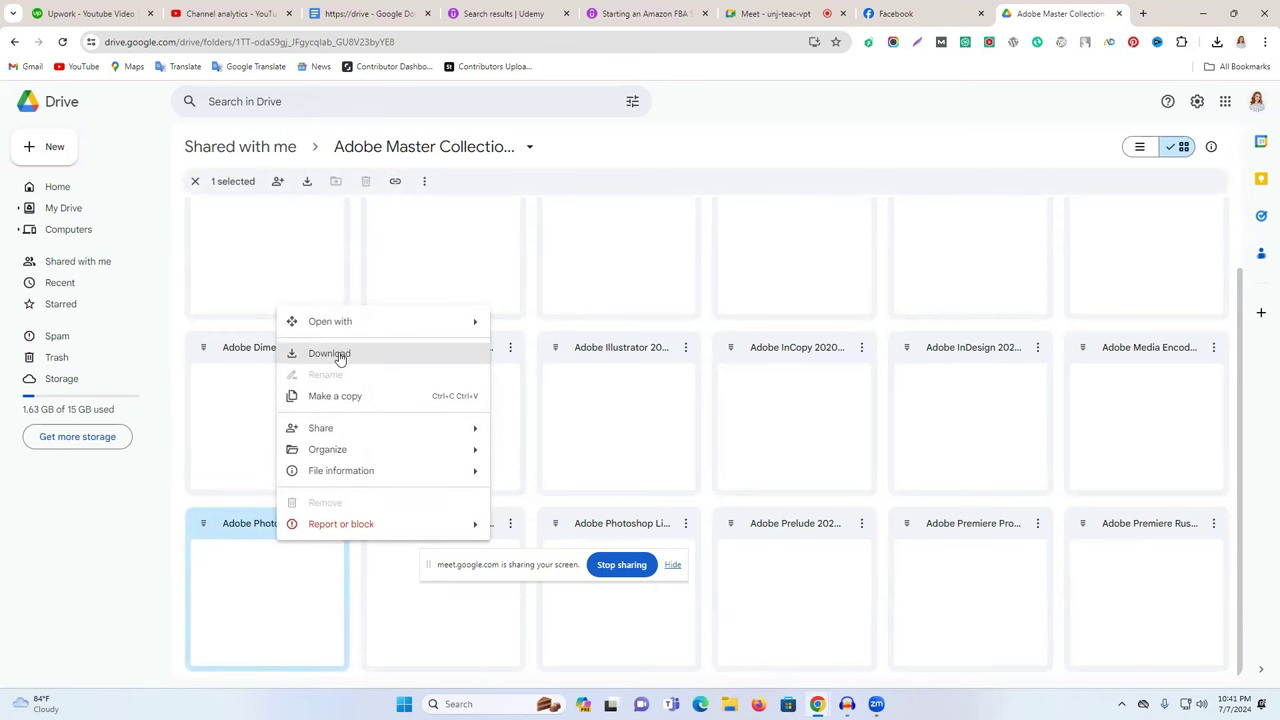
left_click(1202, 13)
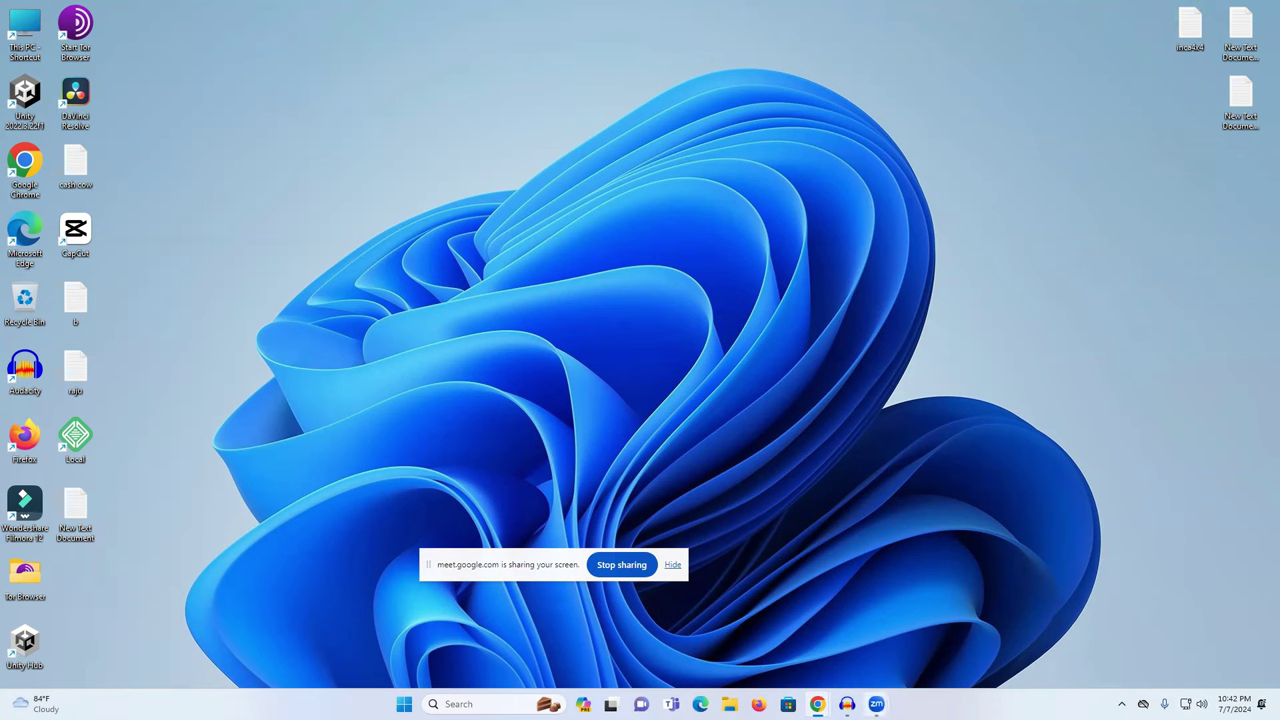
Restore Chrome, search Google for 'get into pc' in a new tab, and open the Get Into PC site.
mouse_move(817, 704)
left_click(773, 657)
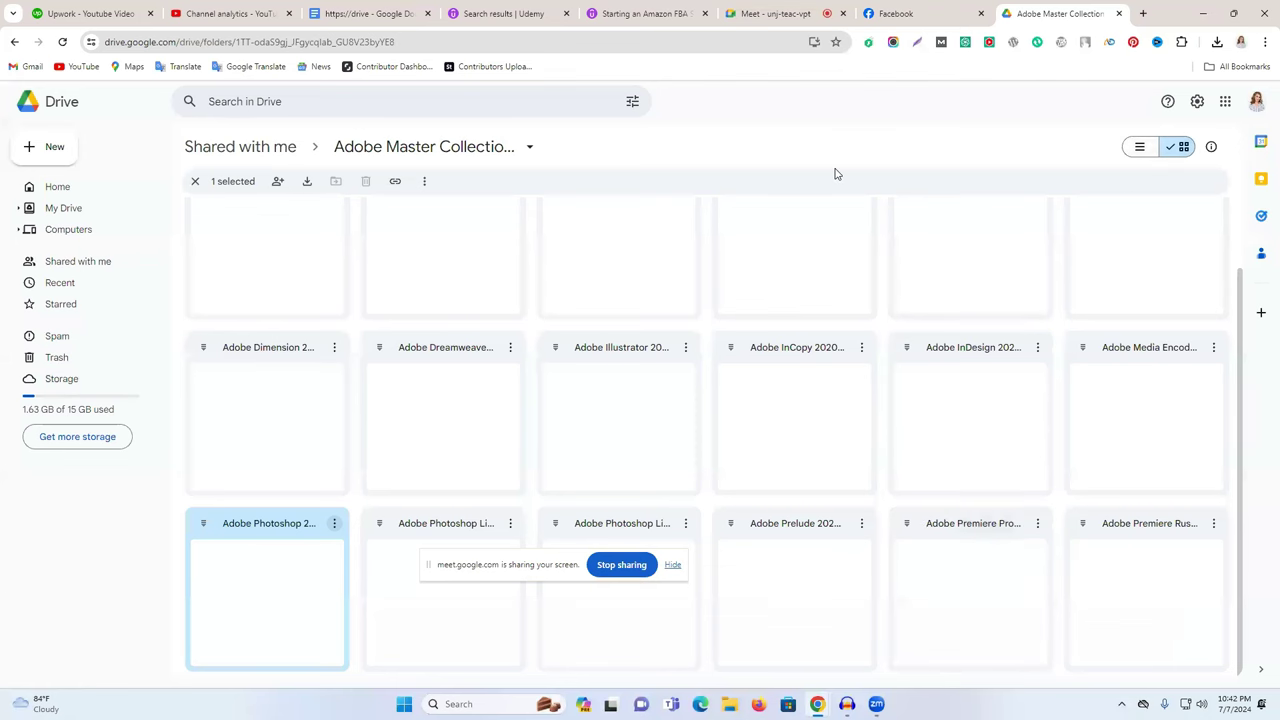
left_click(1144, 15)
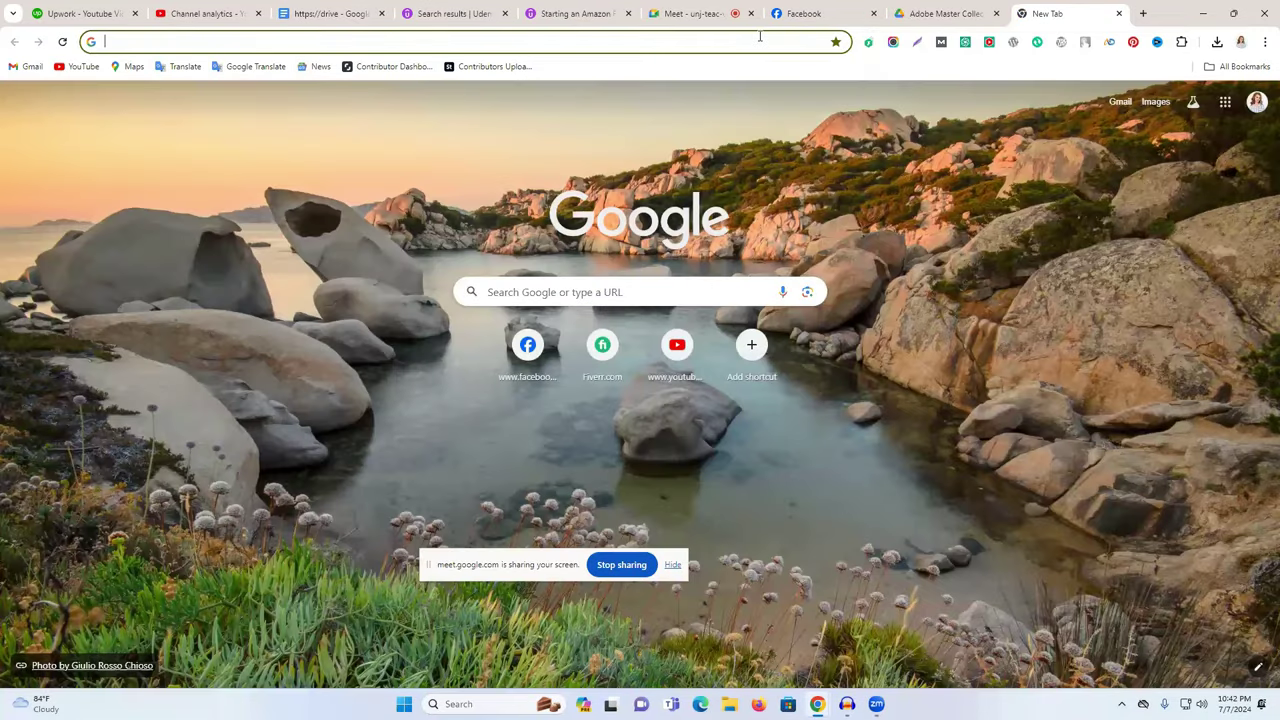
left_click(759, 36)
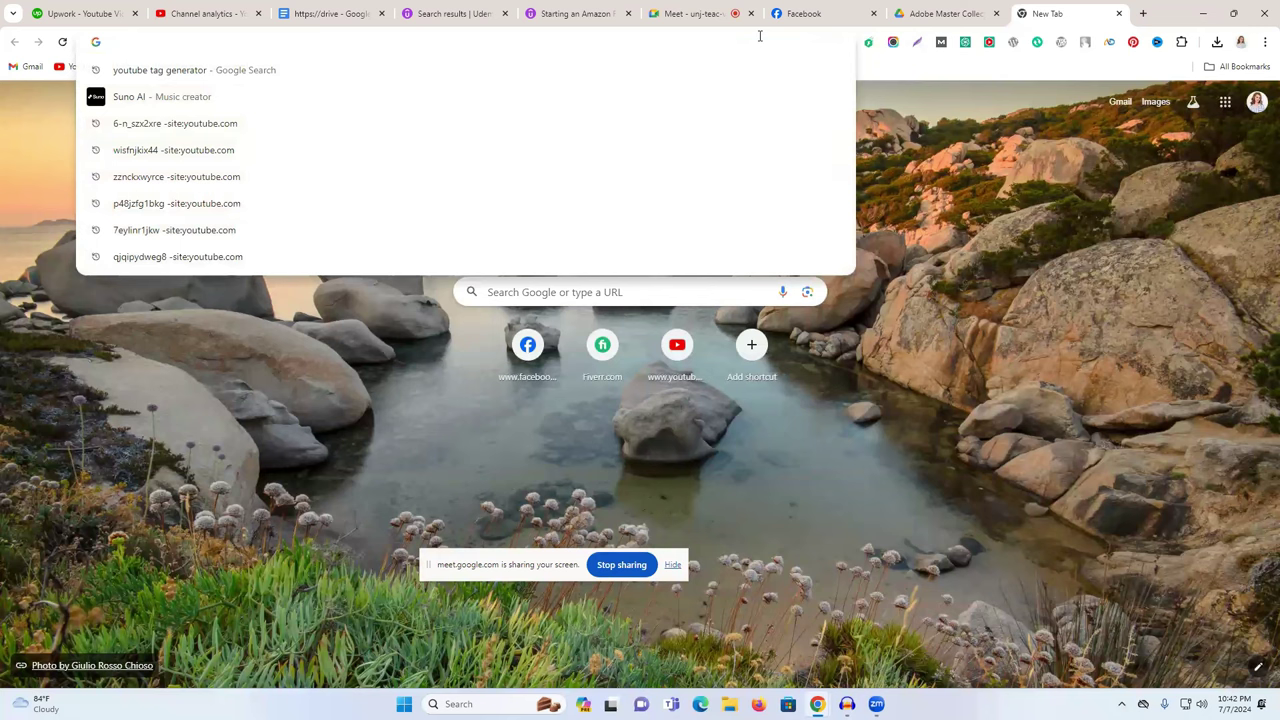
type("get")
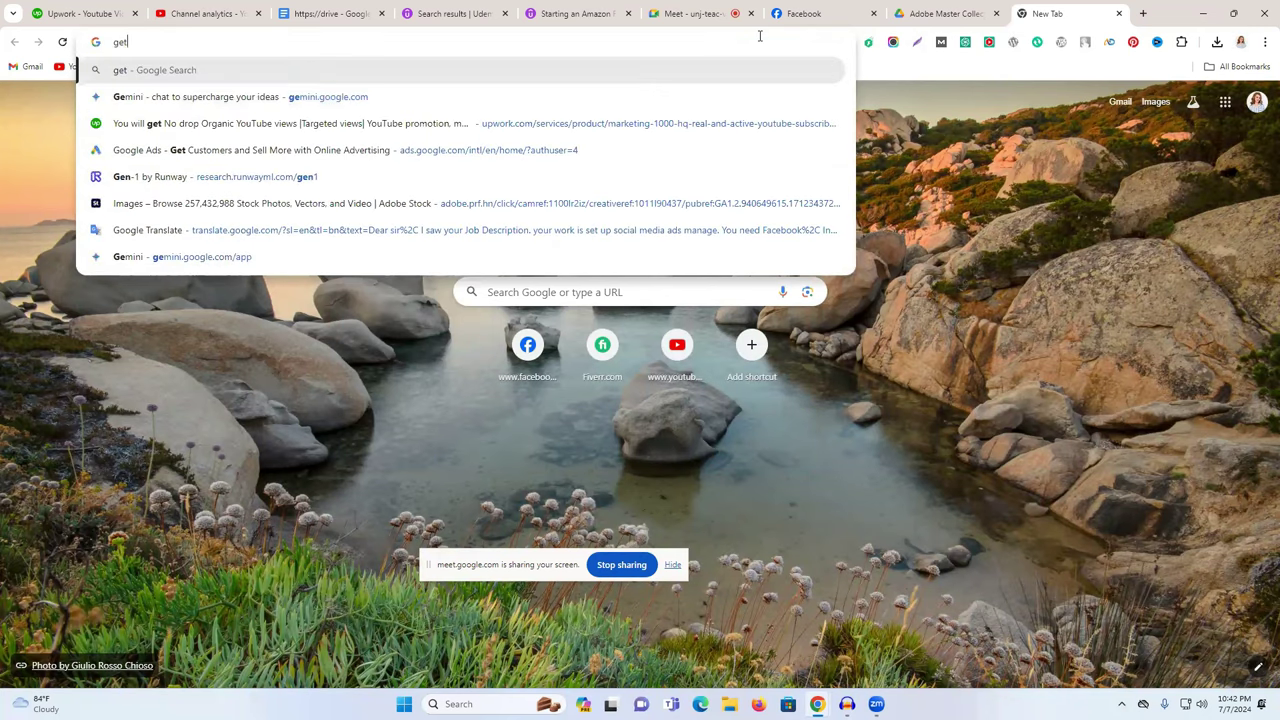
type(" in")
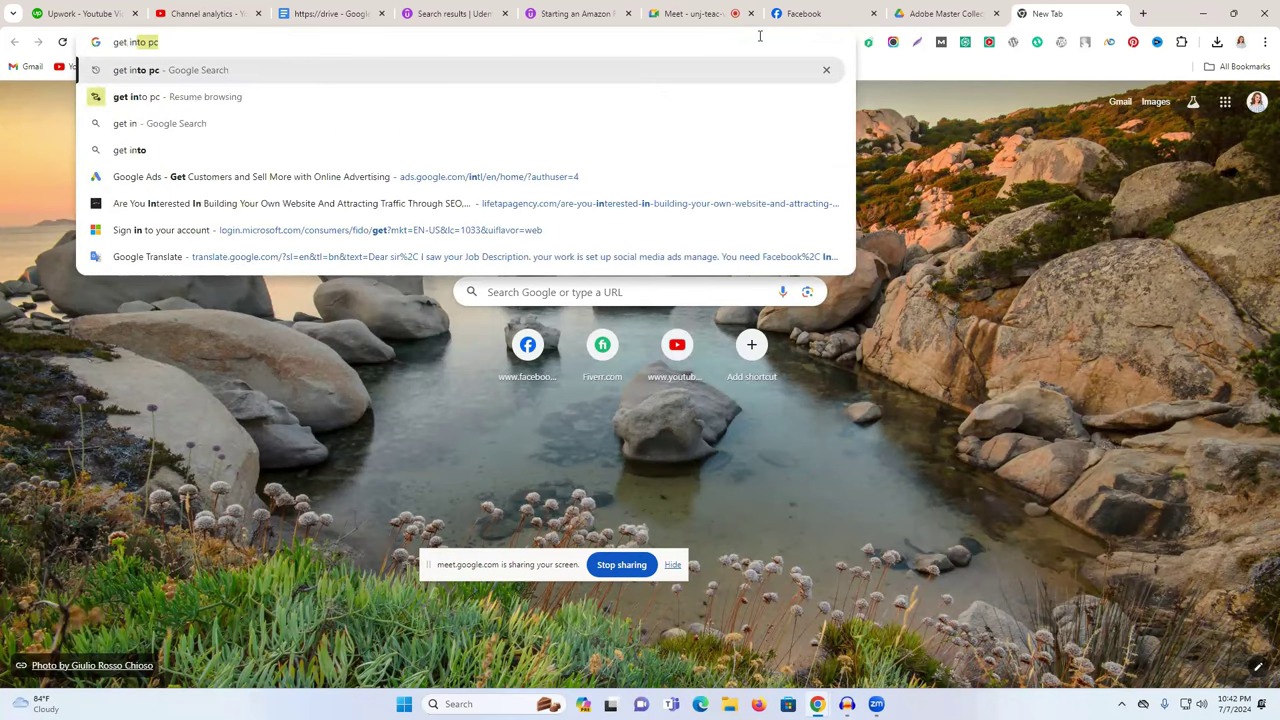
key("Return")
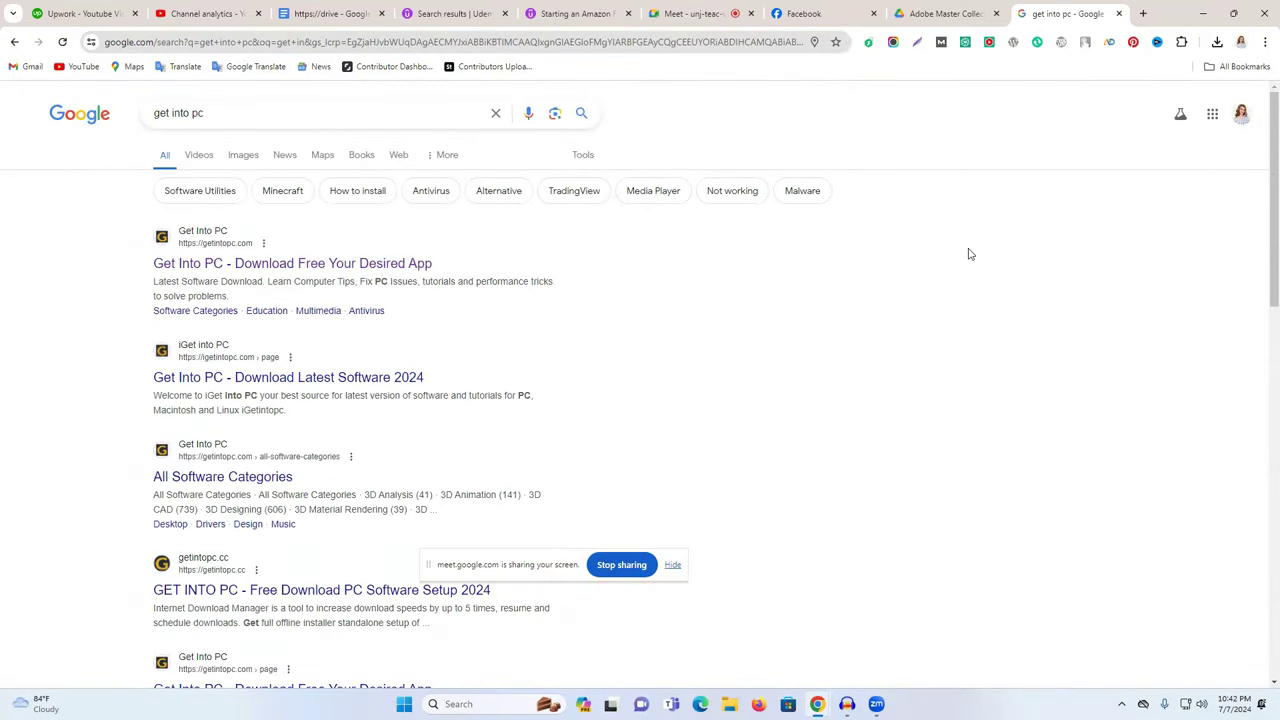
left_click(314, 264)
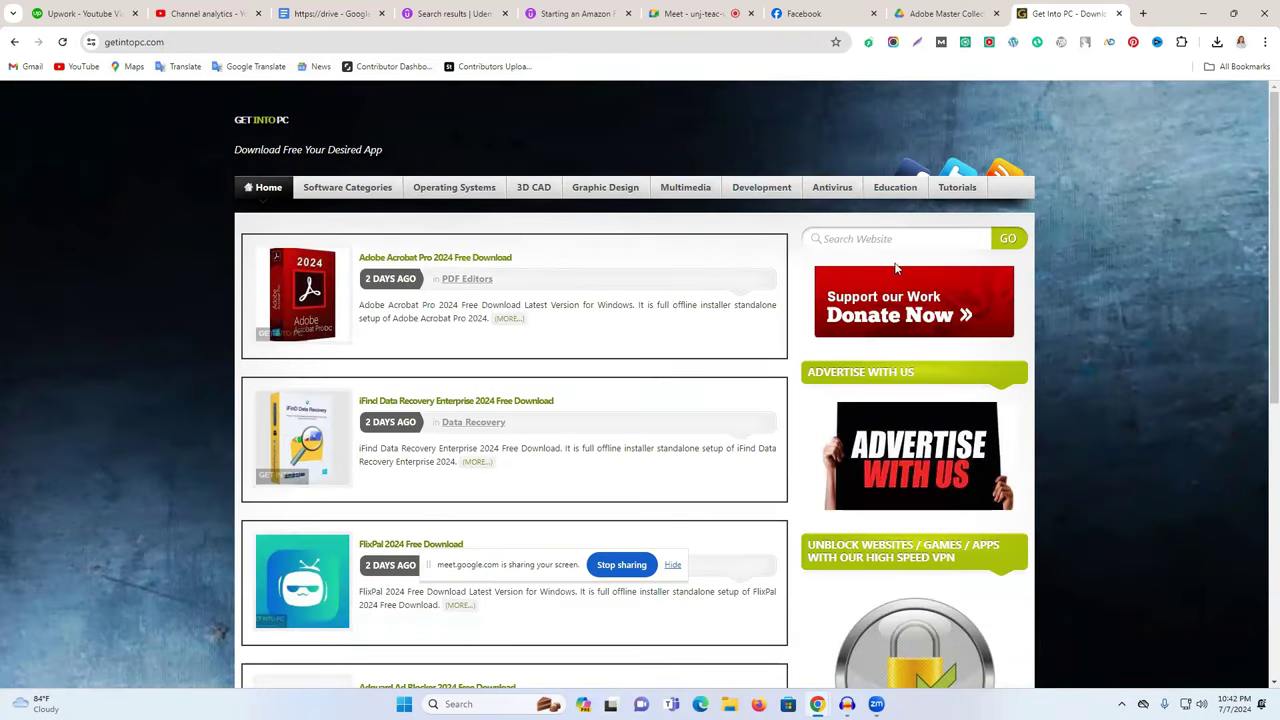
Search the Get Into PC site for 'photoshop' and browse the results.
left_click(878, 240)
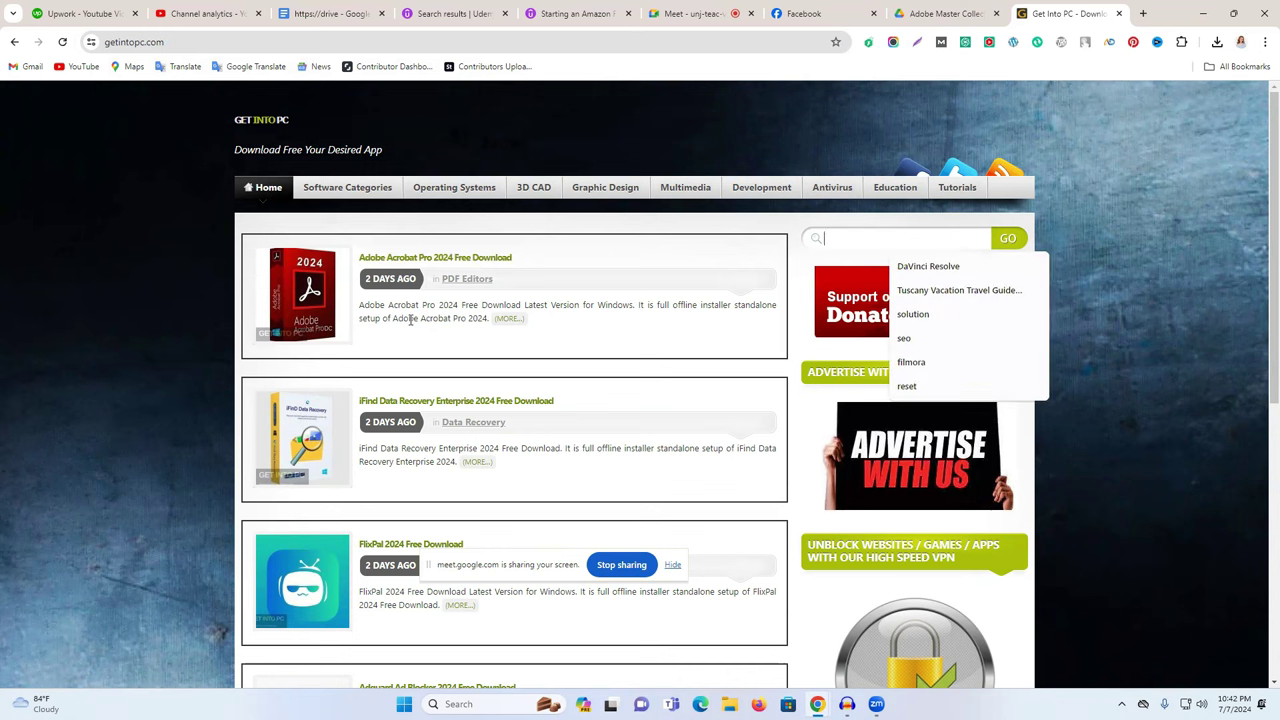
scroll(410, 320, "down", 2)
scroll(840, 166, "up", 1)
type("photoshop")
key("Return")
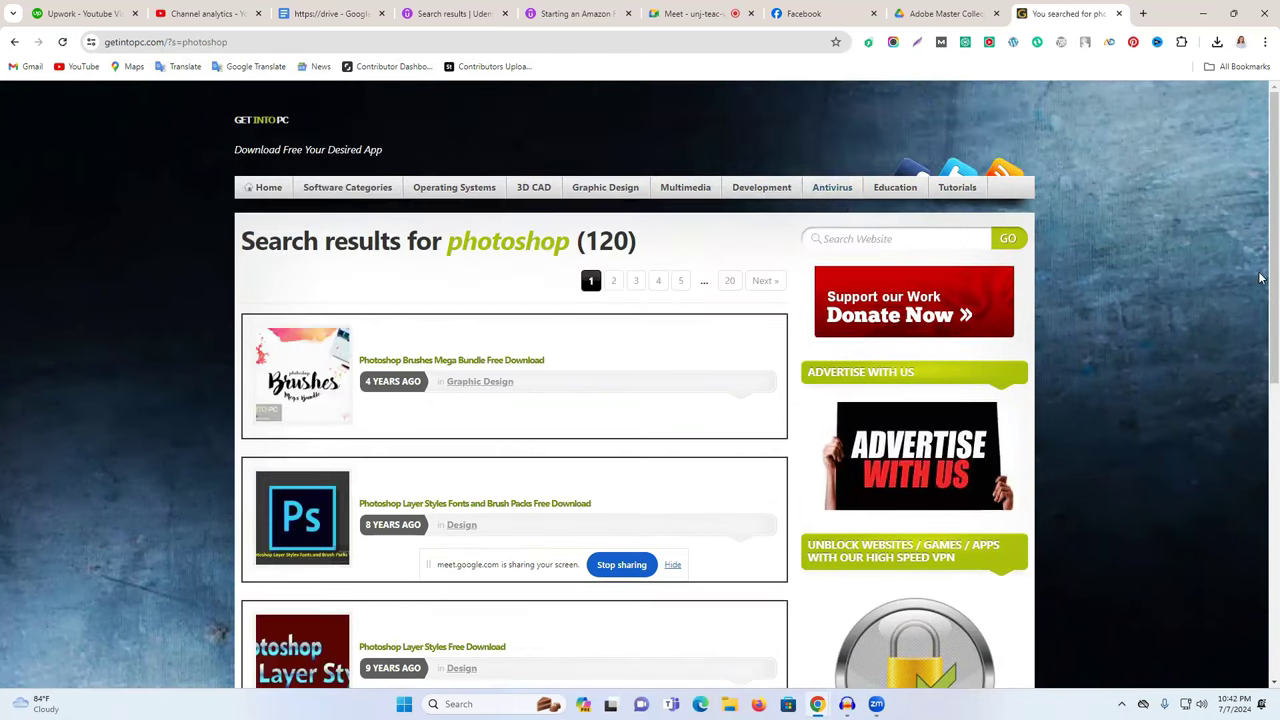
scroll(591, 294, "down", 2)
scroll(398, 288, "down", 2)
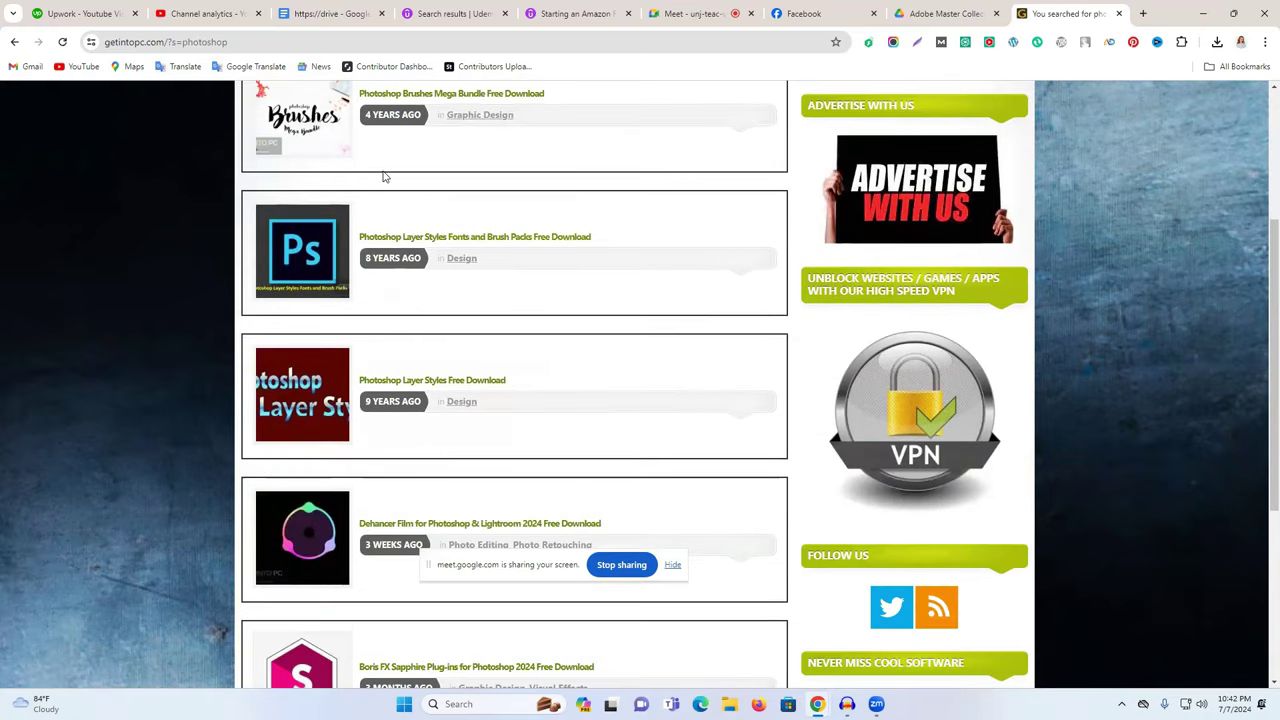
scroll(450, 340, "down", 2)
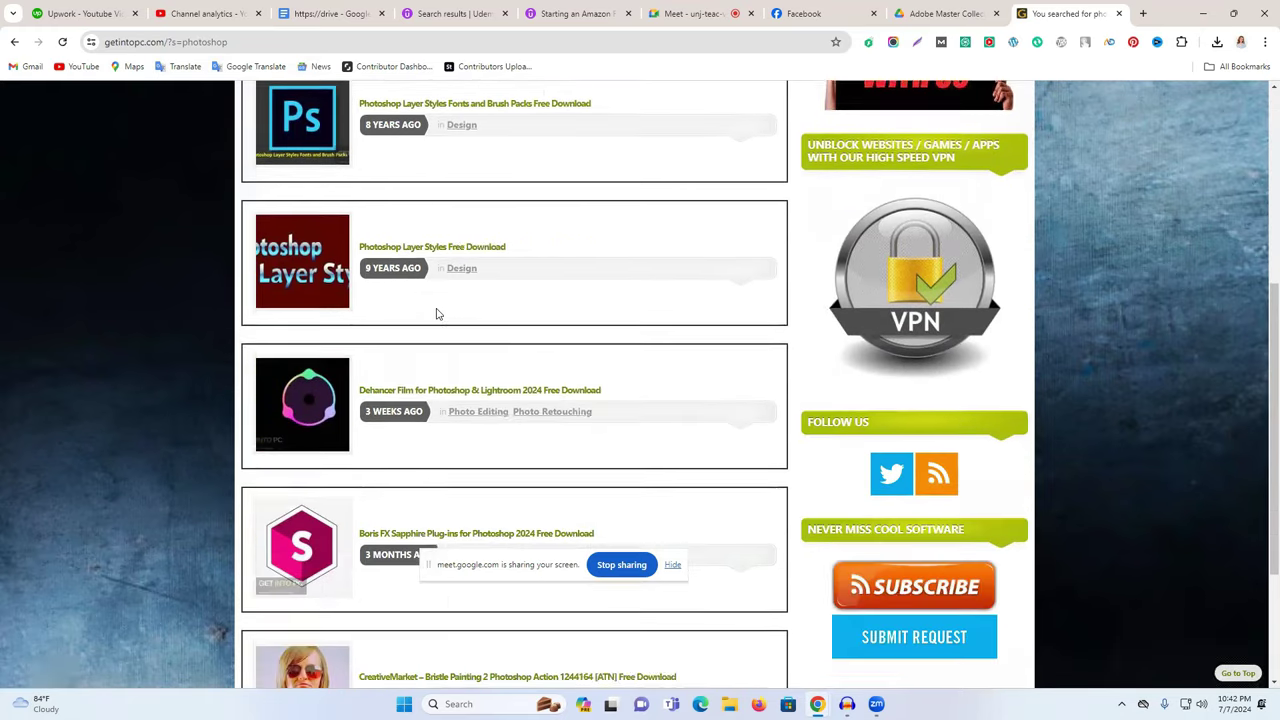
scroll(471, 329, "up", 2)
scroll(398, 258, "up", 2)
Refine the site search to 'Photoshop 2020' and review its five results.
left_click_drag(362, 370, 402, 370)
key("ctrl+c")
left_click(870, 105)
key("ctrl+v")
type("202")
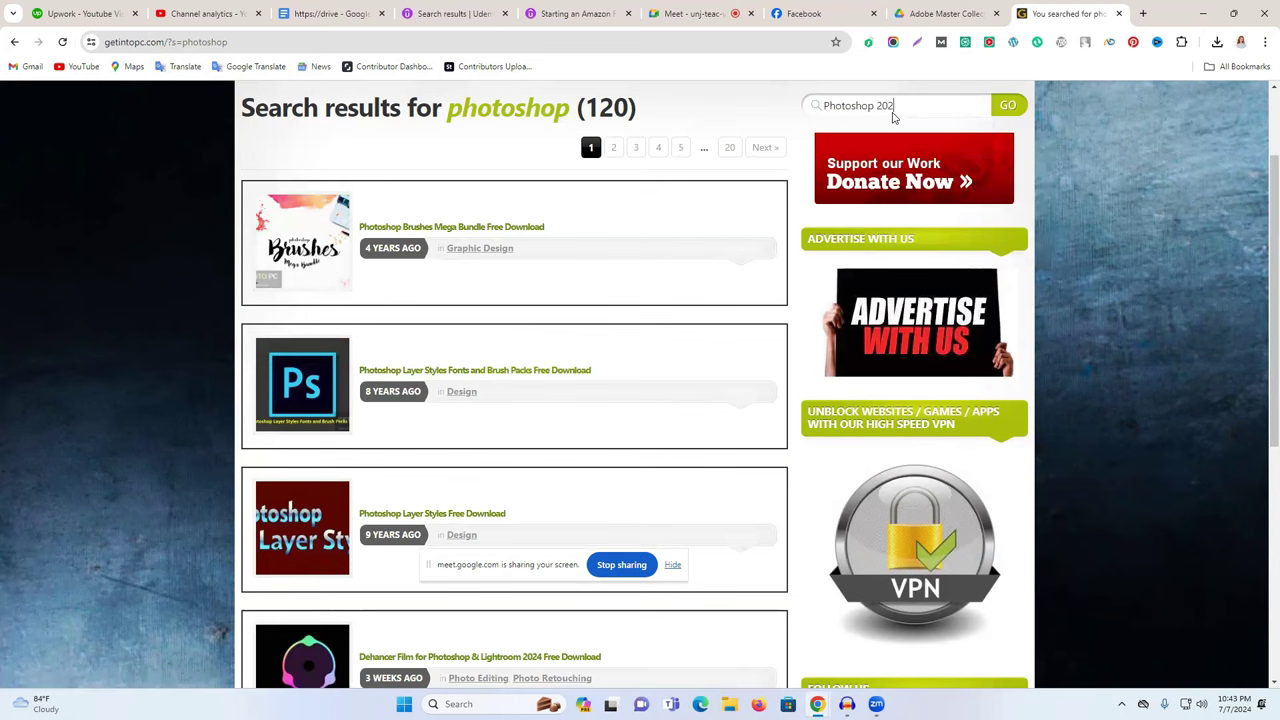
type("0")
key("Return")
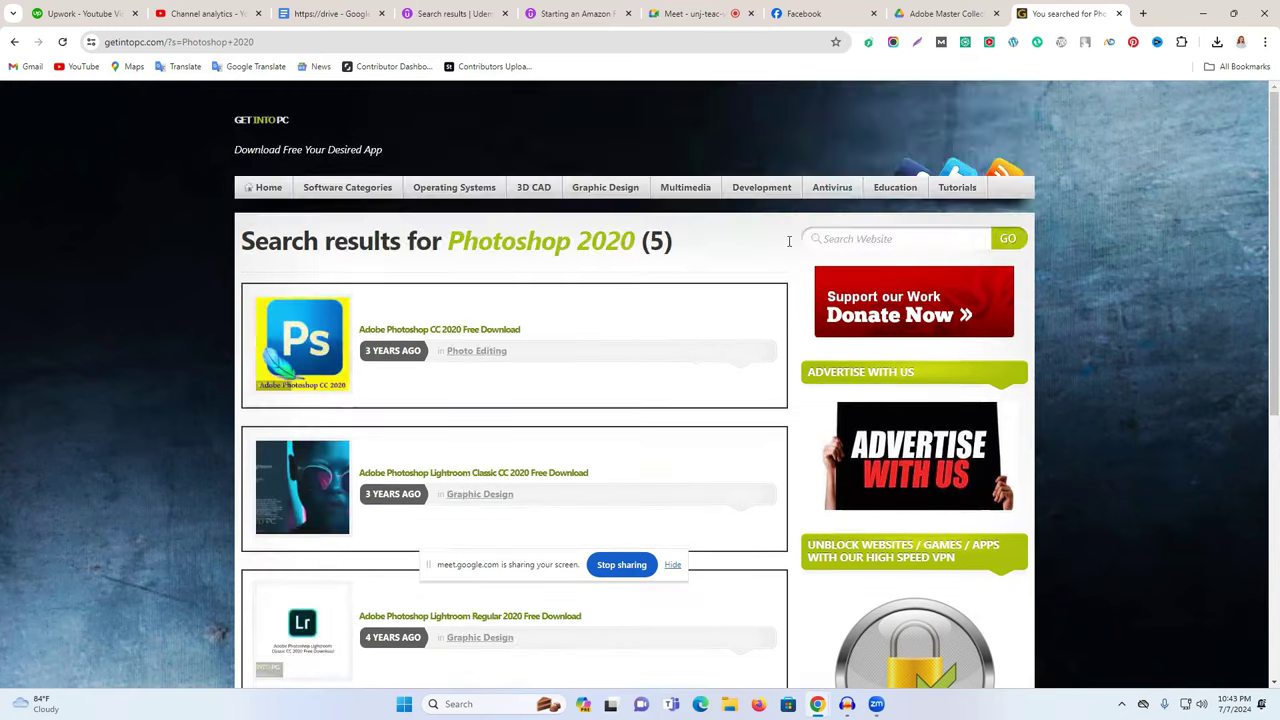
scroll(513, 258, "down", 3)
scroll(686, 311, "up", 2)
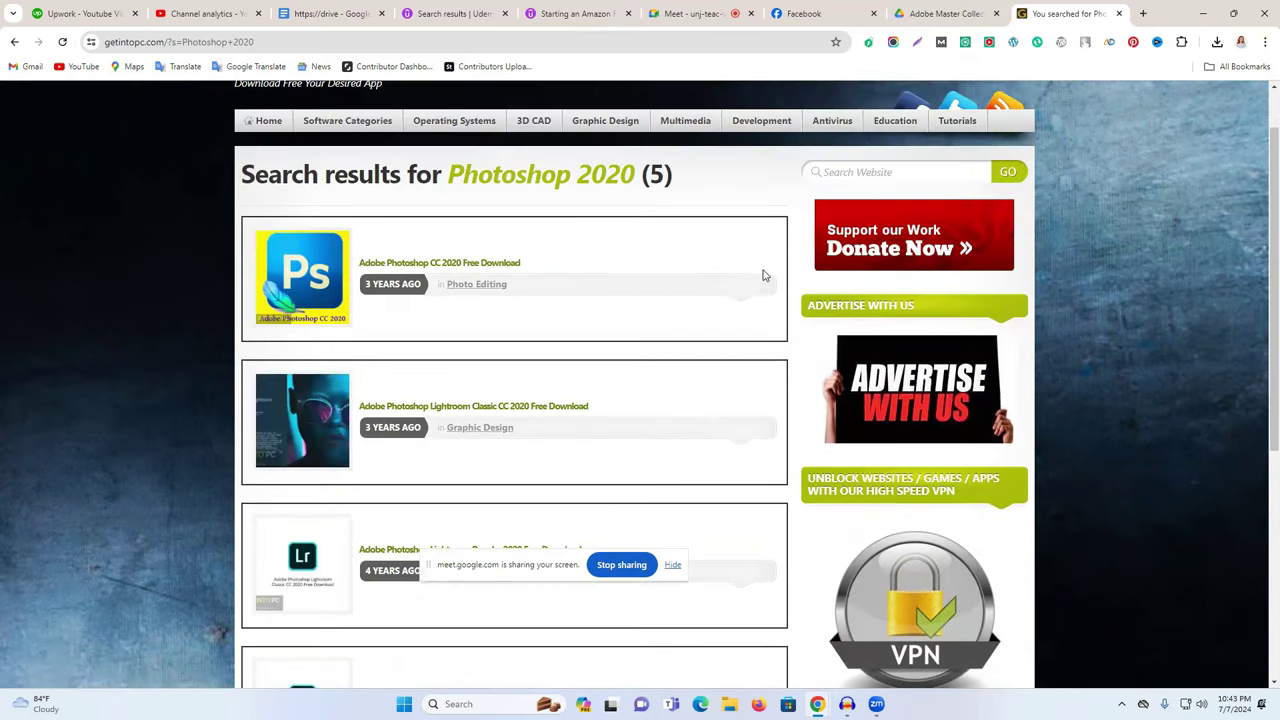
scroll(763, 273, "down", 2)
scroll(763, 273, "up", 3)
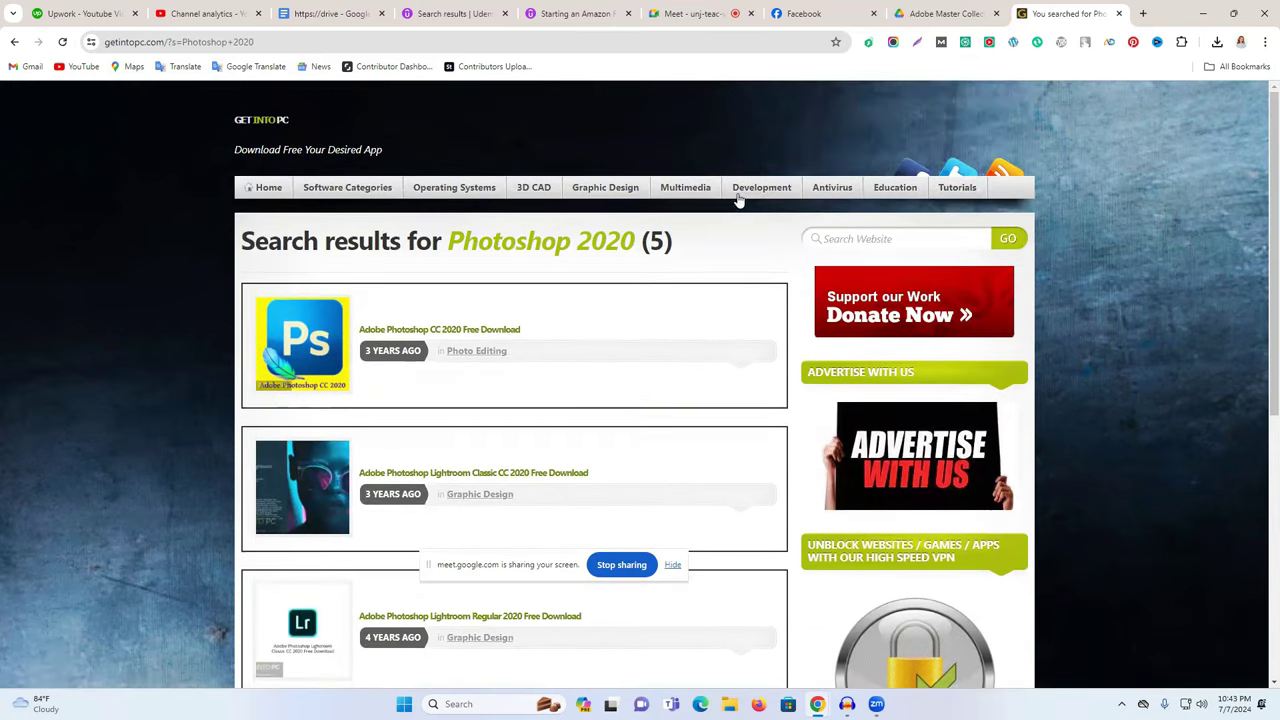
mouse_move(817, 704)
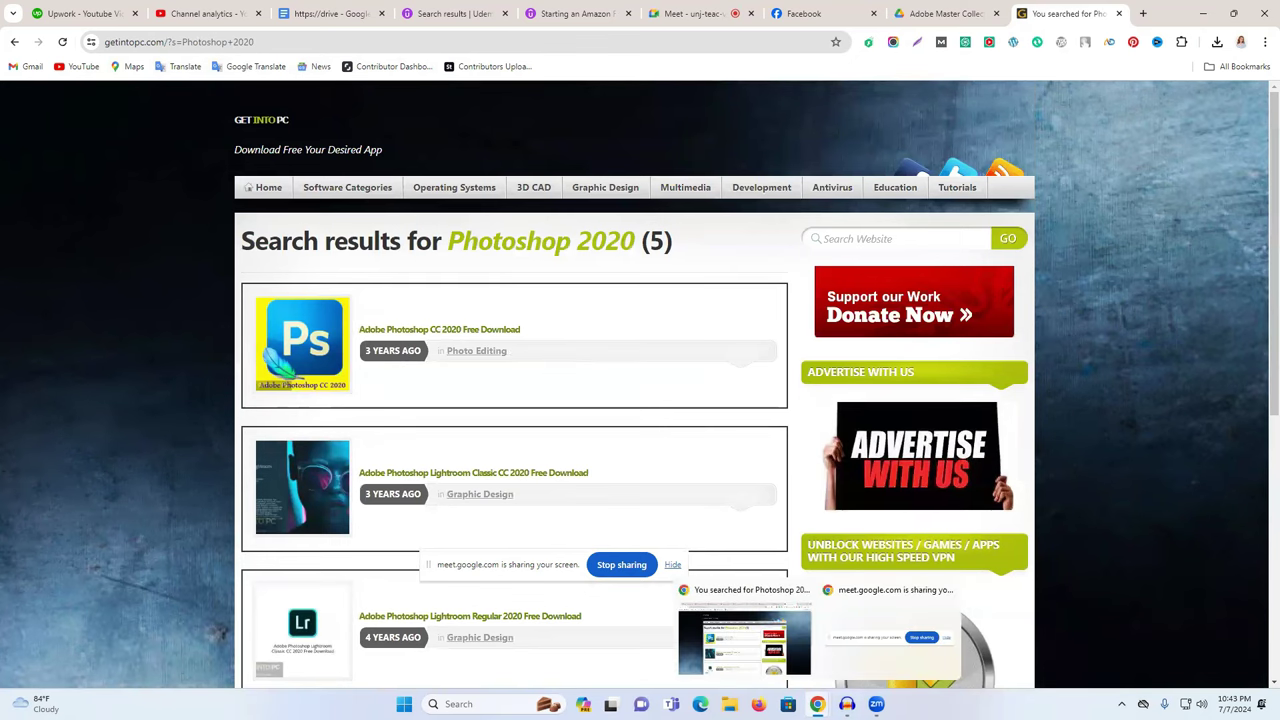
In Edge, search Bing for 'get into pc' and open the Get Into PC homepage.
left_click(700, 704)
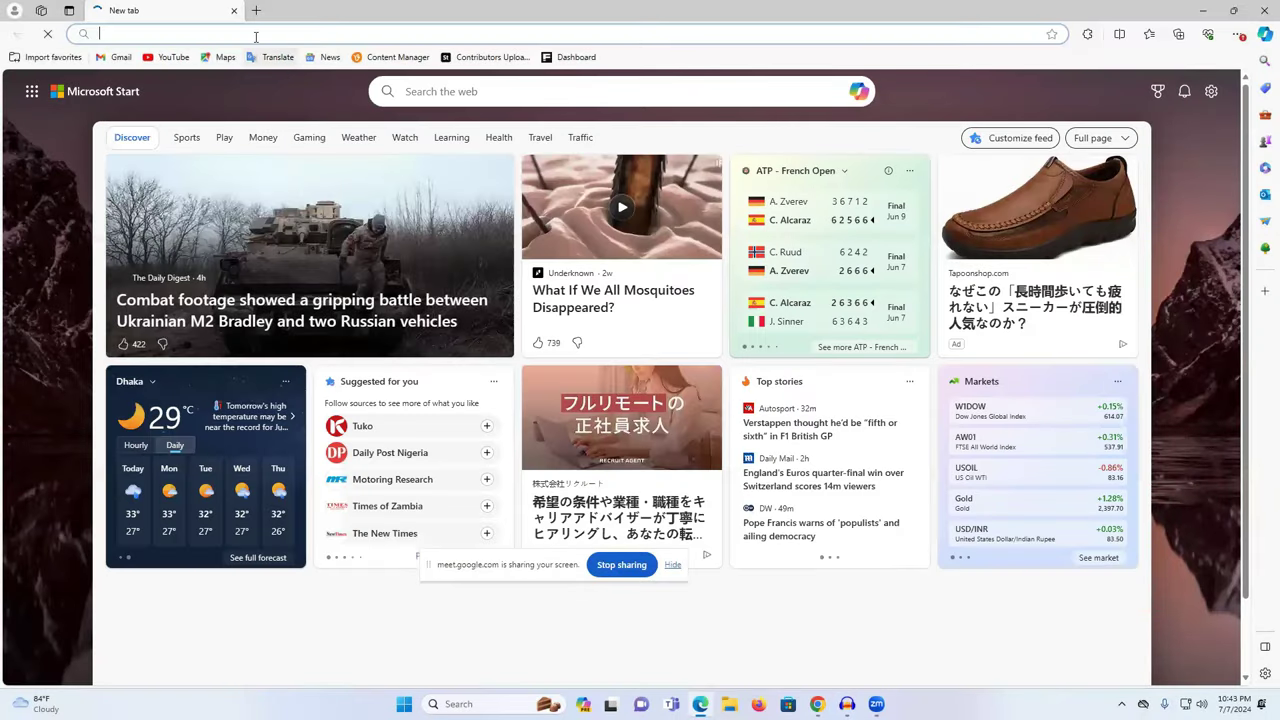
type("get")
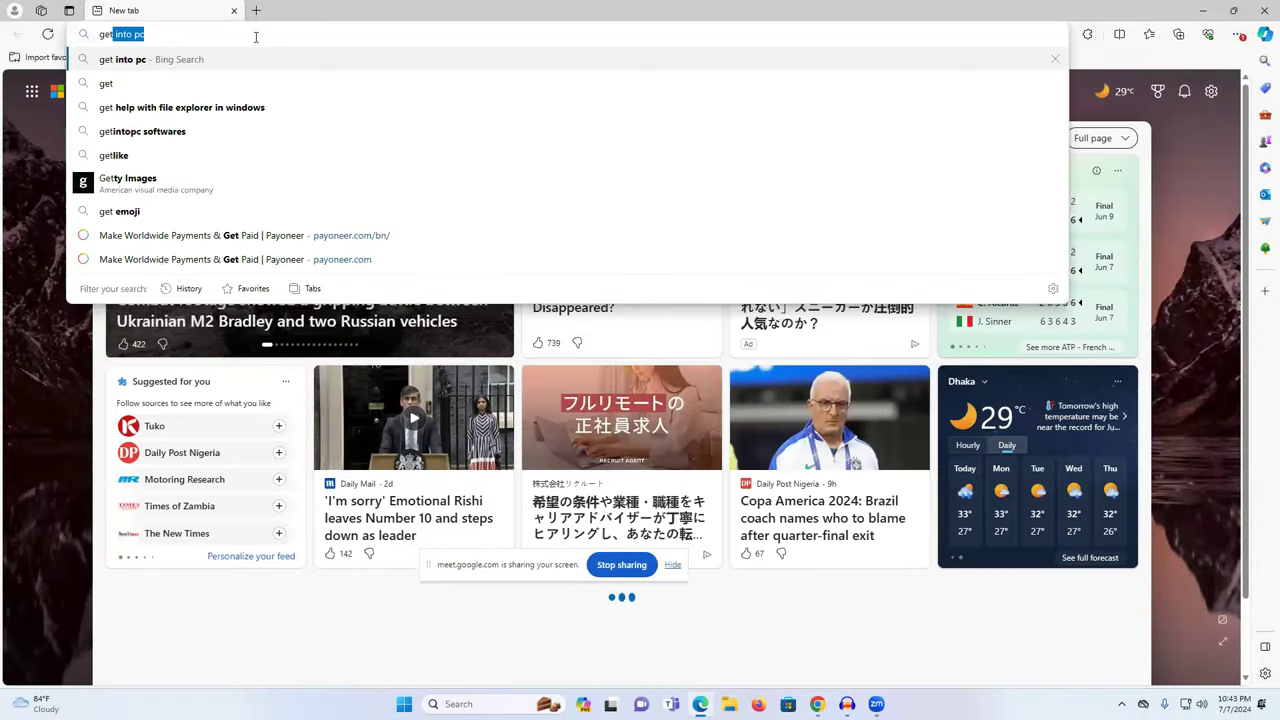
key("Return")
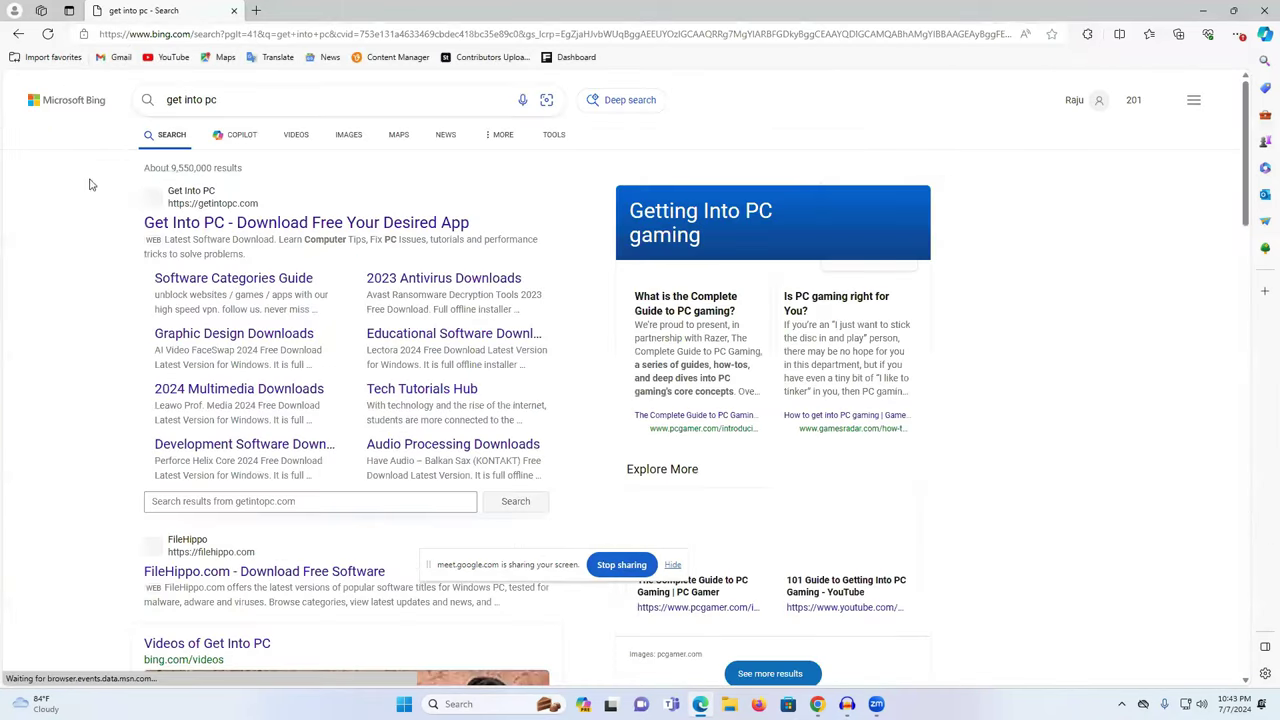
left_click(205, 224)
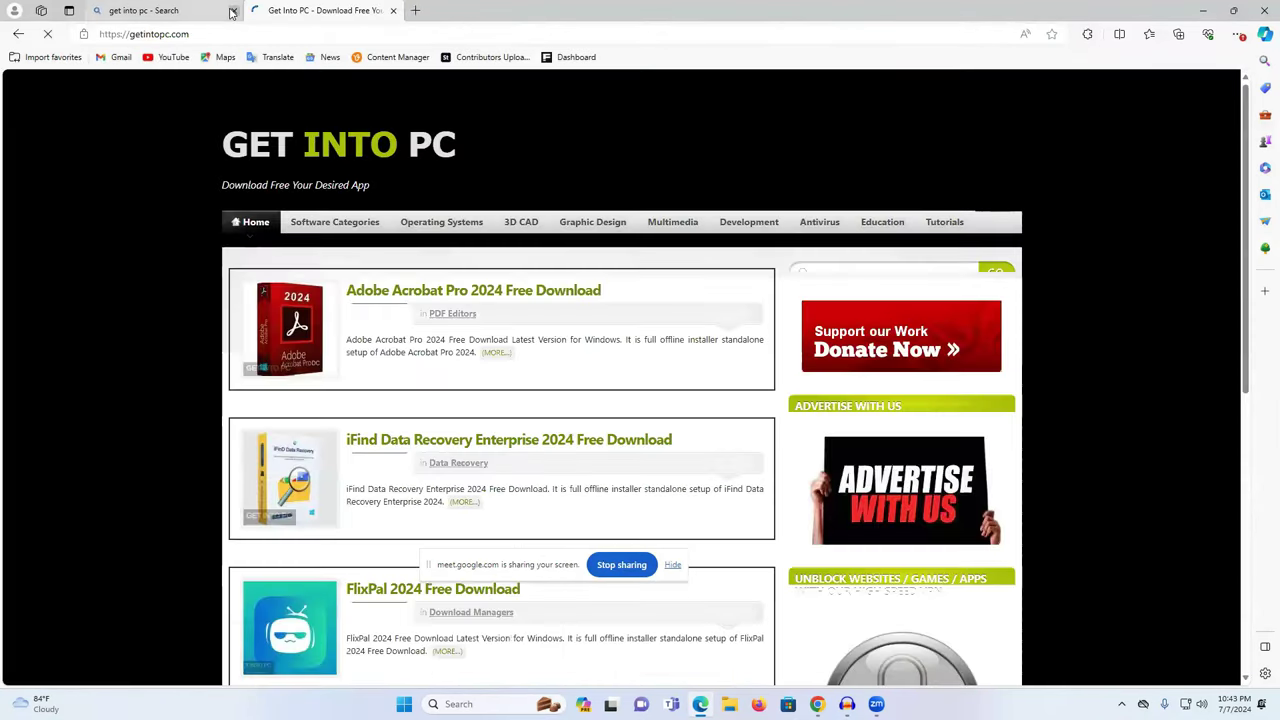
left_click(233, 11)
Search the site for Photoshop, then return to Bing and reopen the Get Into PC homepage.
left_click(831, 257)
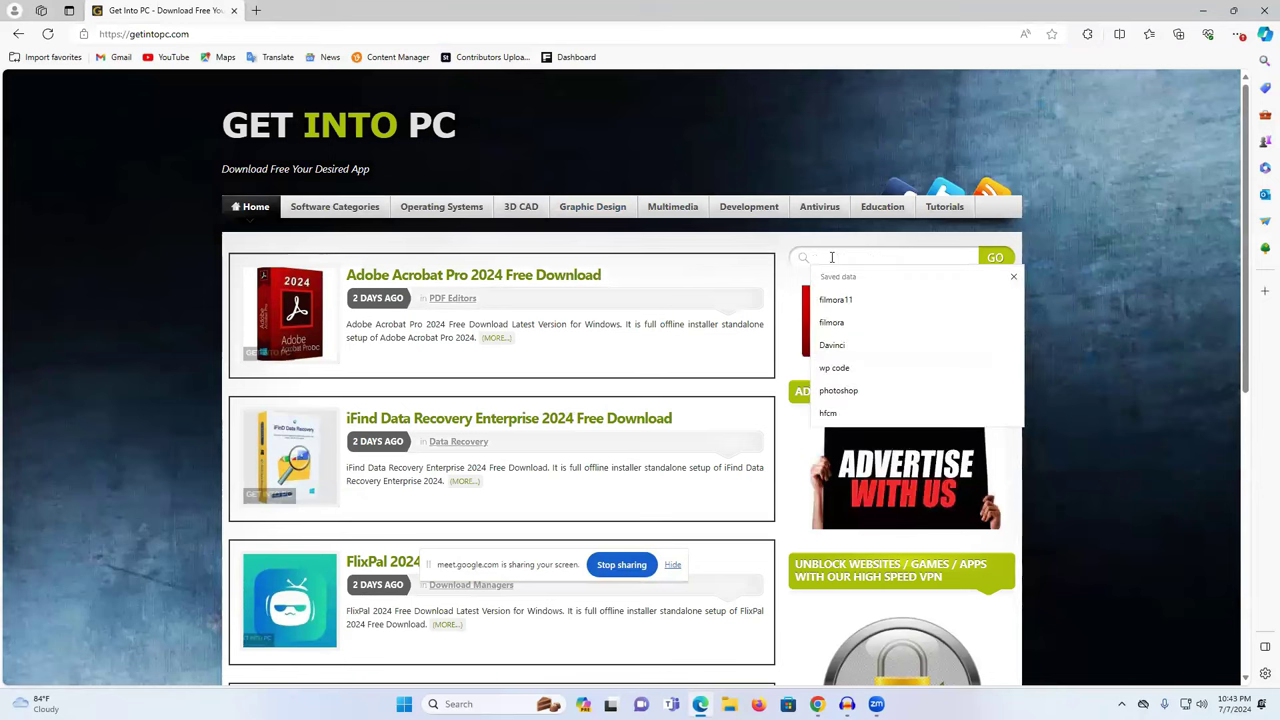
type("Photoshop")
key("Return")
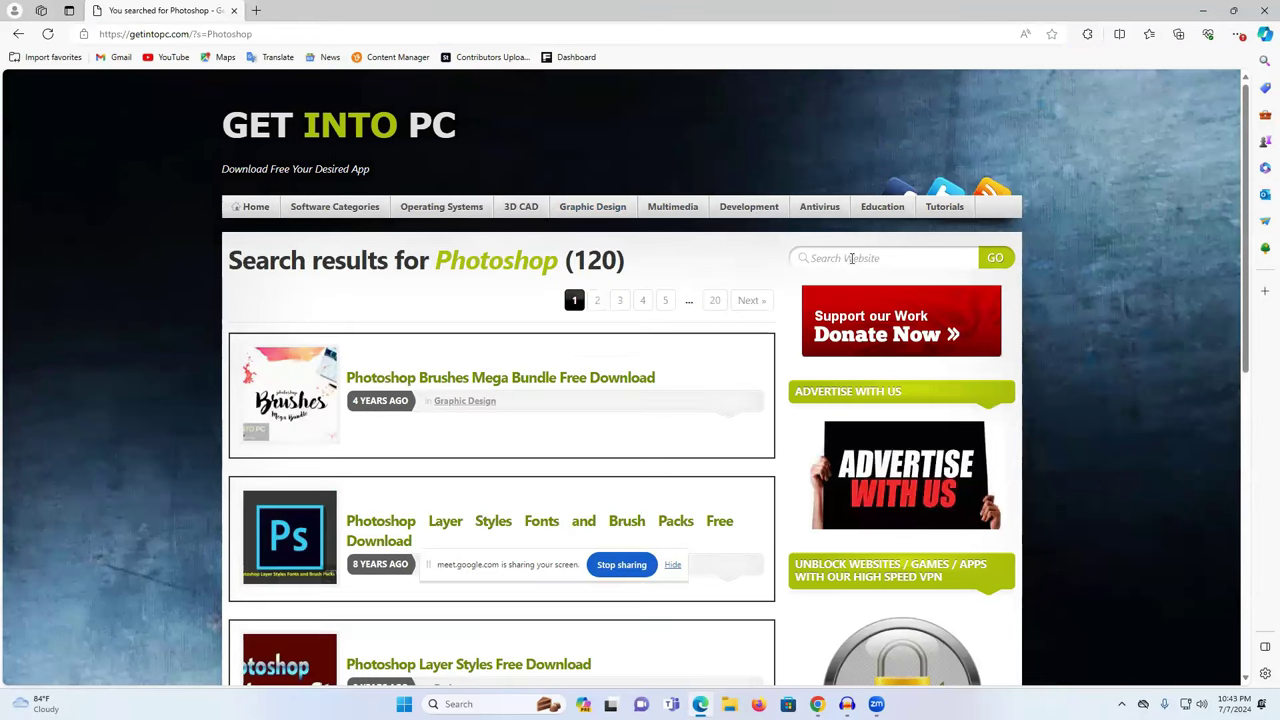
scroll(418, 271, "down", 5)
scroll(418, 271, "up", 6)
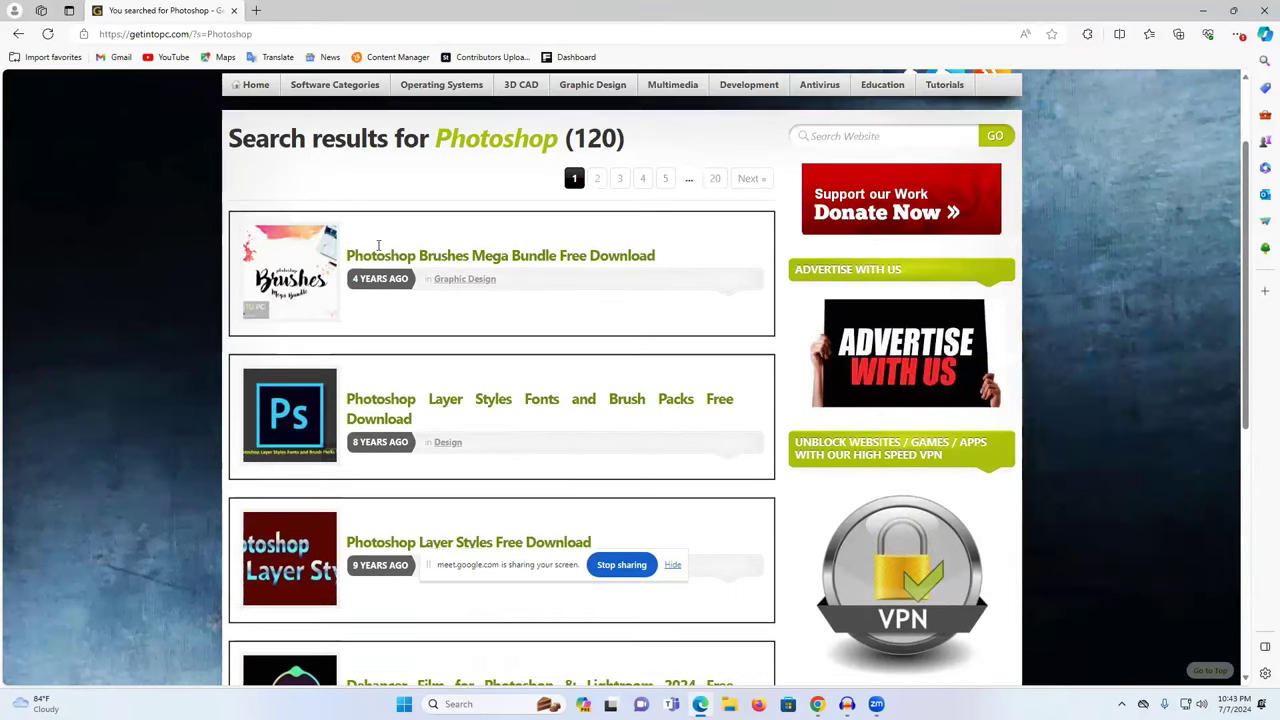
scroll(418, 375, "down", 1)
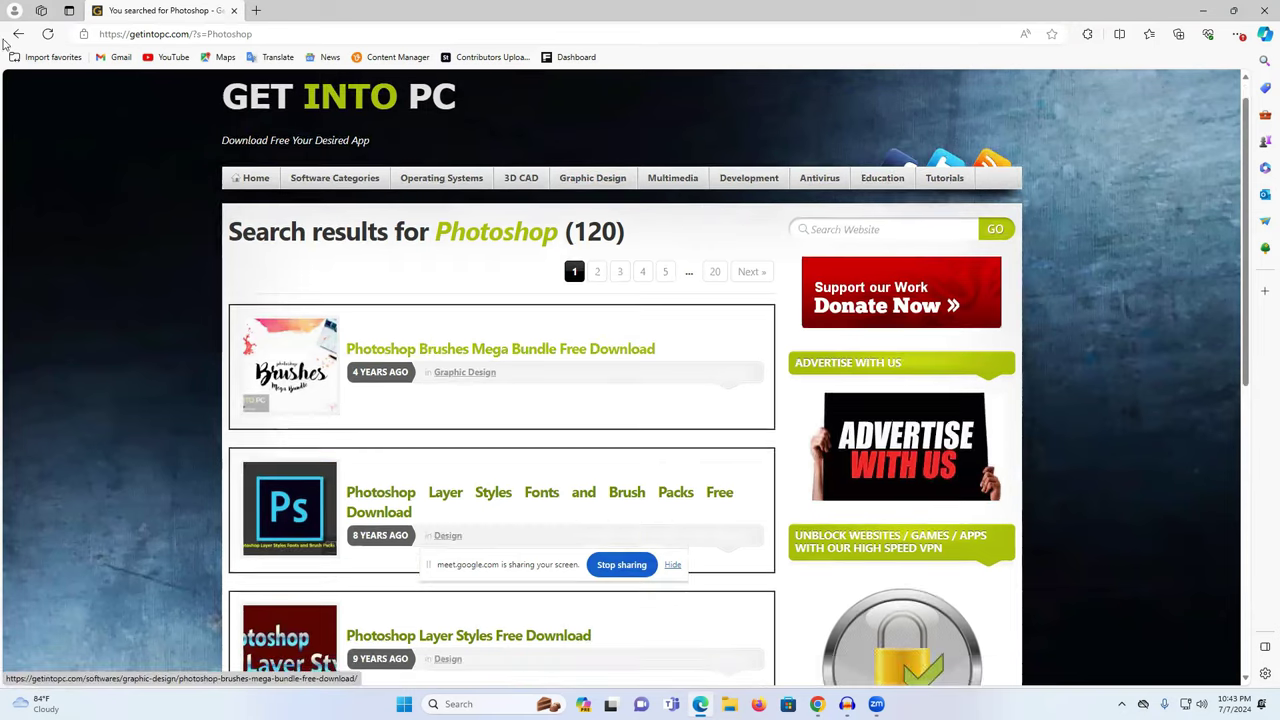
left_click(19, 34)
left_click(19, 34)
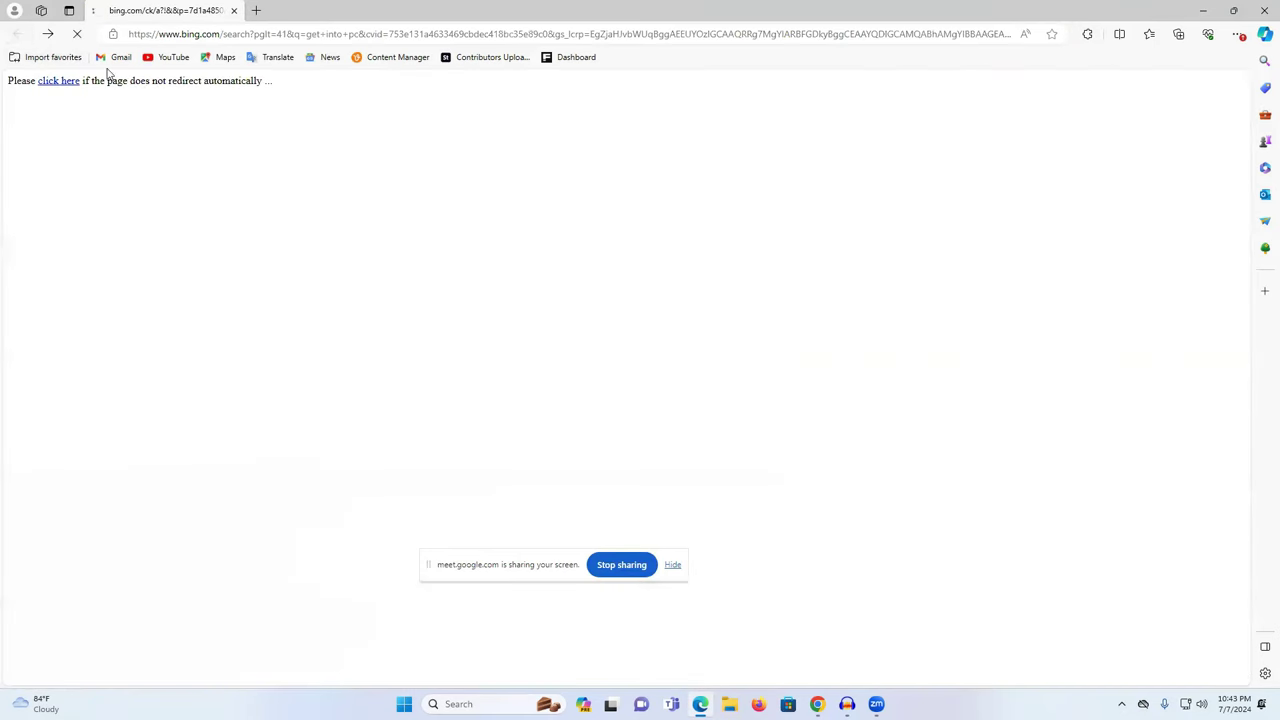
scroll(268, 212, "down", 7)
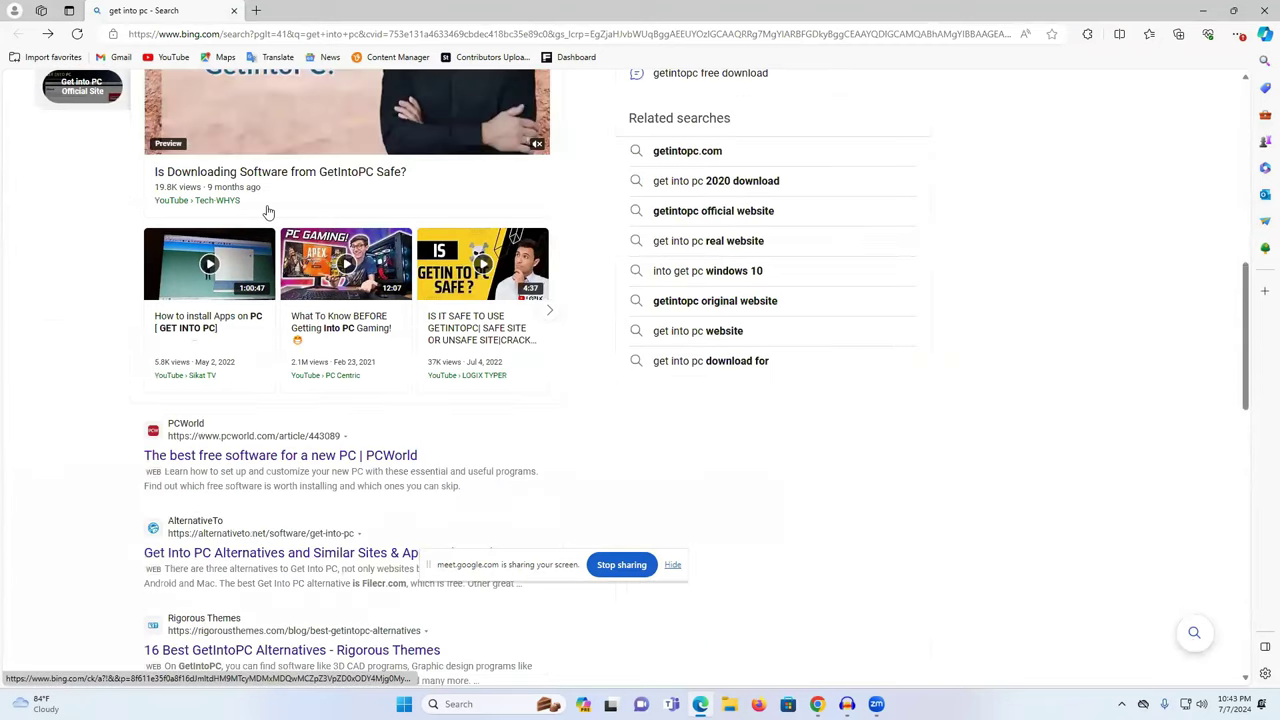
scroll(268, 212, "down", 3)
scroll(240, 210, "up", 10)
left_click(221, 219)
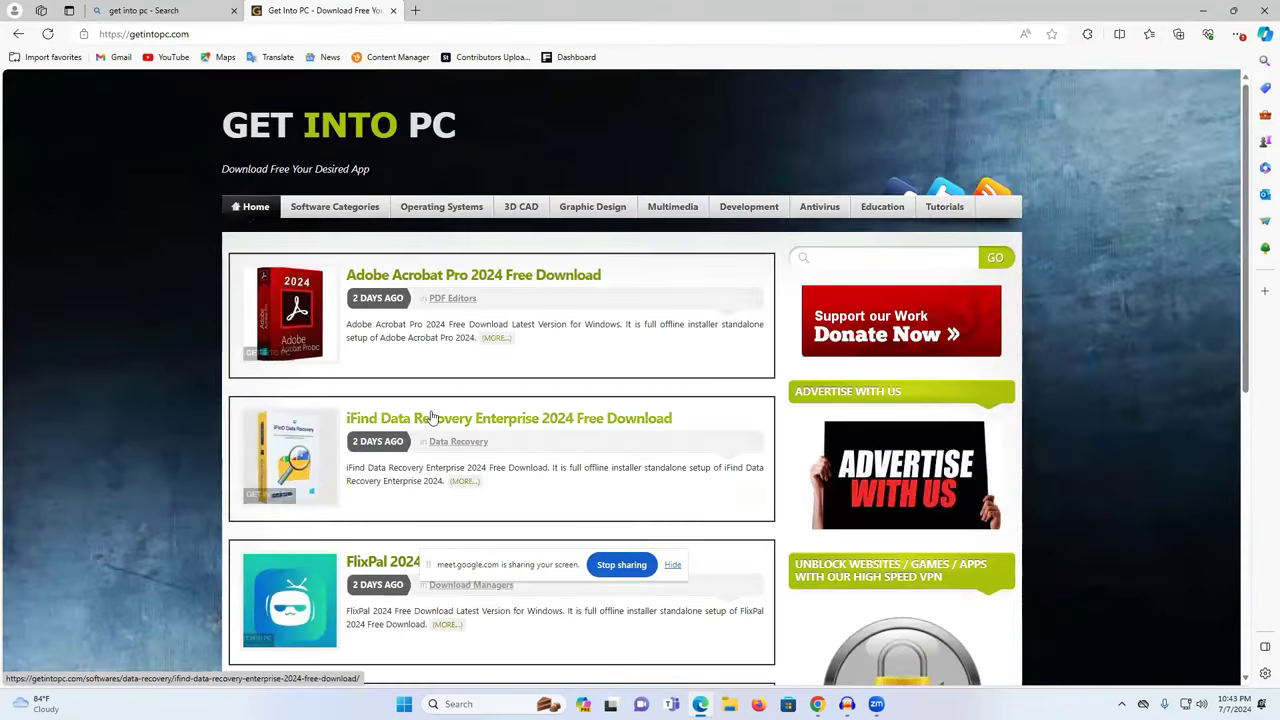
Search Get Into PC for Photoshop again and view page 2 of the results.
left_click(840, 258)
type("Photoshop")
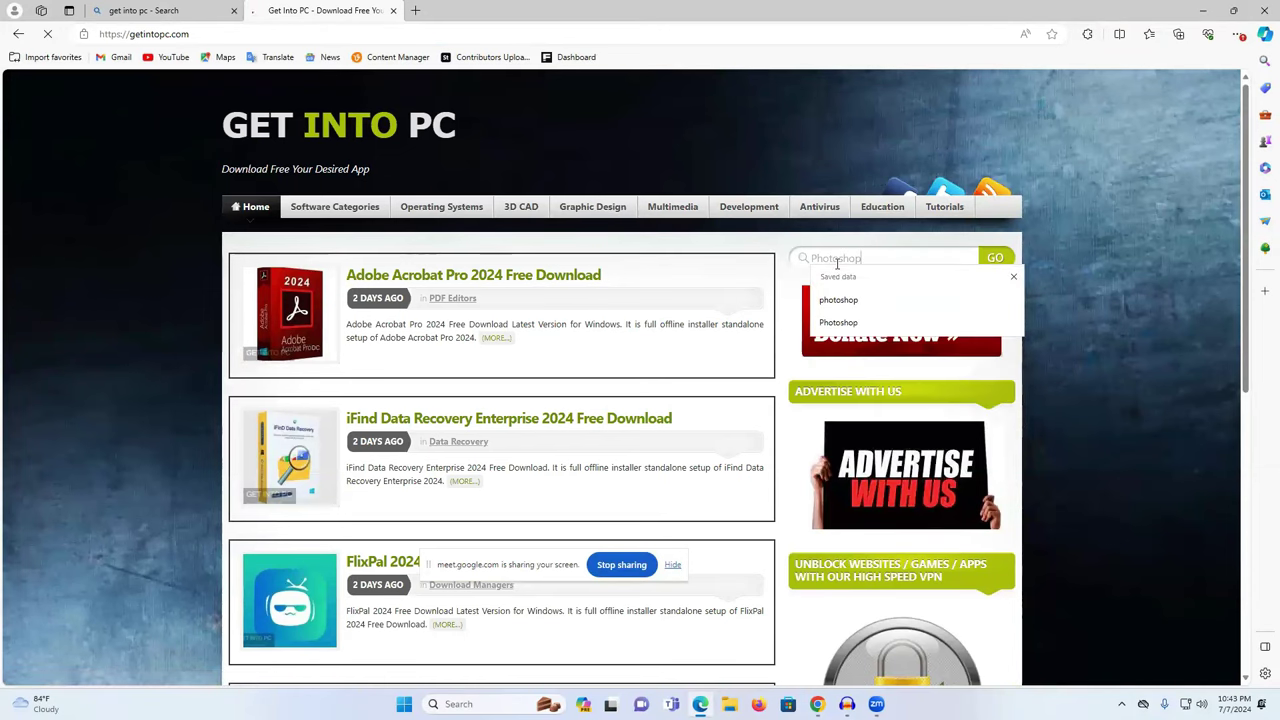
key("Return")
scroll(474, 492, "down", 2)
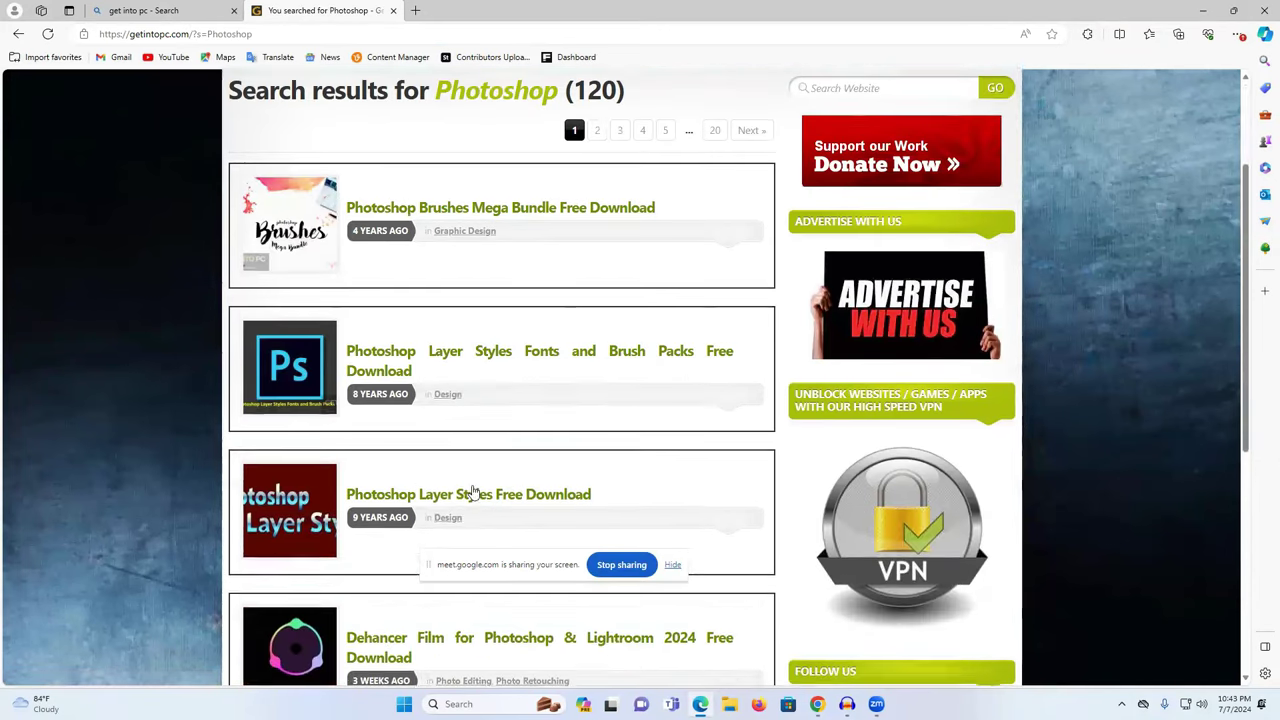
scroll(423, 323, "down", 1)
scroll(475, 328, "down", 2)
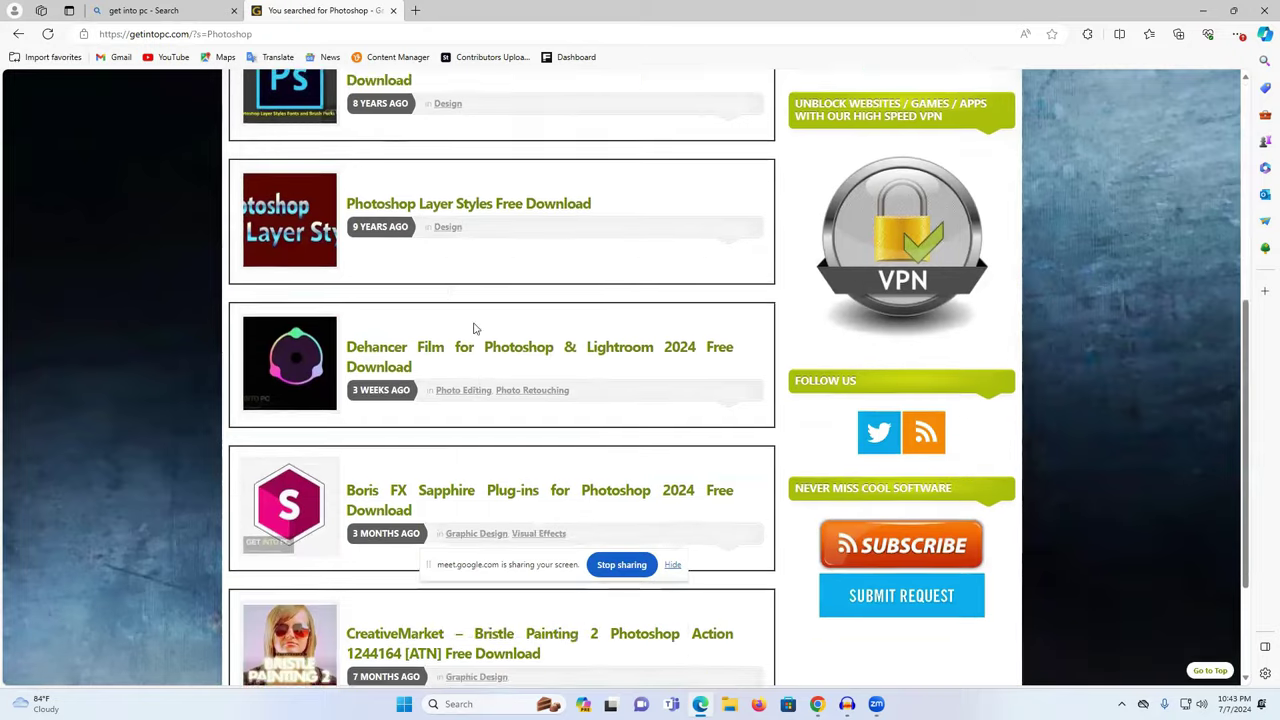
scroll(475, 328, "down", 2)
left_click(262, 574)
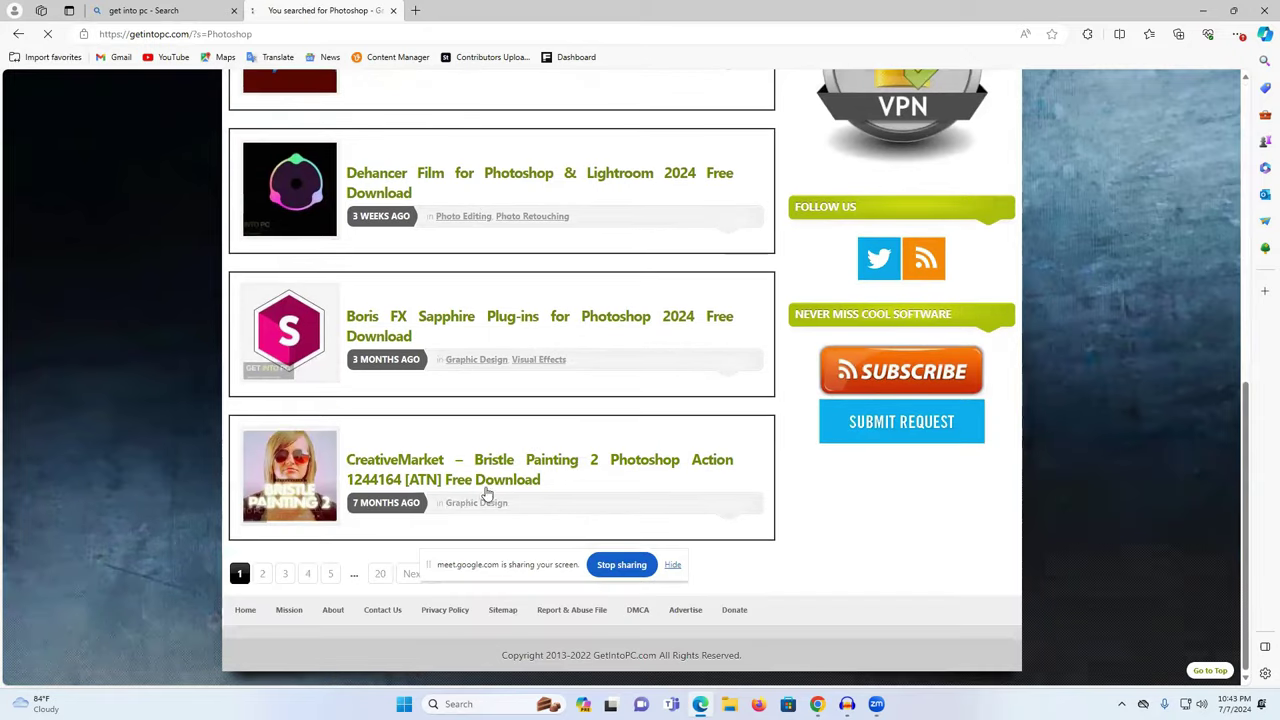
scroll(490, 485, "down", 5)
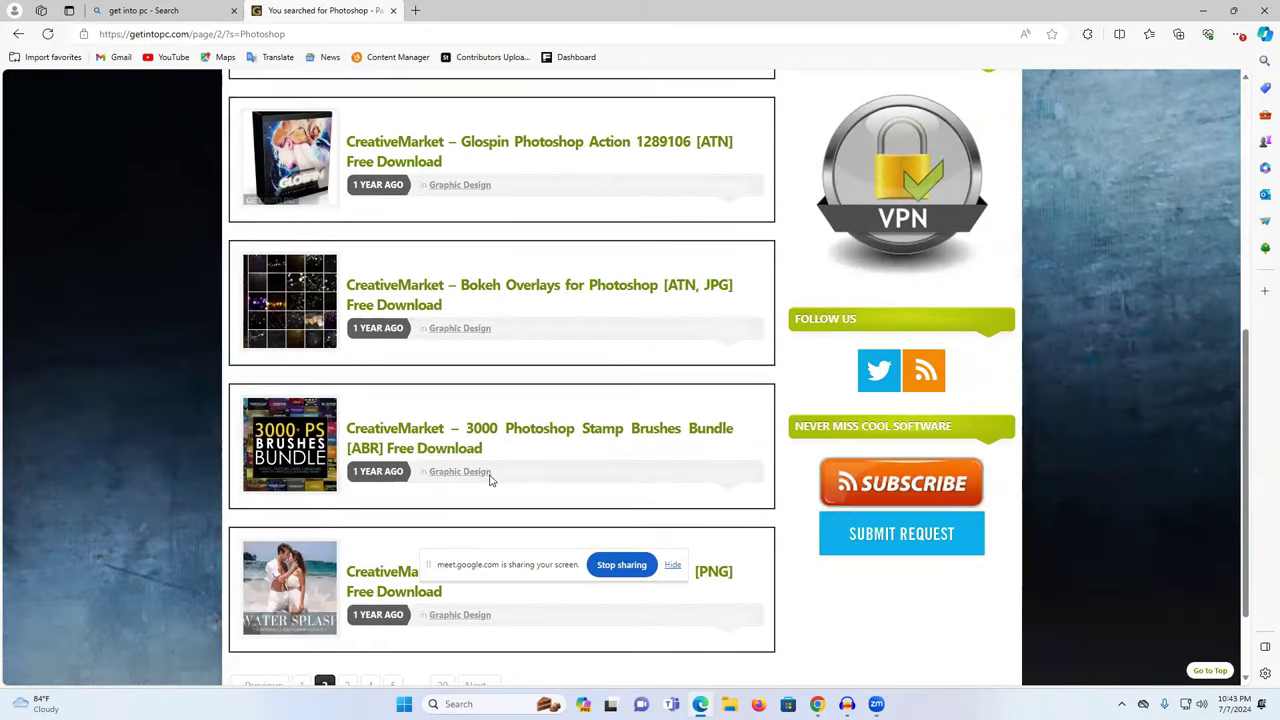
scroll(748, 334, "up", 5)
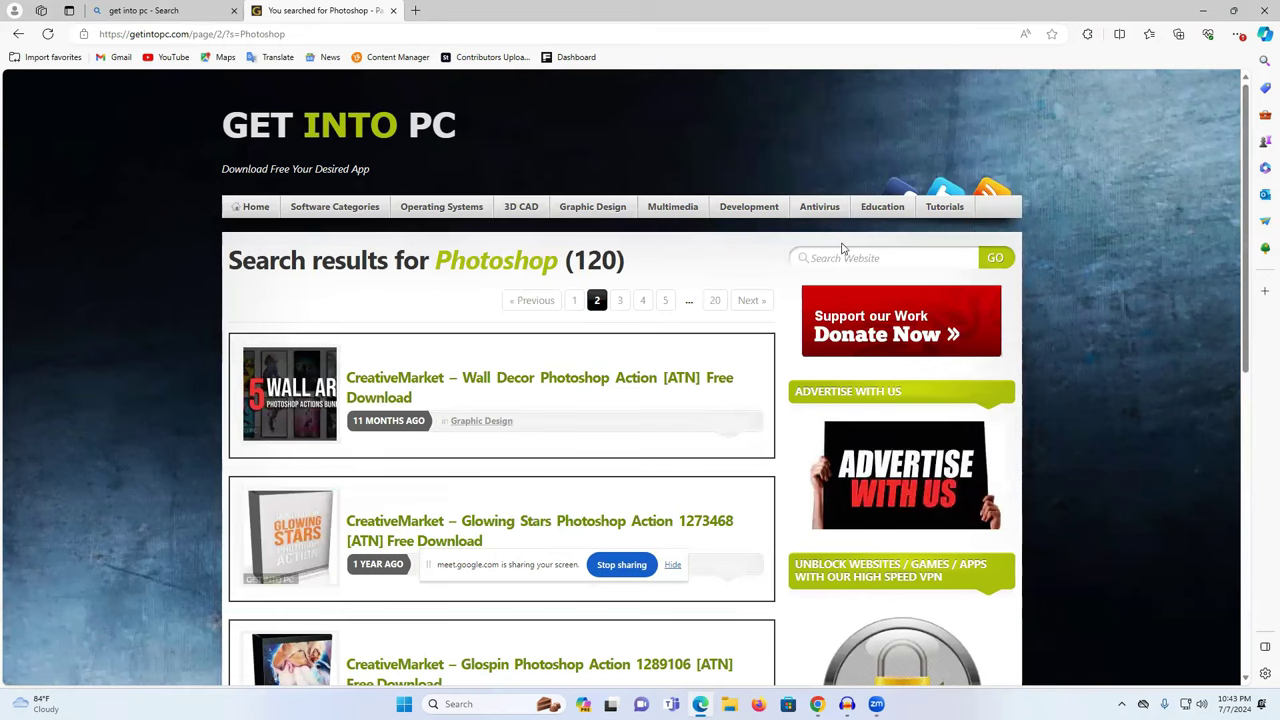
Open the All Software Categories page and scroll through the category list.
left_click(838, 257)
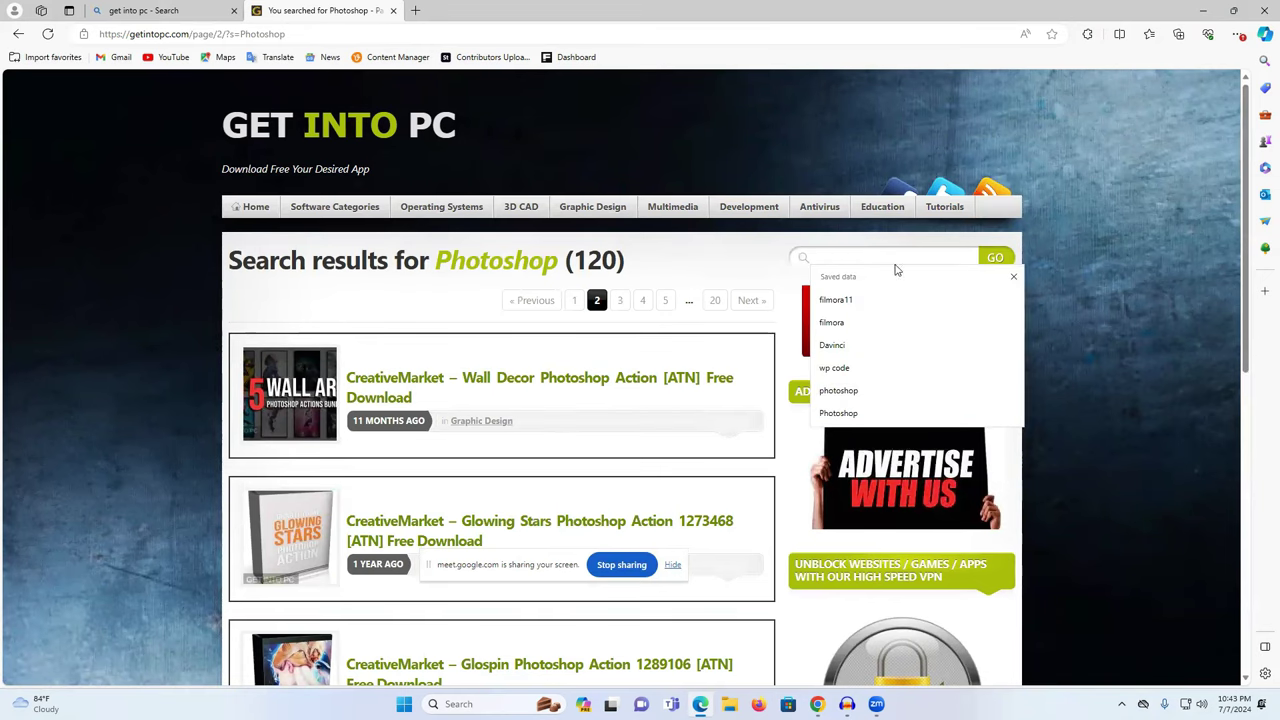
left_click(320, 207)
left_click(320, 207)
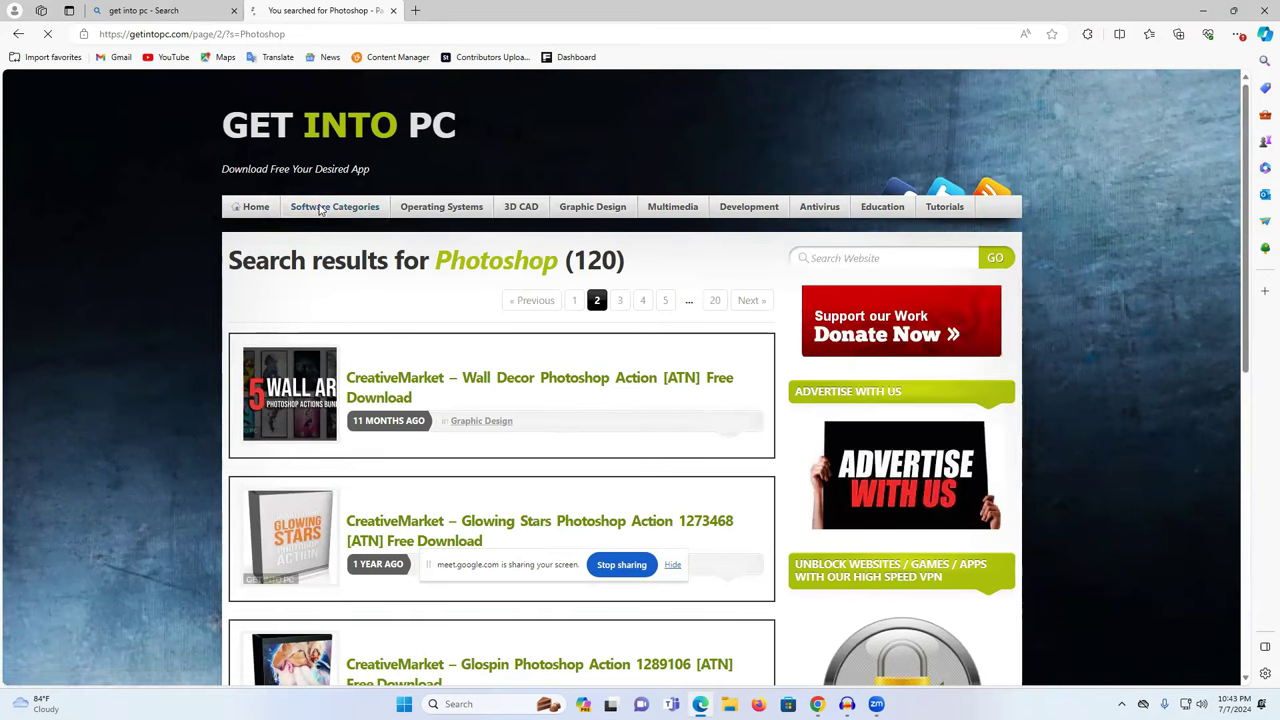
scroll(535, 365, "down", 5)
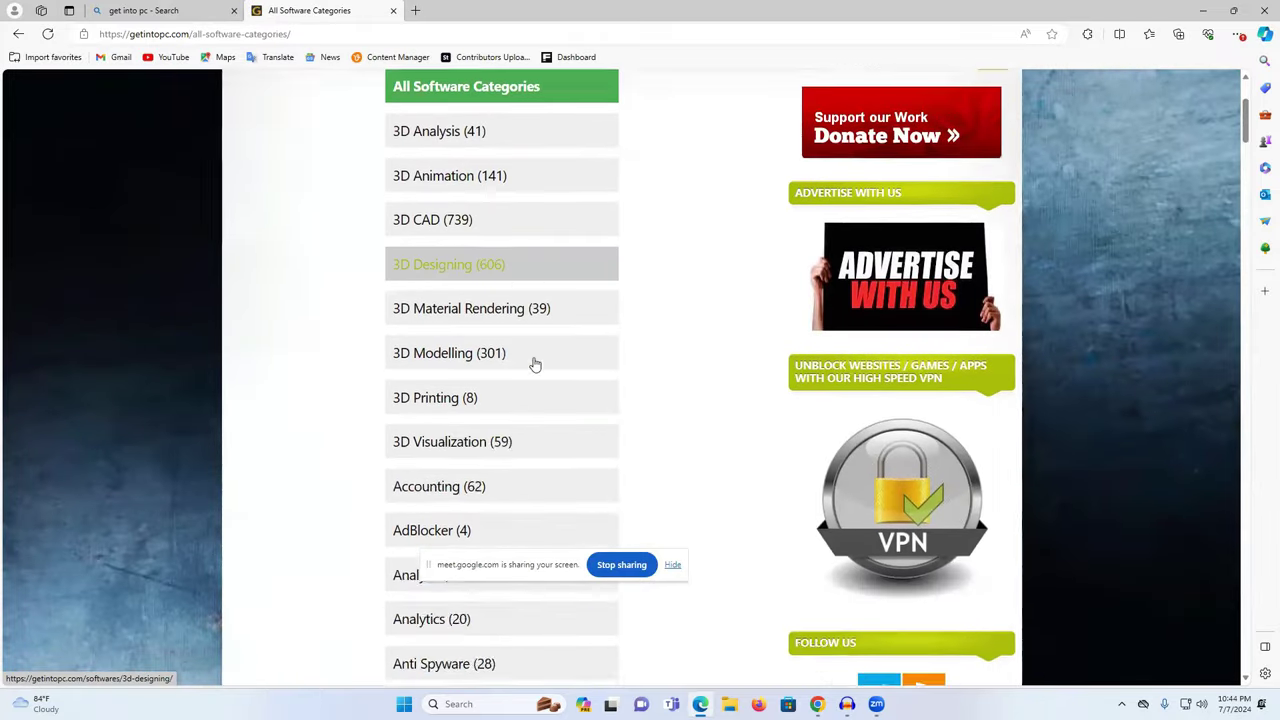
scroll(535, 360, "down", 10)
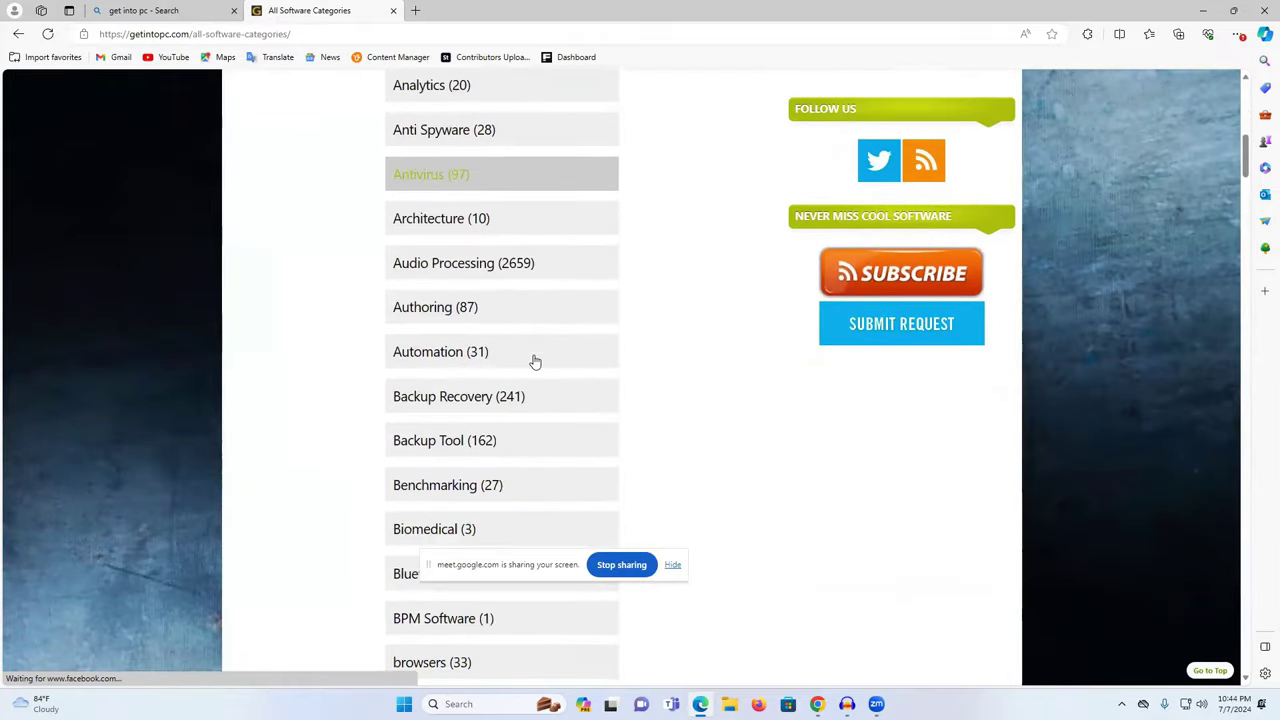
scroll(535, 360, "down", 8)
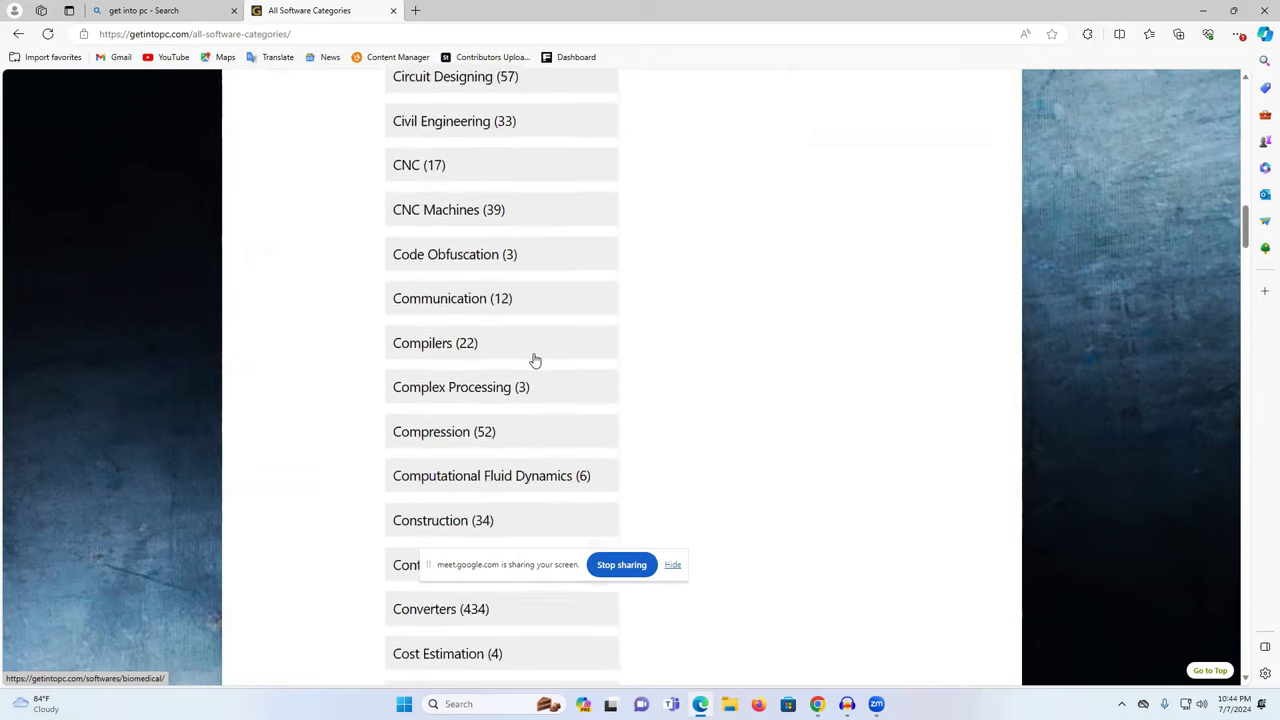
scroll(535, 345, "up", 20)
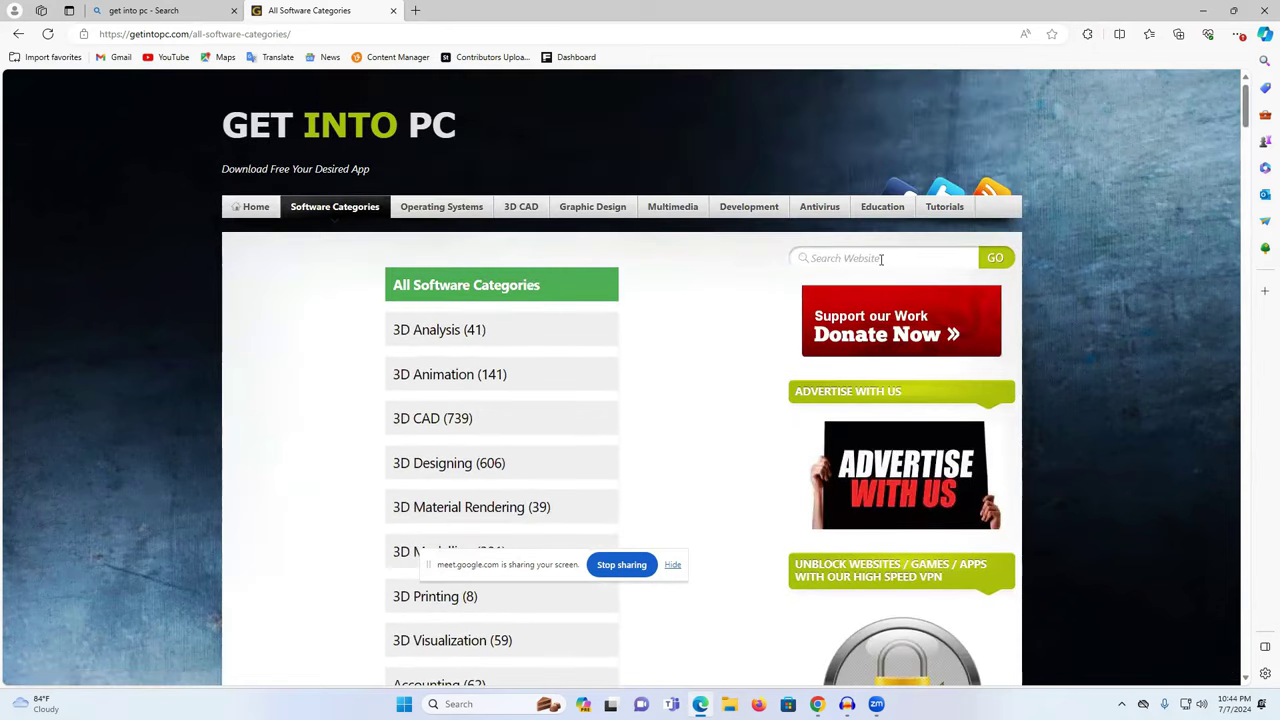
Search the site for 'adobe photoshop' and open the Photoshop 2023 v24.2.0.315 download page.
left_click(881, 259)
type("a")
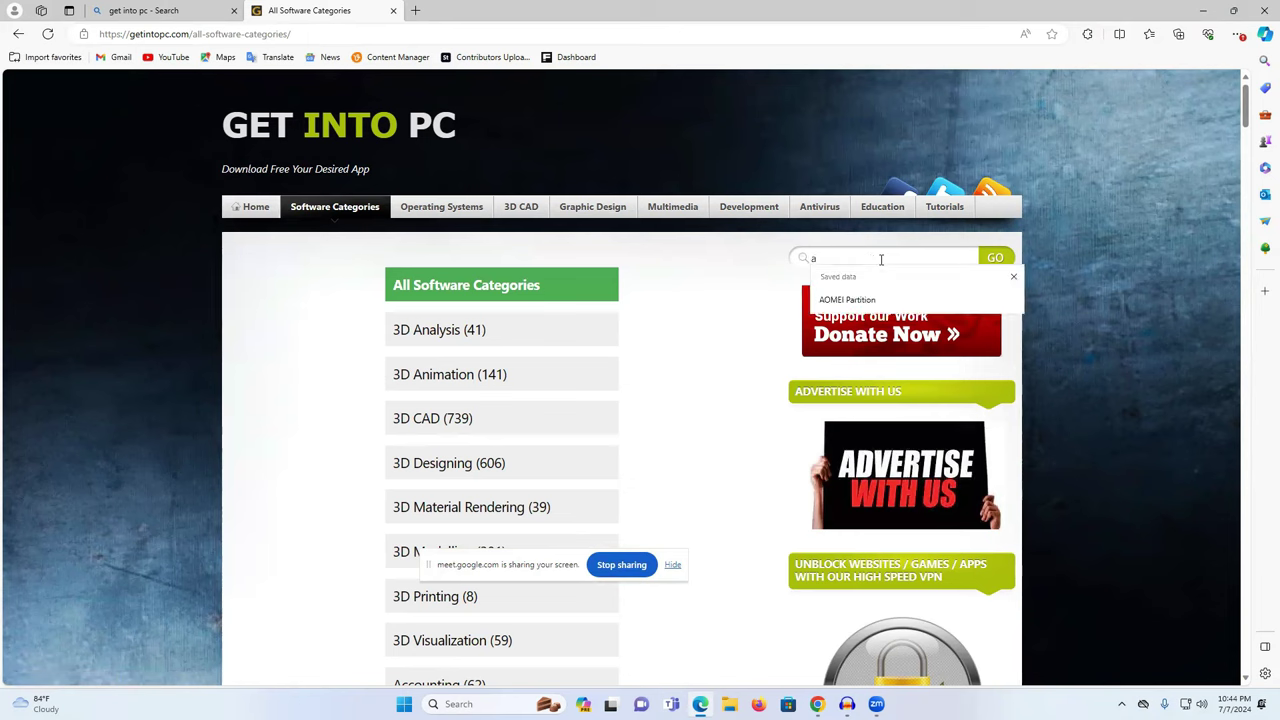
type("dobe ")
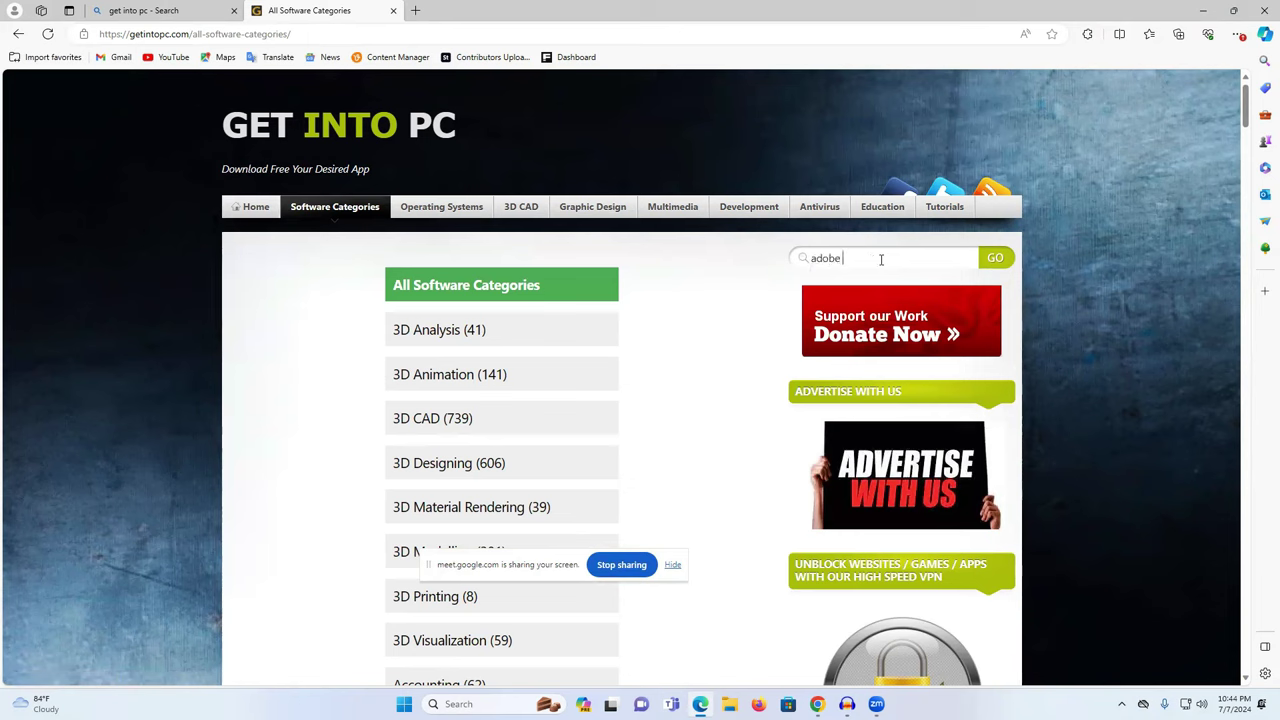
type("photoshop")
key("Return")
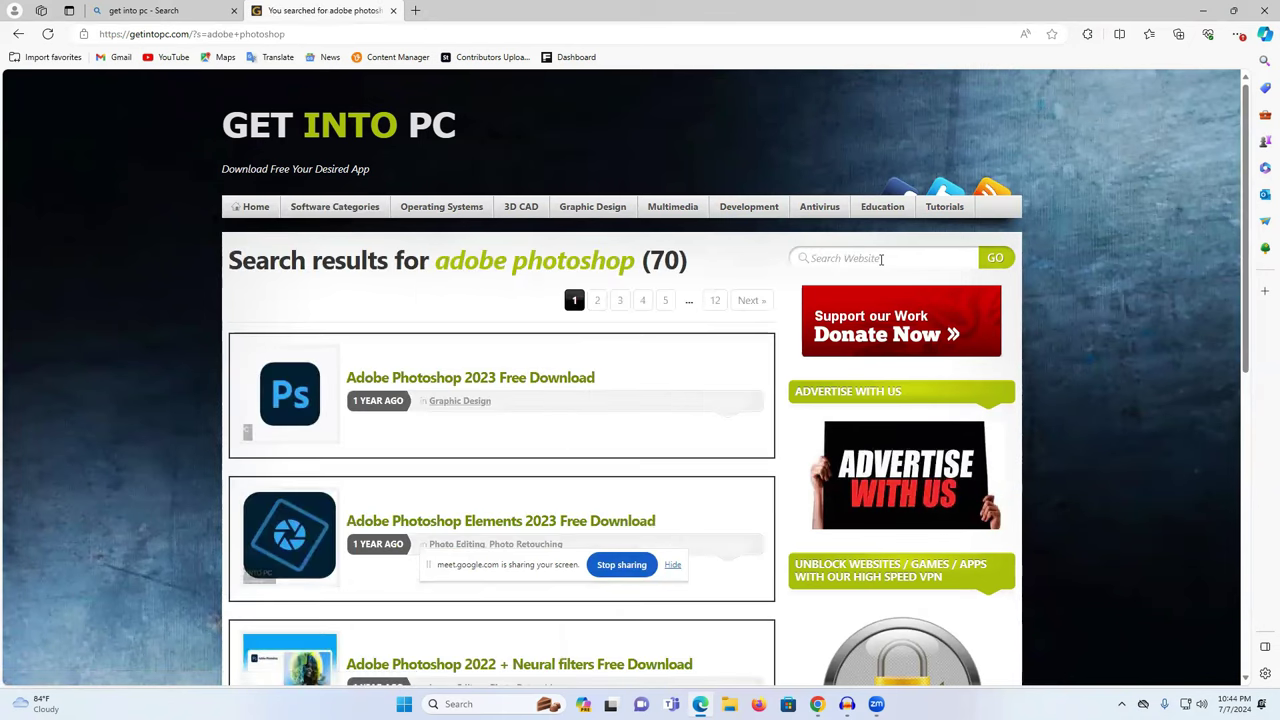
scroll(431, 450, "down", 4)
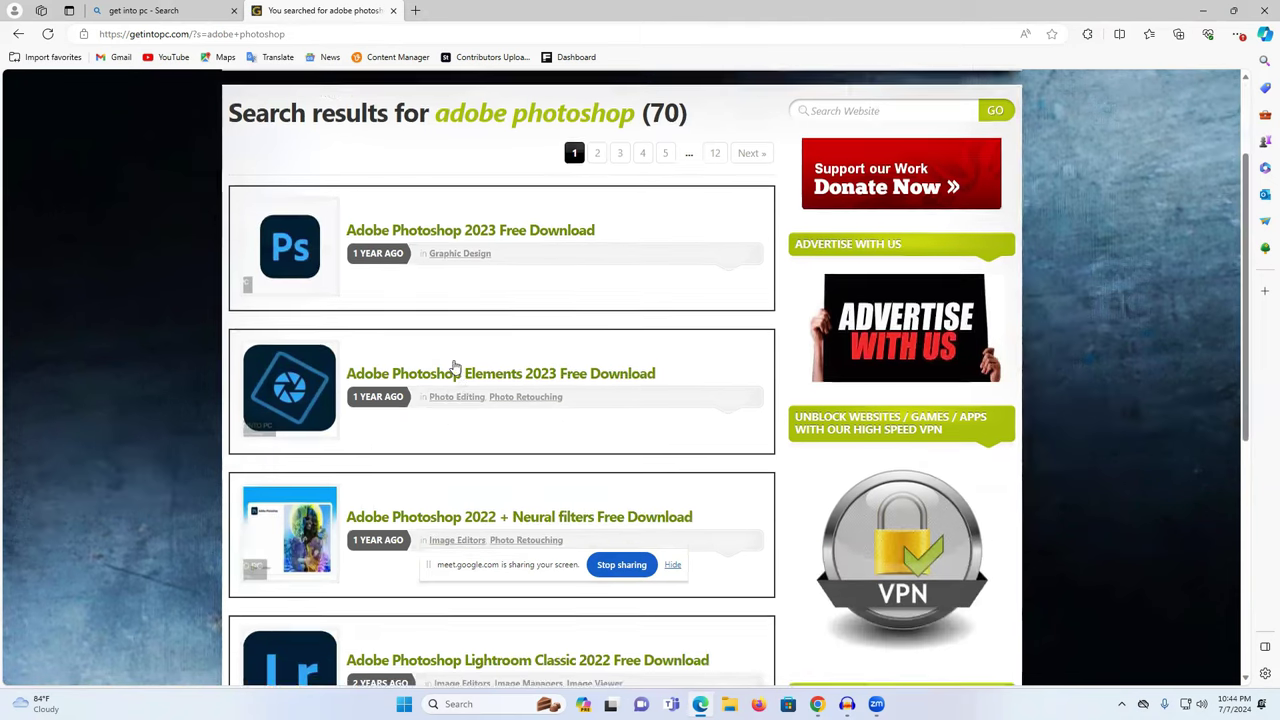
scroll(493, 331, "up", 3)
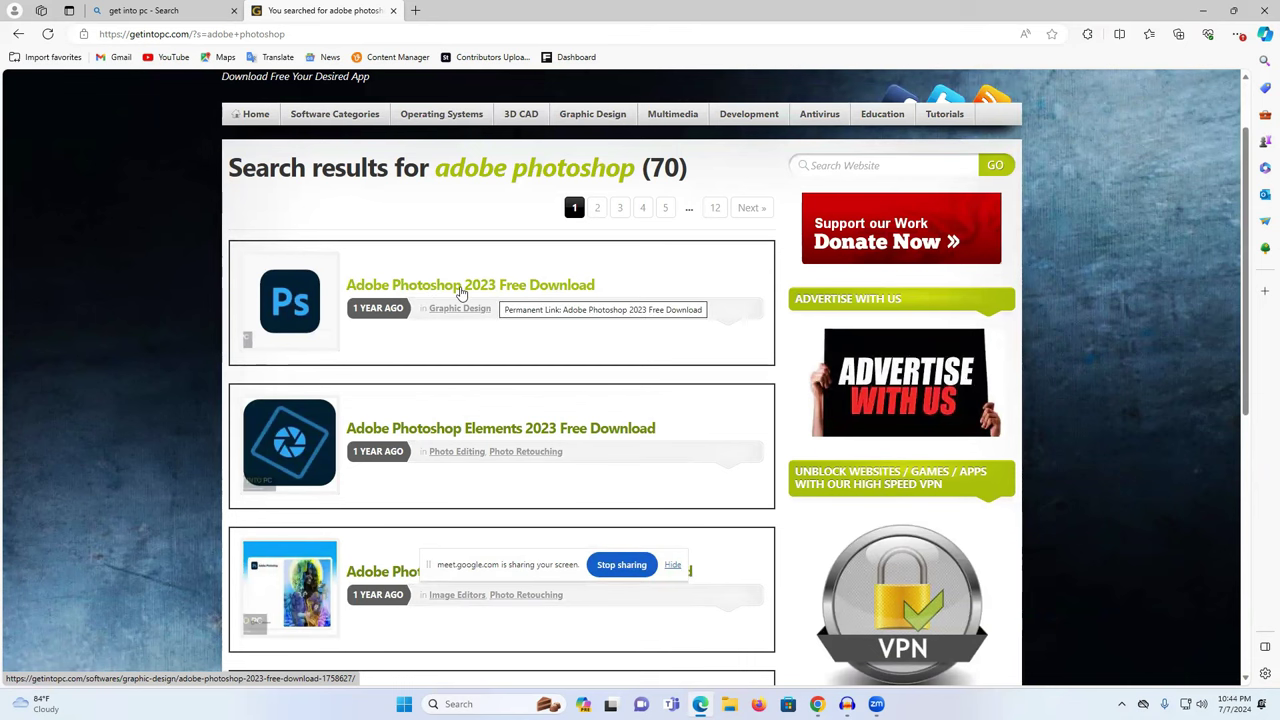
left_click(487, 290)
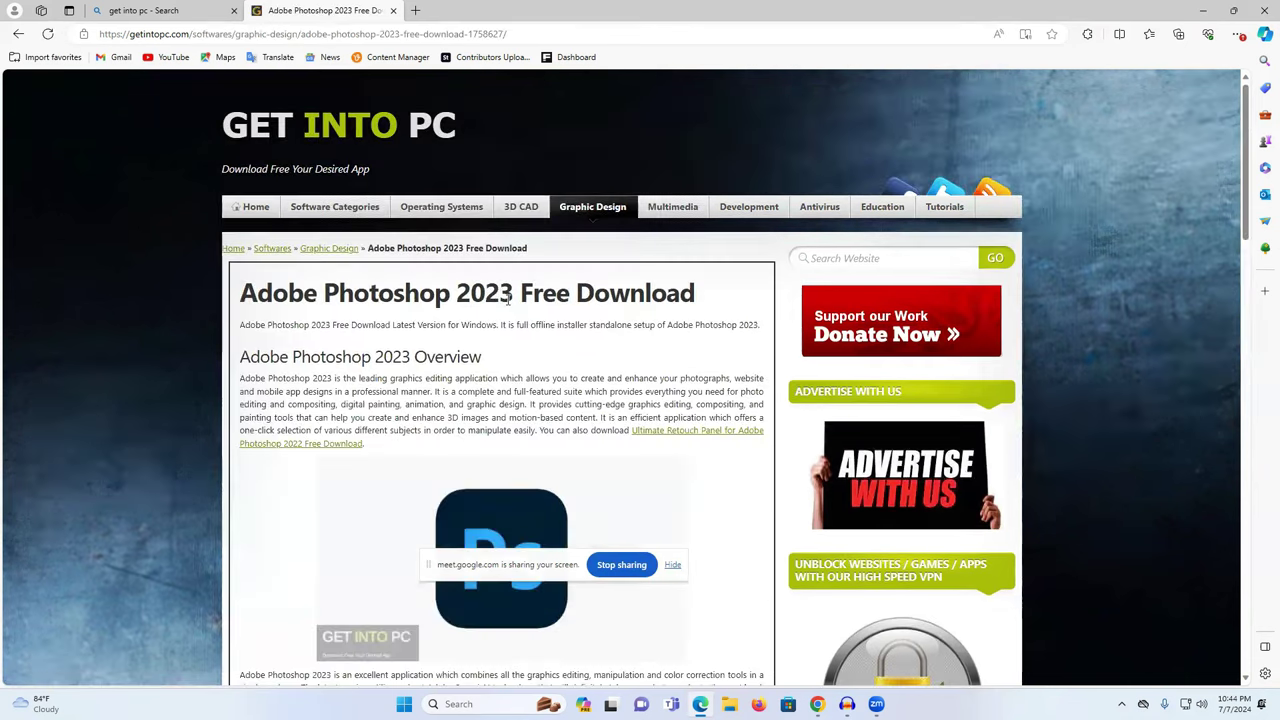
scroll(508, 300, "down", 3)
scroll(508, 306, "down", 12)
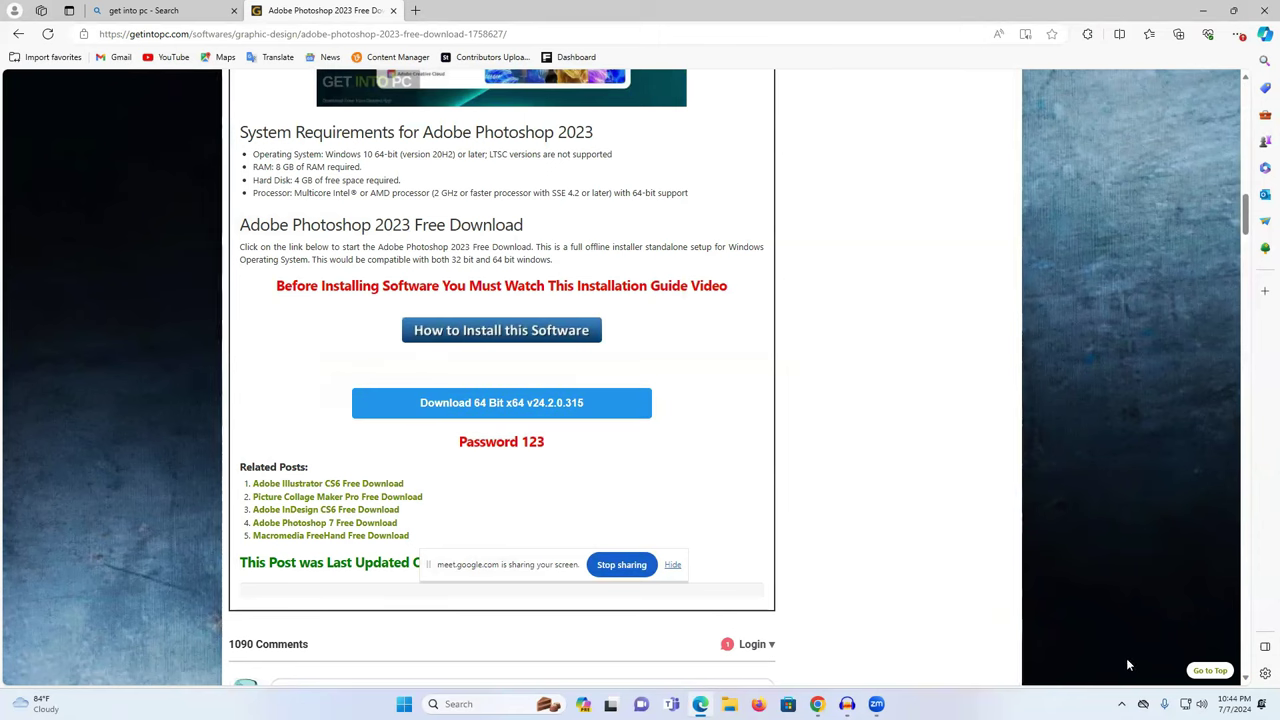
scroll(457, 320, "up", 9)
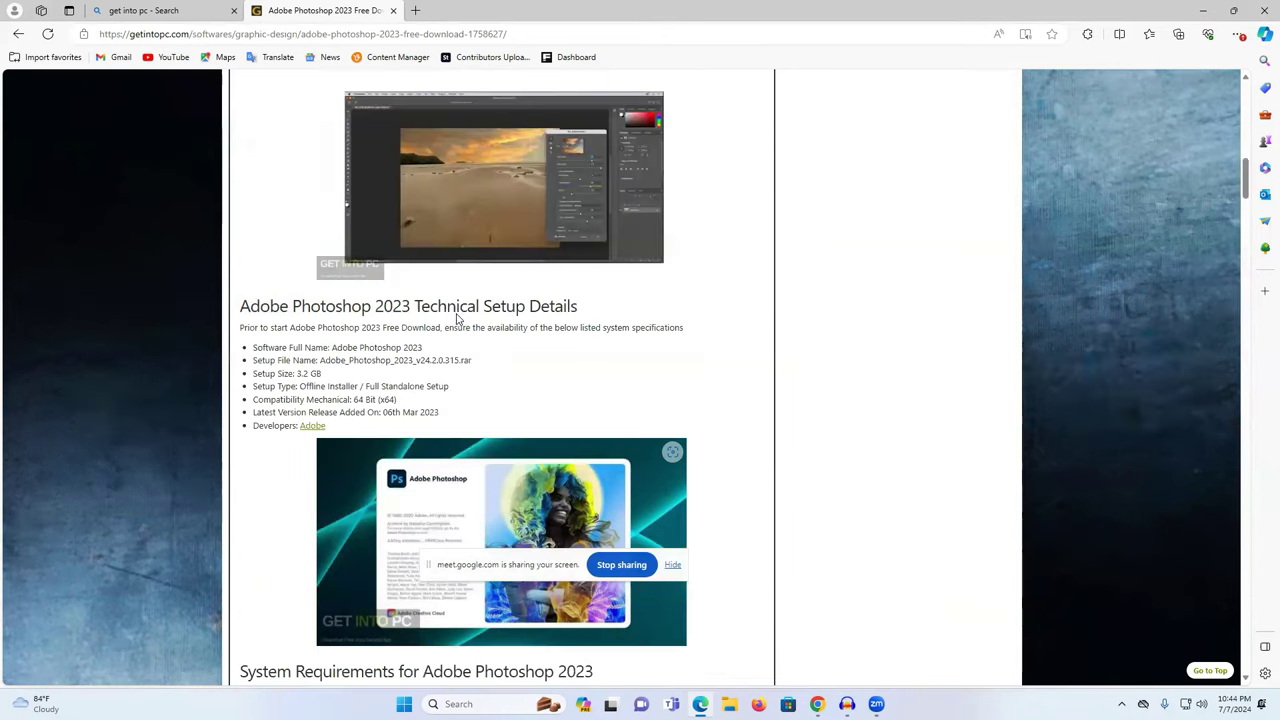
scroll(457, 322, "up", 8)
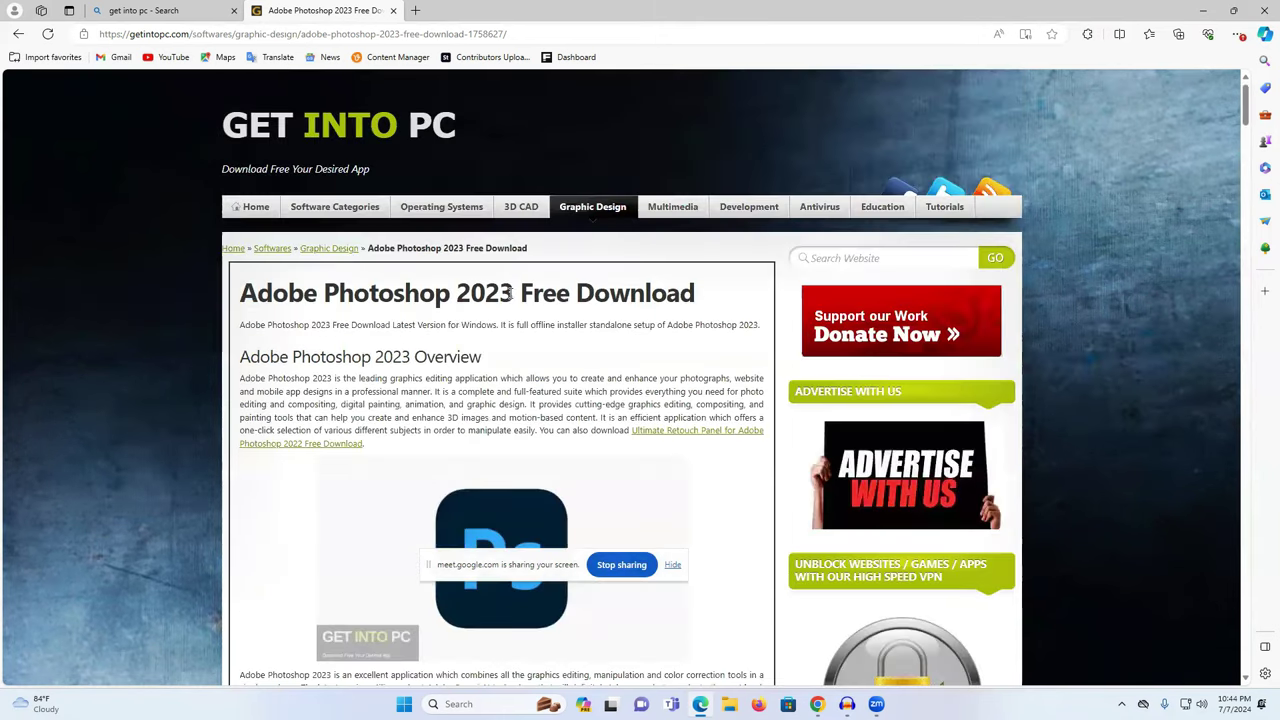
Close Edge, start the Photoshop 2020 zip download in Drive past the virus warning, then cancel it.
left_click(1262, 8)
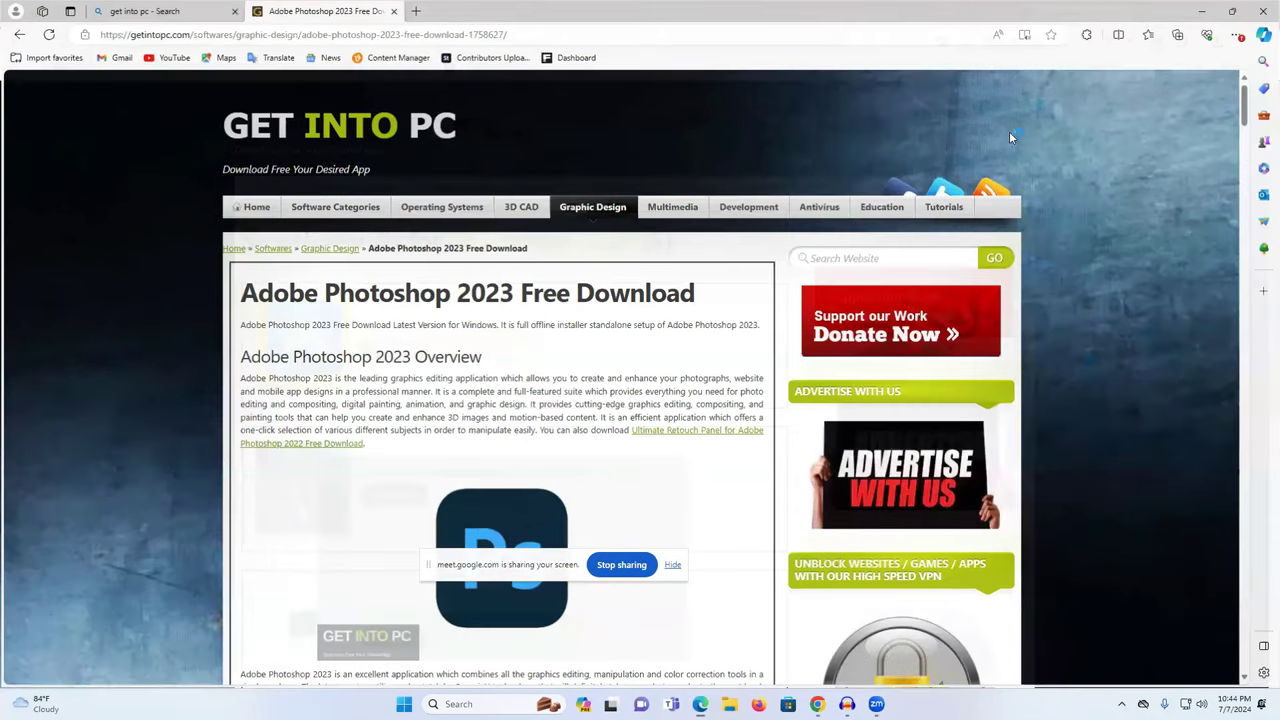
left_click(945, 14)
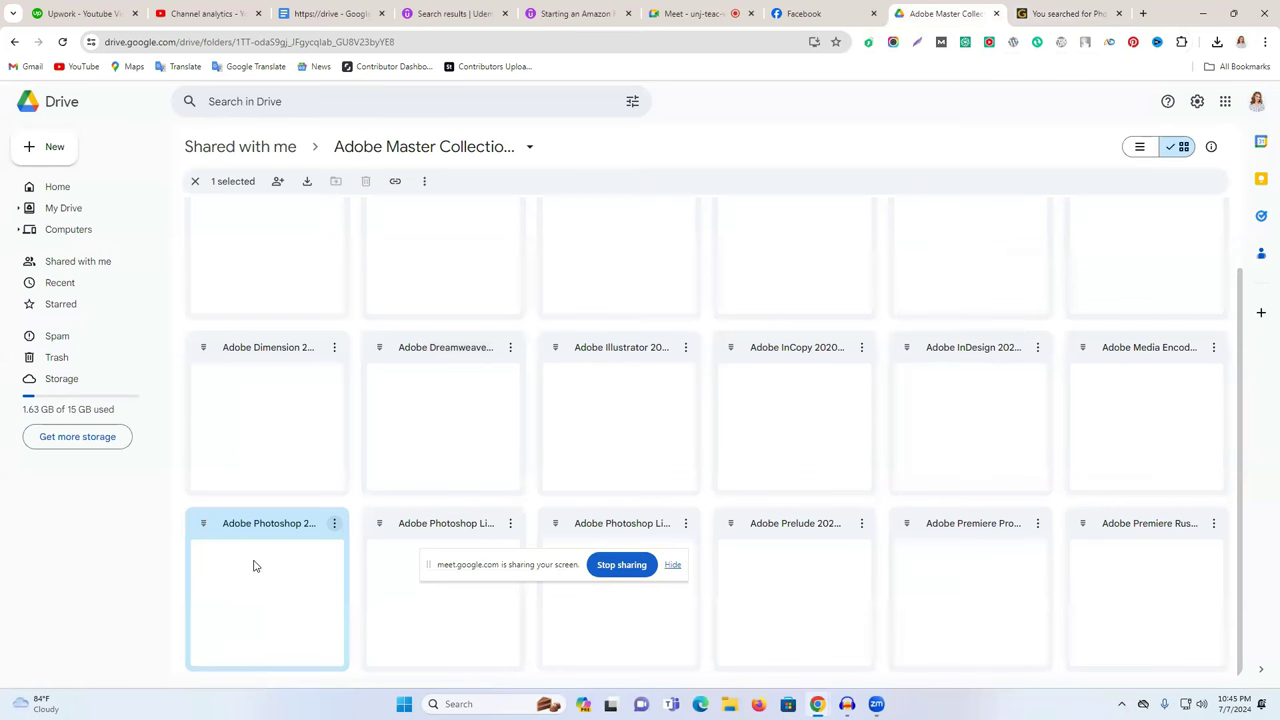
left_click(334, 523)
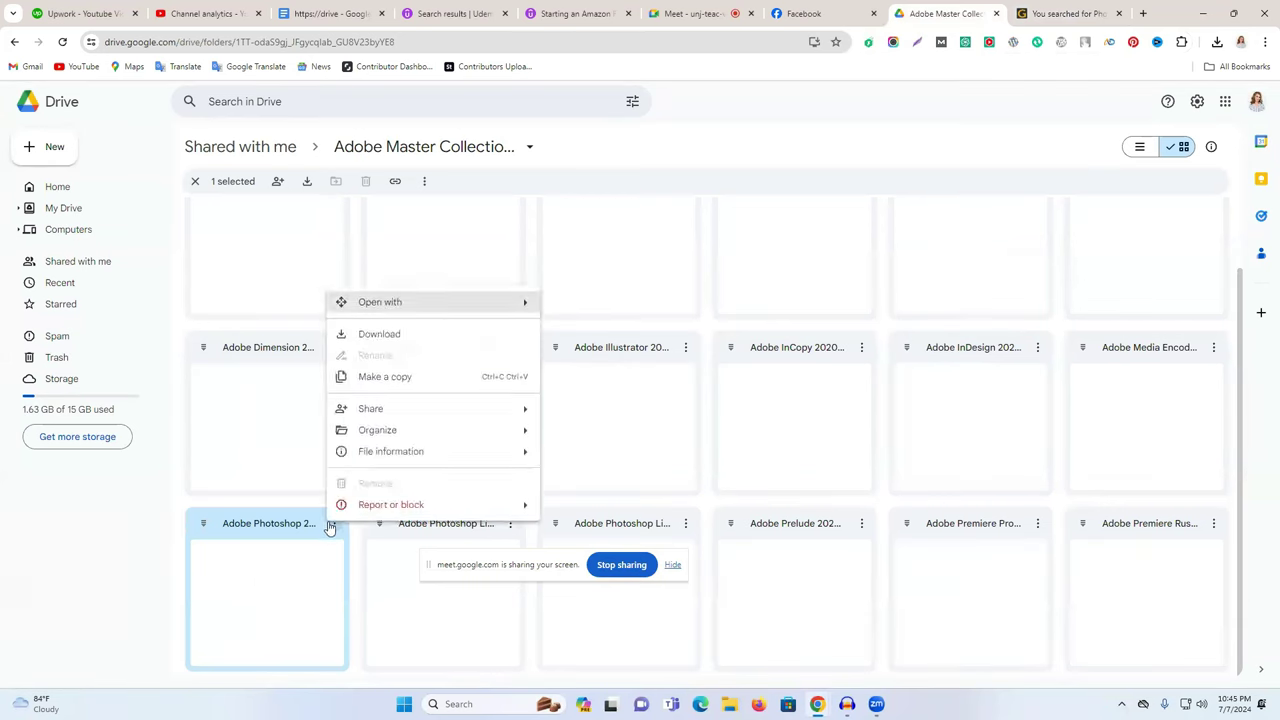
left_click(392, 336)
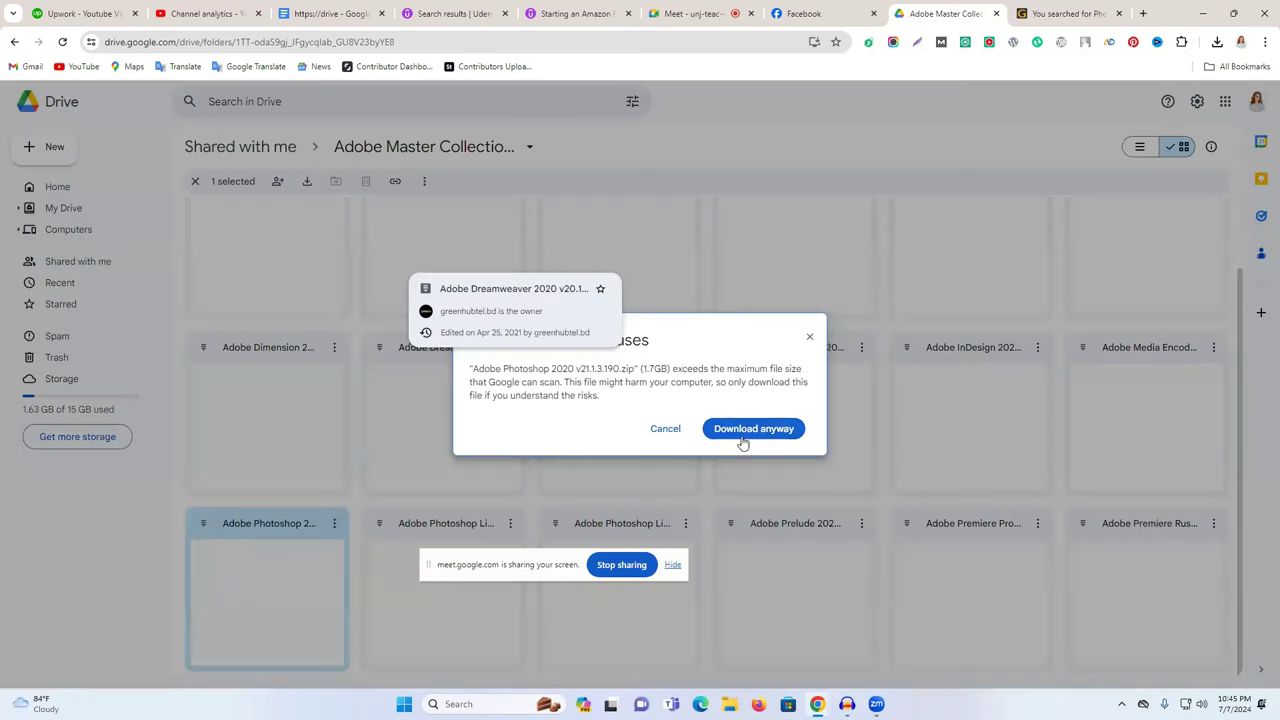
left_click(752, 428)
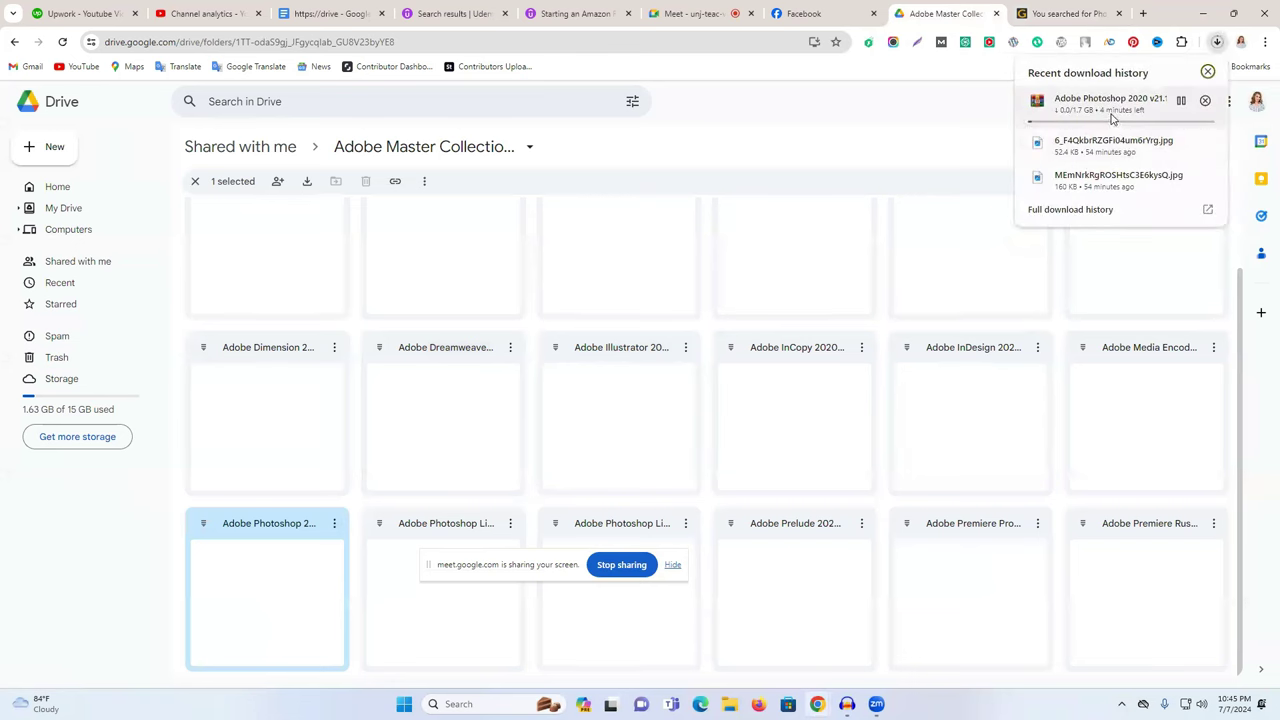
left_click(1207, 105)
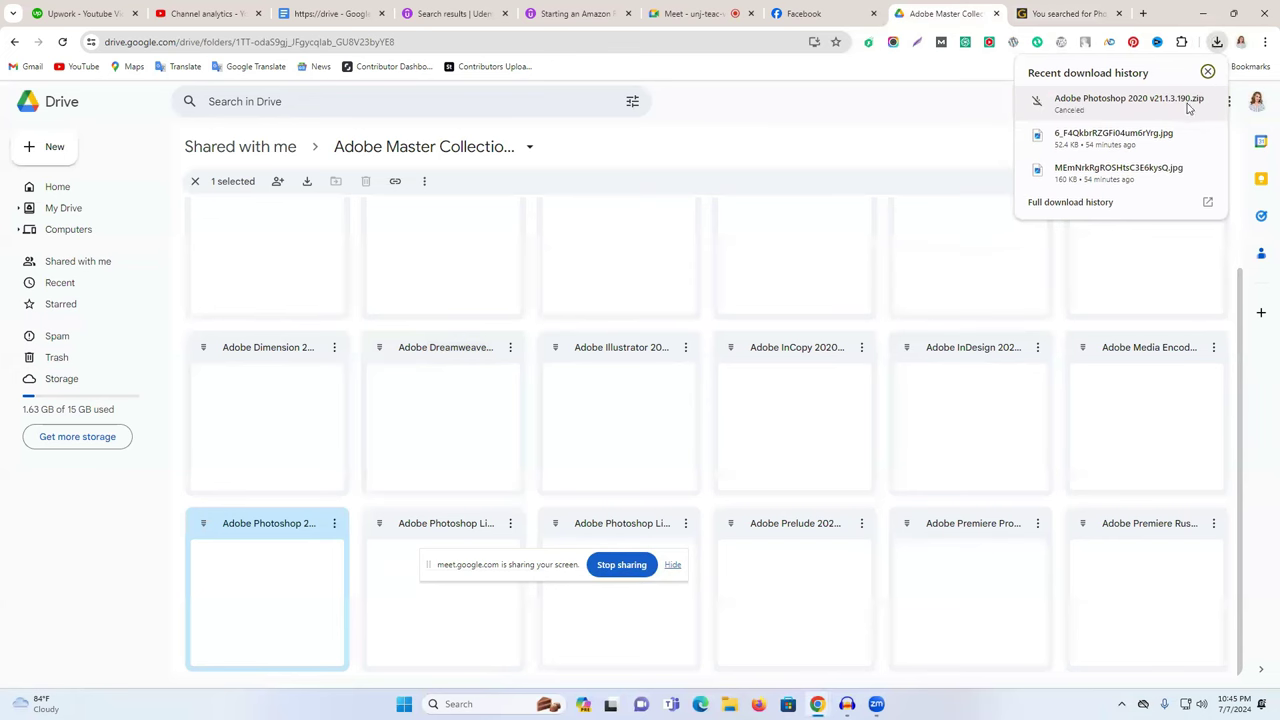
left_click(1203, 13)
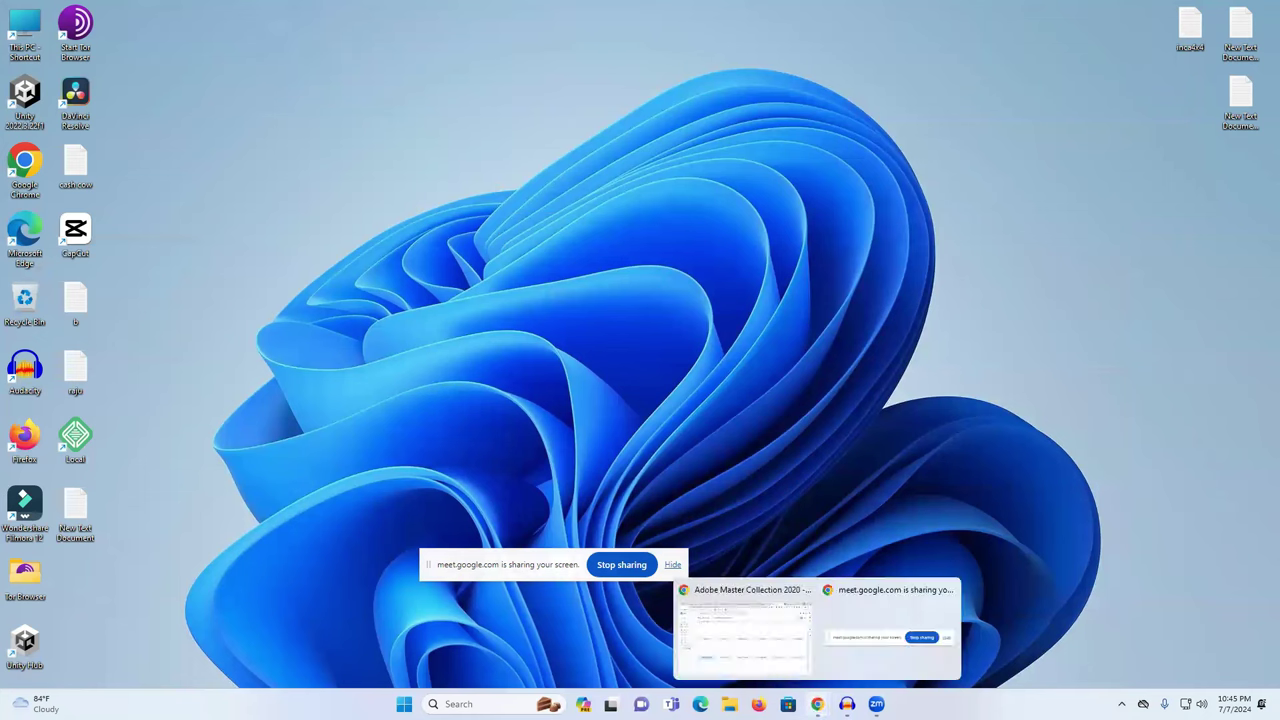
Restore Chrome and re-download the Photoshop 2020 zip past the virus warning, checking its progress.
left_click(817, 704)
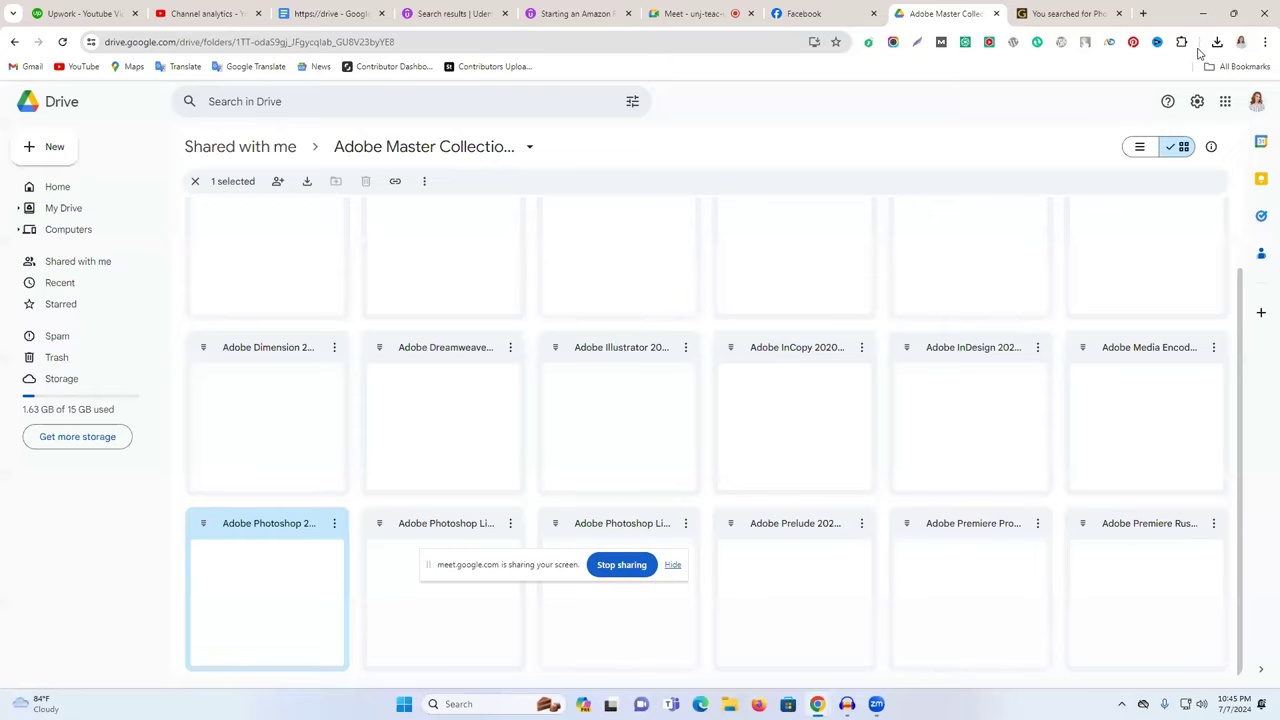
left_click(1217, 41)
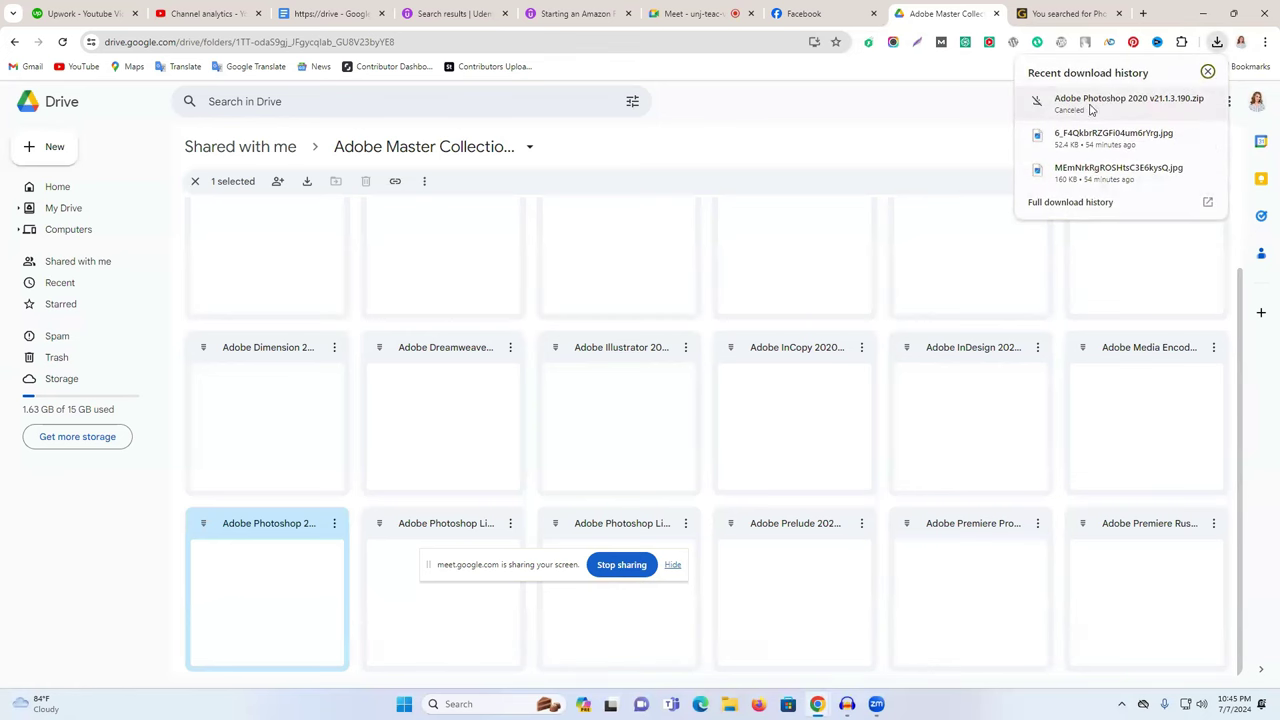
left_click(334, 523)
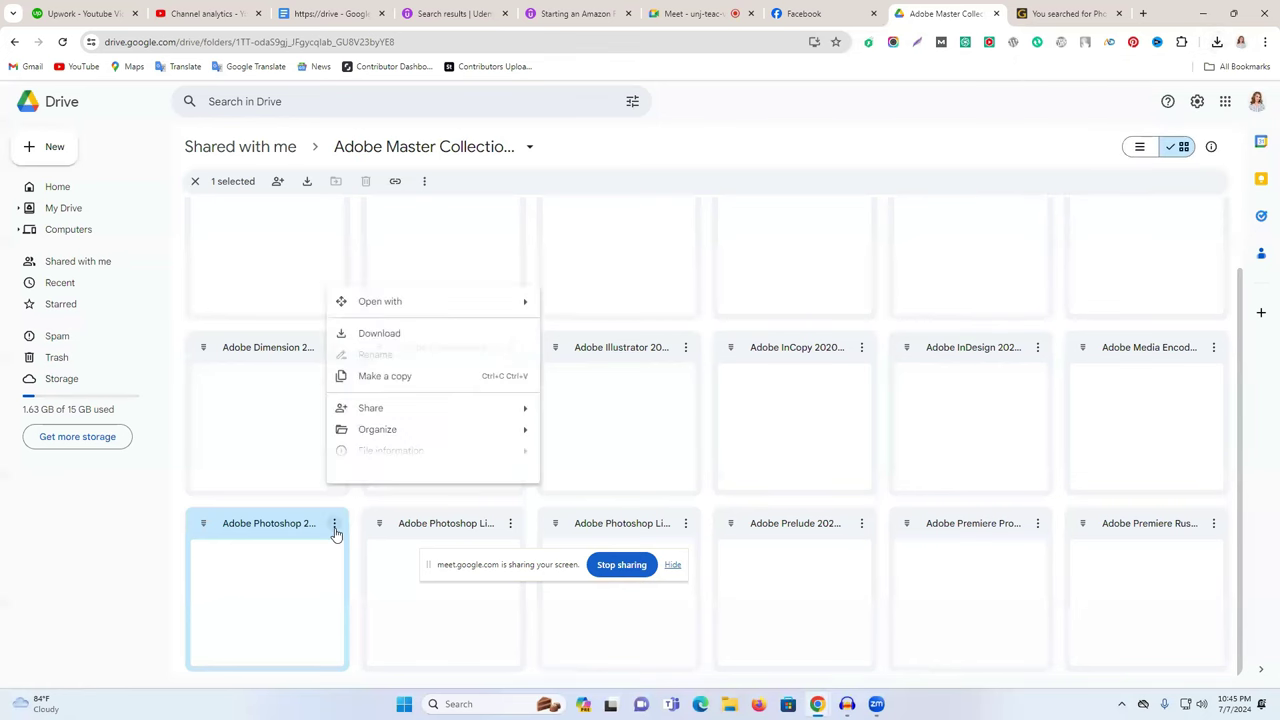
left_click(389, 345)
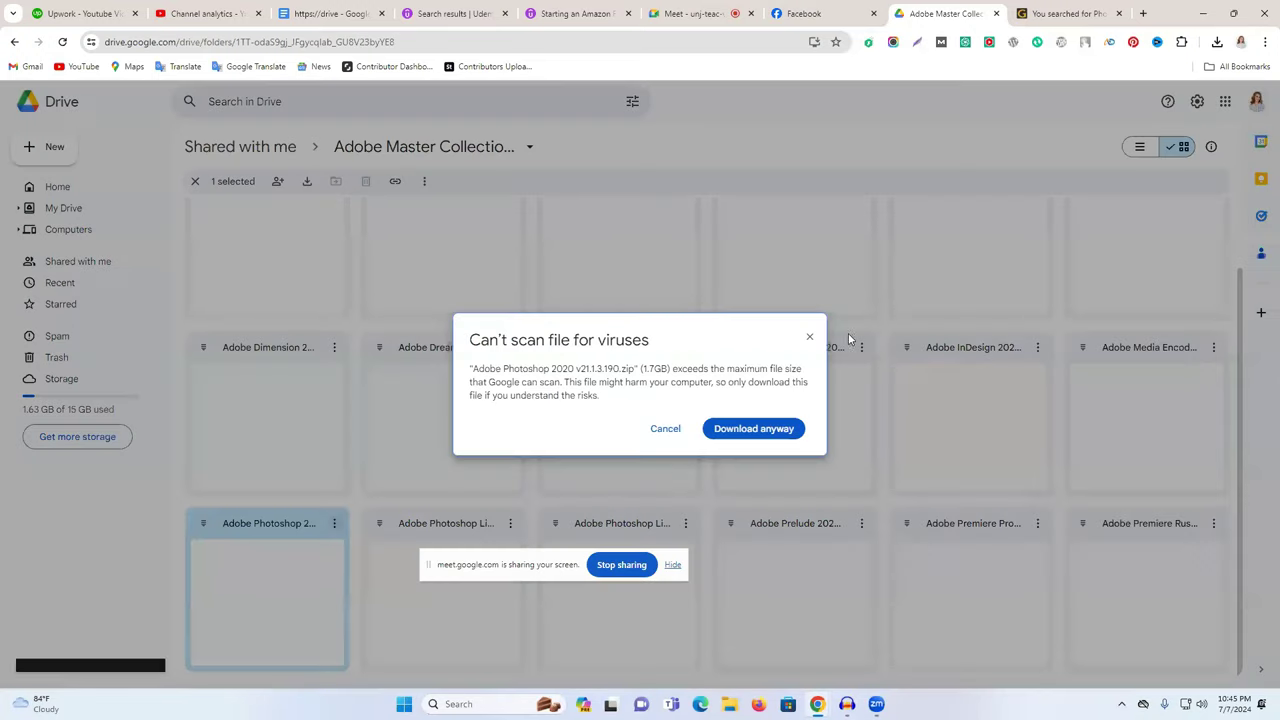
left_click(728, 430)
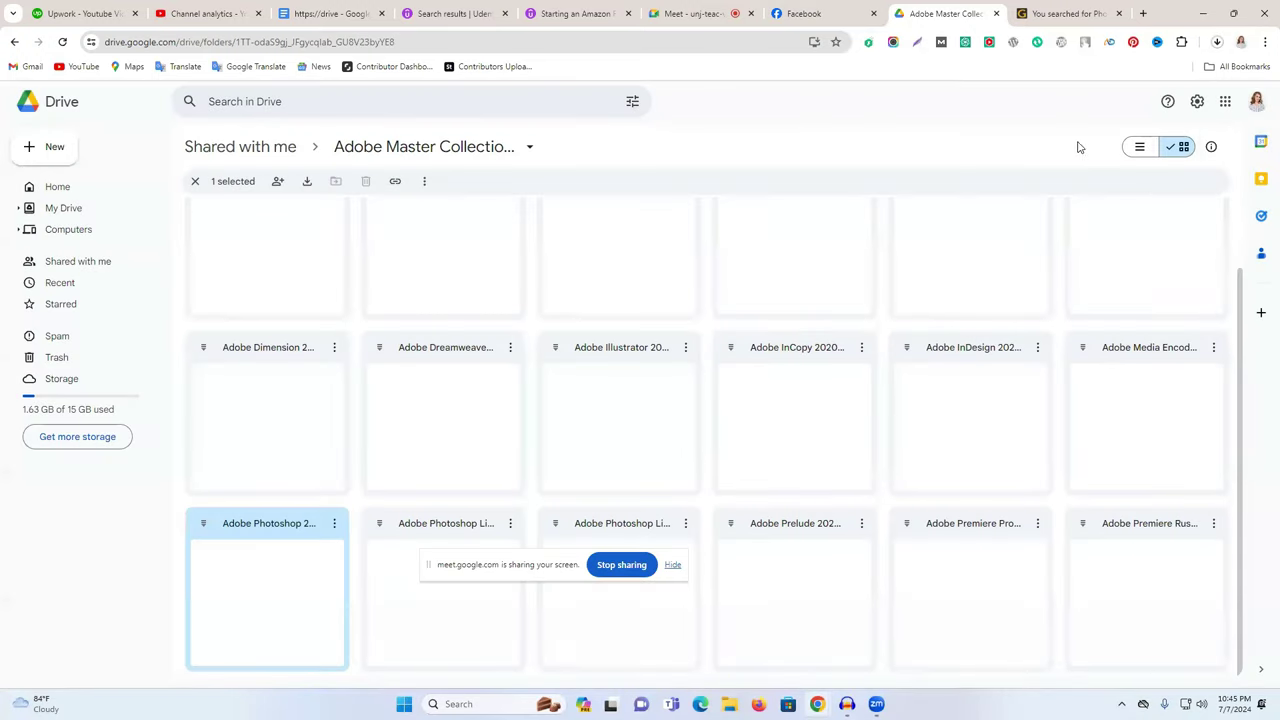
left_click(1217, 42)
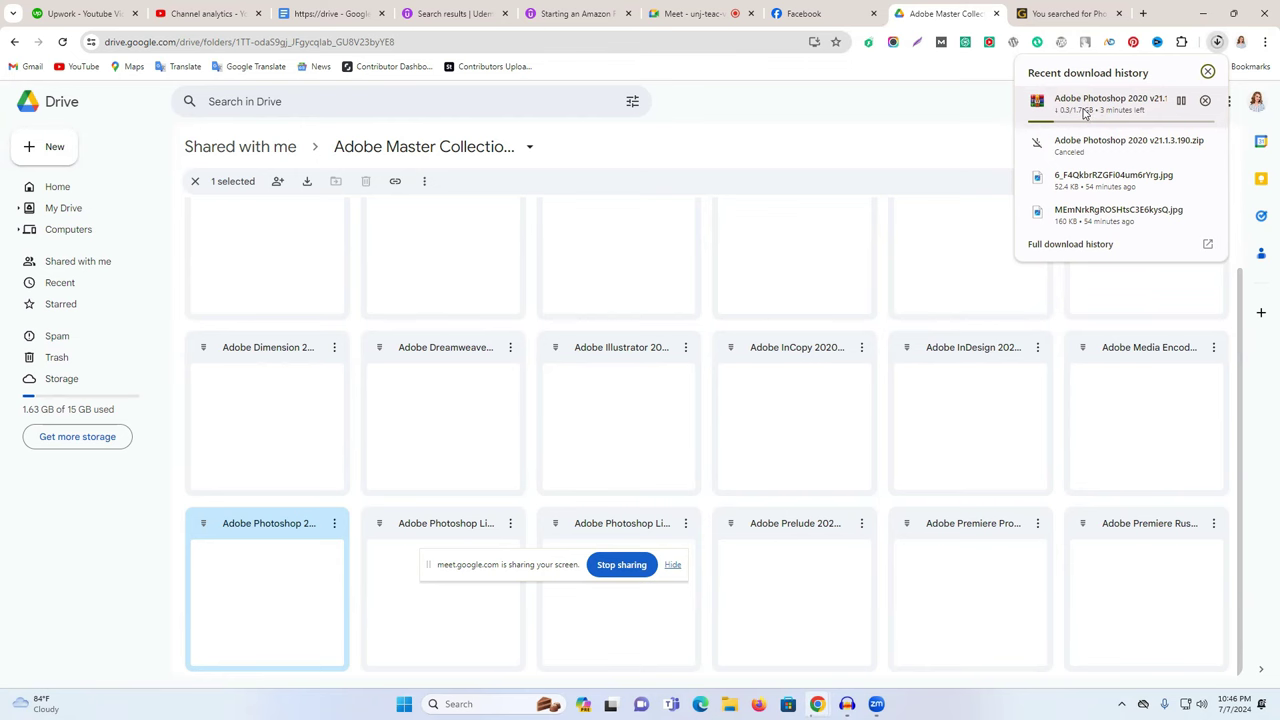
double_click(1190, 22)
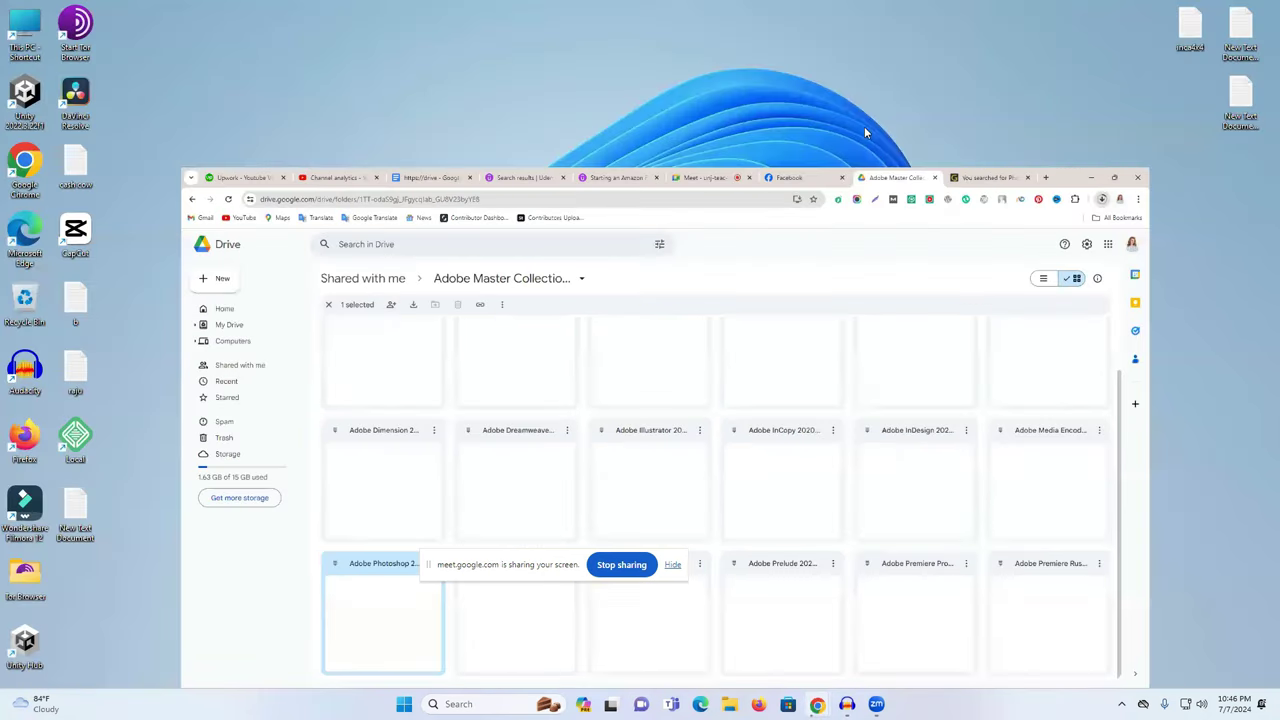
Bring the Adobe Master Collection Chrome window back from the desktop and maximize it.
key("super+d")
right_click(842, 99)
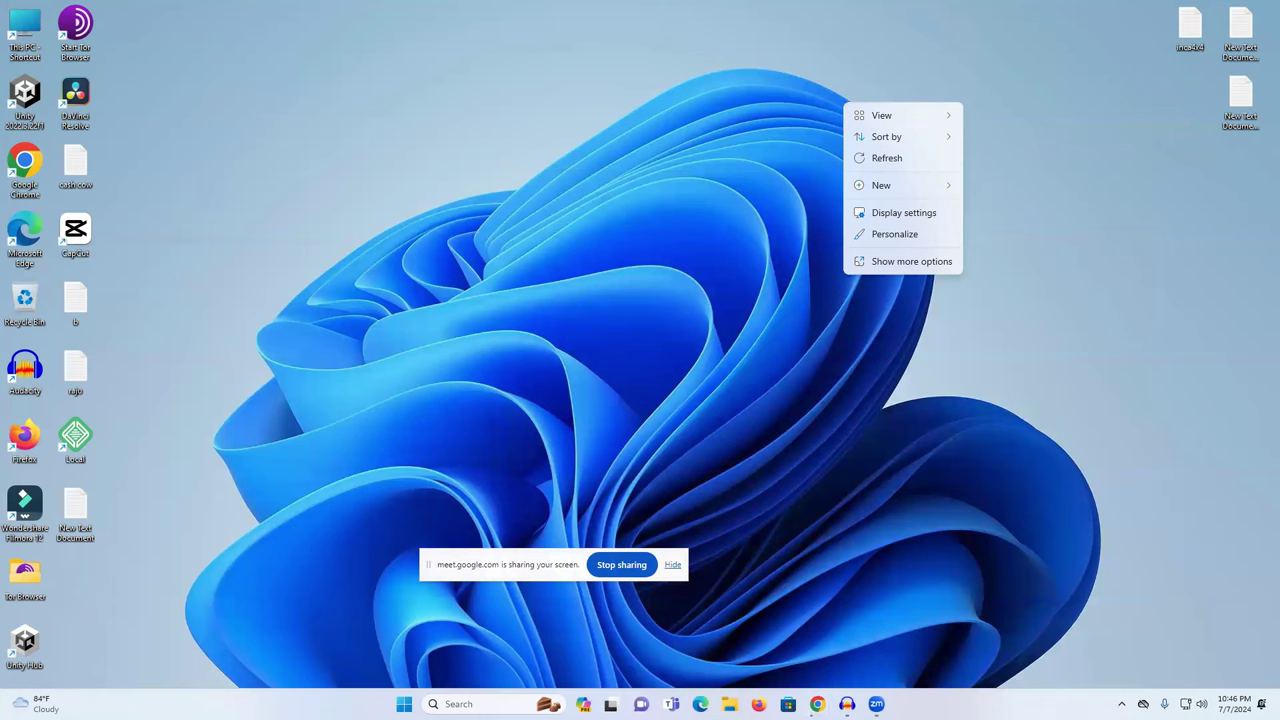
mouse_move(817, 704)
left_click(745, 630)
left_click_drag(1000, 200, 1117, 8)
In a new tab, search for 'zip file extractor' from the address bar suggestion.
left_click(1143, 13)
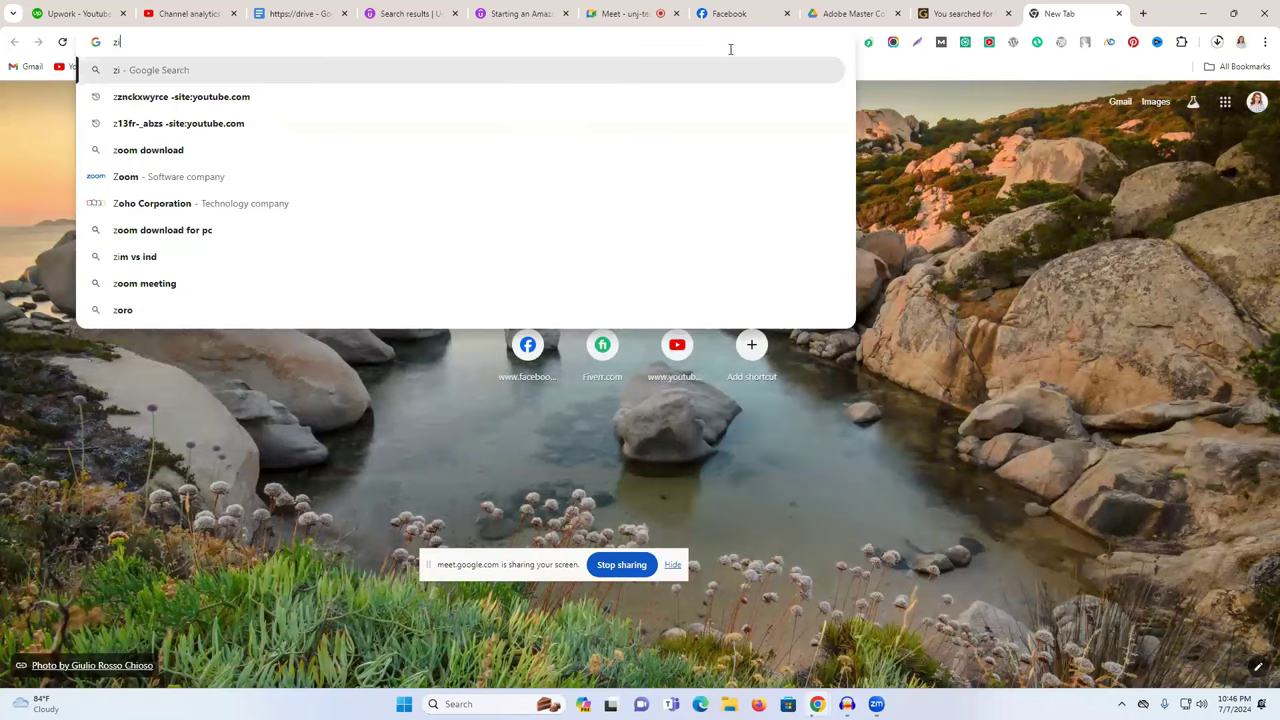
type("zip")
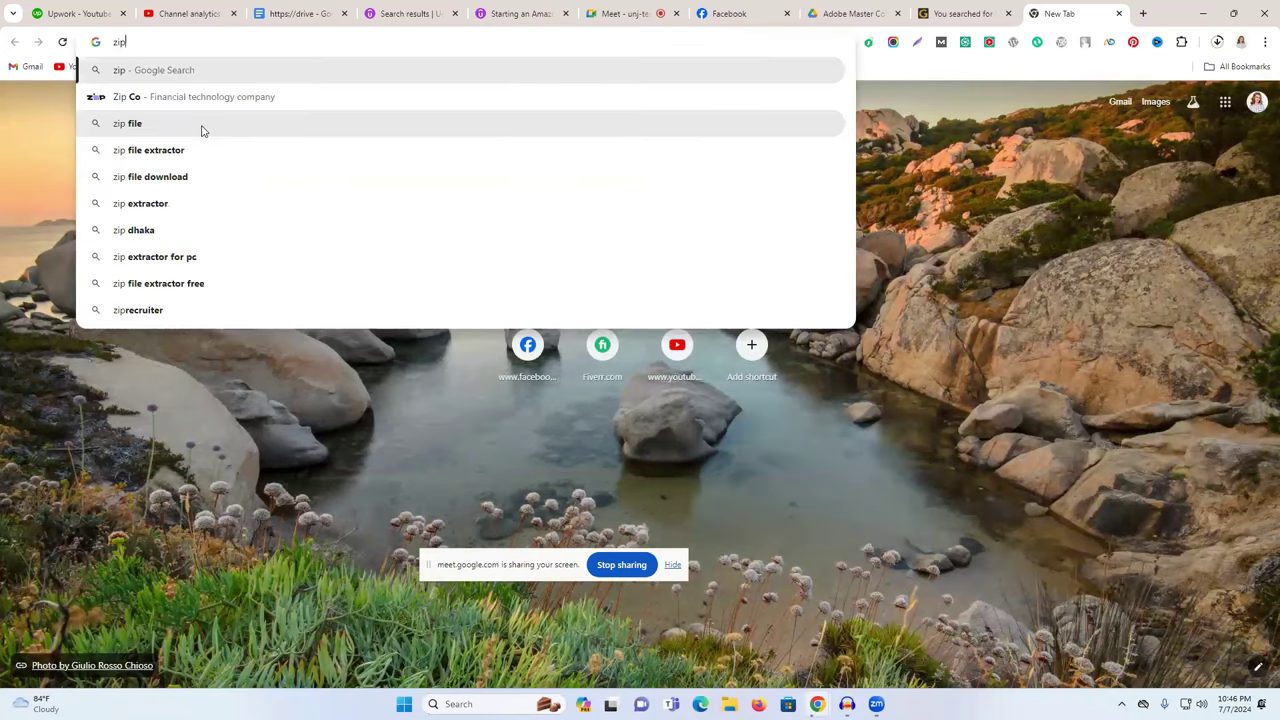
left_click(200, 150)
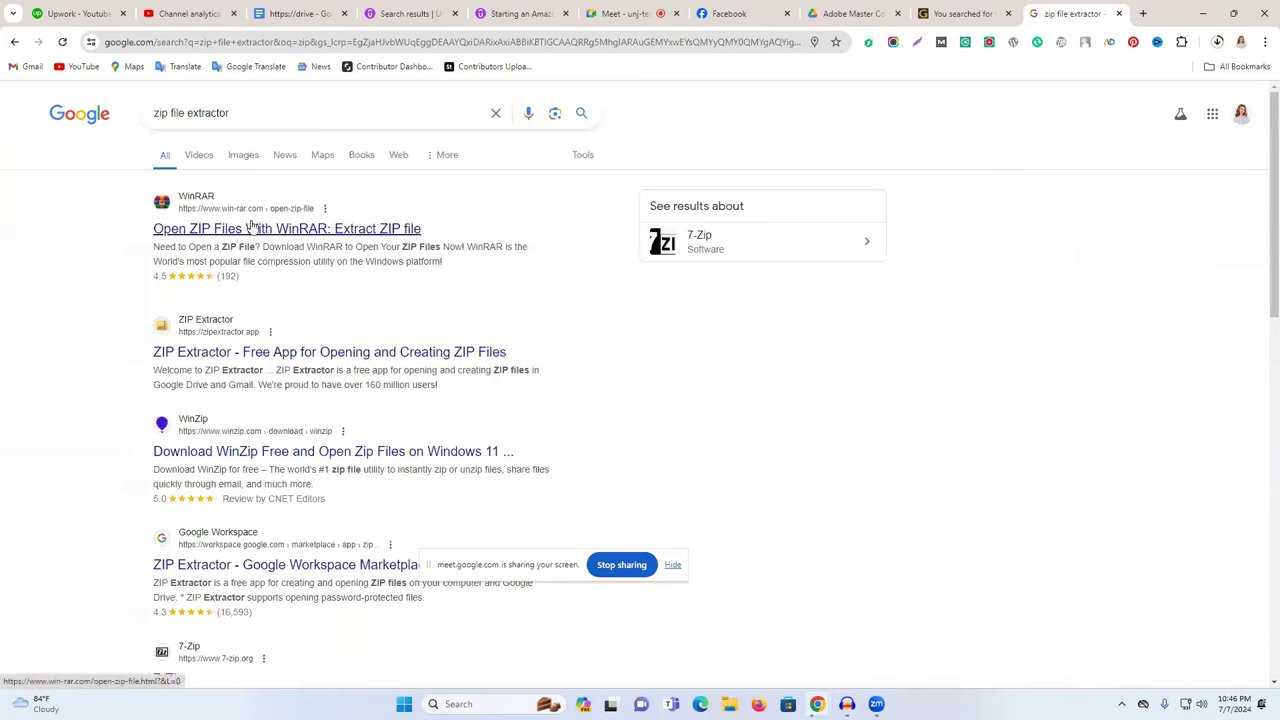
Check recent downloads, then close the zip file extractor tab and the old site-search tab.
left_click(1219, 42)
left_click(1120, 14)
left_click(1121, 14)
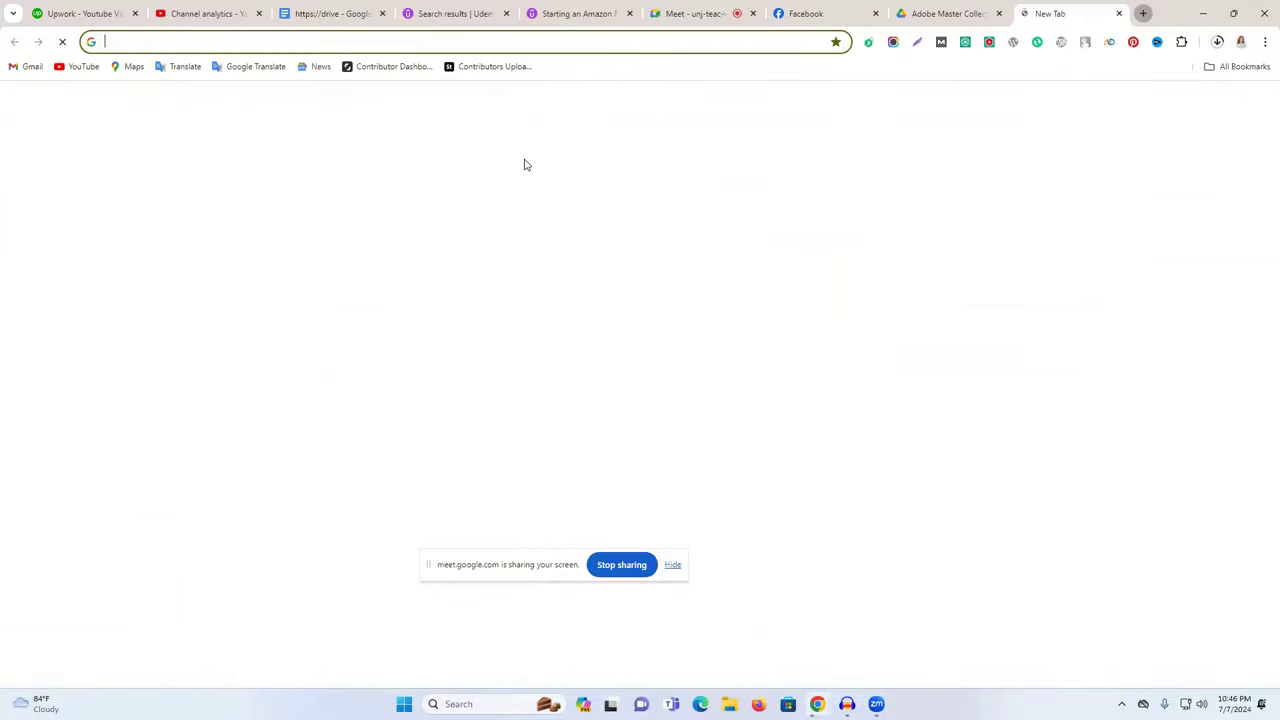
Open youtube.com in a new tab.
left_click(1143, 13)
type("youtube.com")
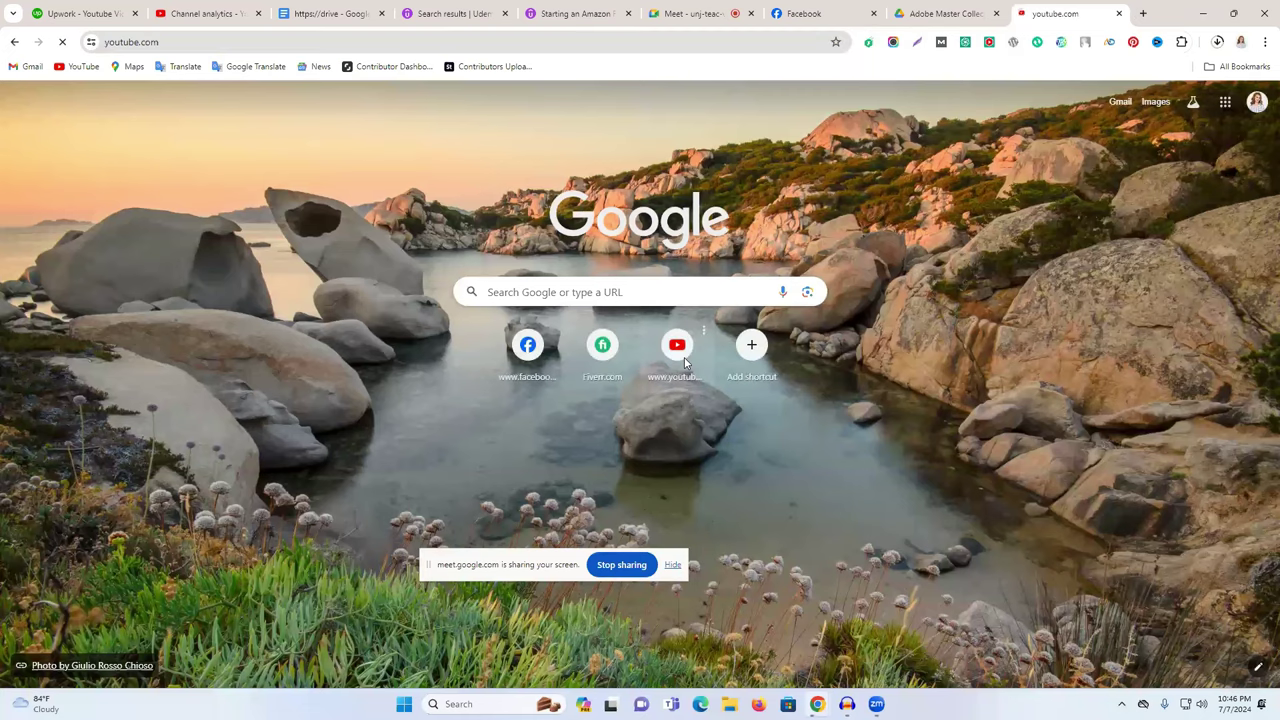
key("Return")
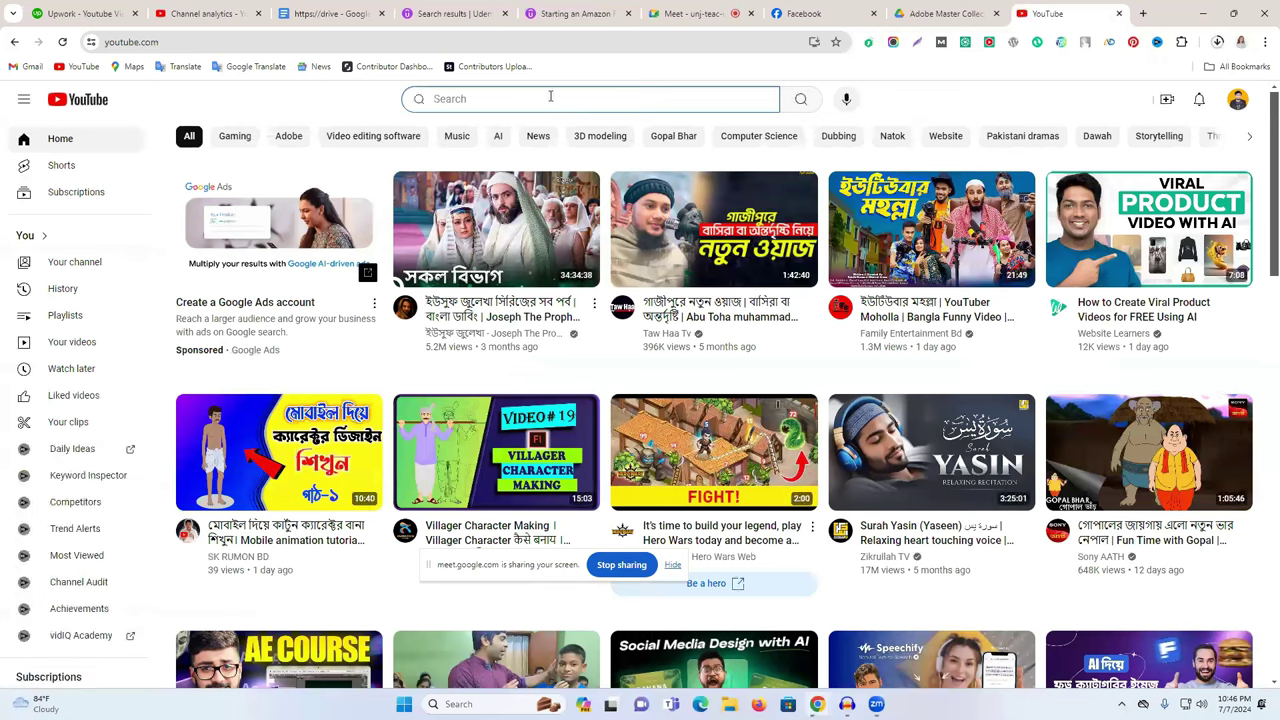
Search YouTube for 'photoshop 2020 install windows 11' and scroll the results.
type("p")
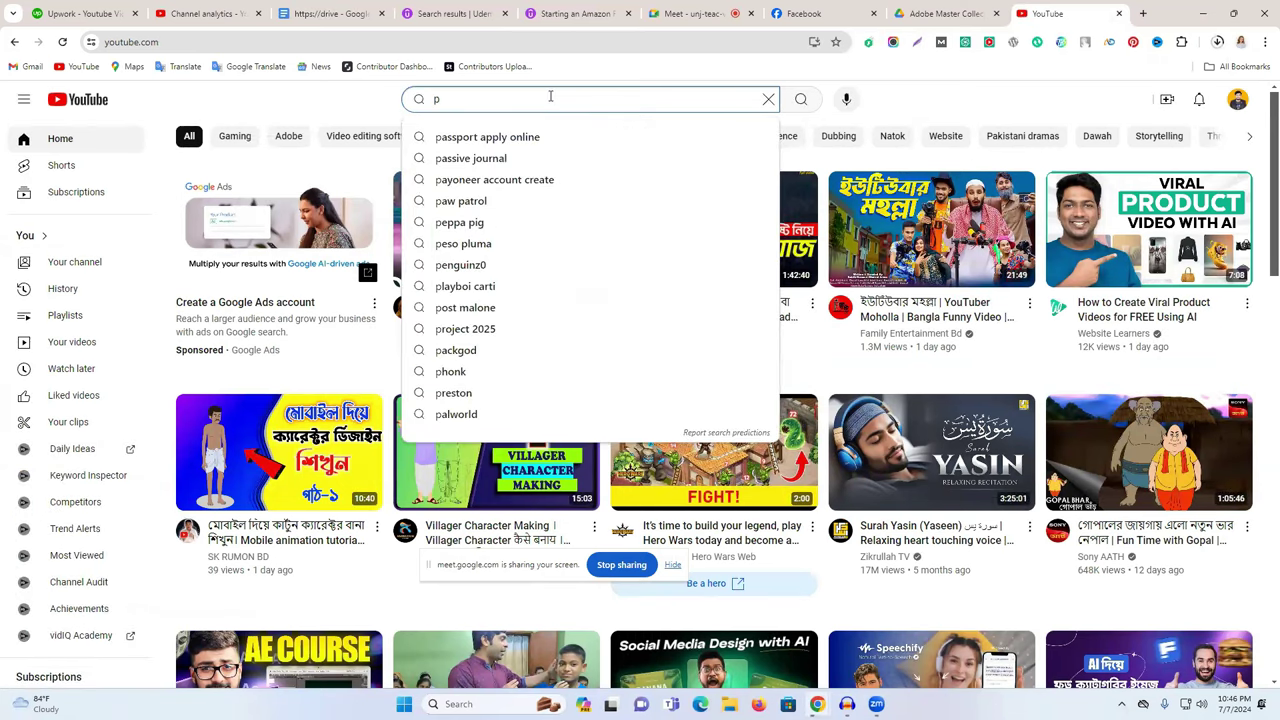
type("ho")
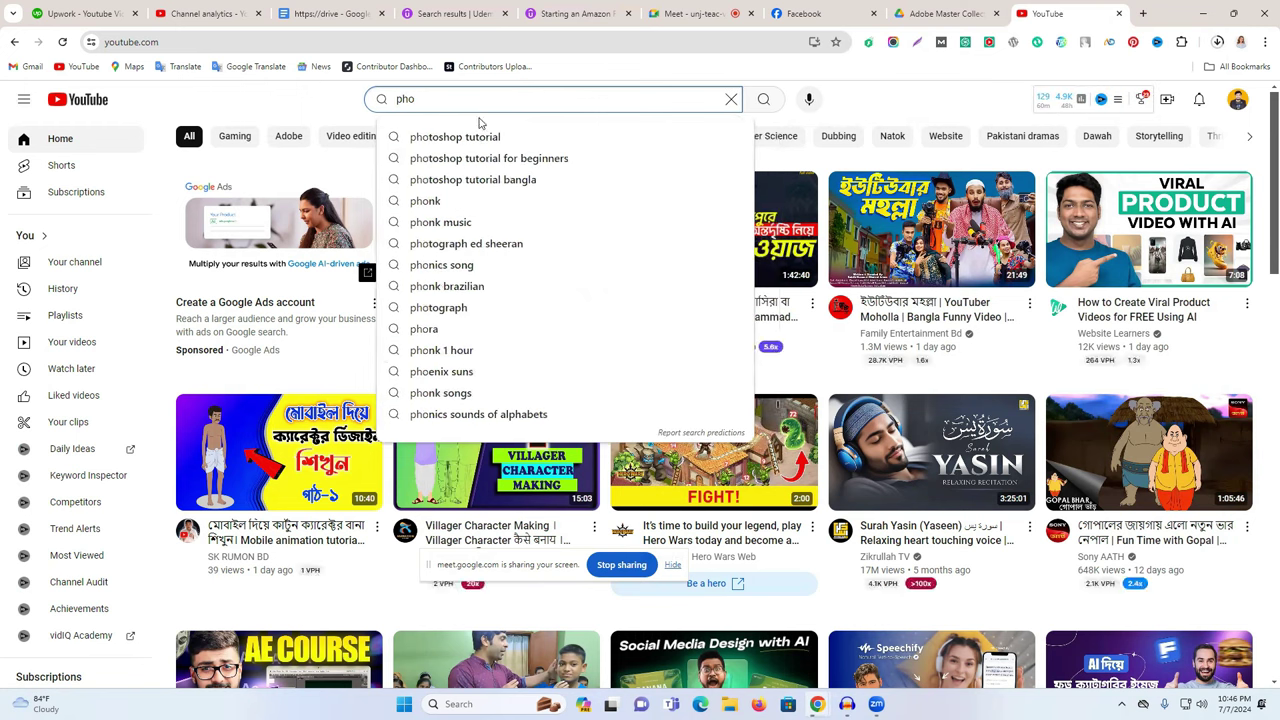
type("to")
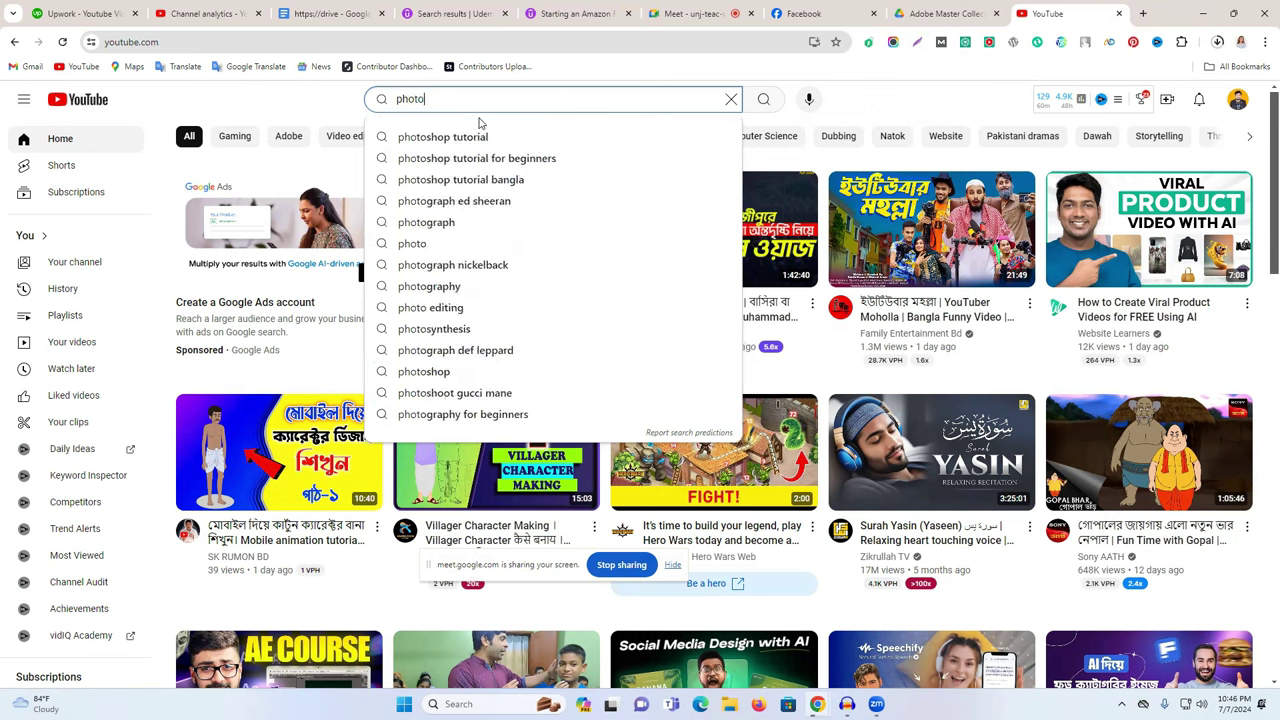
type("shop")
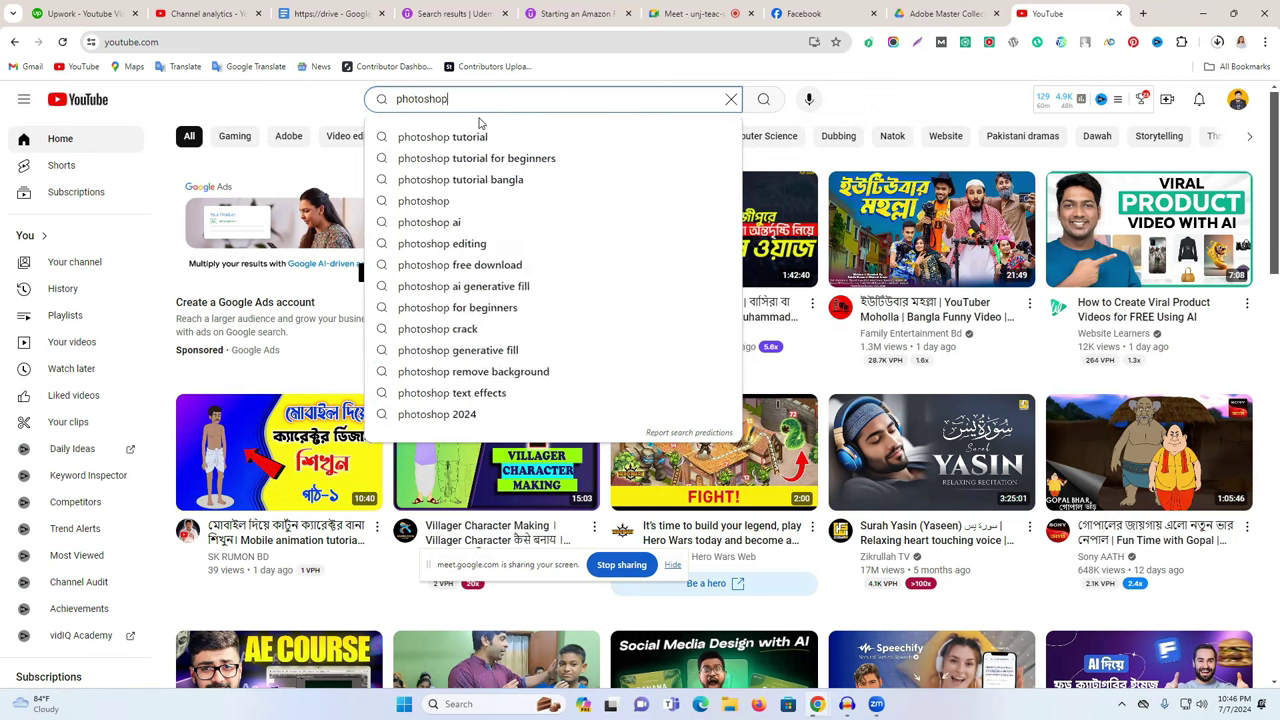
type(" in")
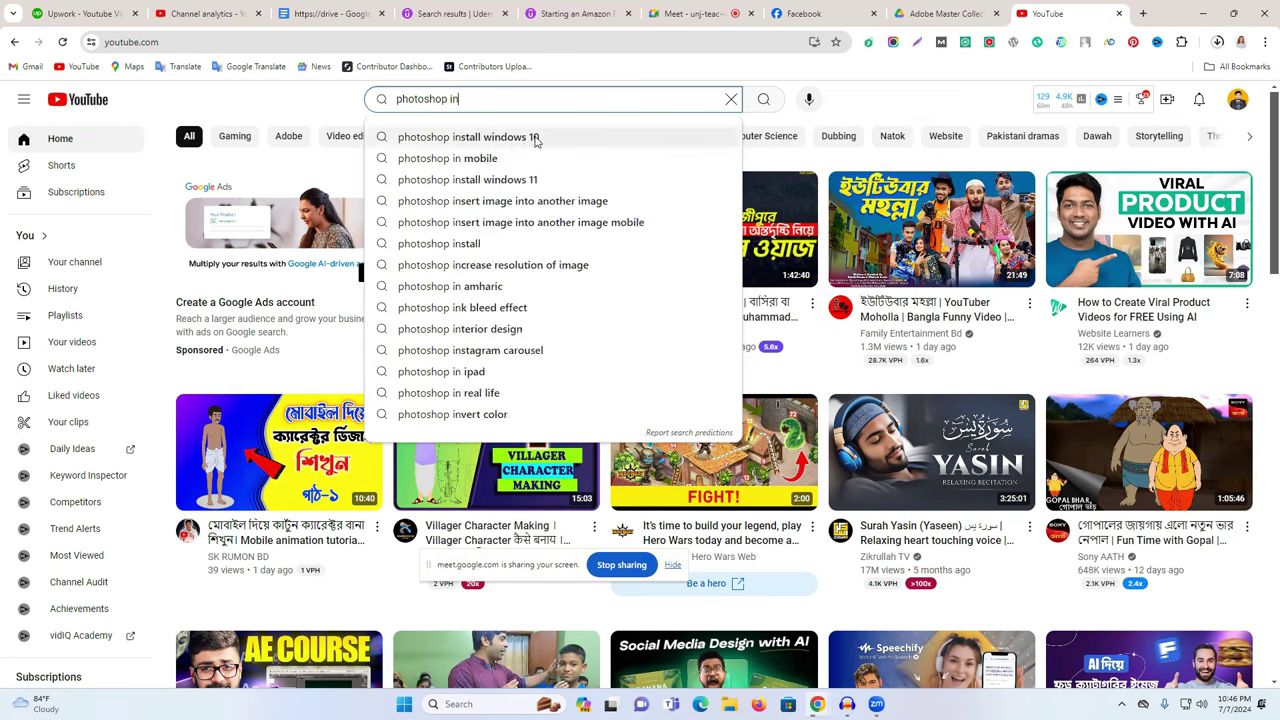
left_click(526, 180)
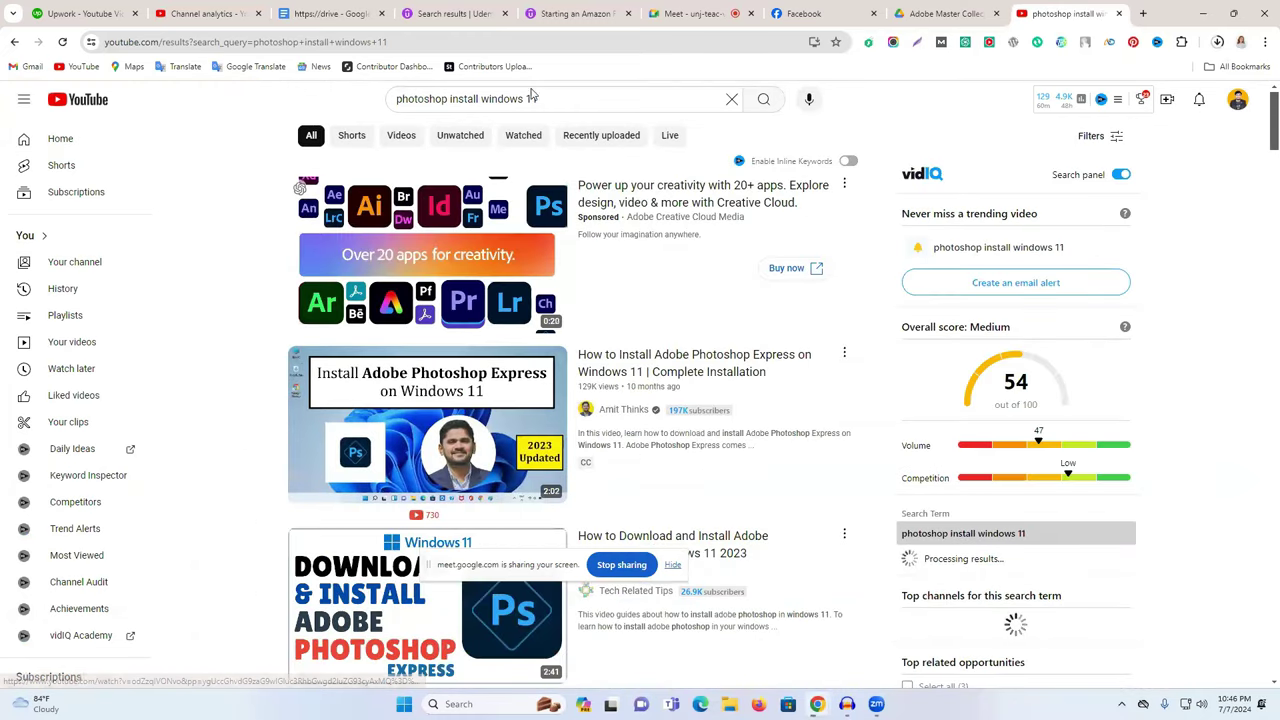
left_click(452, 99)
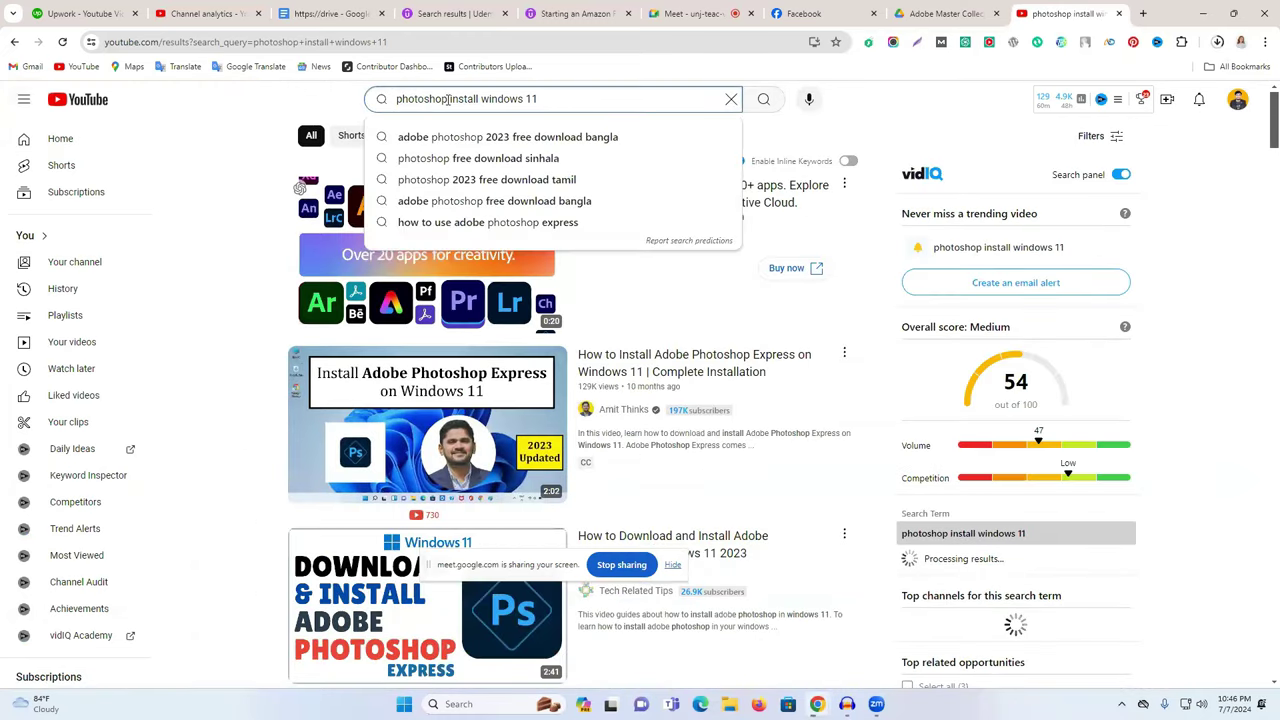
type("2020")
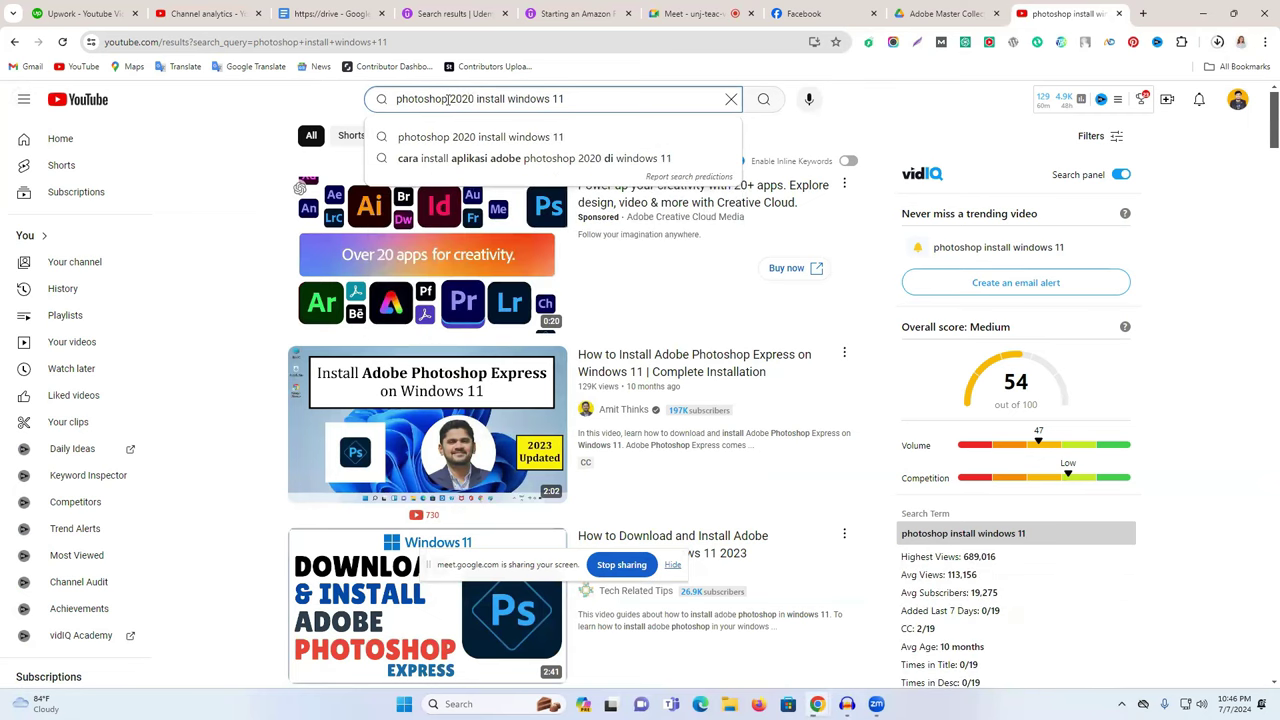
key("Return")
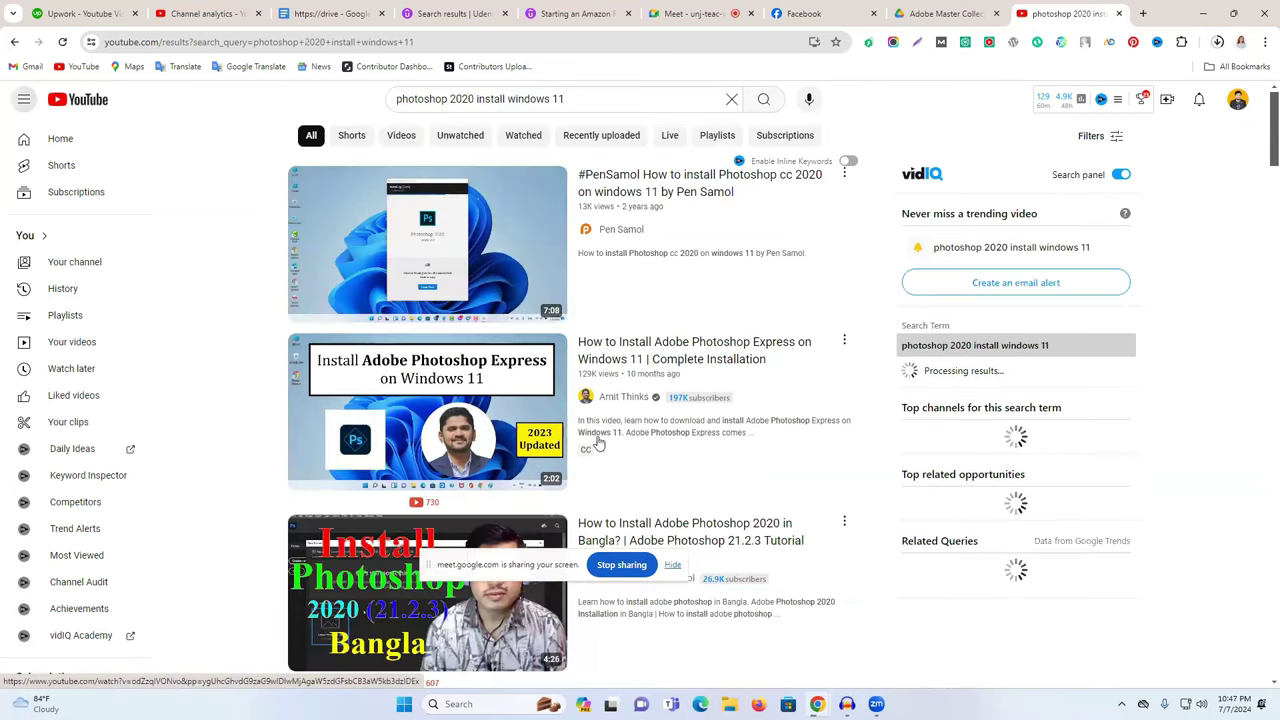
scroll(640, 430, "down", 3)
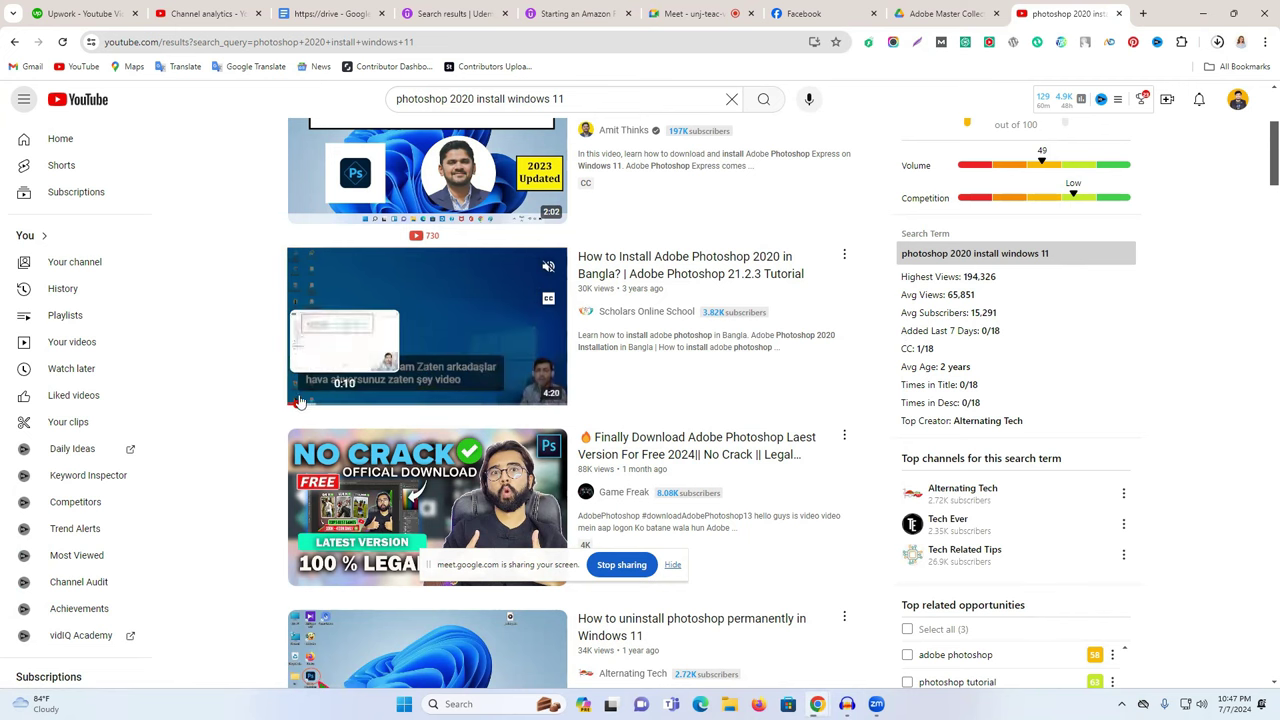
Close the YouTube tab, cancel the Photoshop 2020 zip download, and close the Drive tab.
left_click(1121, 14)
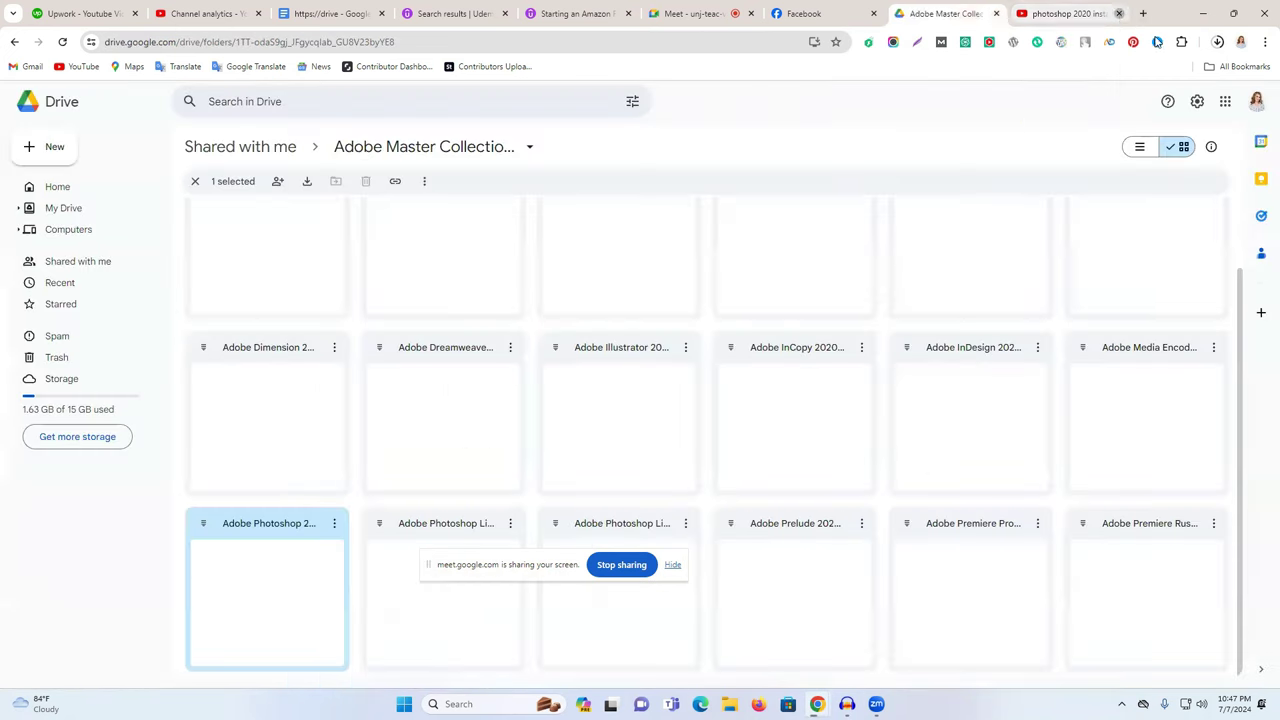
left_click(1217, 41)
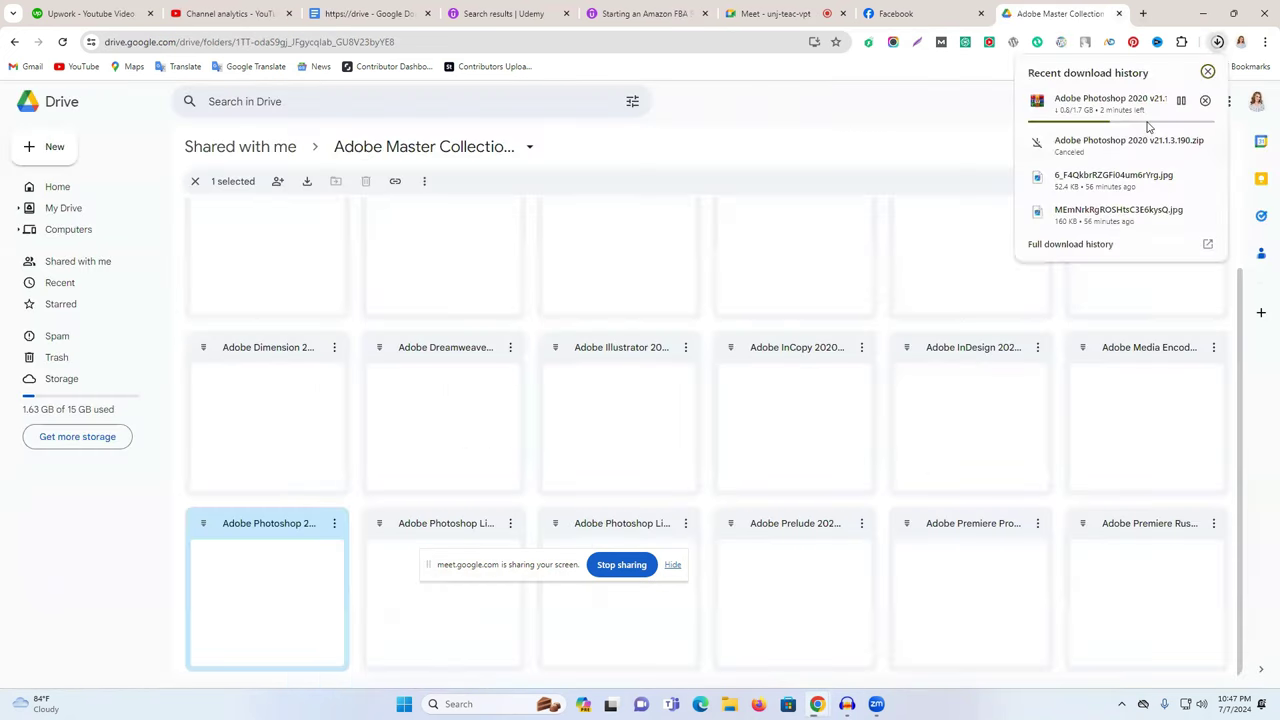
left_click(1205, 102)
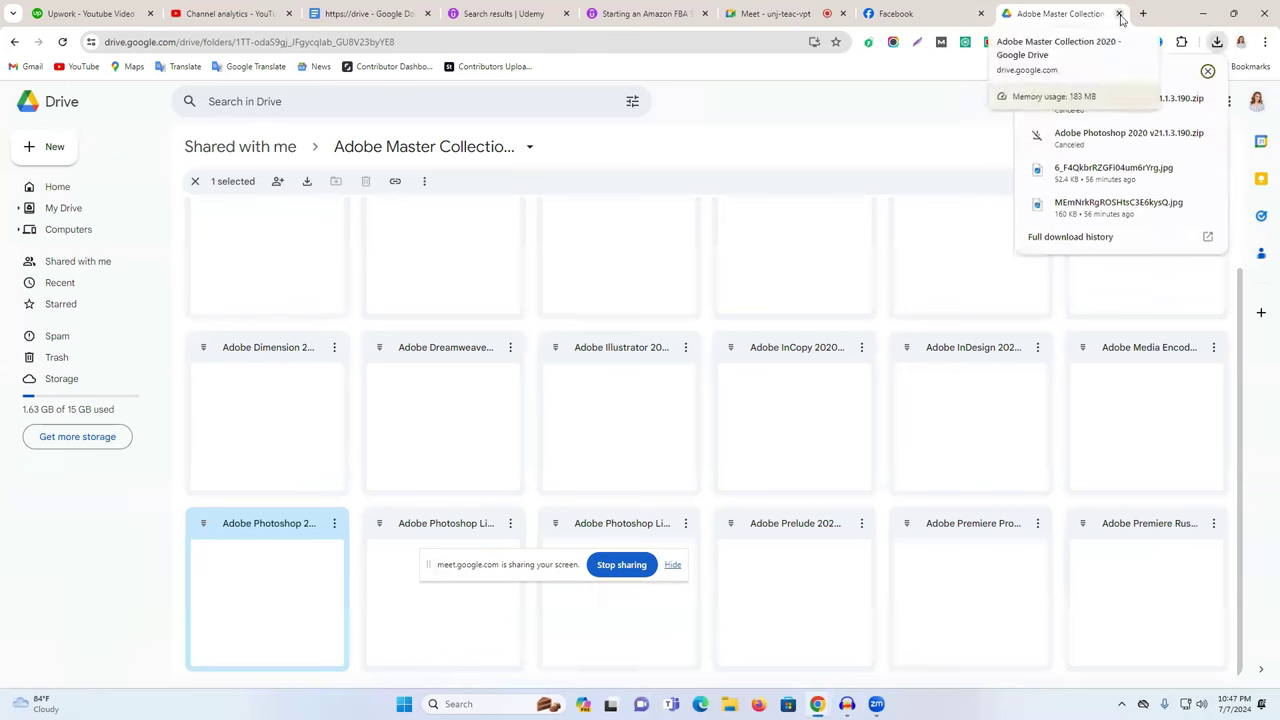
left_click(1120, 15)
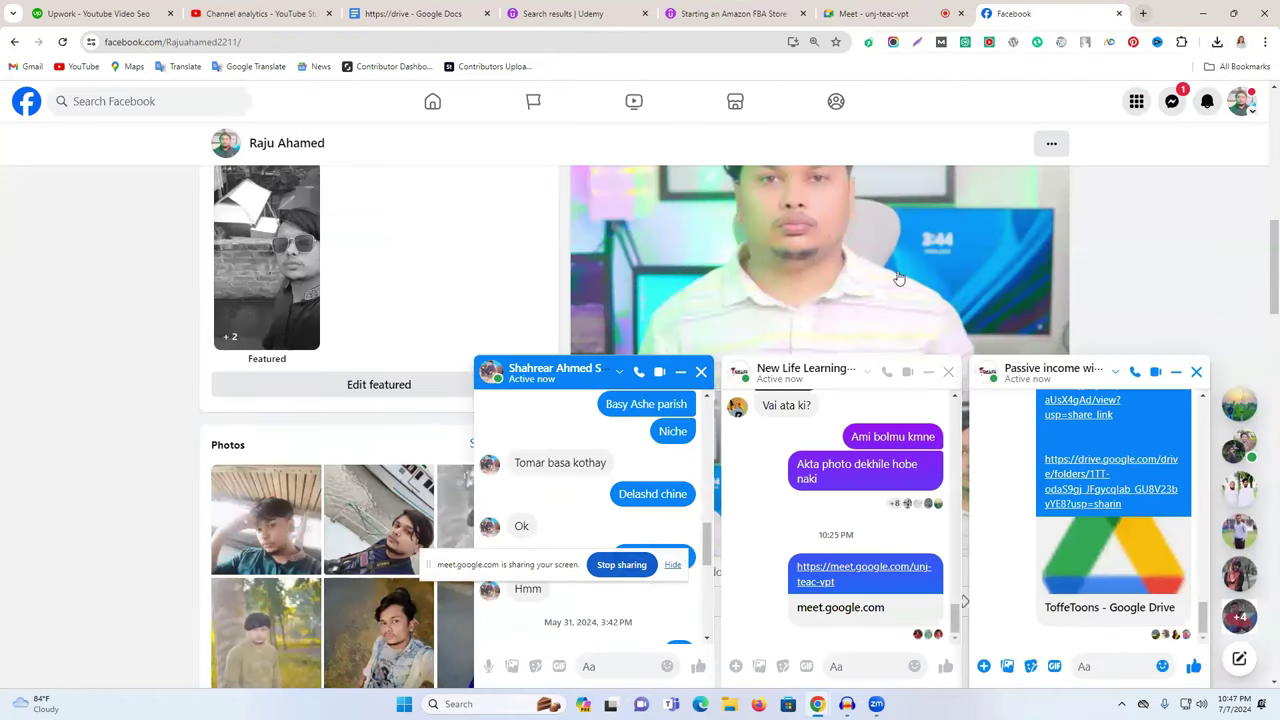
Minimize the four Messenger chat windows, dismiss the conversations list, and open a new tab.
left_click(680, 371)
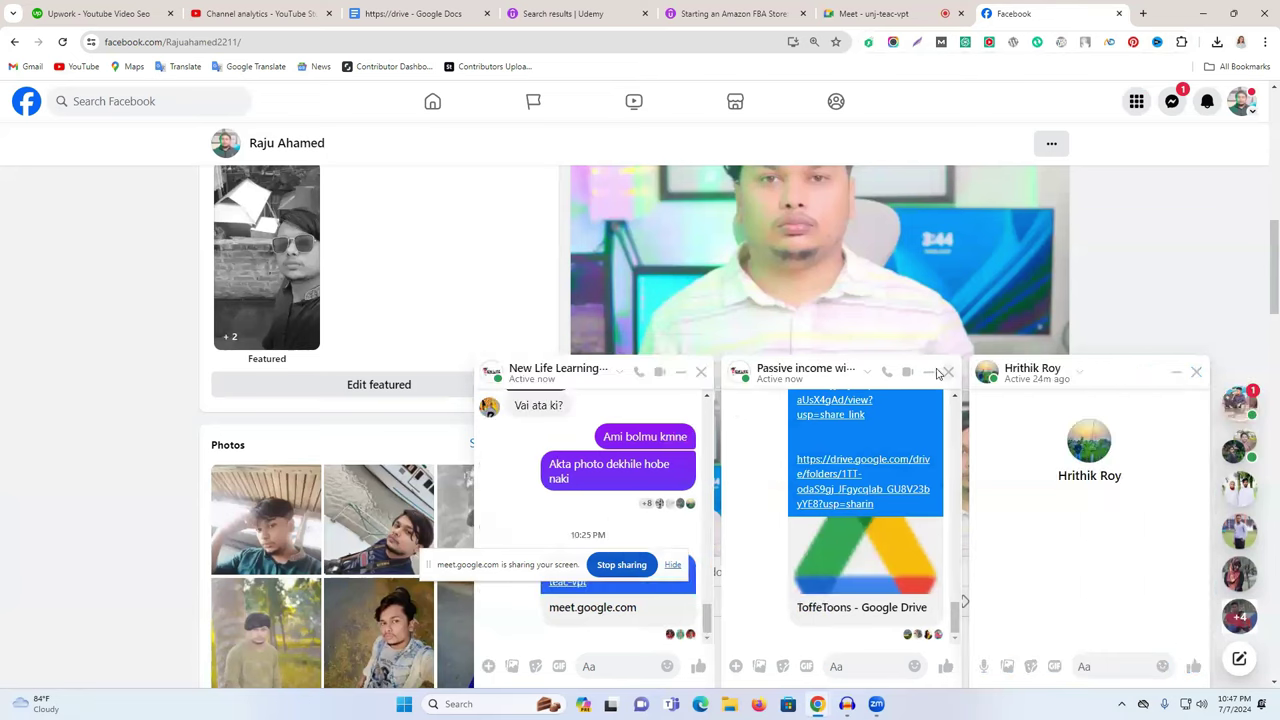
left_click(1176, 372)
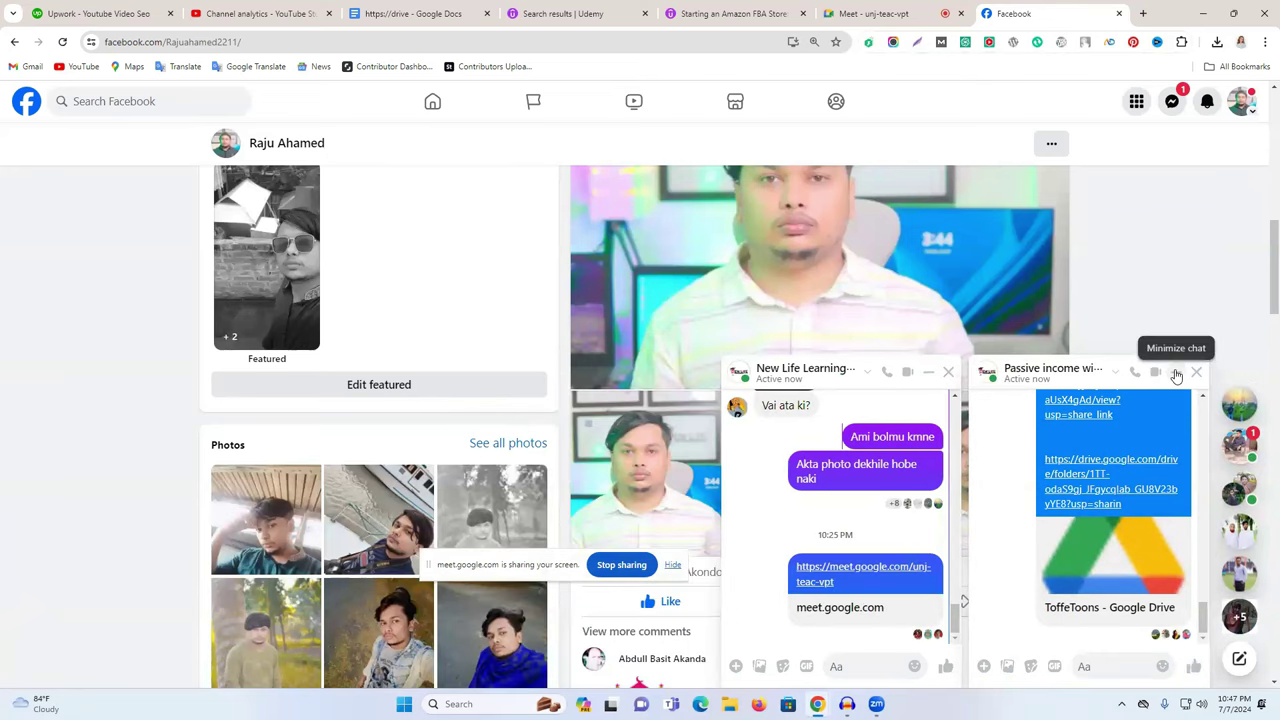
left_click(1176, 372)
left_click(1177, 372)
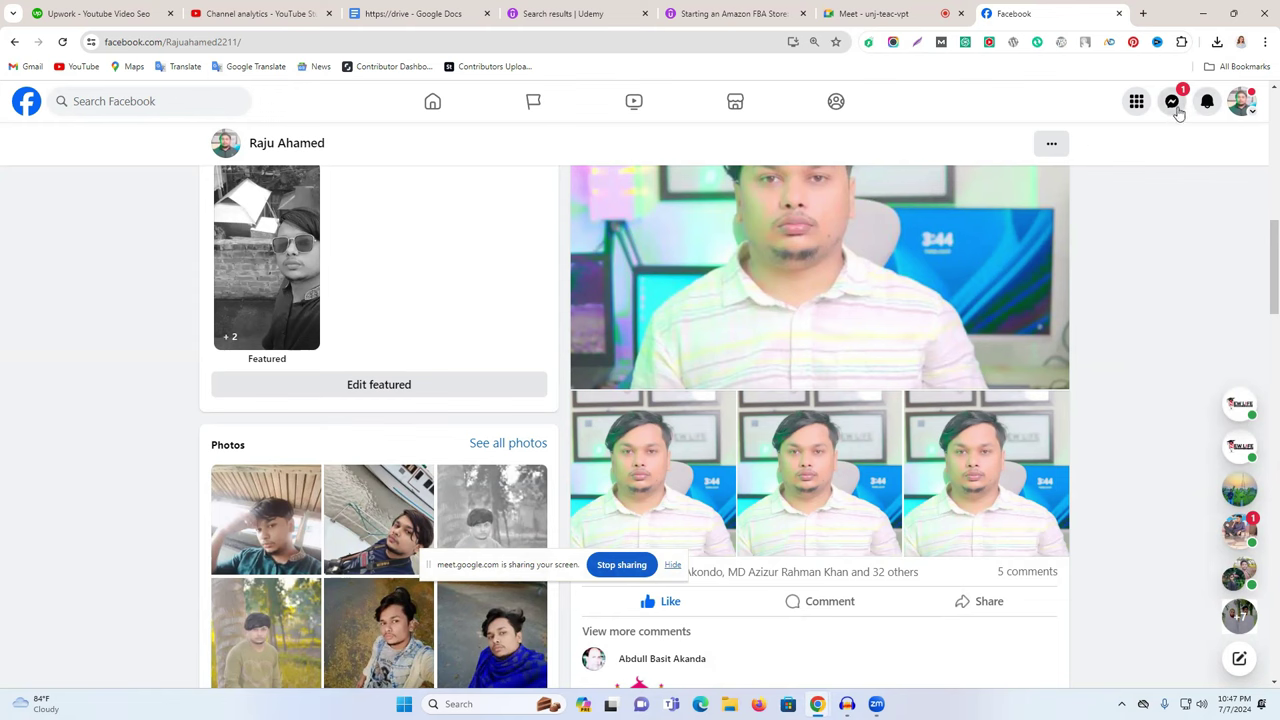
left_click(1172, 103)
left_click(930, 104)
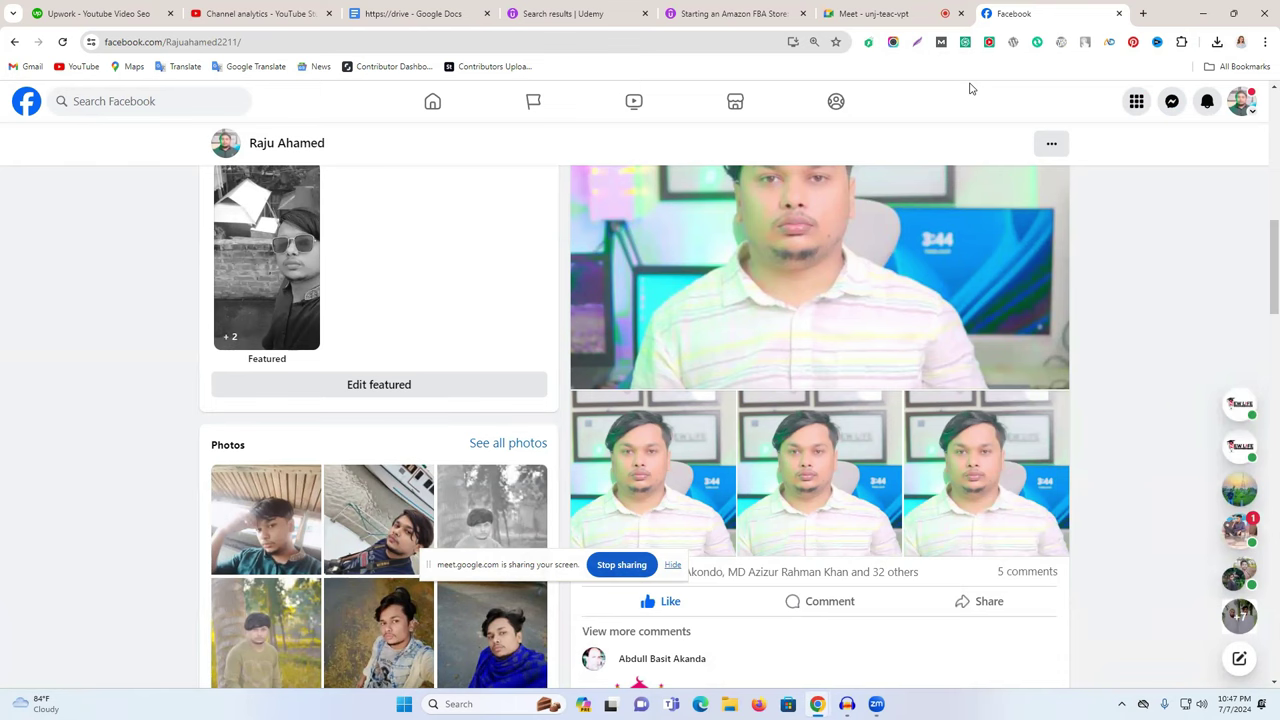
left_click(1143, 13)
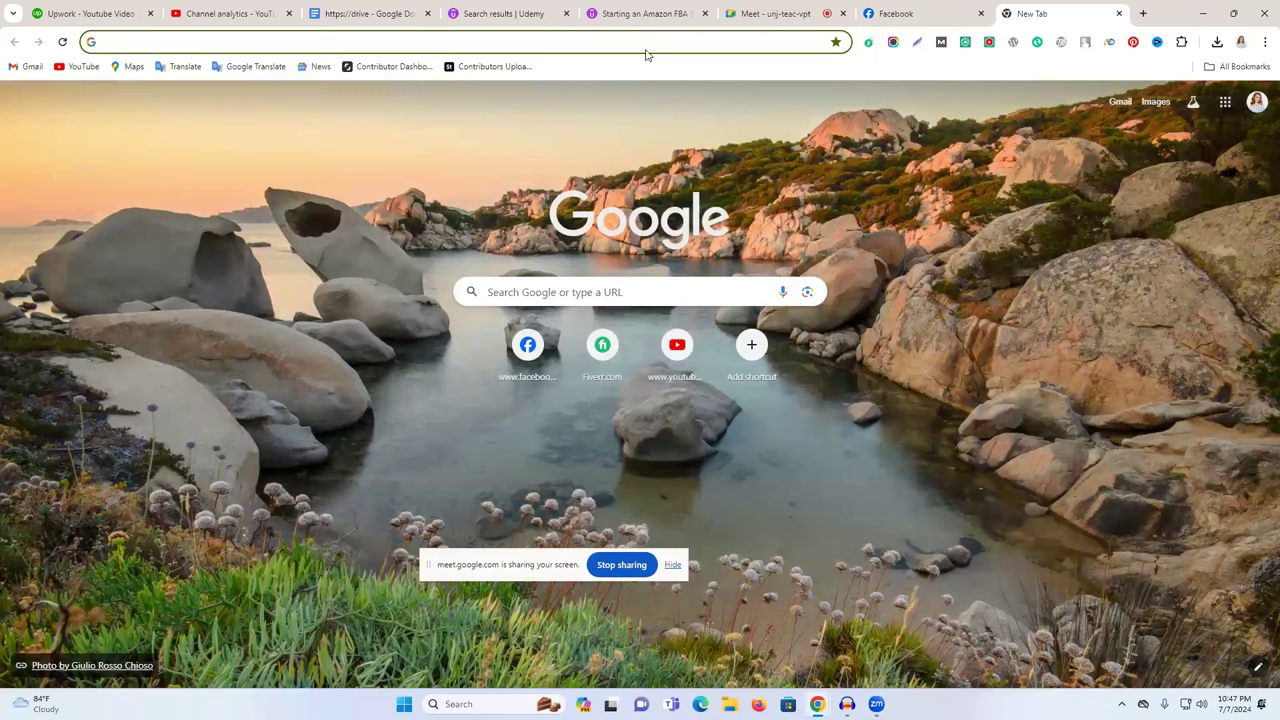
Go to ideogram.ai/t/explore and copy its address.
left_click(645, 41)
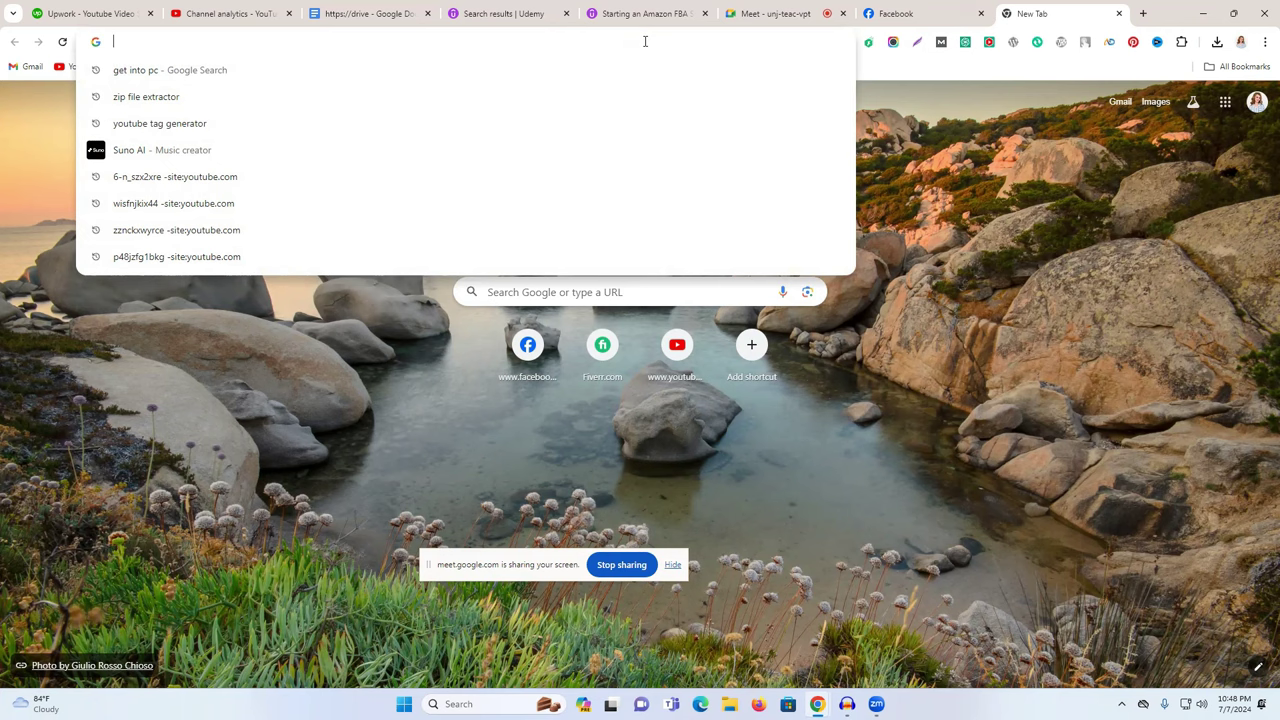
type("ideogram.ai/t/explore")
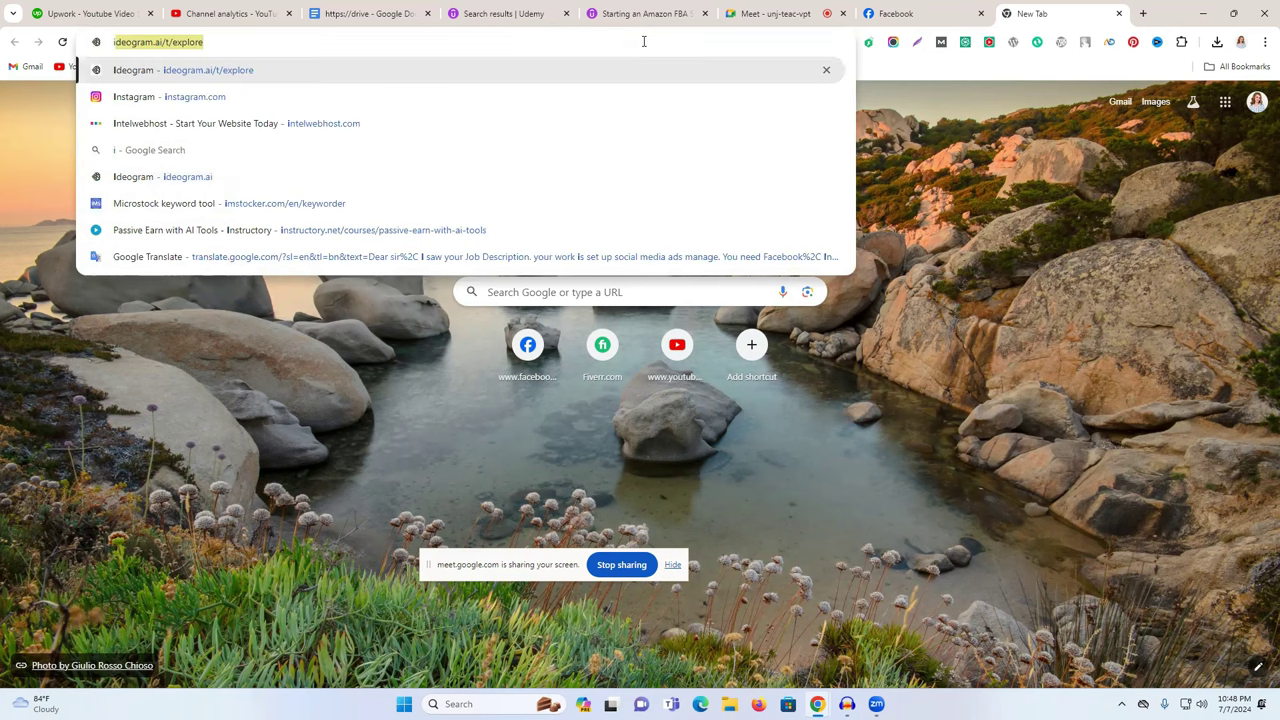
key("Return")
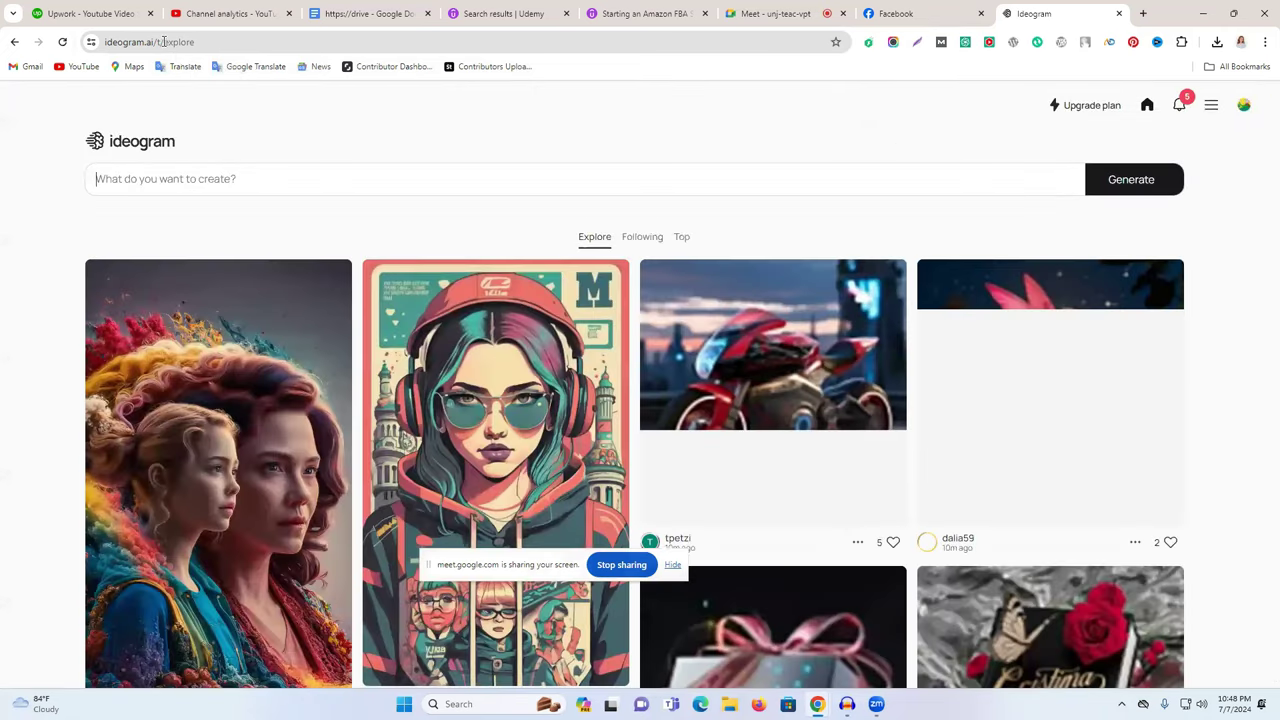
left_click(163, 42)
key("ctrl+c")
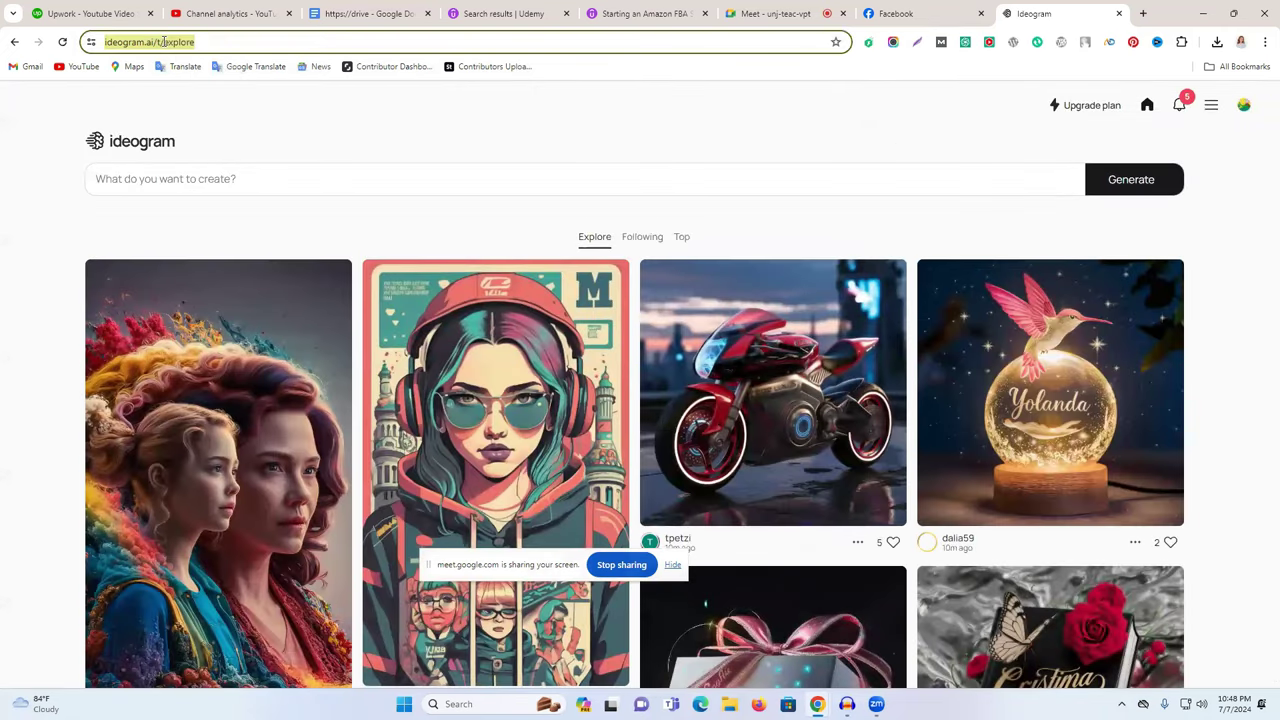
Paste and send the Ideogram link in the passive-income Messenger group chat.
left_click(934, 10)
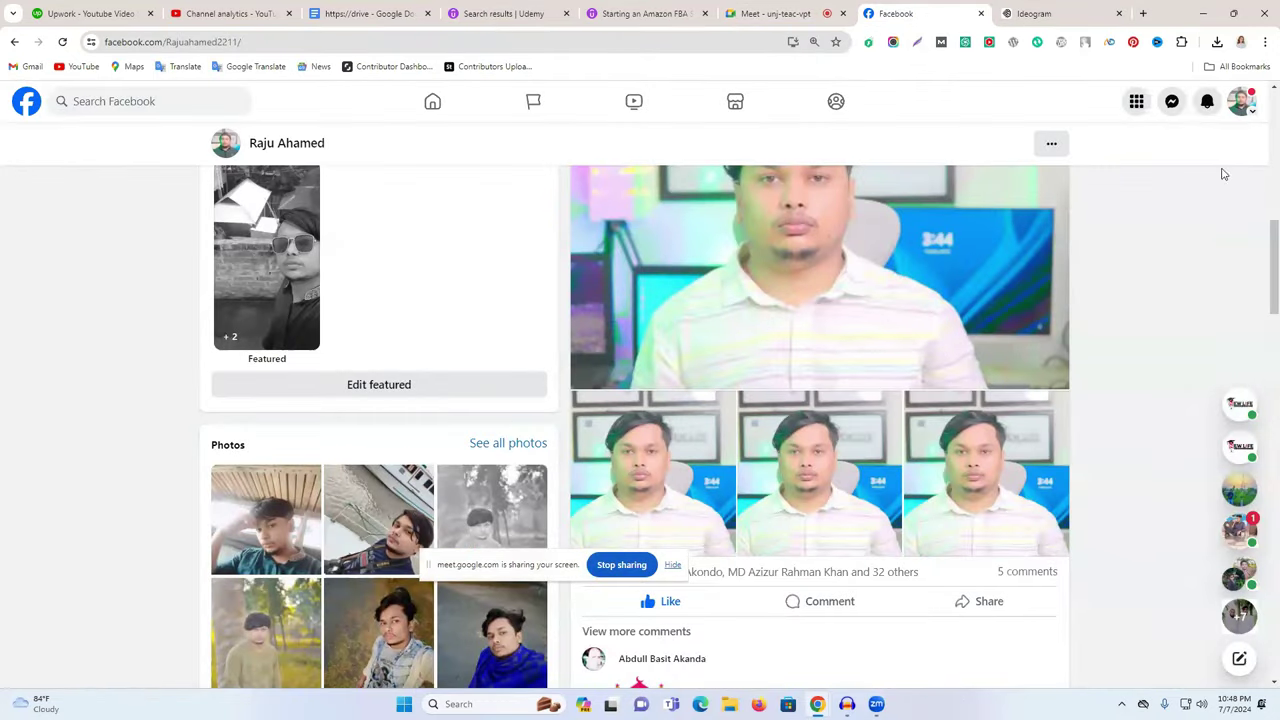
left_click(1172, 101)
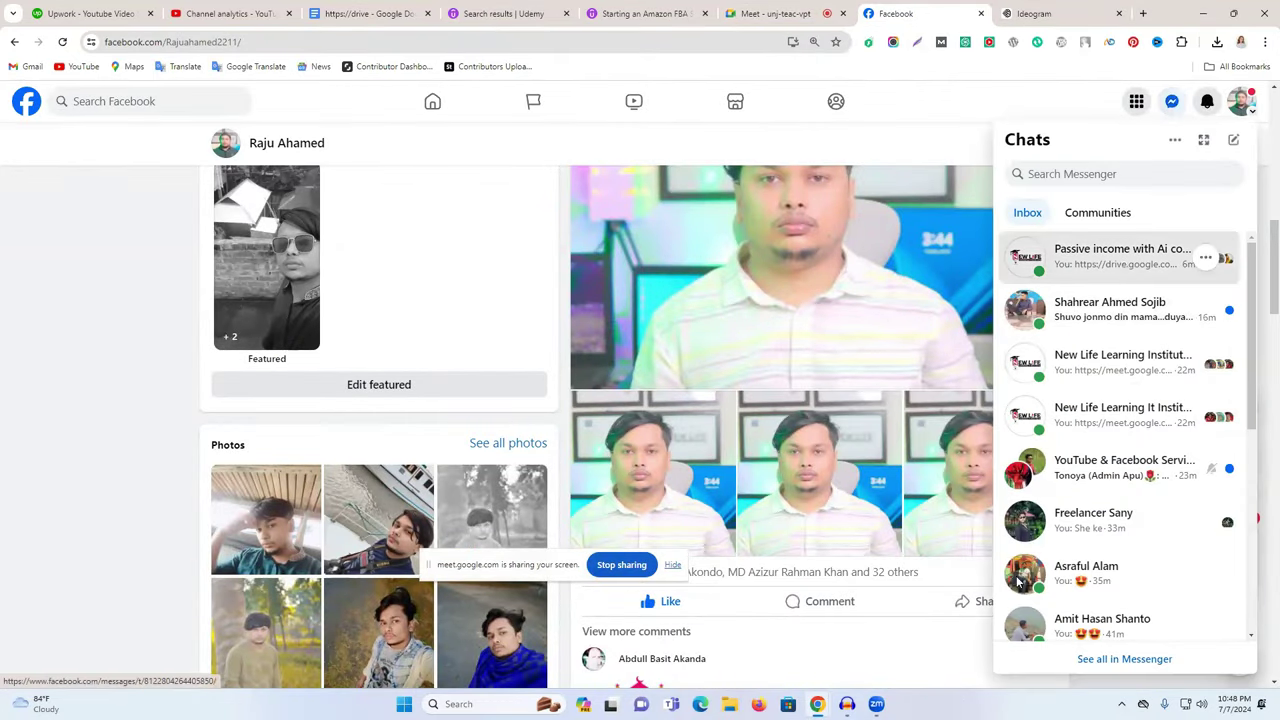
left_click(1124, 280)
key("ctrl+v")
key("Return")
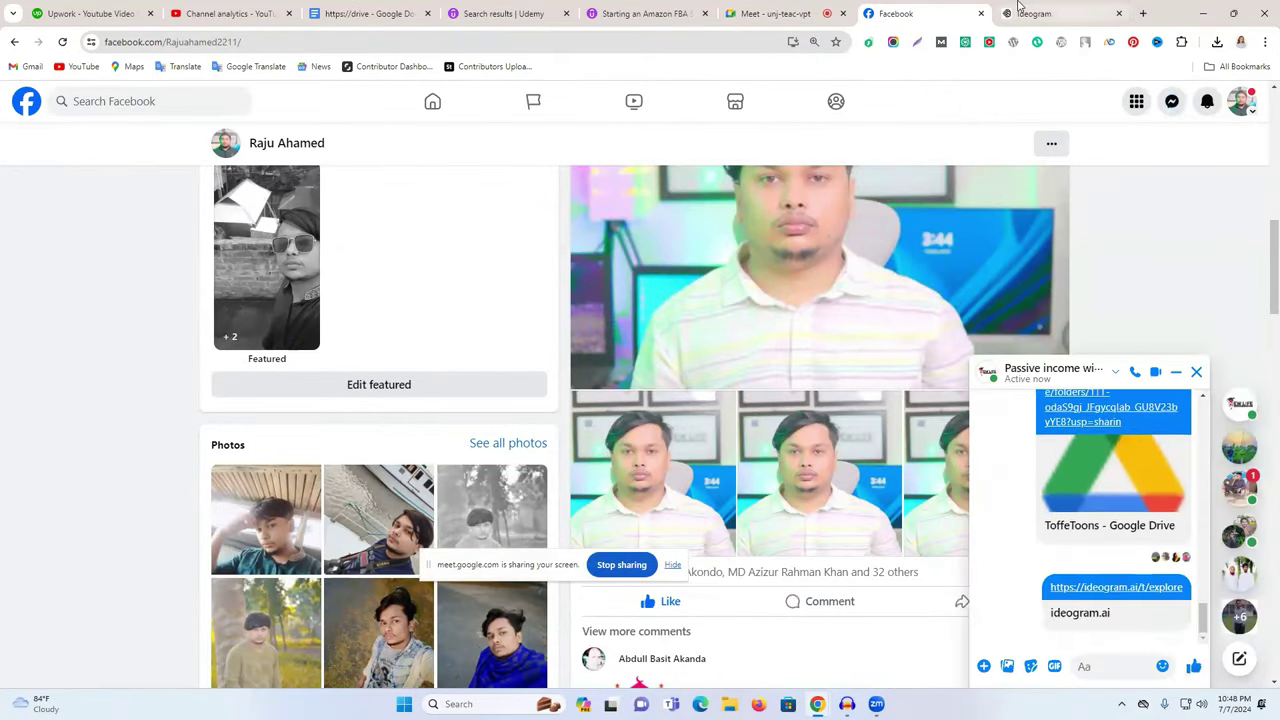
Return to Ideogram, open and collapse the prompt editor, then open another new tab.
left_click(1020, 14)
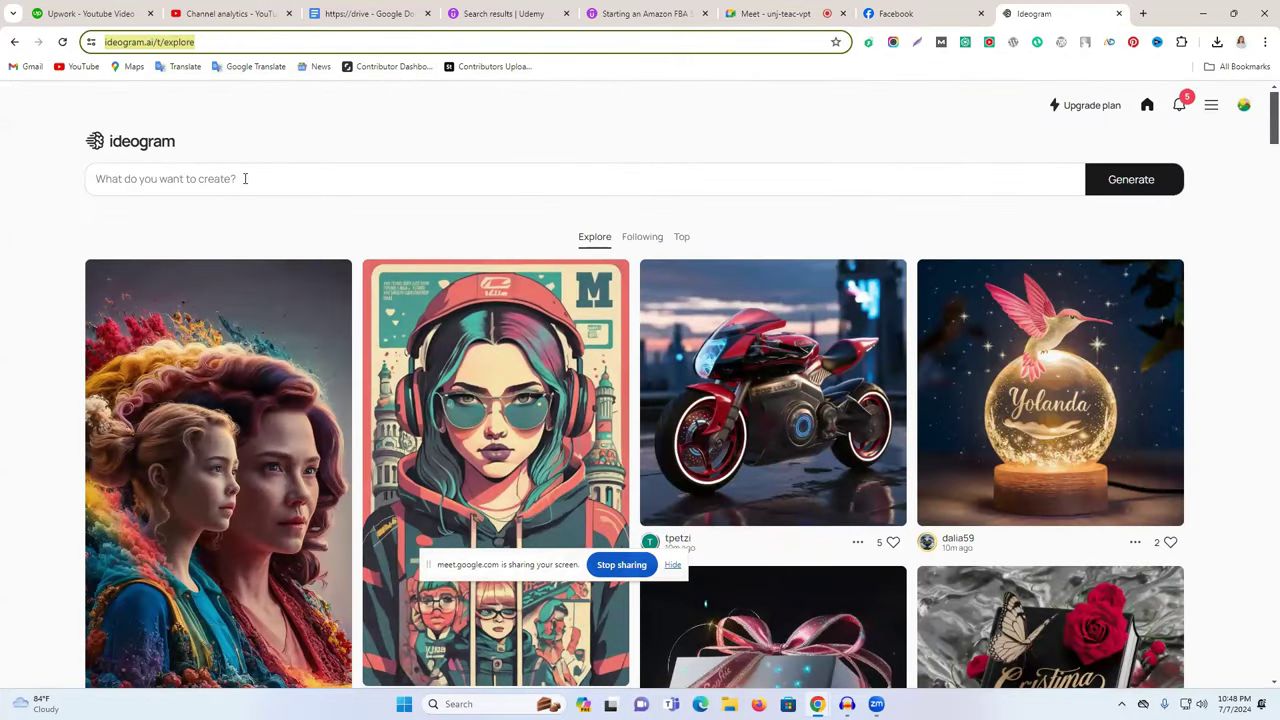
left_click(245, 178)
left_click(1235, 295)
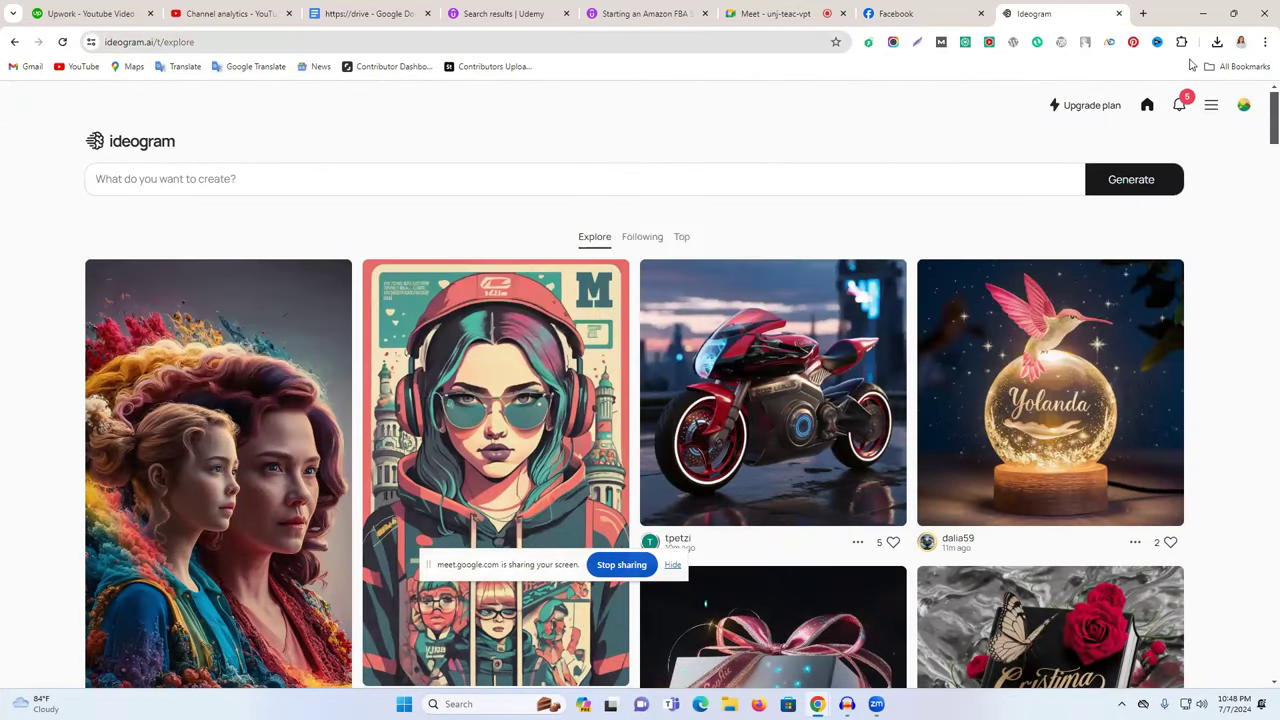
left_click(1143, 13)
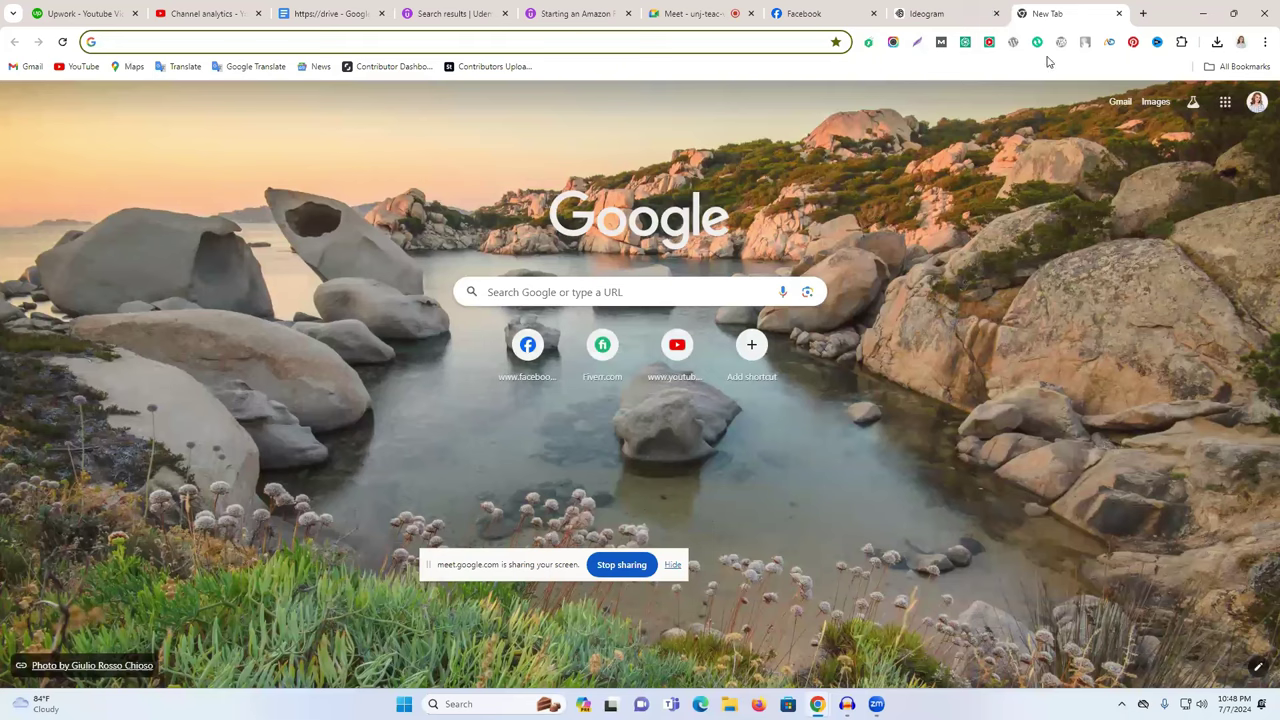
View the Ideogram profile page, return to the Explore gallery, then go to the blank tab.
key("ctrl+shift+Tab")
left_click(1244, 106)
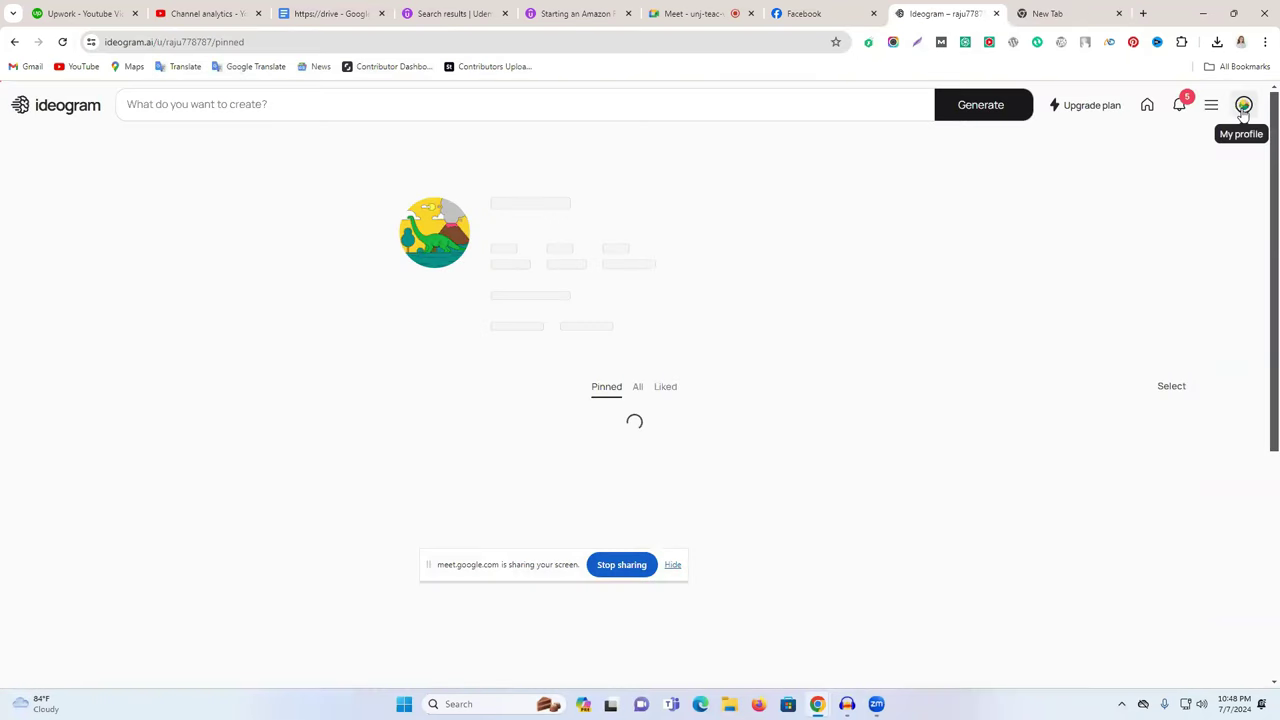
left_click(14, 42)
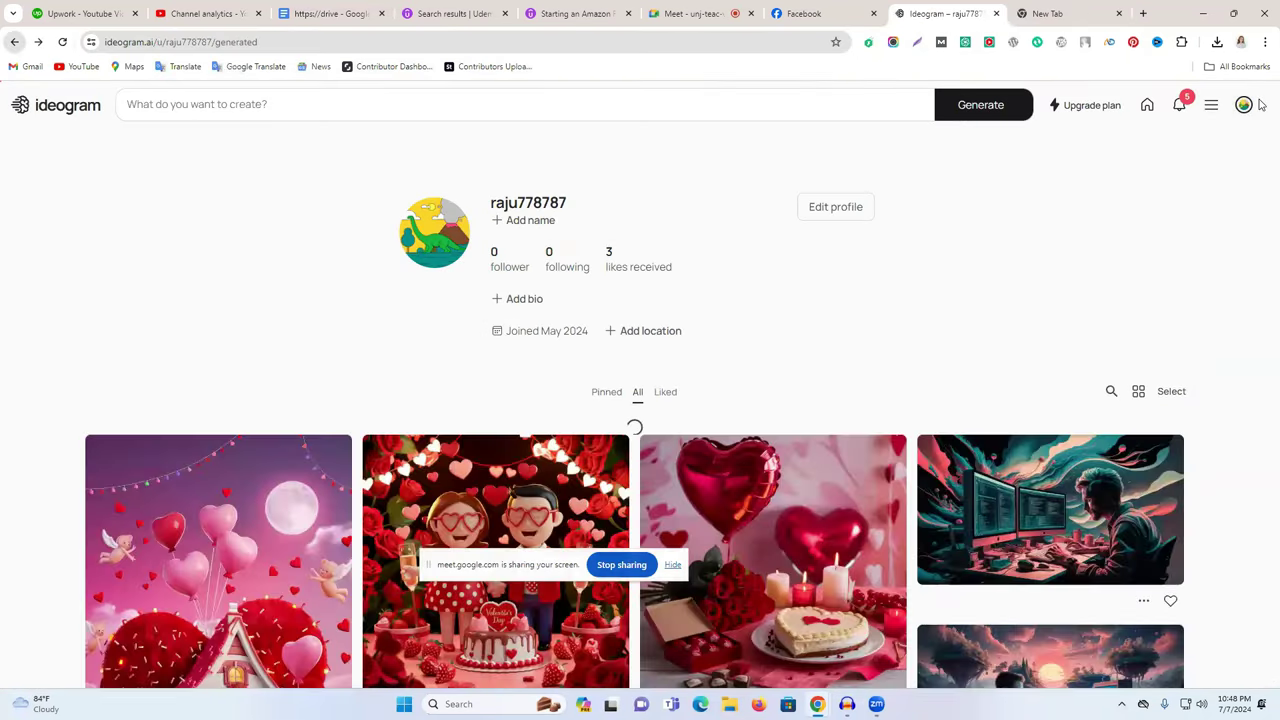
left_click(1065, 15)
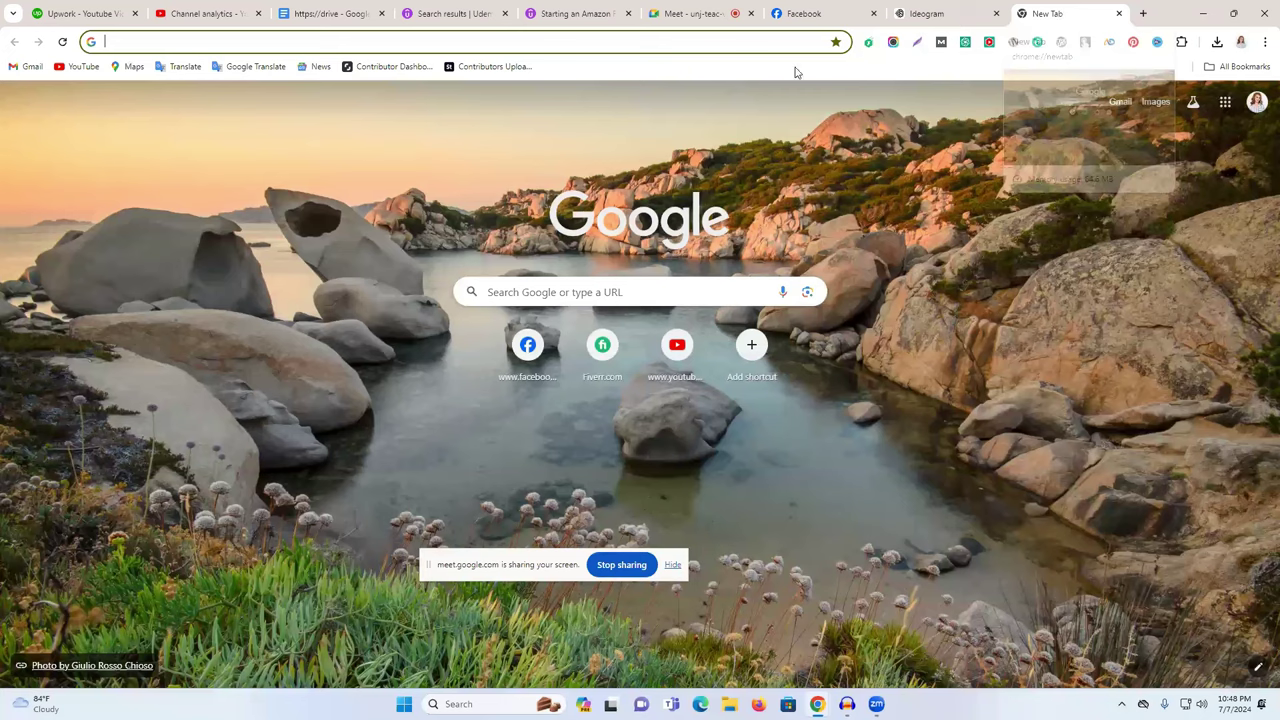
Switch the Google start page to the second signed-in Google account.
left_click(690, 42)
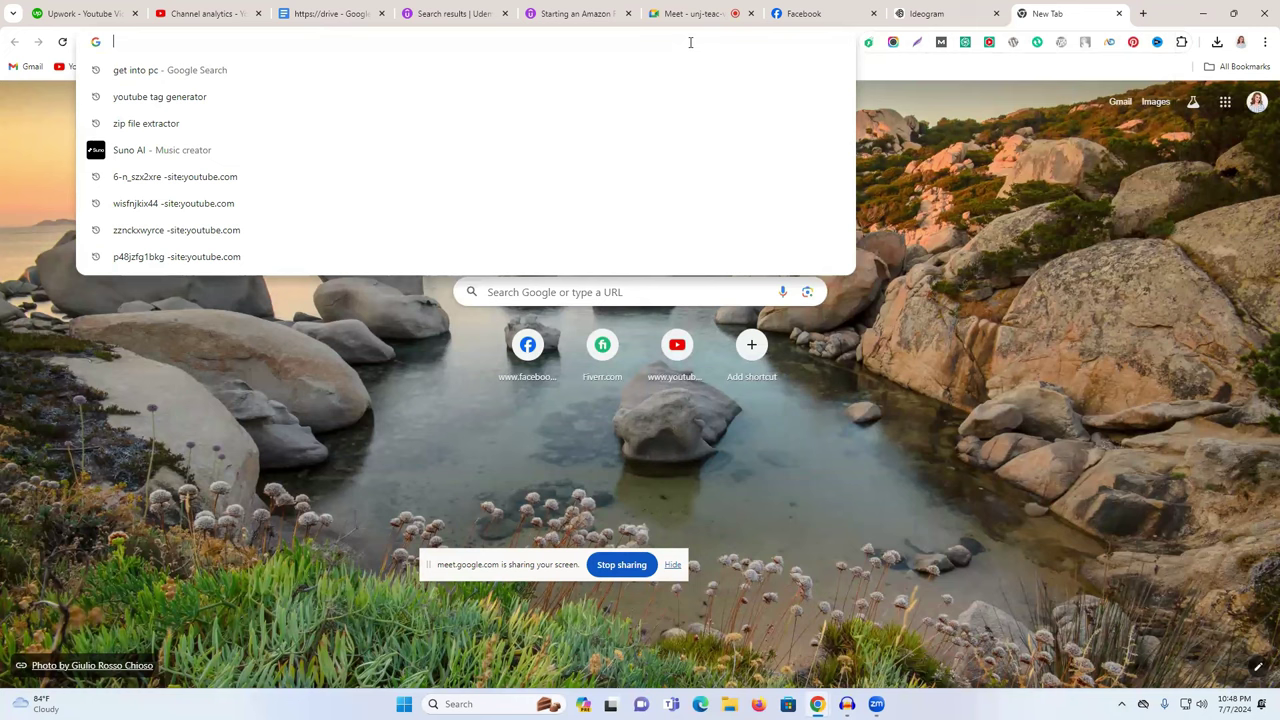
left_click(1257, 103)
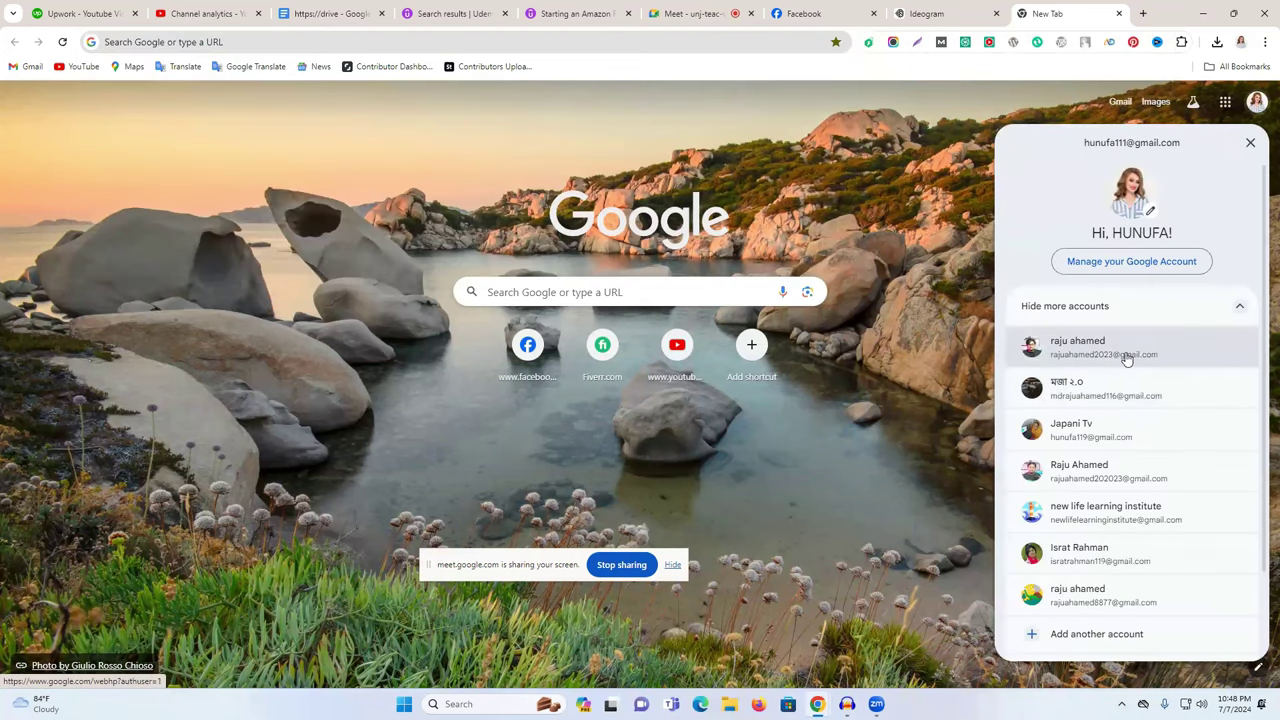
left_click(1118, 360)
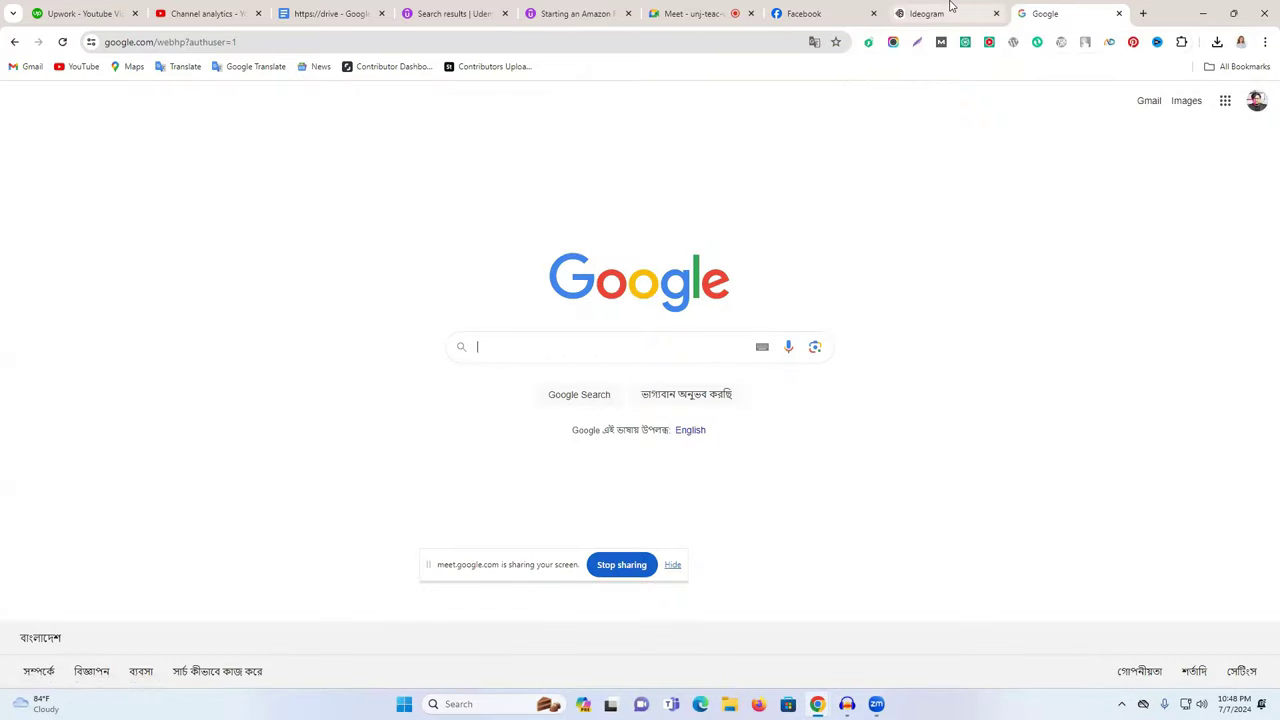
Open the second account's Gmail inbox and move the Ideogram tab after it.
left_click(955, 13)
left_click(1075, 13)
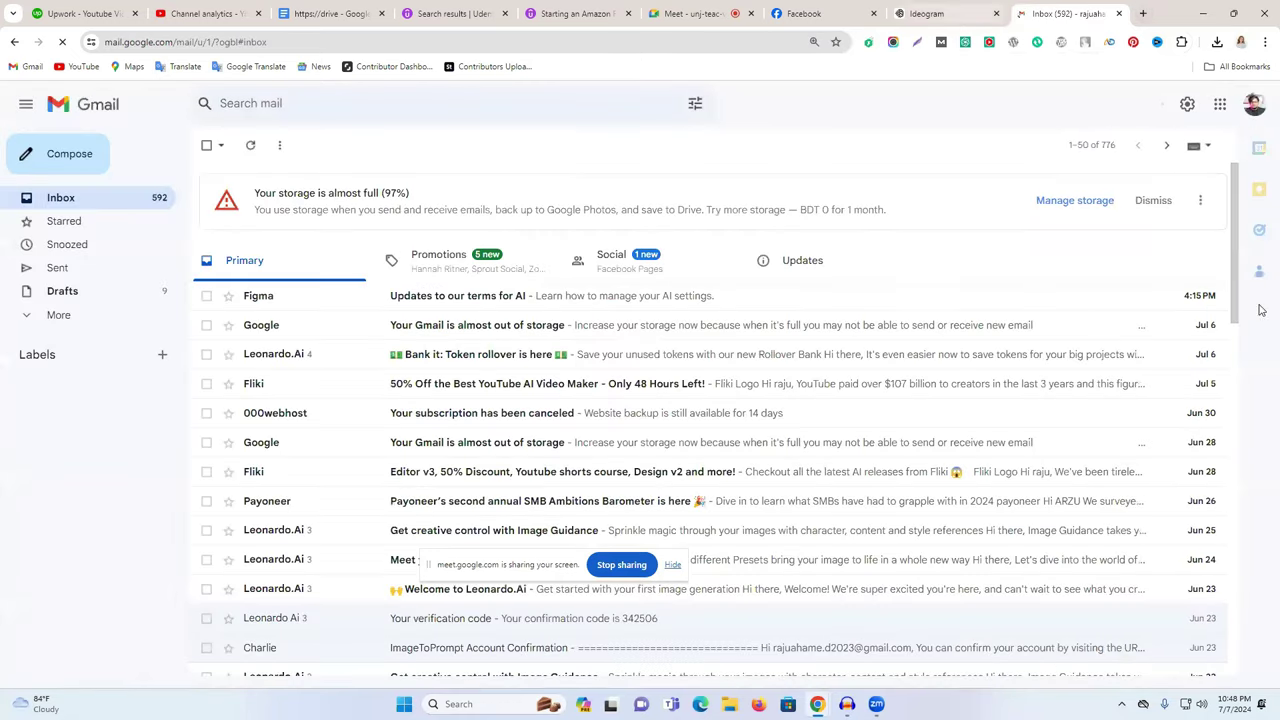
left_click(950, 13)
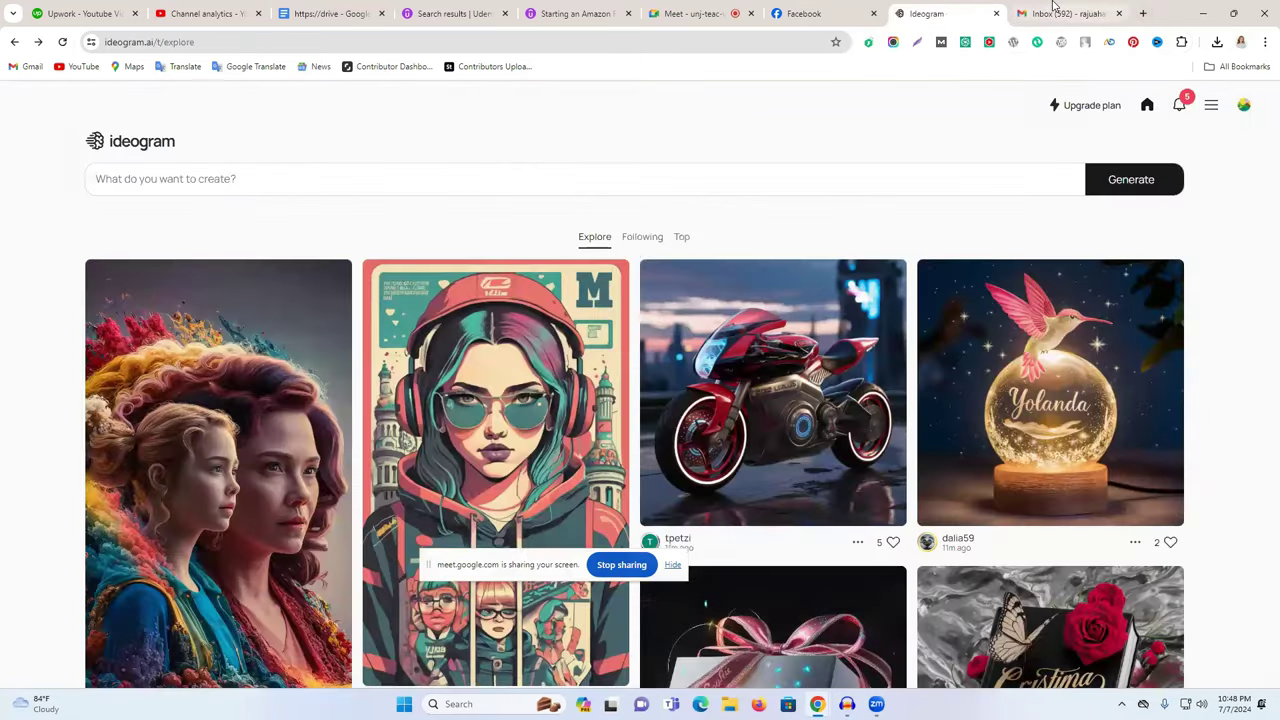
left_click(1062, 13)
left_click(1250, 106)
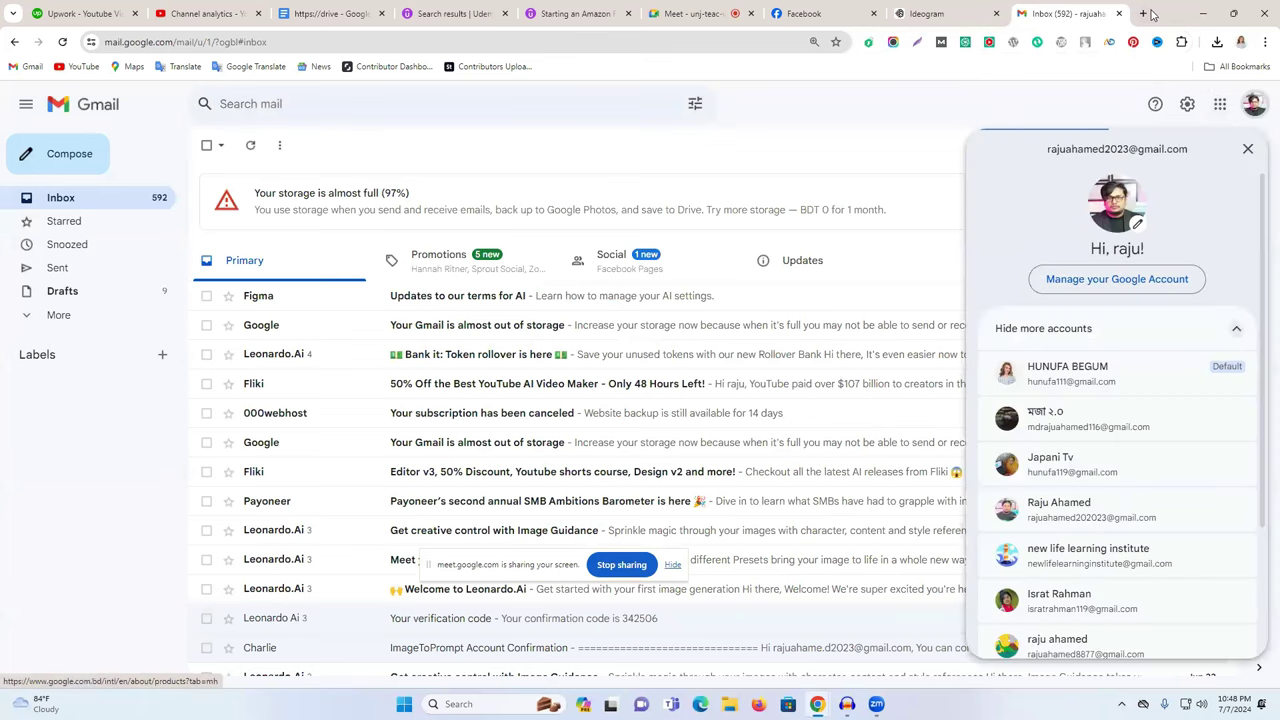
left_click_drag(950, 13, 1008, 13)
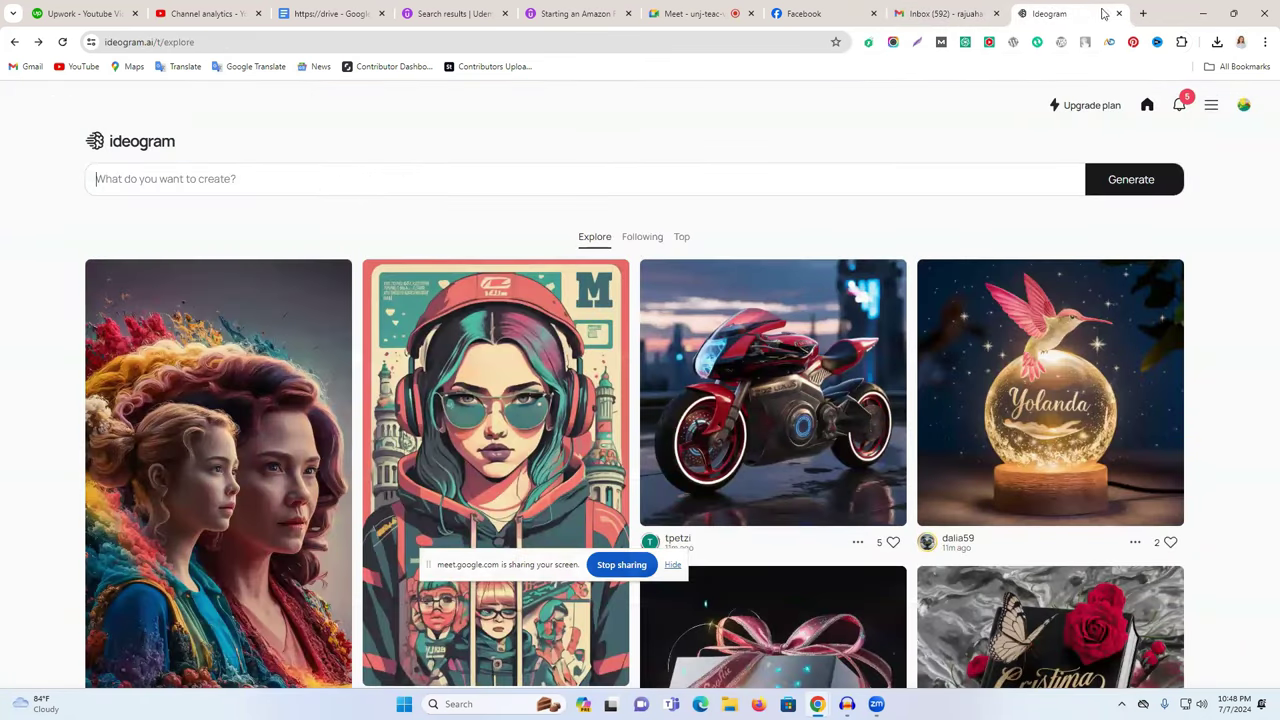
Load leonardo.ai in a new tab.
left_click(1143, 13)
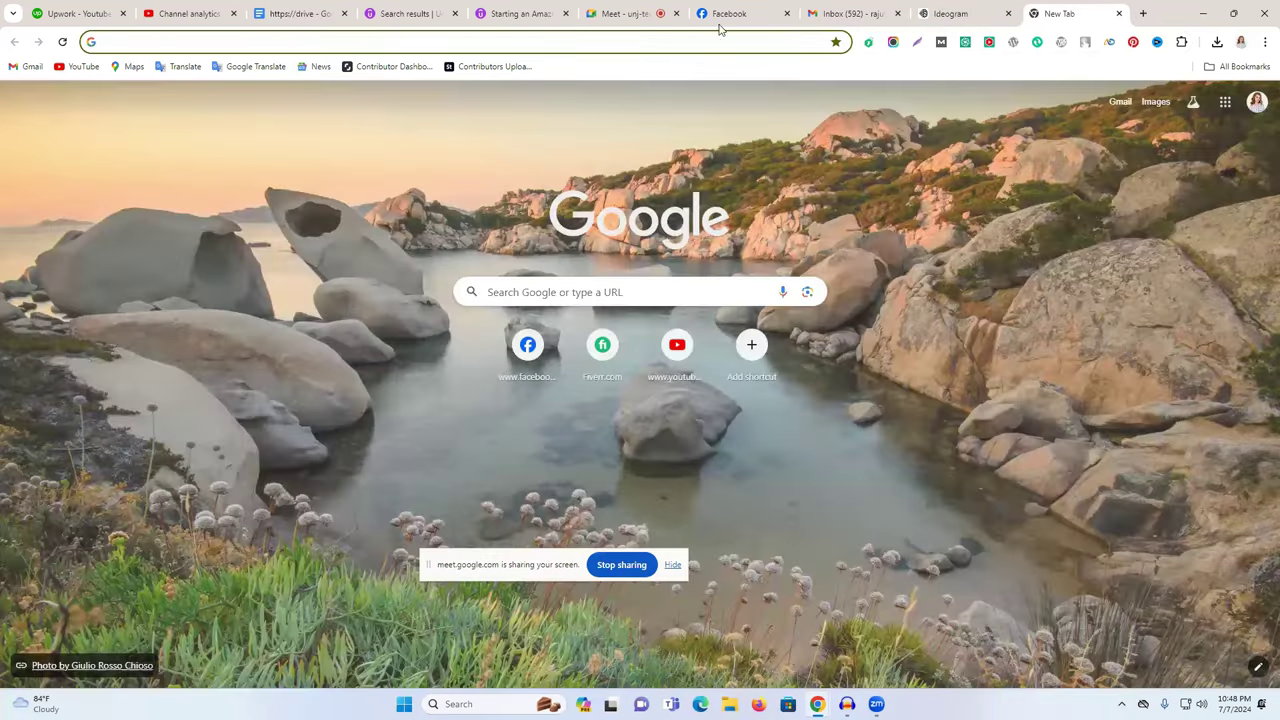
left_click(653, 40)
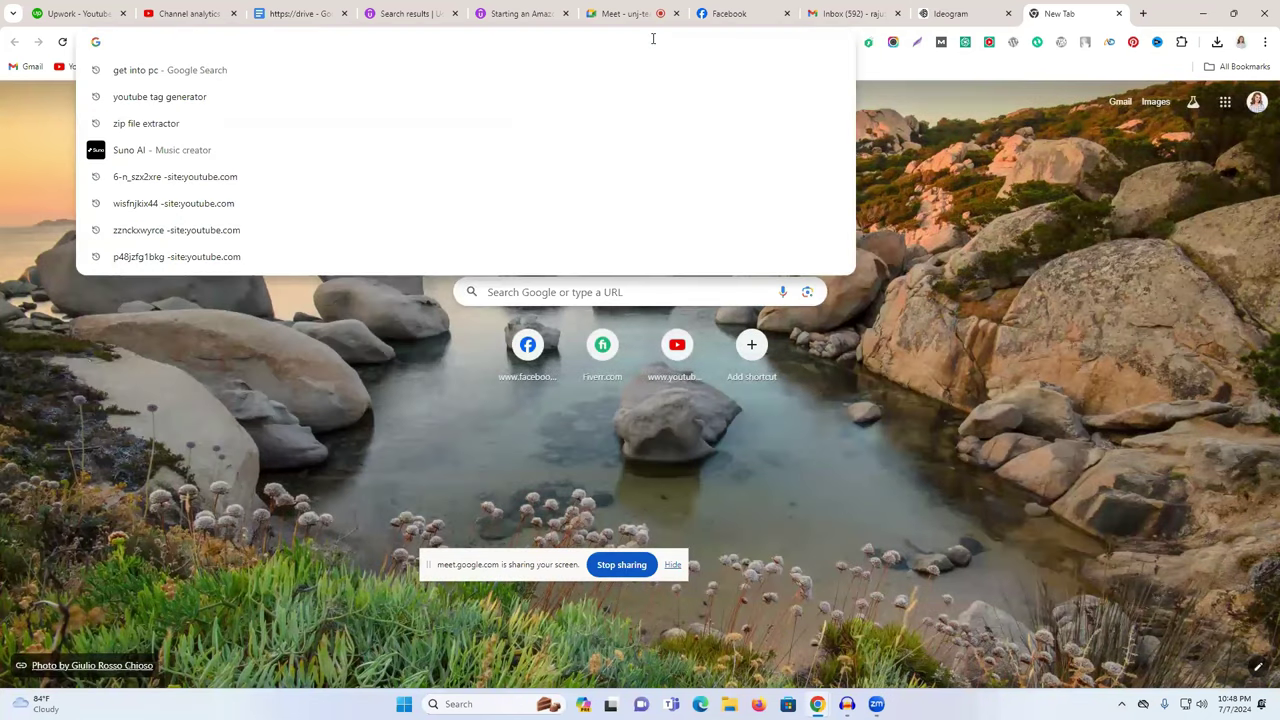
type("leonardo.ai")
key("Return")
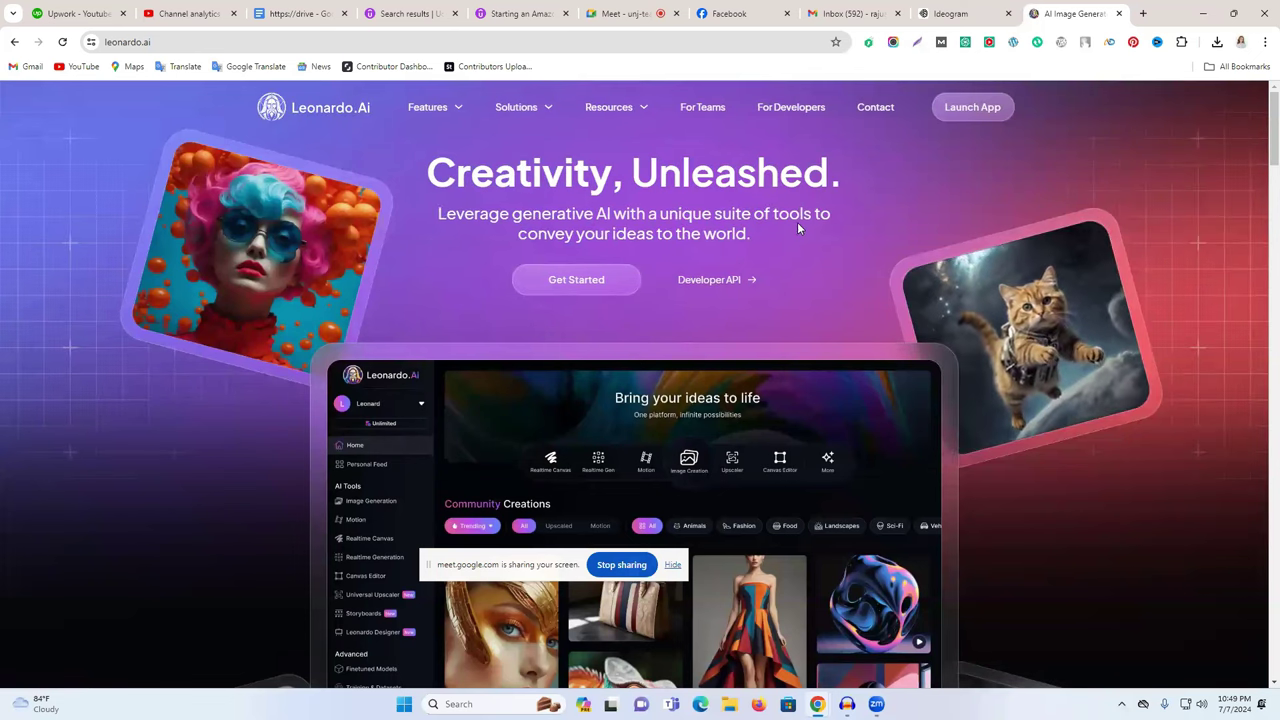
Search Google for 'unlimited gmail generator' in a new tab using the history suggestion.
left_click(955, 13)
left_click(855, 13)
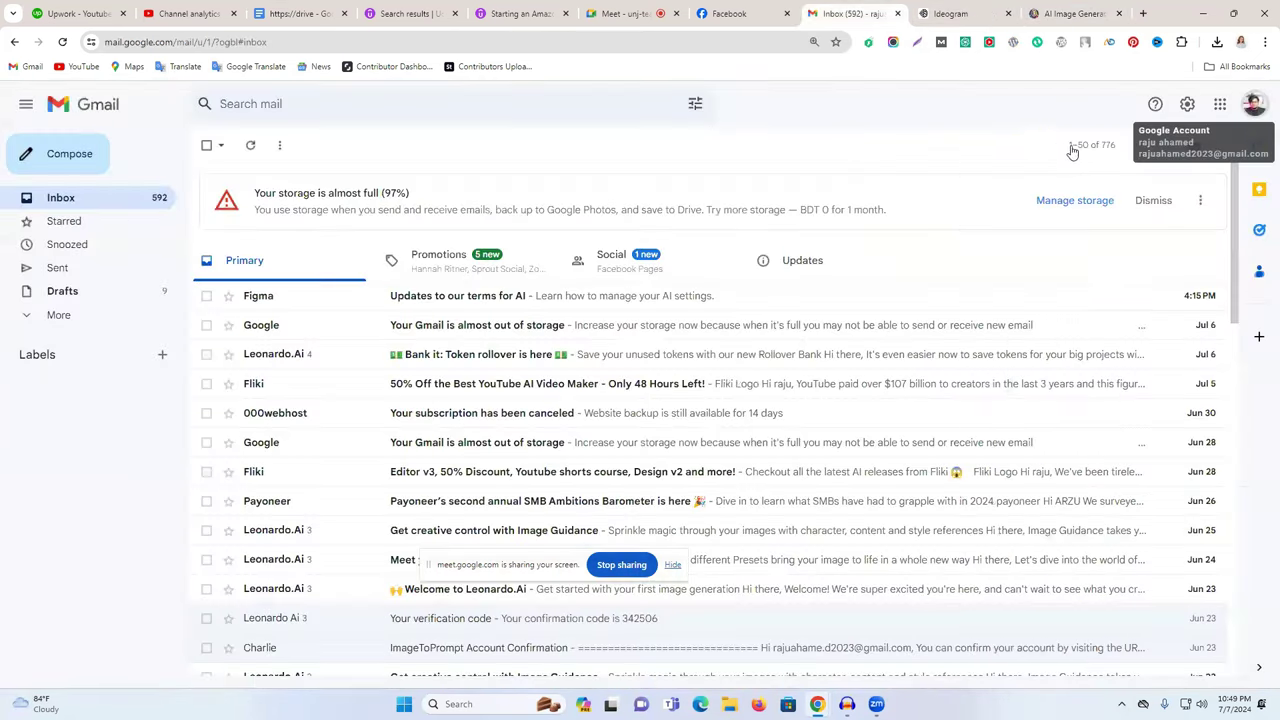
left_click(1141, 14)
left_click(654, 45)
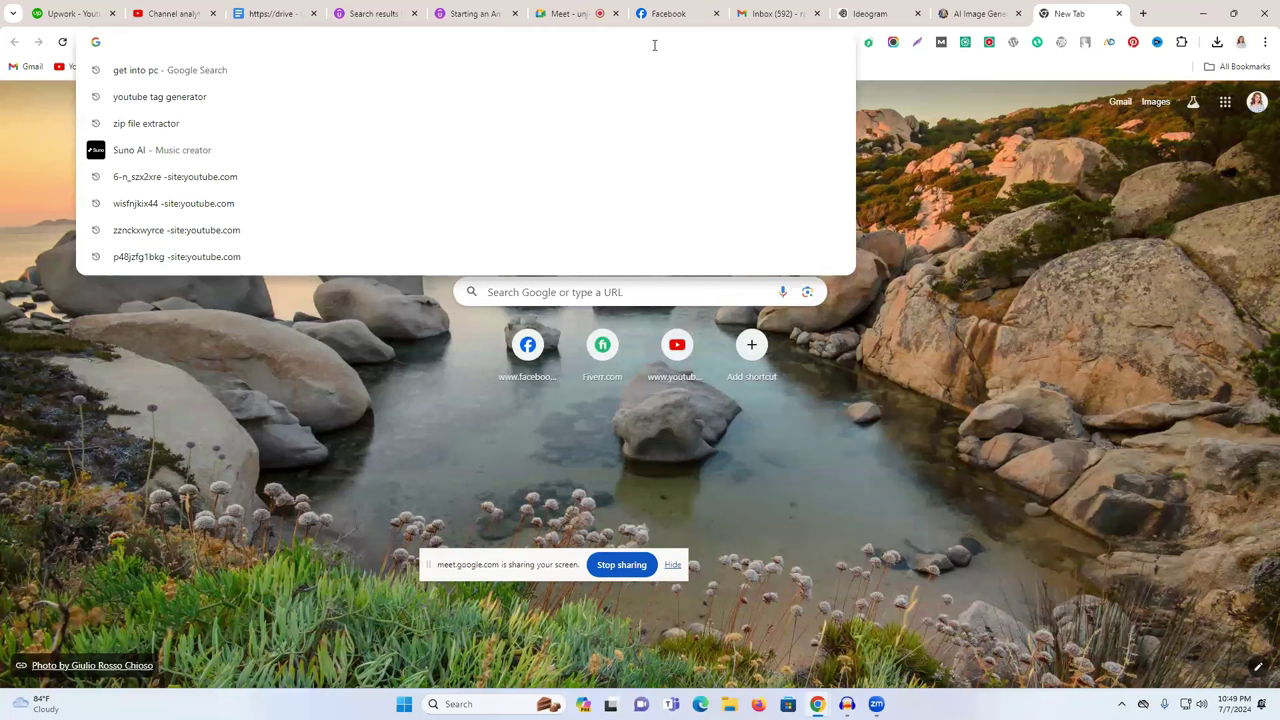
type("u")
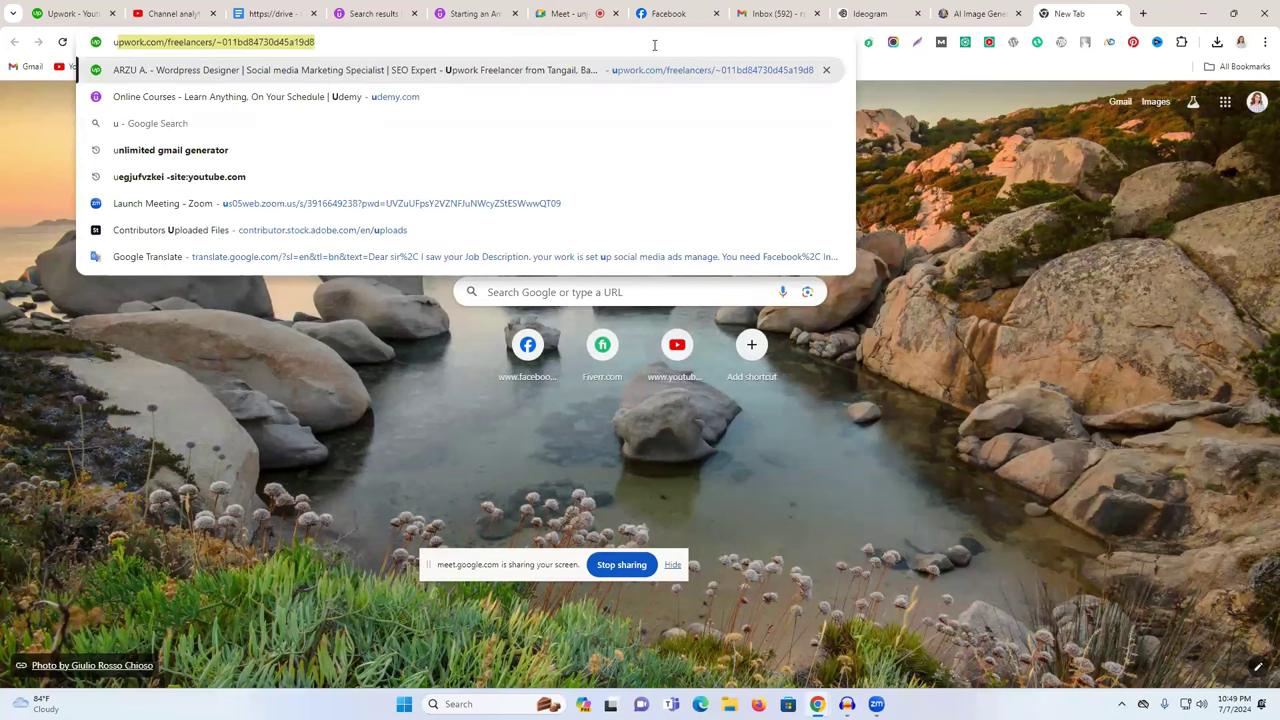
left_click(206, 151)
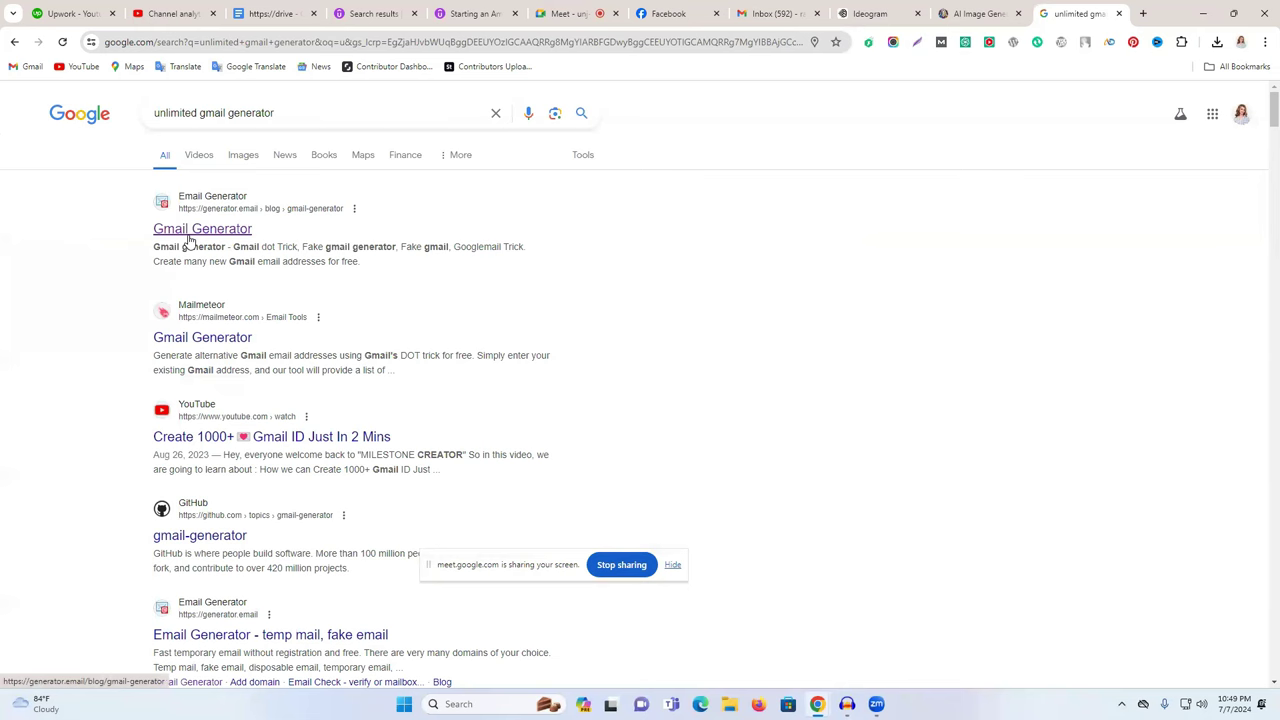
Open the Gmail Generator site, paste the account's username into the email field, and delete 'generator'.
left_click(190, 232)
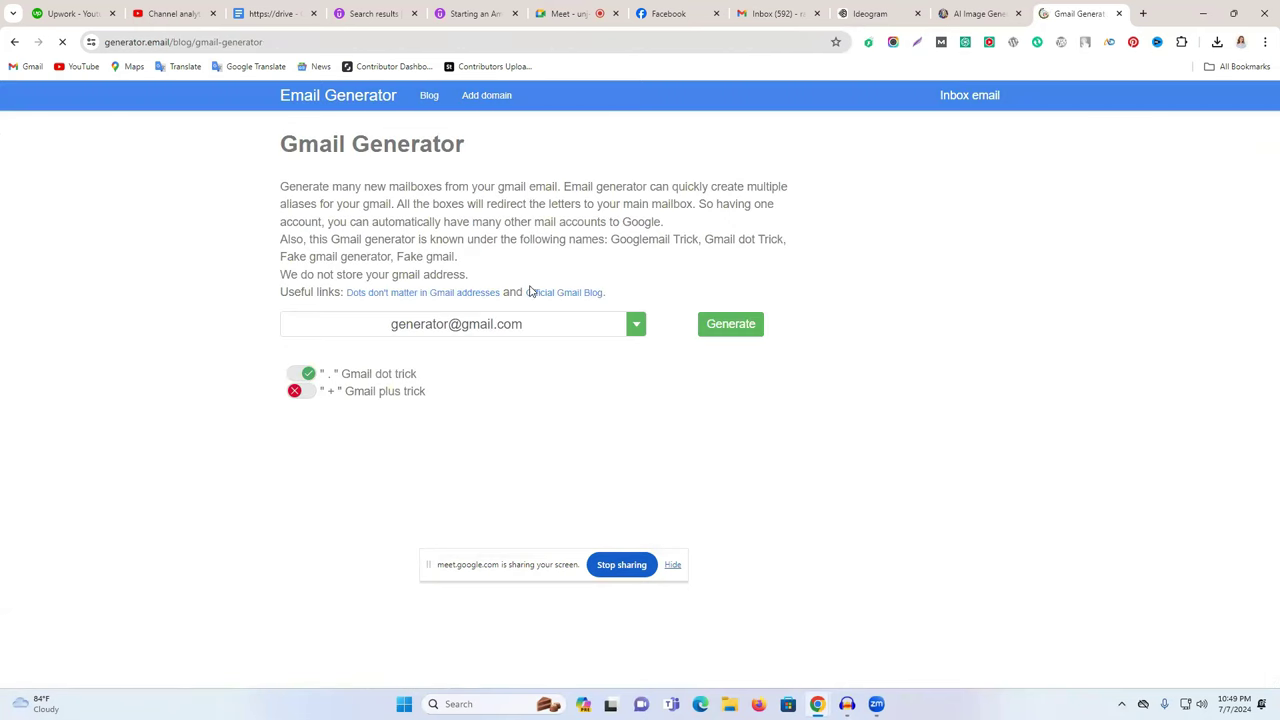
left_click(947, 8)
left_click(808, 8)
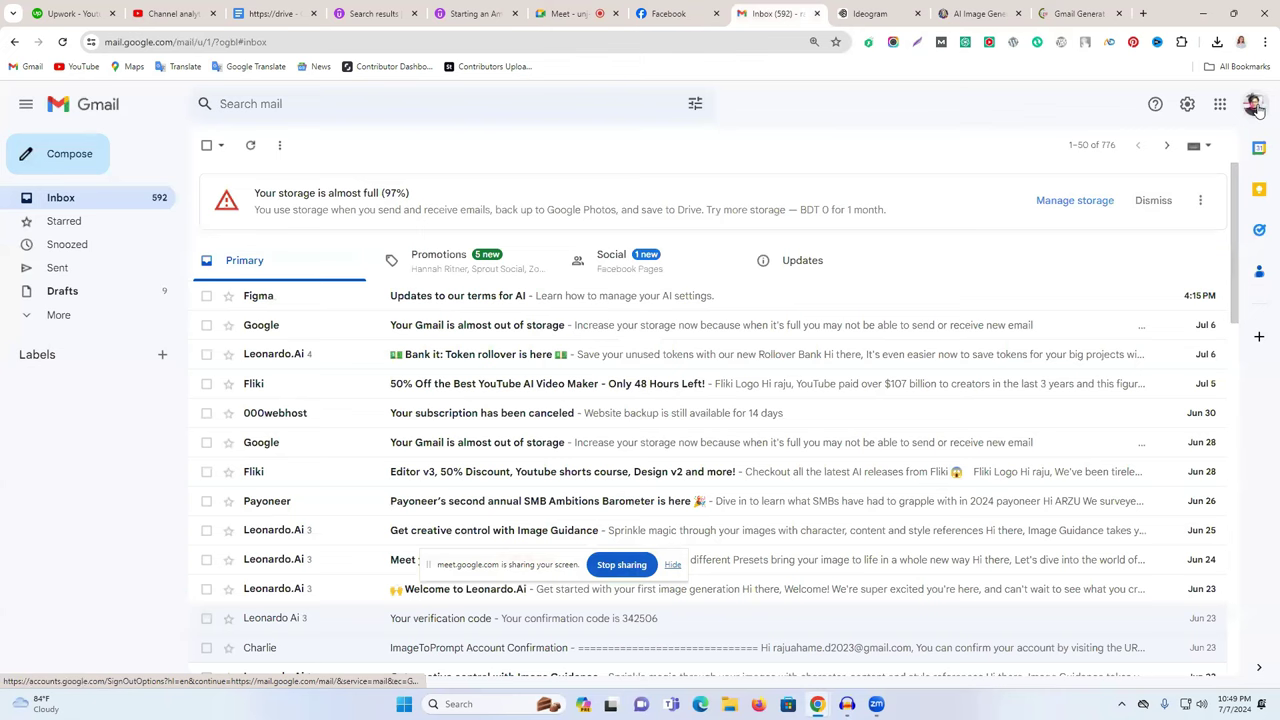
left_click_drag(1128, 148, 1042, 158)
key("ctrl+c")
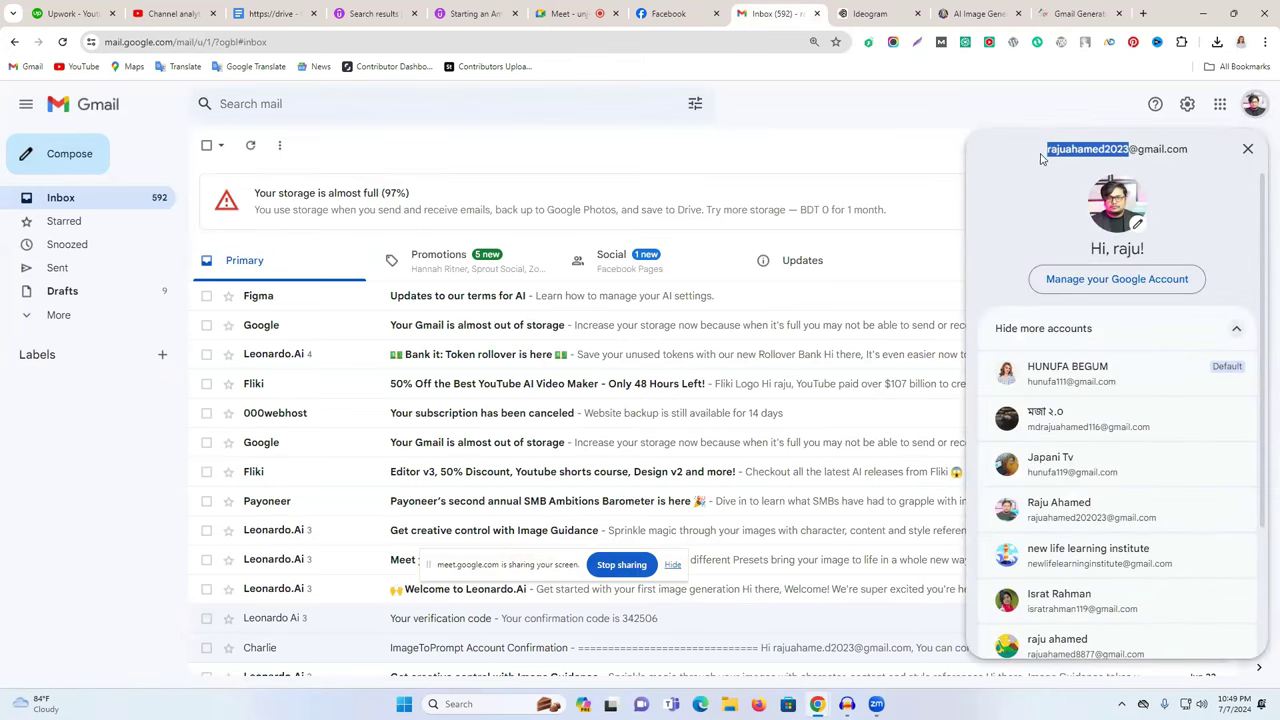
left_click(1085, 13)
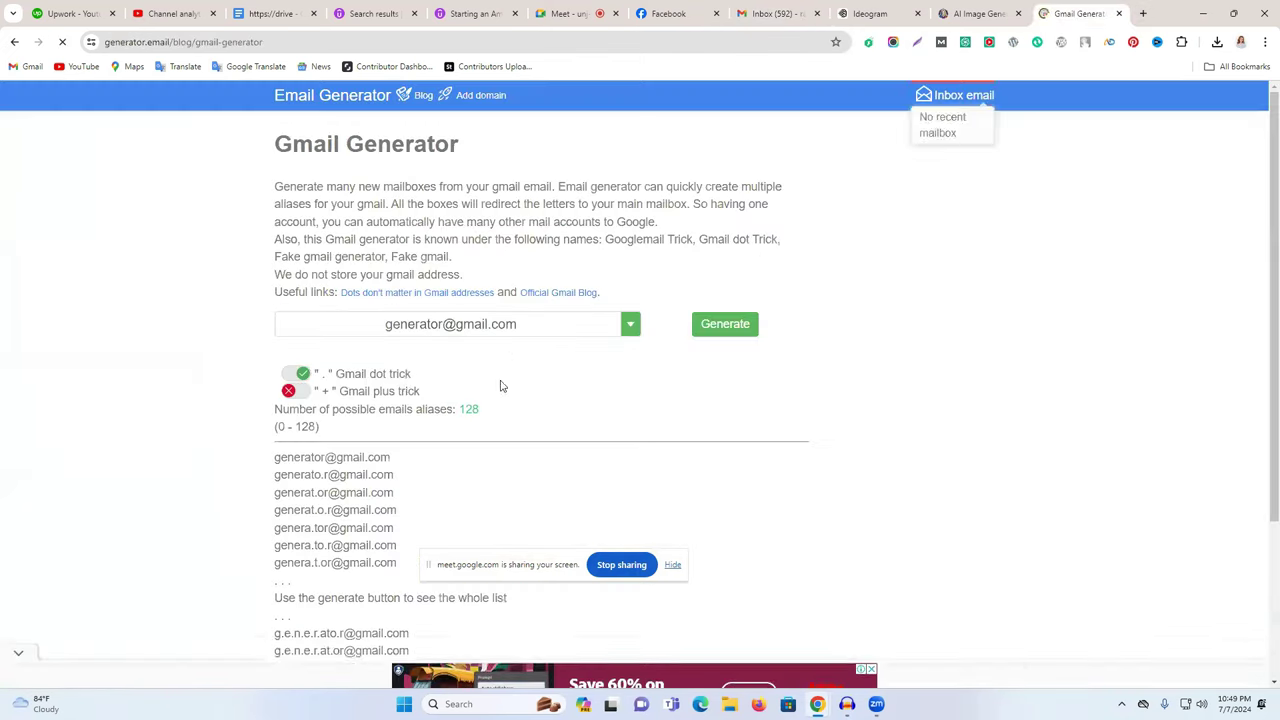
left_click(381, 323)
key("ctrl+v")
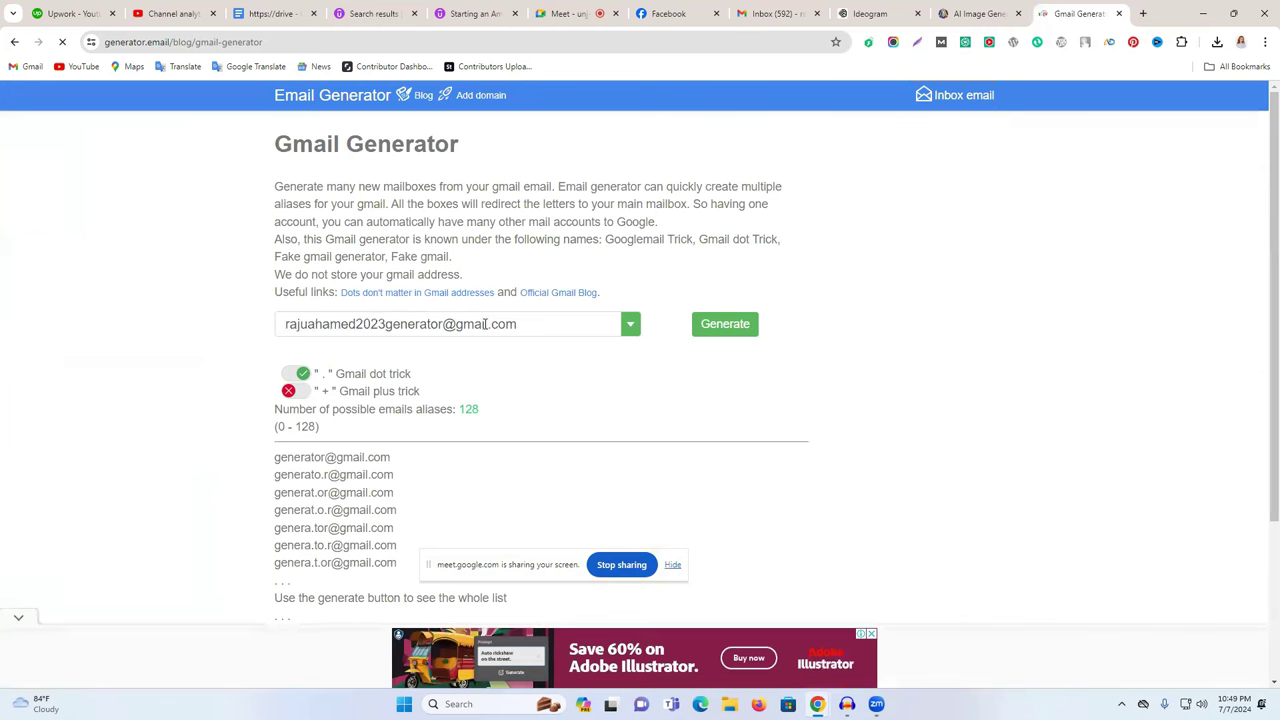
double_click(511, 320)
left_click(405, 322)
left_click_drag(385, 323, 443, 323)
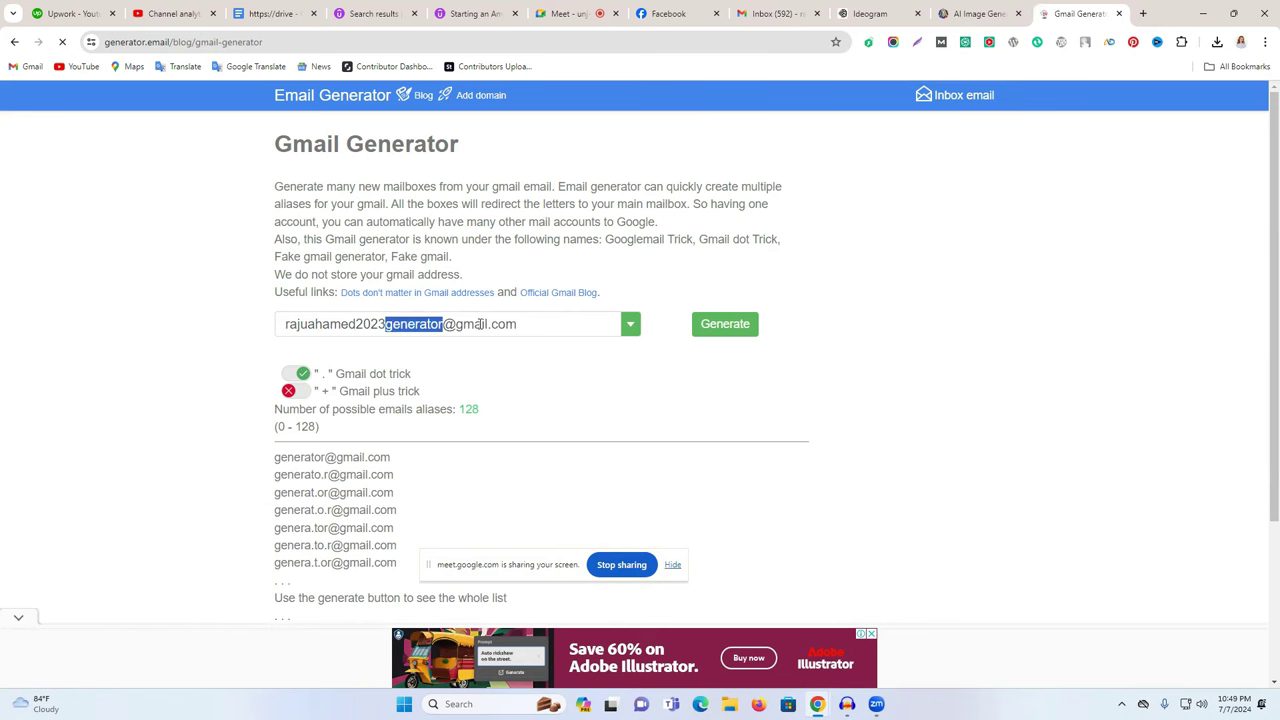
key("BackSpace")
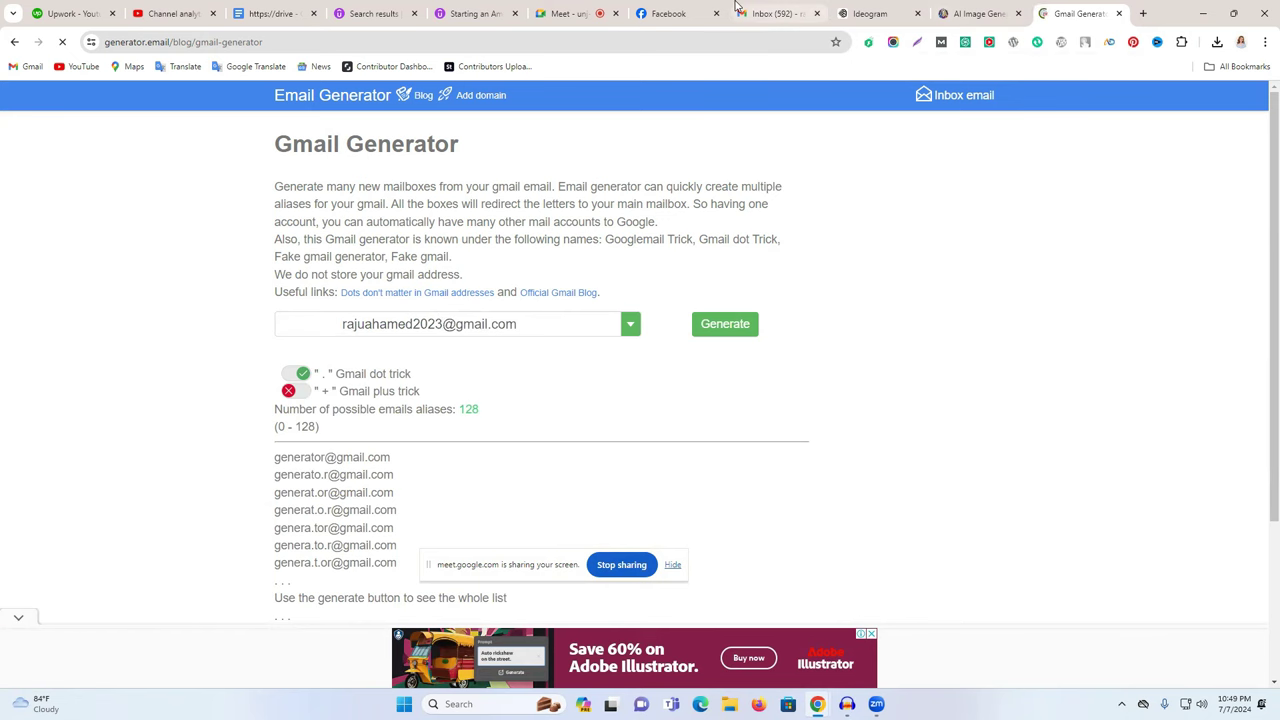
Copy the username again, dismiss the full-page ad, and reopen the Gmail Generator page.
left_click(737, 10)
left_click(1254, 104)
left_click_drag(1047, 148, 1130, 148)
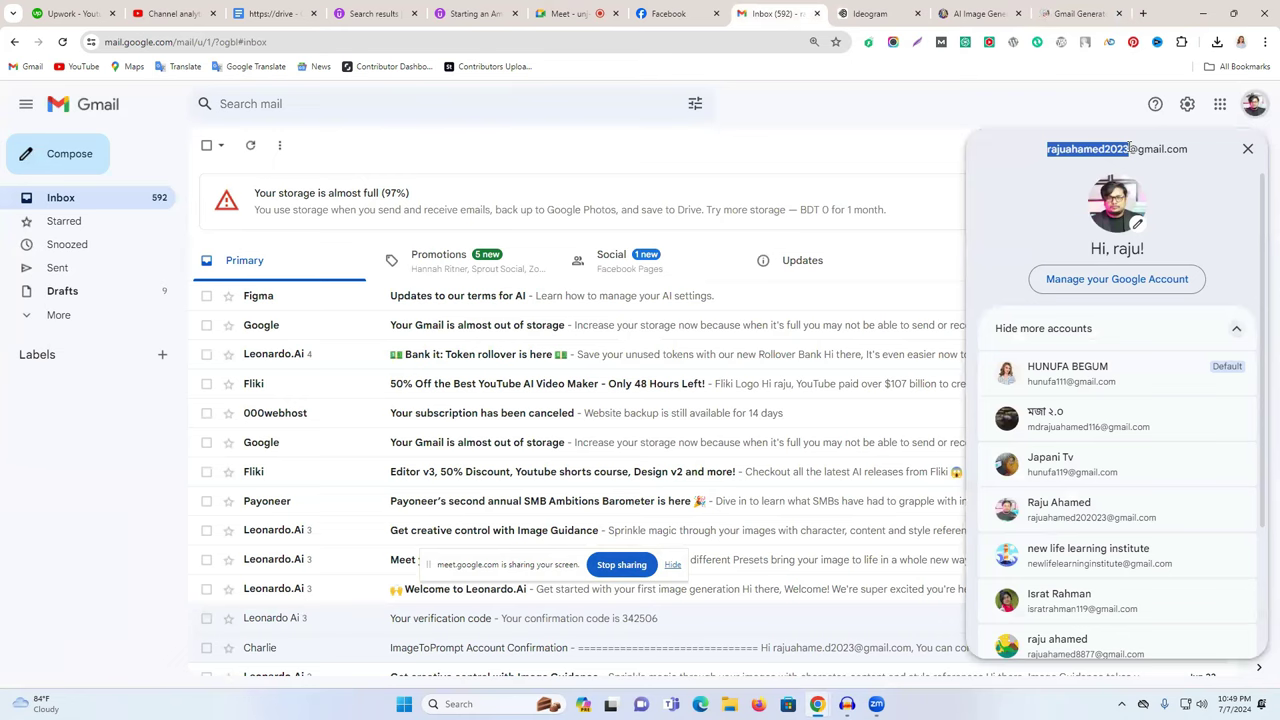
left_click(1078, 13)
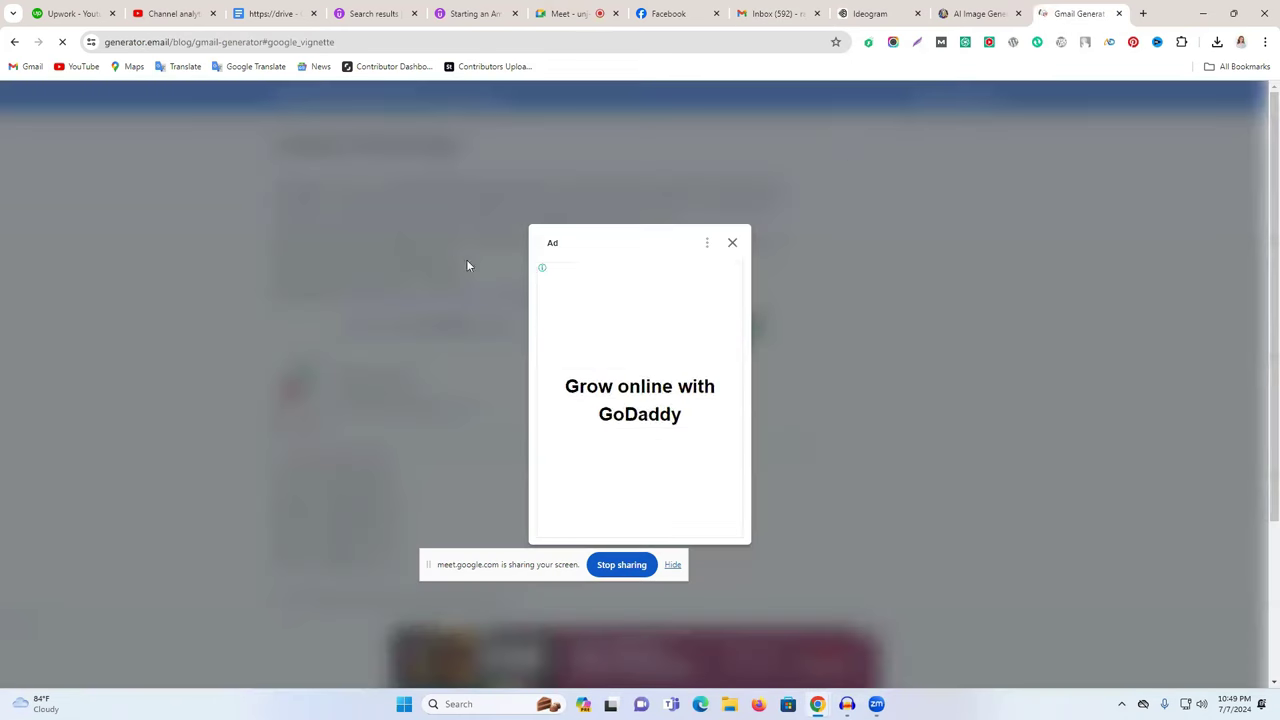
left_click(733, 240)
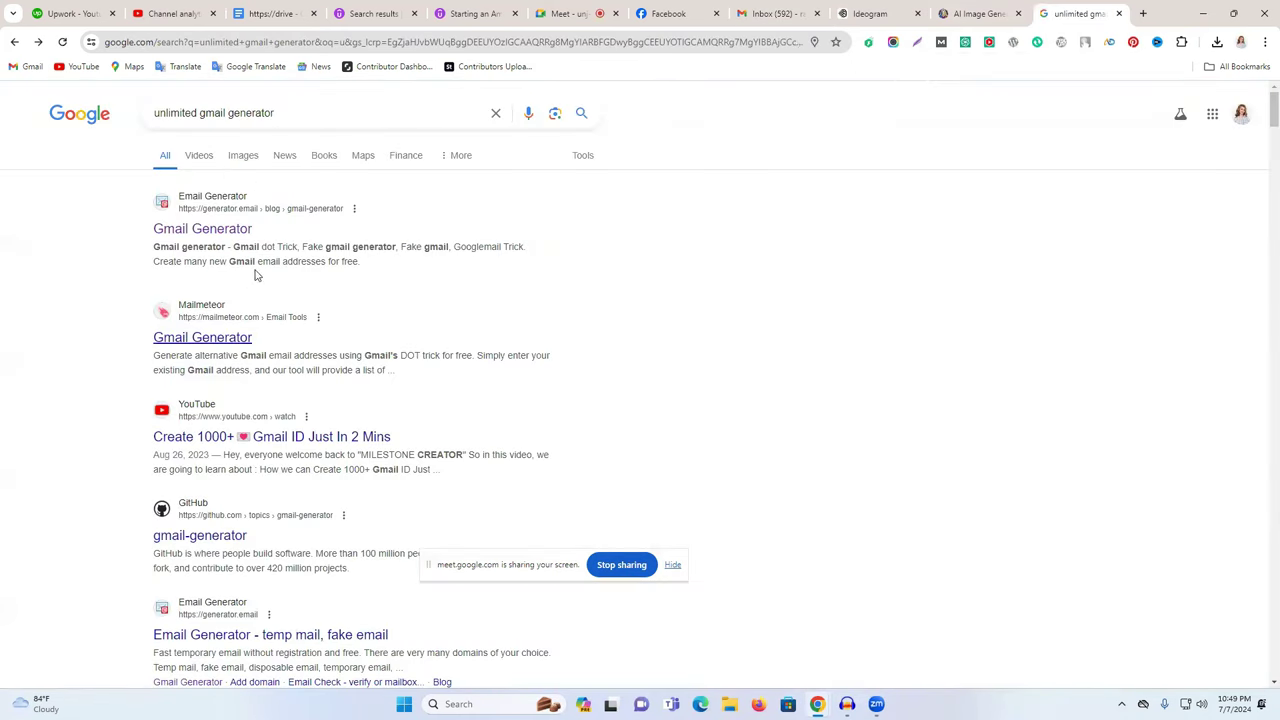
left_click(240, 232)
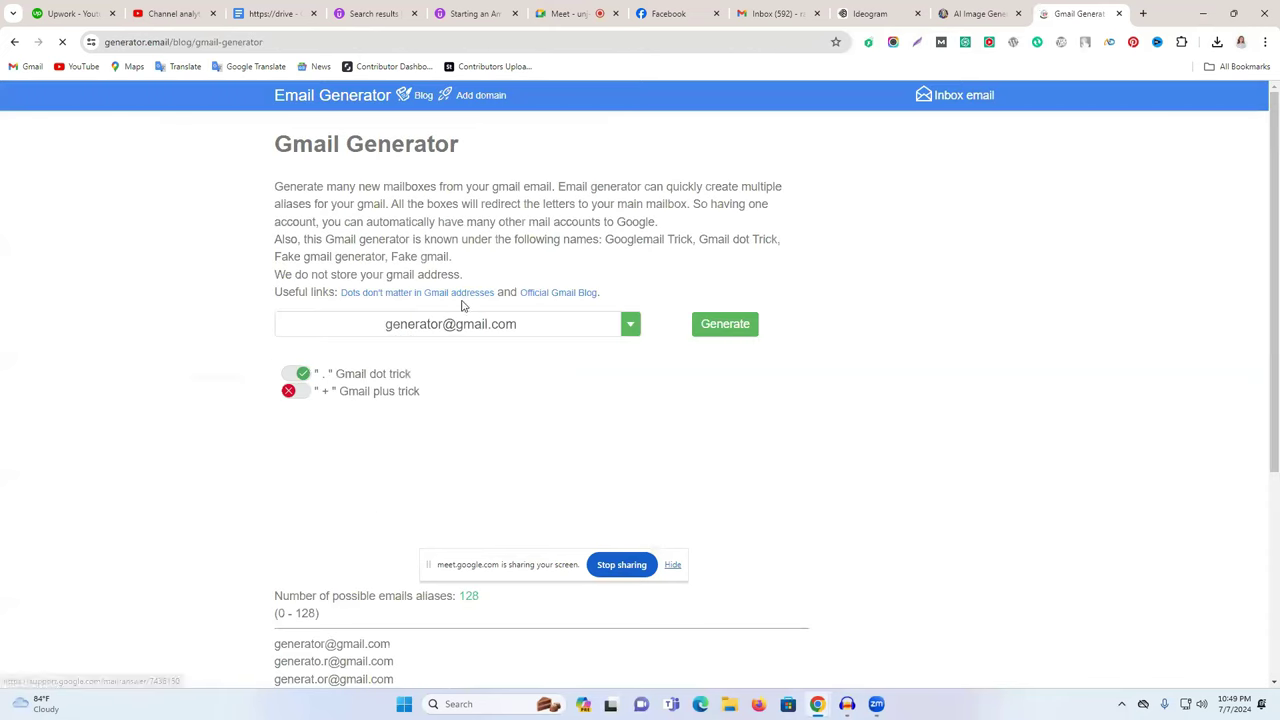
double_click(386, 324)
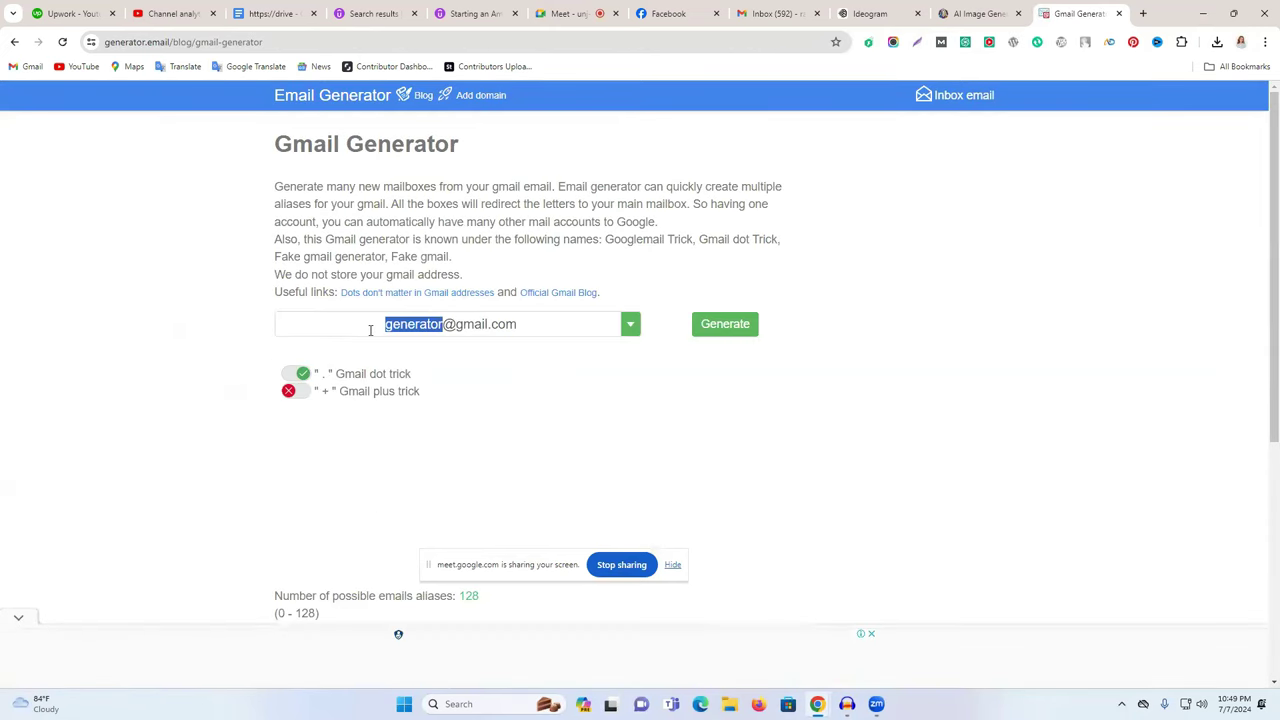
left_click(400, 323)
Copy the account username, paste it over 'generator' in the email field, and generate aliases.
left_click(775, 13)
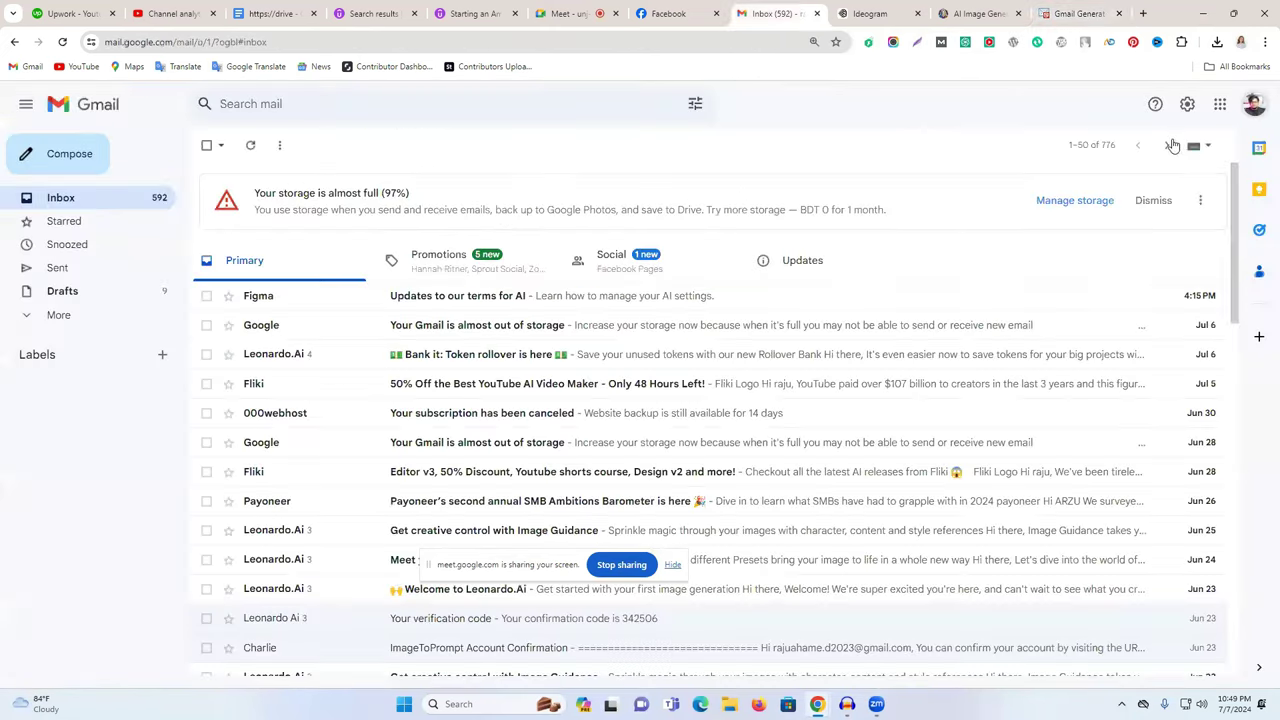
left_click(1252, 105)
left_click_drag(1127, 148, 1030, 145)
key("ctrl+c")
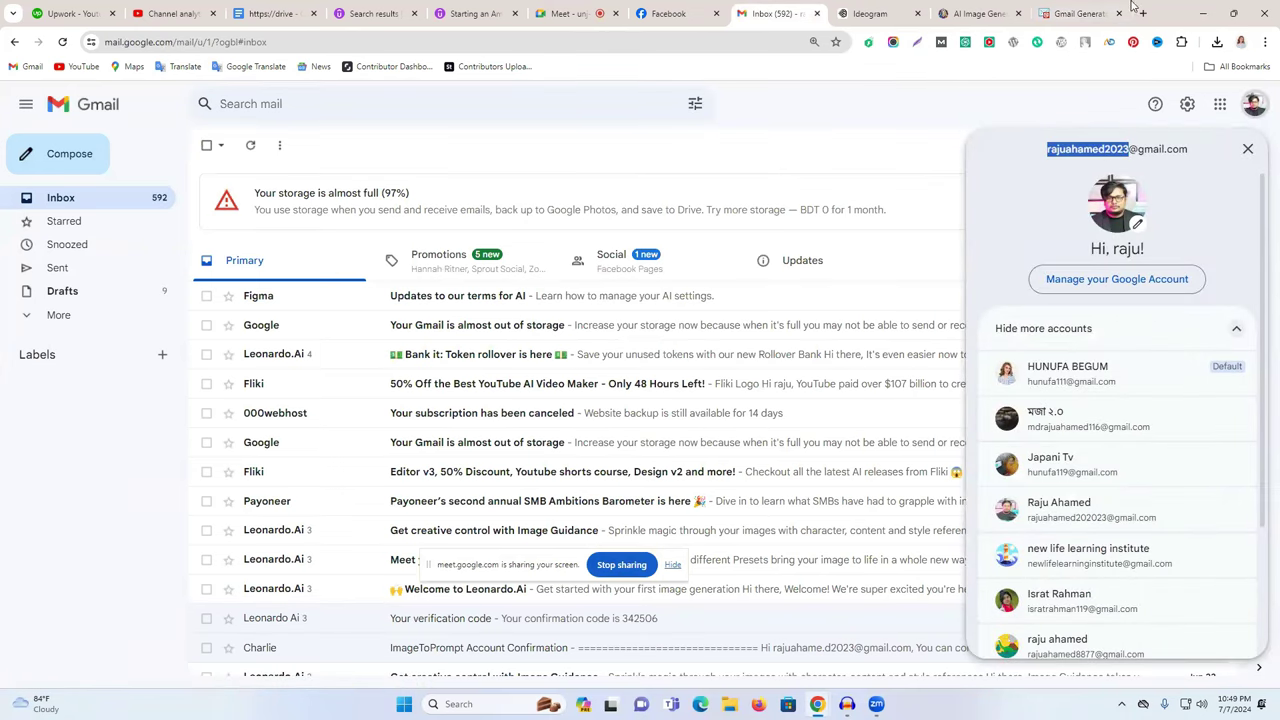
left_click(1098, 12)
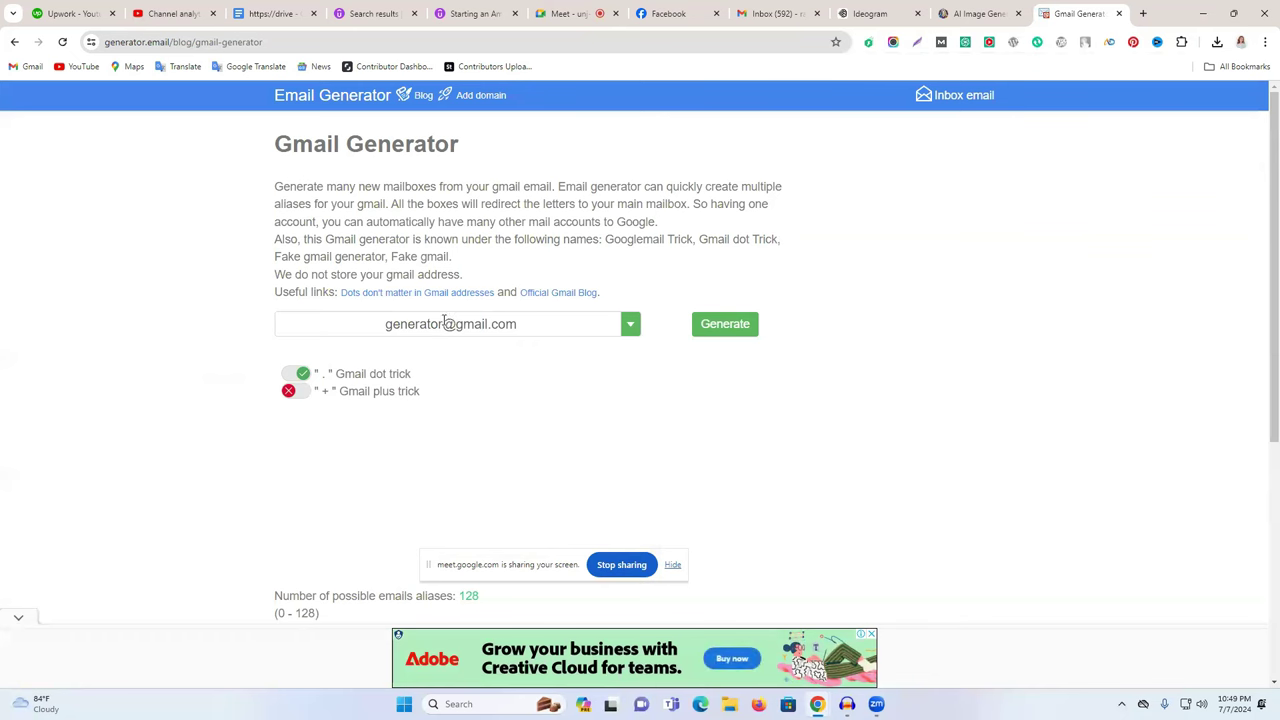
double_click(441, 323)
key("ctrl+v")
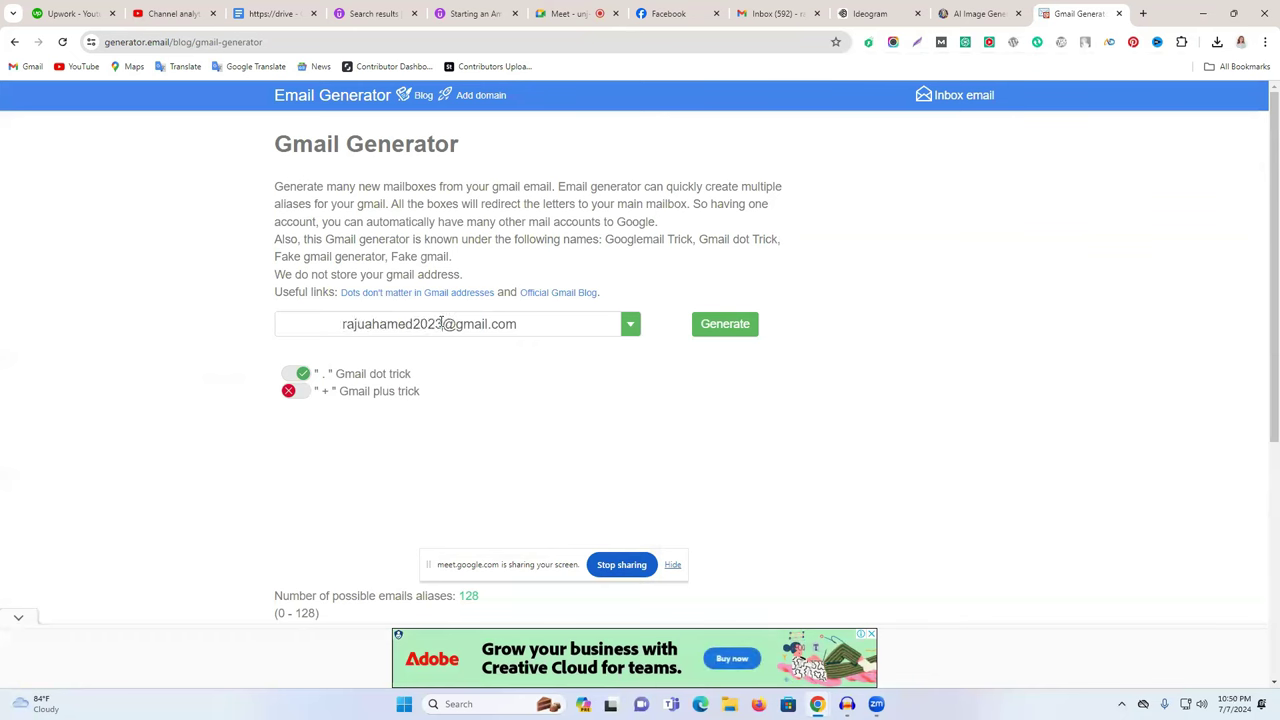
left_click(716, 332)
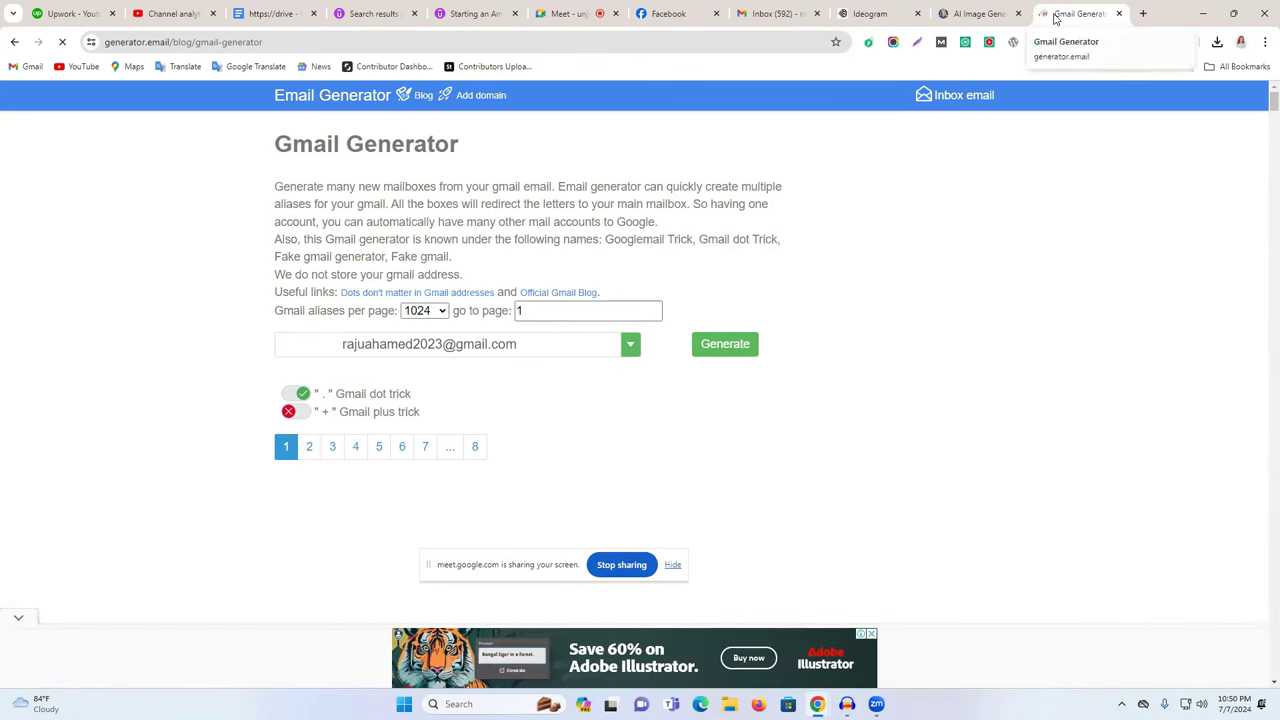
Try jumping to alias pages 2000 and 100, then reload and go back.
left_click(520, 311)
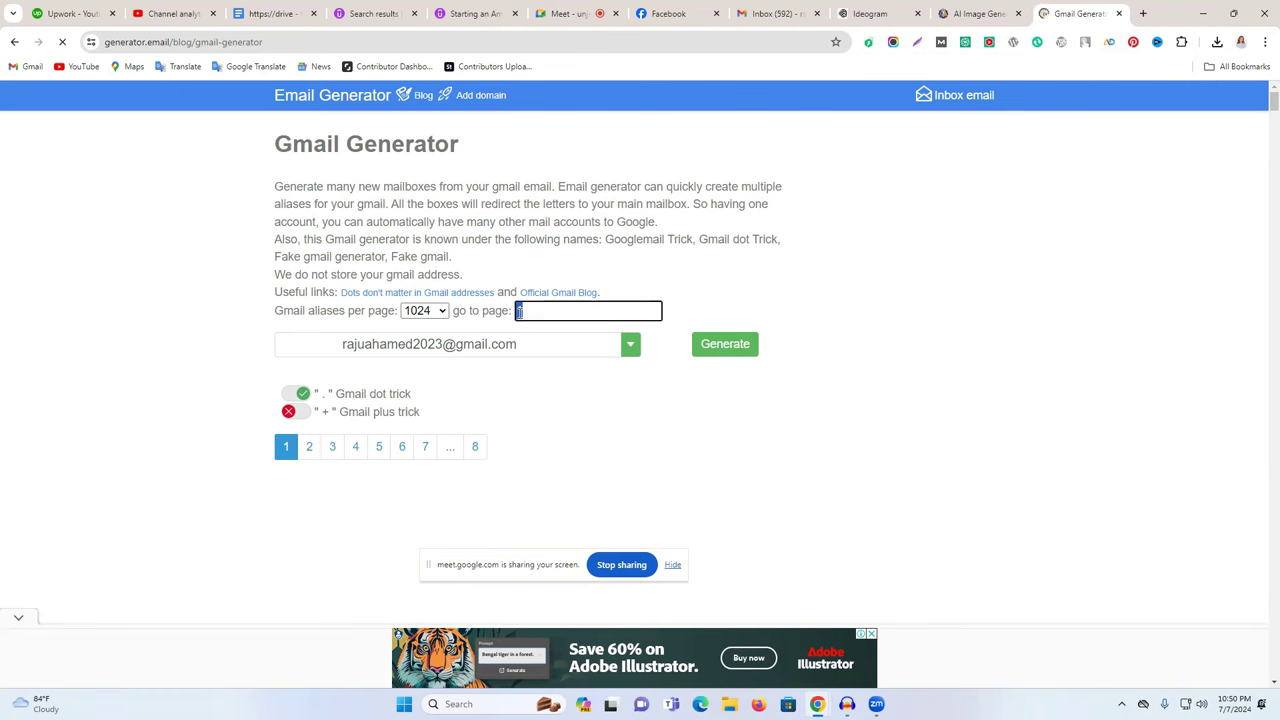
type("2000")
left_click(724, 347)
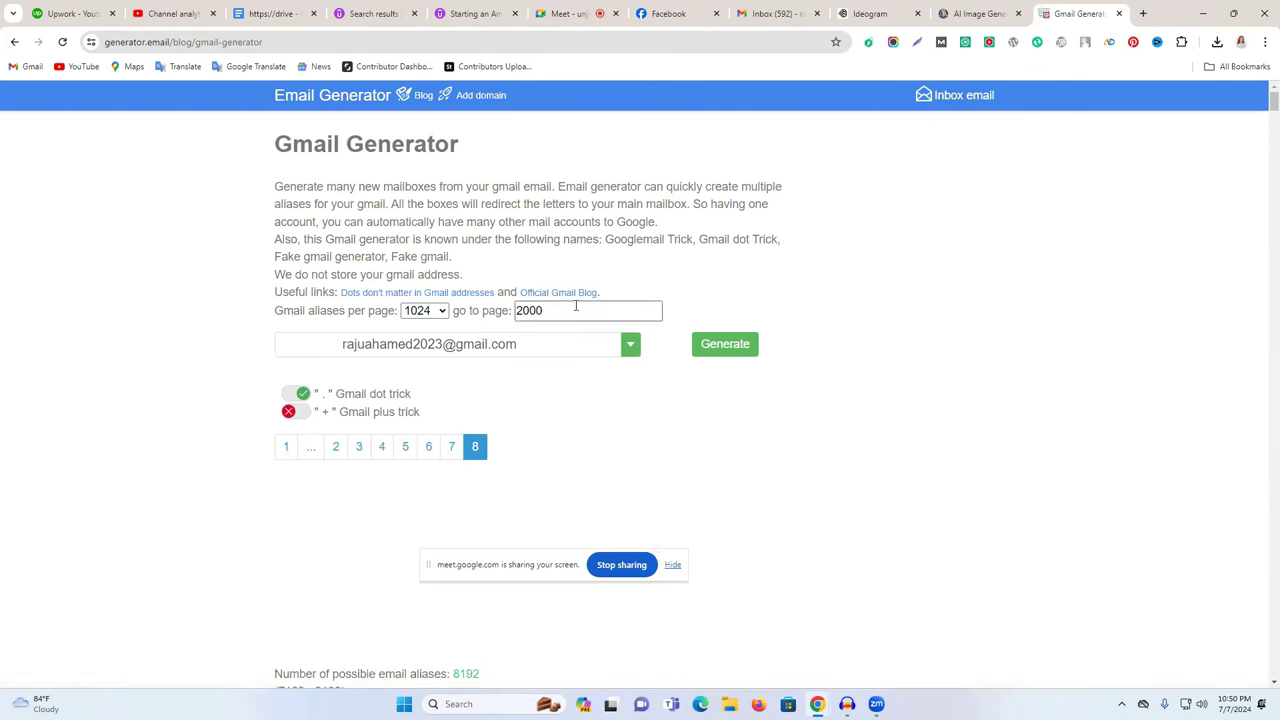
left_click_drag(521, 311, 515, 311)
type("100")
left_click(744, 347)
left_click(742, 343)
left_click(14, 45)
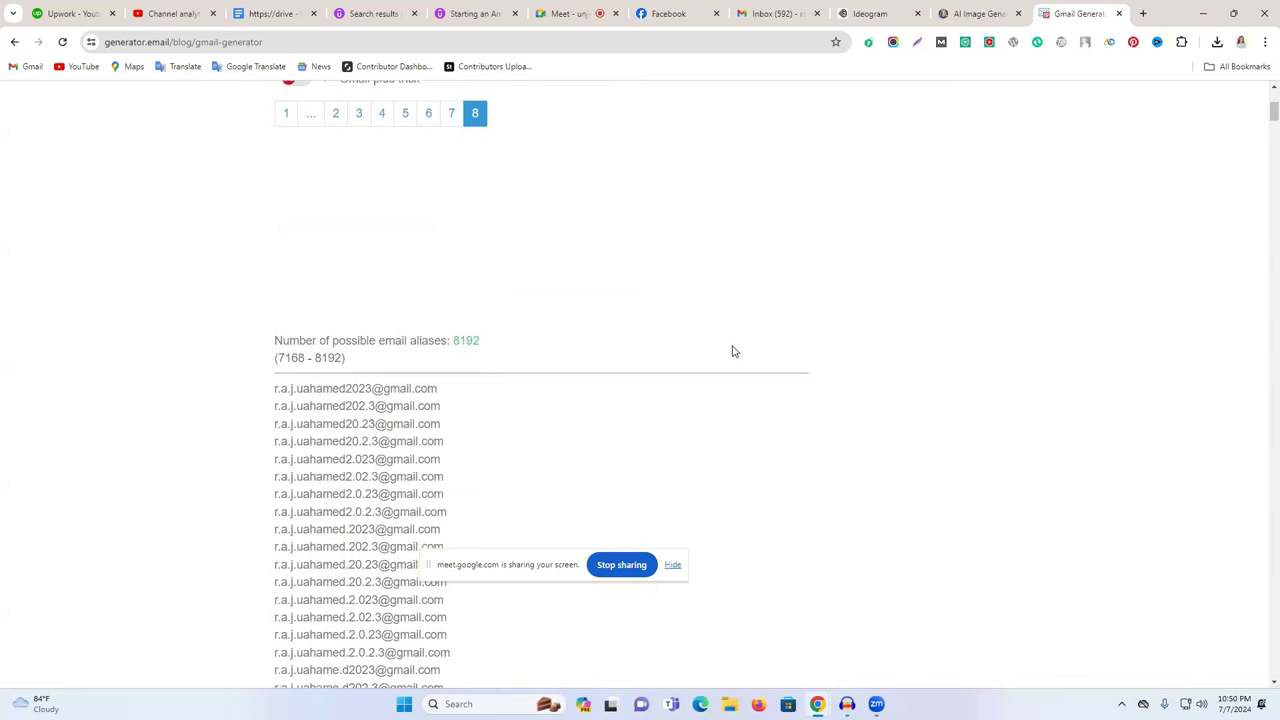
Set 16384 aliases per page, regenerate, and scroll through the full 8192-alias list.
scroll(732, 351, "up", 3)
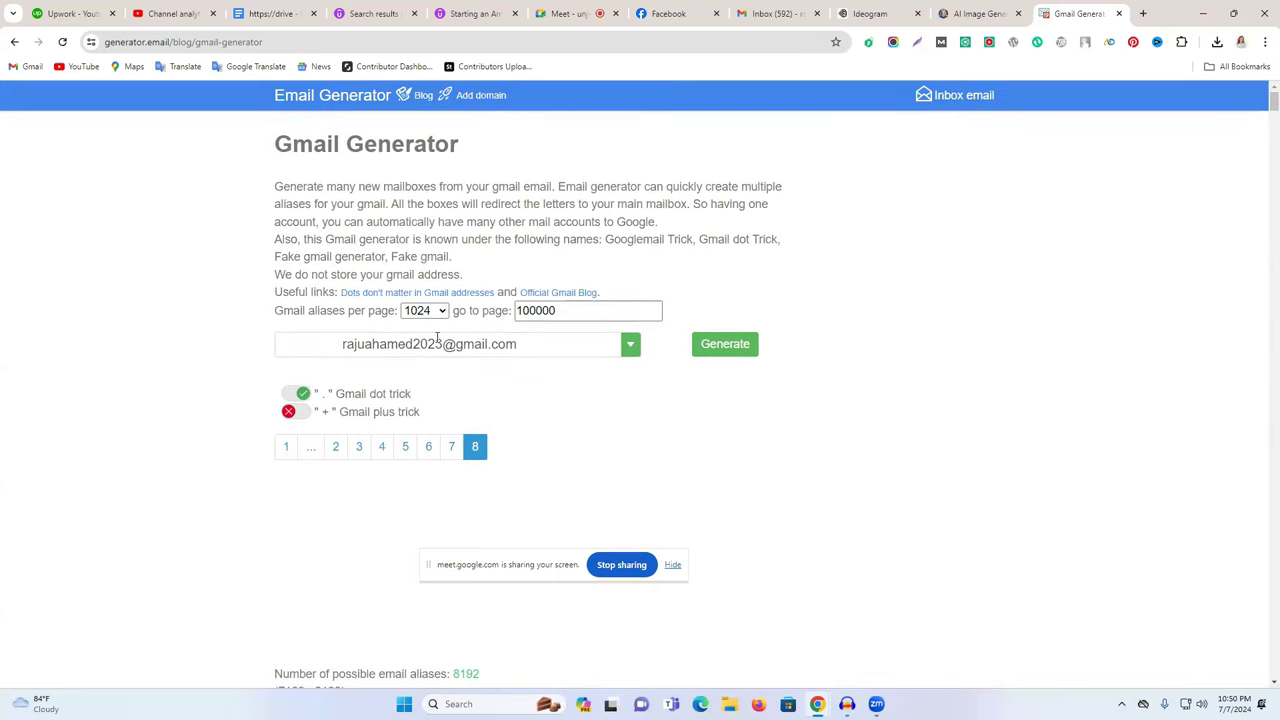
left_click(424, 311)
left_click(428, 432)
left_click(725, 348)
scroll(540, 430, "down", 3)
left_click_drag(457, 352, 499, 358)
scroll(557, 349, "down", 2)
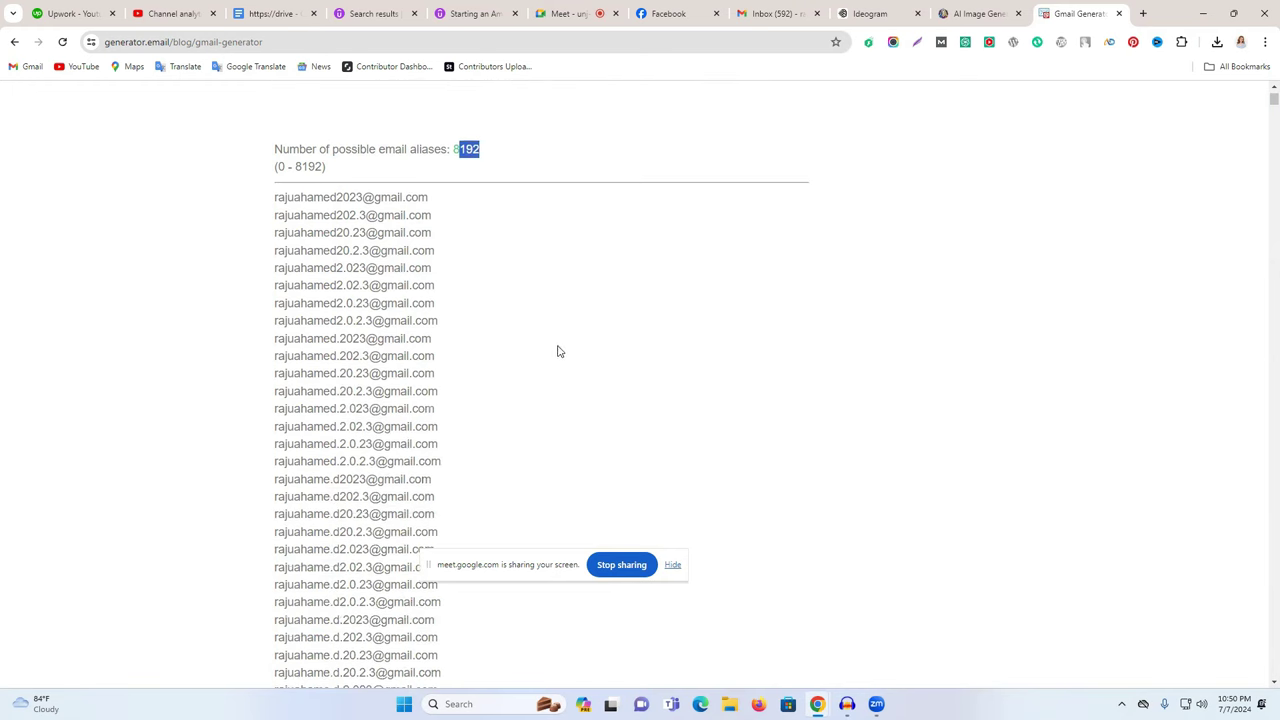
scroll(572, 348, "down", 3)
scroll(573, 348, "down", 2)
scroll(575, 347, "up", 5)
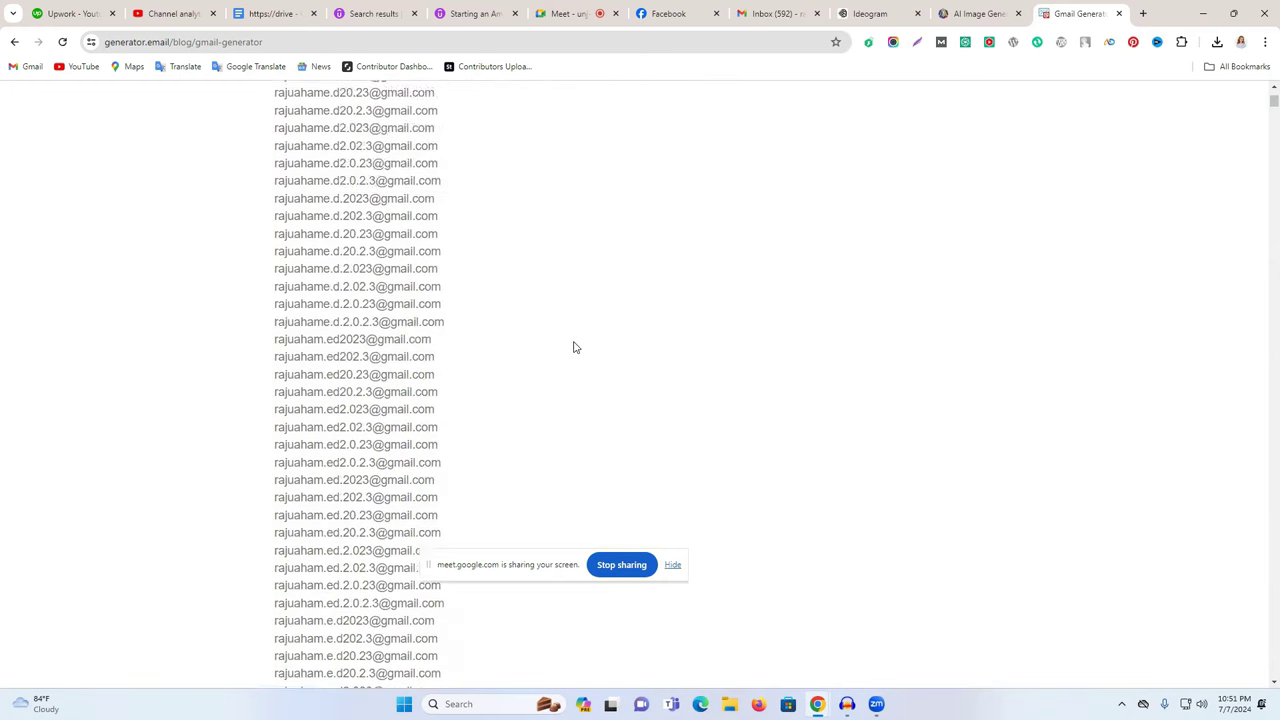
scroll(572, 351, "up", 1)
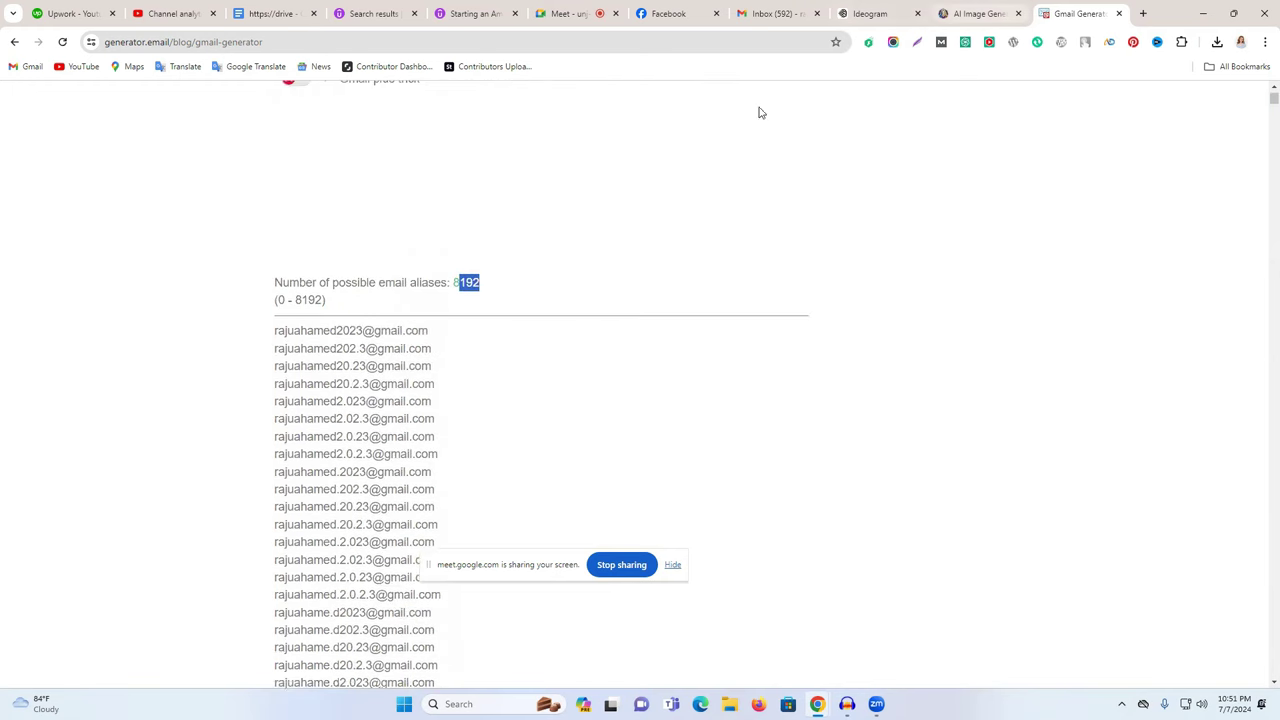
Launch the Leonardo.Ai web app and log out via the account menu under the username.
left_click(970, 13)
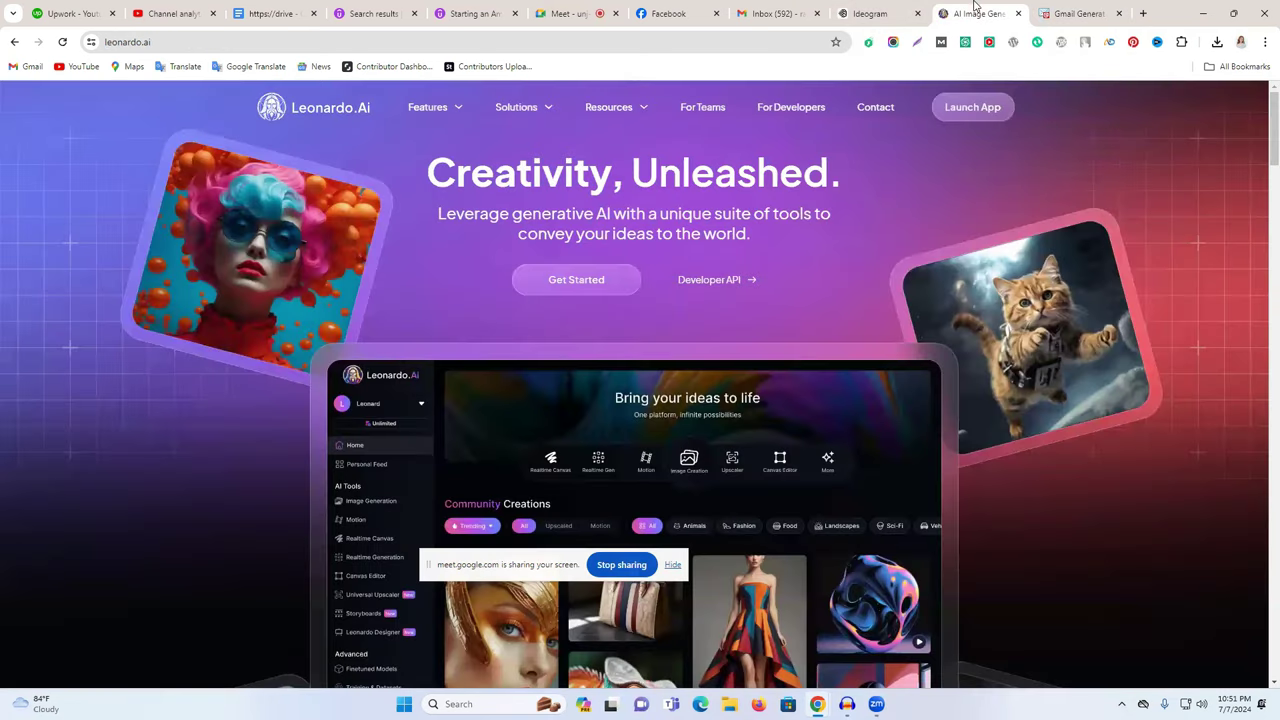
left_click(961, 112)
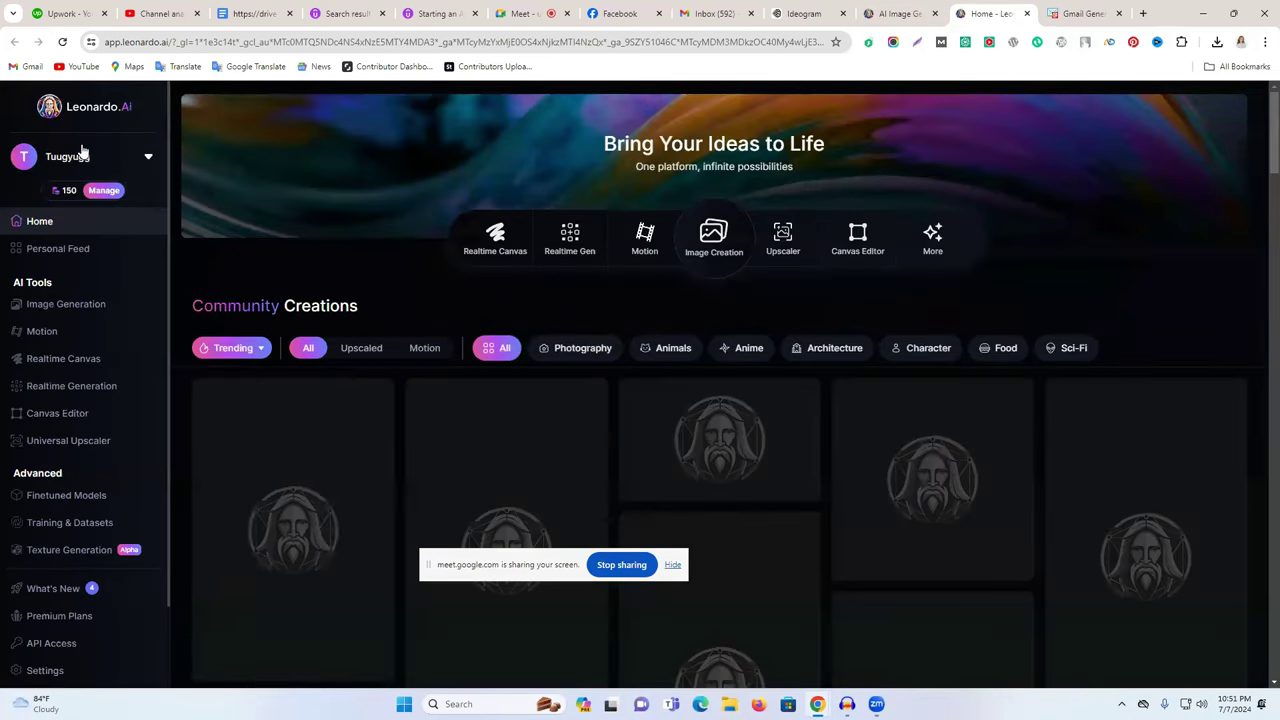
left_click(80, 158)
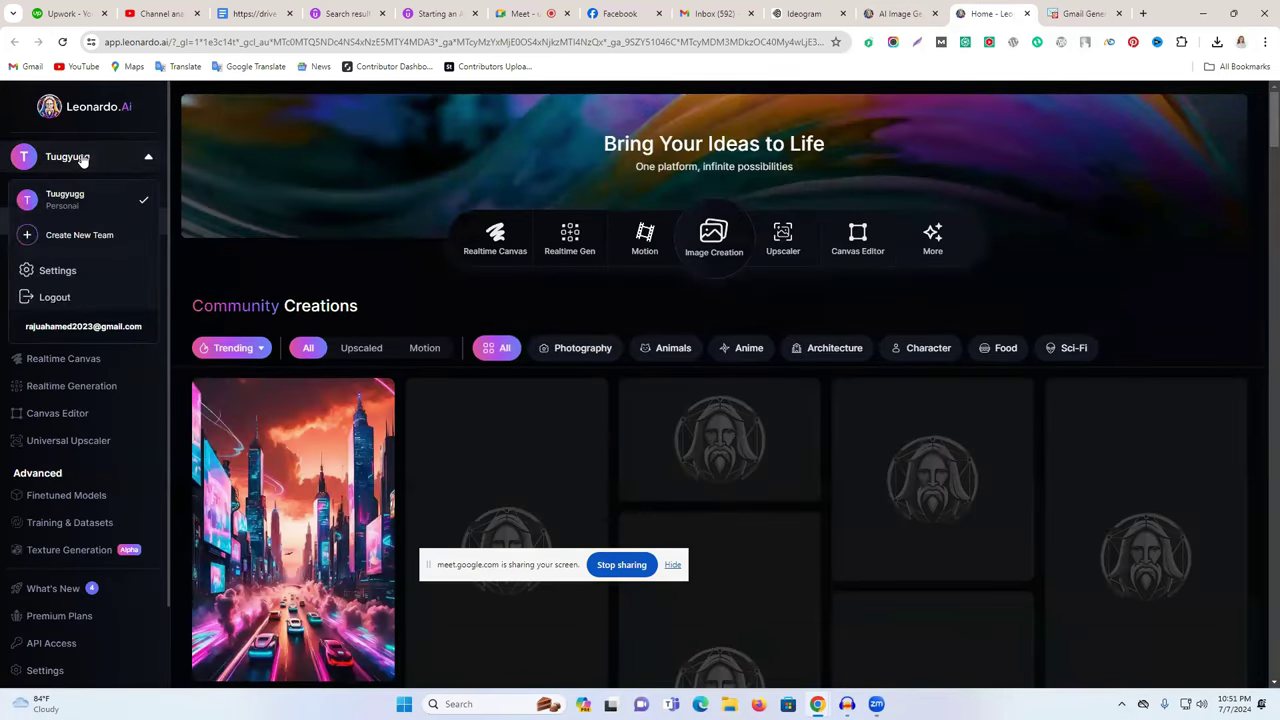
left_click(72, 299)
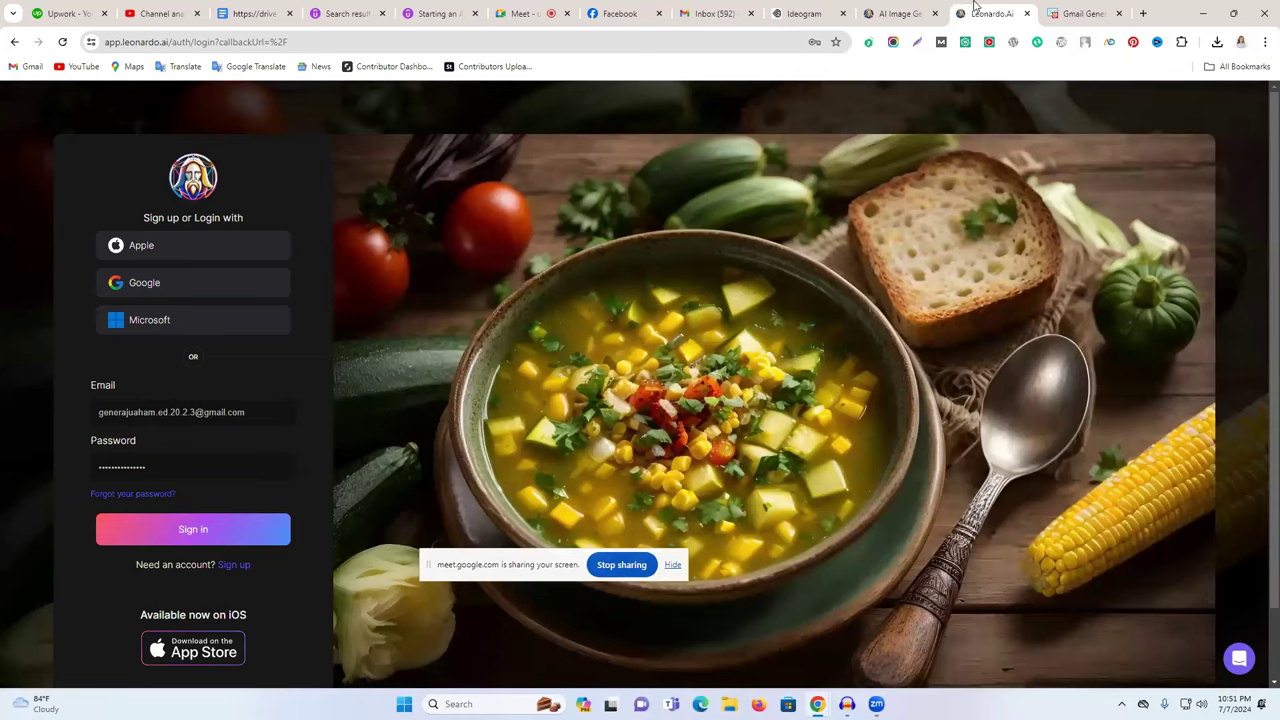
Select an unused Gmail dot alias to copy from the generator list.
left_click(1083, 13)
left_click(735, 242)
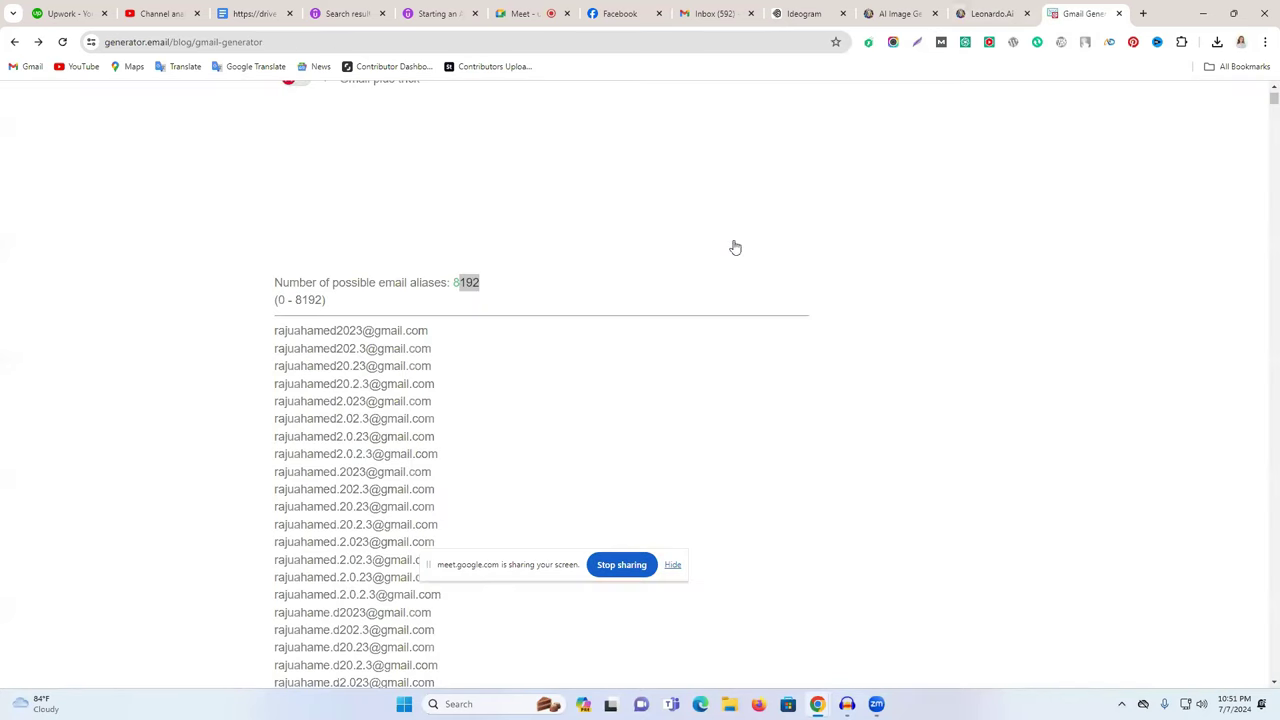
scroll(378, 458, "down", 20)
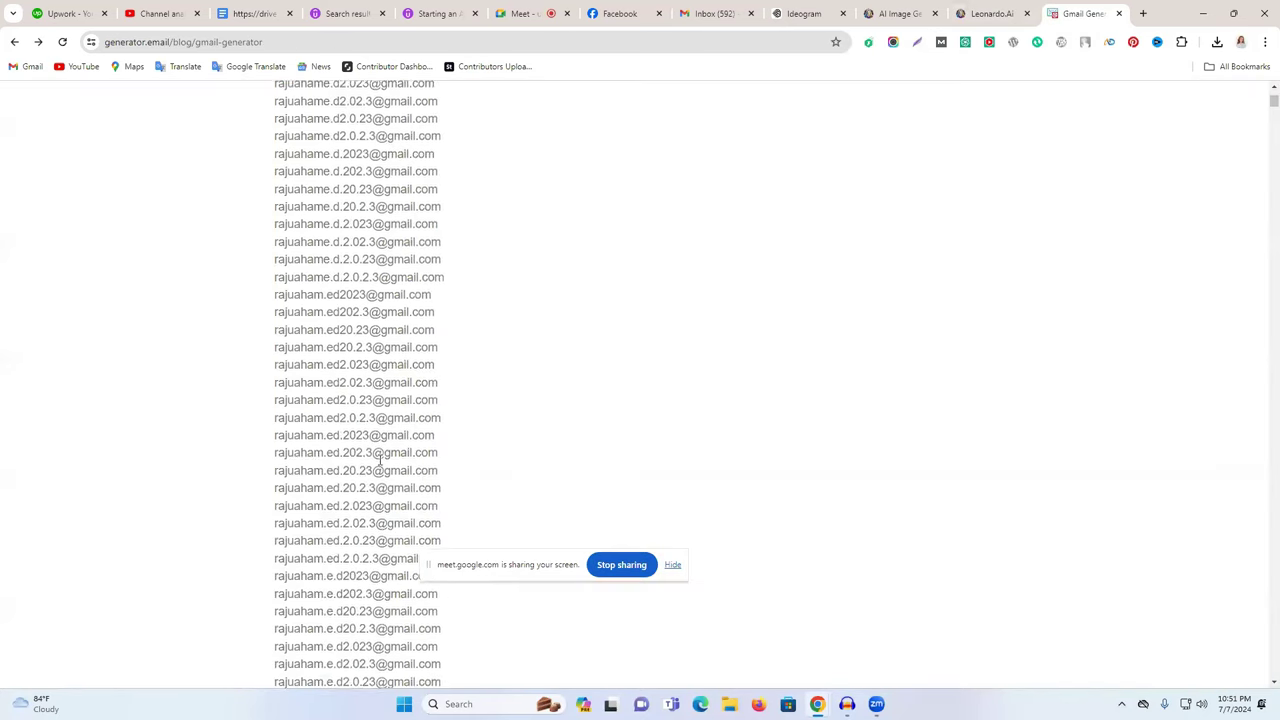
scroll(378, 458, "down", 10)
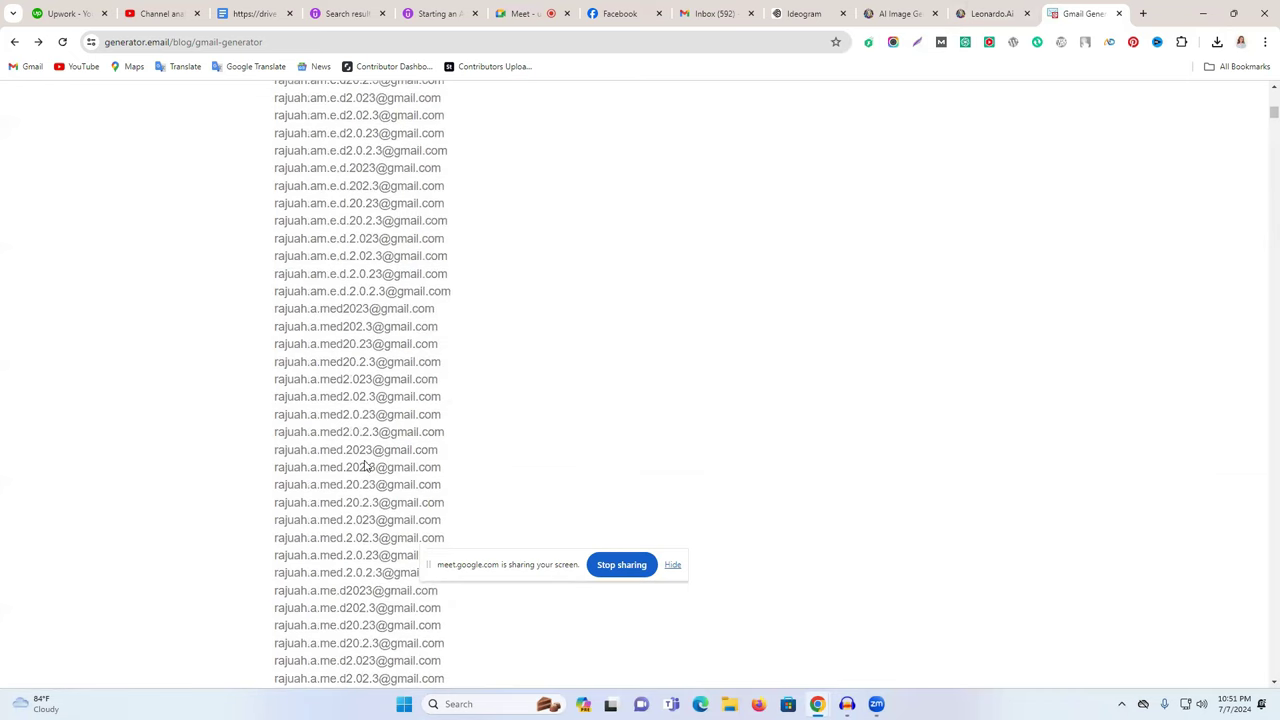
triple_click(314, 437)
key("ctrl+c")
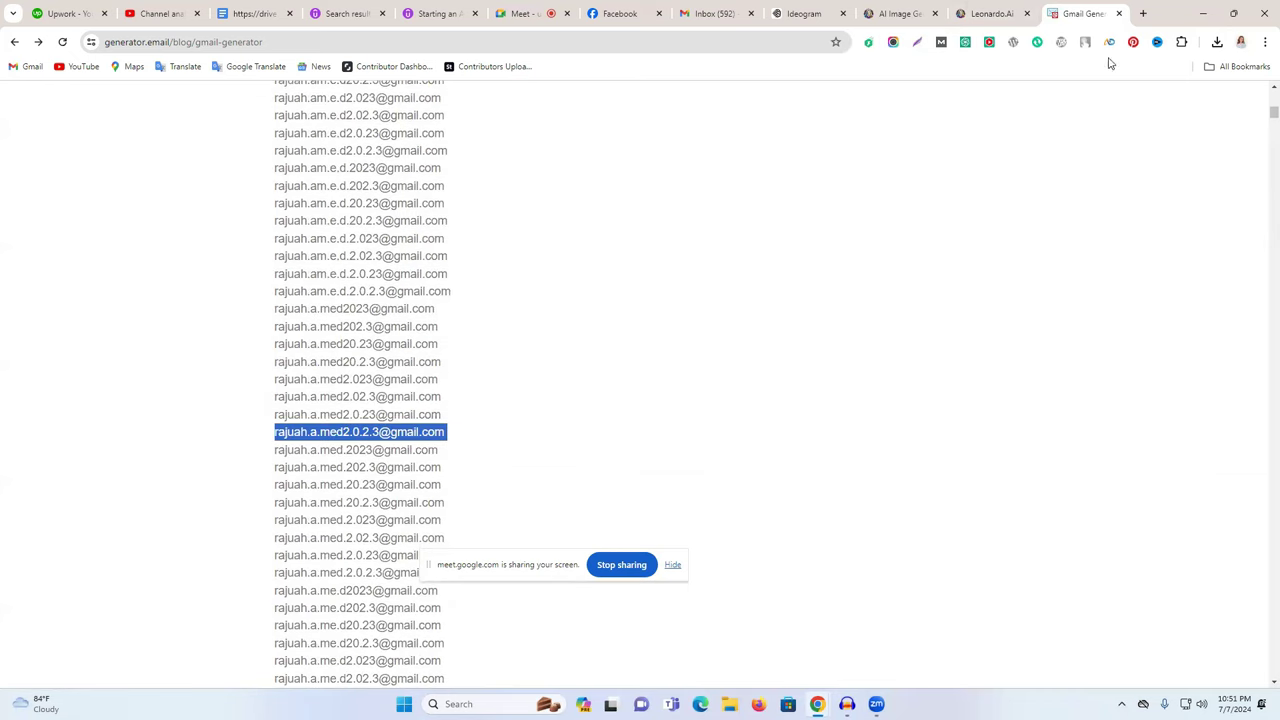
Switch the Leonardo.Ai sign-in form to creating a new account.
left_click(990, 13)
left_click(157, 418)
triple_click(157, 418)
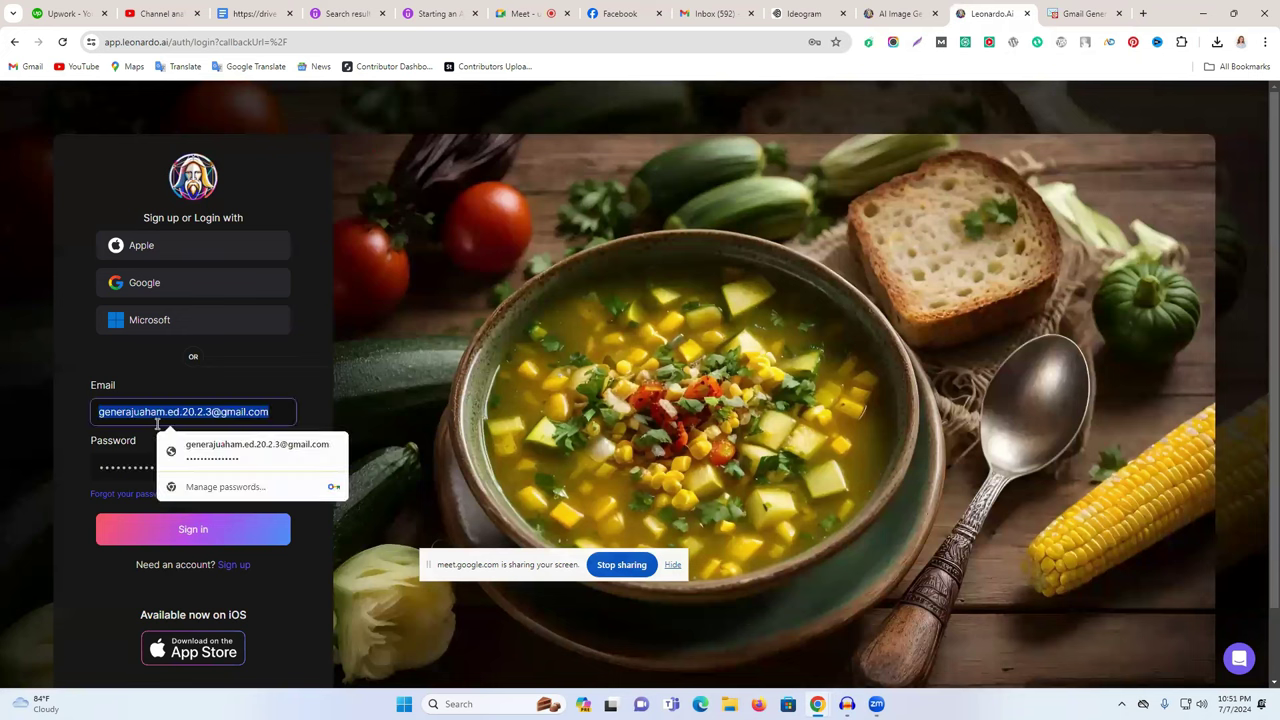
left_click(257, 589)
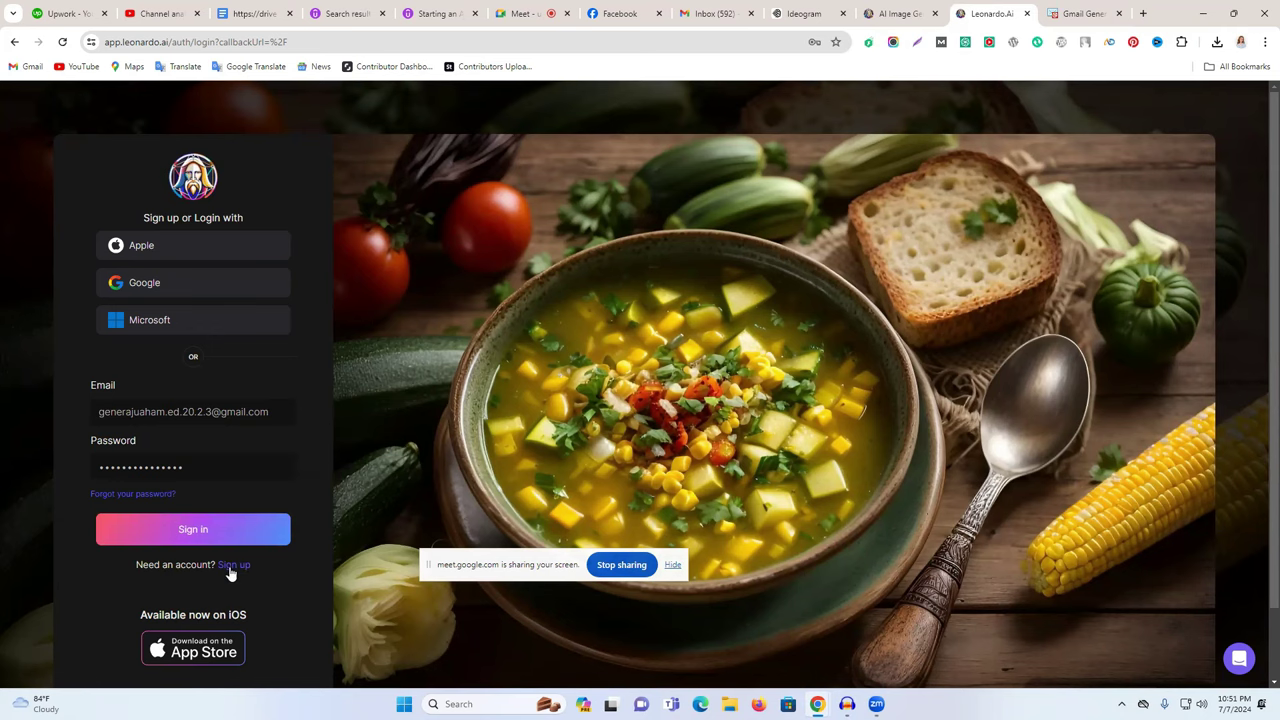
left_click(229, 566)
Sign up with the pasted dot alias as email and a new password.
left_click(144, 449)
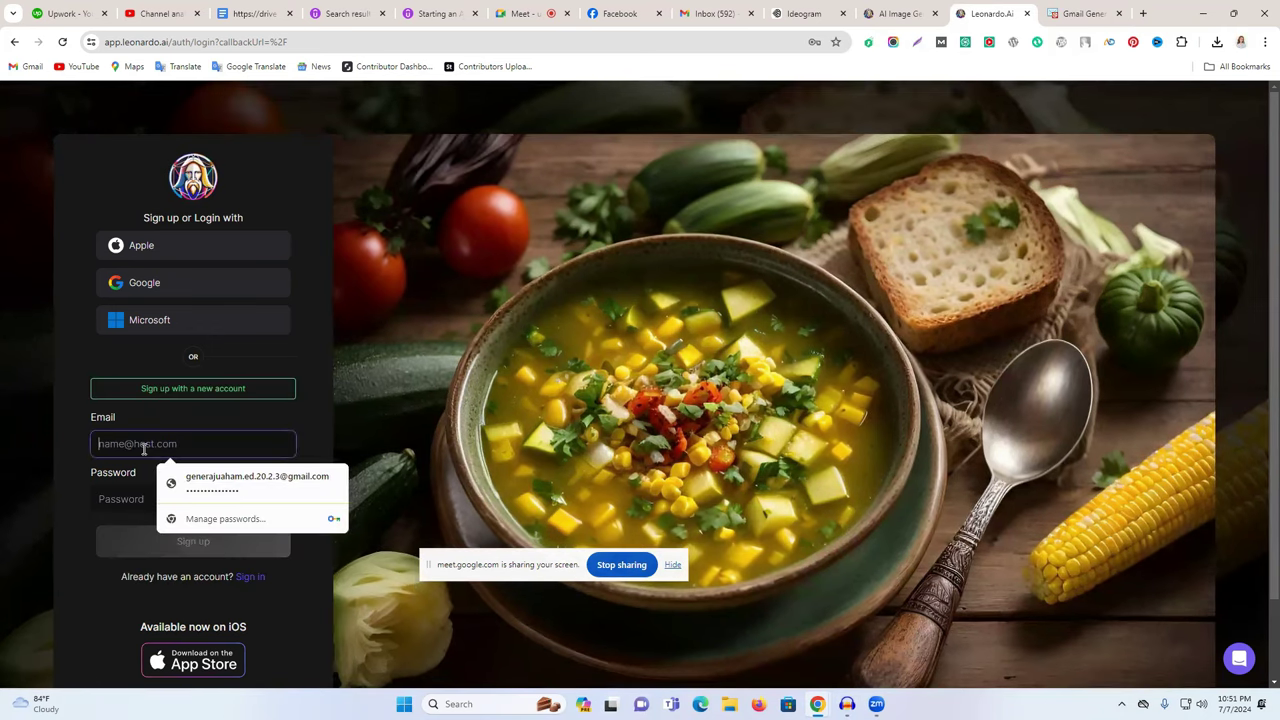
key("ctrl+v")
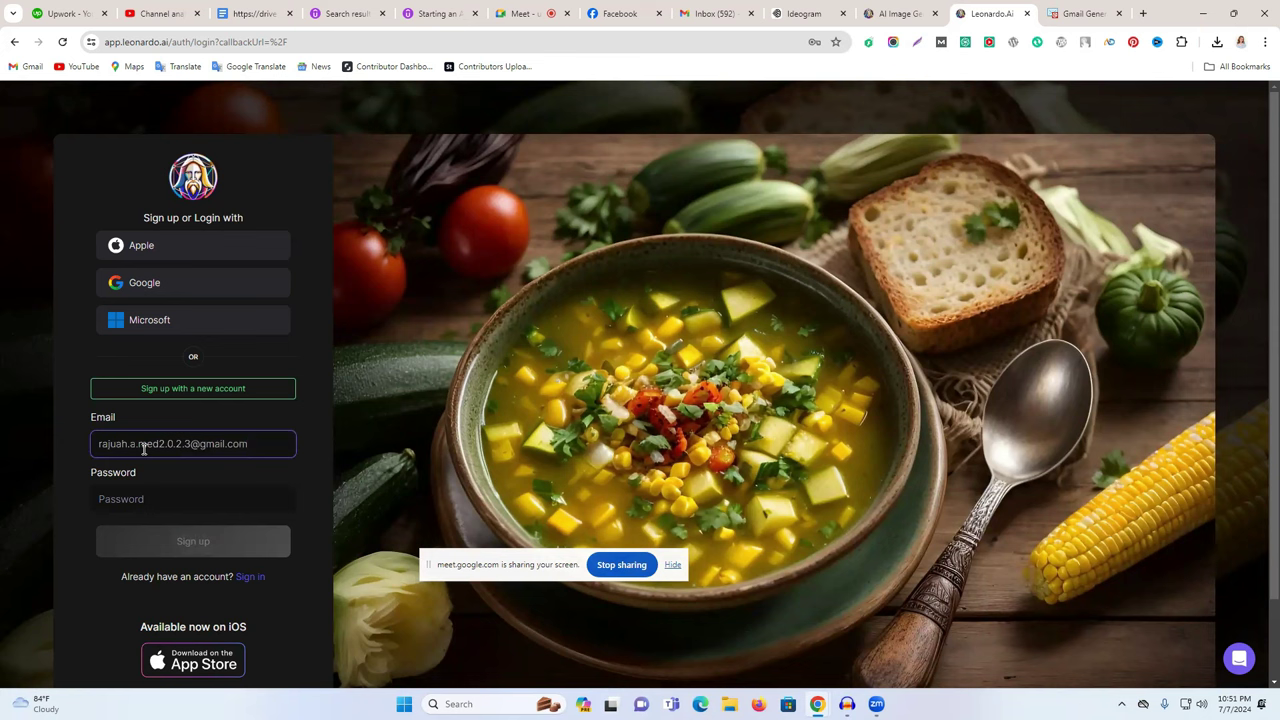
triple_click(156, 447)
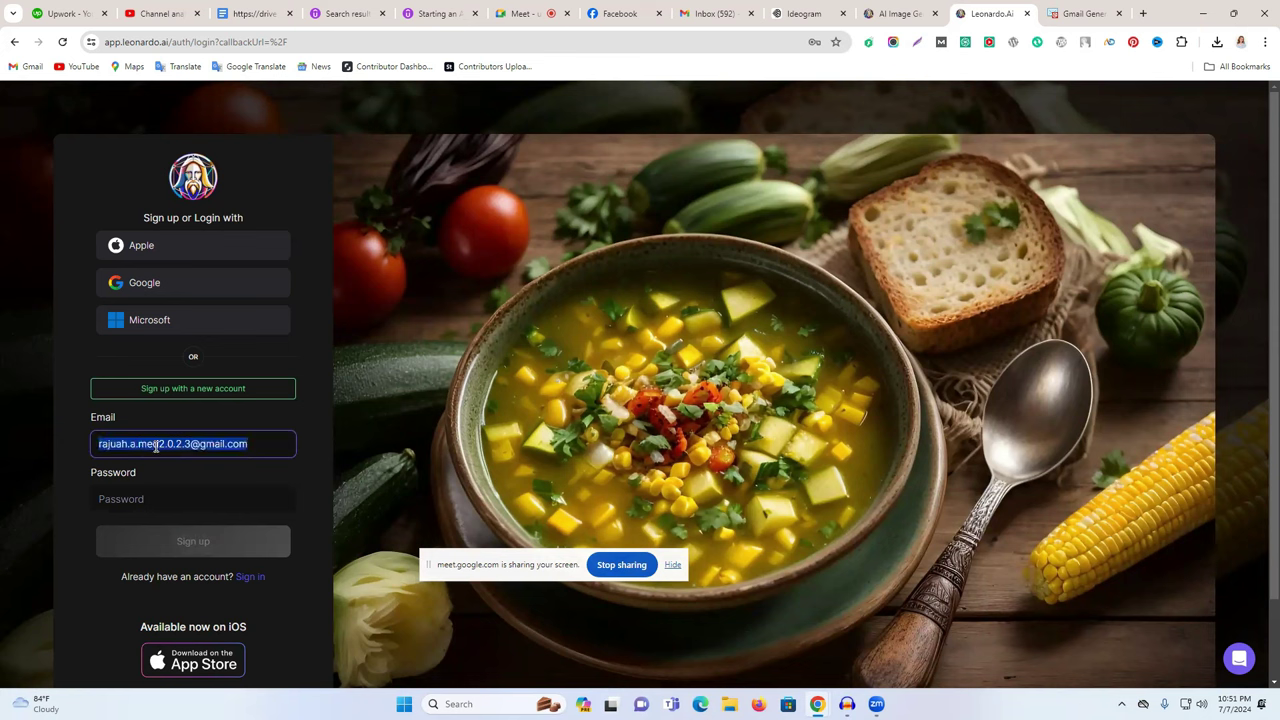
key("Right")
left_click(150, 502)
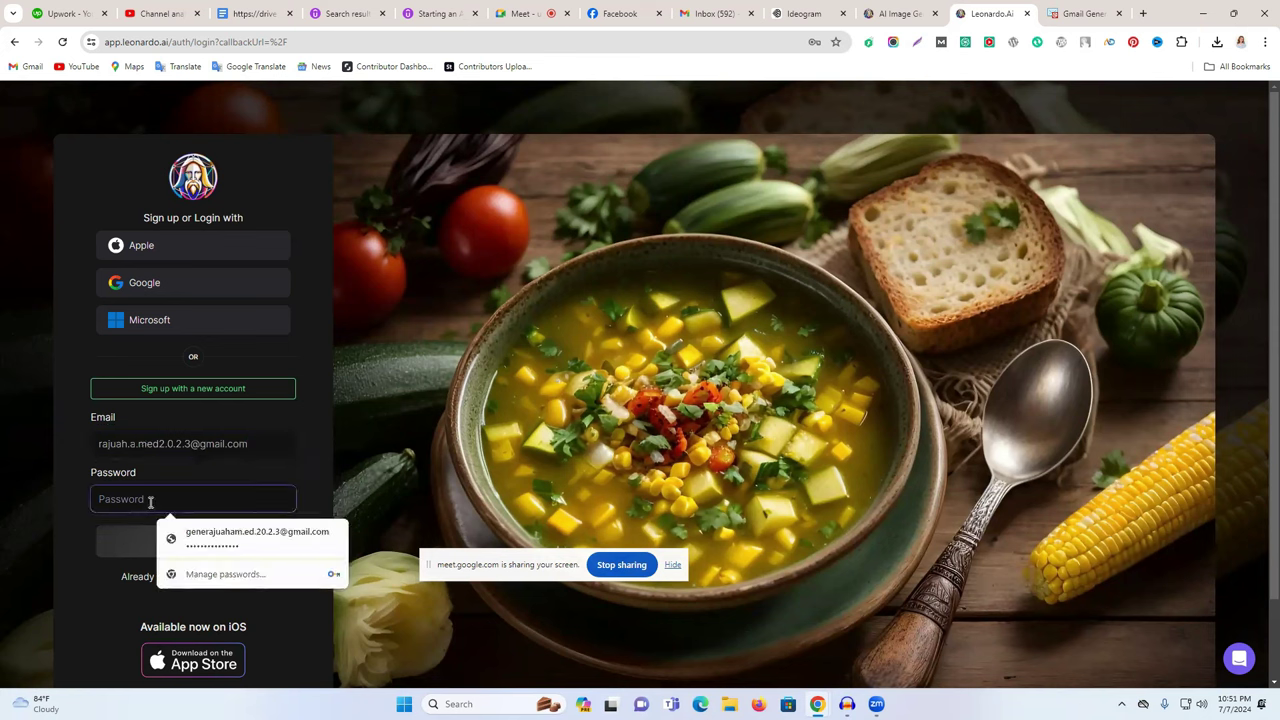
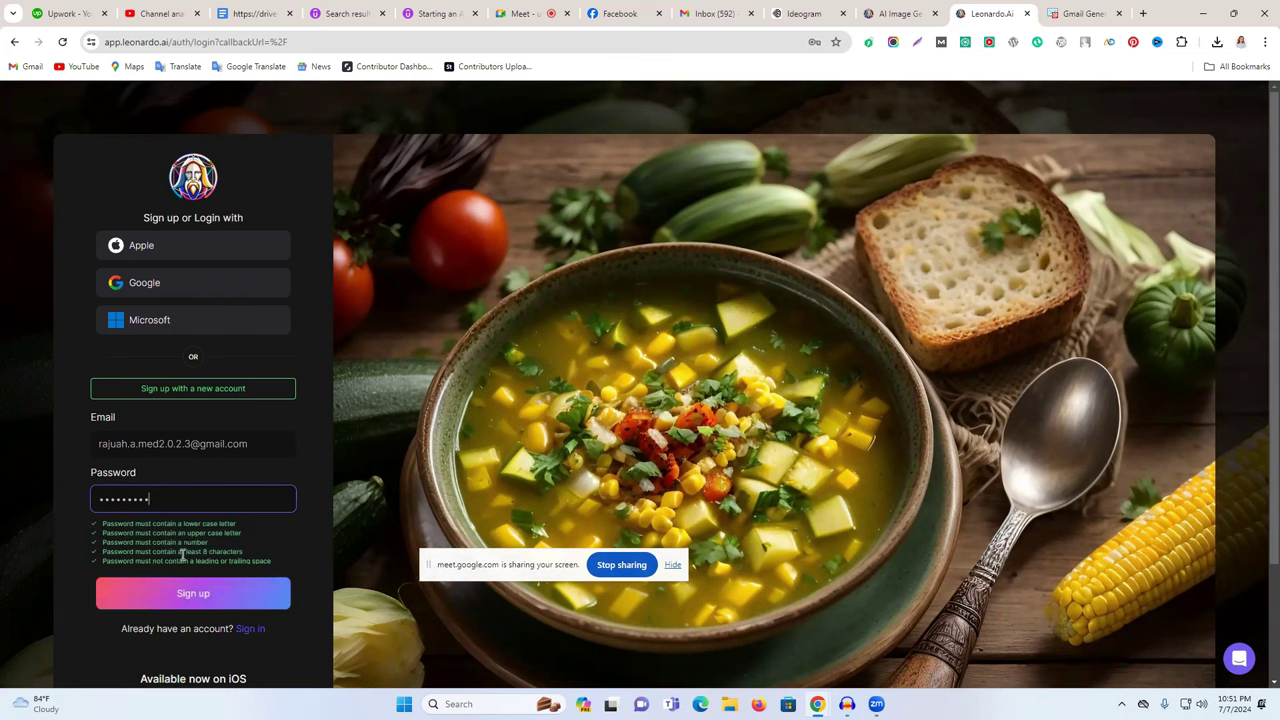
left_click_drag(282, 565, 98, 528)
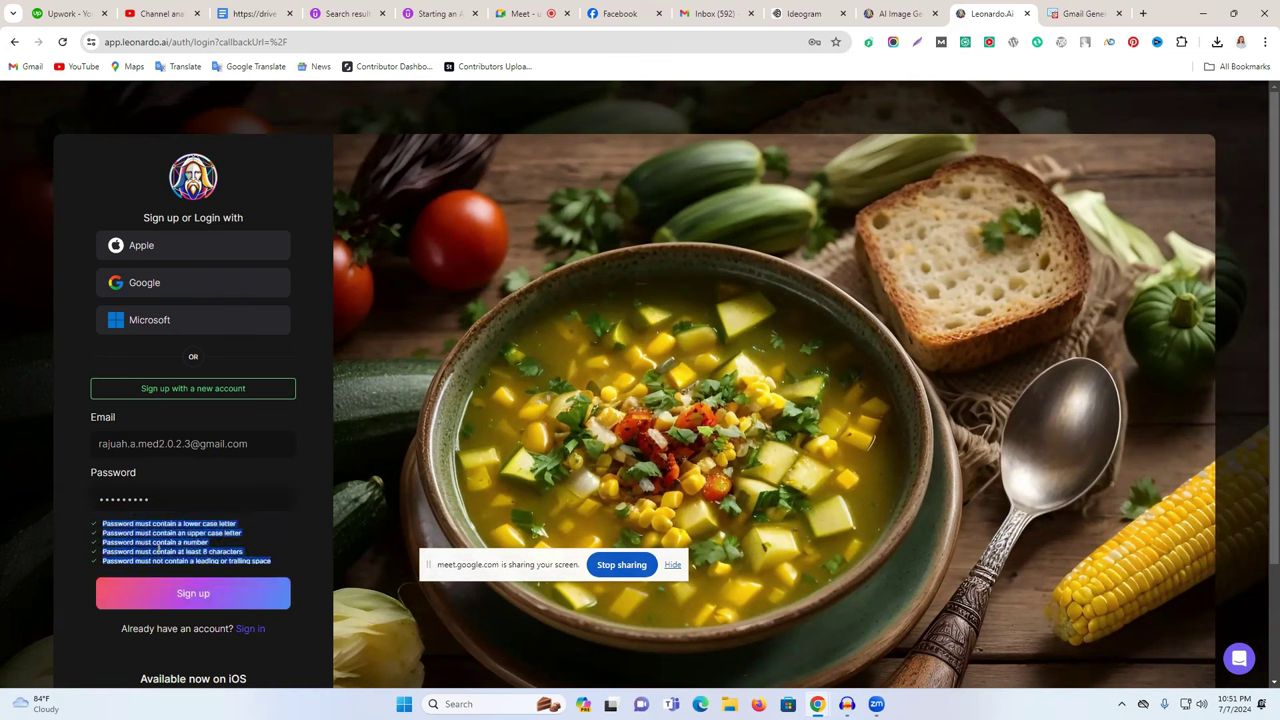
left_click(180, 596)
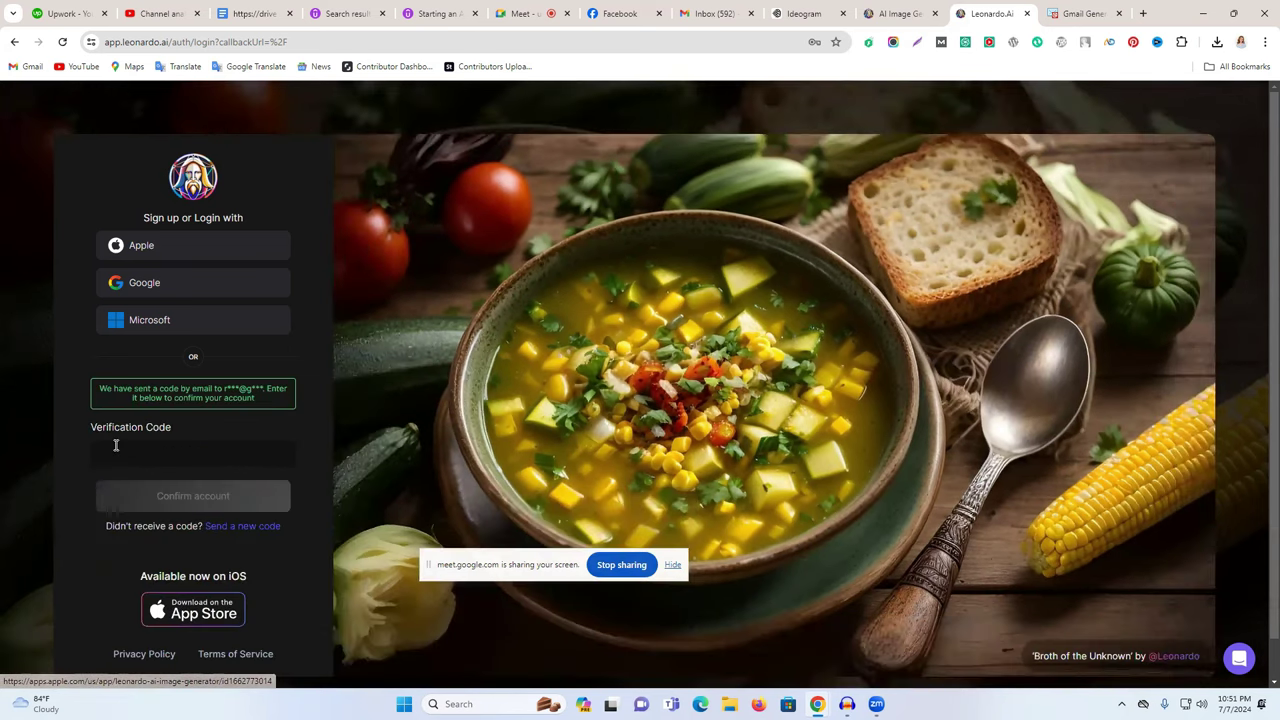
Select the confirmation code in the Leonardo Ai verification email in Gmail.
triple_click(181, 430)
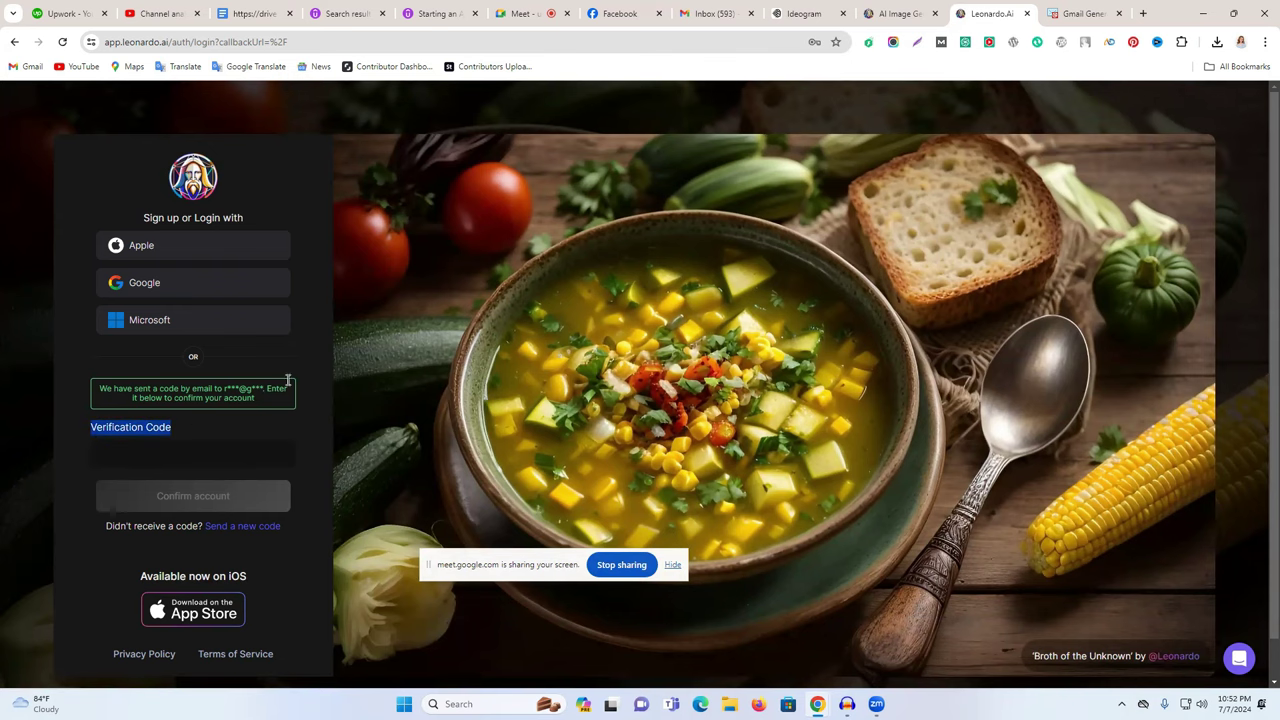
left_click(1085, 12)
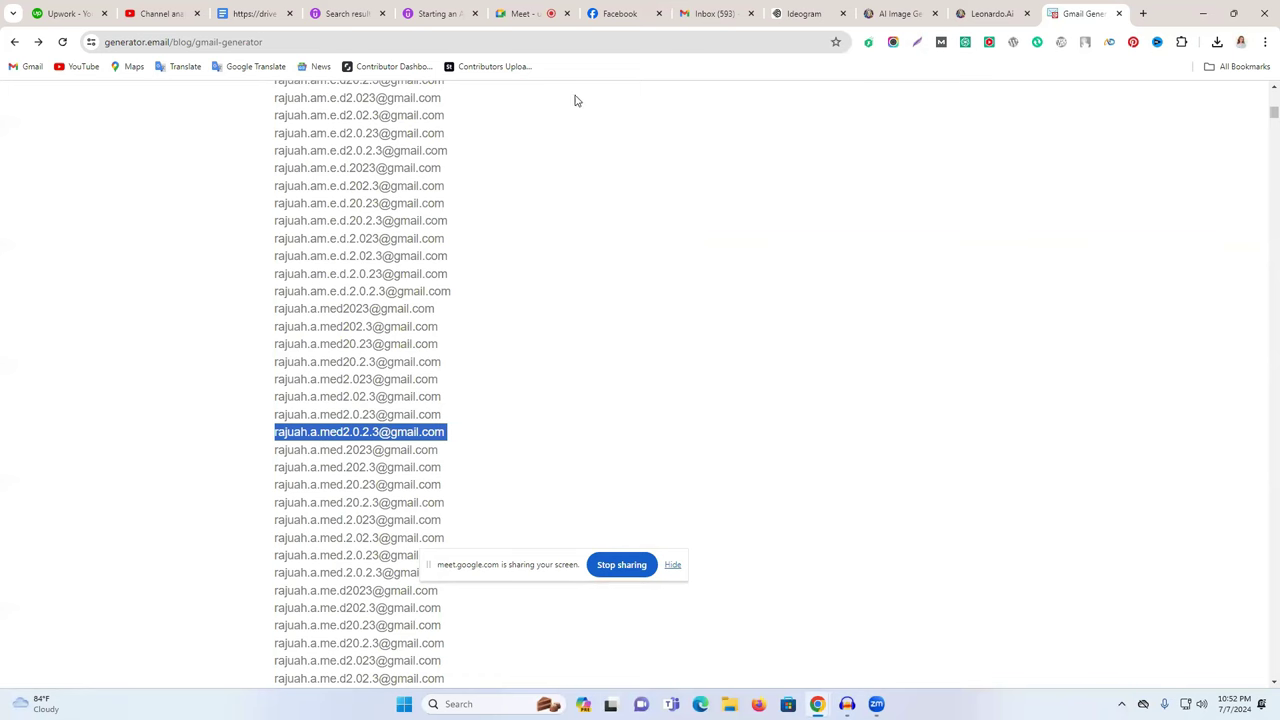
left_click(706, 14)
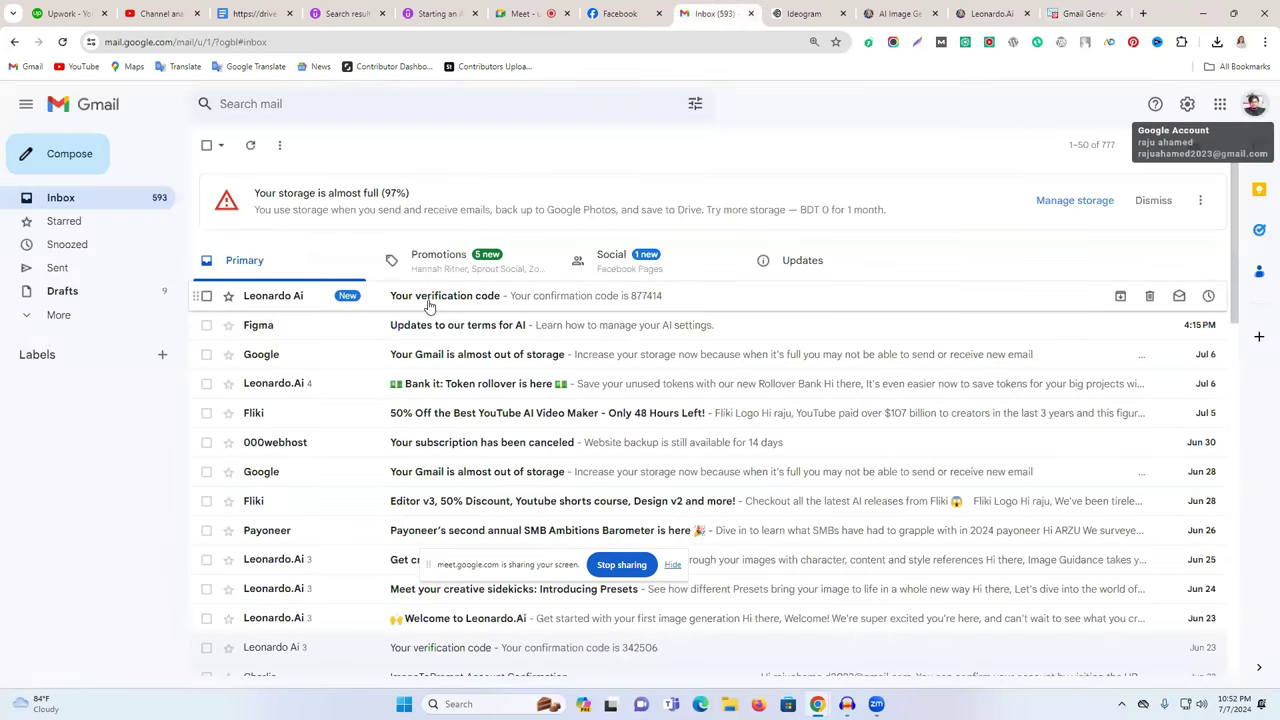
left_click(430, 300)
triple_click(363, 253)
double_click(368, 256)
key("ctrl+c")
Paste the code into the Verification Code field and confirm the account.
left_click(1053, 6)
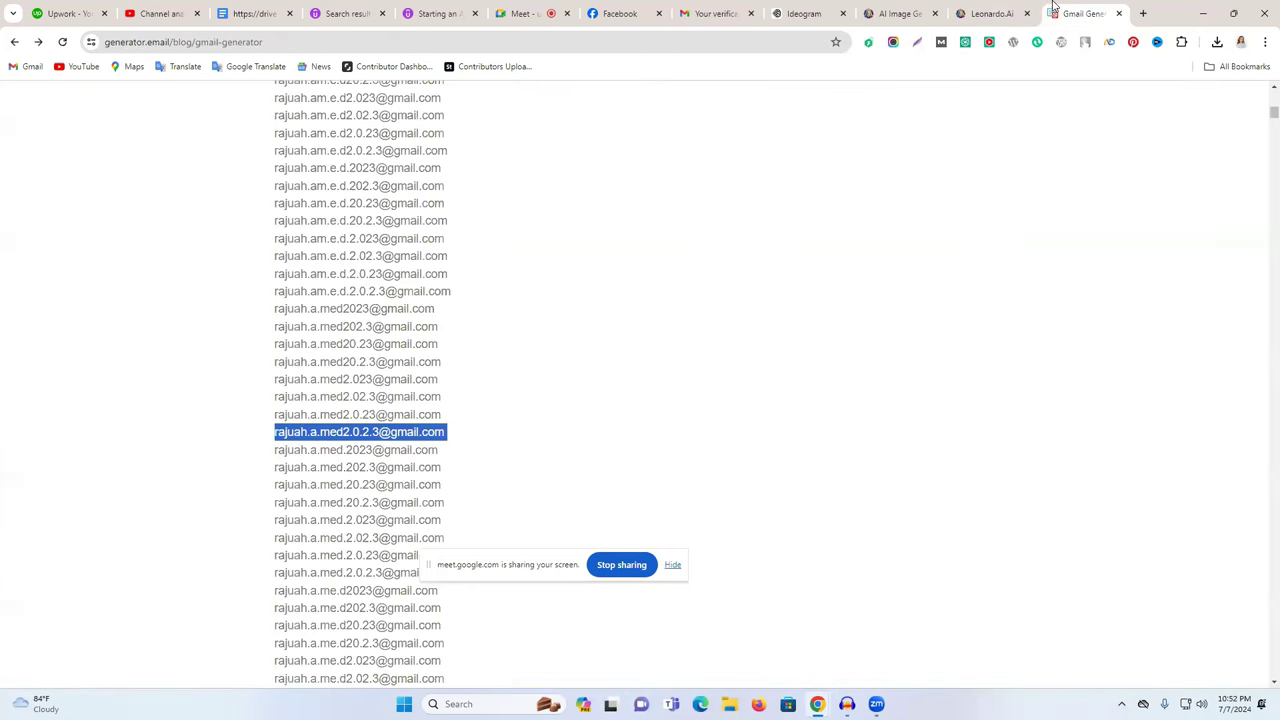
left_click(990, 13)
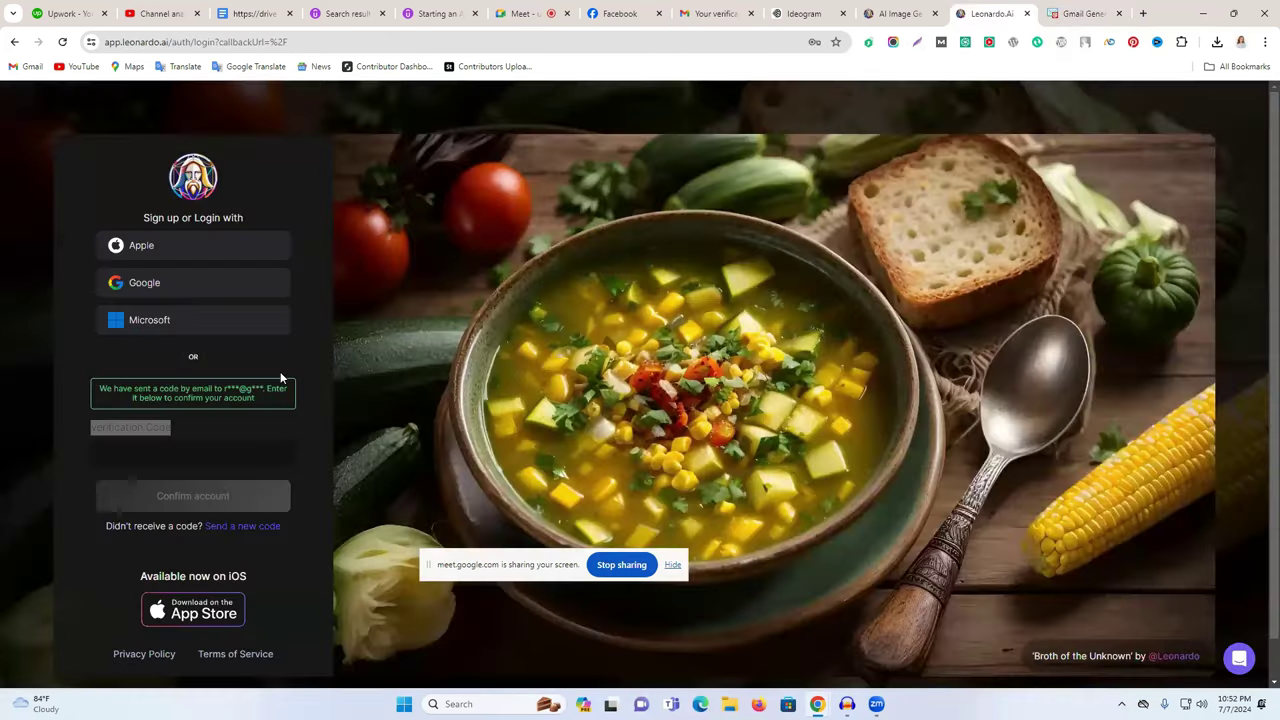
left_click(174, 453)
key("ctrl+v")
left_click(193, 495)
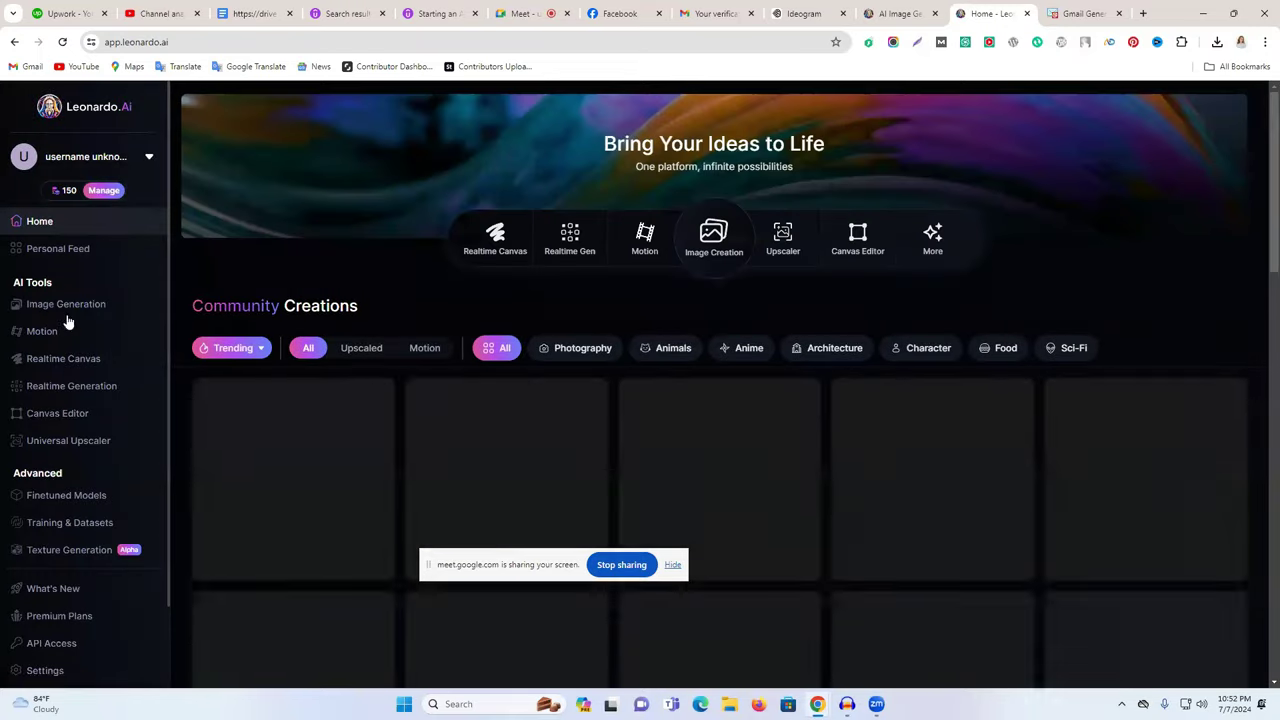
Enter a username for the new Leonardo.Ai account.
mouse_move(72, 196)
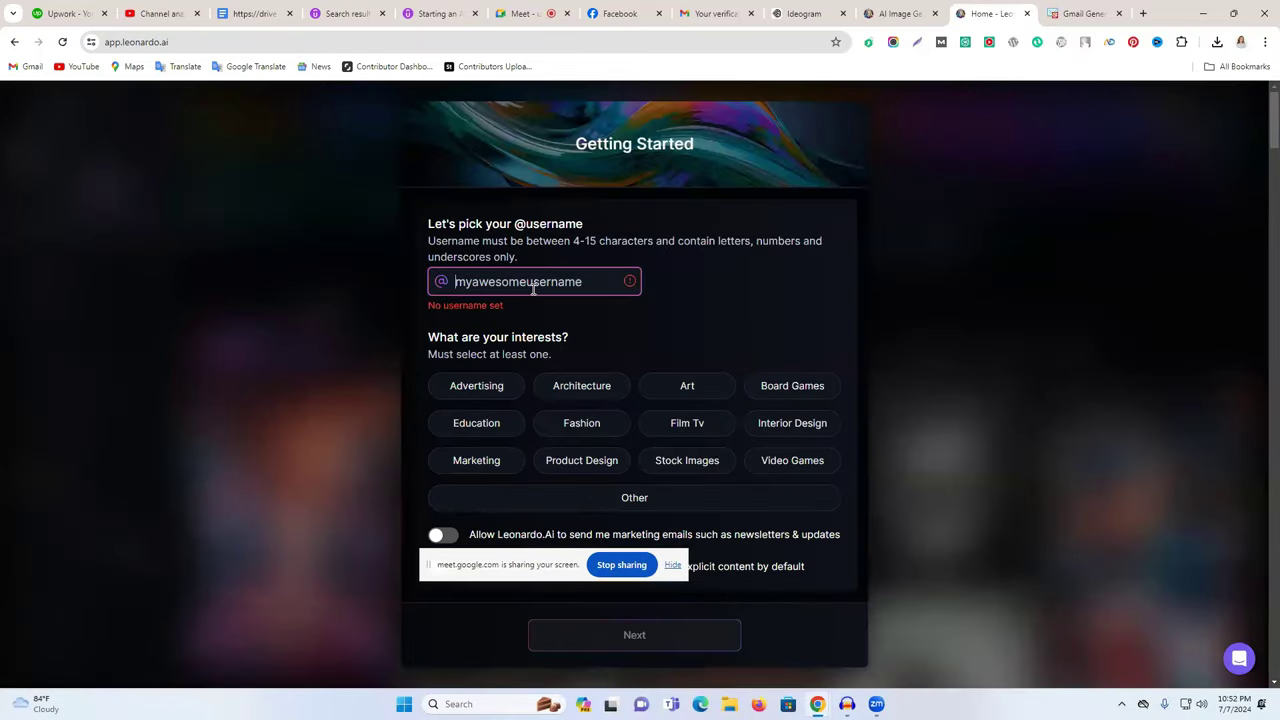
left_click(533, 287)
type("hjegrhyuegruy")
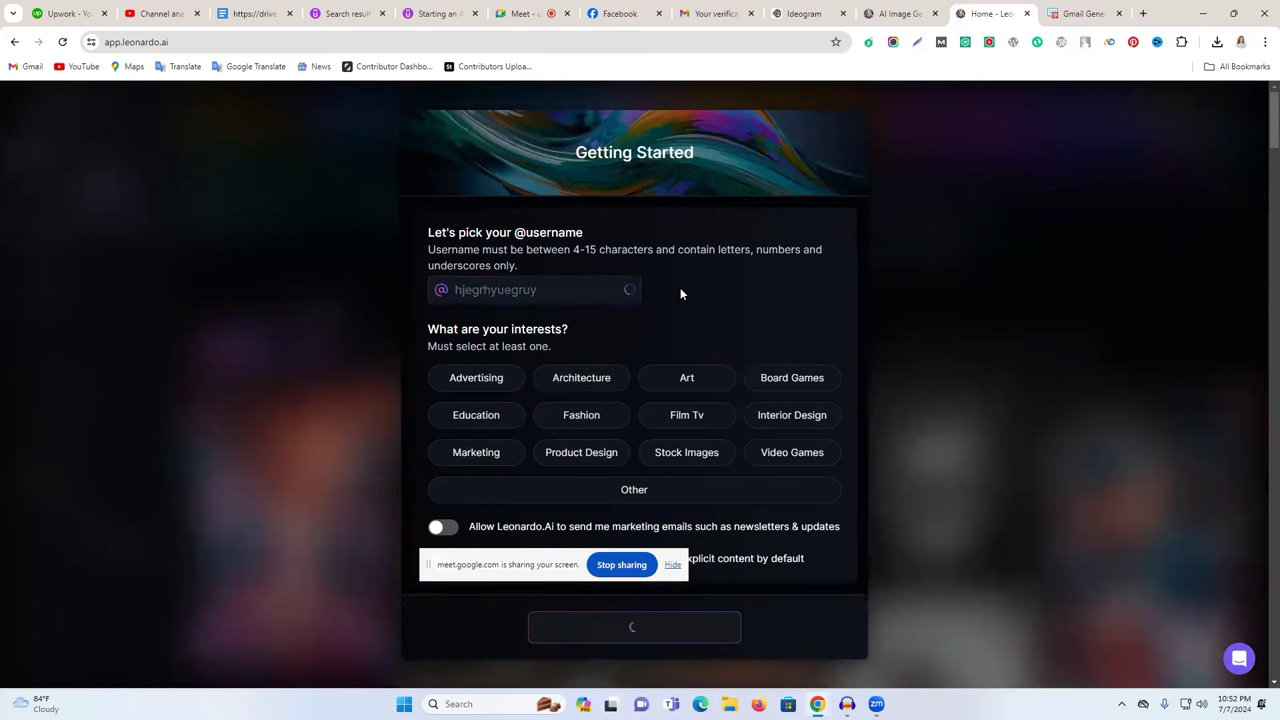
Choose the Film Tv interest and Professional role, then accept the terms of service.
left_click(689, 428)
left_click(680, 632)
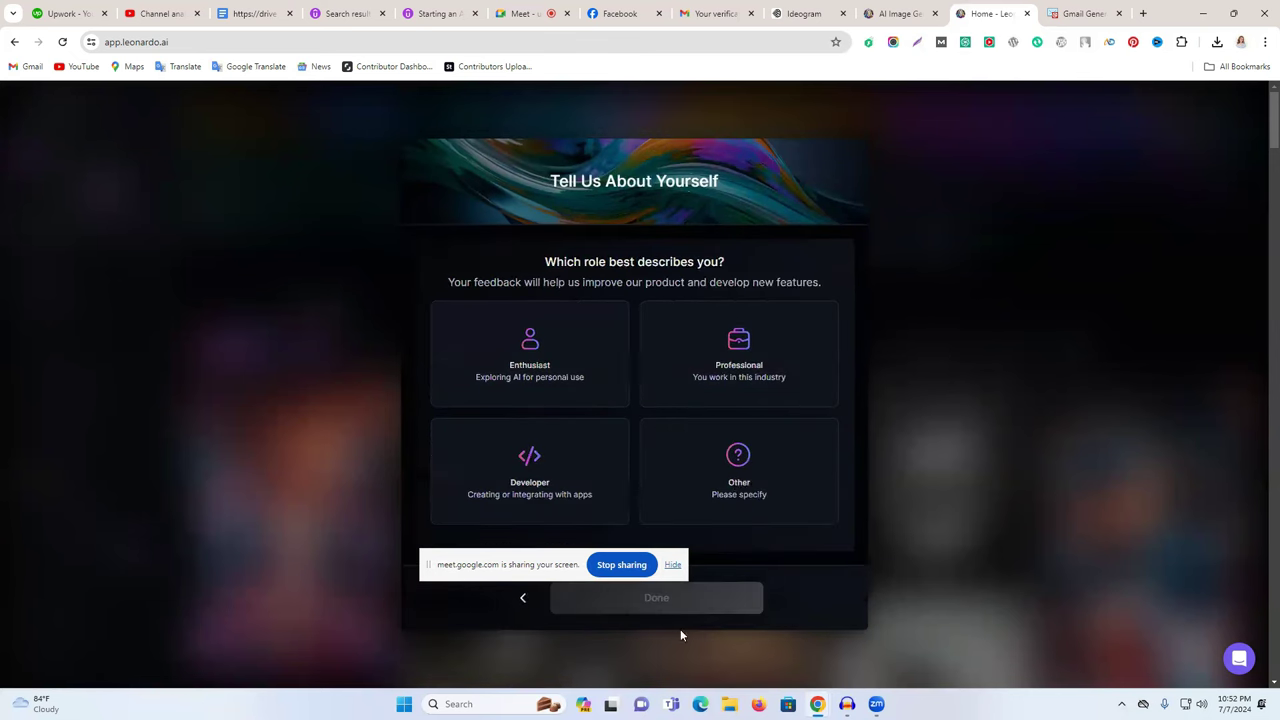
left_click(741, 368)
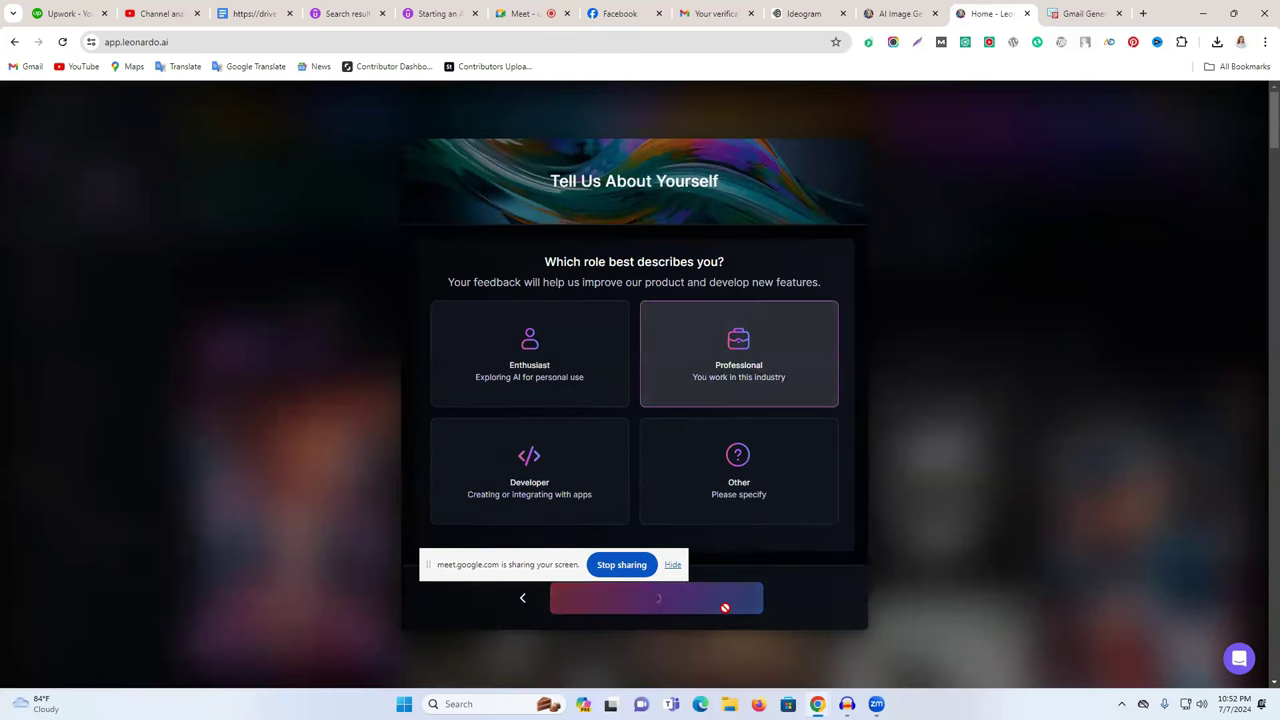
left_click(721, 605)
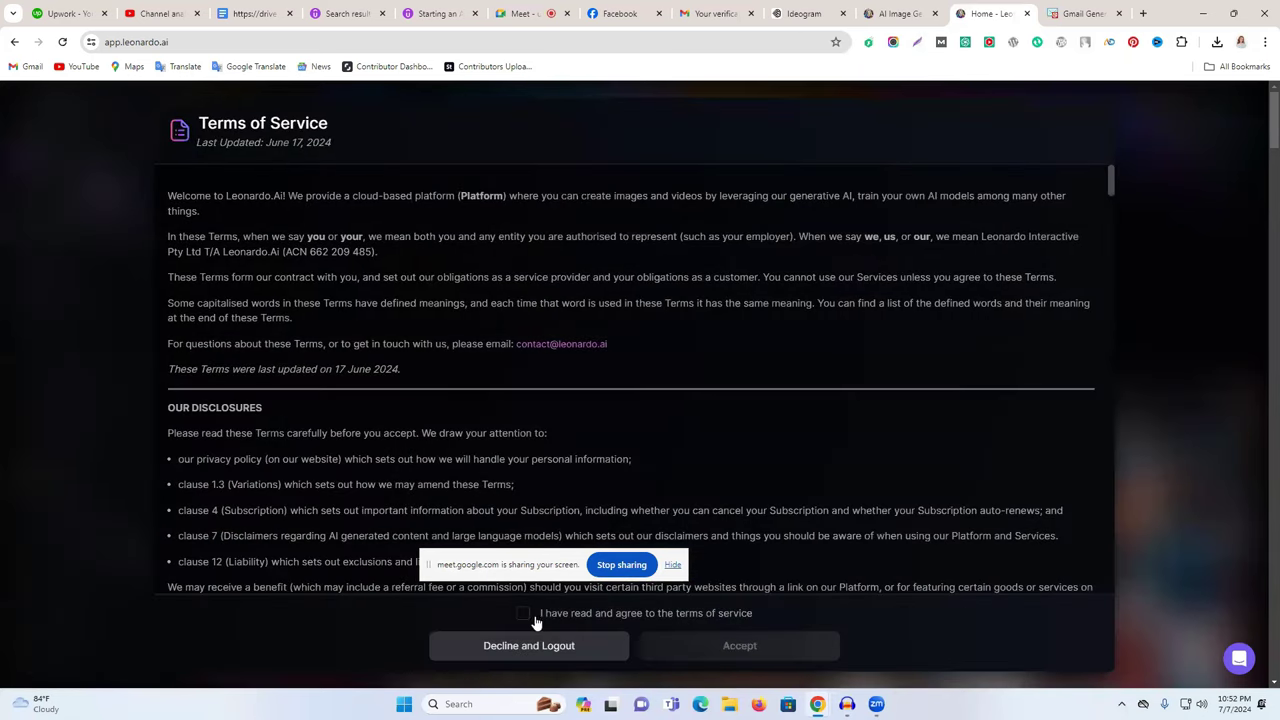
left_click(698, 618)
left_click(785, 645)
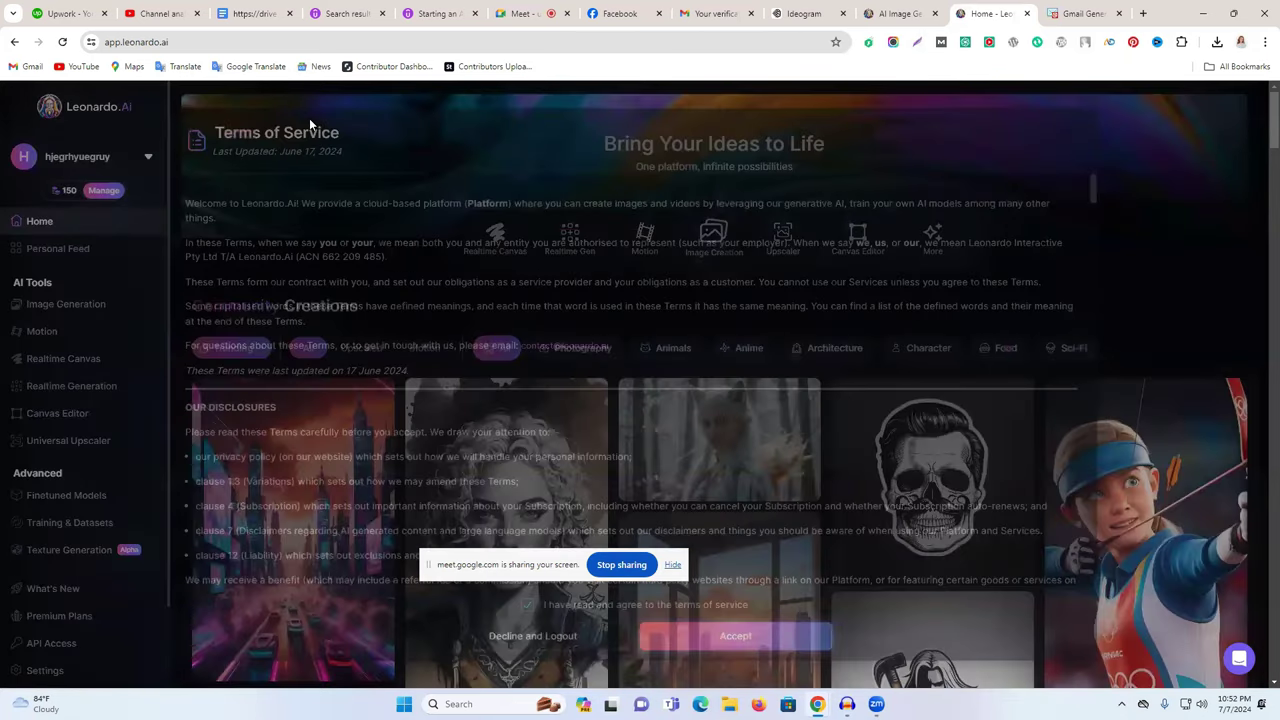
Review the Gmail alias list and clear the previously selected alias.
mouse_move(77, 197)
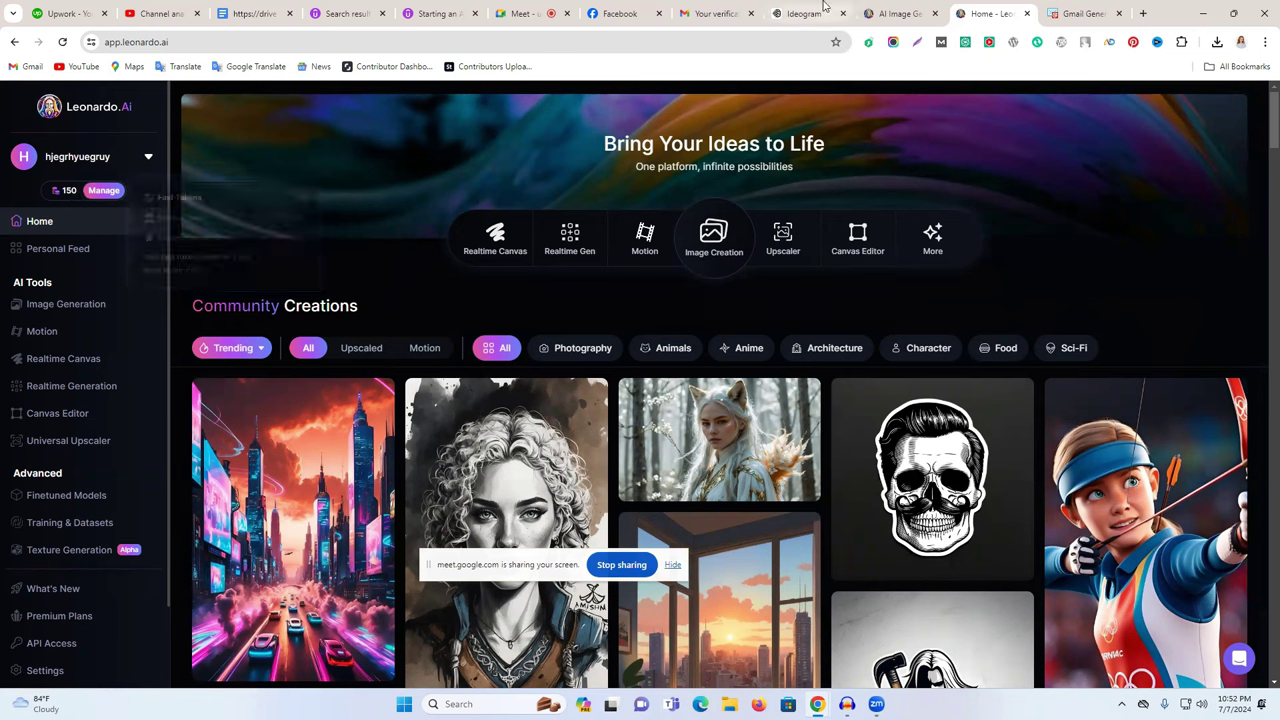
left_click(893, 13)
left_click(975, 12)
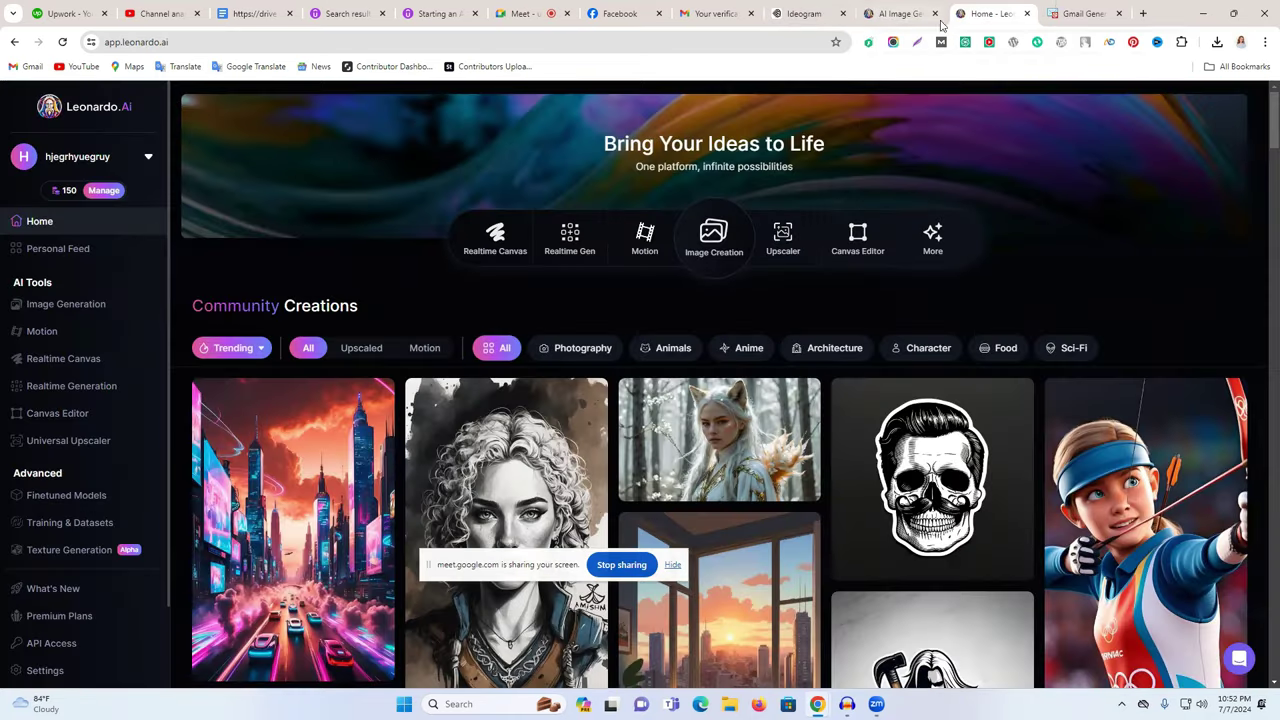
left_click(1085, 13)
scroll(460, 430, "up", 1)
scroll(460, 430, "down", 1)
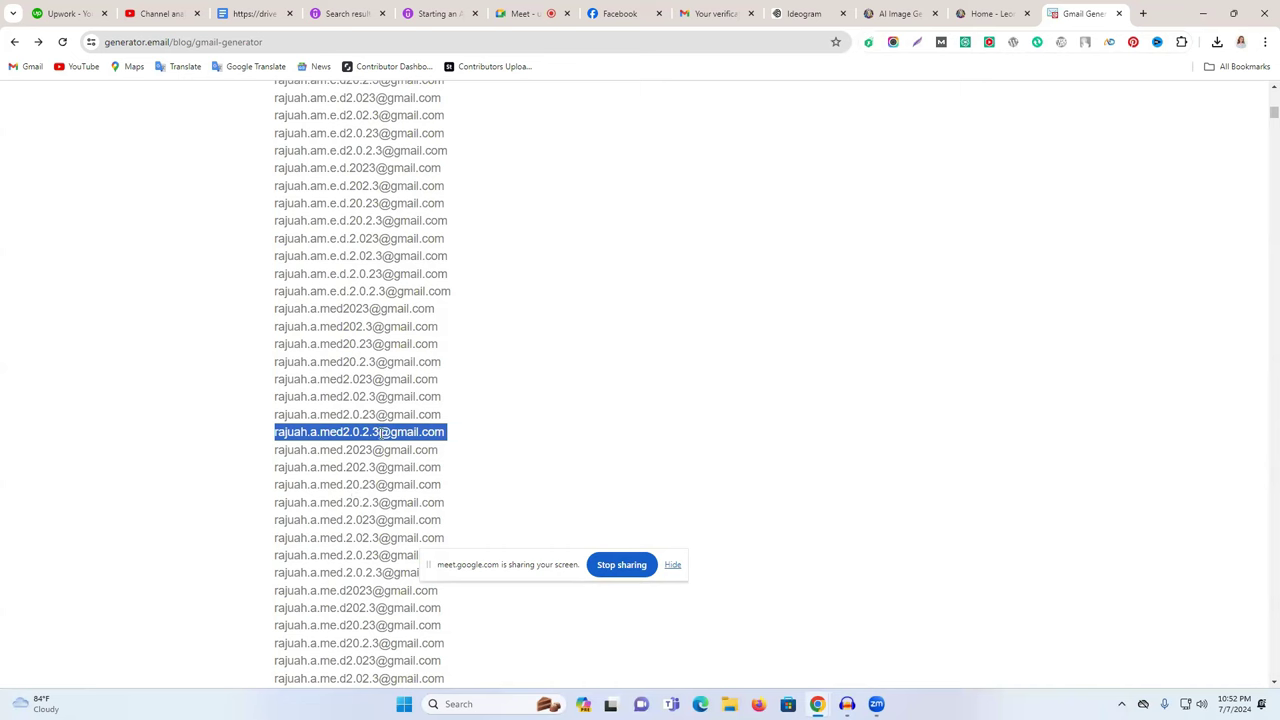
left_click(383, 432)
scroll(385, 438, "up", 10)
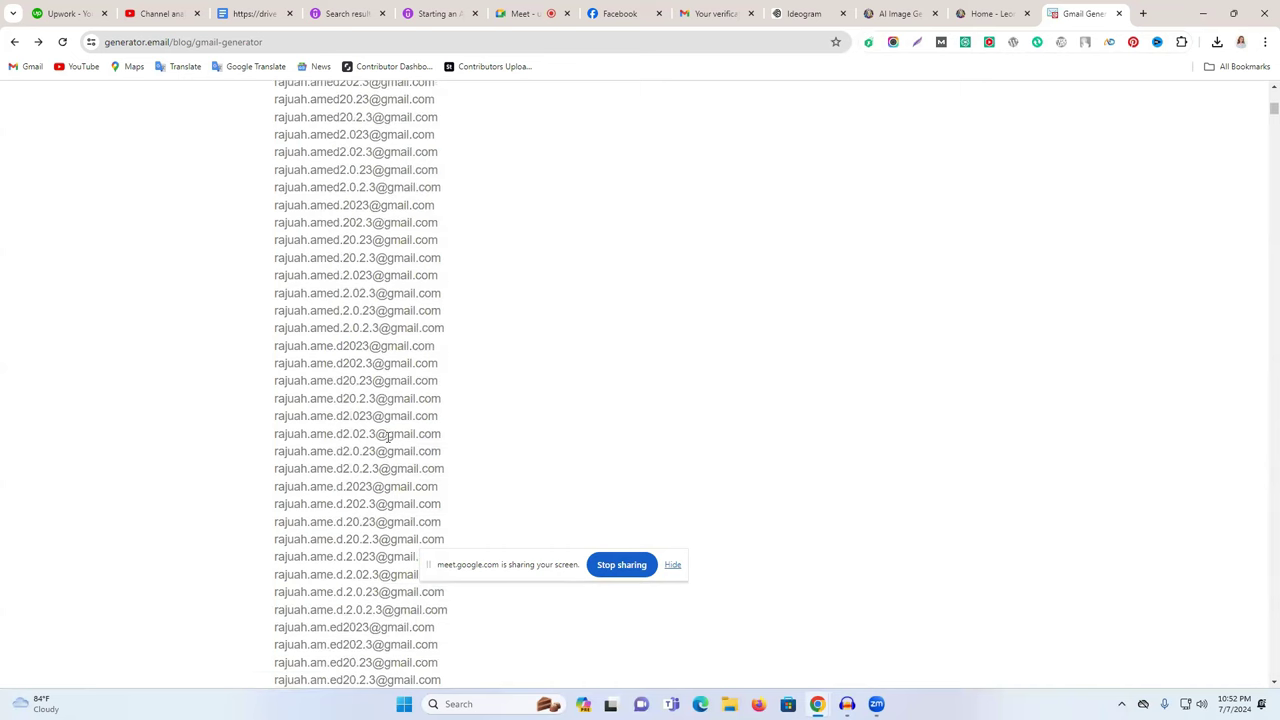
scroll(388, 444, "up", 15)
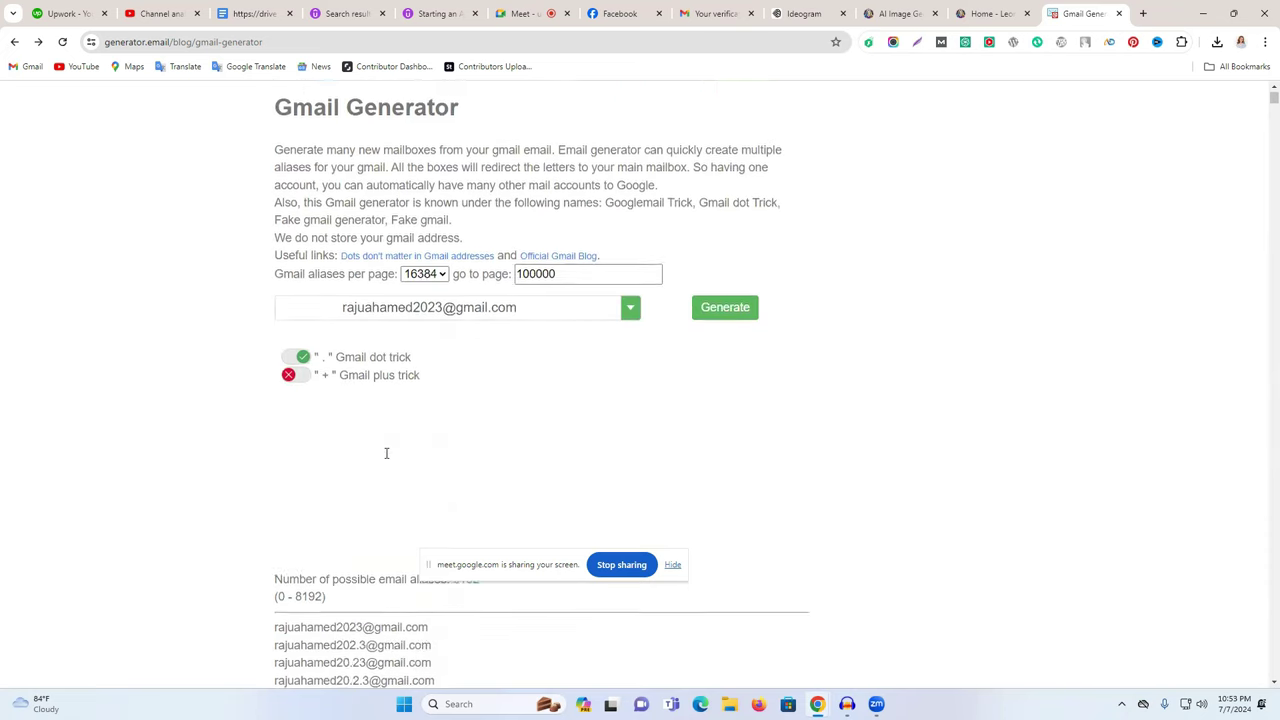
Return to the Leonardo.Ai home tab and open the username account menu.
left_click(972, 8)
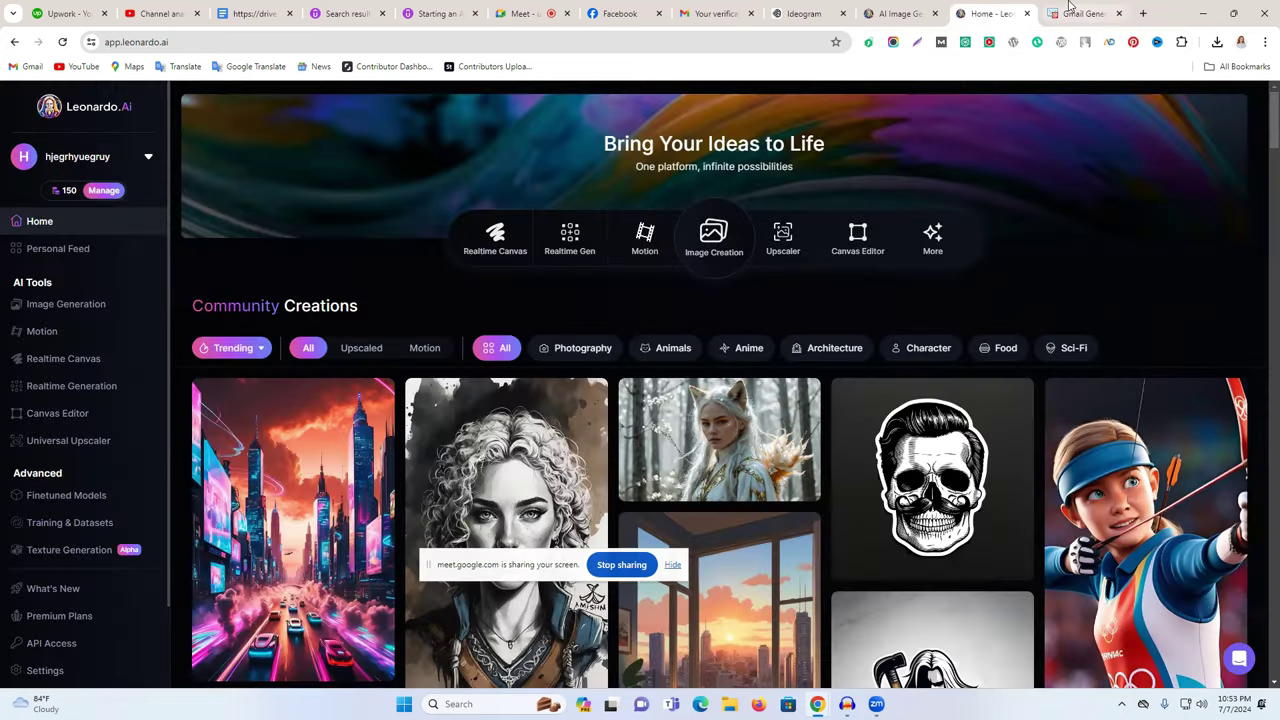
left_click(1070, 8)
left_click(998, 13)
left_click(1070, 8)
left_click(995, 13)
left_click(1075, 18)
left_click(995, 14)
left_click(1062, 12)
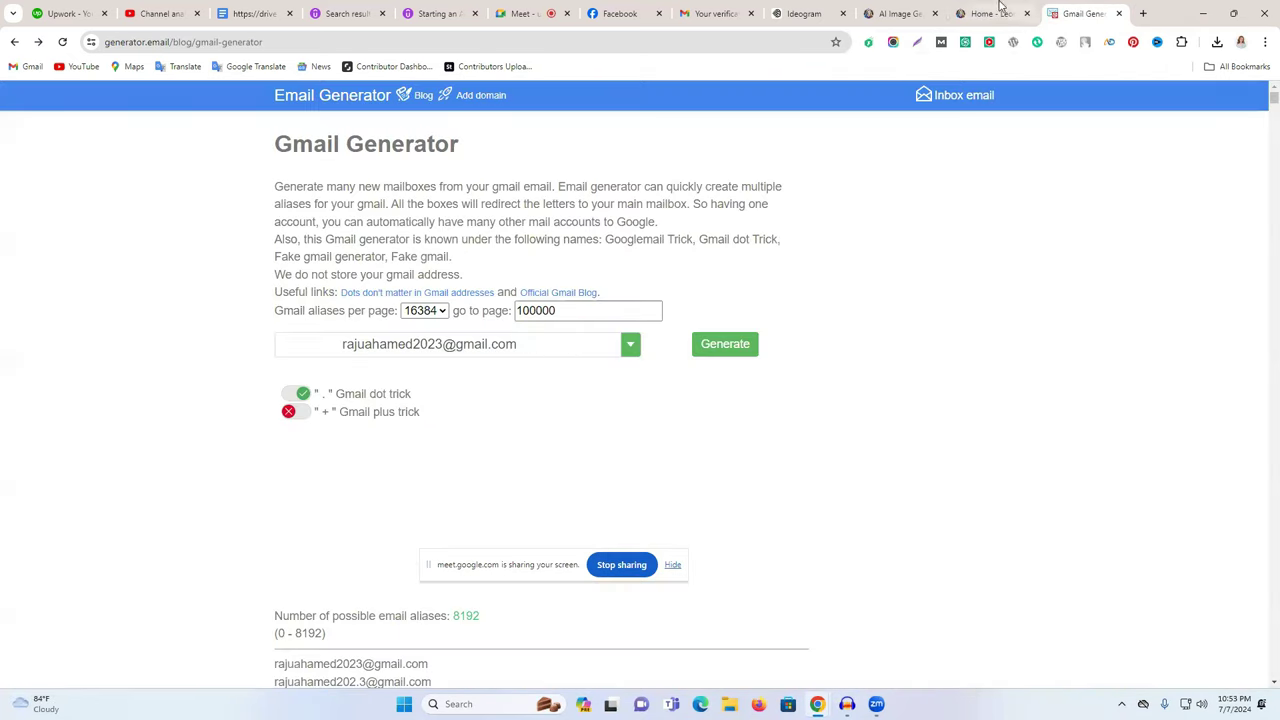
left_click(995, 13)
left_click(148, 156)
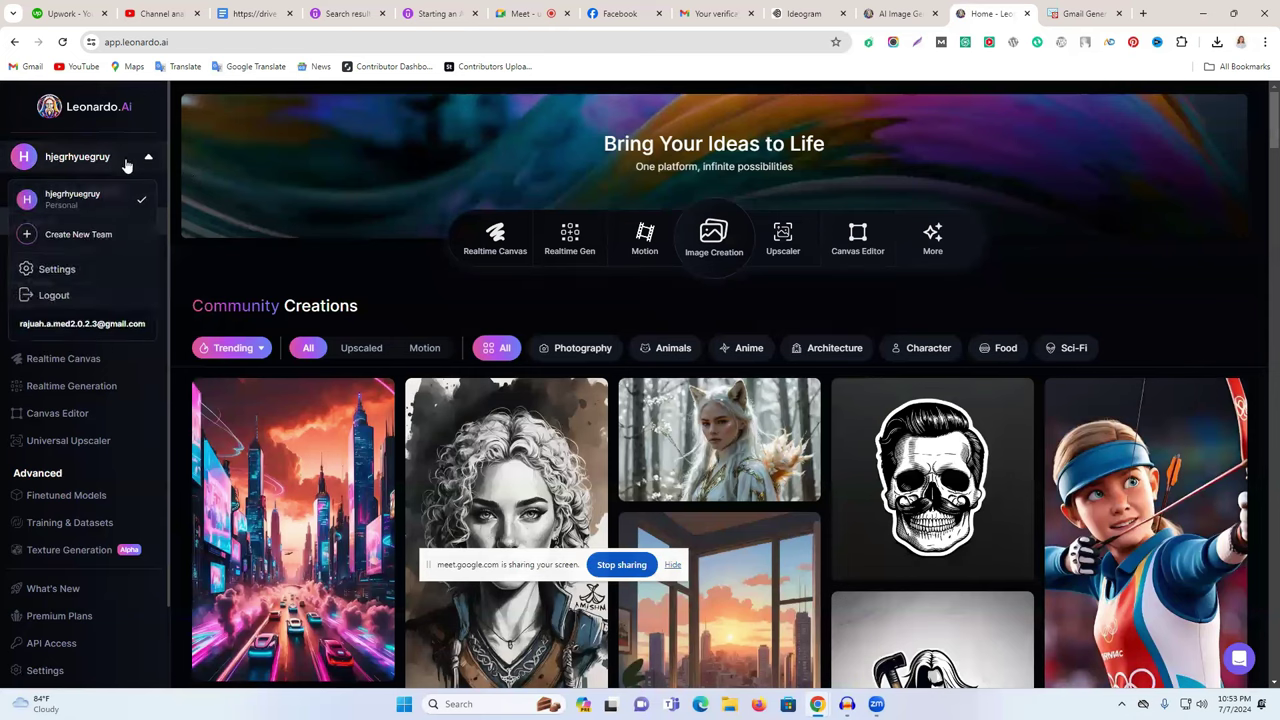
Log out, open the sign-up form, and pick the next unused Gmail dot alias.
left_click(55, 297)
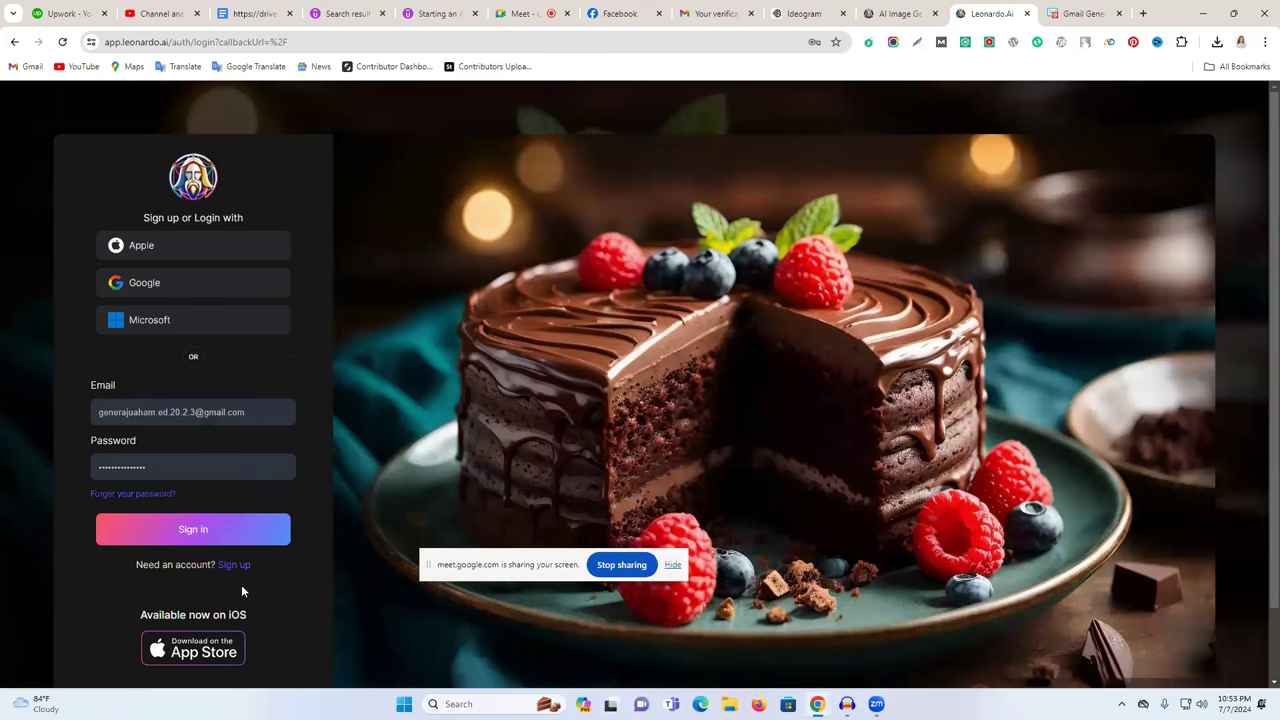
left_click(234, 565)
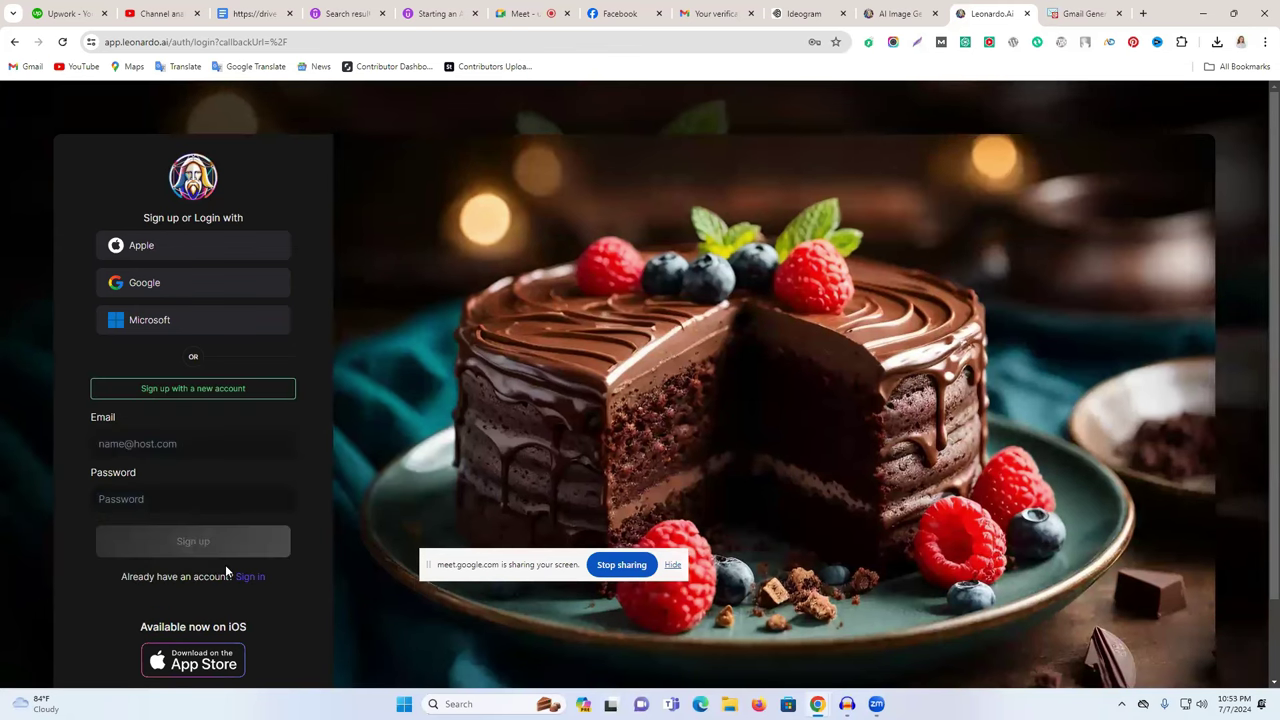
key("ctrl+Tab")
scroll(389, 510, "down", 6)
scroll(389, 503, "down", 10)
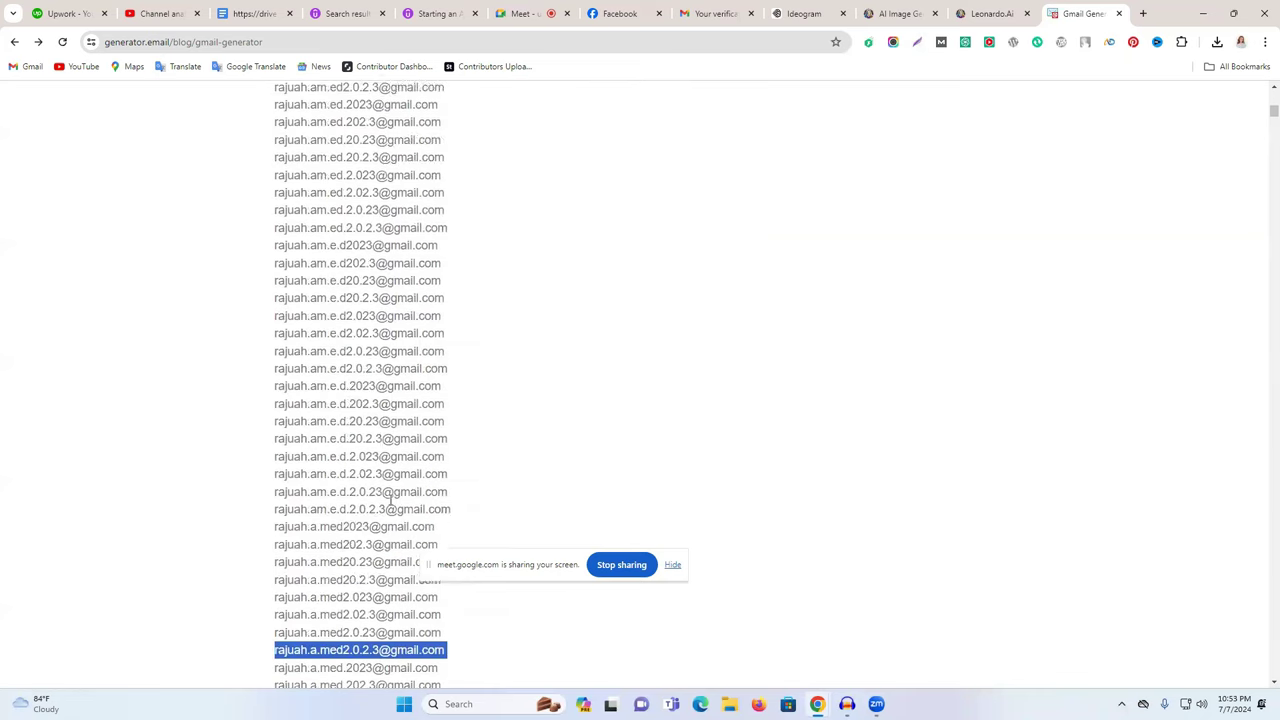
scroll(418, 500, "down", 5)
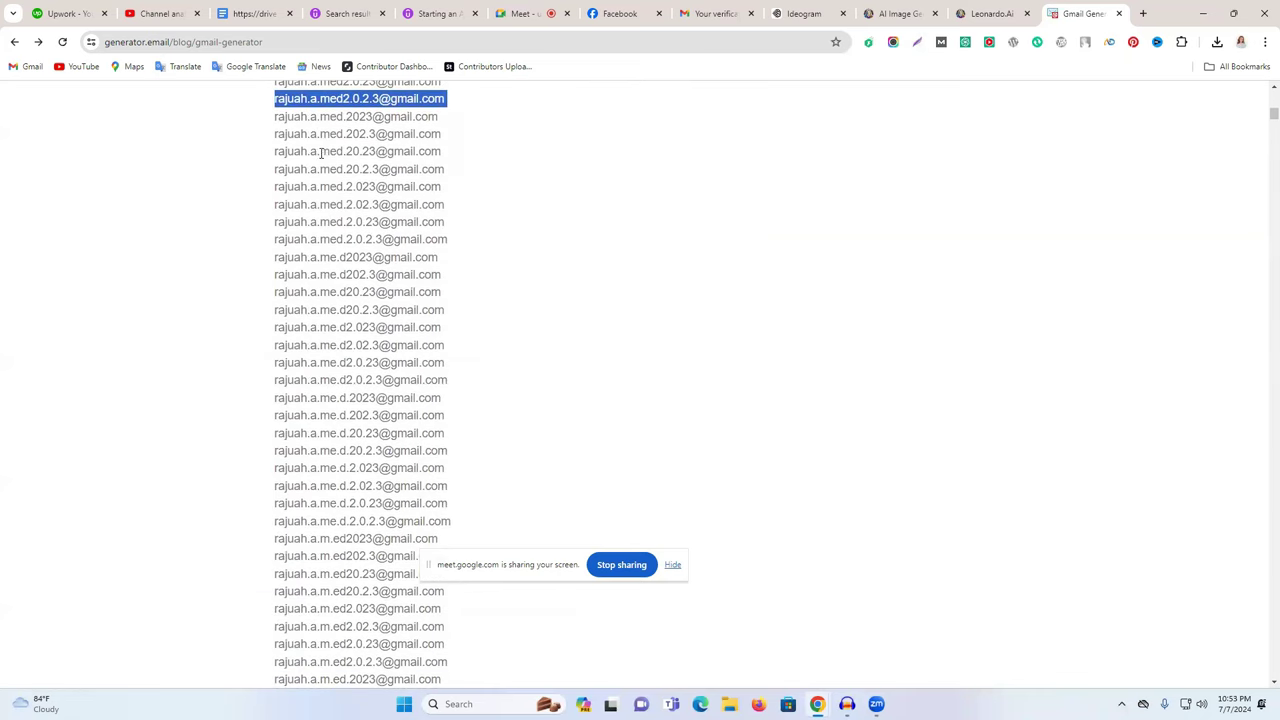
left_click(321, 152)
key("ctrl+c")
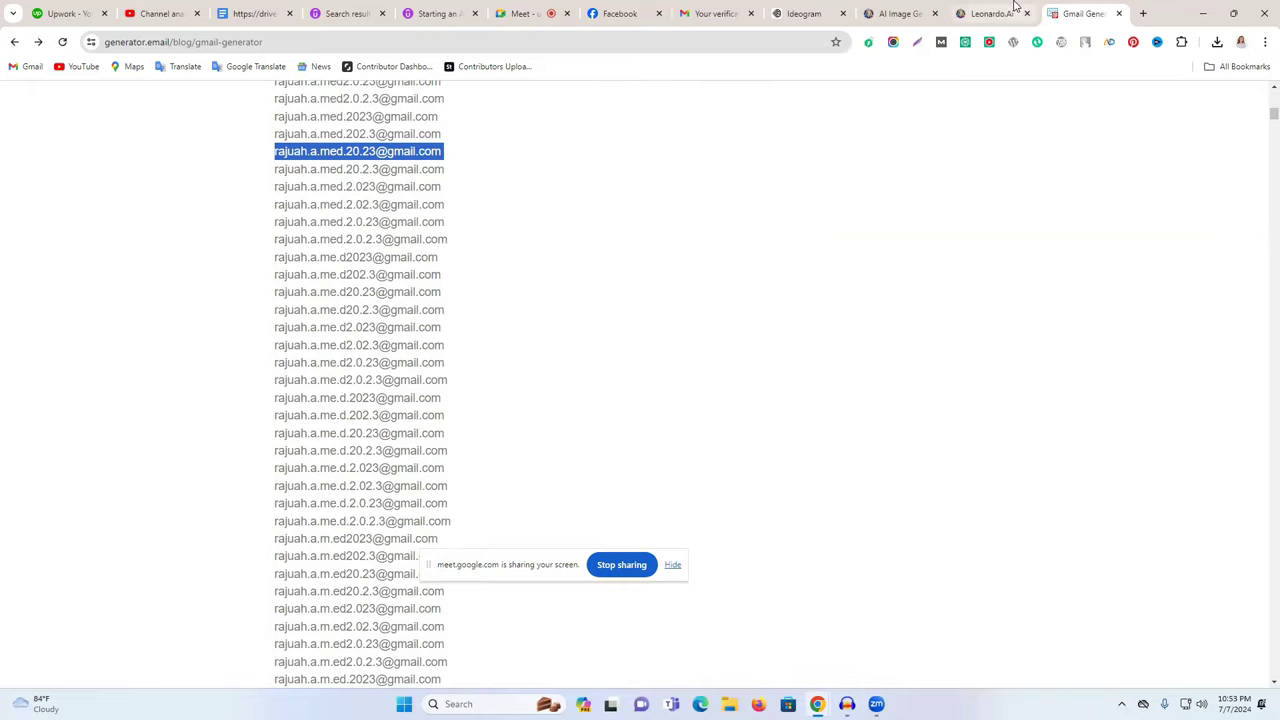
Sign up with the pasted alias and the saved password.
left_click(1016, 12)
left_click(153, 451)
key("ctrl+v")
left_click(134, 482)
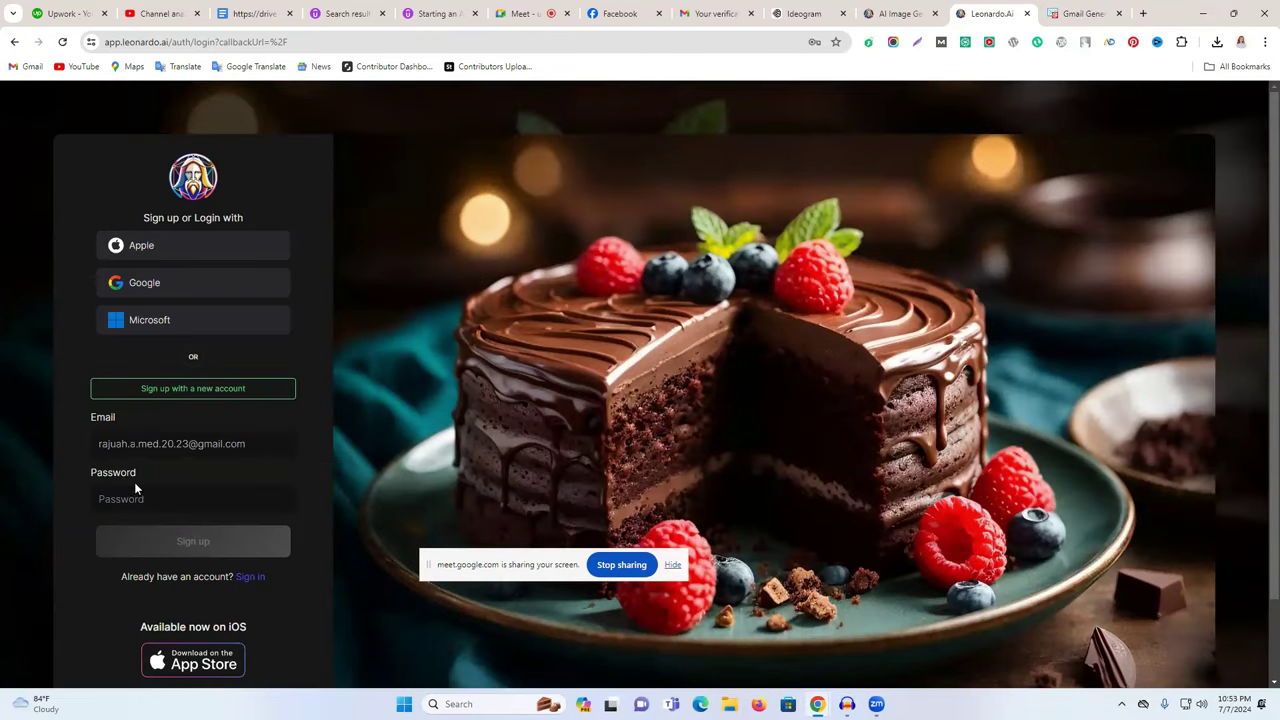
left_click(190, 533)
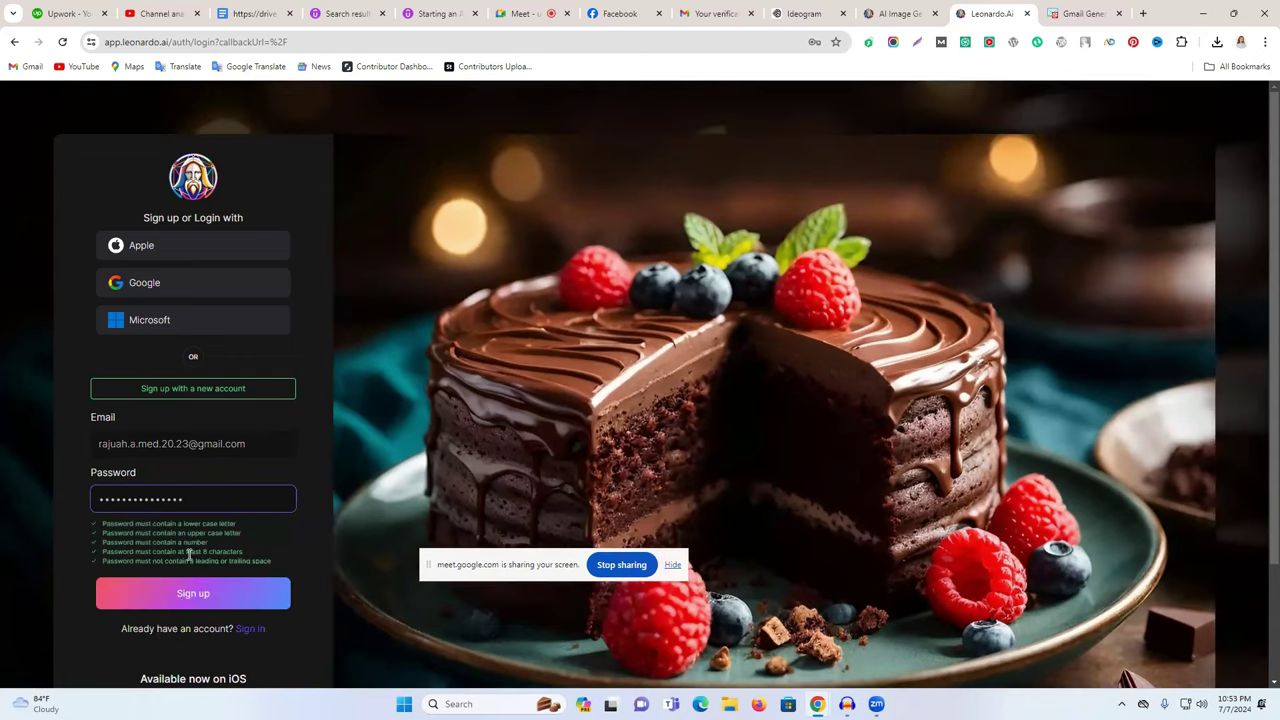
left_click(193, 590)
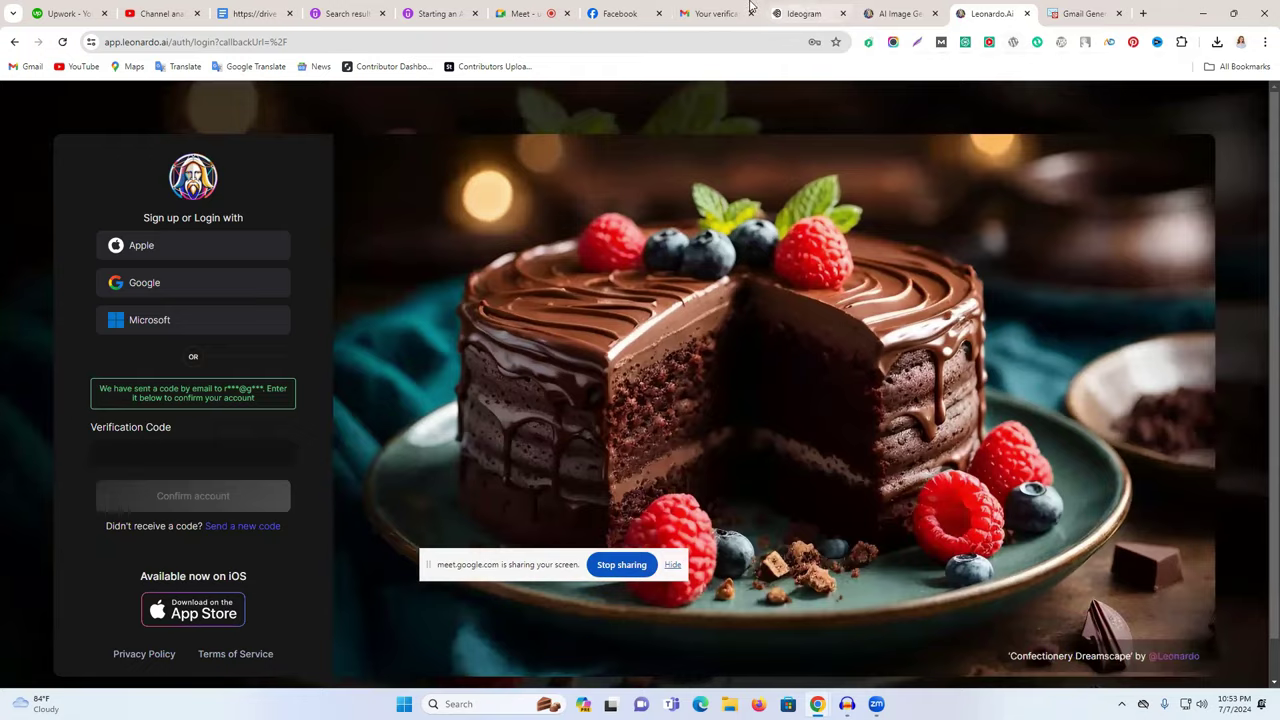
Copy the code from the newest Leonardo verification email in Gmail.
left_click(715, 13)
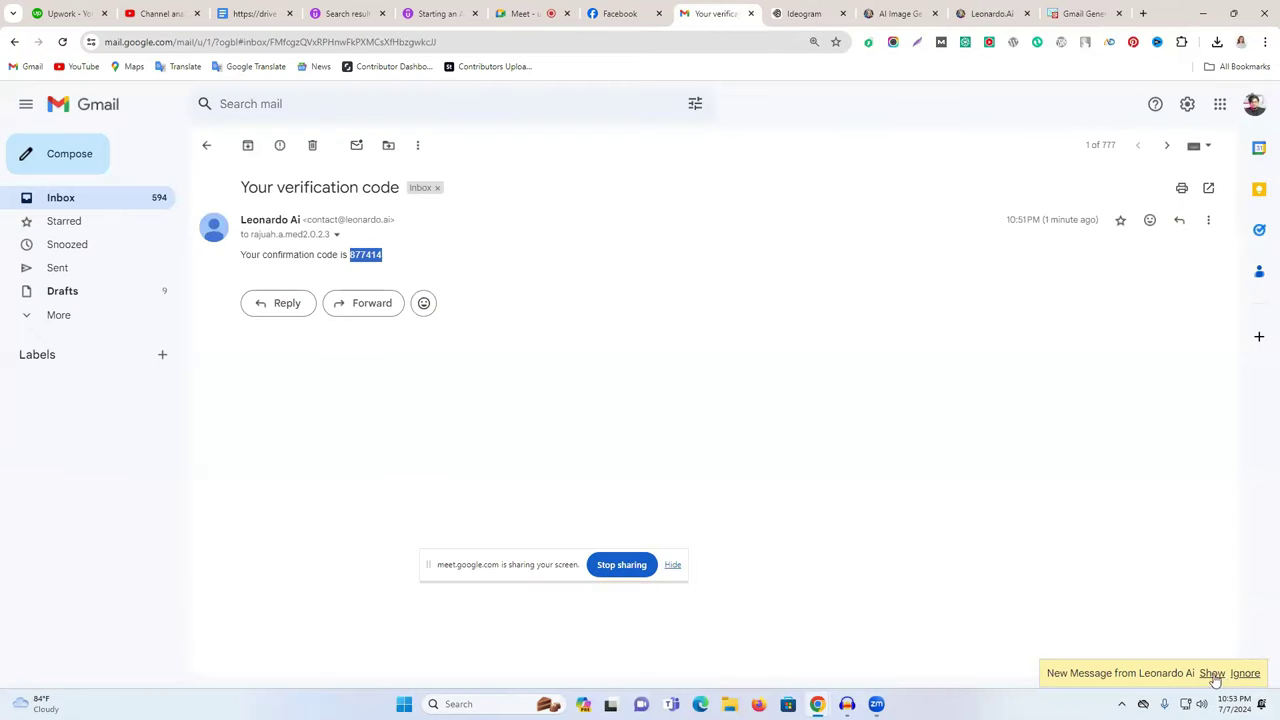
left_click(1212, 673)
double_click(375, 334)
key("ctrl+c")
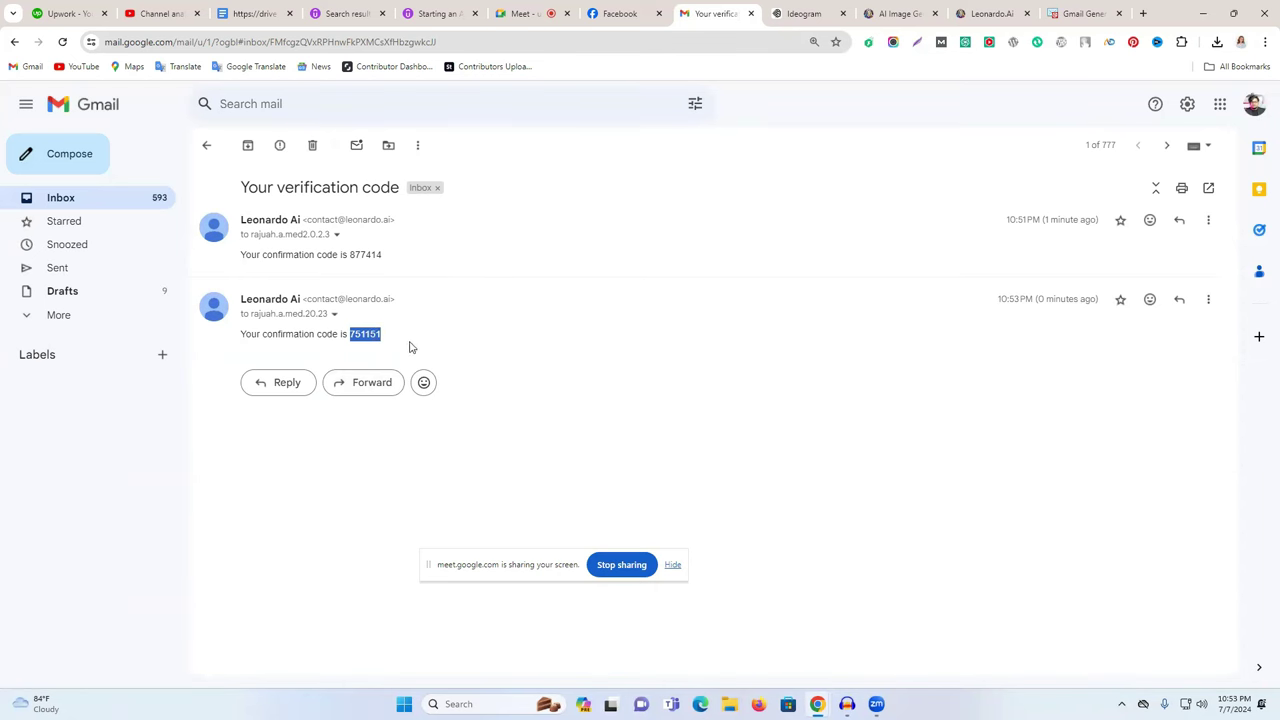
key("ctrl+9")
Paste the code into Leonardo.Ai's verification field and confirm the account.
left_click(975, 13)
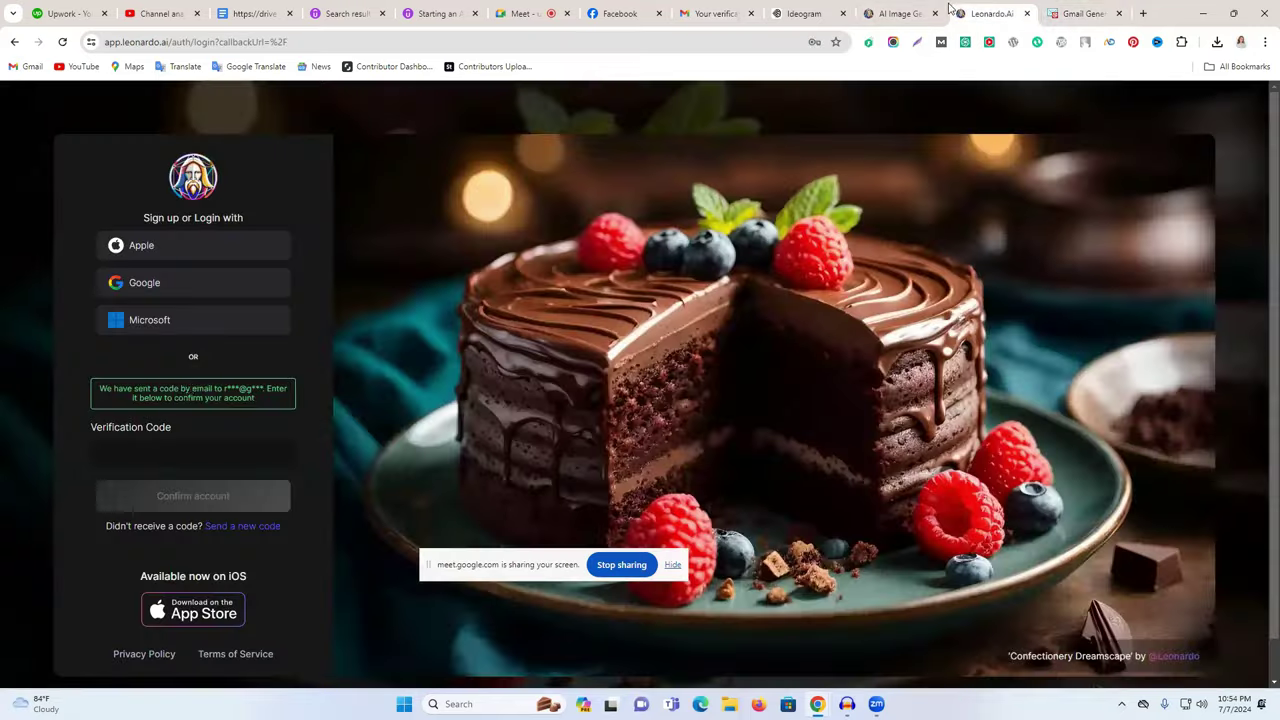
left_click(150, 449)
key("ctrl+v")
left_click(212, 505)
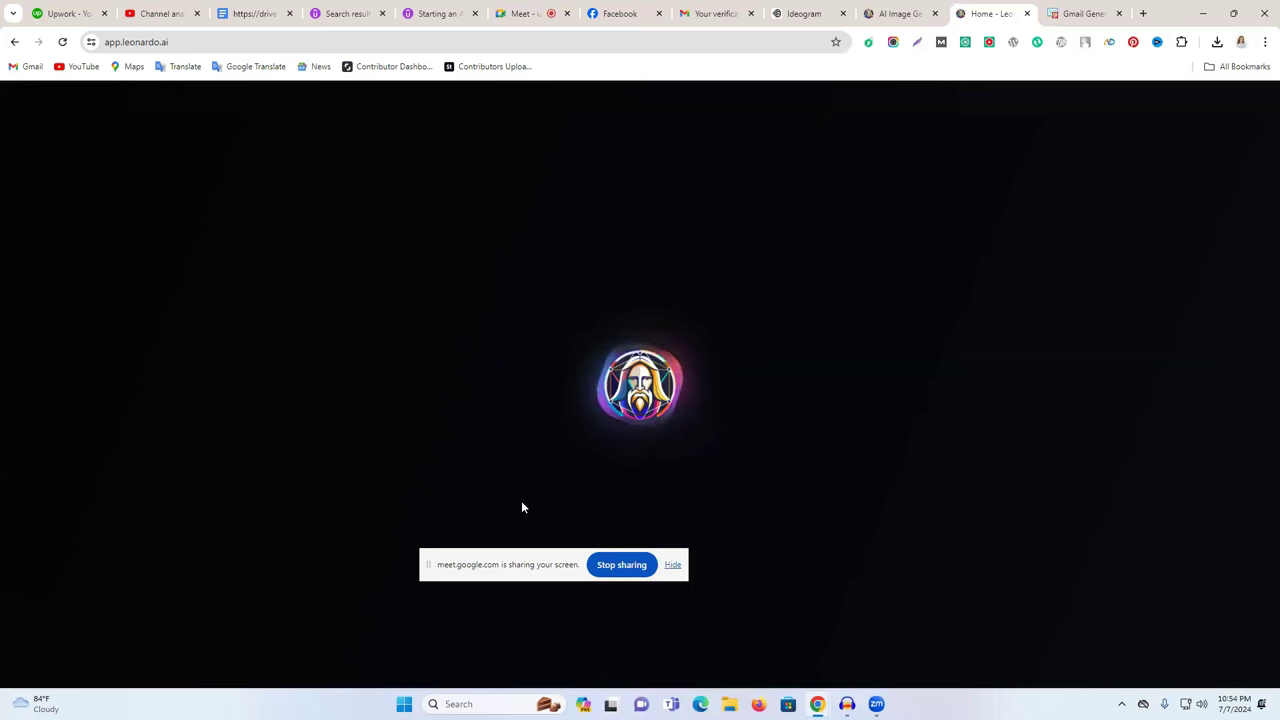
Enter and submit a username for the second account.
left_click(491, 285)
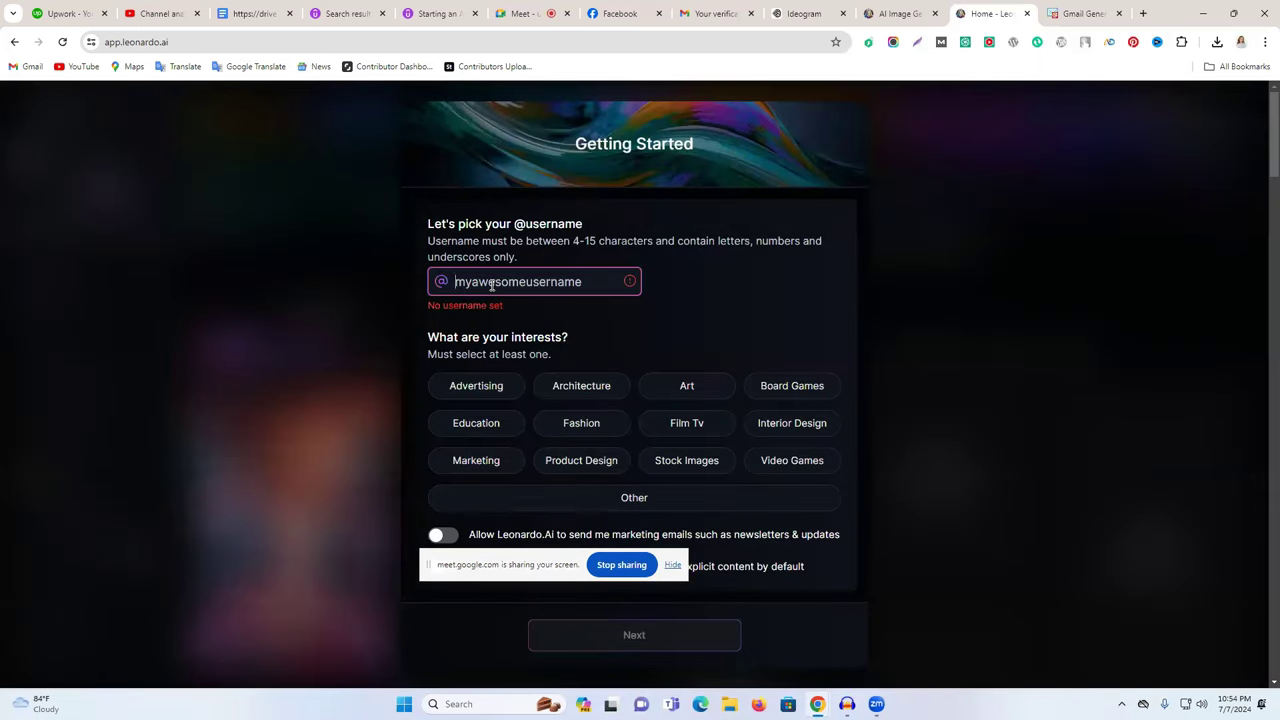
type("5")
key("ctrl+a")
type("gghghghgasd")
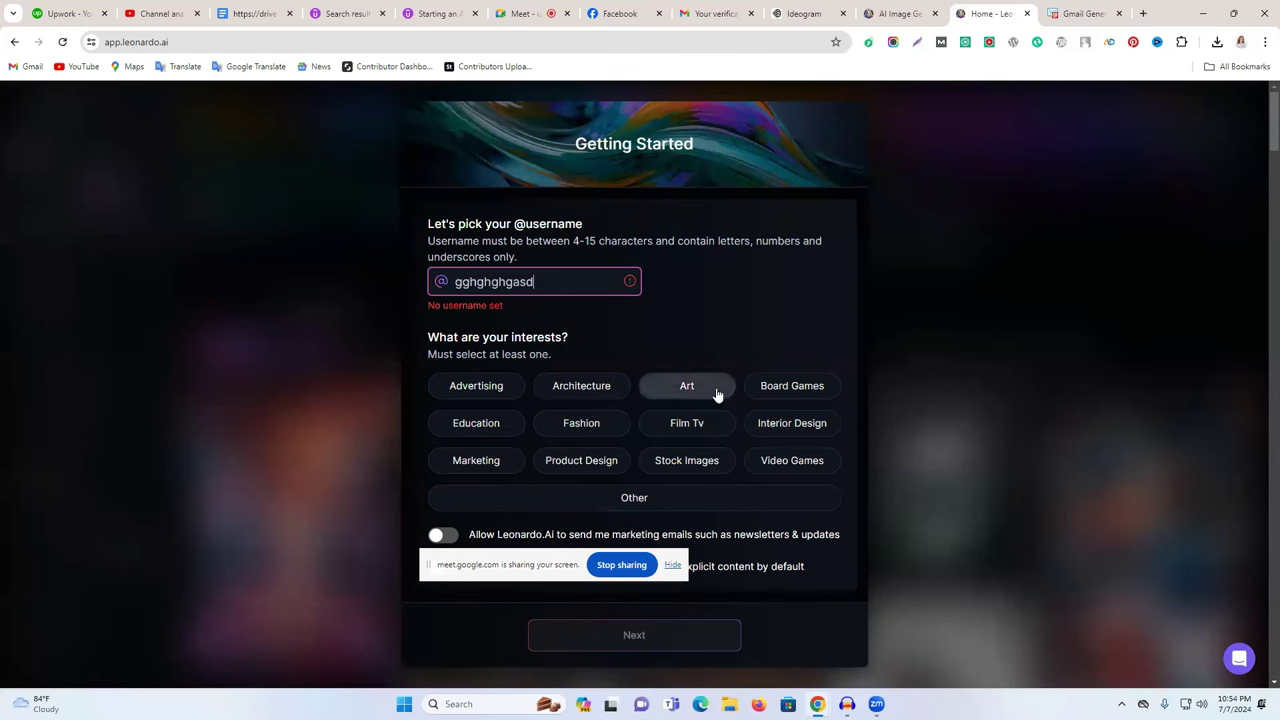
key("Return")
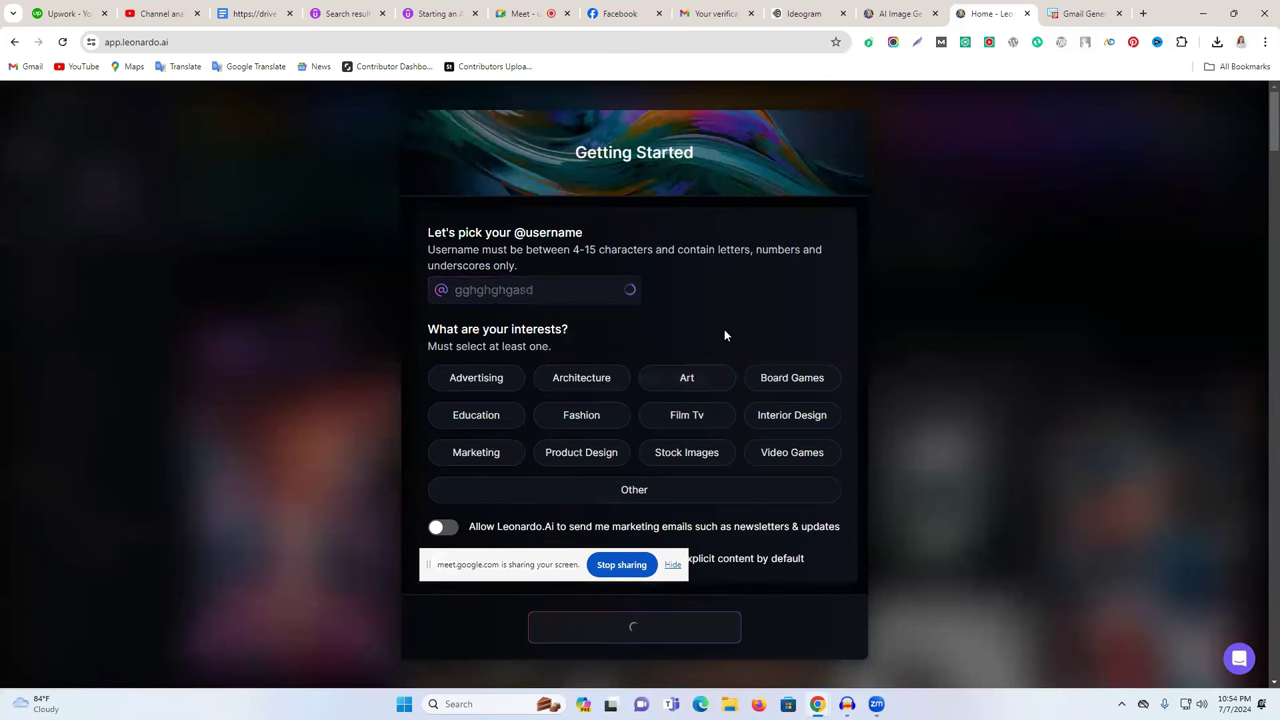
Pick Interior Design and Board Games interests and the Professional role, then accept the terms.
left_click(792, 423)
left_click(789, 388)
left_click(716, 635)
left_click(711, 394)
left_click(732, 608)
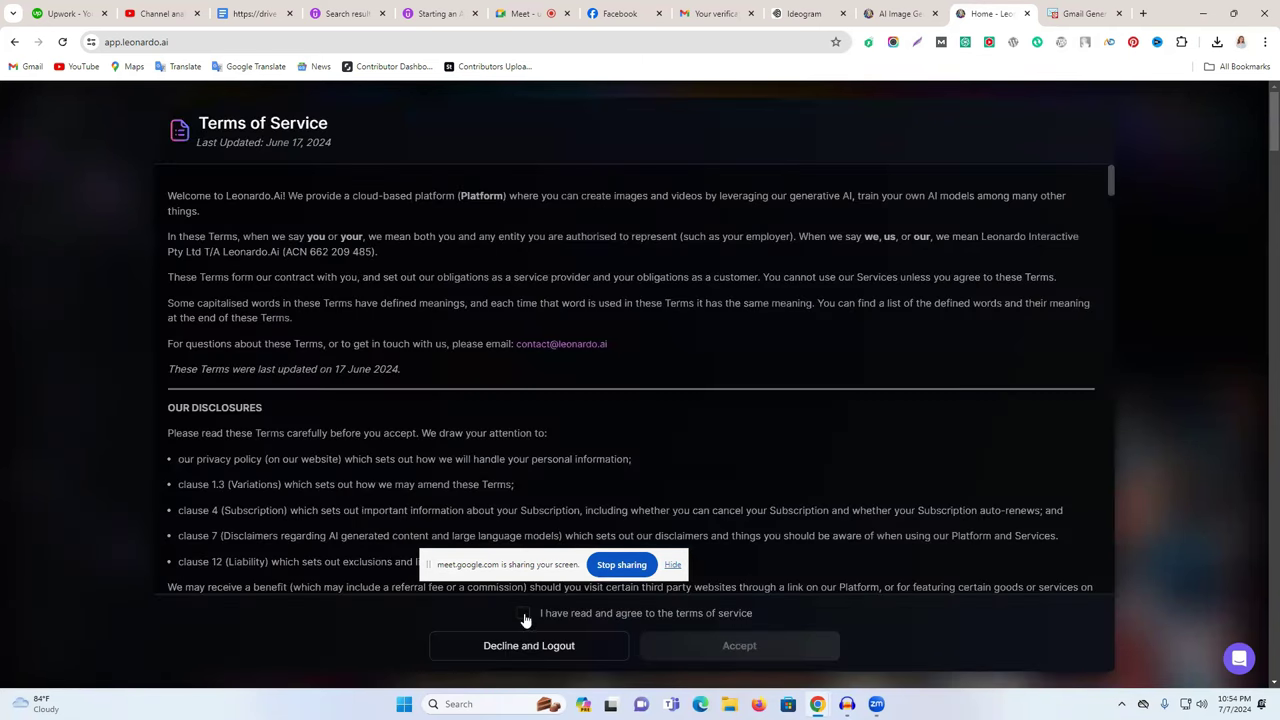
left_click(525, 616)
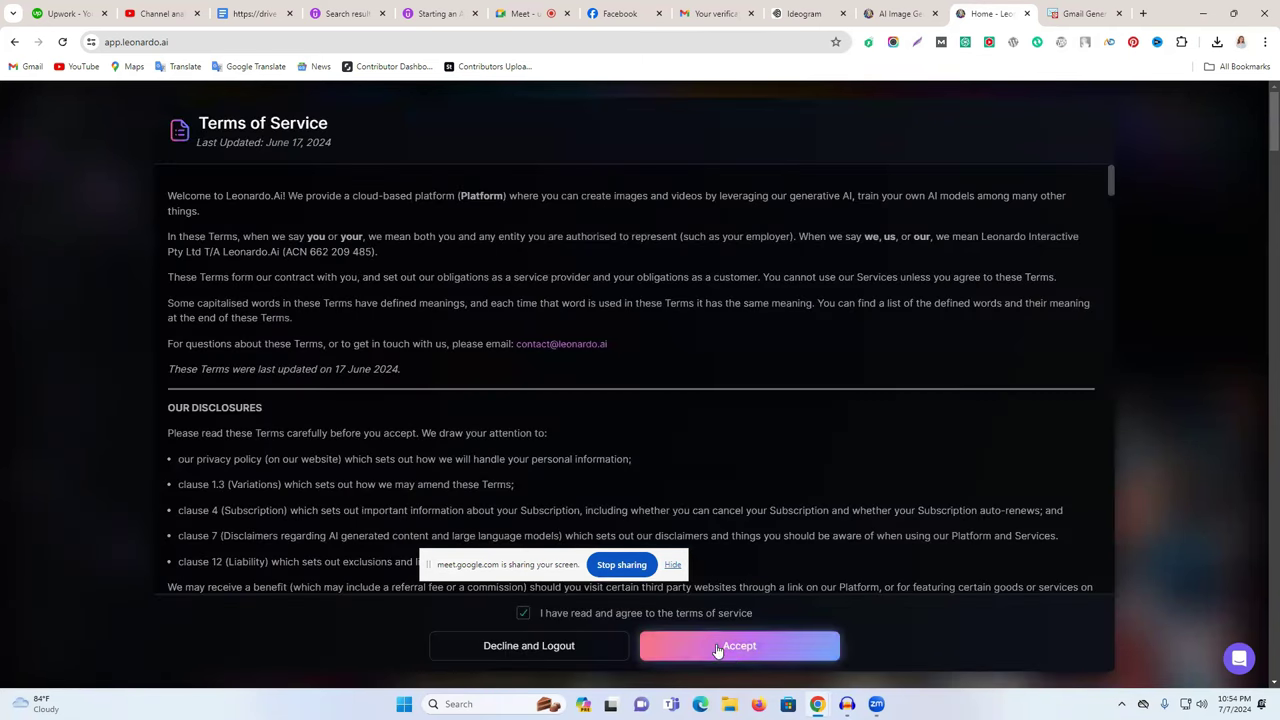
left_click(738, 652)
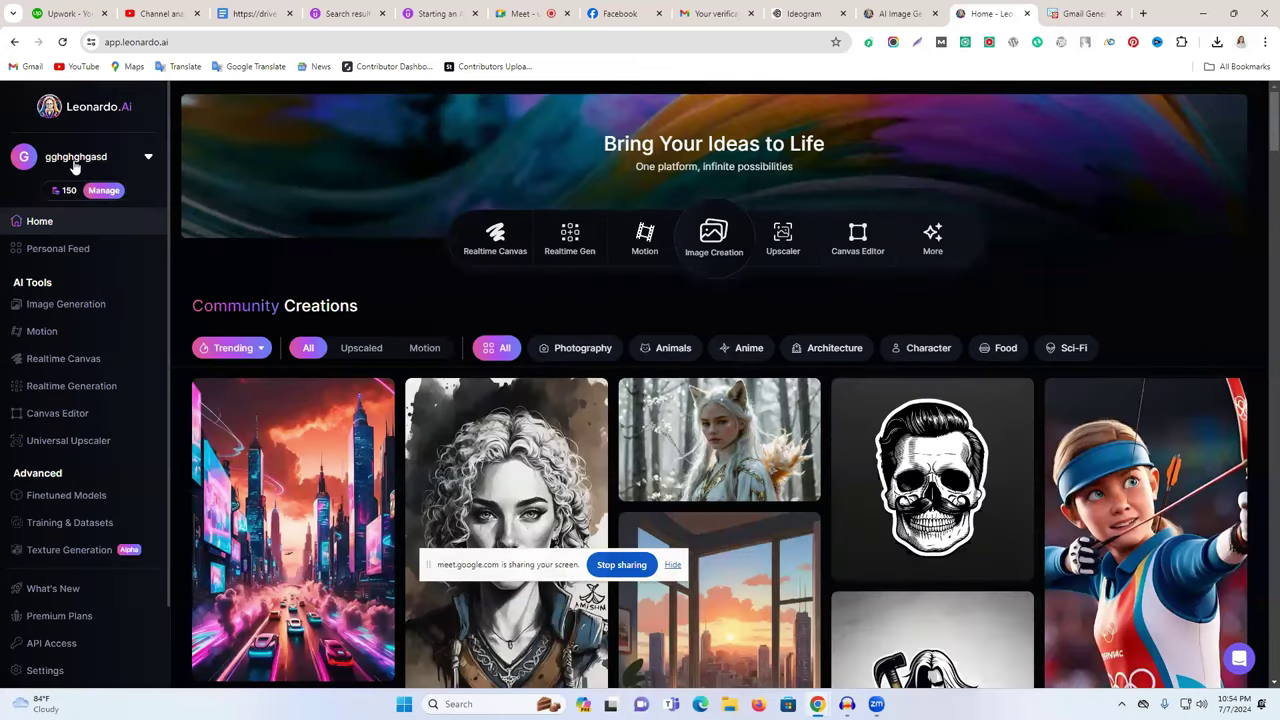
Glance at the account menu, then go to Image Generation from the sidebar.
mouse_move(68, 200)
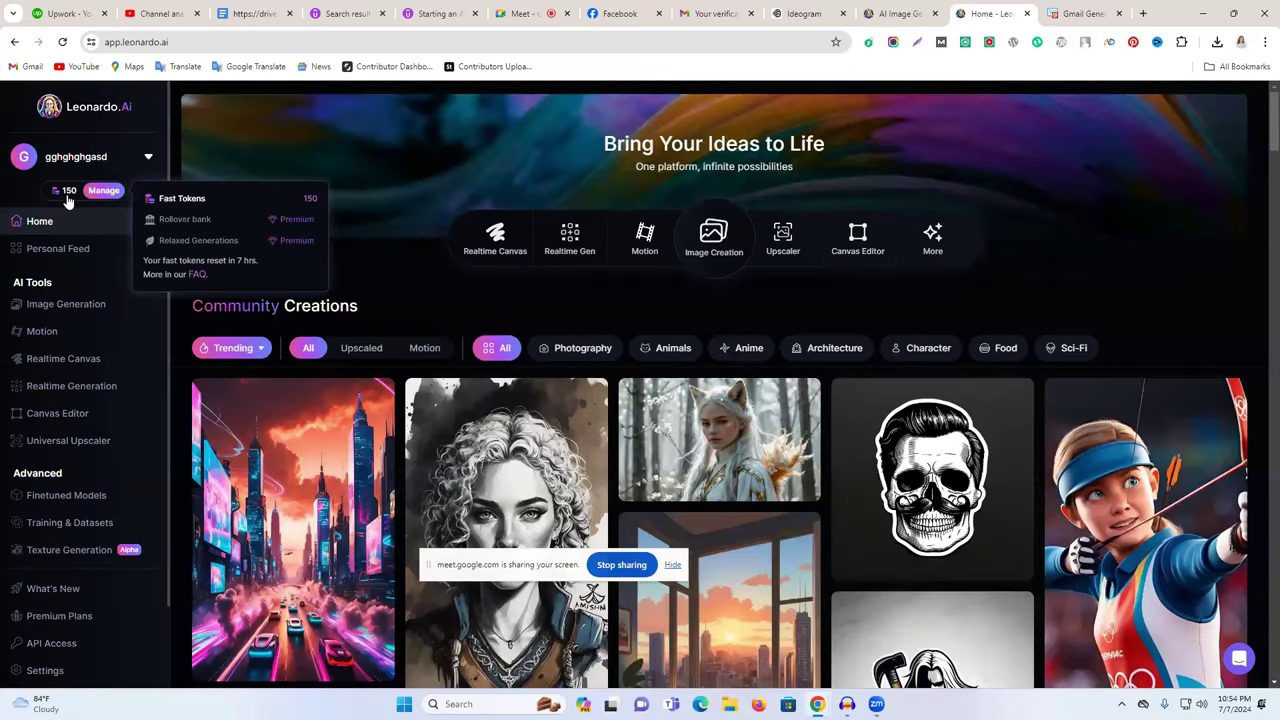
left_click(89, 176)
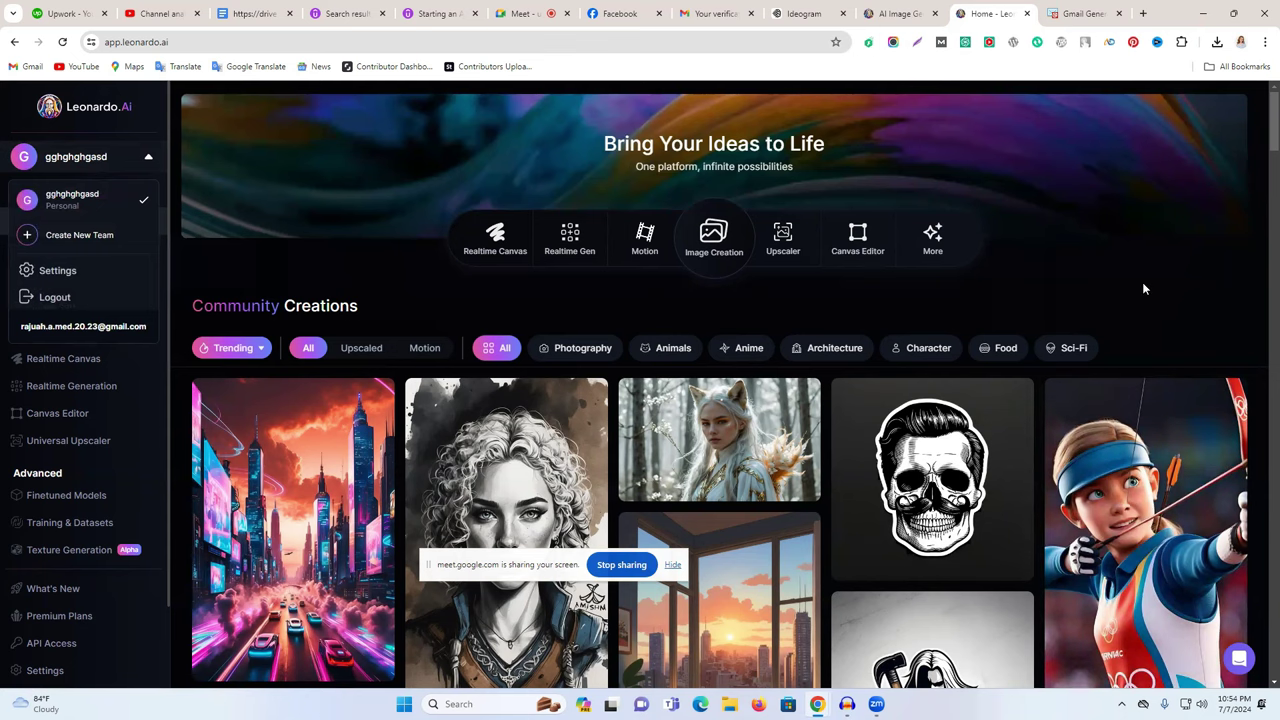
scroll(1144, 289, "down", 2)
scroll(1144, 289, "up", 2)
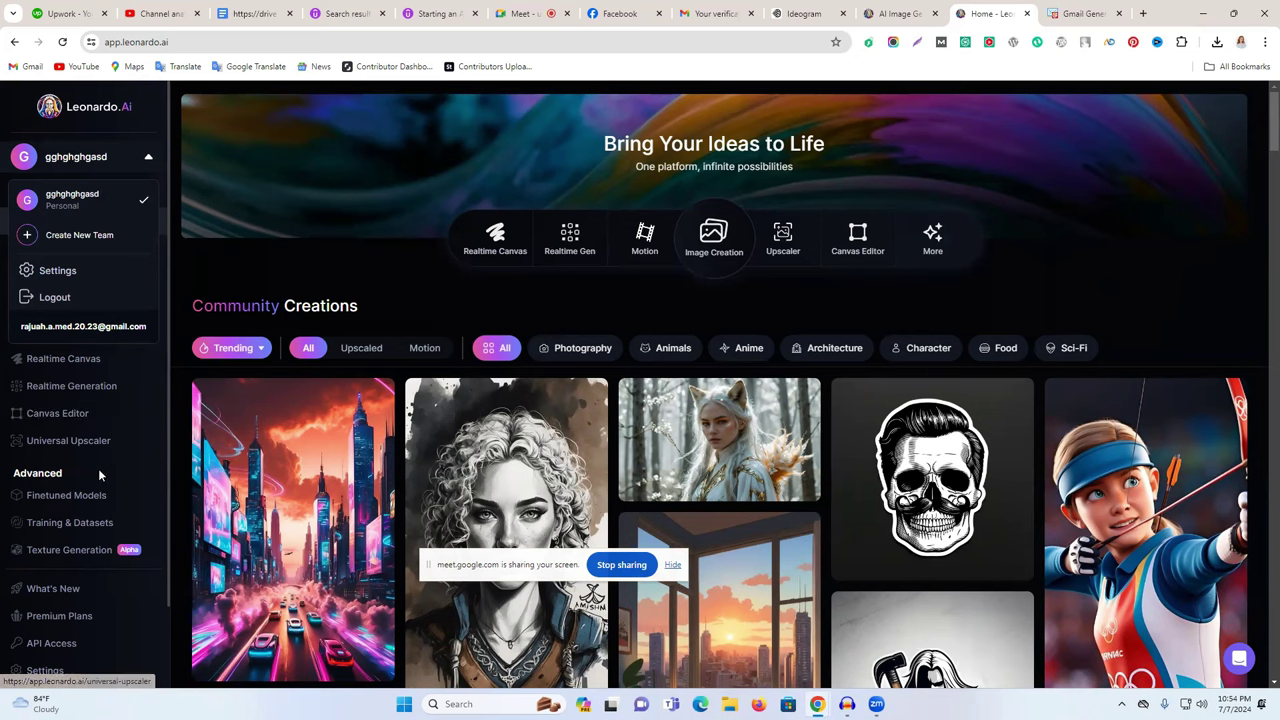
left_click(366, 253)
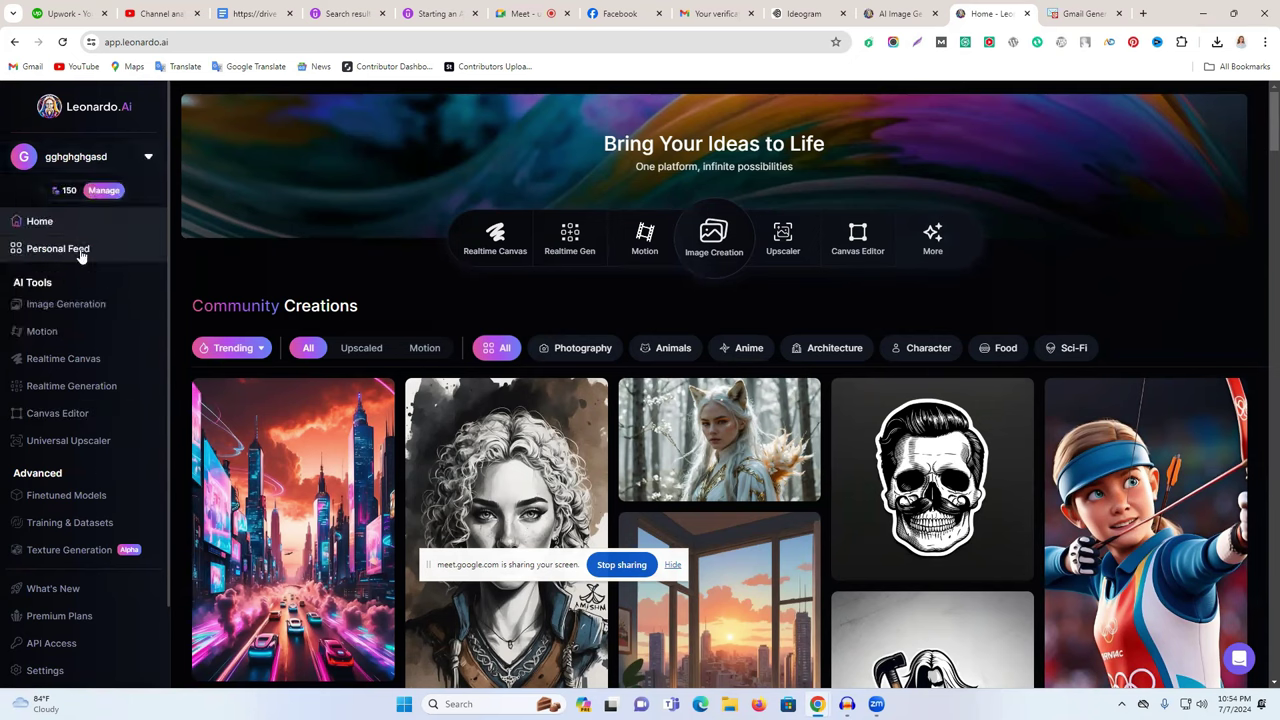
left_click(79, 309)
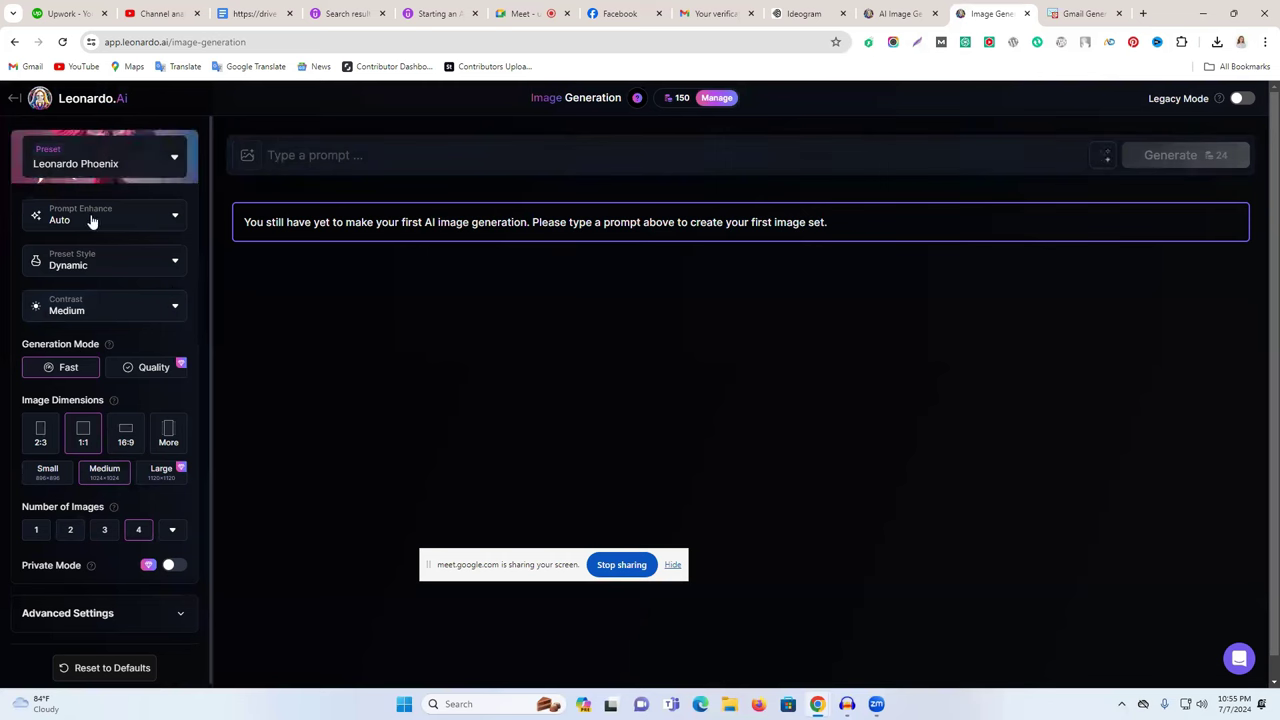
Look over the Prompt Enhance options and the platform presets panel, then close it.
left_click(69, 275)
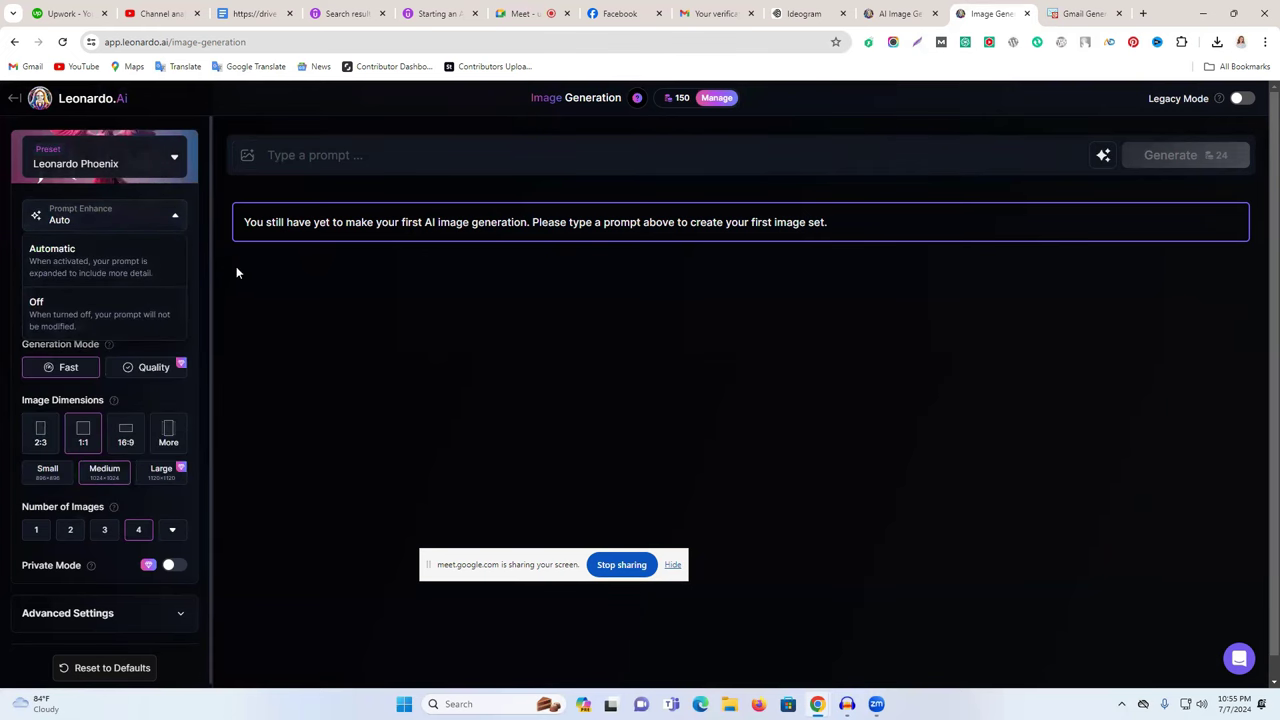
left_click(96, 166)
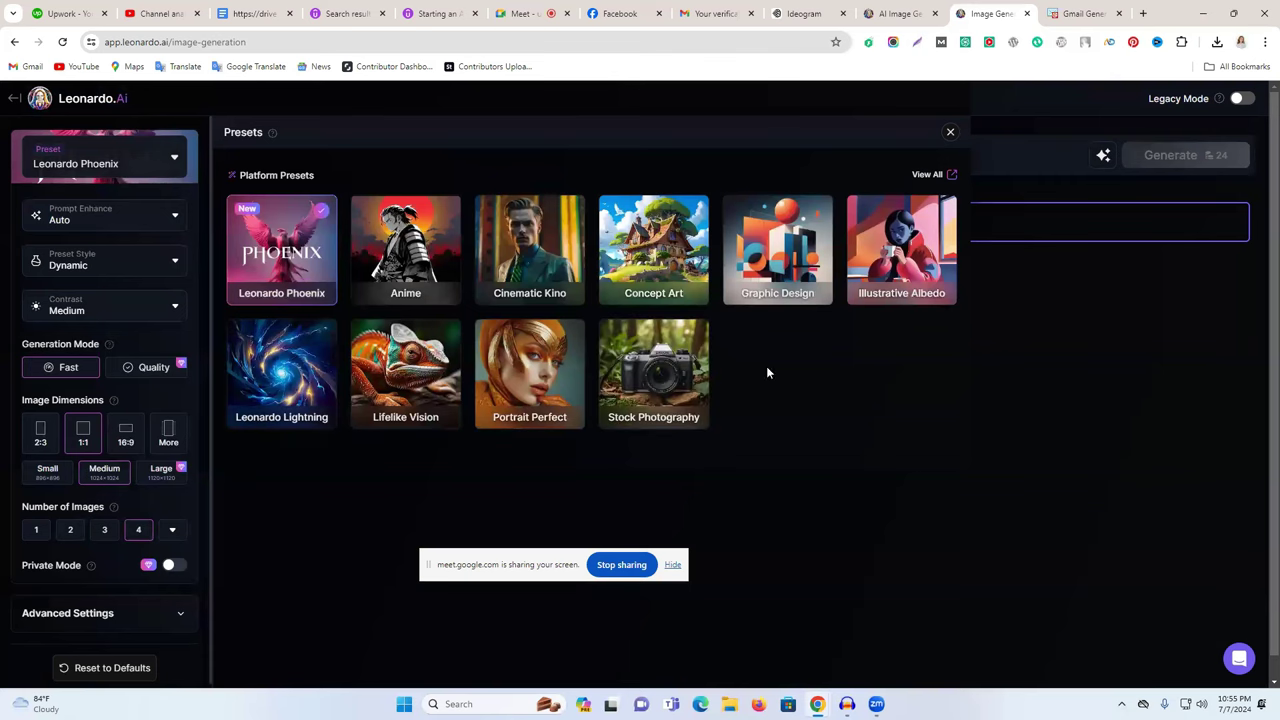
left_click(1049, 419)
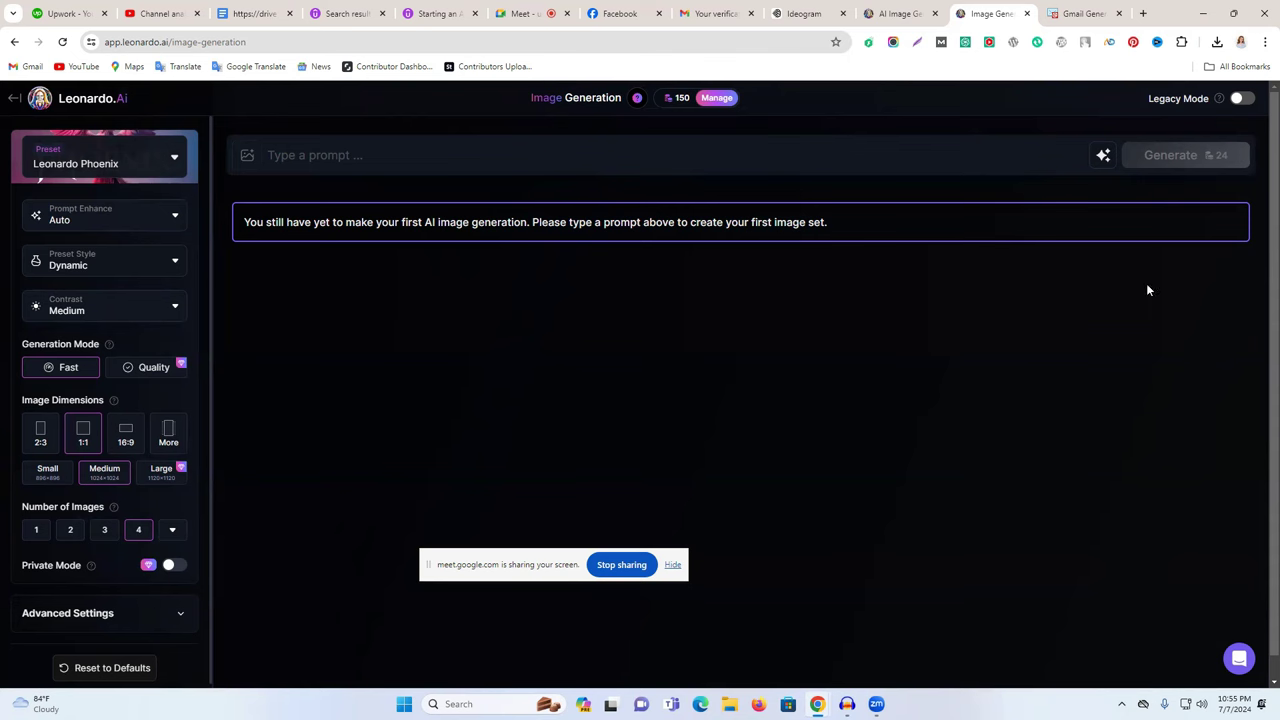
Turn on Legacy Mode and close the duplicate Leonardo homepage tab.
left_click(1241, 100)
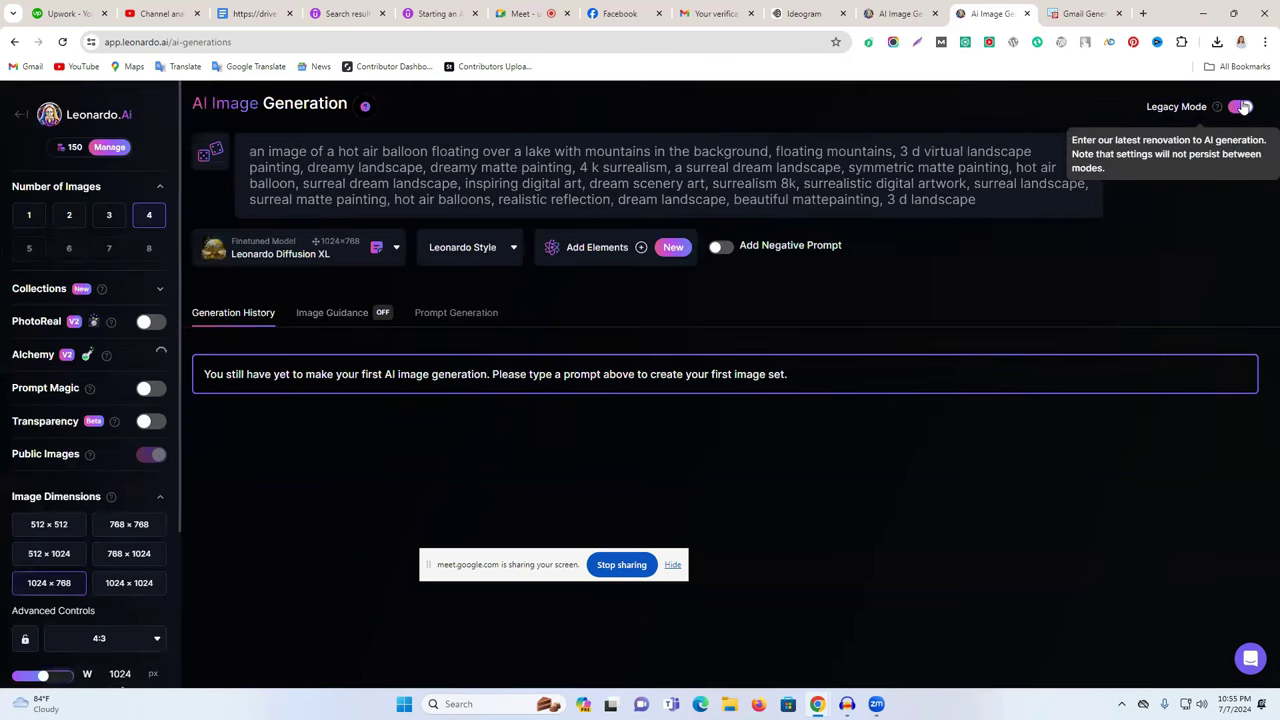
scroll(90, 350, "down", 3)
scroll(133, 467, "up", 3)
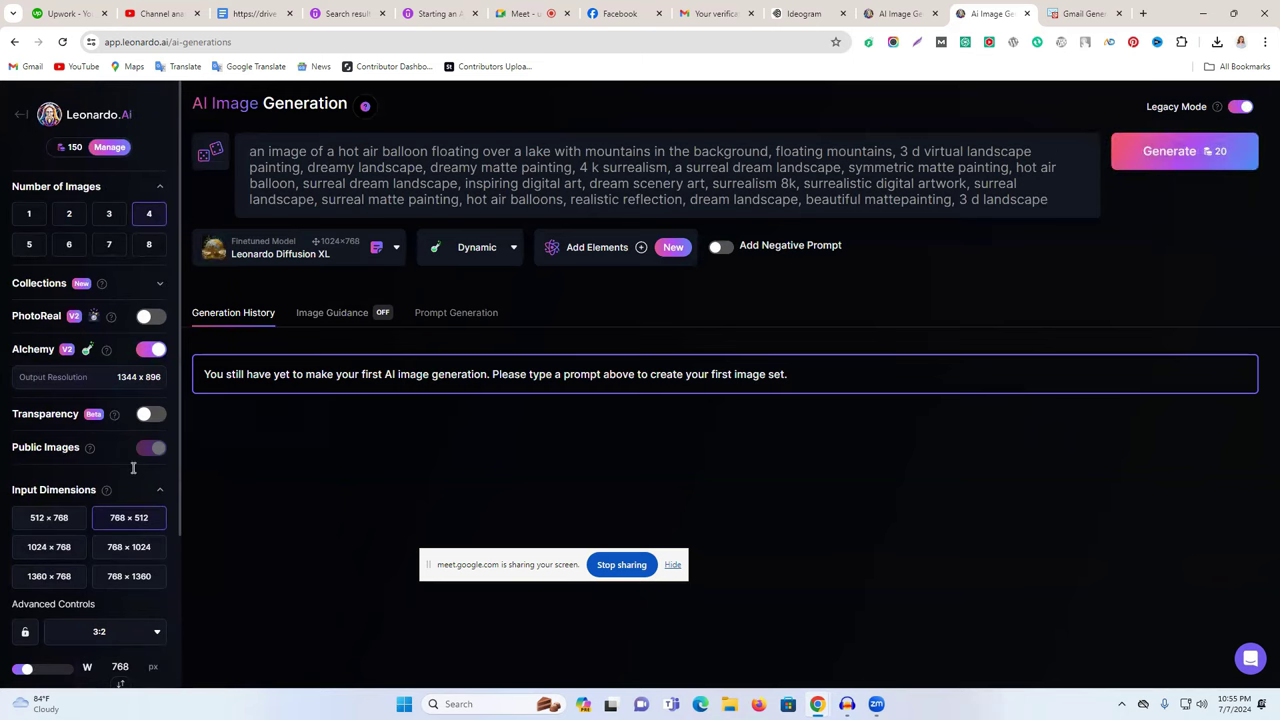
left_click(900, 14)
left_click(935, 14)
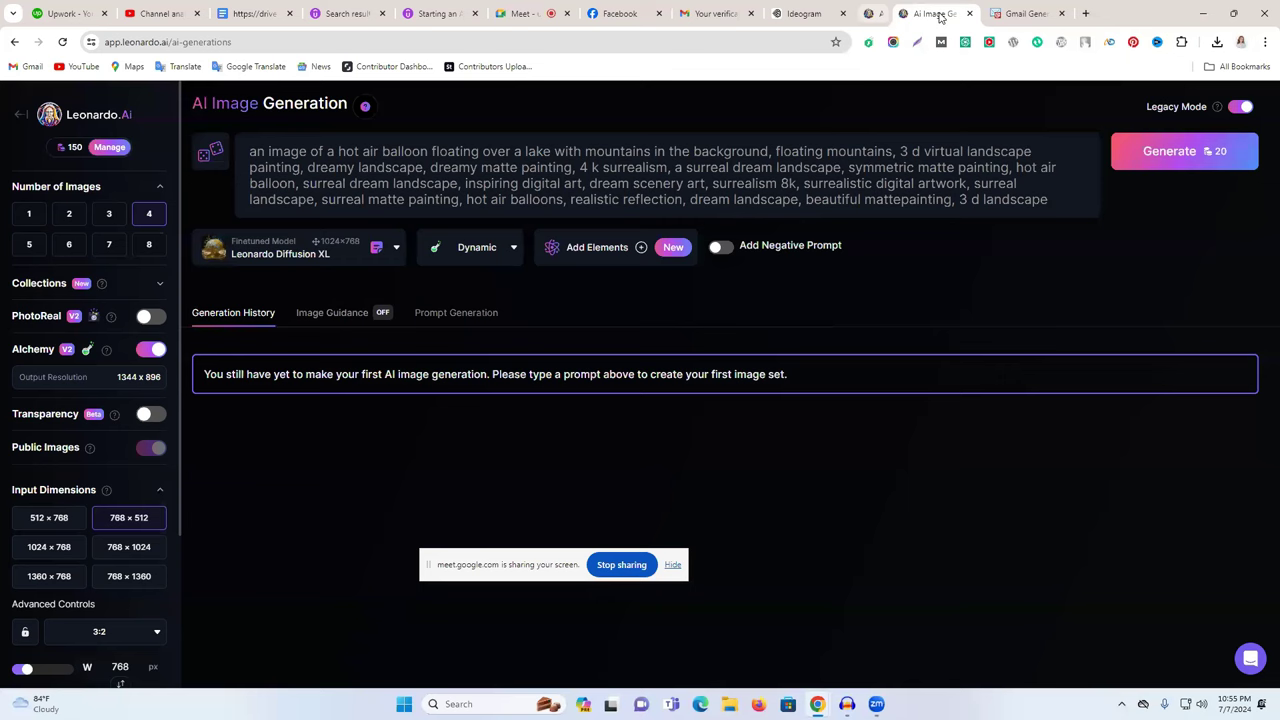
Load freepik.com in a new tab and search the Photos asset type.
left_click(1051, 13)
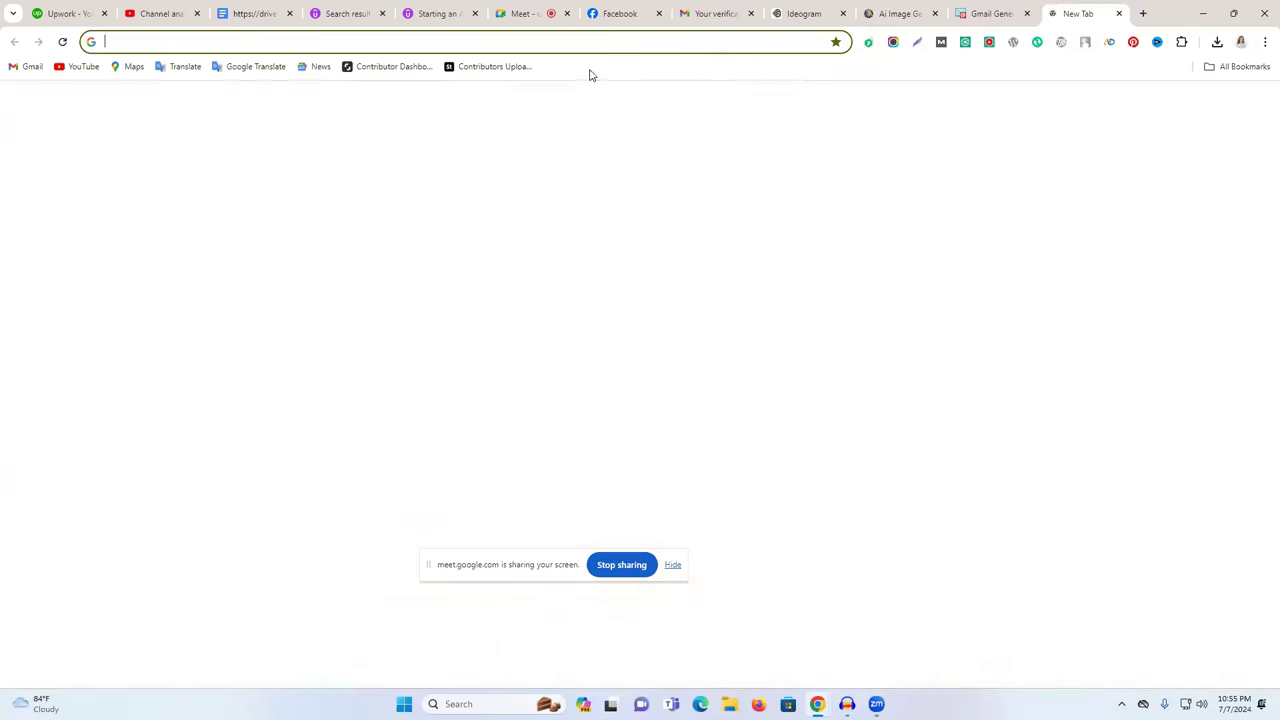
type("f")
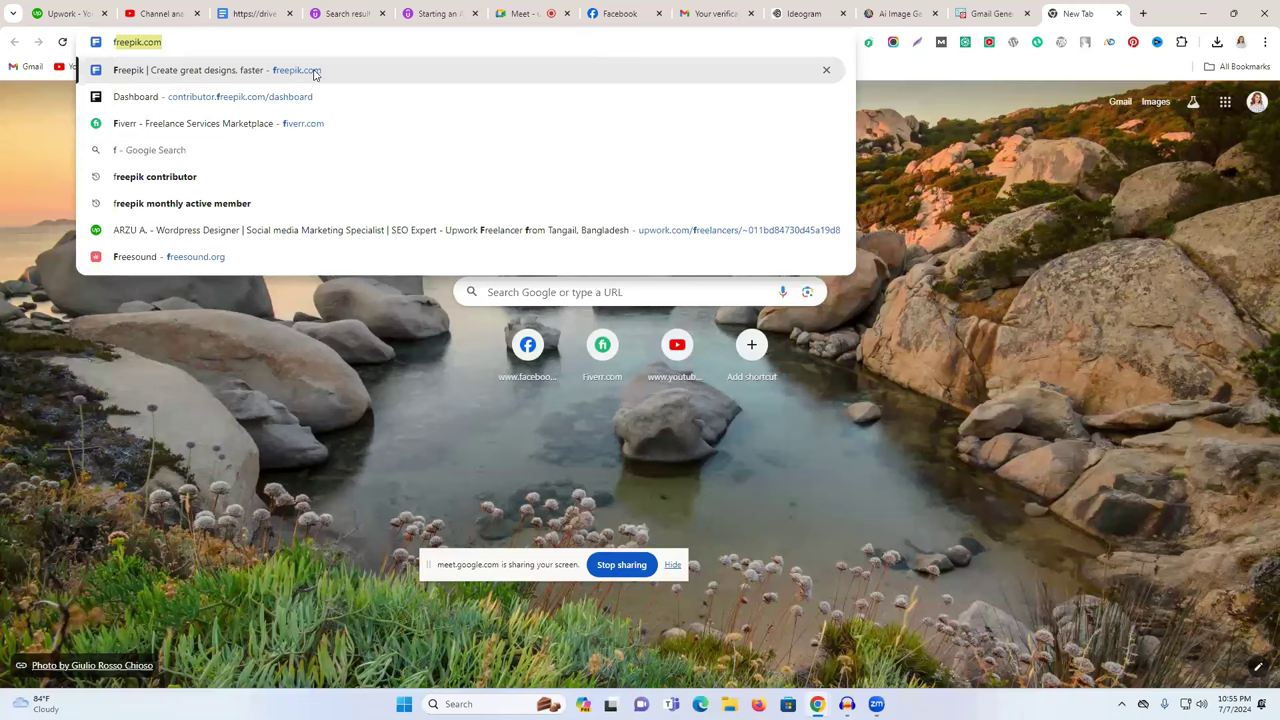
key("Return")
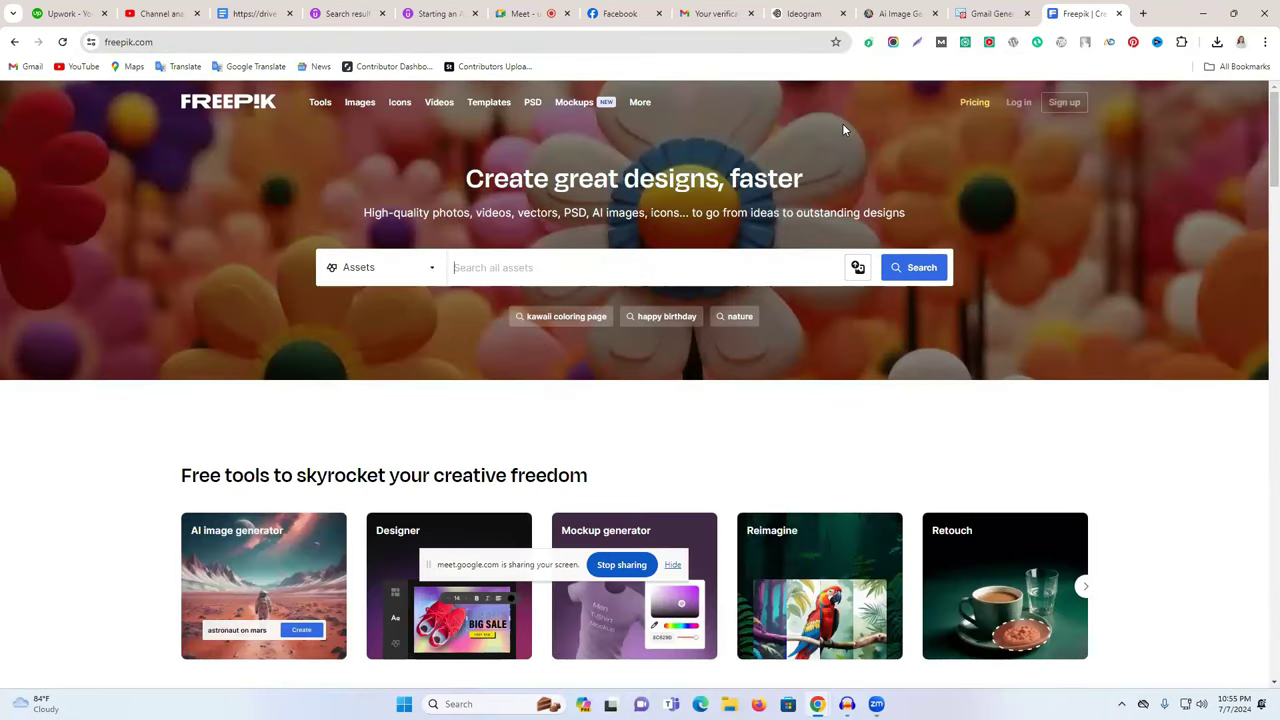
left_click(365, 263)
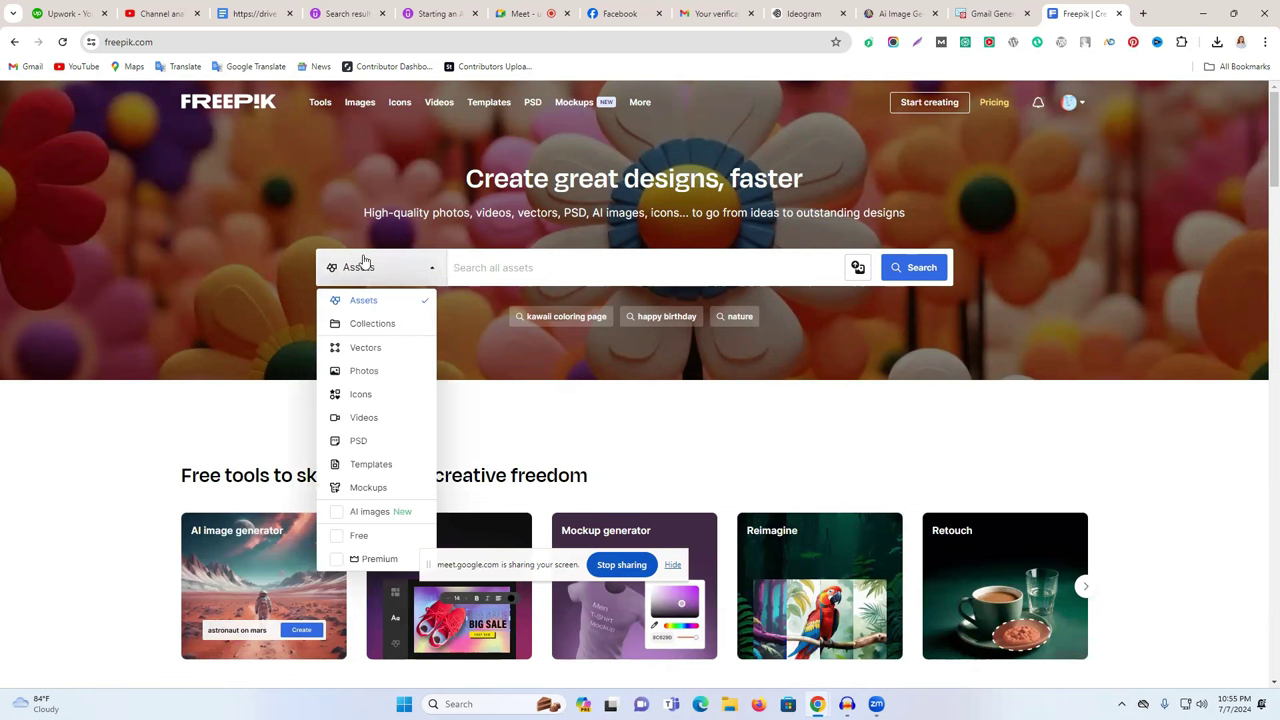
left_click(366, 370)
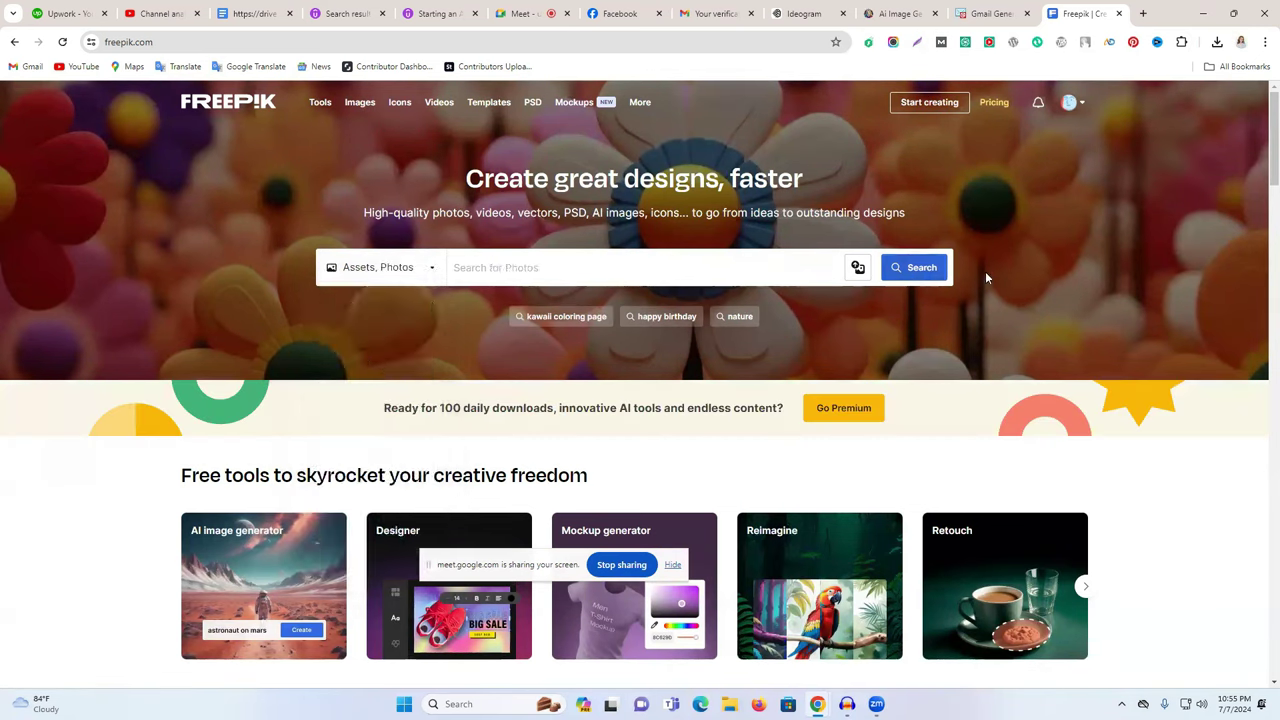
left_click(918, 268)
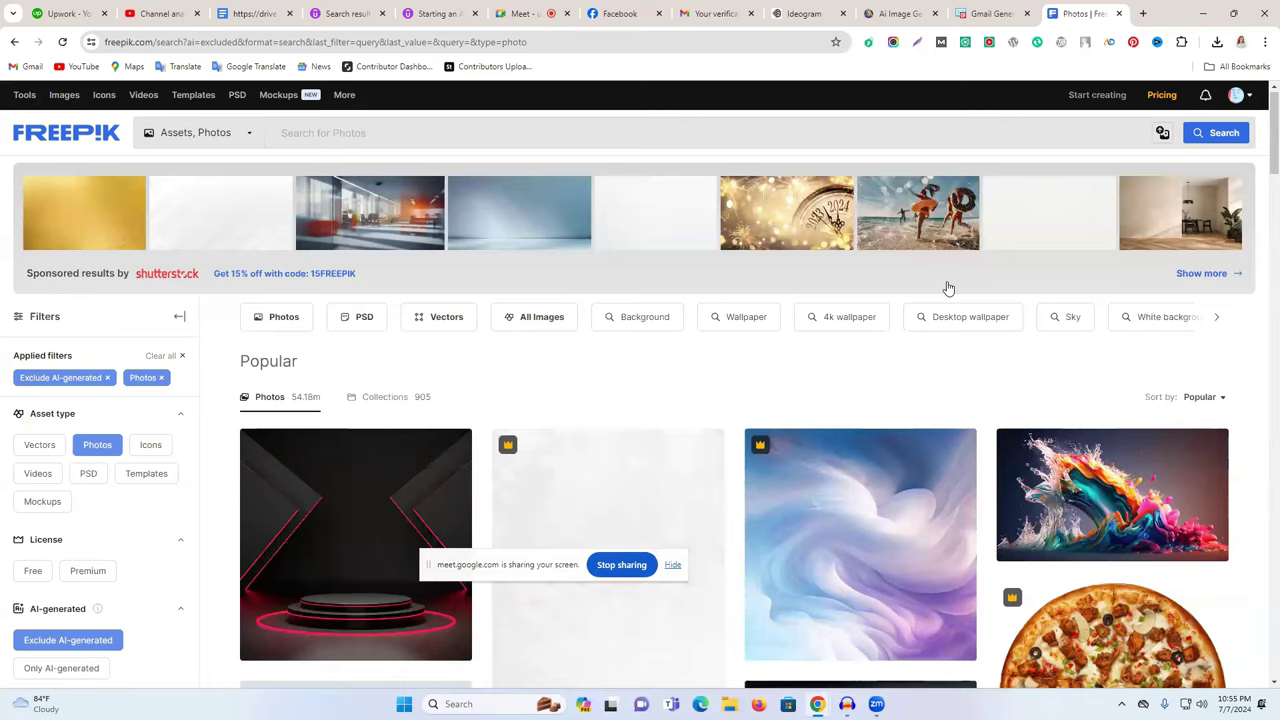
Open the tranquil landscape photo 'Nature tranquil beauty reflected in calm water generative AI'.
scroll(948, 287, "down", 5)
scroll(948, 287, "up", 1)
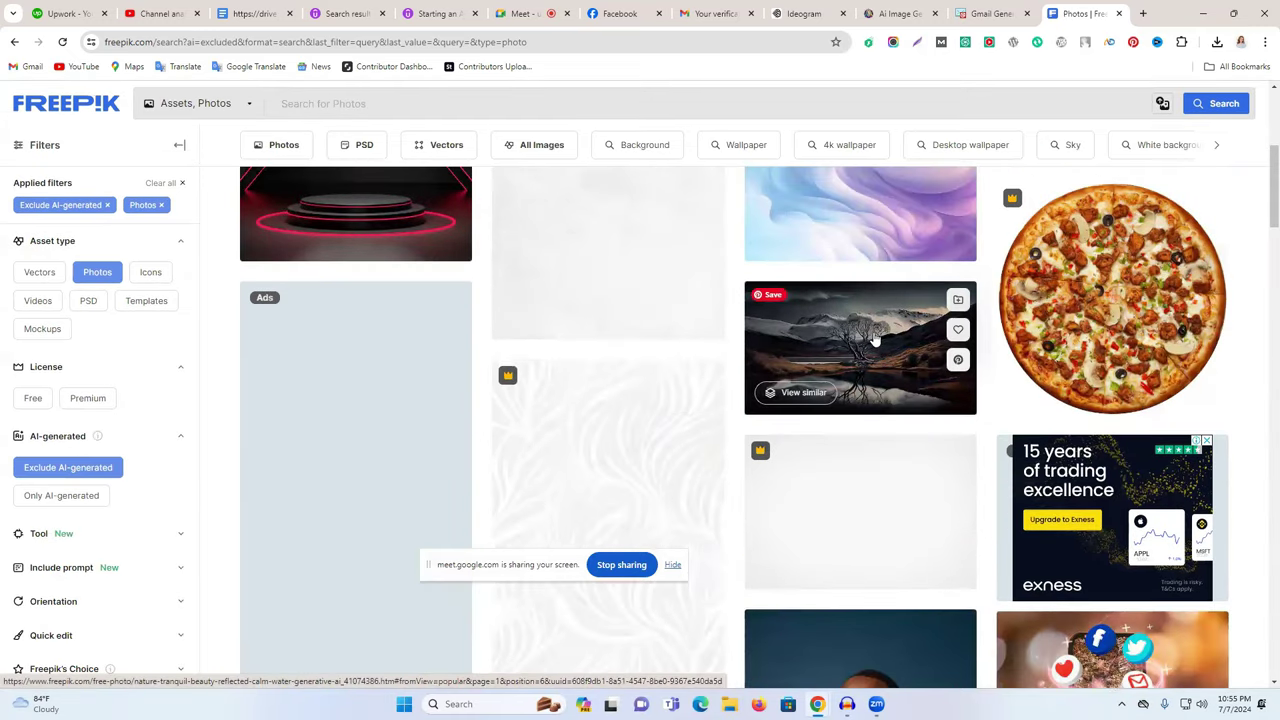
left_click(872, 340)
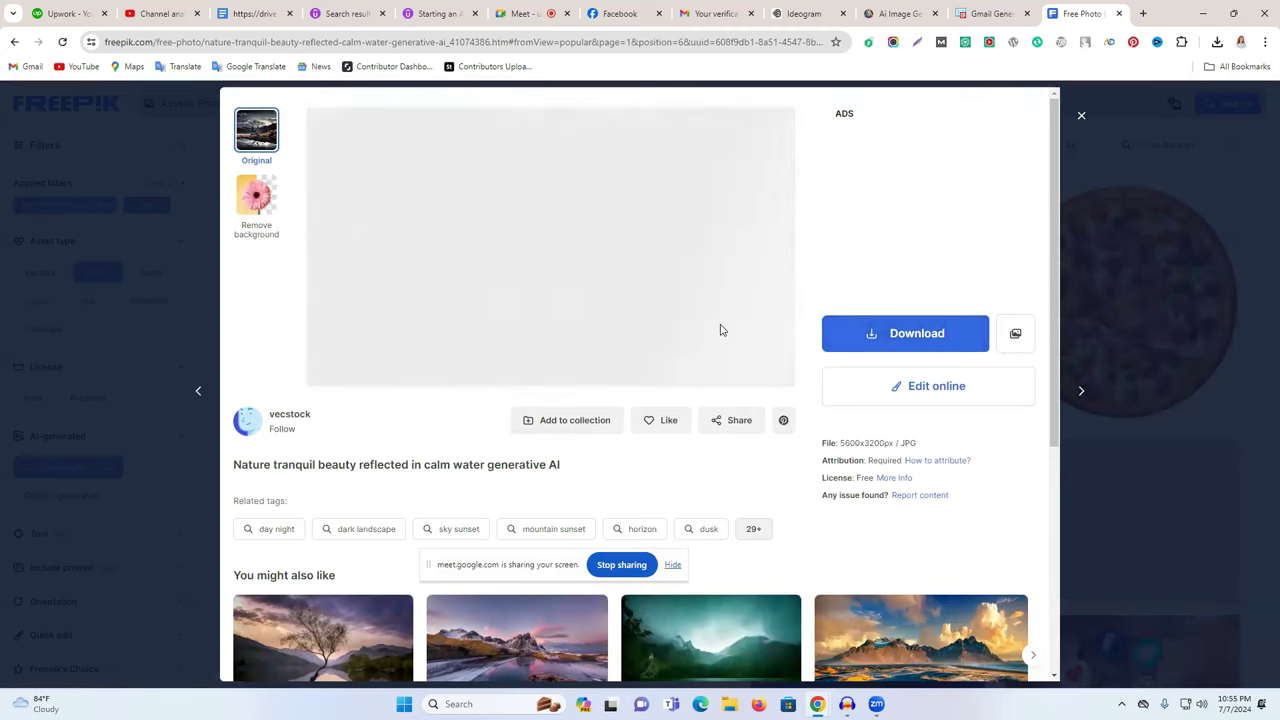
scroll(718, 330, "down", 2)
scroll(572, 250, "up", 2)
Download the photo as a free 7.2 MB JPG with attribution, then dismiss the attribution notice.
right_click(566, 234)
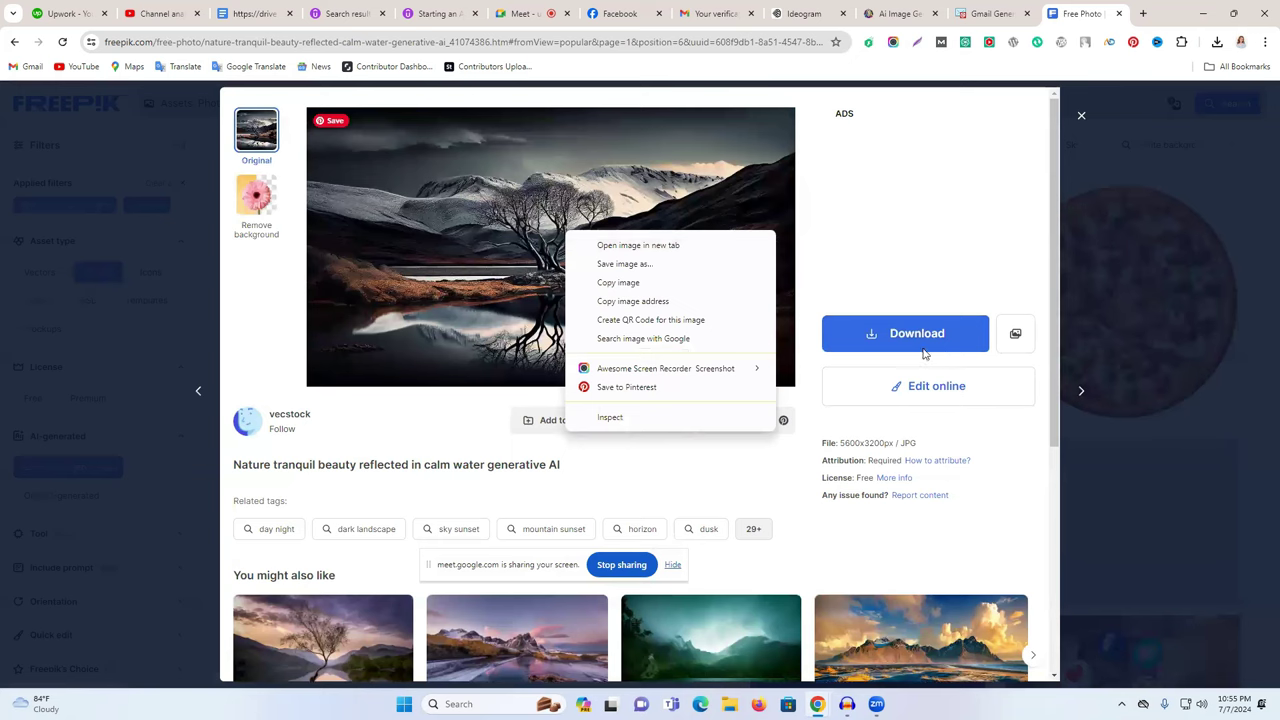
left_click(928, 333)
left_click(980, 474)
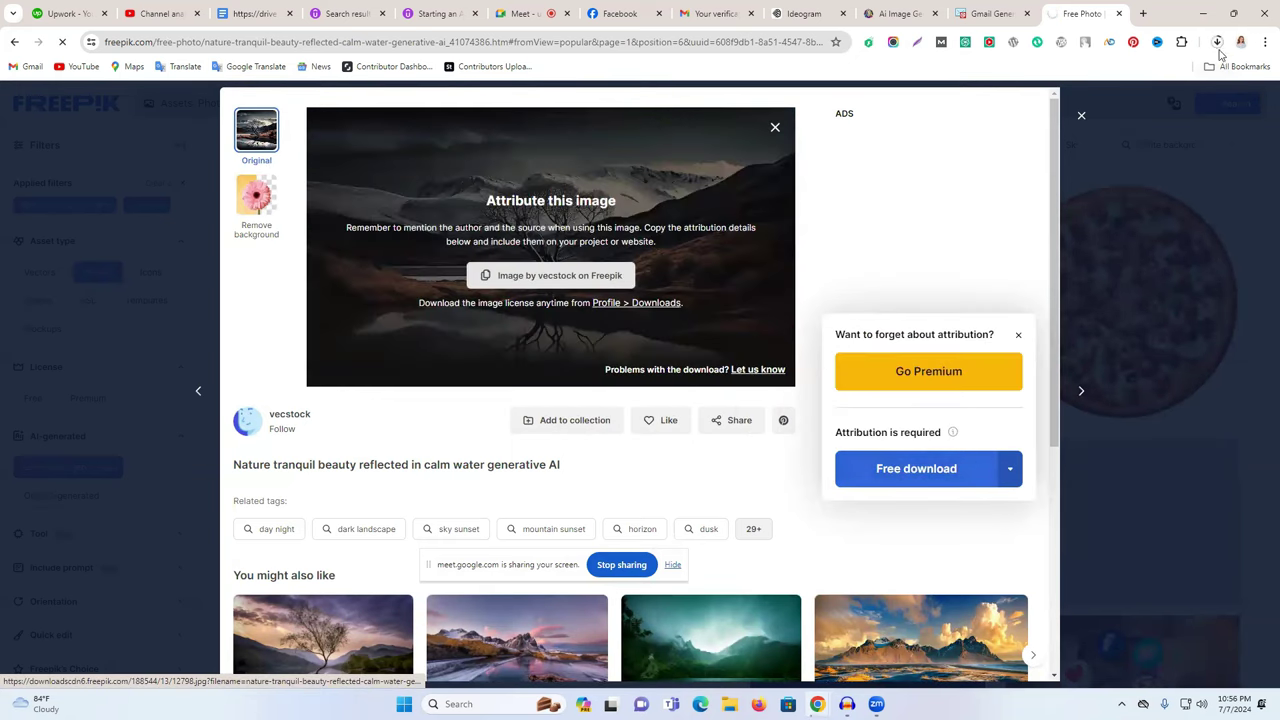
left_click(1218, 42)
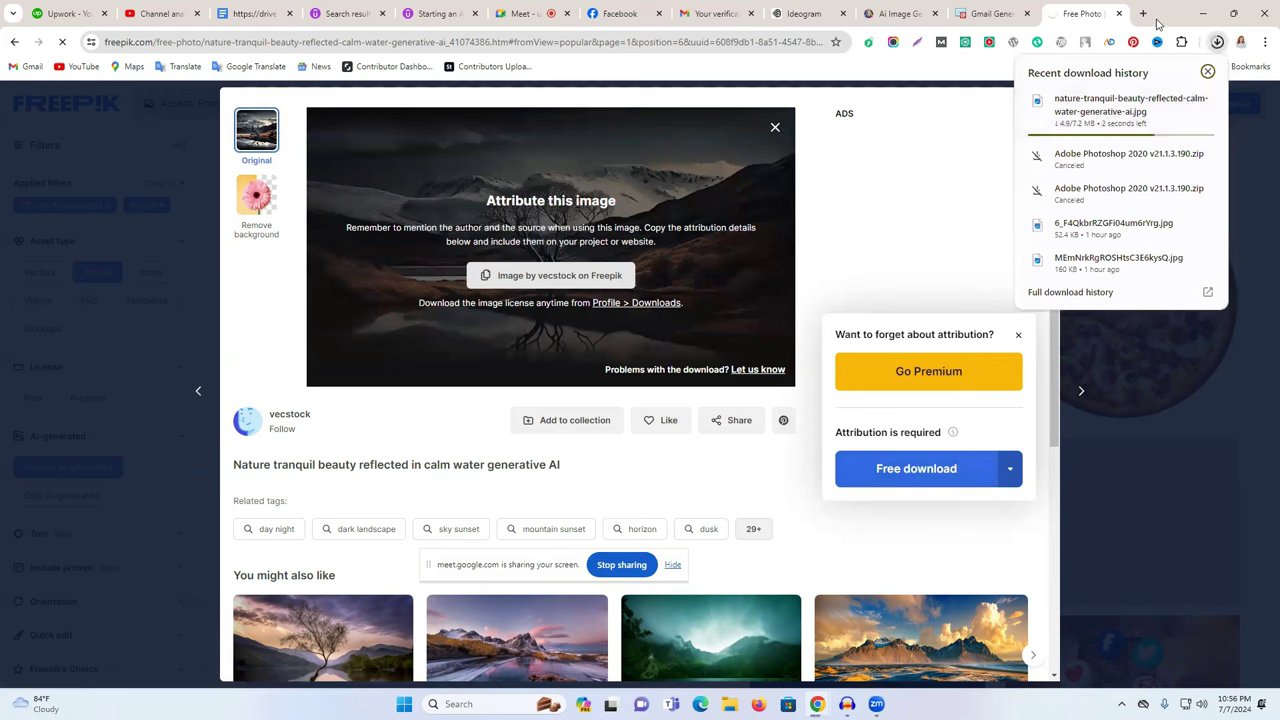
left_click(881, 150)
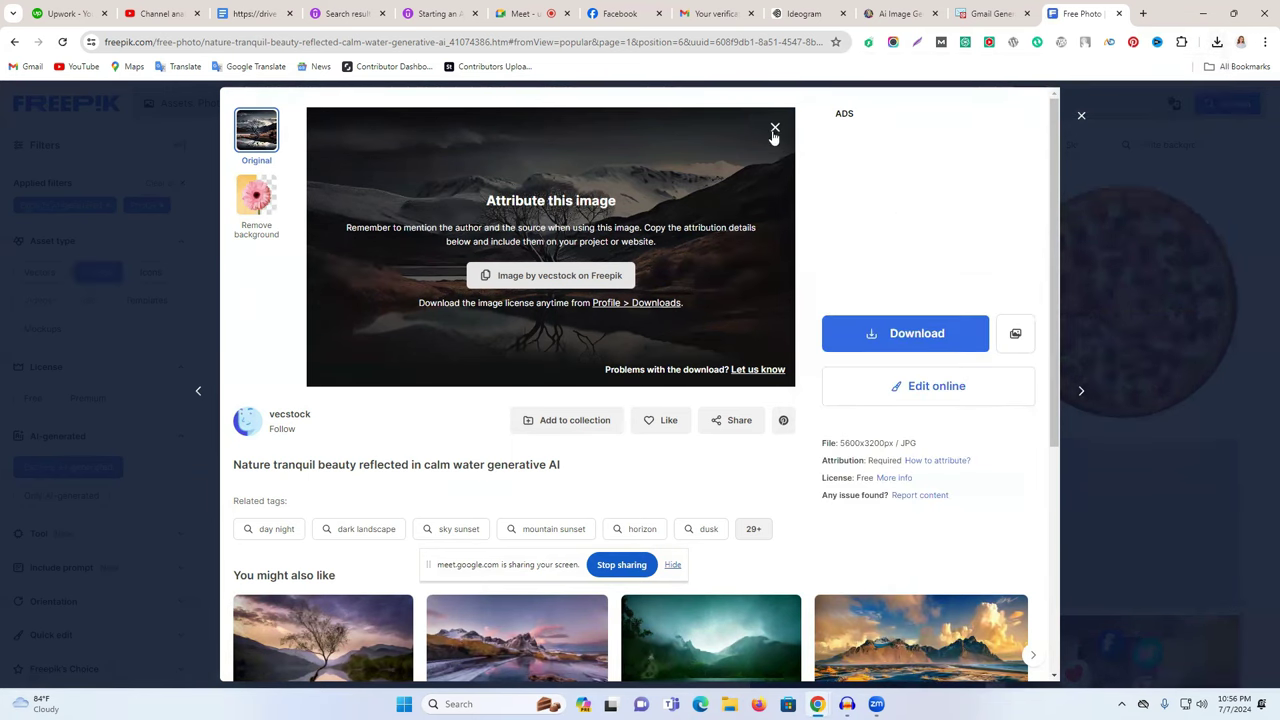
left_click(774, 128)
scroll(620, 418, "down", 2)
scroll(620, 418, "up", 2)
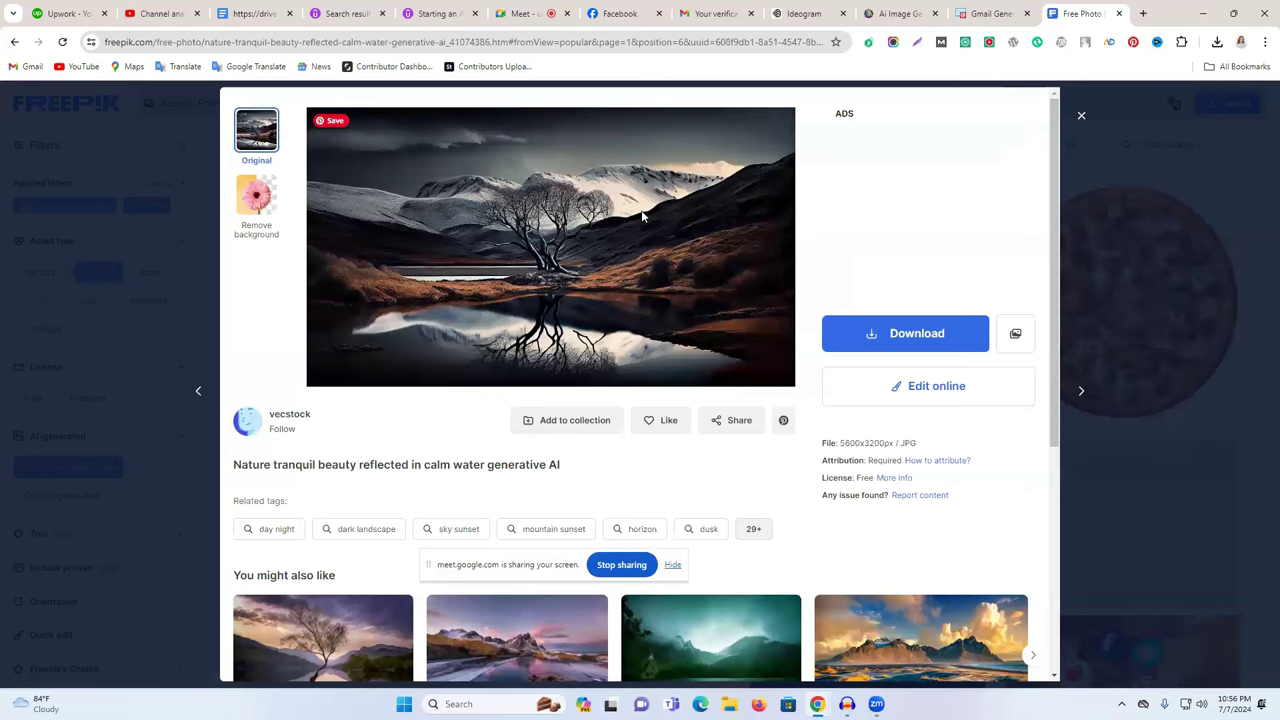
Open a new Chrome tab and go to the suggested imagetoprompt.com site.
scroll(723, 334, "down", 3)
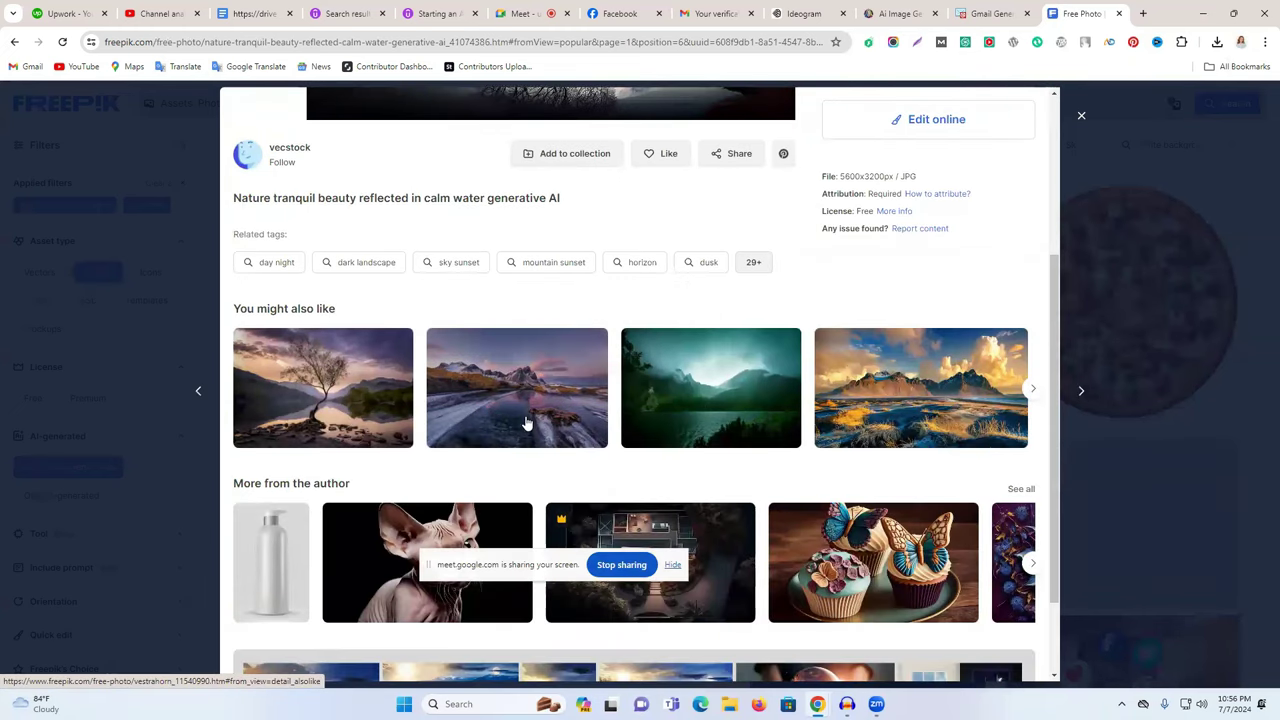
scroll(700, 390, "up", 3)
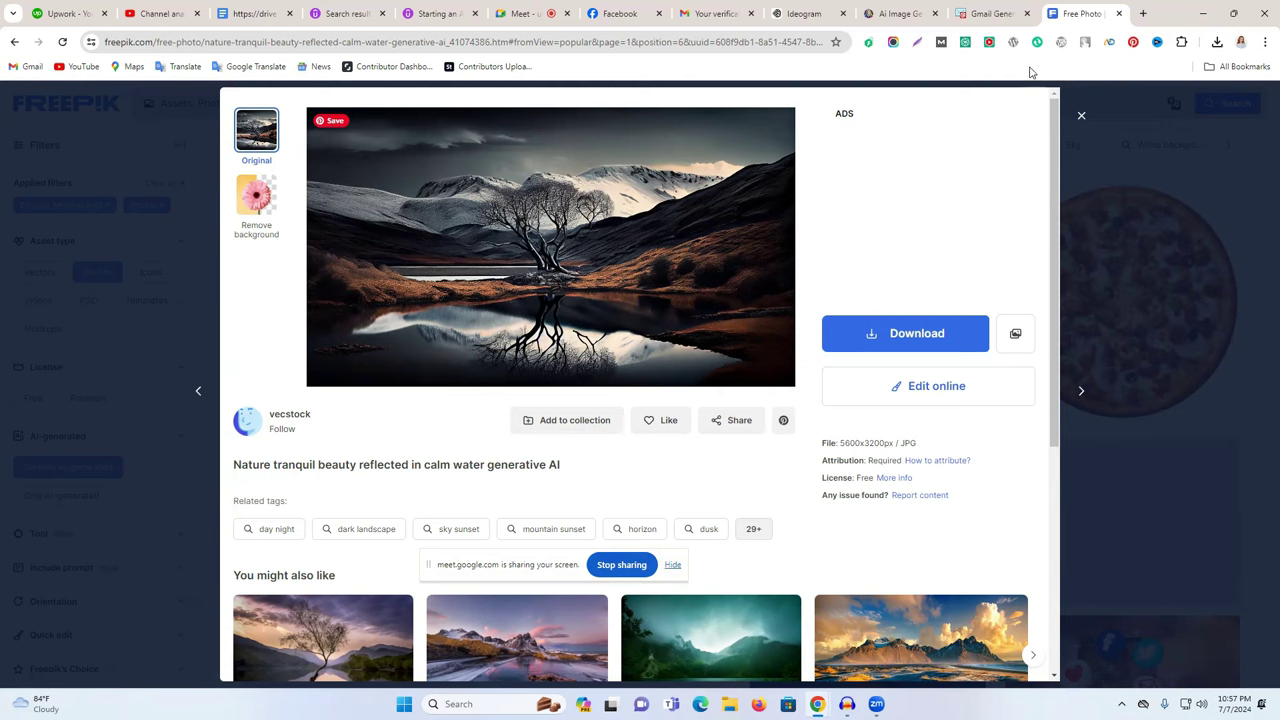
left_click(1143, 13)
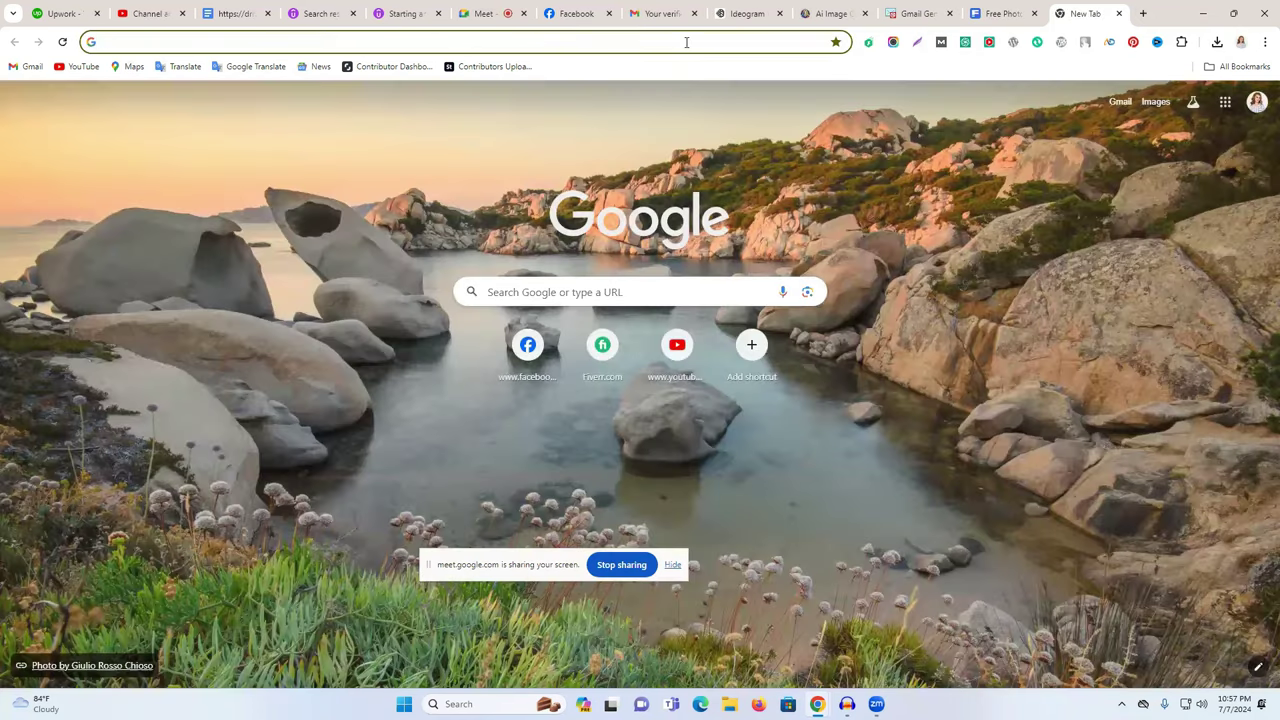
type("im")
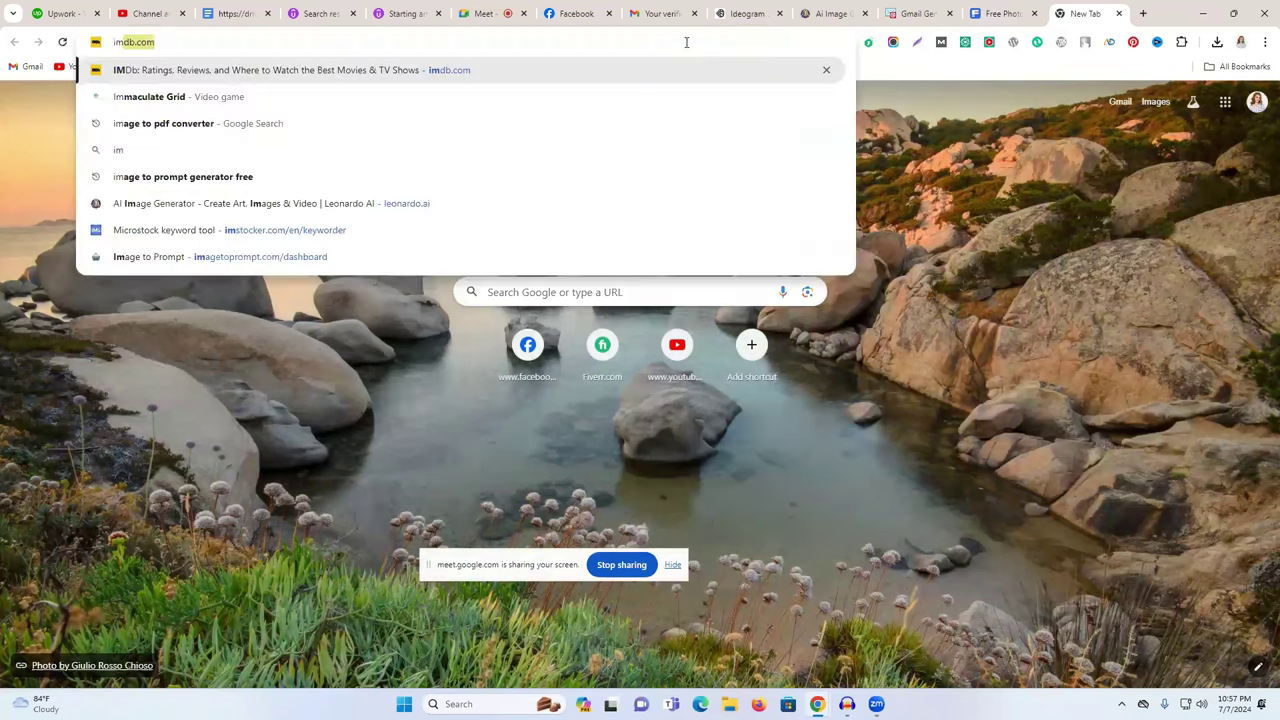
type("agetoprompt")
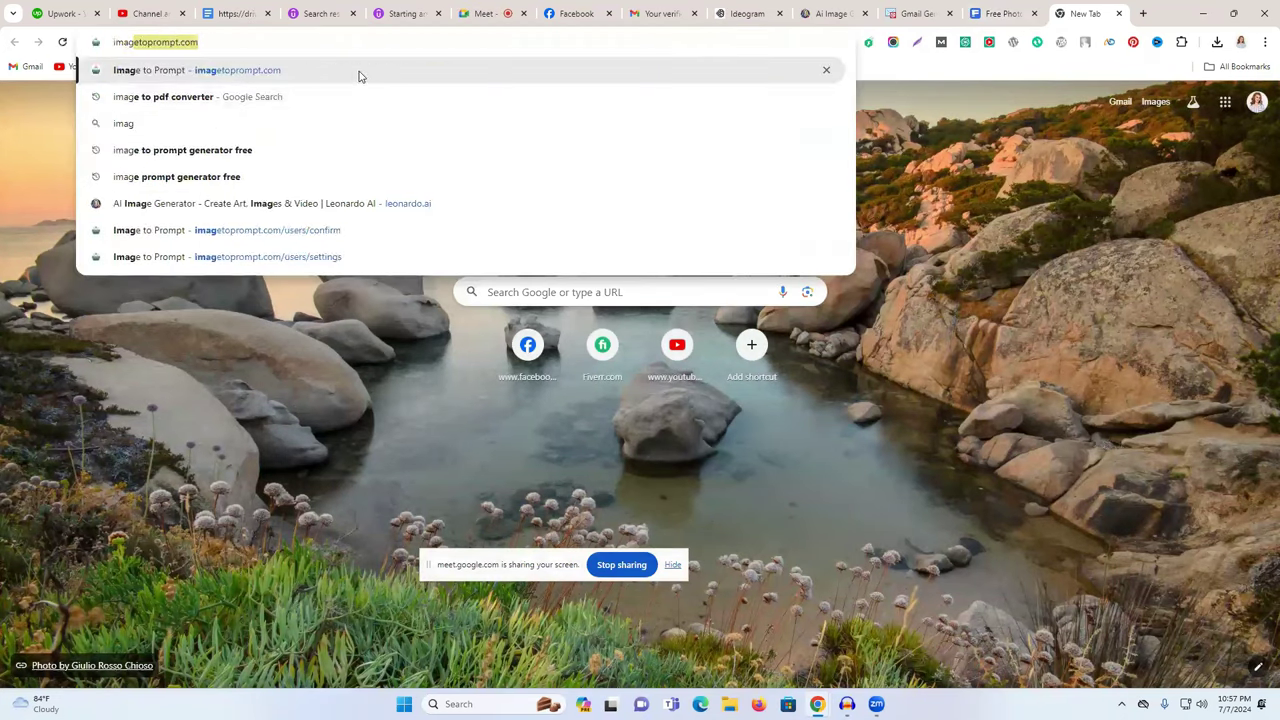
key("Return")
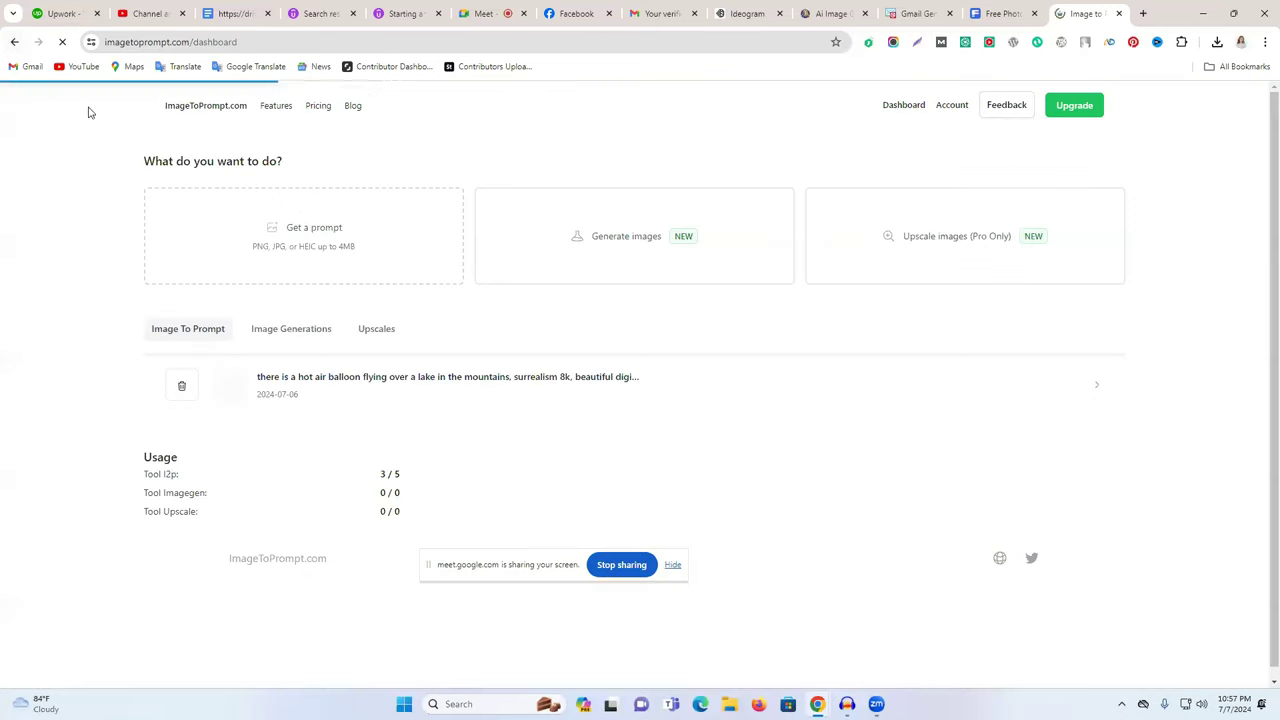
Go back to the new tab page and enter just 'image' in the address bar, dropping the autocompleted address.
left_click(14, 42)
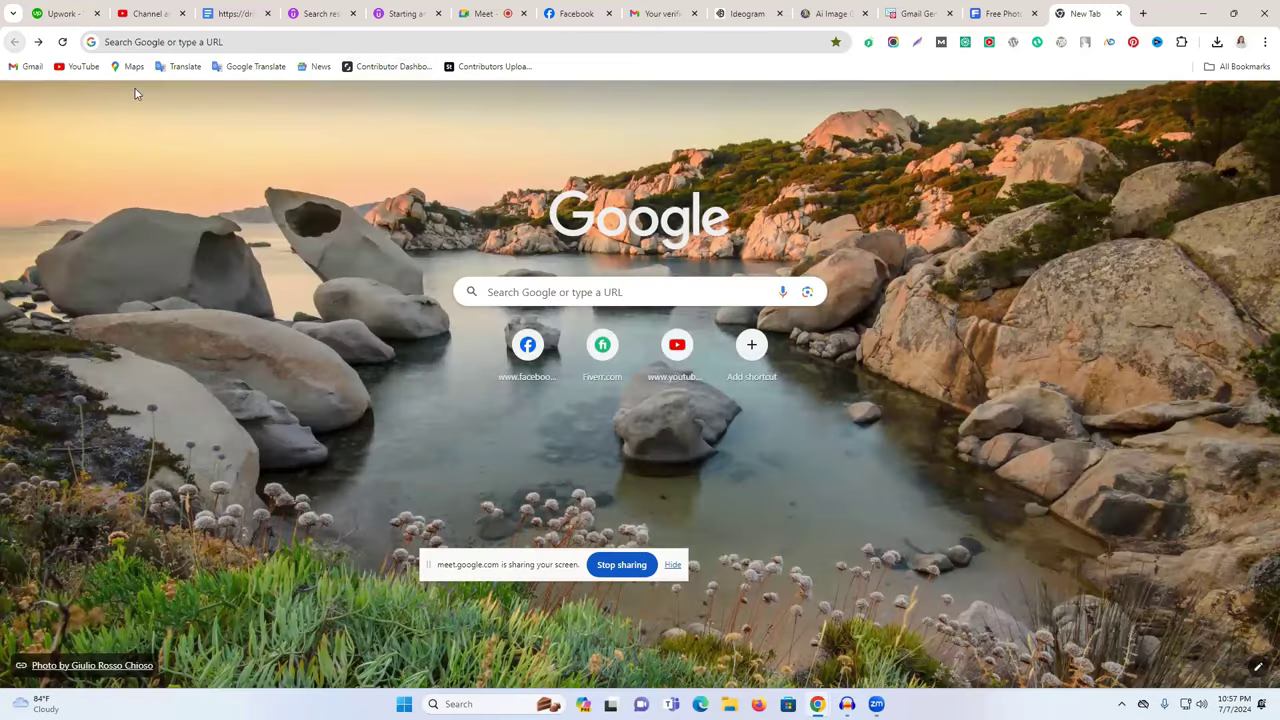
left_click(209, 44)
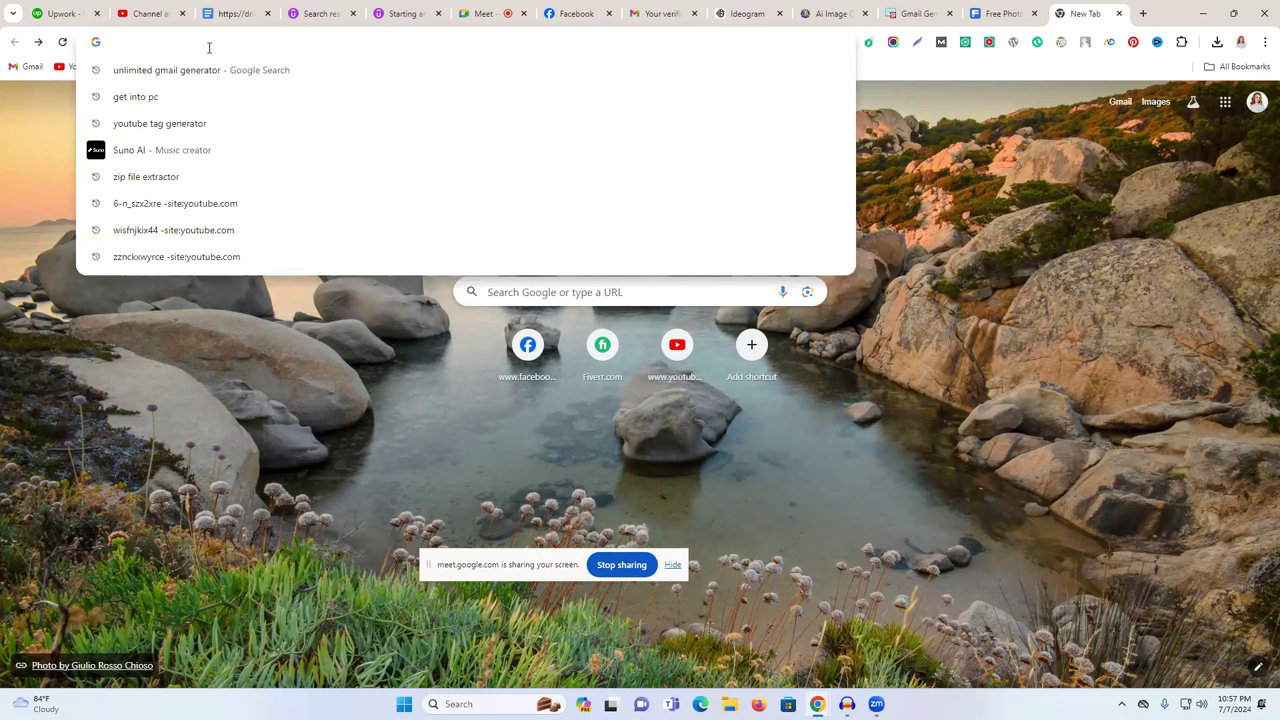
type("im")
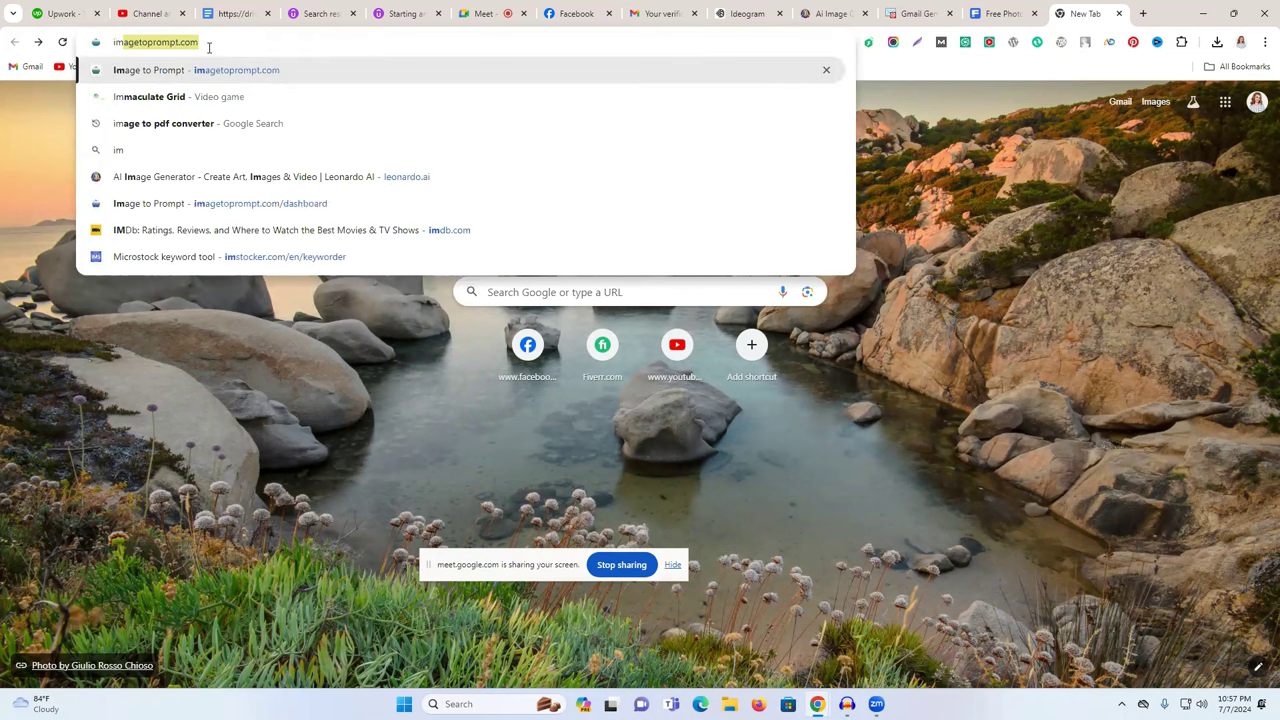
type("age")
key("BackSpace")
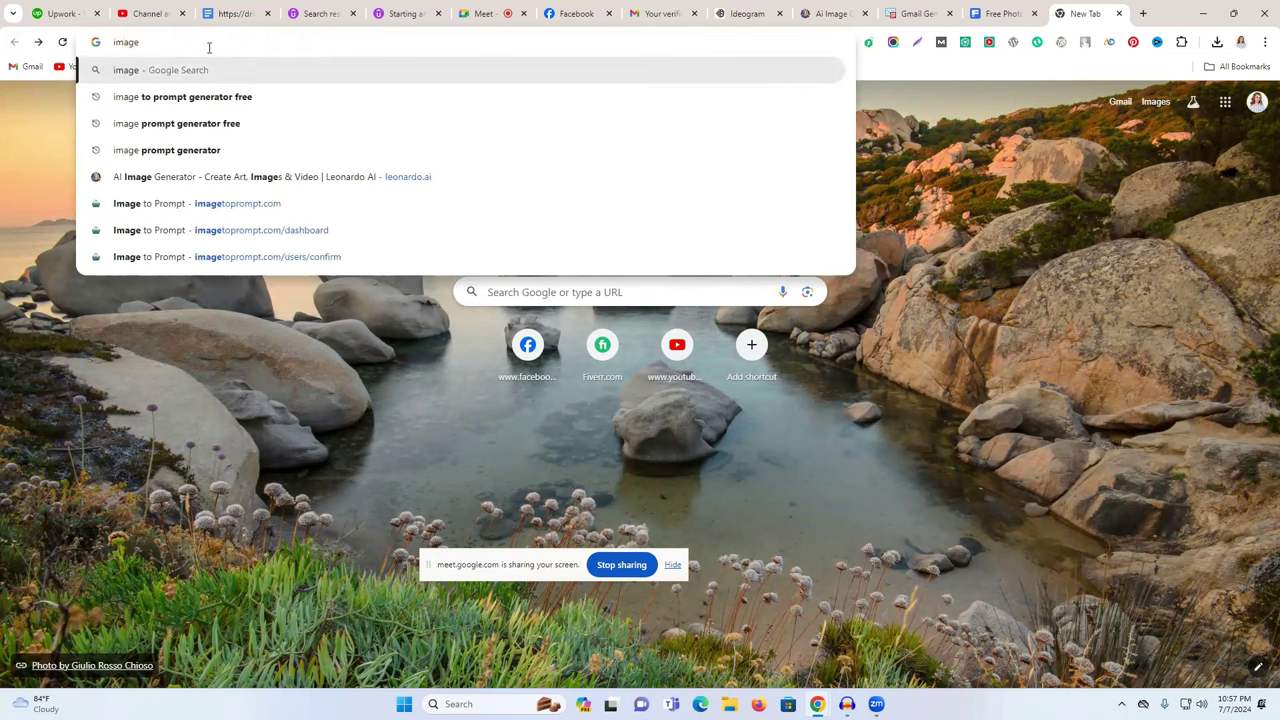
Search Google for 'image prompt generator', then for 'photo to prompt generator'.
left_click(205, 151)
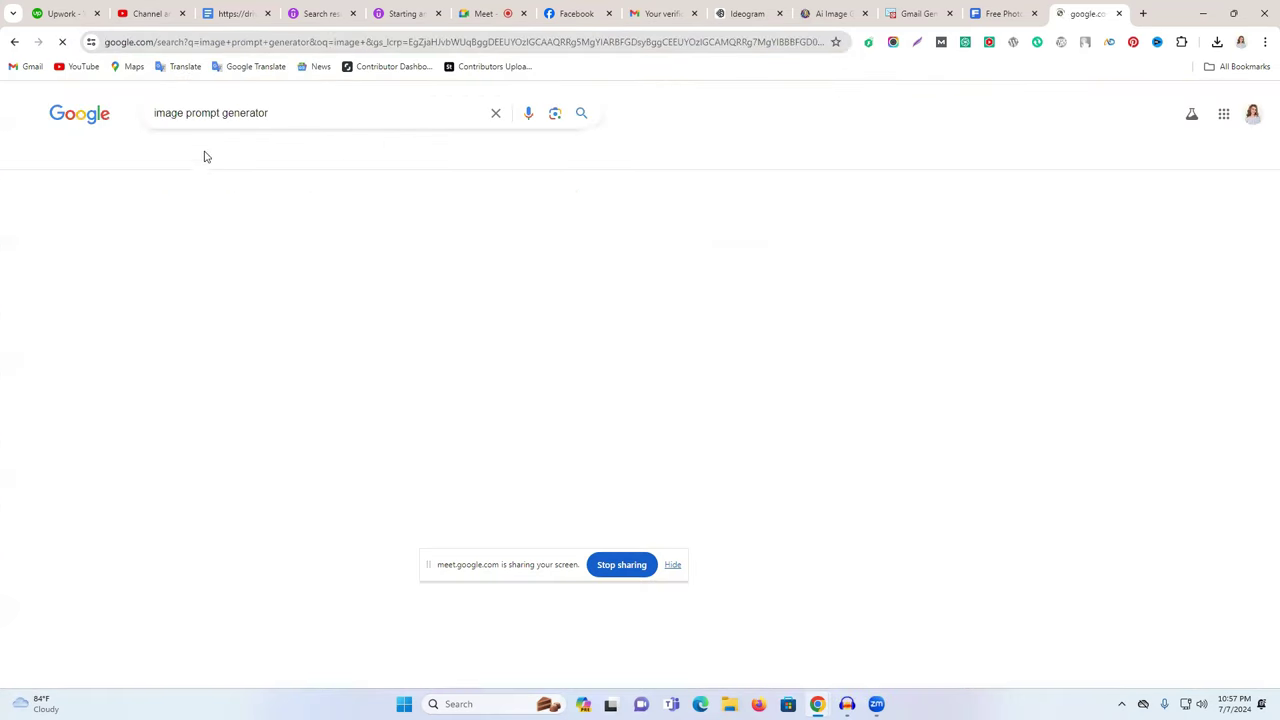
left_click(250, 114)
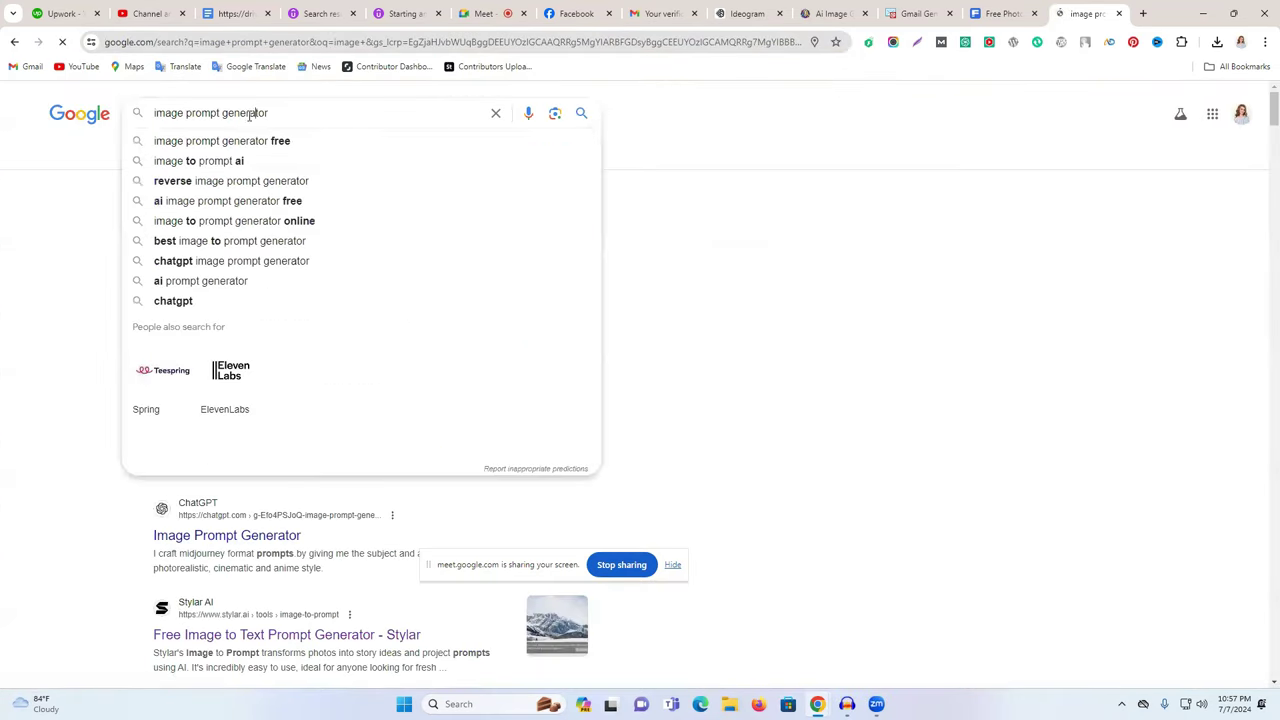
triple_click(174, 113)
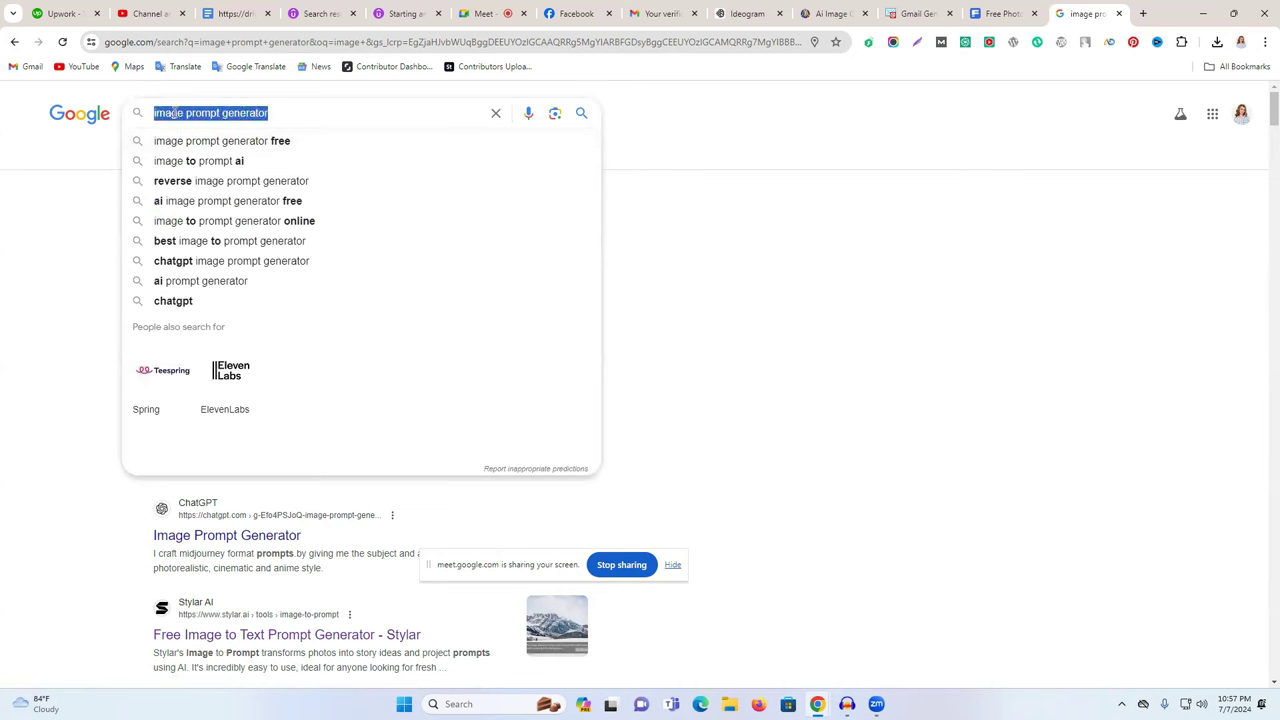
type("ph")
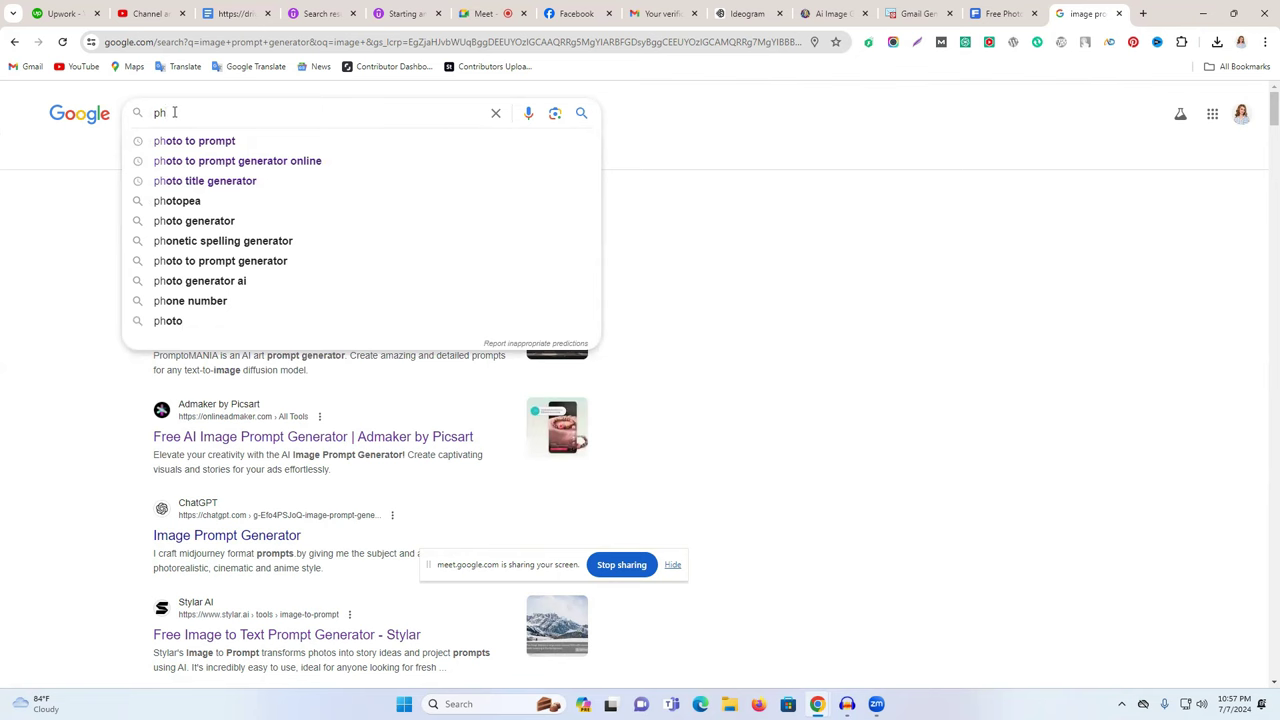
key("BackSpace")
type("oto")
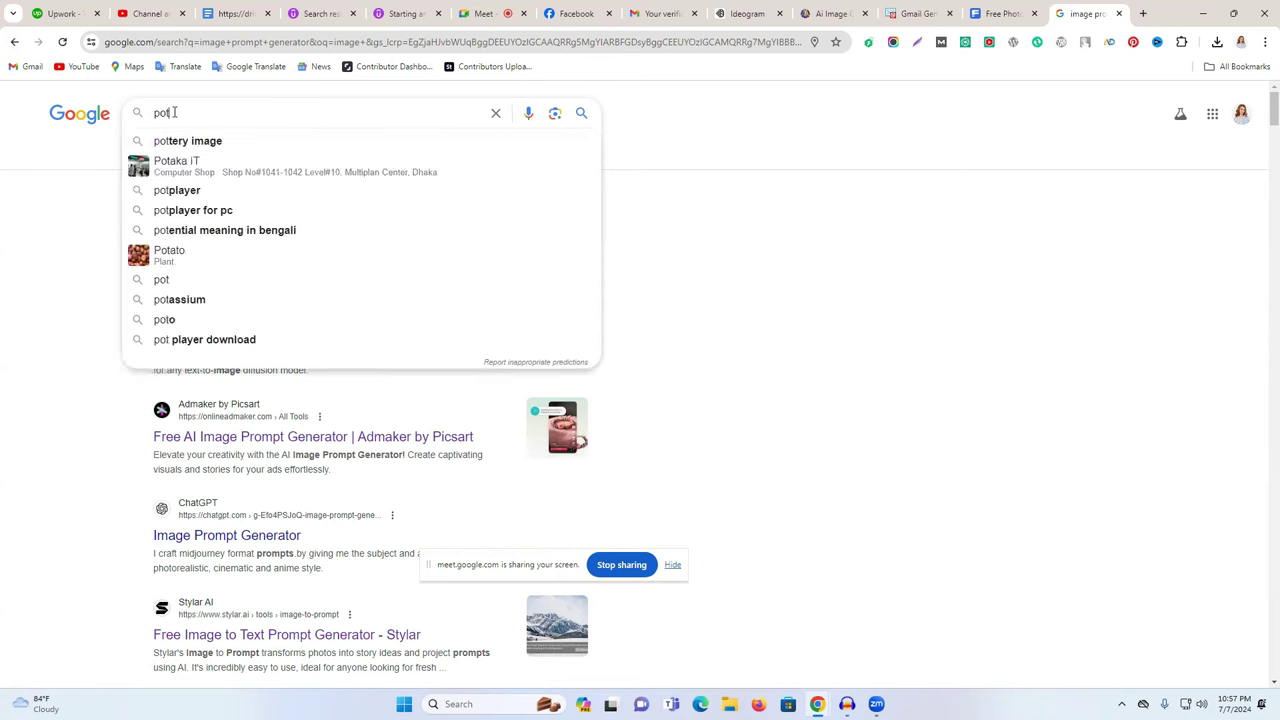
key("BackSpace")
key("BackSpace")
key("BackSpace")
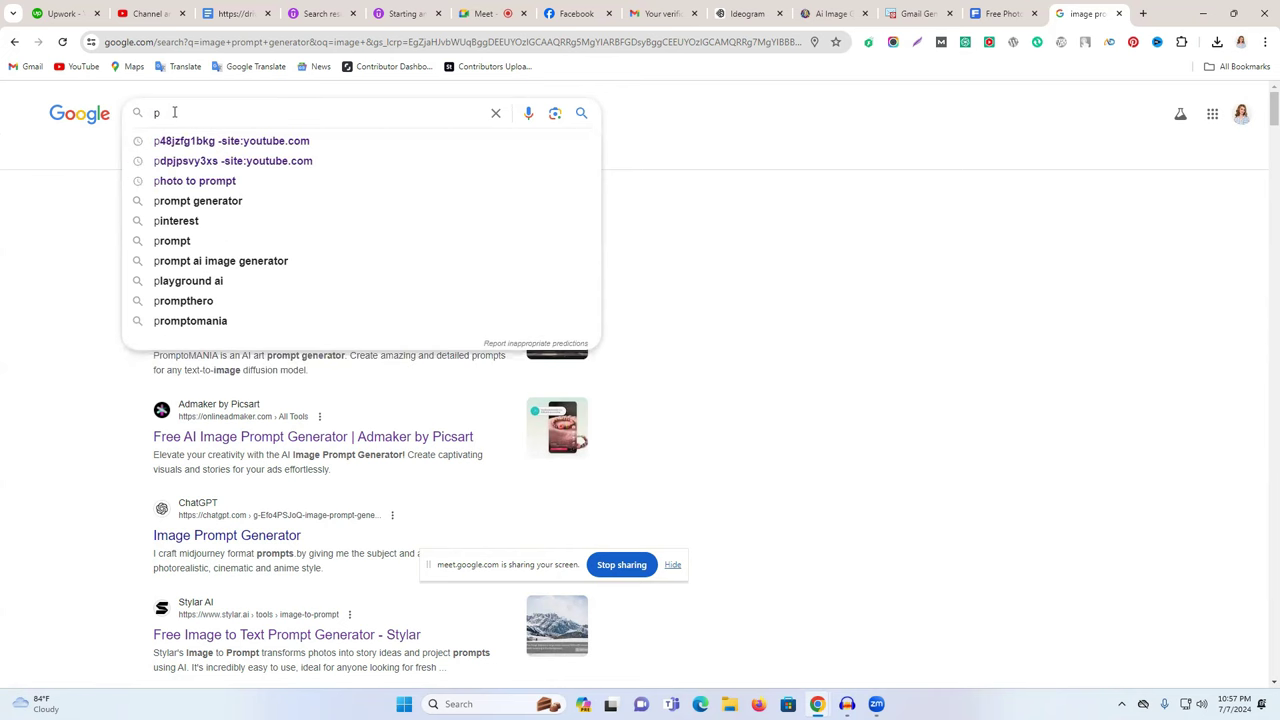
type("hoto")
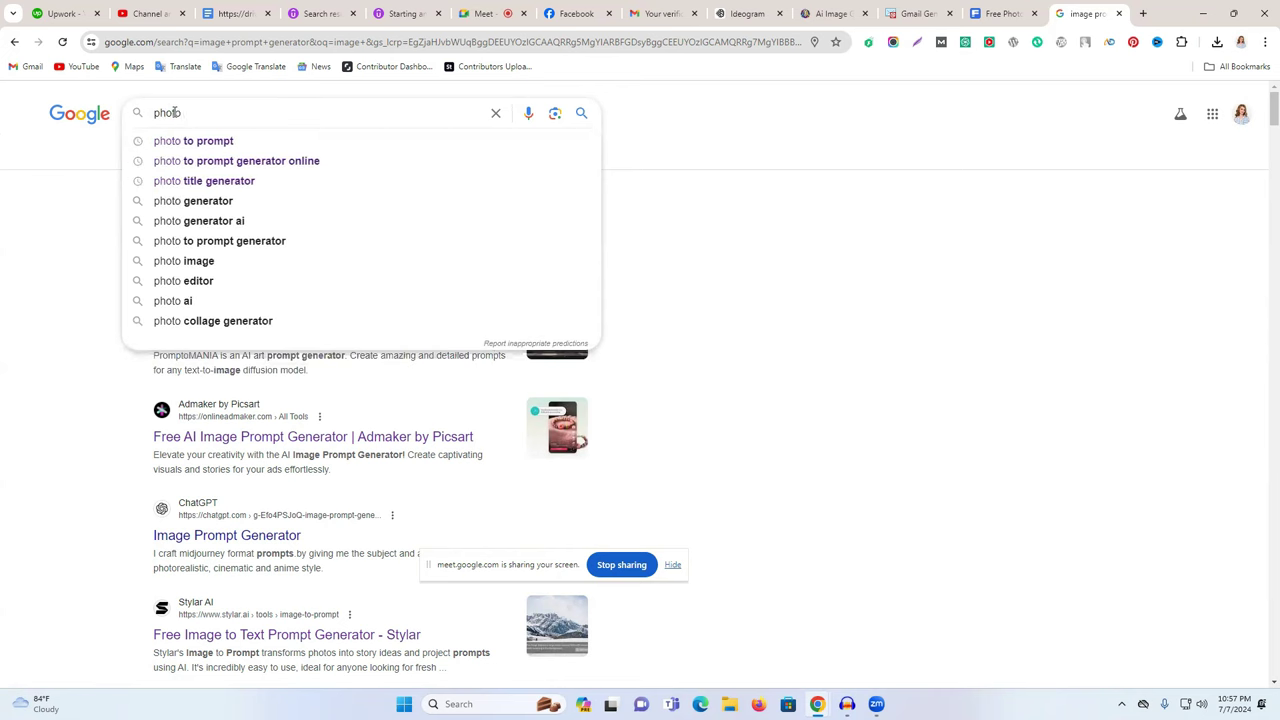
type(" to ")
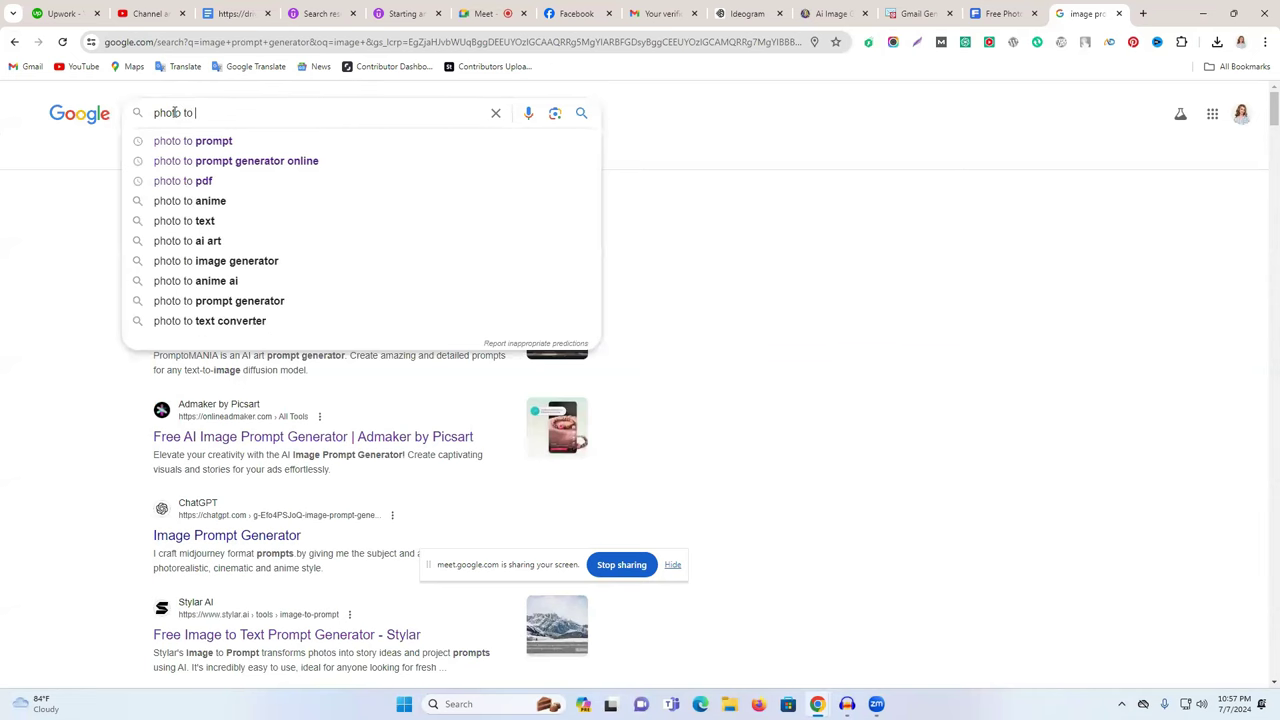
type("pr")
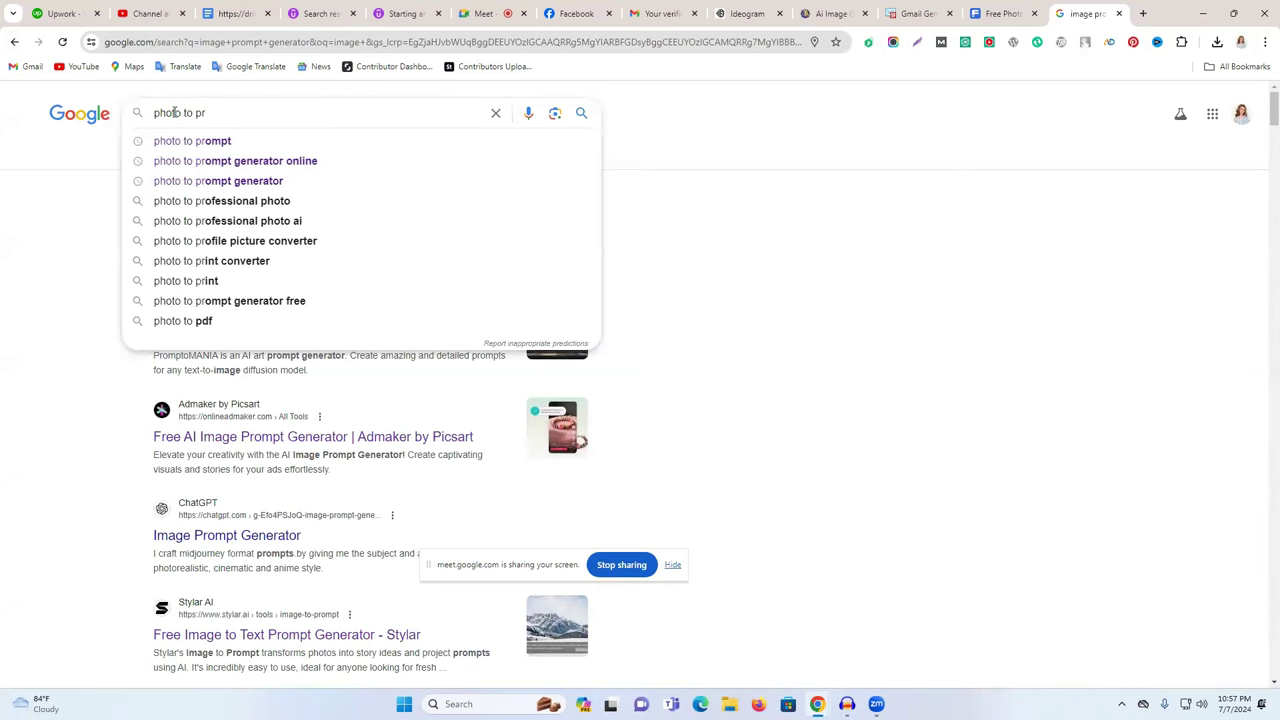
left_click(265, 181)
Browse the results, then search for 'image to prompt online' from the suggestions.
scroll(285, 265, "down", 3)
scroll(278, 277, "down", 3)
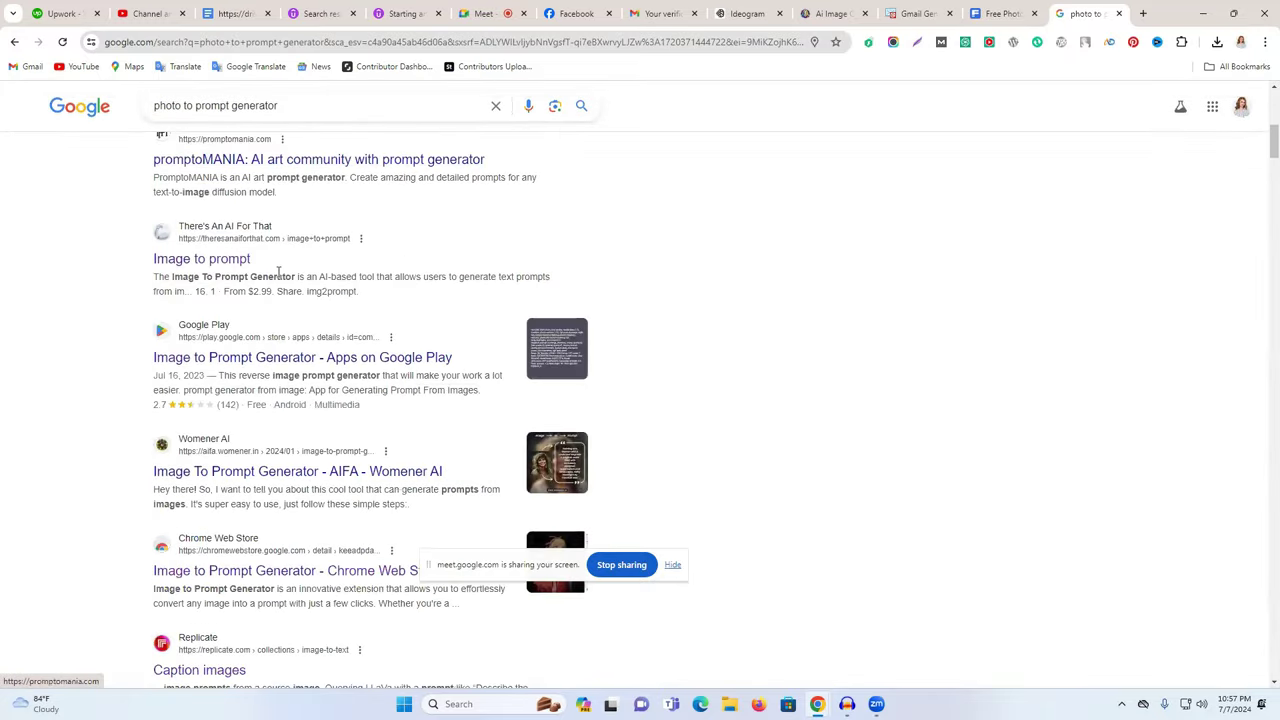
scroll(278, 277, "down", 4)
scroll(280, 277, "up", 3)
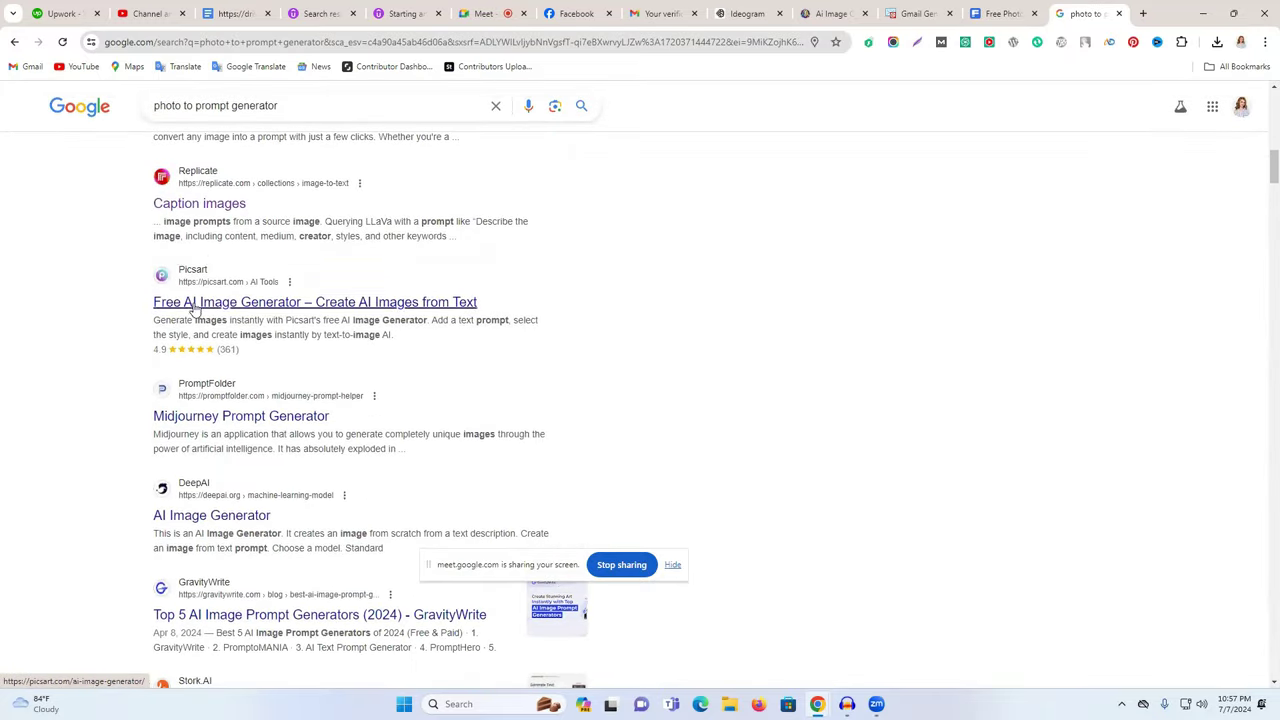
scroll(220, 366, "down", 8)
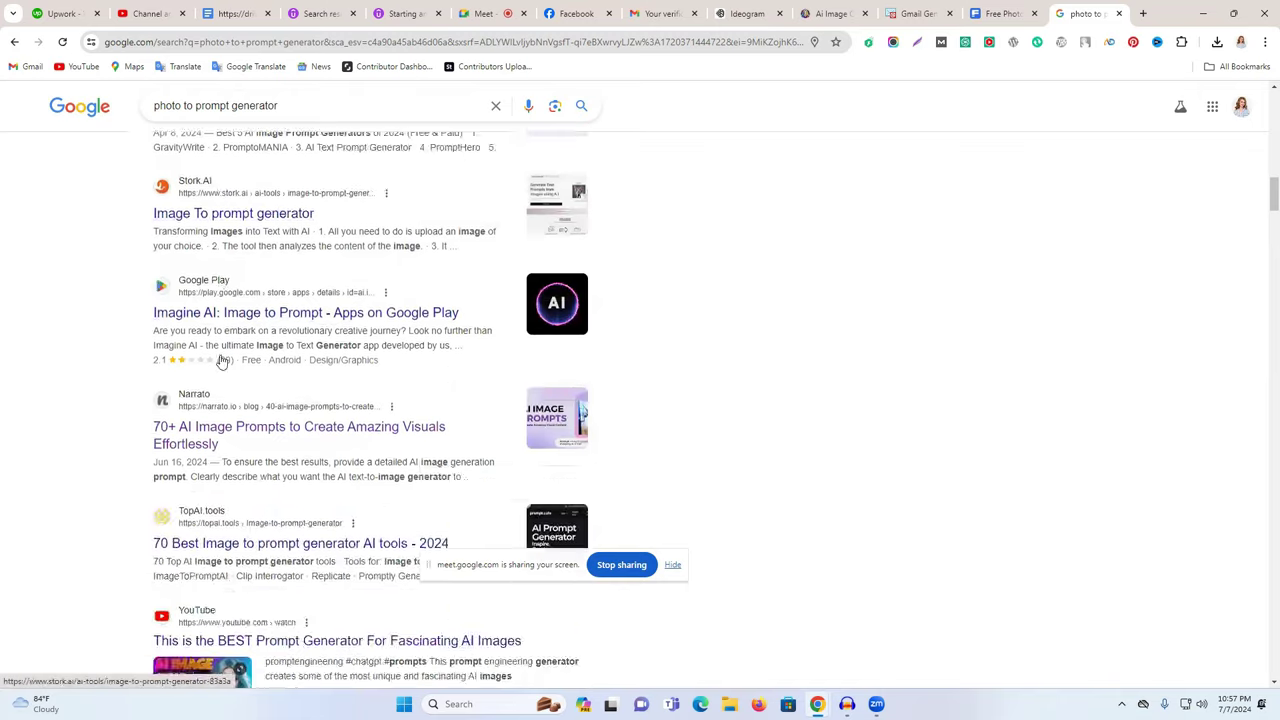
scroll(220, 363, "up", 6)
scroll(225, 362, "up", 10)
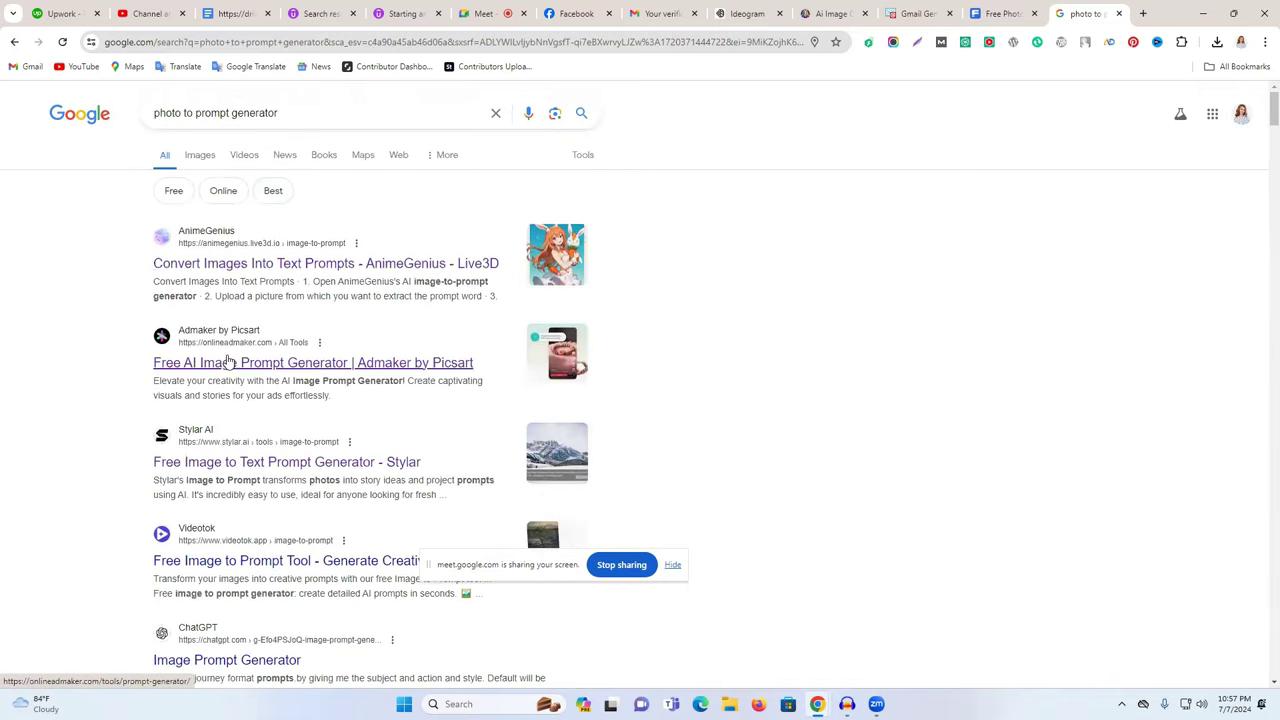
left_click(284, 117)
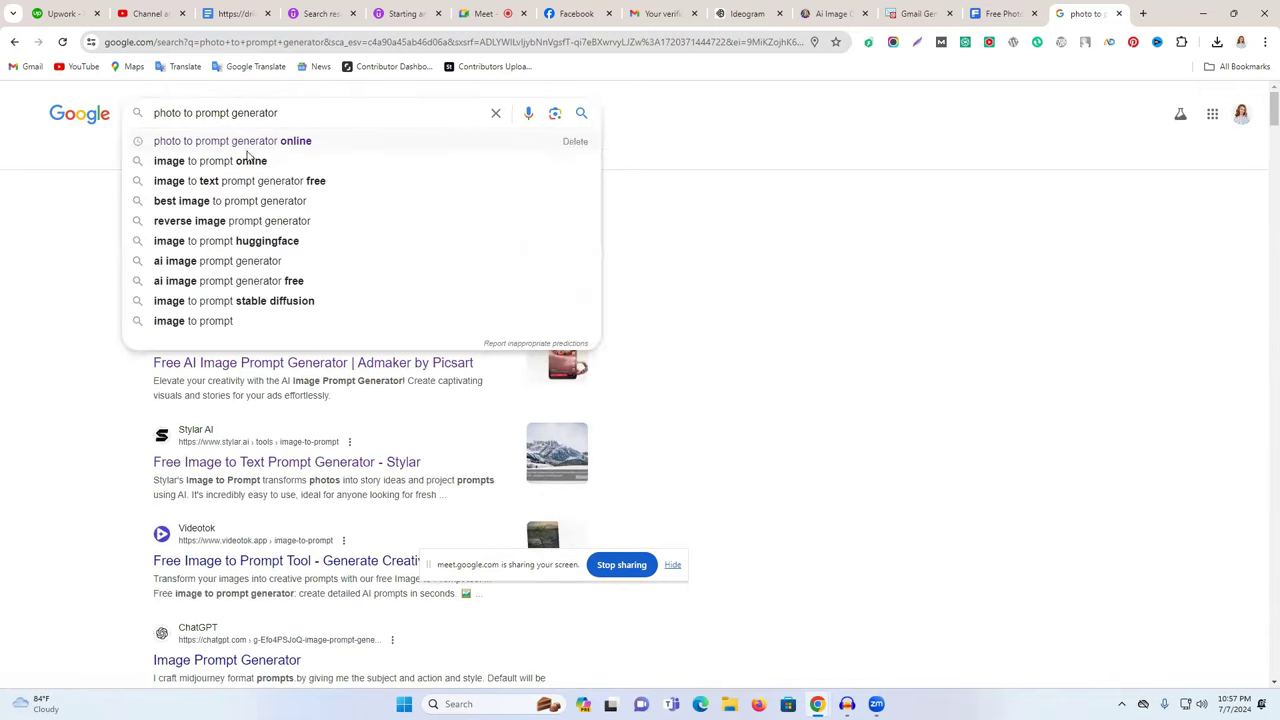
left_click(285, 159)
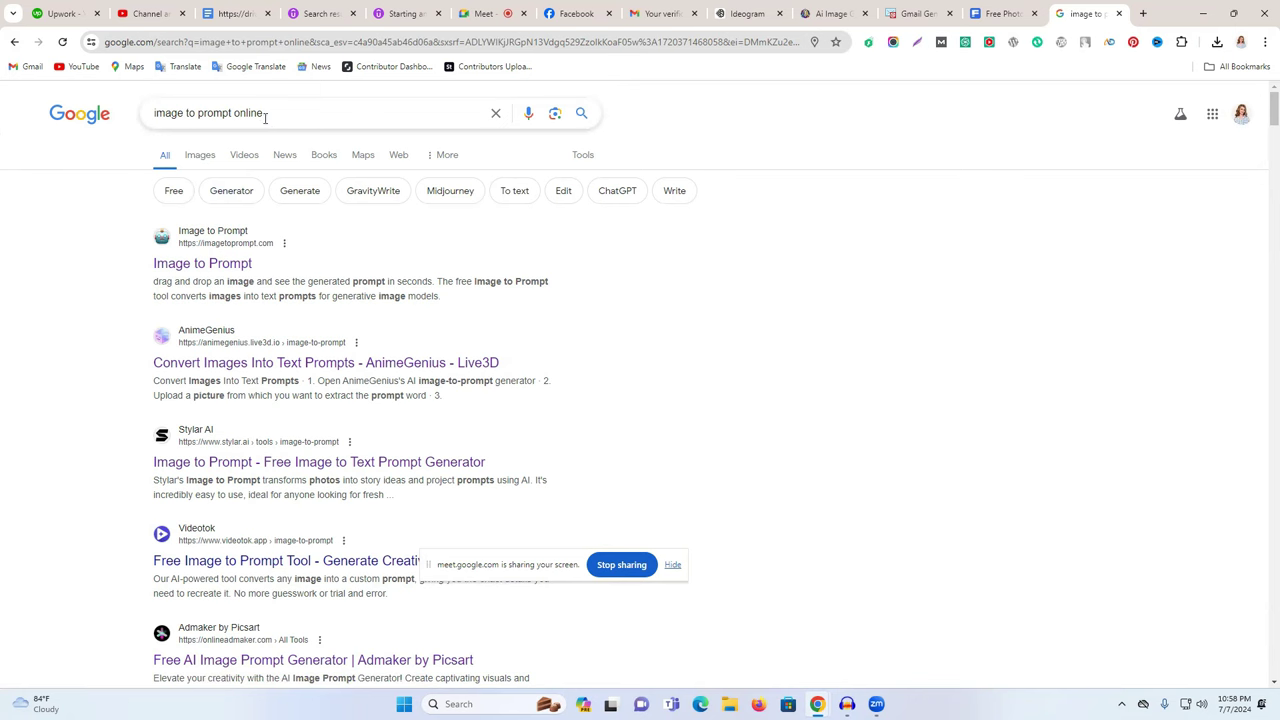
Open the Image to Prompt site from the search results.
left_click(198, 265)
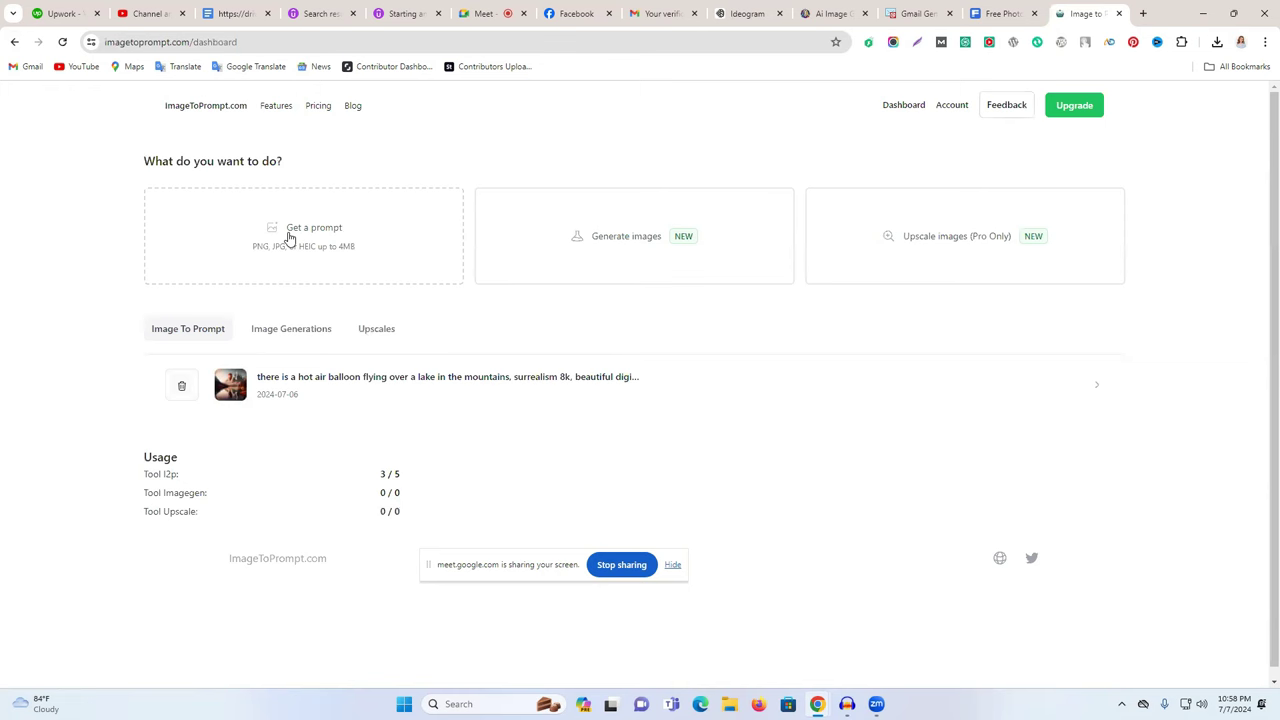
left_click_drag(289, 237, 700, 240)
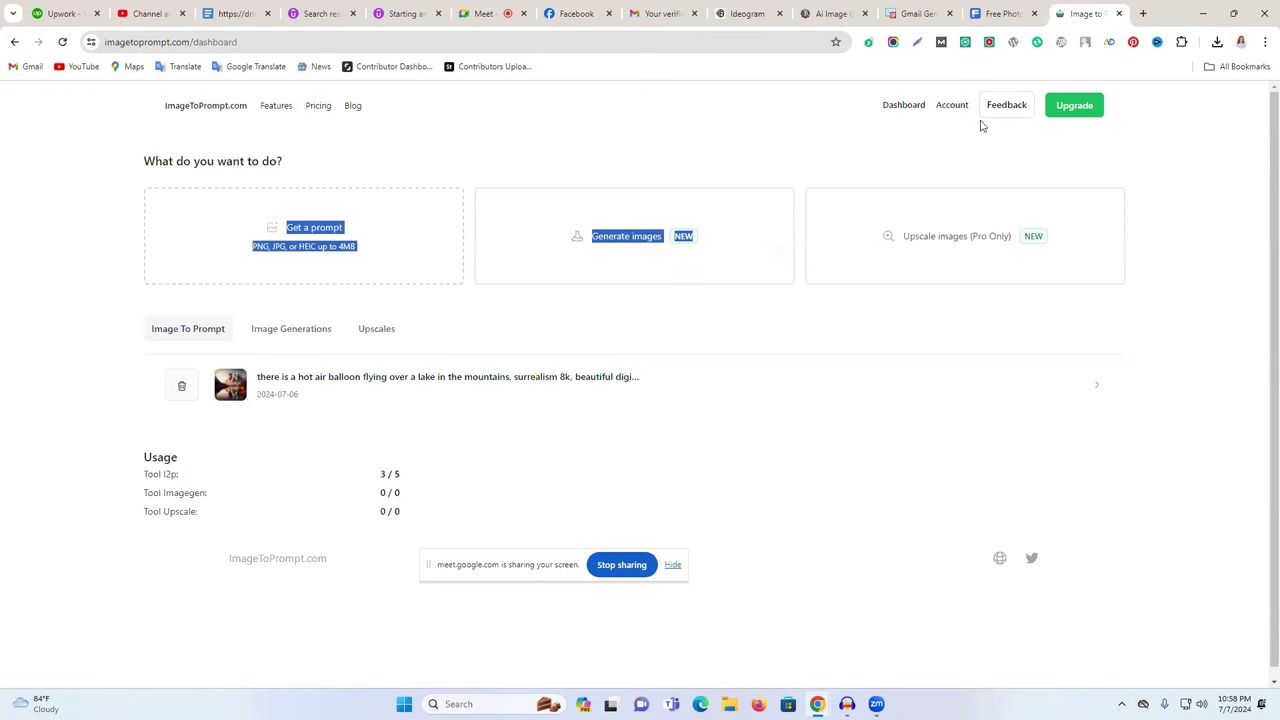
left_click(897, 153)
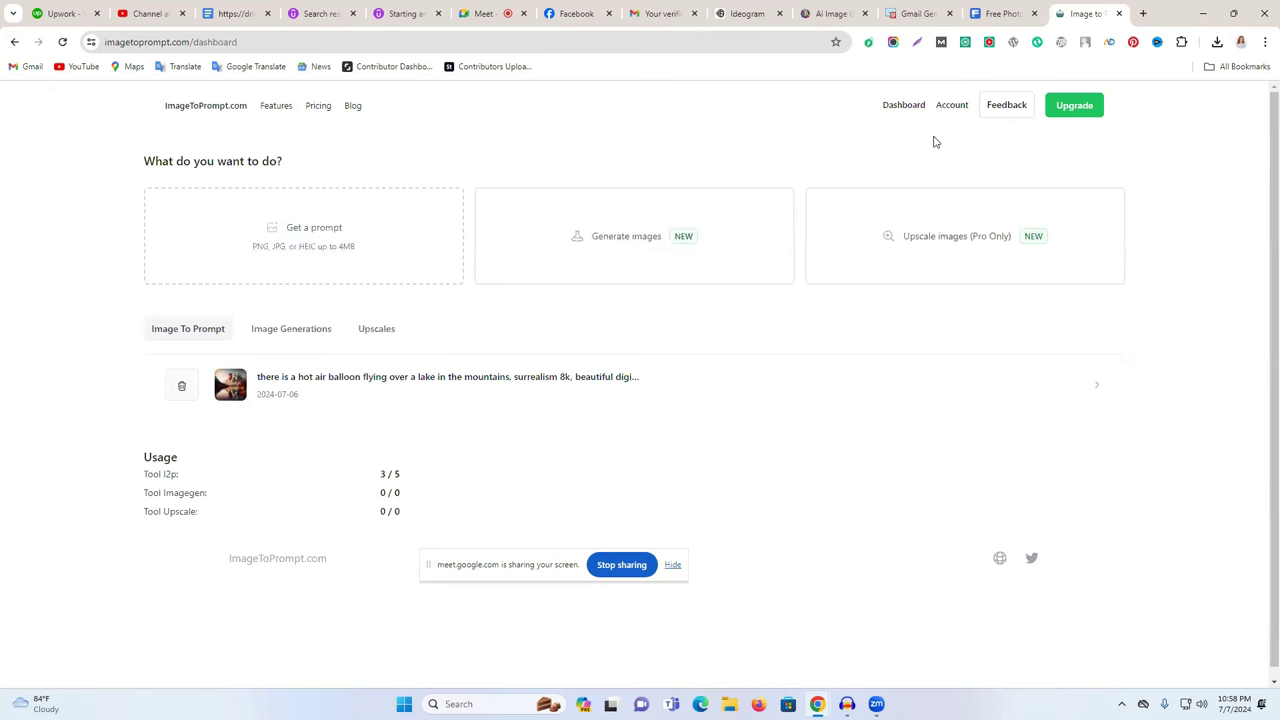
Upload the 7.5 MB tranquil lake photo from Downloads, which gets rejected as too large.
left_click(303, 234)
left_click(201, 216)
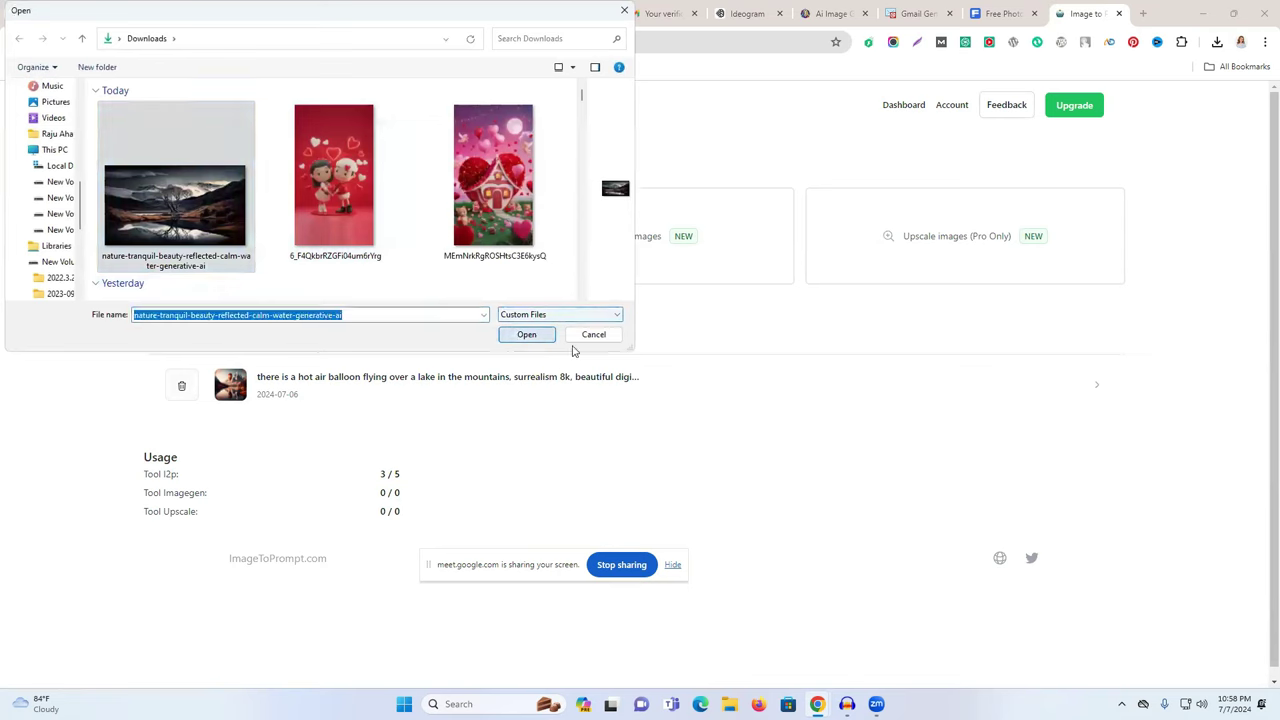
key("Return")
left_click_drag(156, 236, 268, 243)
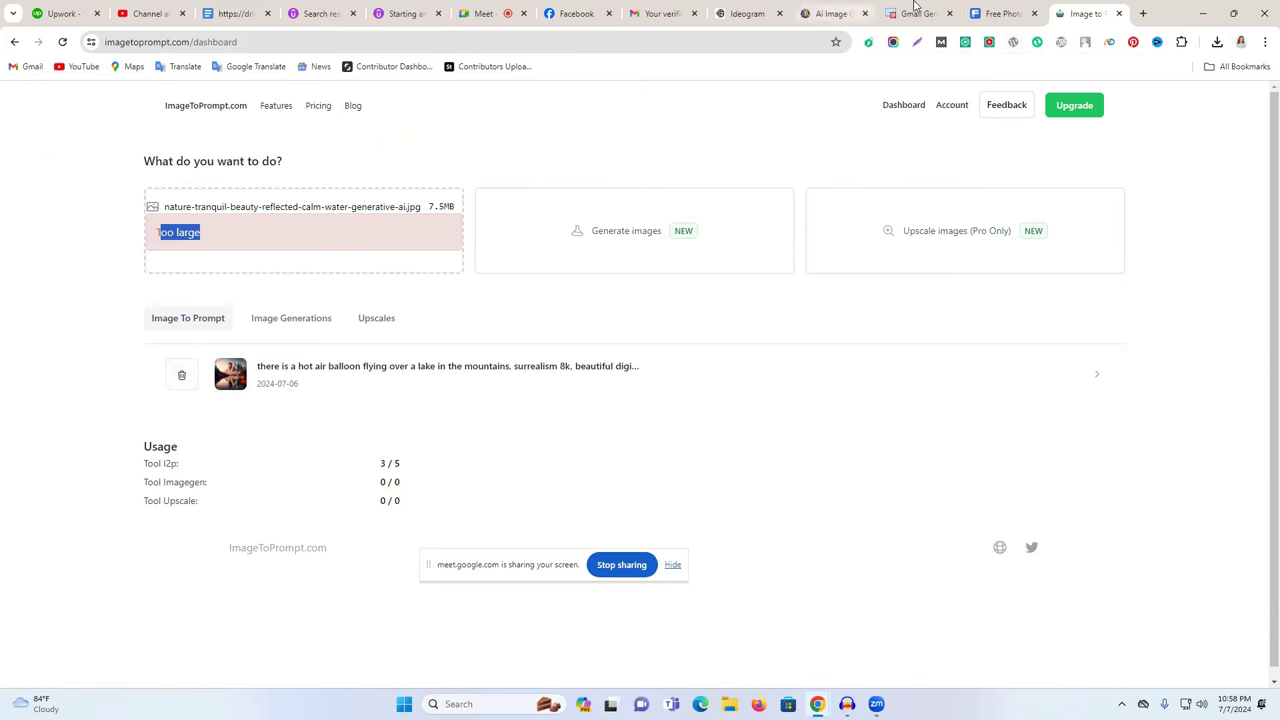
Find Lightshot in the Chrome Web Store and confirm it is installed and pinned.
left_click(998, 13)
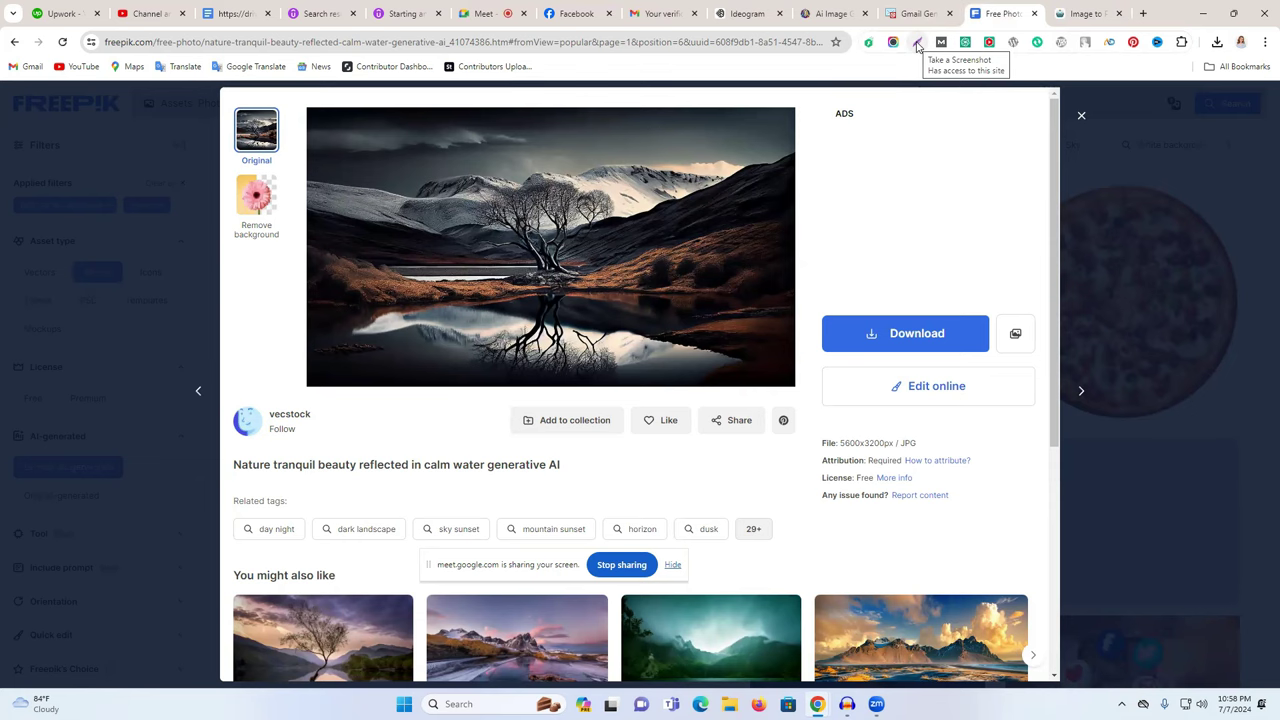
left_click(1181, 41)
scroll(1068, 375, "down", 1)
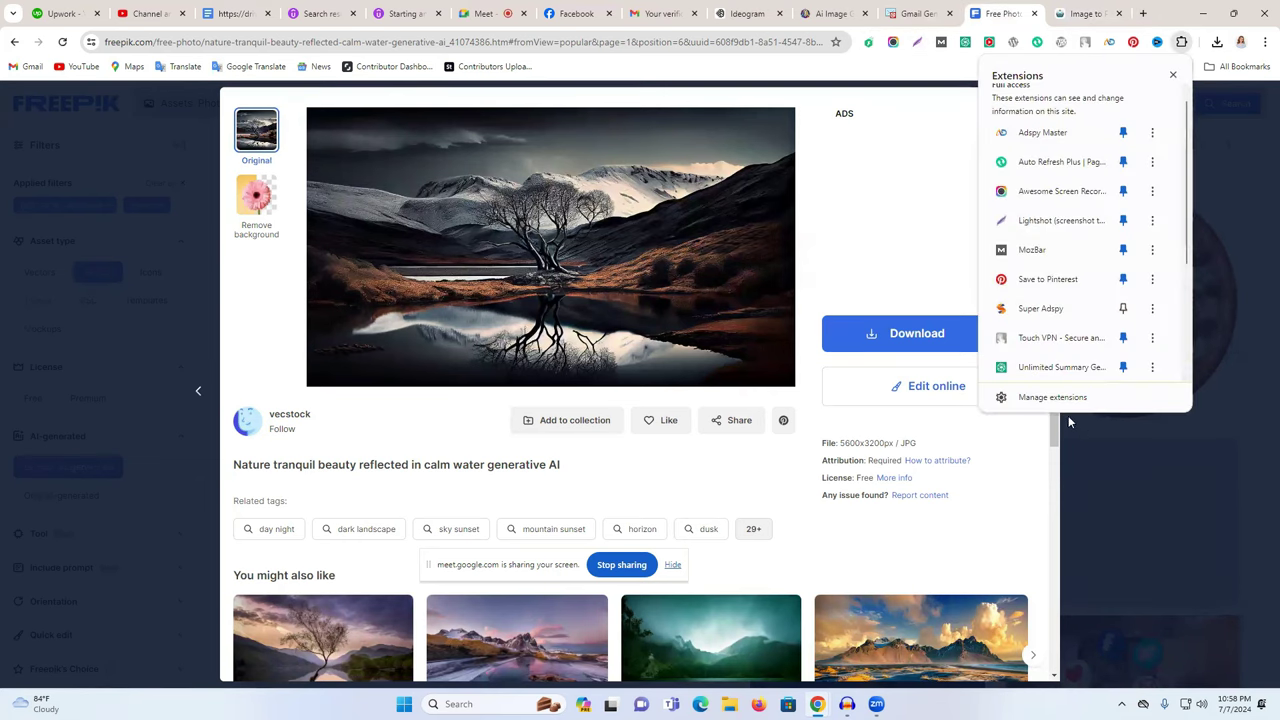
left_click(1052, 397)
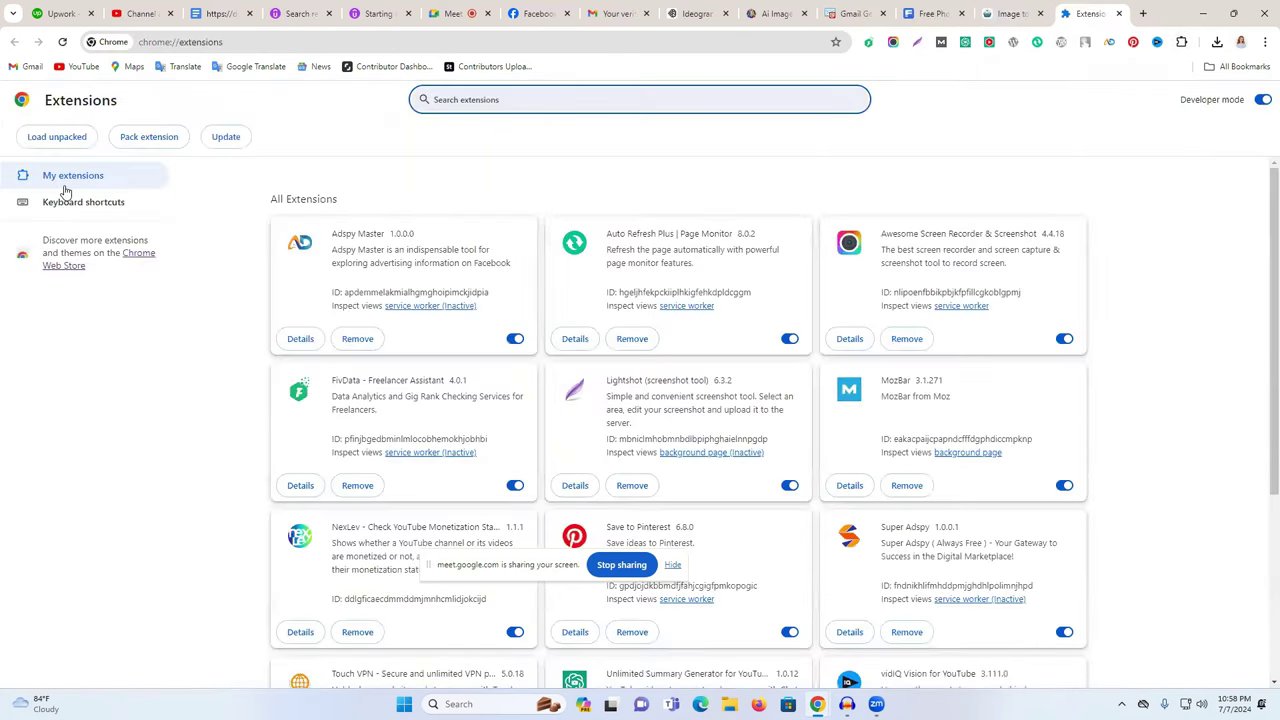
left_click(60, 266)
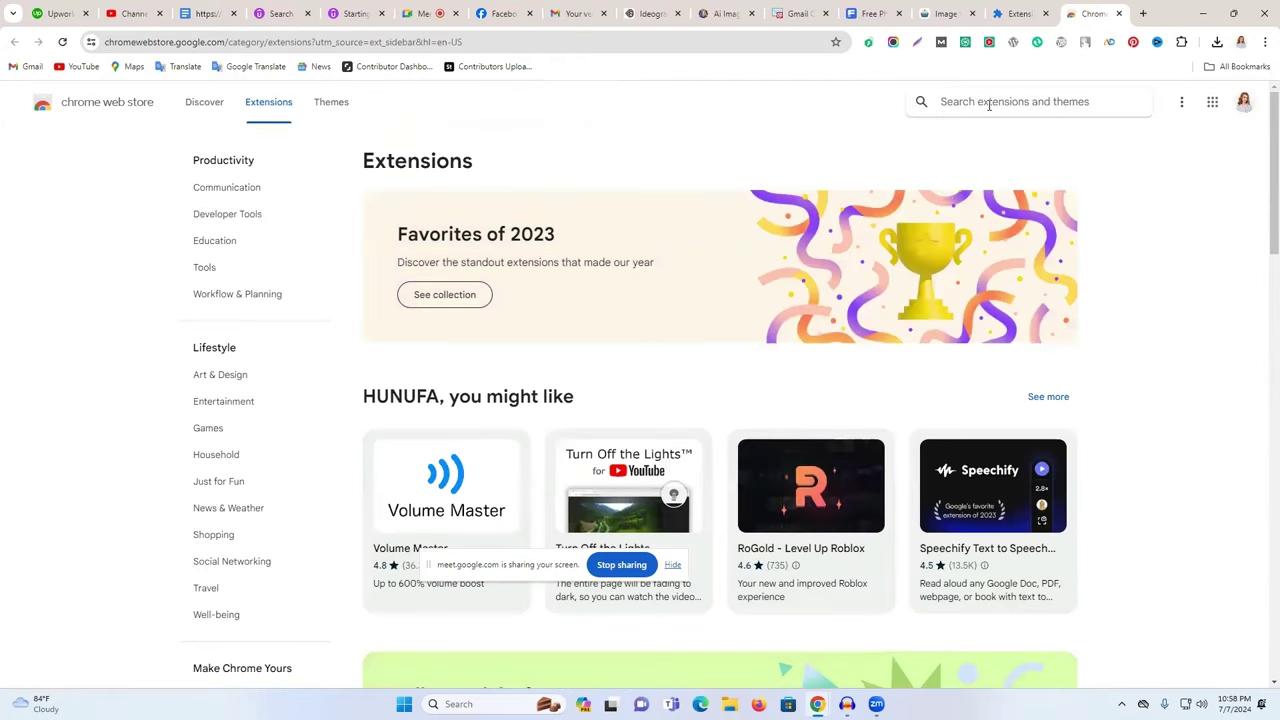
type("lightsho")
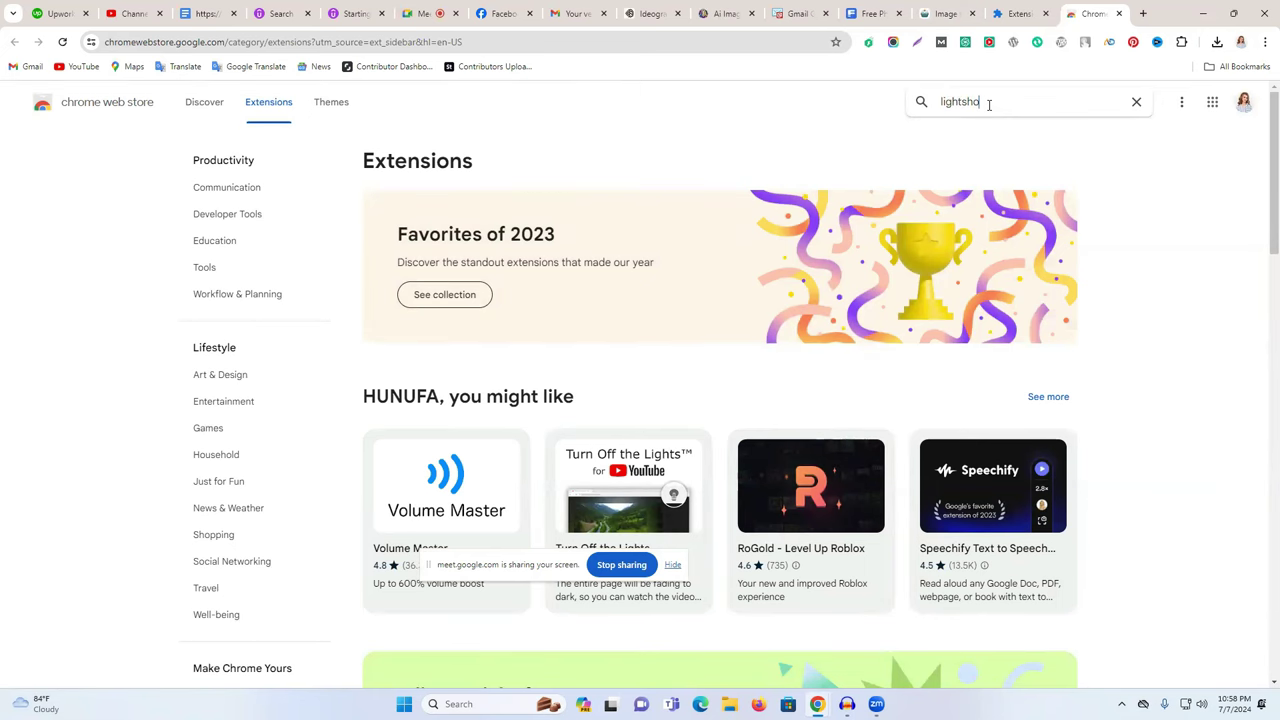
type("t")
key("Return")
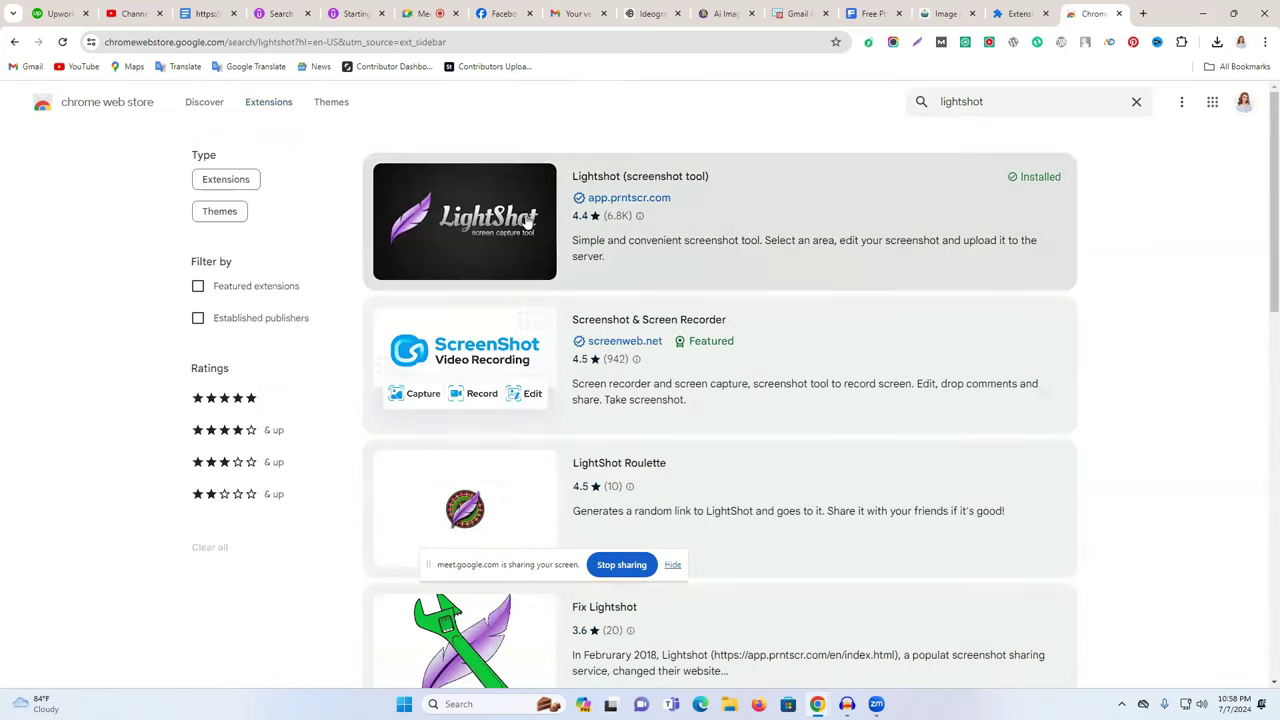
left_click(490, 224)
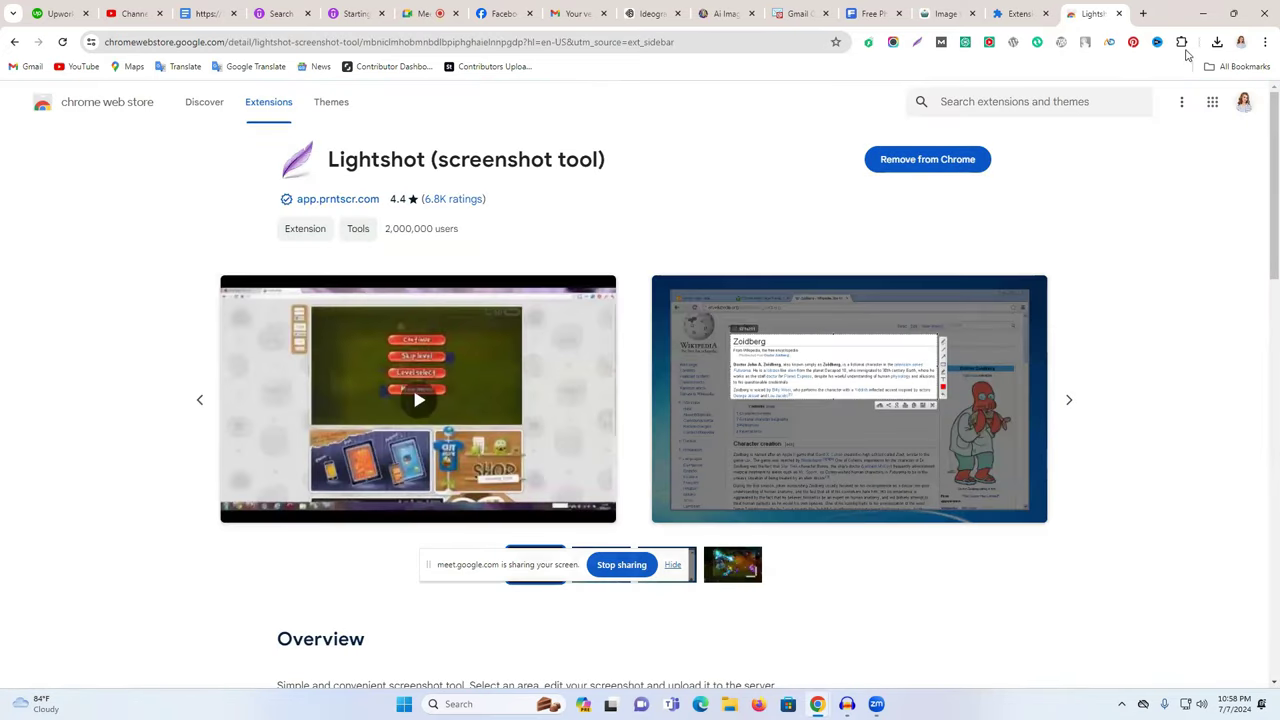
left_click(1179, 42)
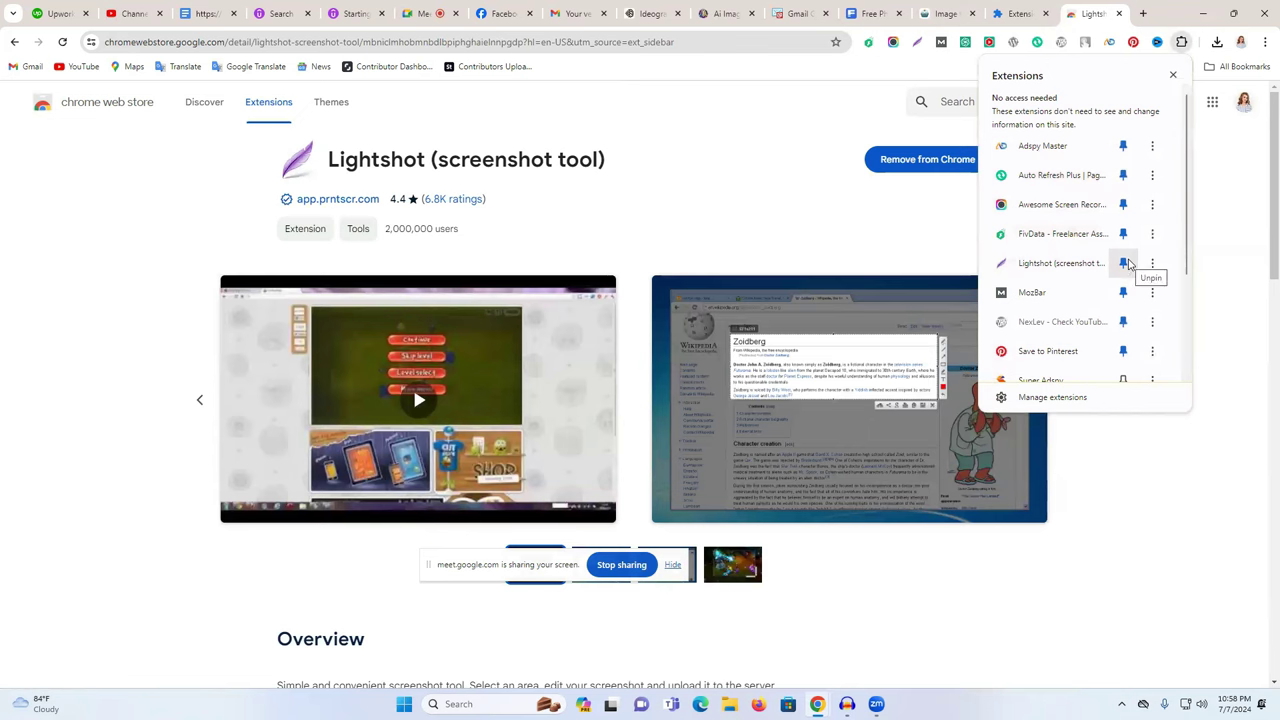
left_click(1181, 42)
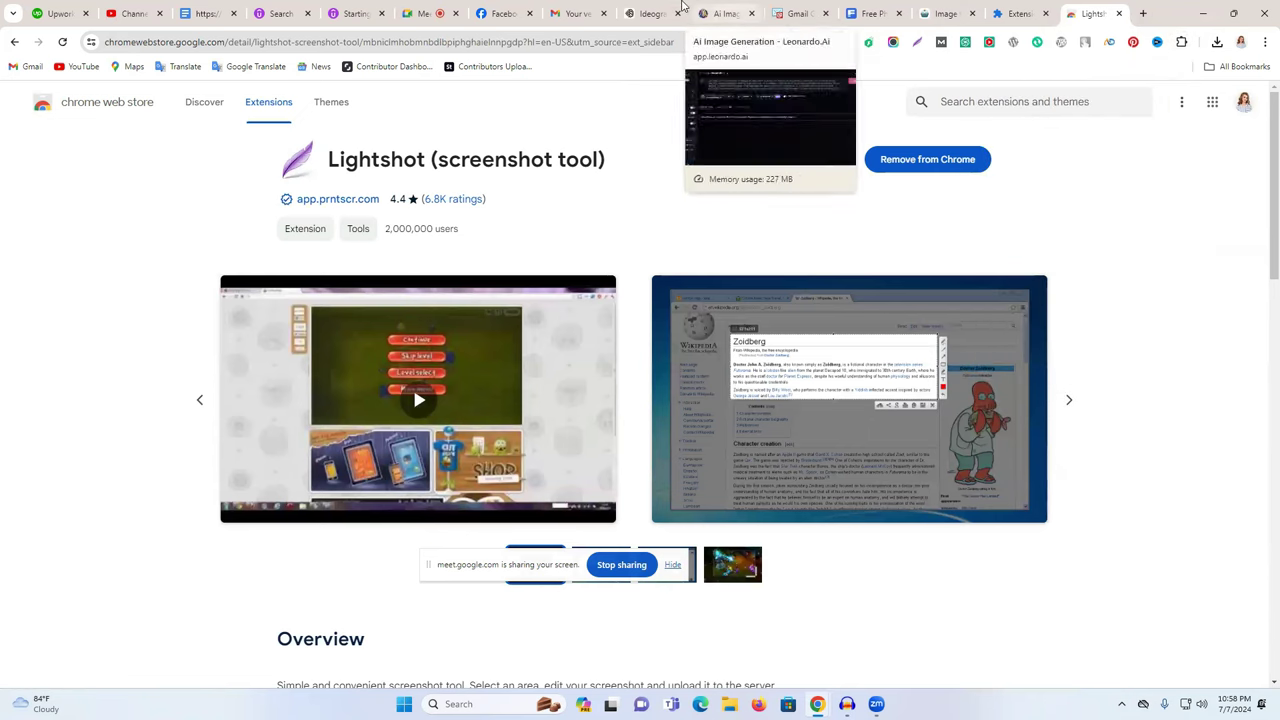
Frame a 736x417 Lightshot capture area around the Freepik lake photo.
left_click(856, 9)
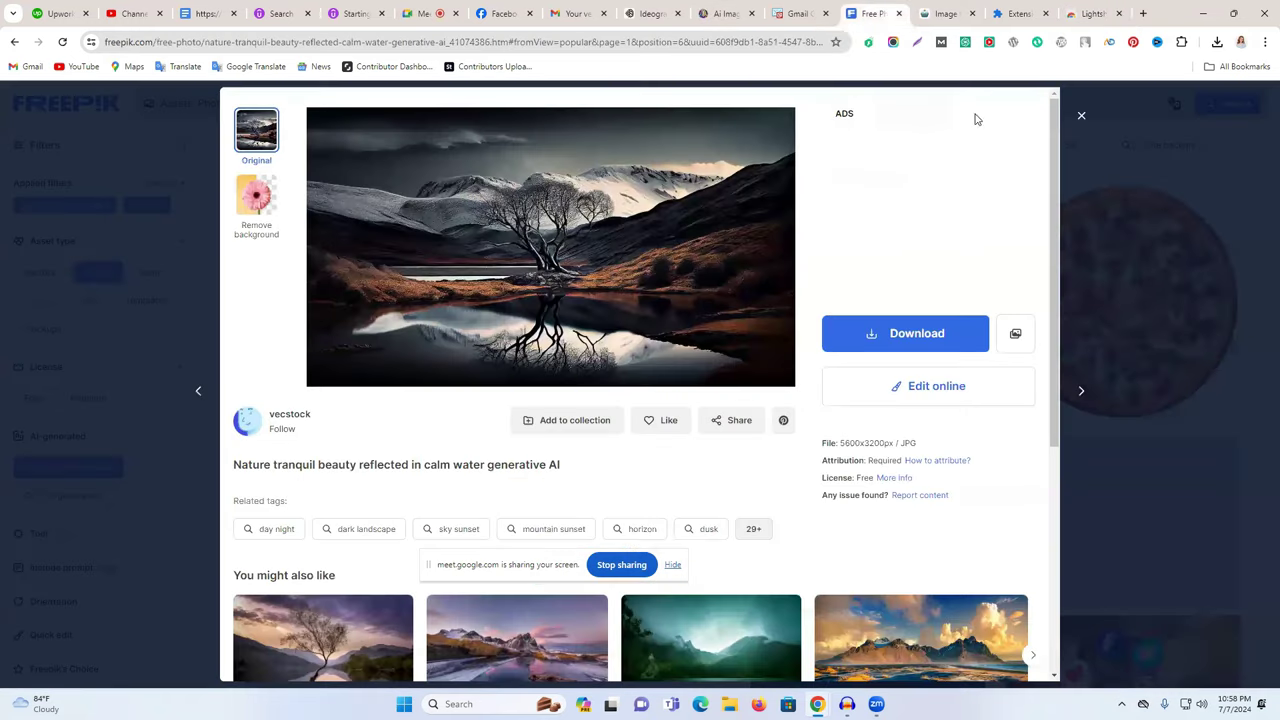
key("Print")
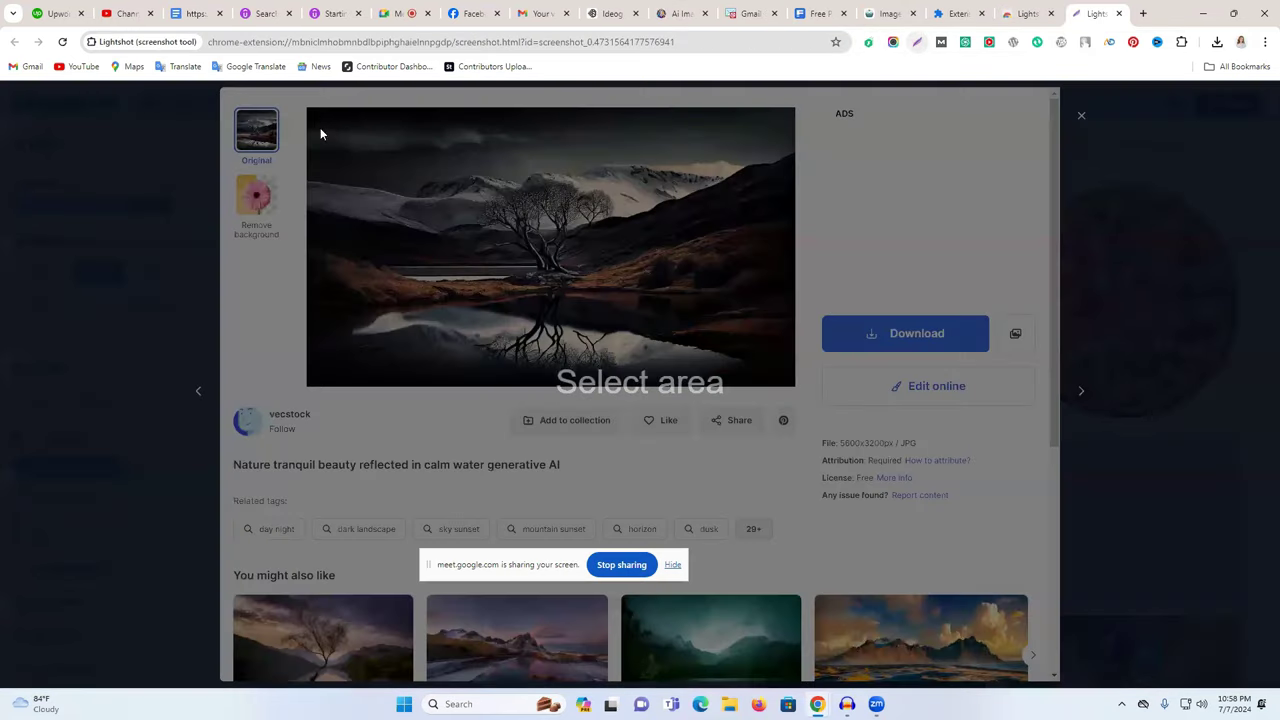
mouse_move(305, 106)
left_mouse_down()
mouse_move(712, 312)
mouse_move(796, 385)
left_mouse_up()
Save the lake capture as Screenshot (77) and delete the old hot-air-balloon upload on ImageToPrompt.
left_click(766, 397)
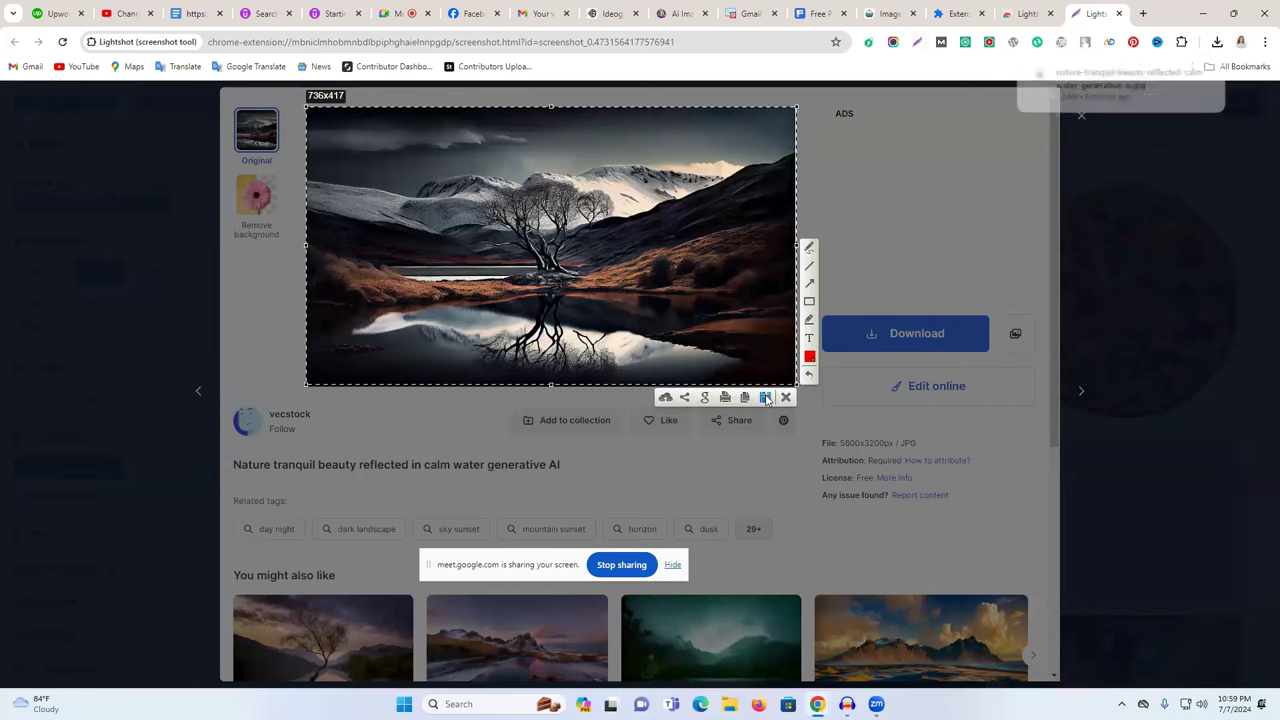
left_click(527, 335)
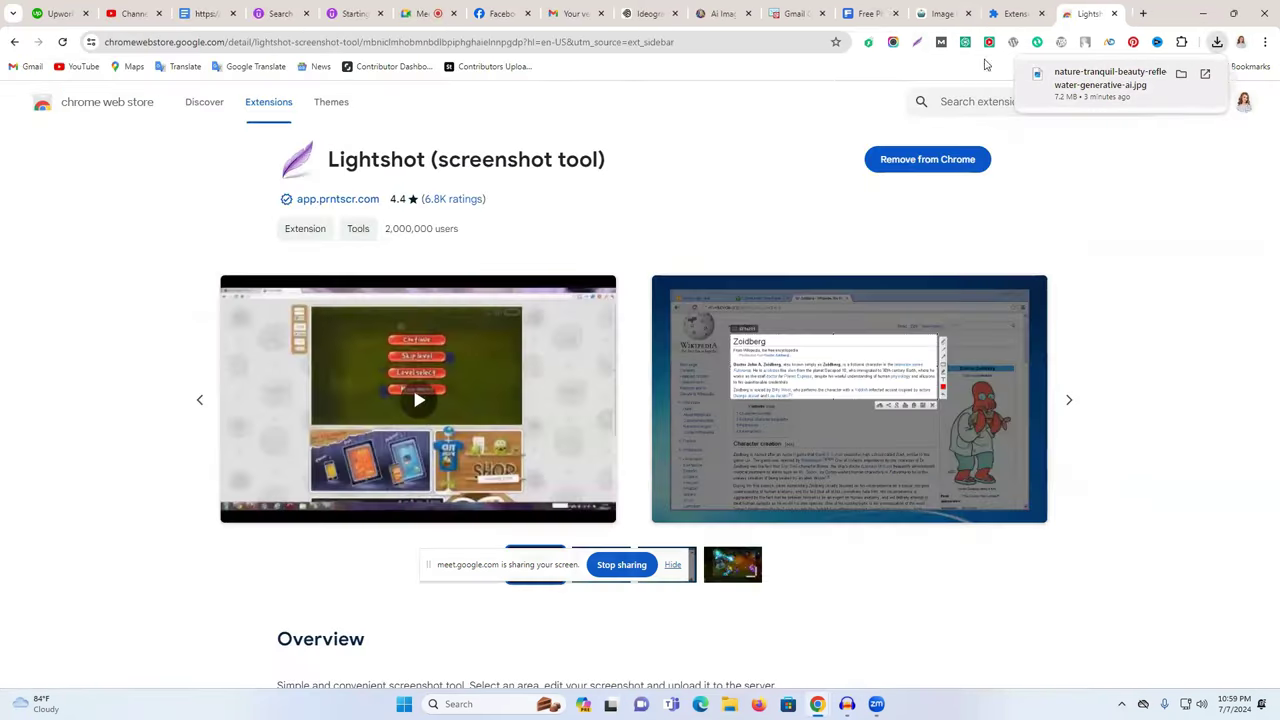
left_click(945, 13)
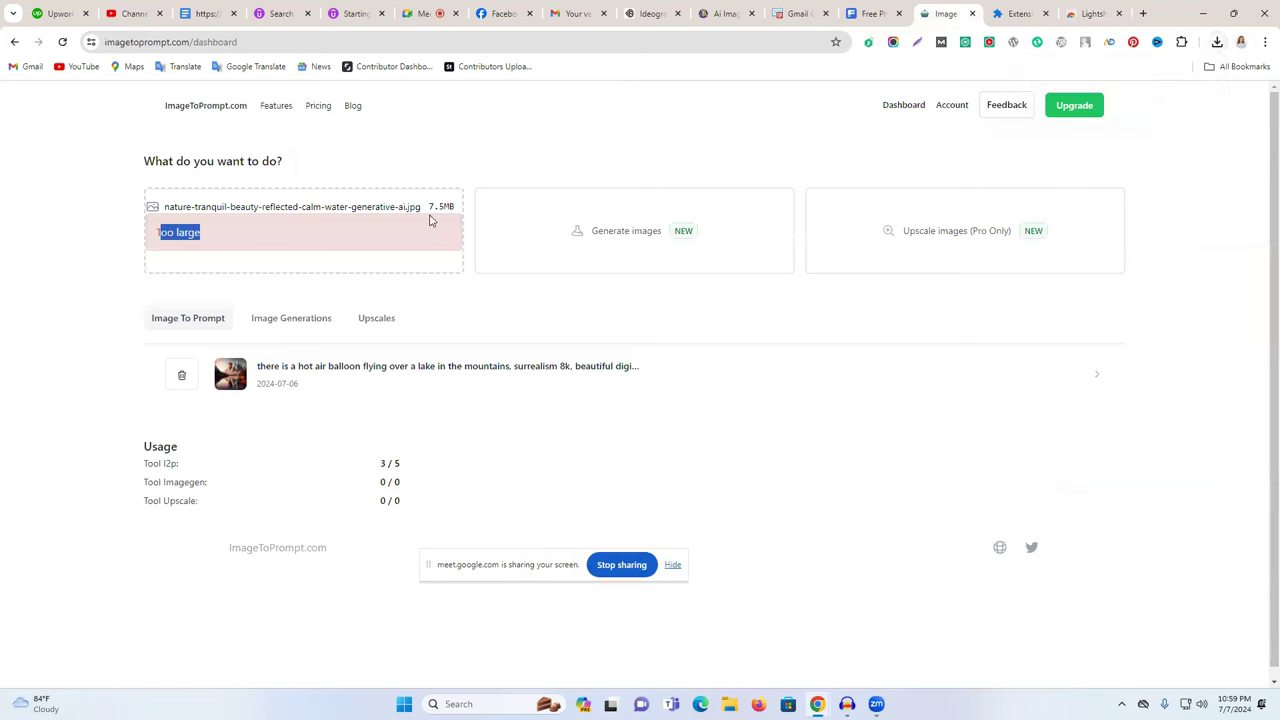
left_click_drag(440, 208, 420, 208)
left_click(180, 376)
left_click(706, 145)
Select Screenshot (77) from Downloads for upload to ImageToPrompt.
left_click(651, 442)
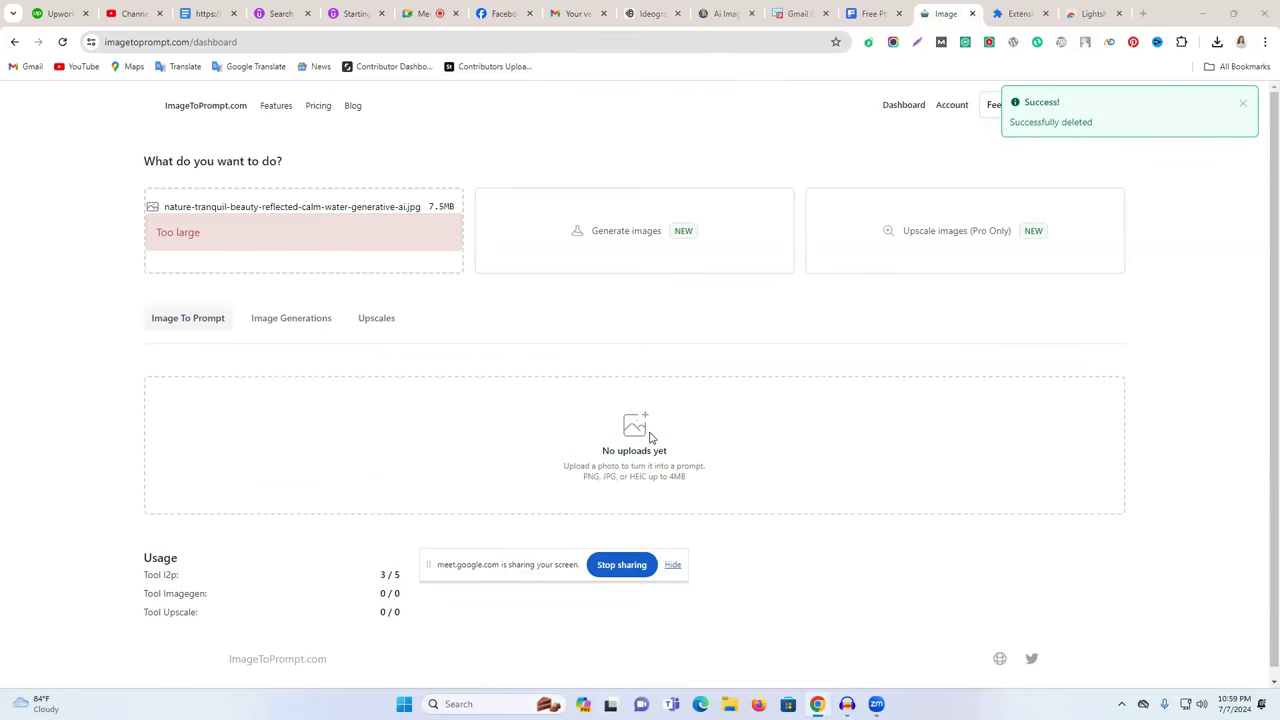
left_click(207, 230)
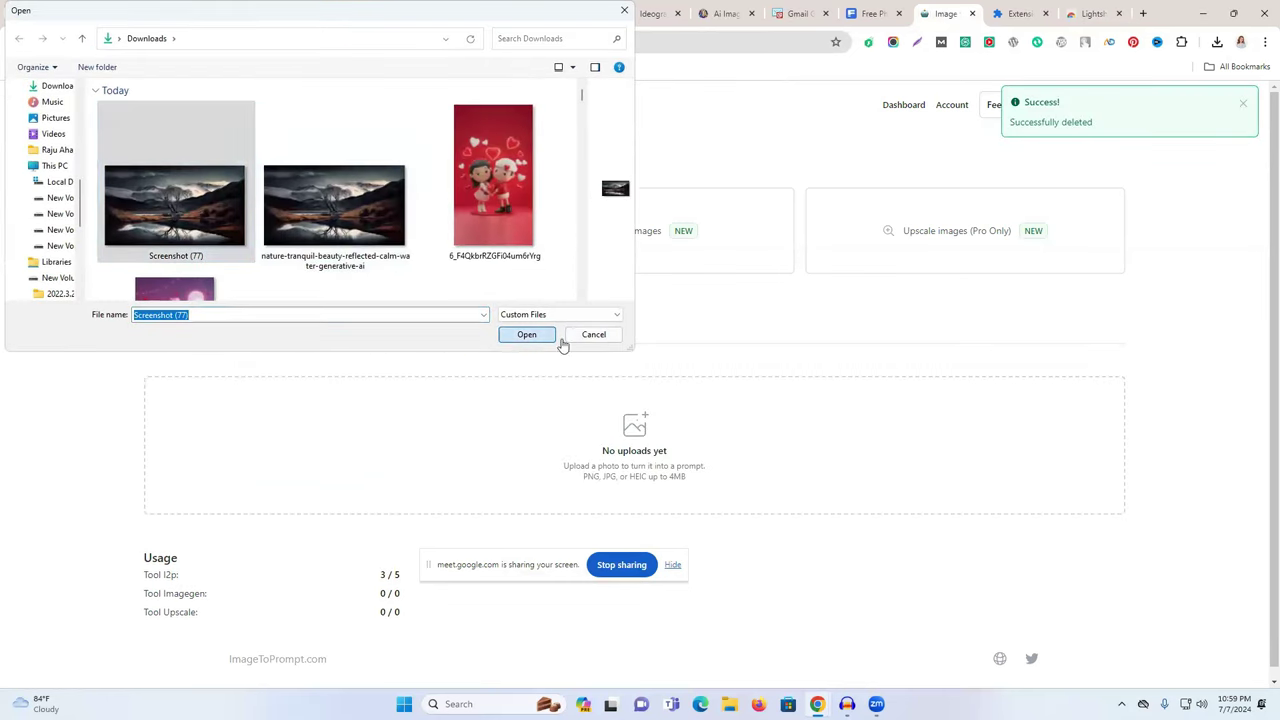
left_click(540, 337)
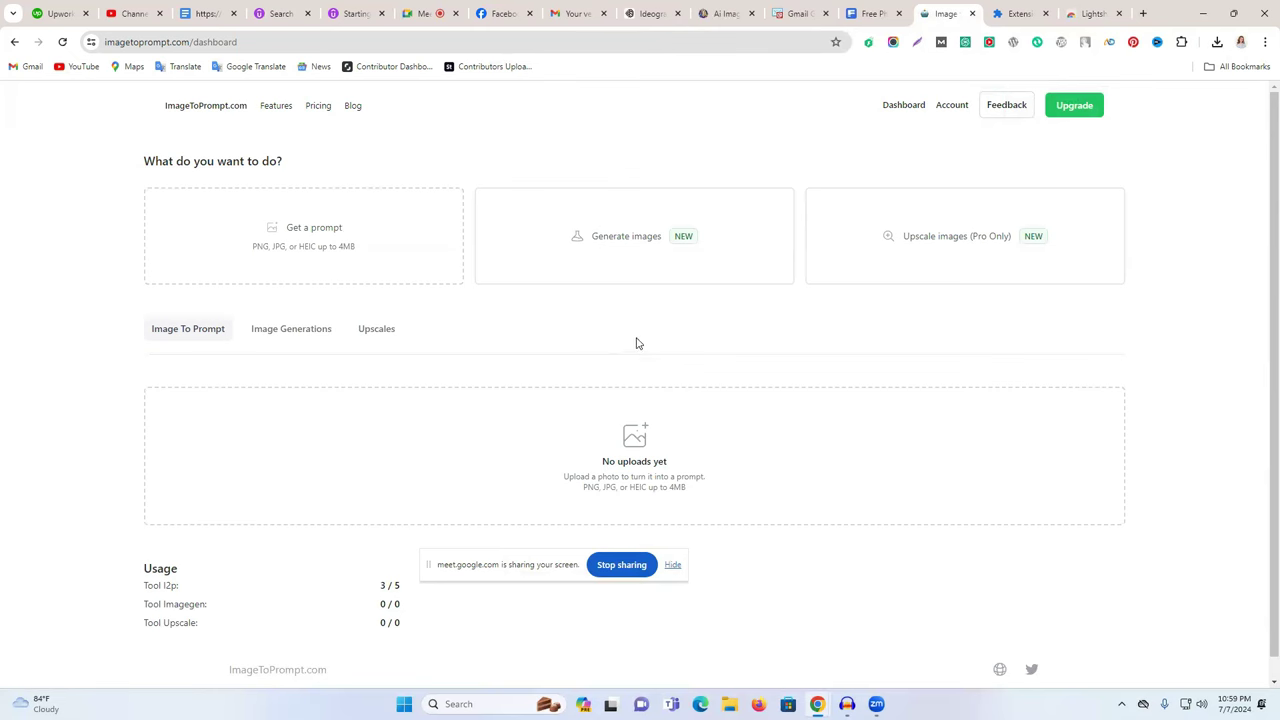
left_click(343, 234)
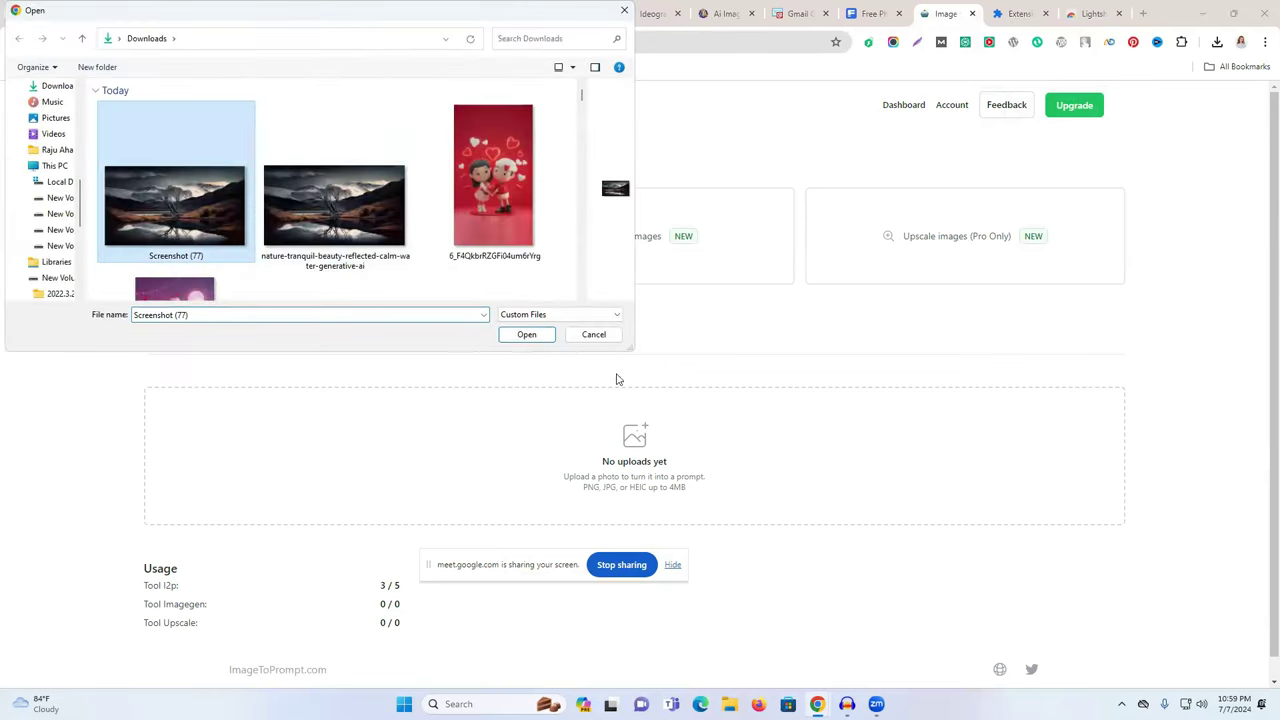
Upload Screenshot (77), reload the results, and copy the generated Stable Diffusion XL prompt.
left_click(527, 334)
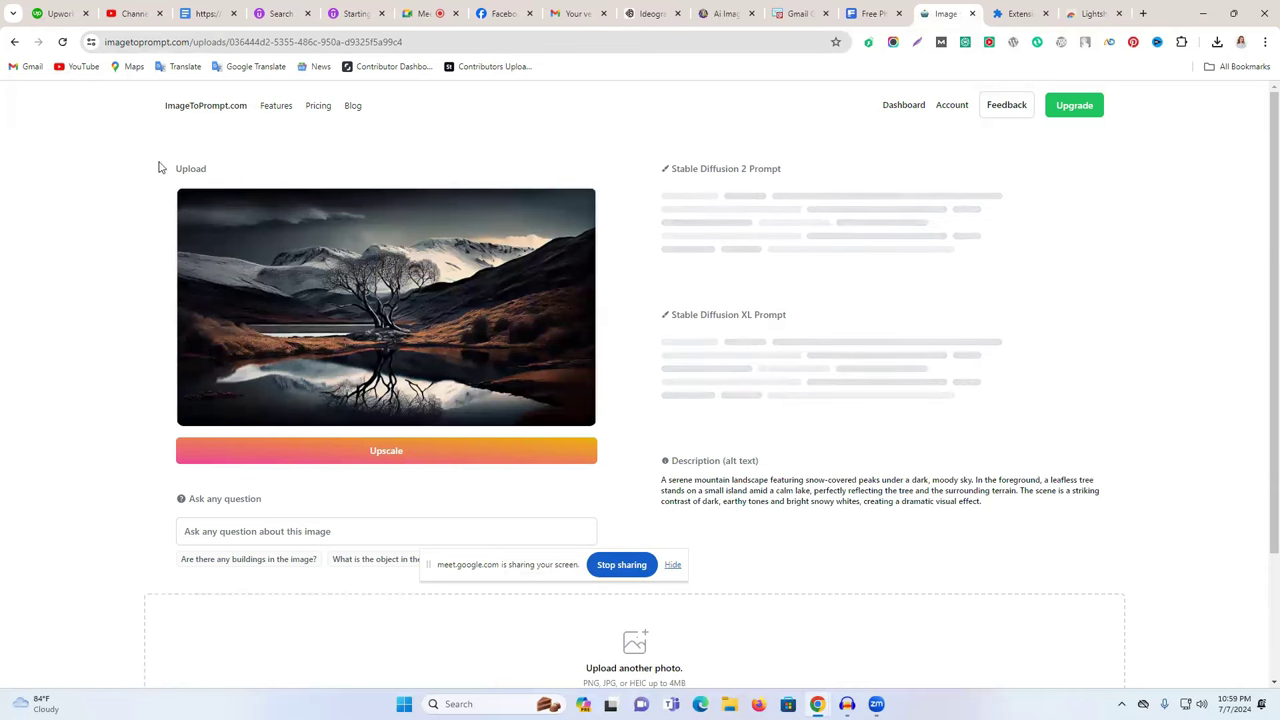
left_click(63, 42)
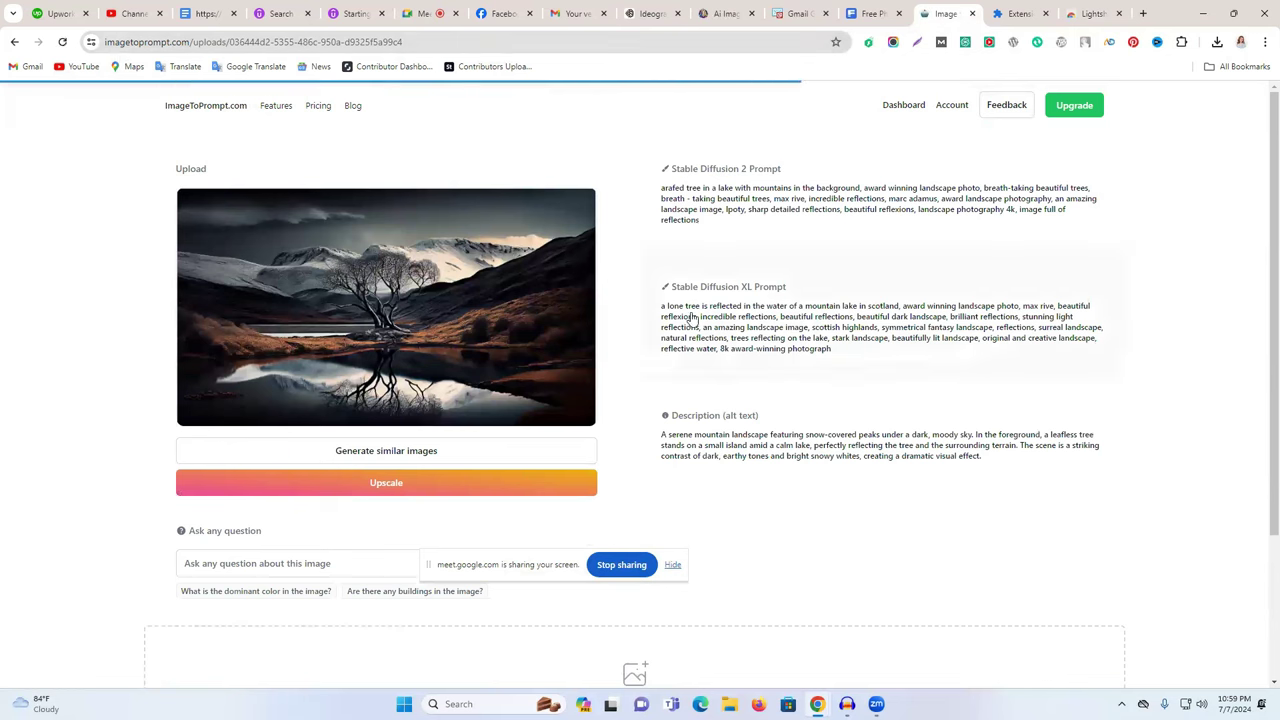
left_click(773, 336)
double_click(772, 335)
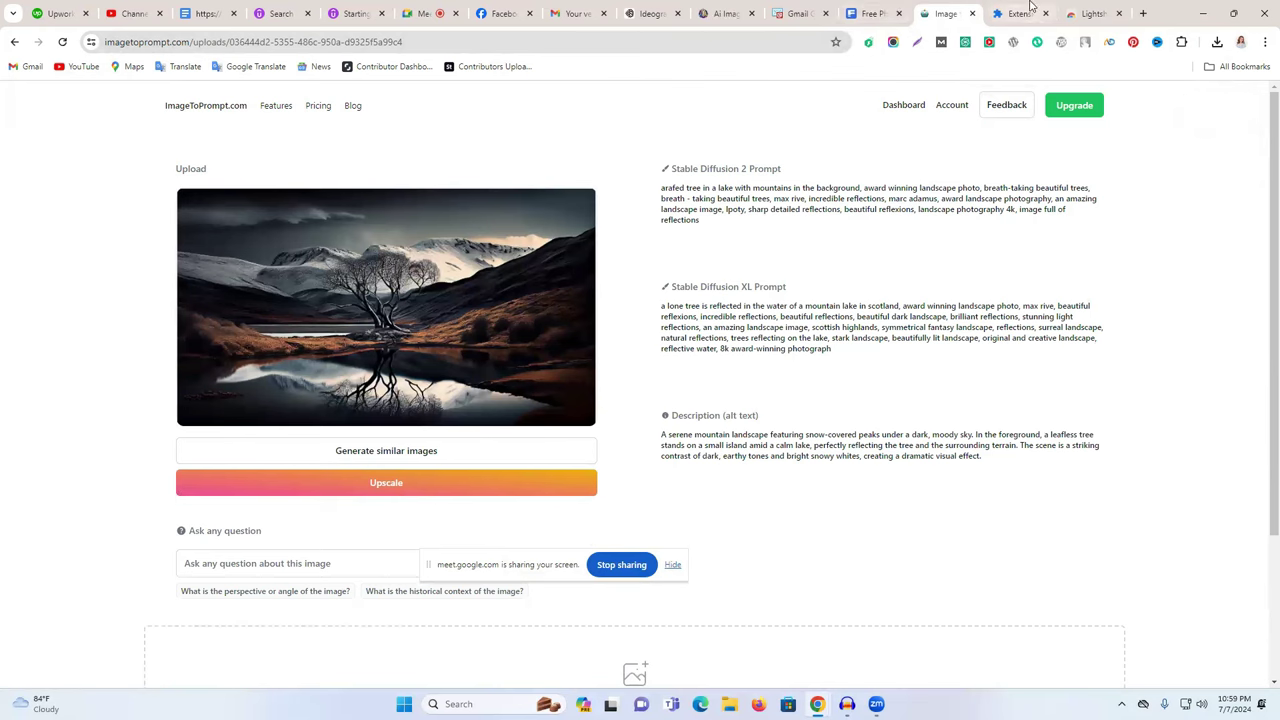
left_click(733, 10)
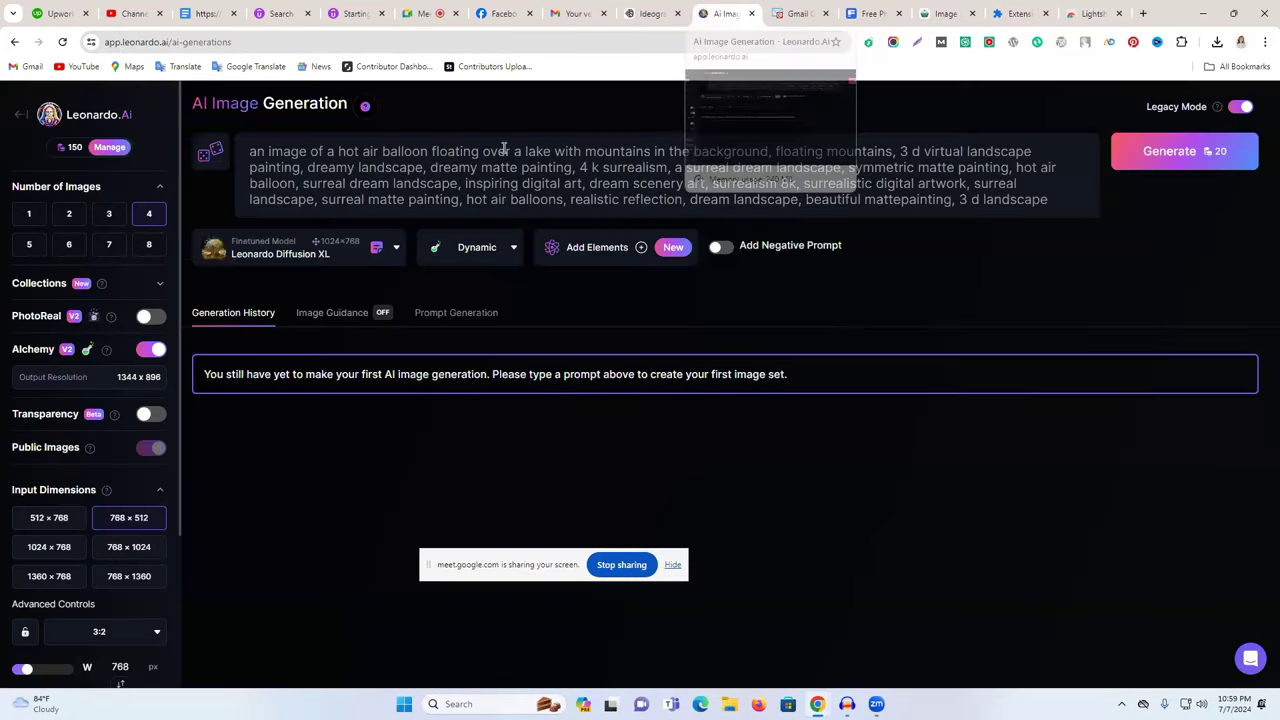
Replace the balloon prompt with the lone-tree lake prompt and keep Leonardo Diffusion XL.
left_click(281, 170)
key("ctrl+a")
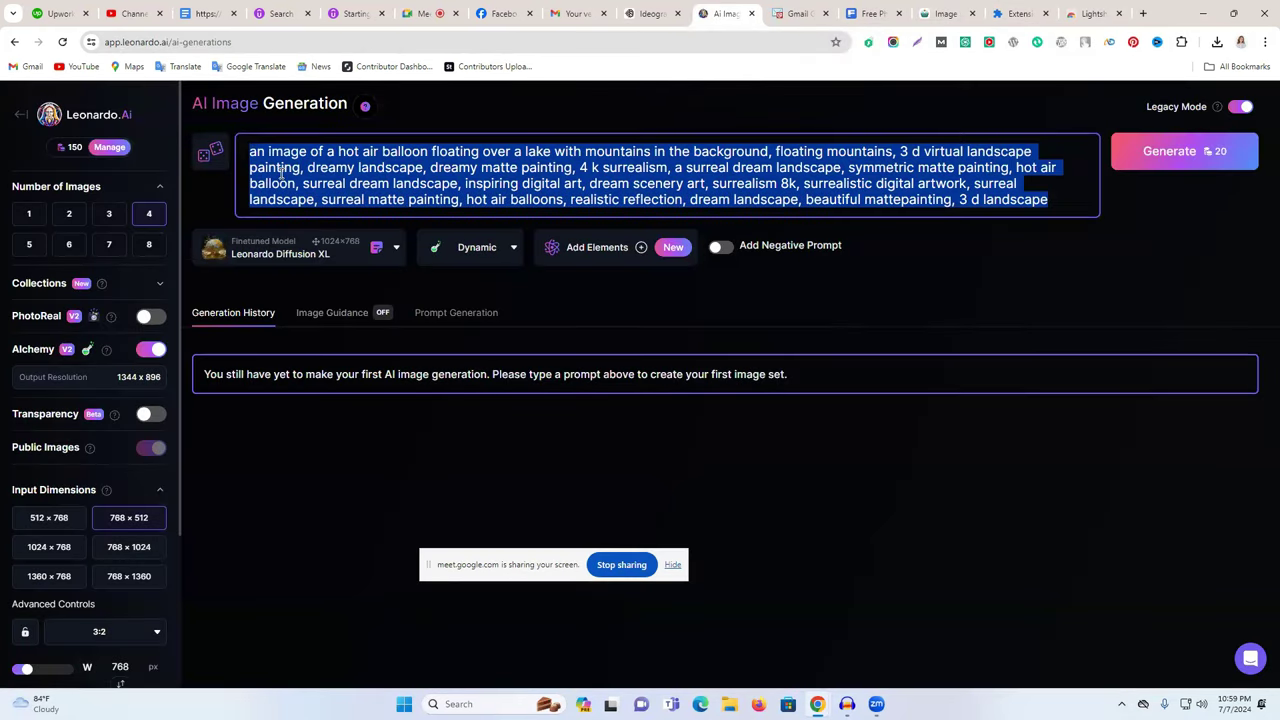
key("ctrl+v")
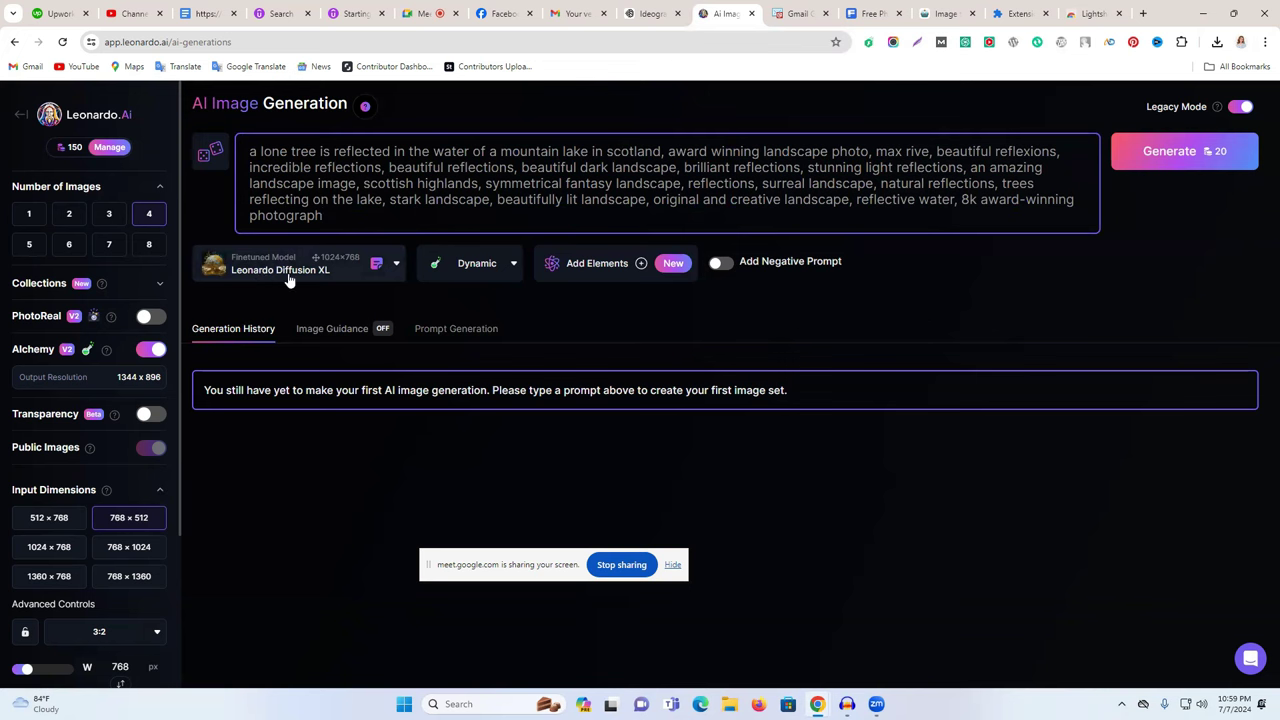
left_click(284, 279)
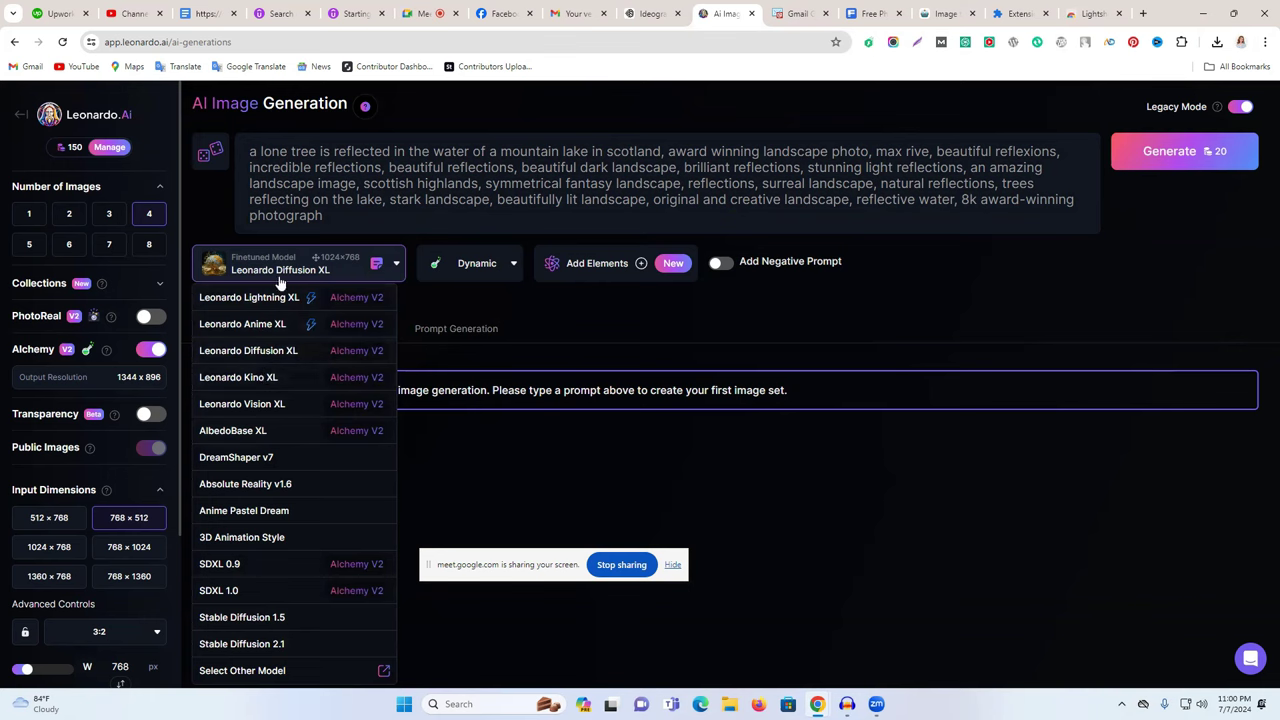
left_click(877, 333)
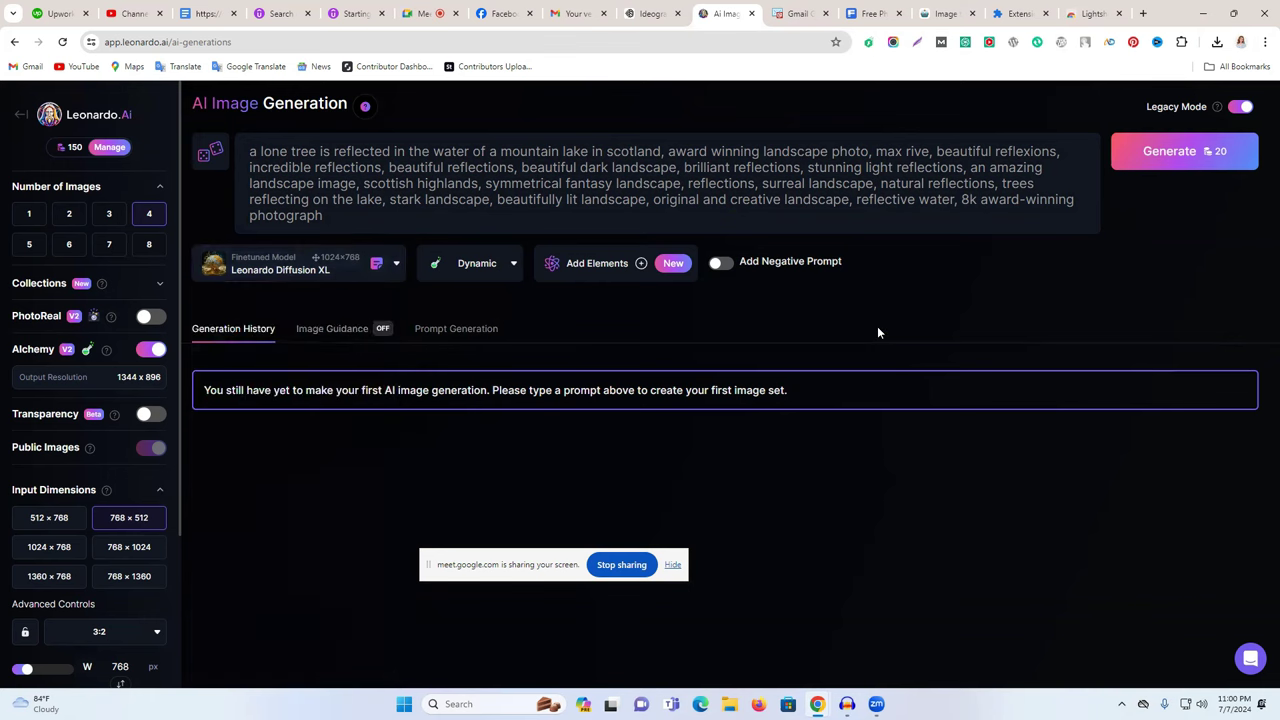
left_click(237, 270)
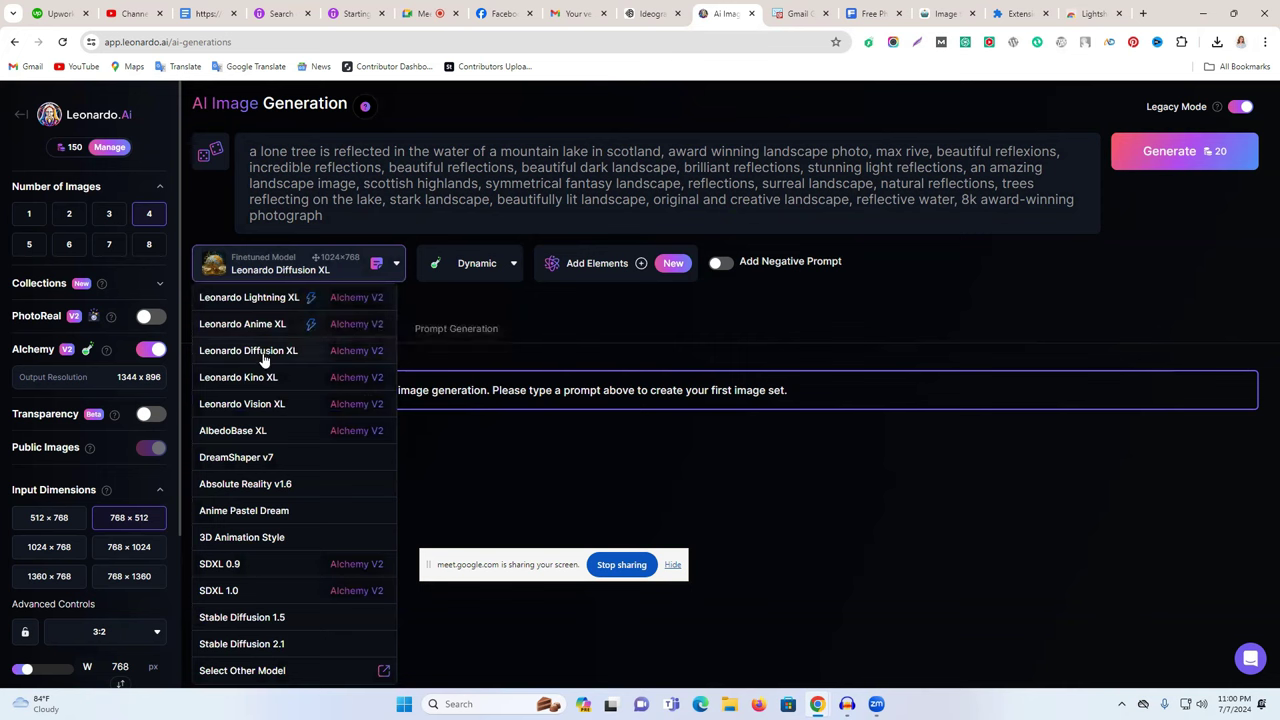
left_click(262, 352)
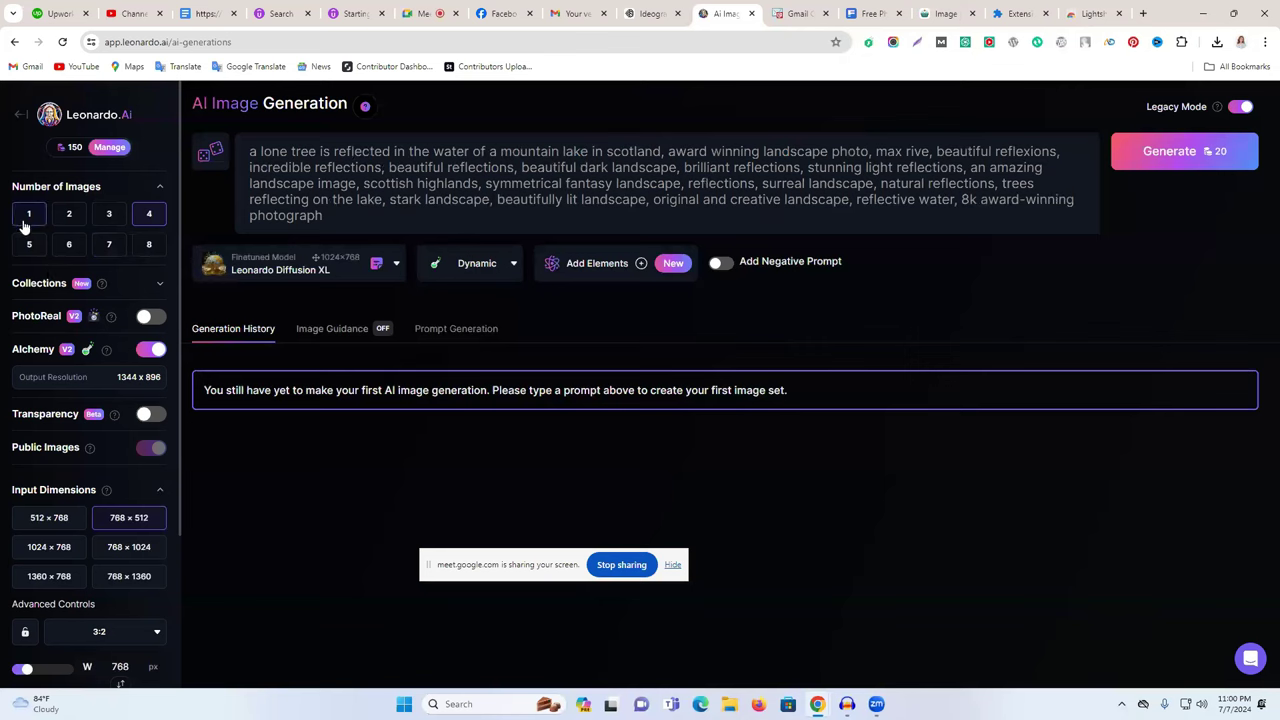
Turn off Alchemy and set the aspect ratio to 16:9 (912×512).
scroll(146, 364, "down", 2)
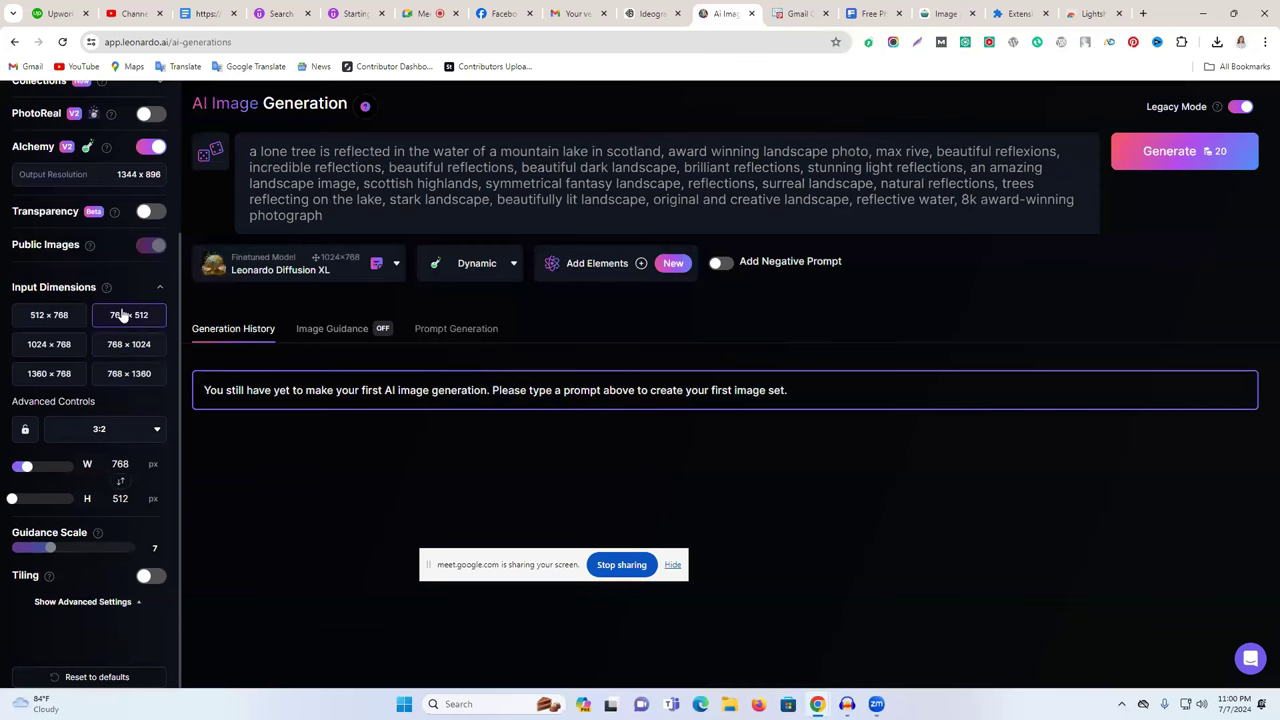
scroll(120, 314, "up", 1)
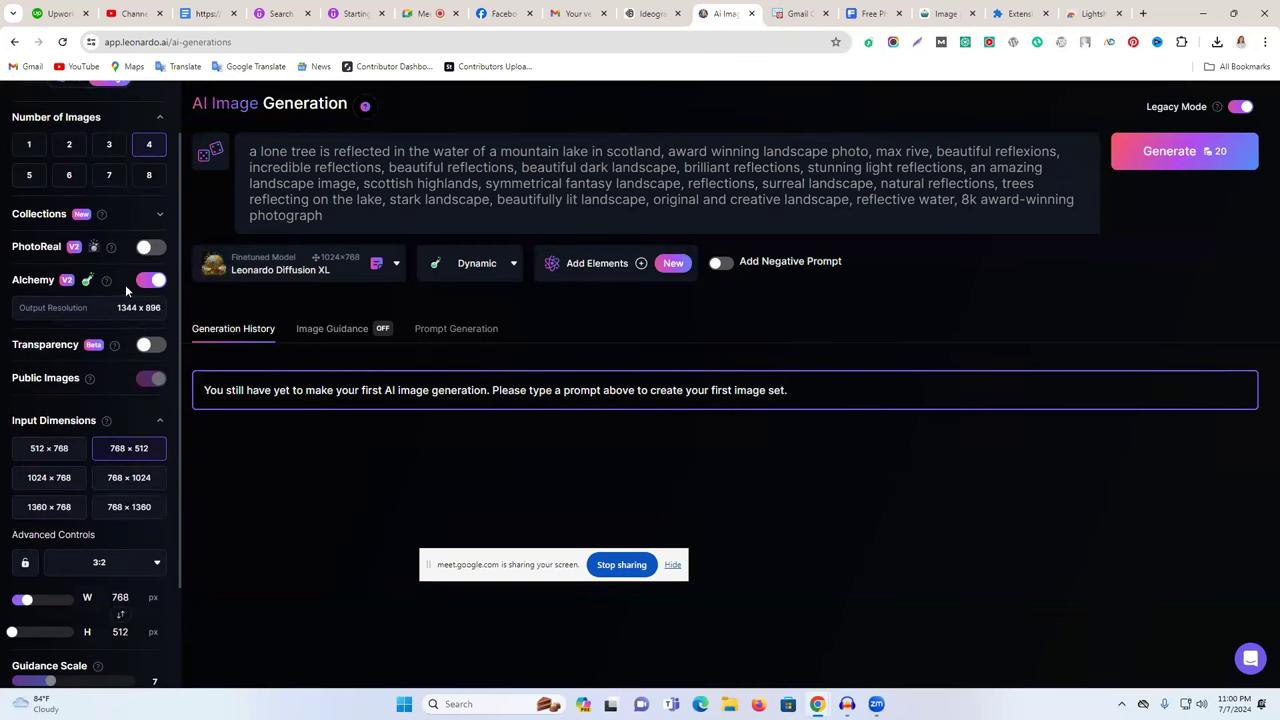
left_click(151, 280)
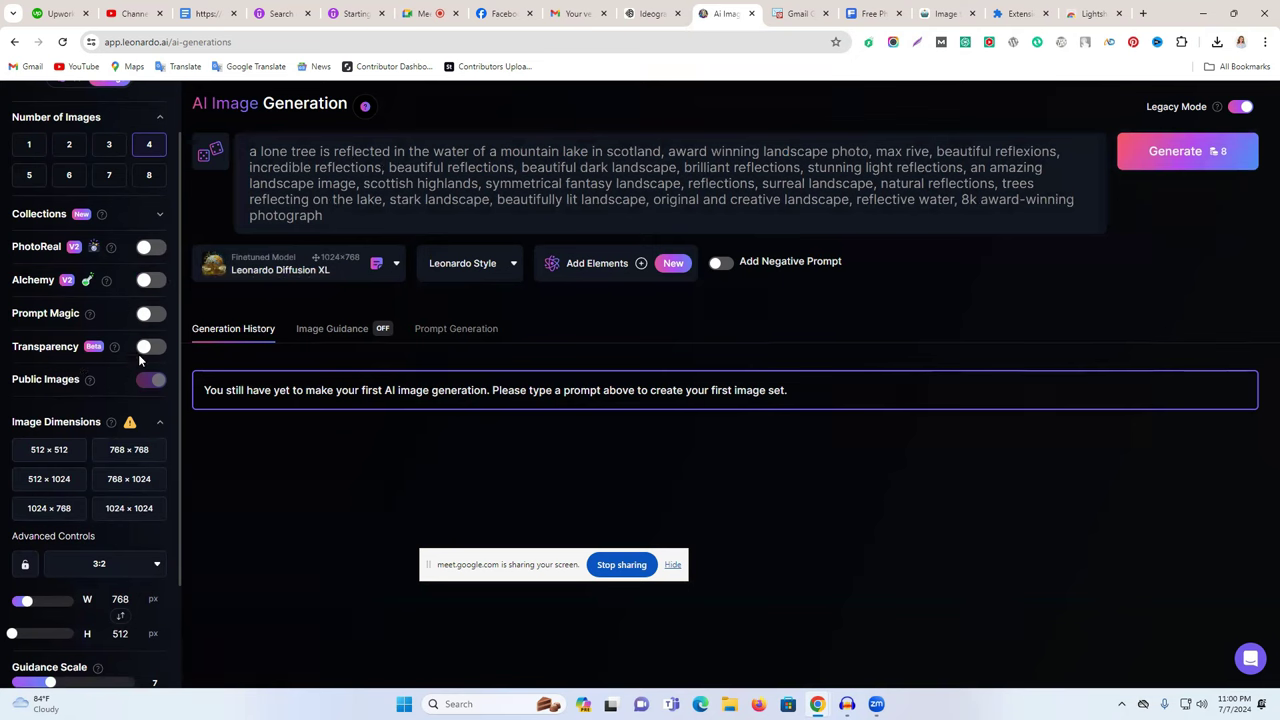
scroll(138, 354, "down", 1)
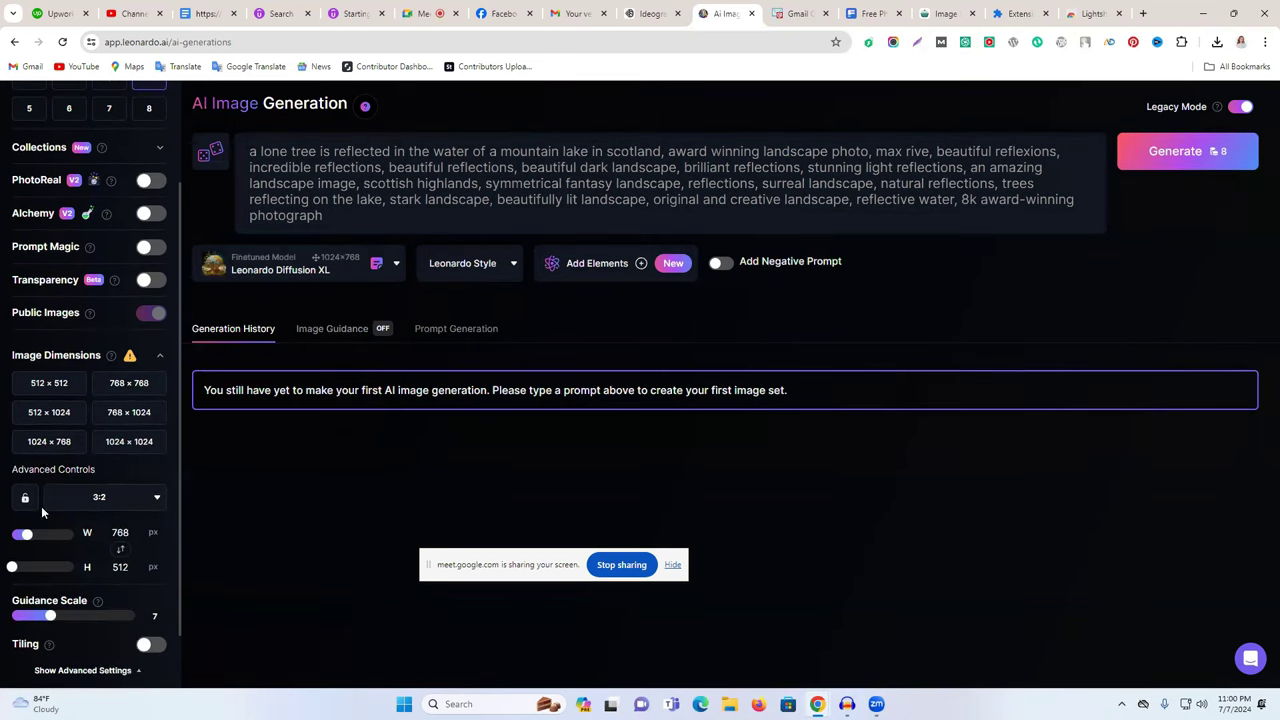
left_click(93, 500)
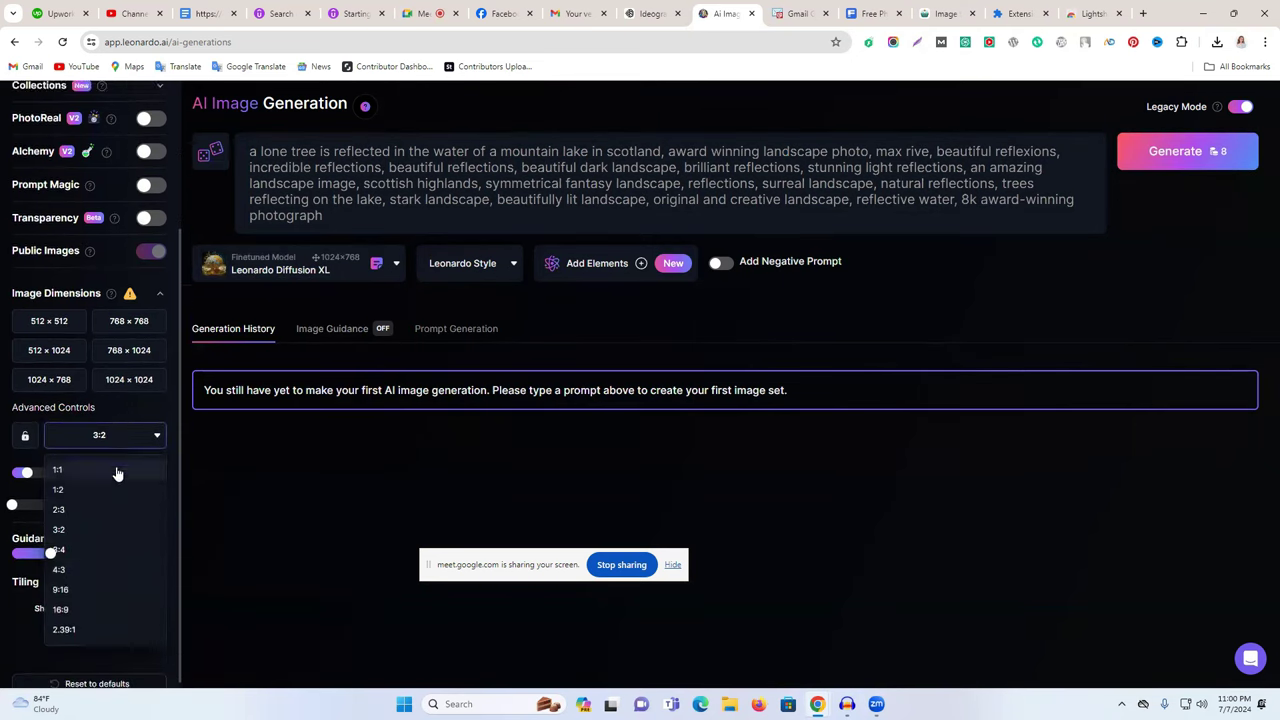
left_click(74, 605)
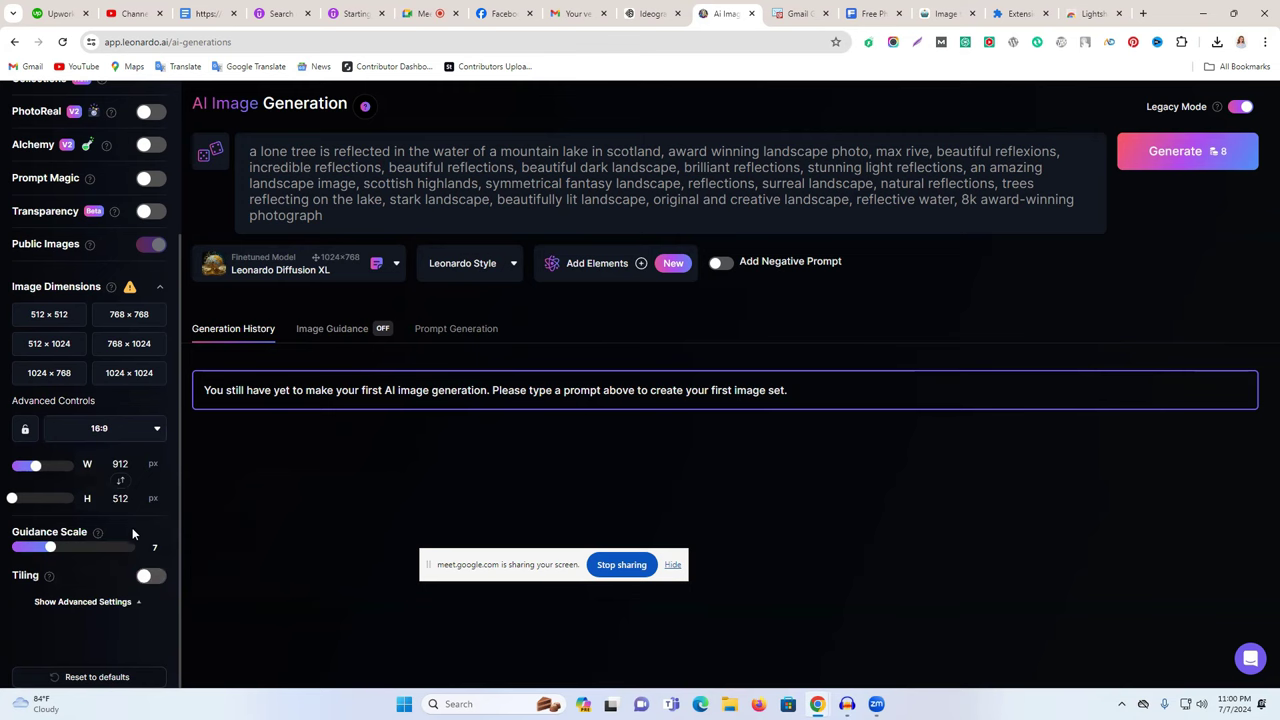
scroll(69, 291, "up", 2)
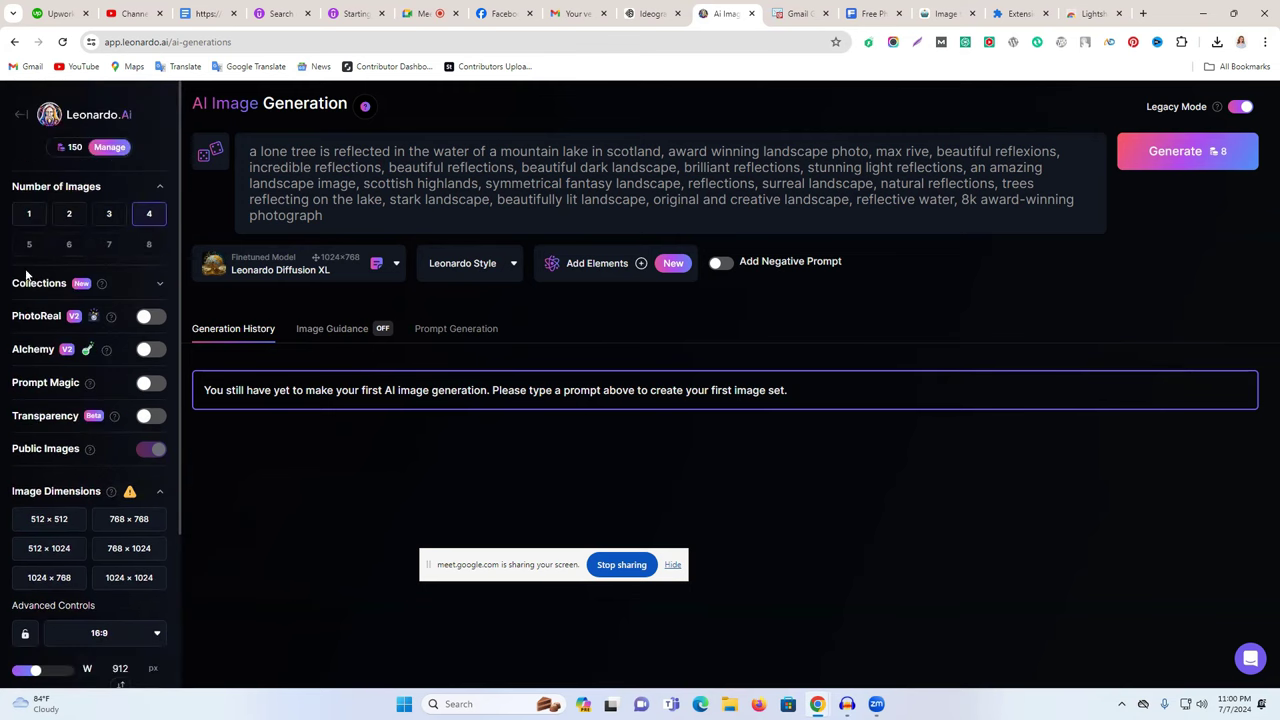
Generate four images at 912×512, then further sets at 1024×768 and 768×1024.
left_click(1185, 155)
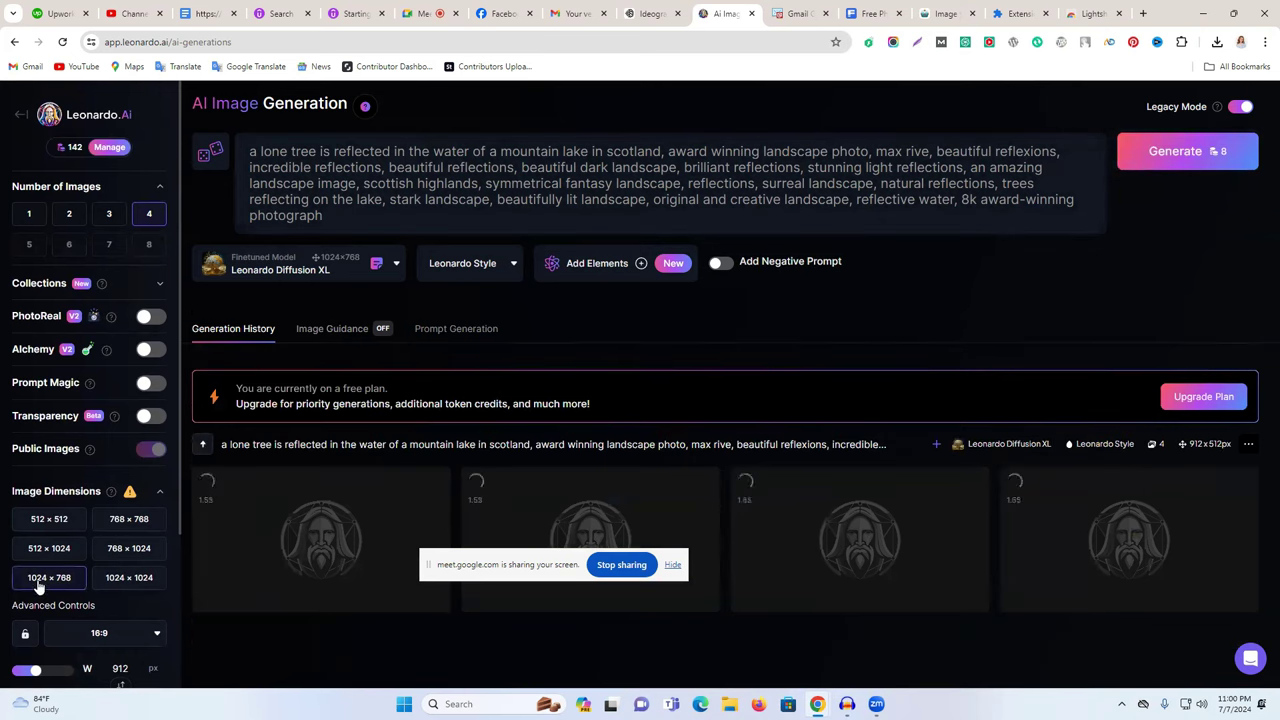
left_click(45, 580)
left_click(1197, 154)
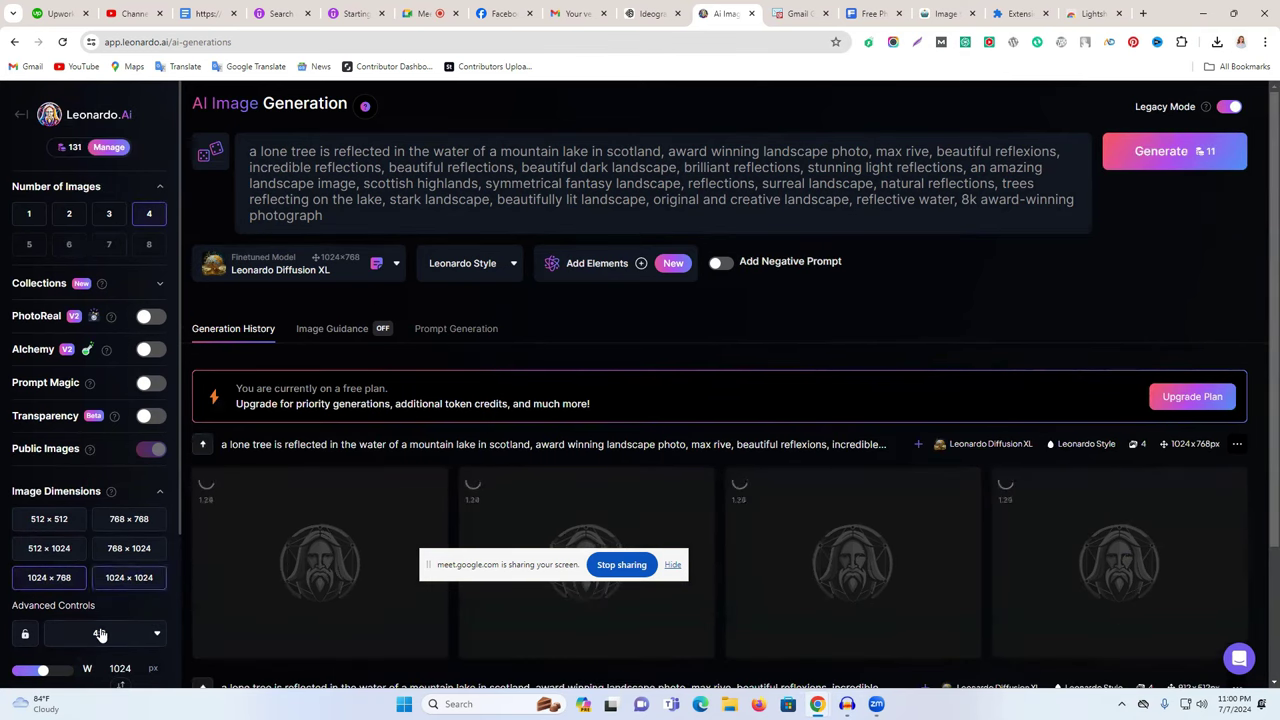
left_click(129, 548)
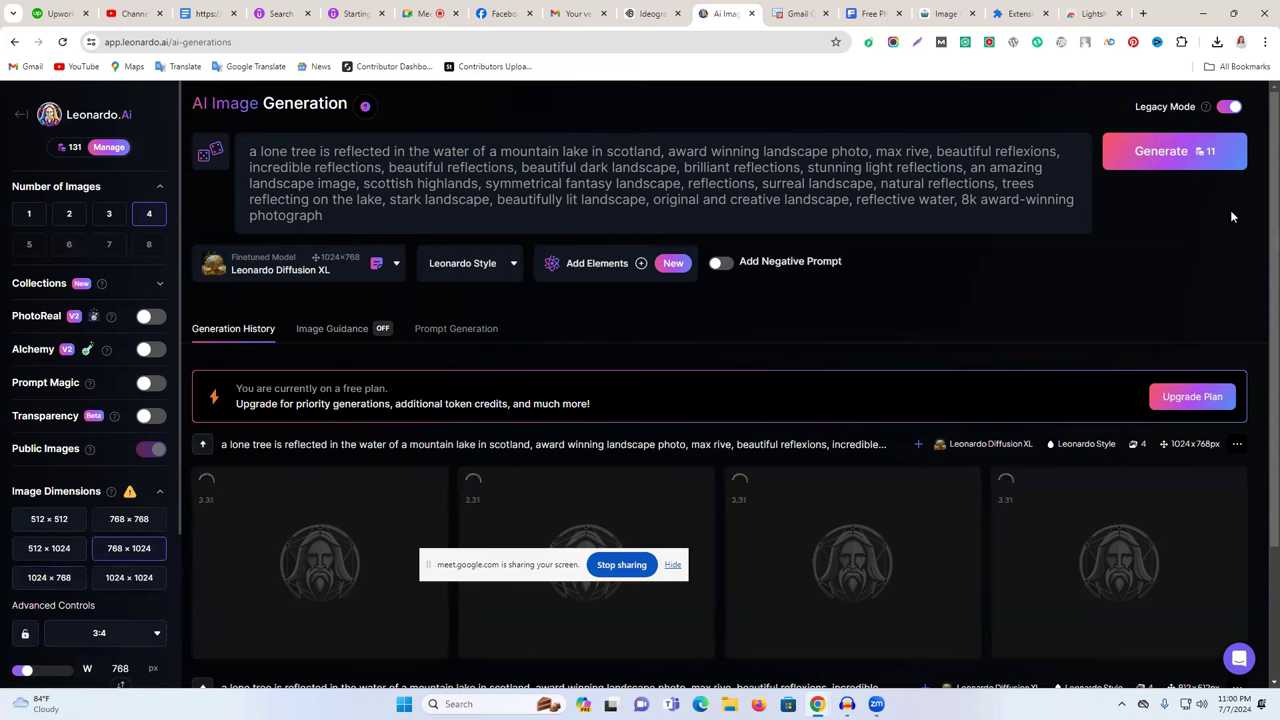
left_click(1170, 152)
Scroll to the 912×512 results and open the last tree image at full size.
scroll(1014, 335, "down", 3)
scroll(1014, 332, "down", 2)
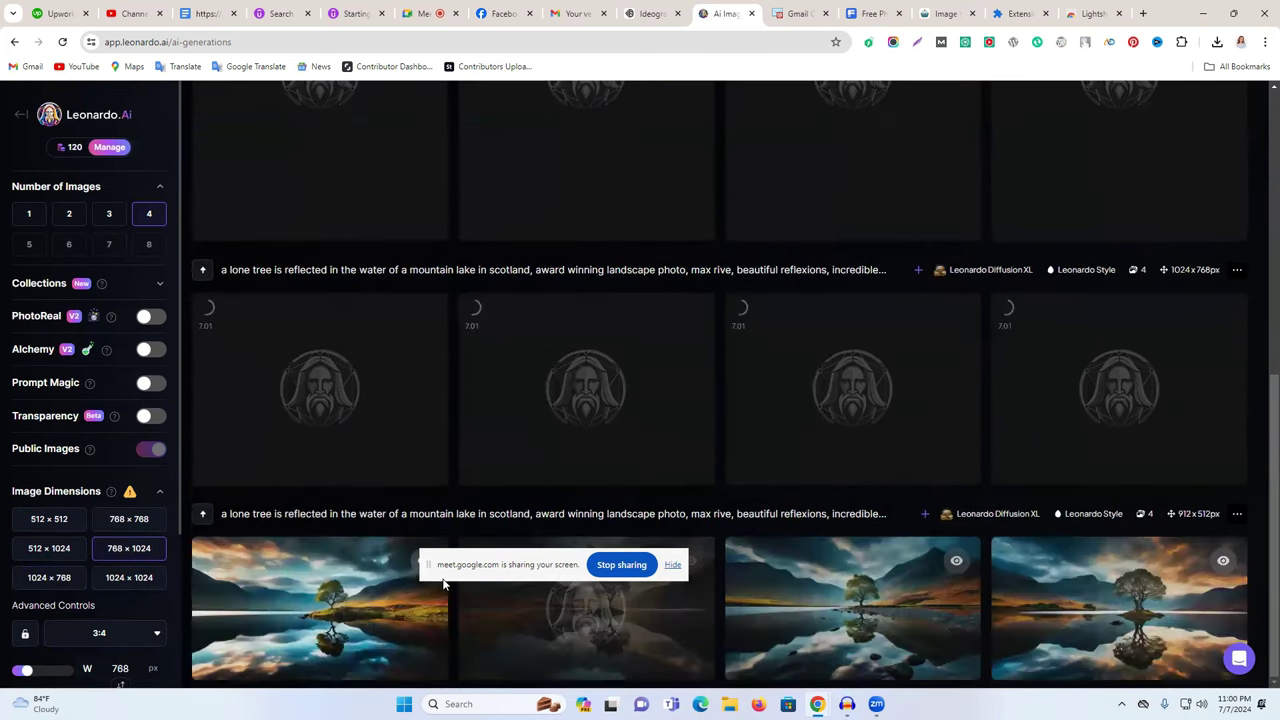
left_click_drag(549, 568, 204, 563)
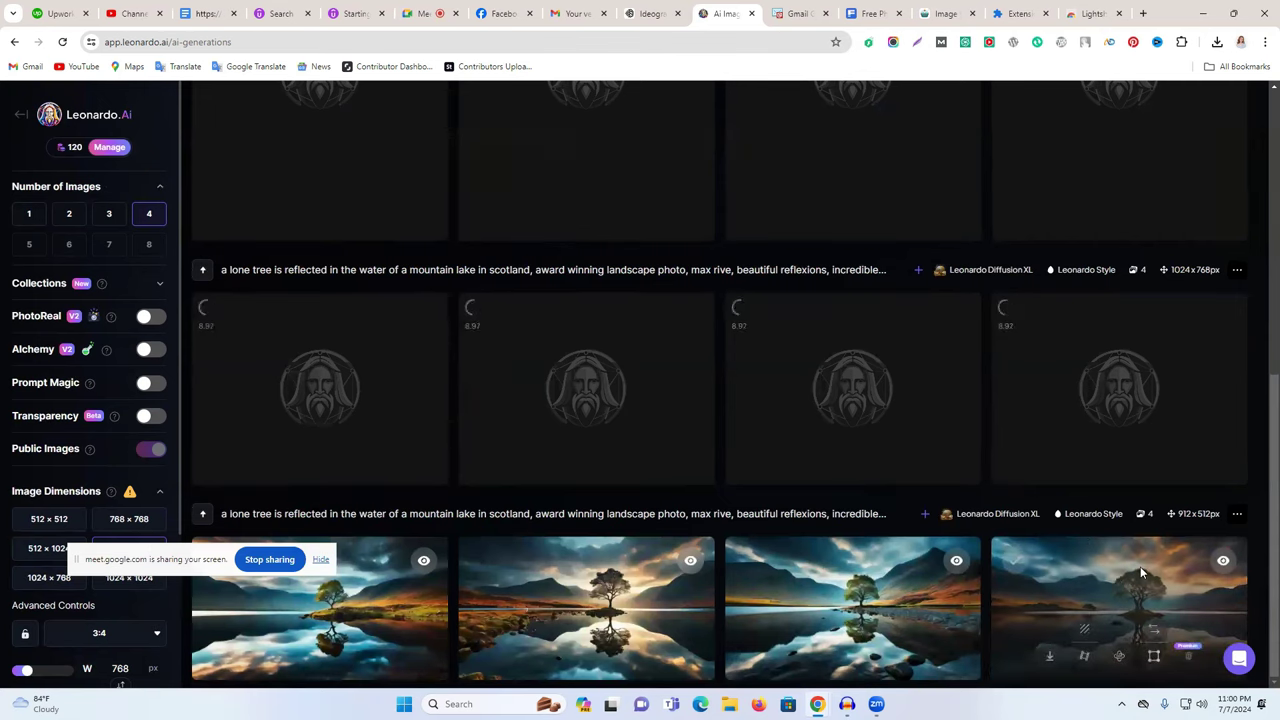
left_click(1140, 566)
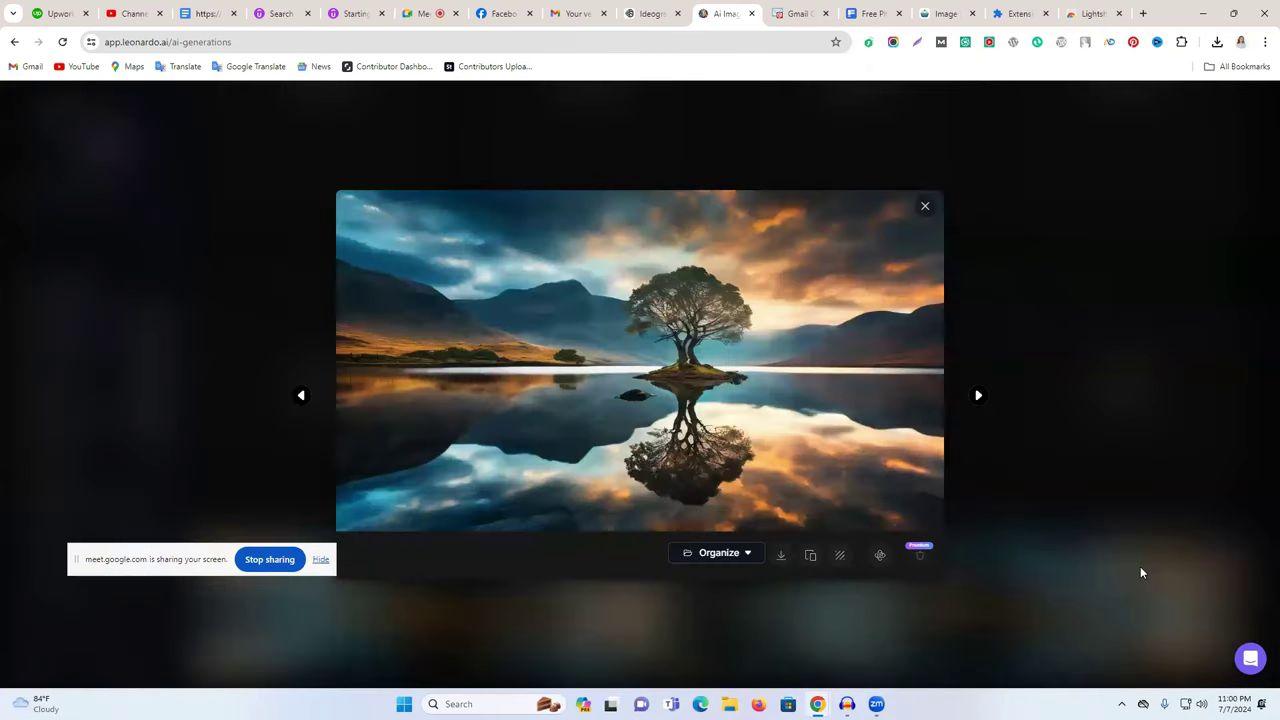
Step back through four earlier tree images at full size, then close the viewer.
left_click(301, 396)
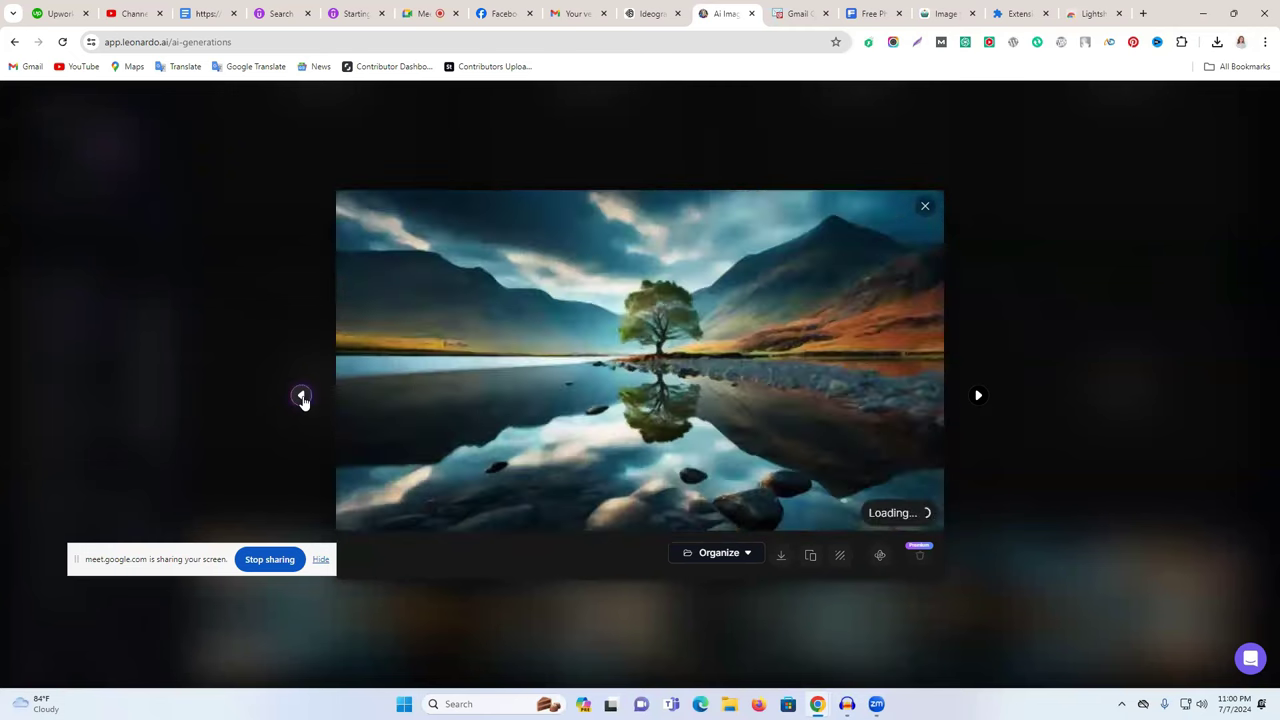
left_click(301, 396)
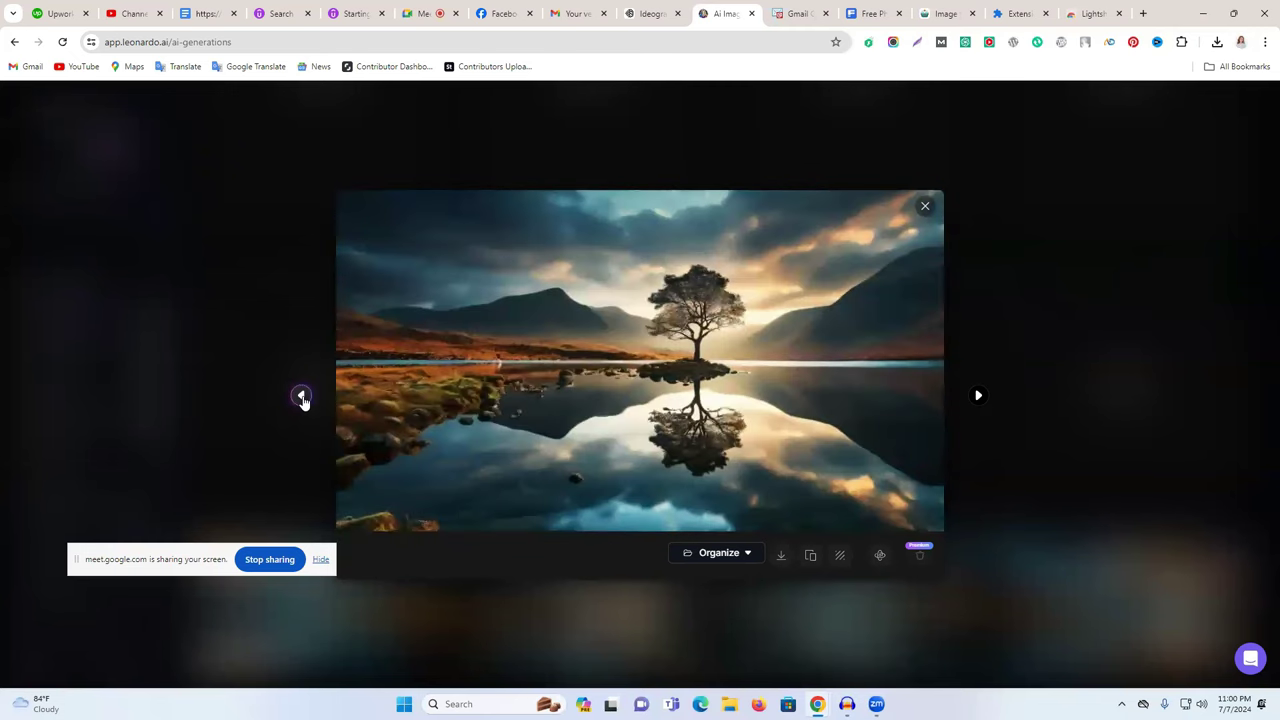
left_click(301, 396)
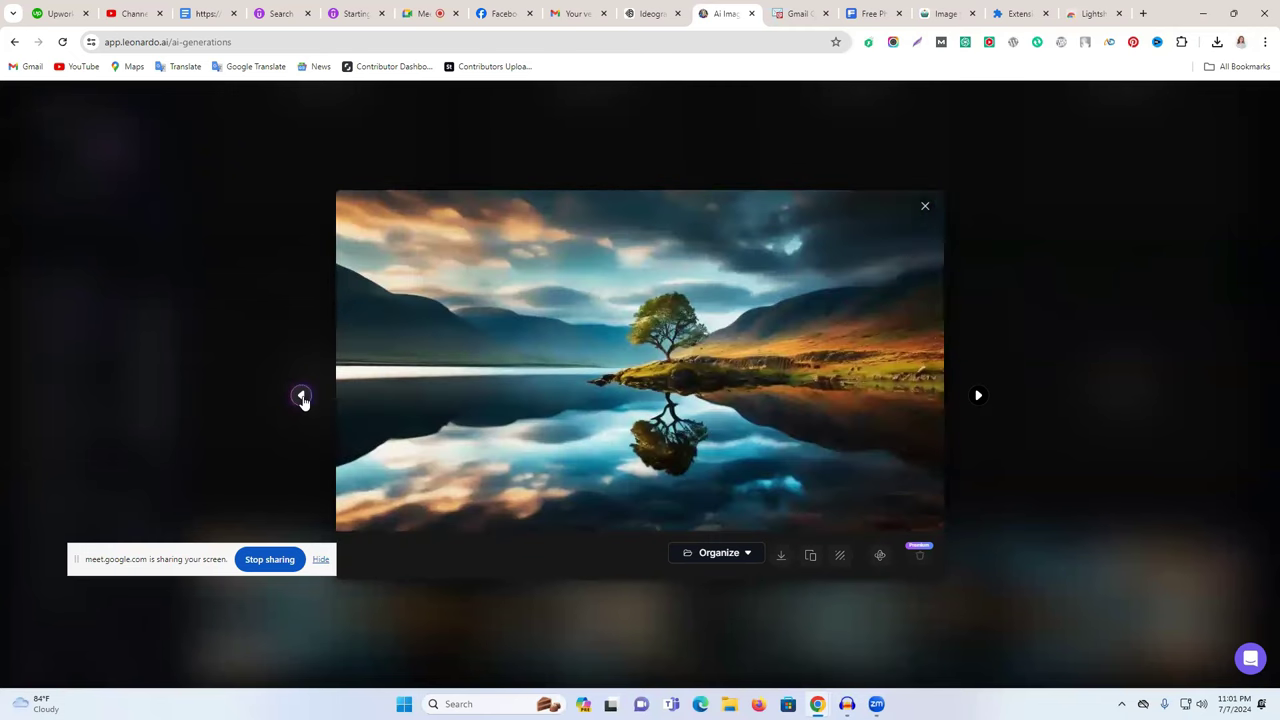
left_click(301, 396)
left_click(924, 207)
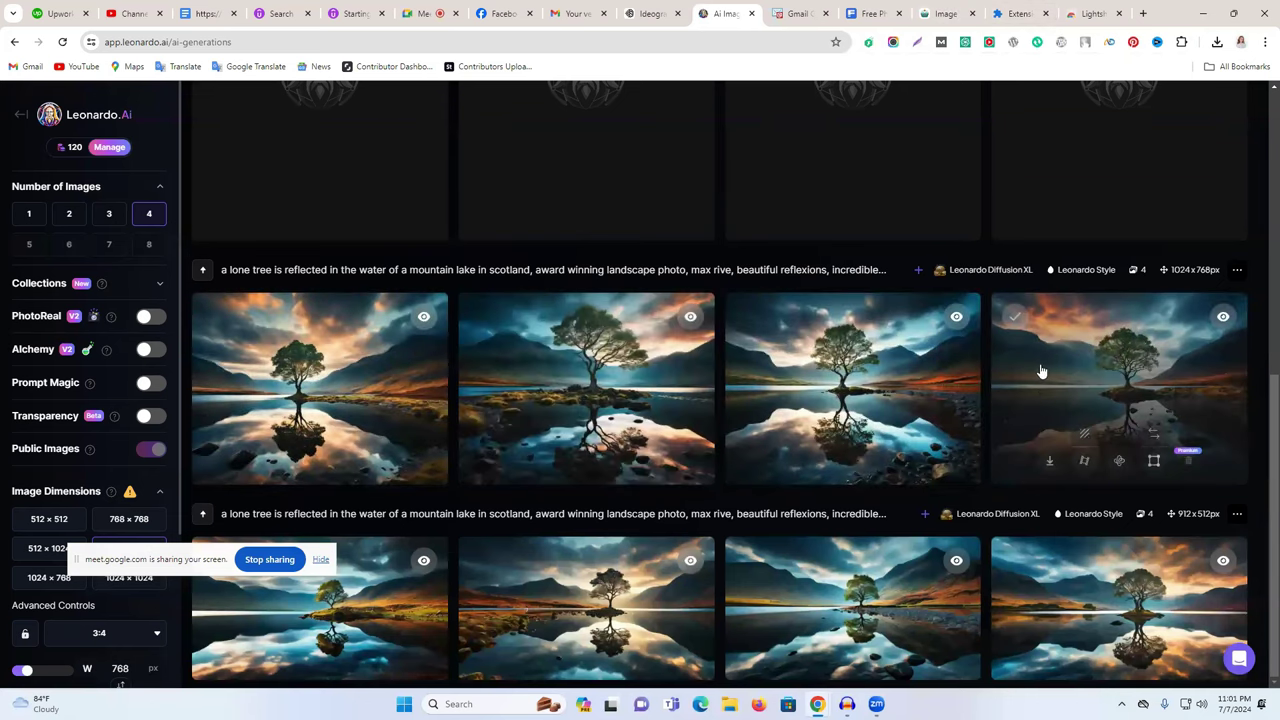
Scroll the gallery to the finished 768×1024 and 1024×768 batches.
scroll(1018, 425, "up", 2)
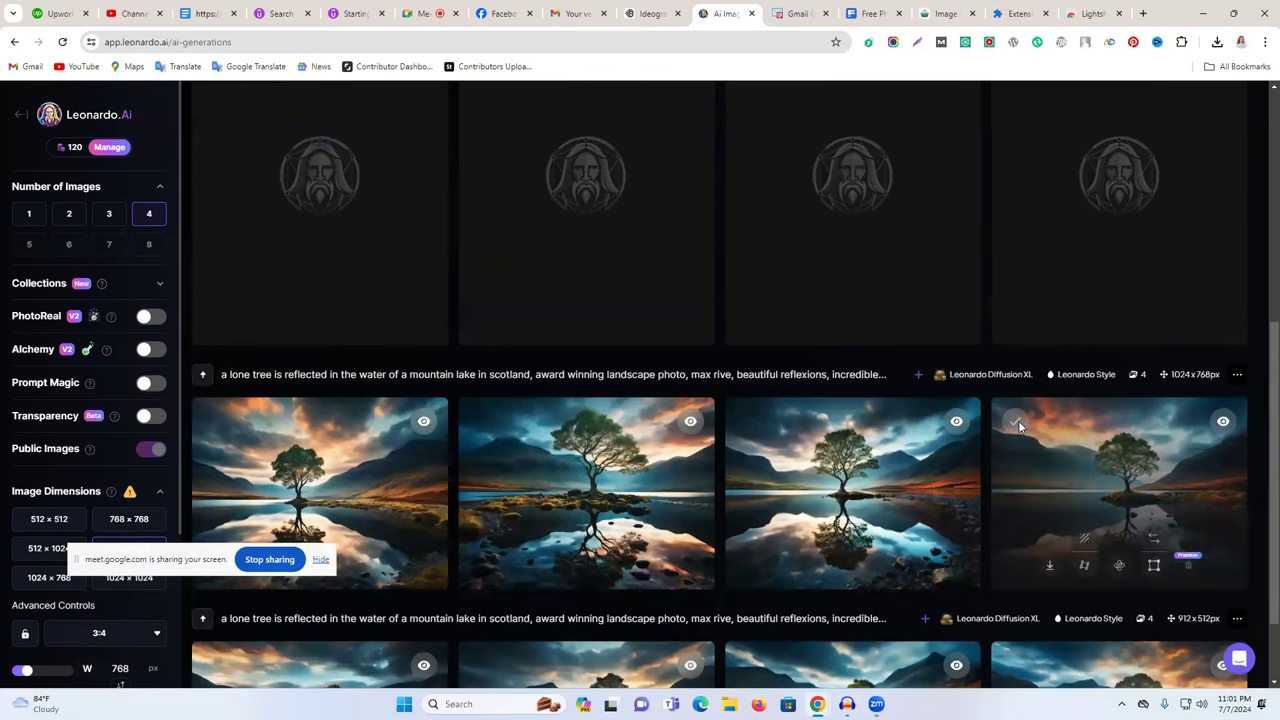
scroll(1018, 425, "up", 2)
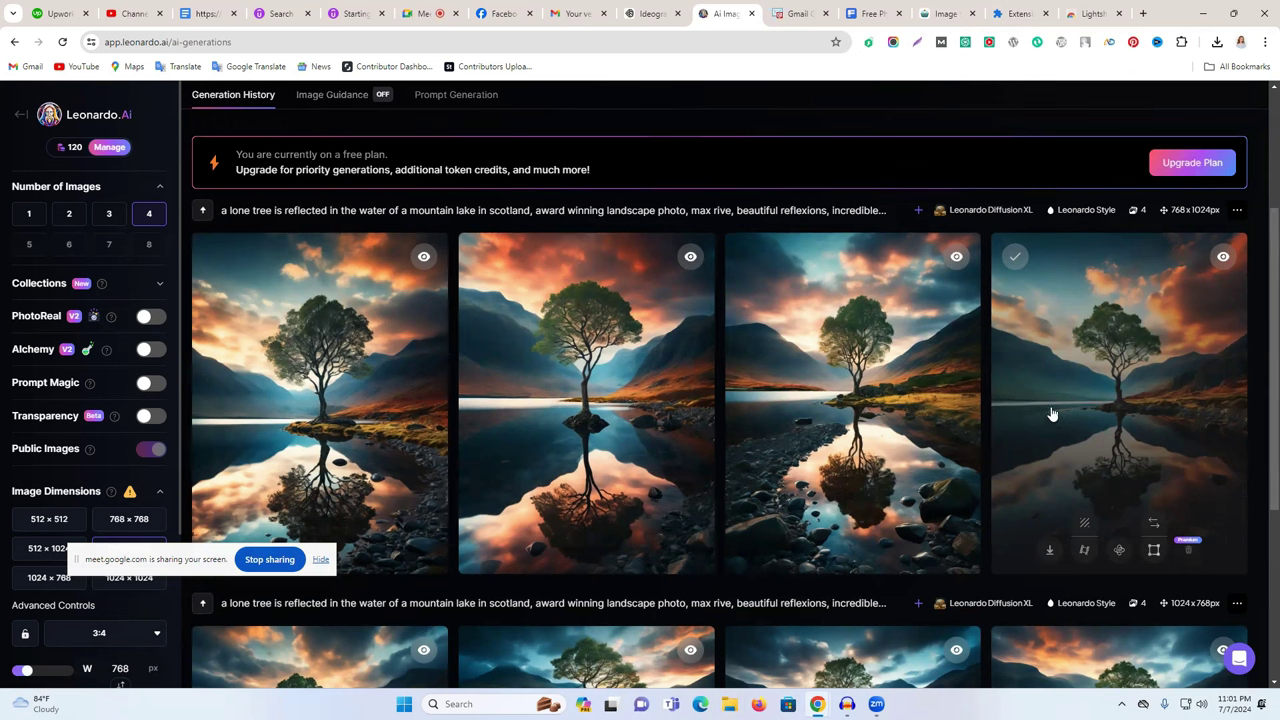
scroll(1020, 390, "up", 3)
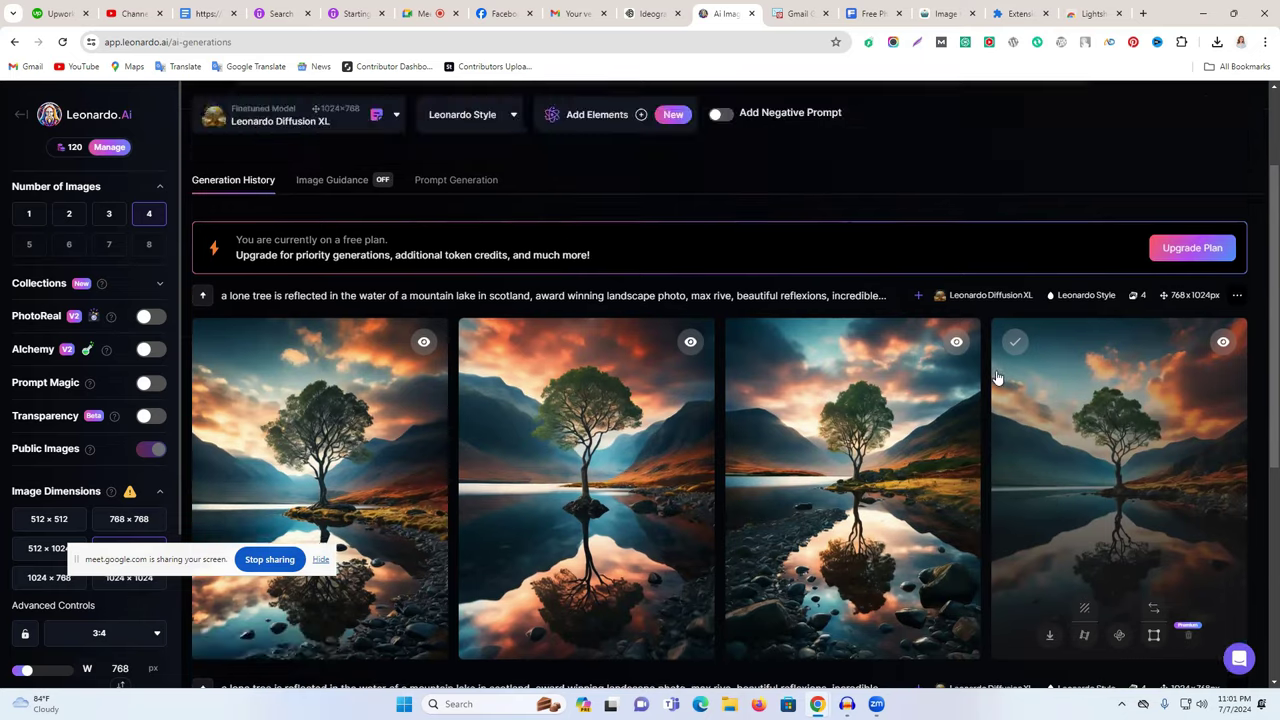
scroll(994, 359, "down", 3)
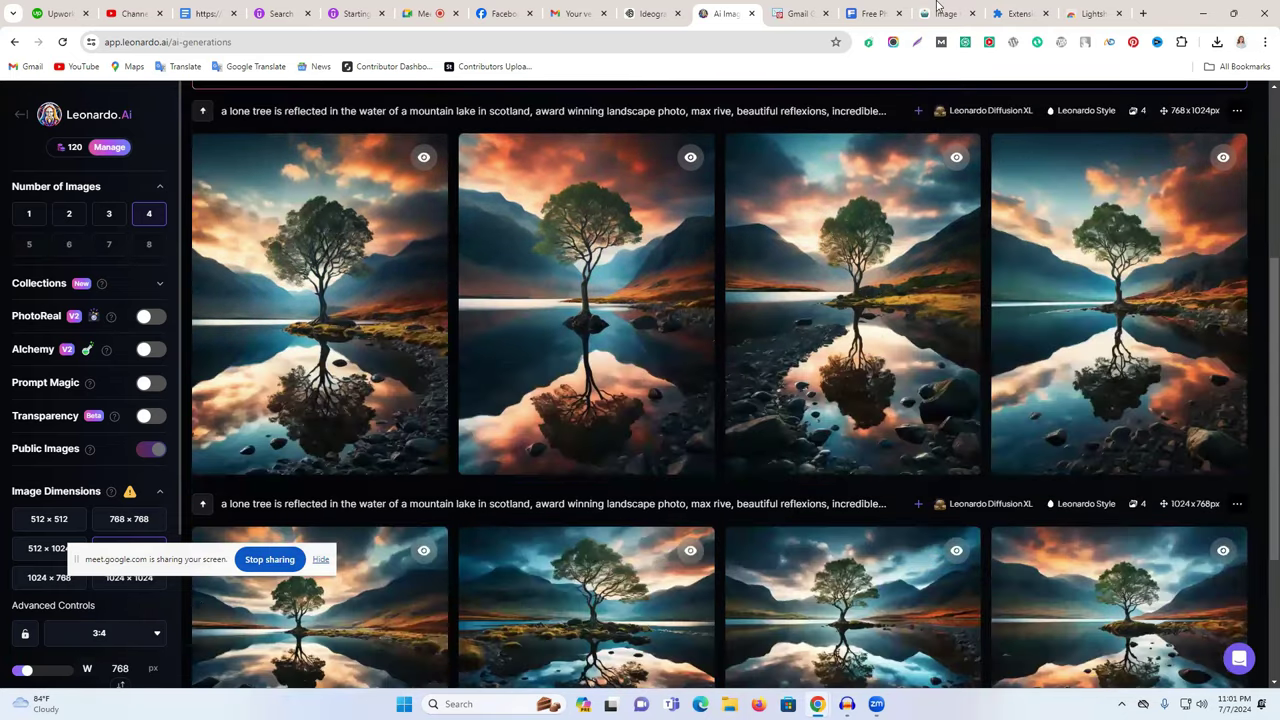
left_click(940, 12)
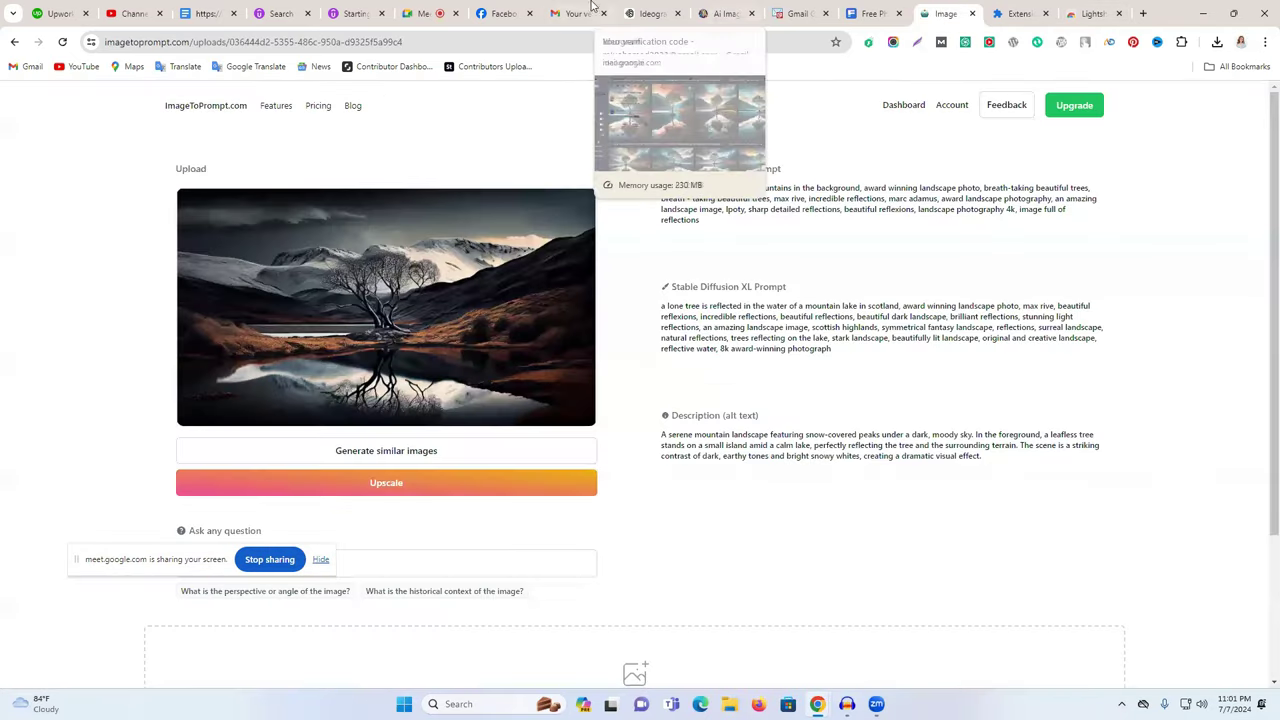
Open Google Translate in a new tab with Bengali as source and English as target.
left_click(1143, 12)
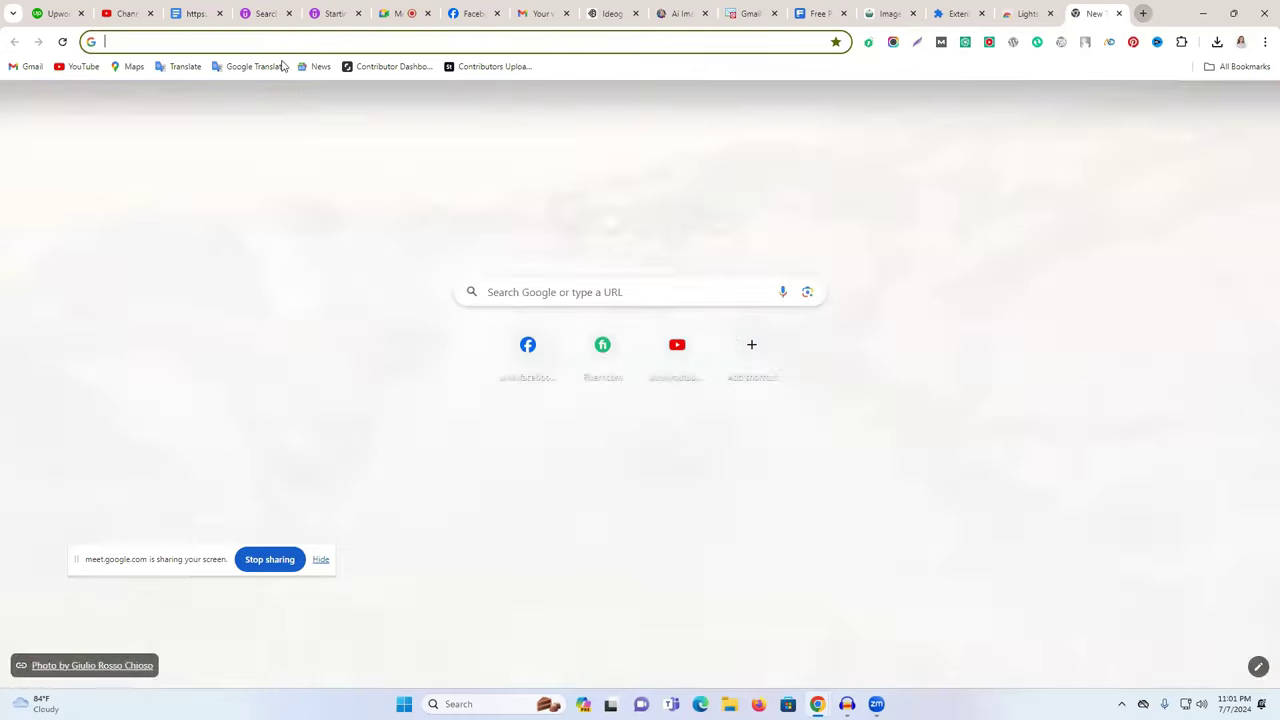
key("ctrl+v")
key("Return")
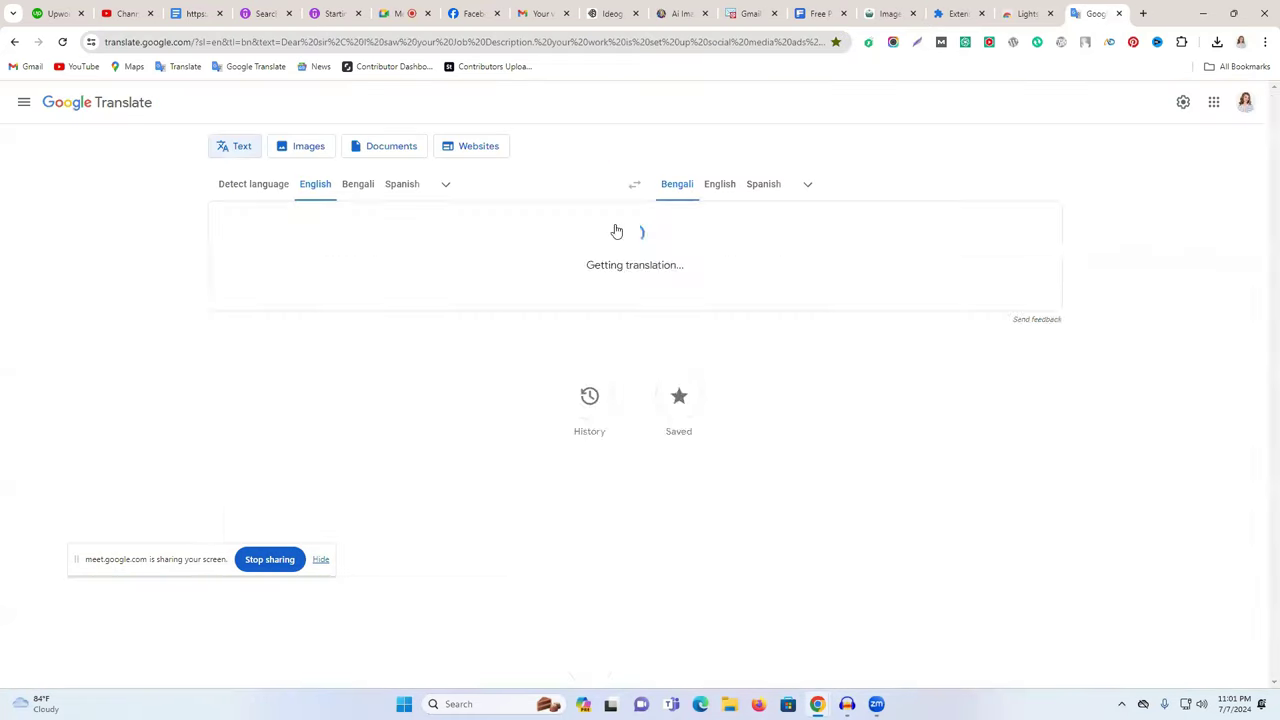
left_click(357, 184)
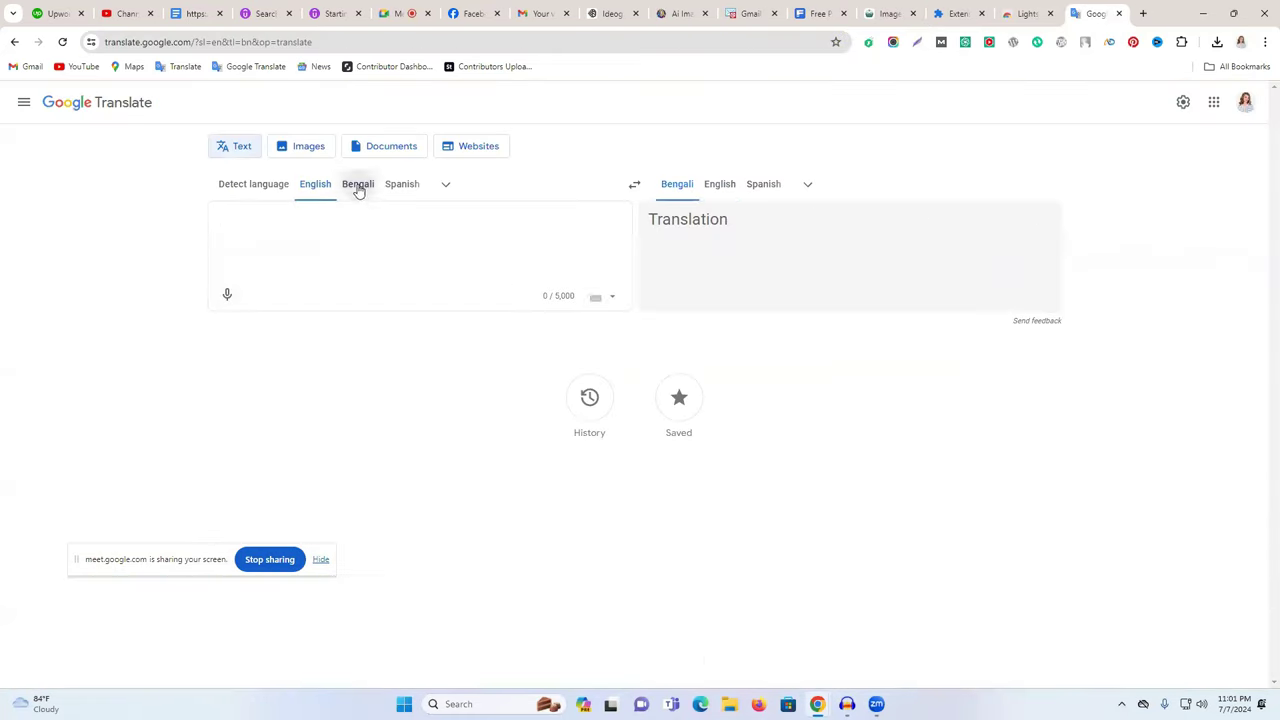
Dictate a Bengali sentence and copy the English 'Inside a sister elephant stands and eats food'.
left_click(226, 296)
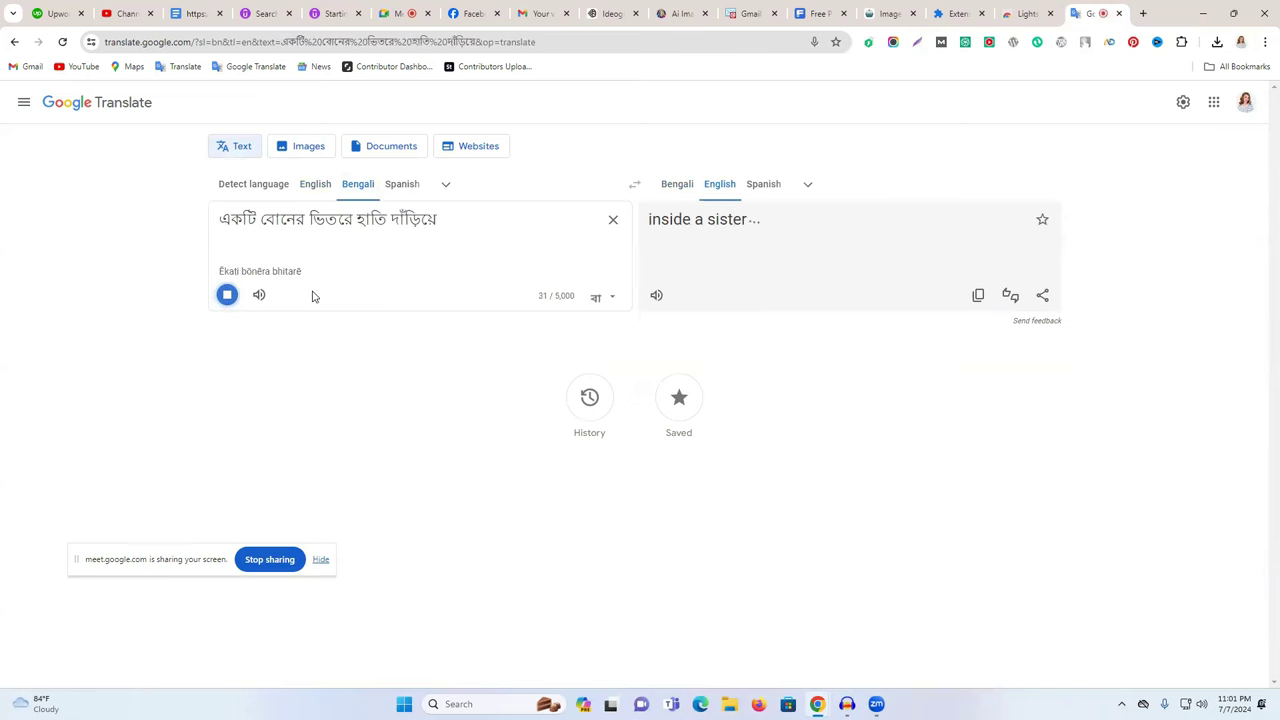
left_click(227, 303)
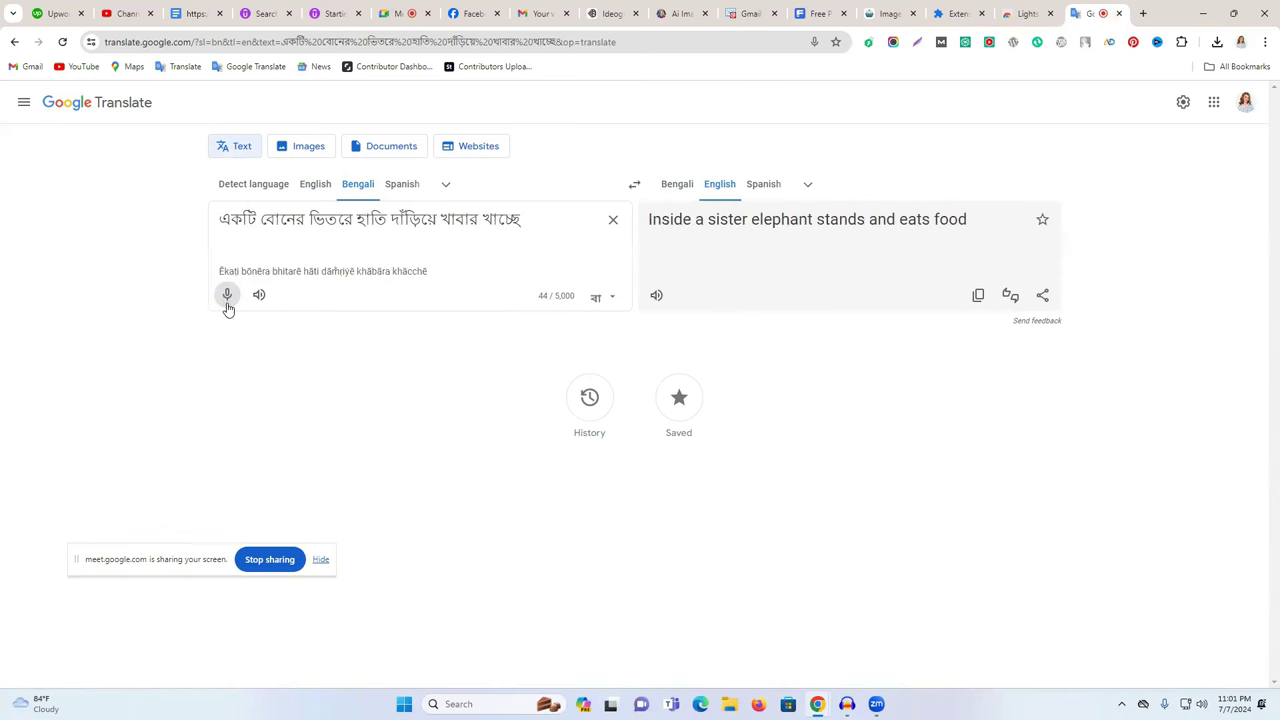
left_click(970, 299)
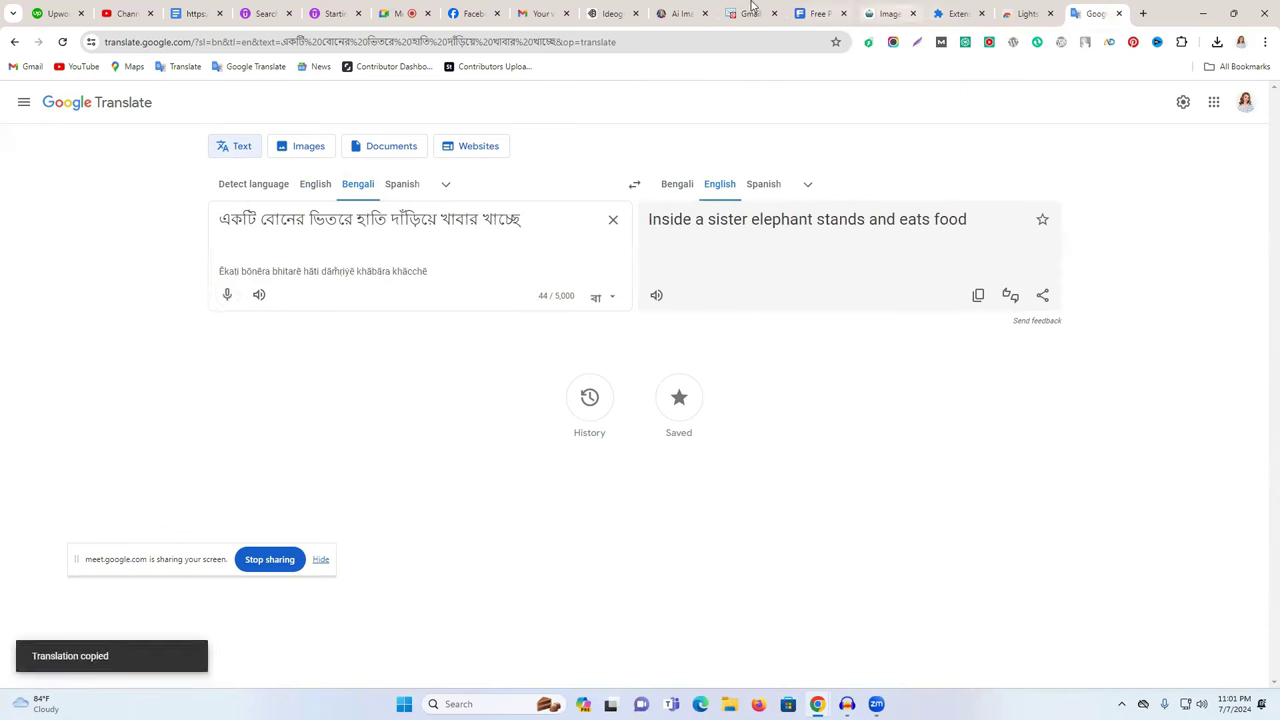
left_click(682, 13)
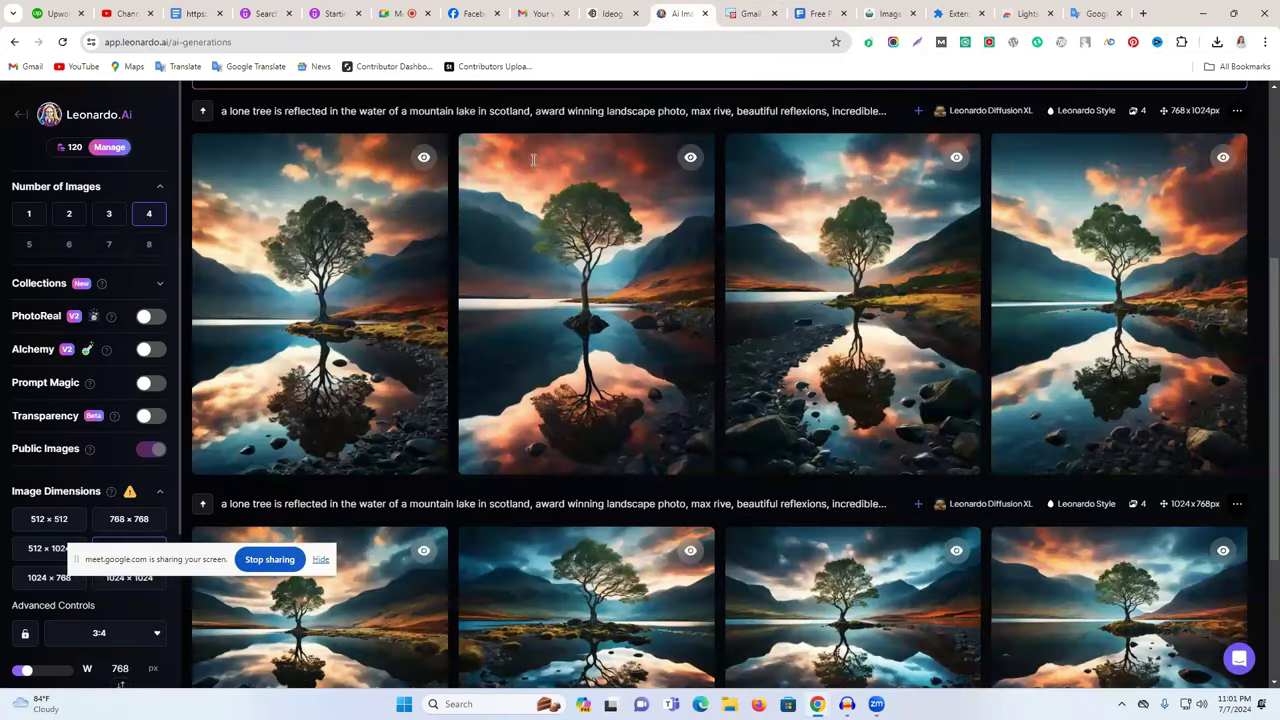
Replace the prompt with 'Inside a sister elephant stands and eats food' and generate.
scroll(533, 160, "up", 3)
left_click(533, 160)
key("ctrl+a")
key("ctrl+v")
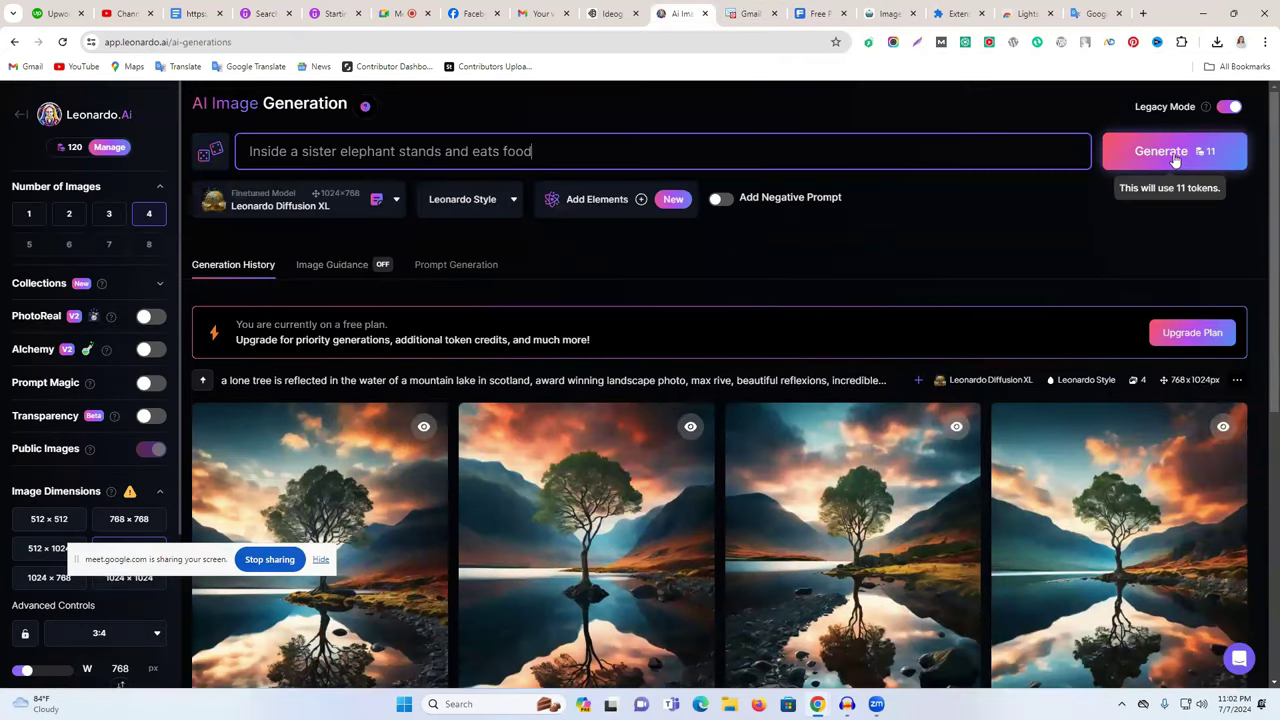
left_click(1175, 158)
Review the four generated elephant images and open a new browser tab.
scroll(1117, 214, "down", 2)
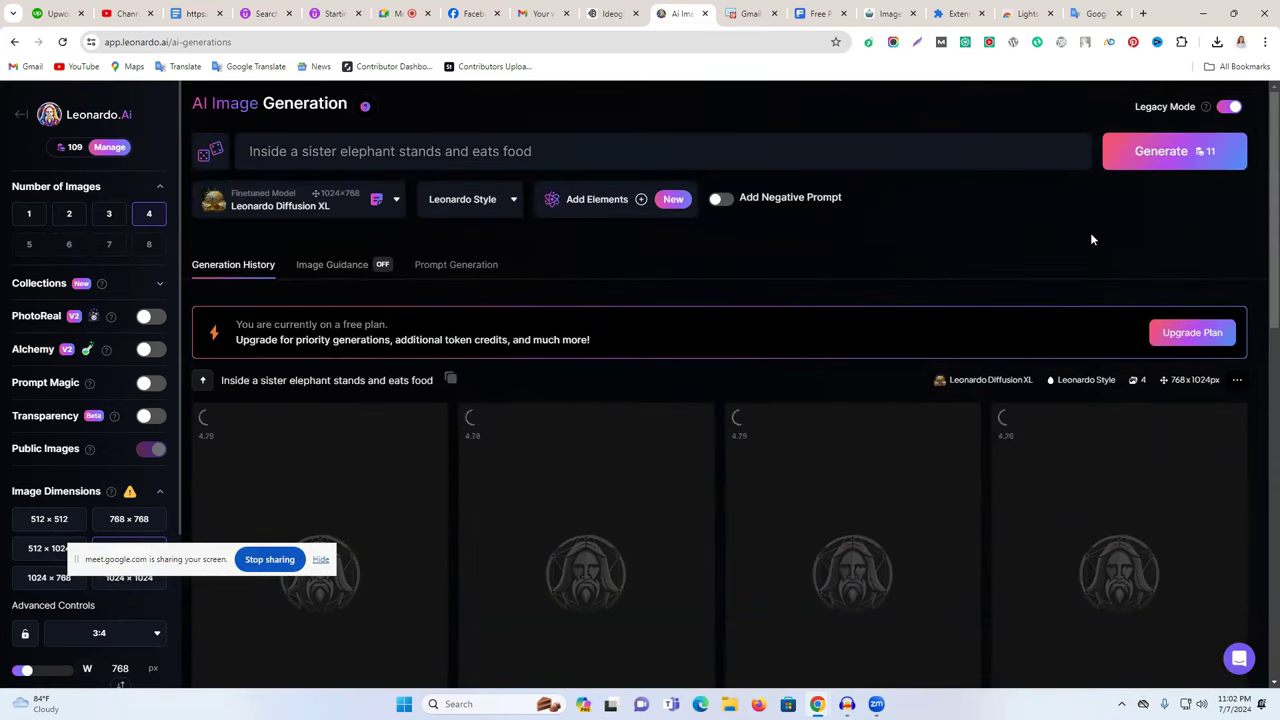
scroll(1040, 326, "down", 2)
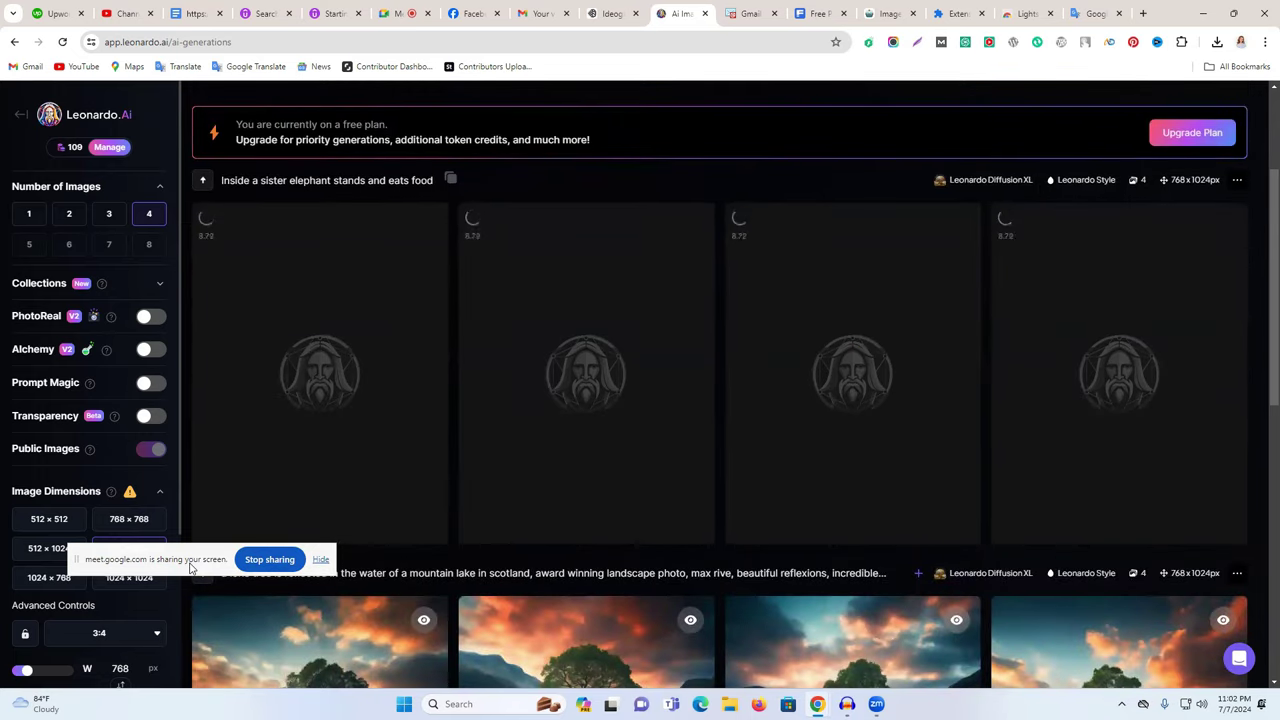
left_click_drag(190, 567, 198, 624)
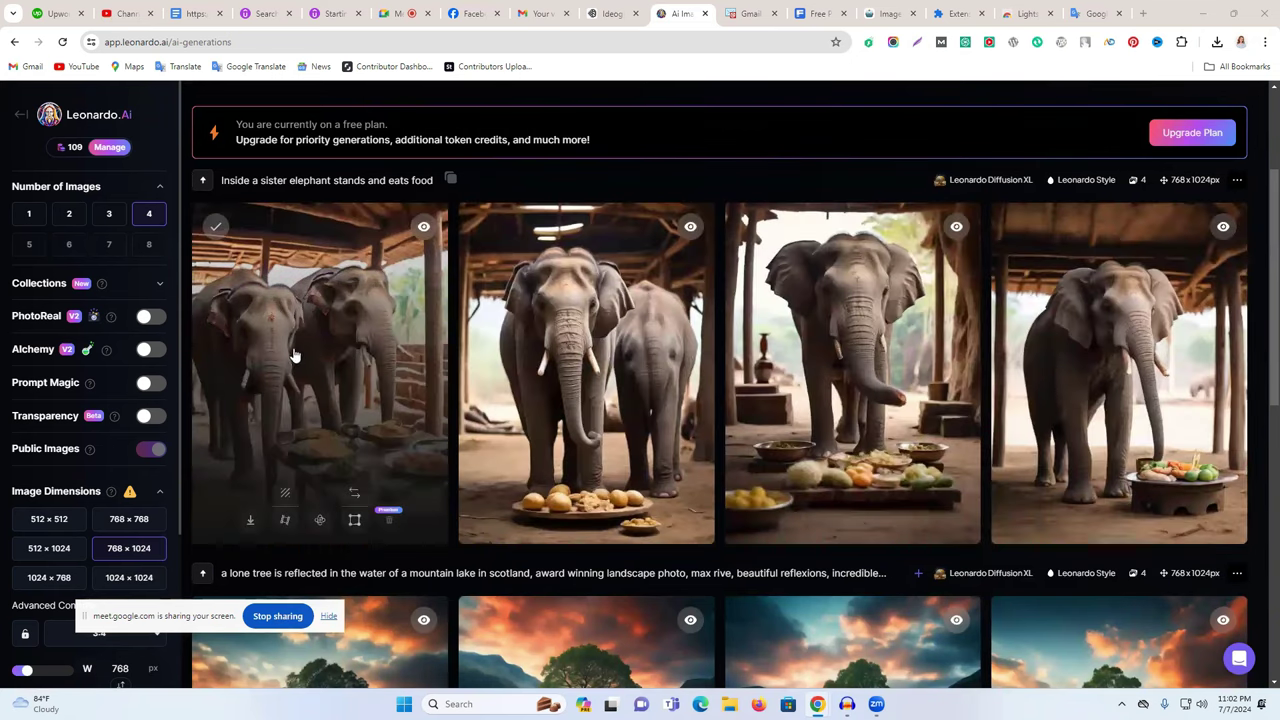
scroll(874, 380, "up", 3)
scroll(874, 380, "down", 2)
scroll(871, 374, "up", 2)
scroll(871, 374, "down", 3)
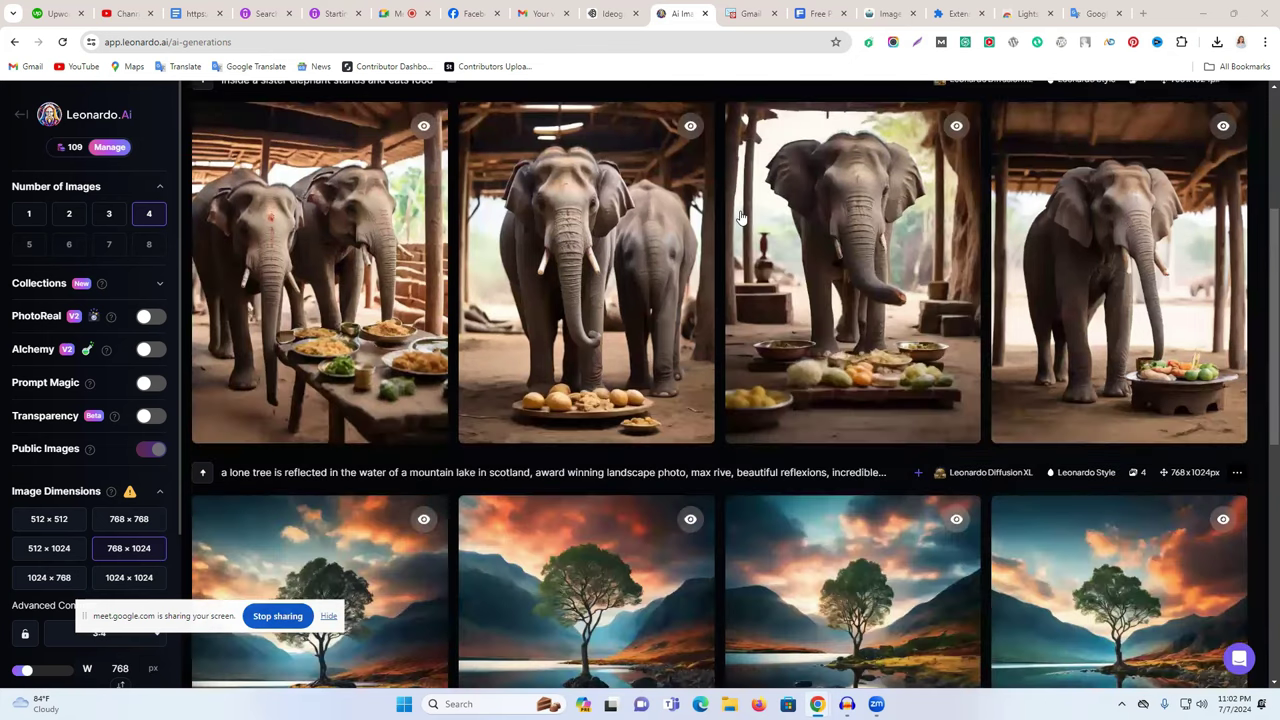
scroll(871, 271, "down", 3)
scroll(840, 290, "up", 4)
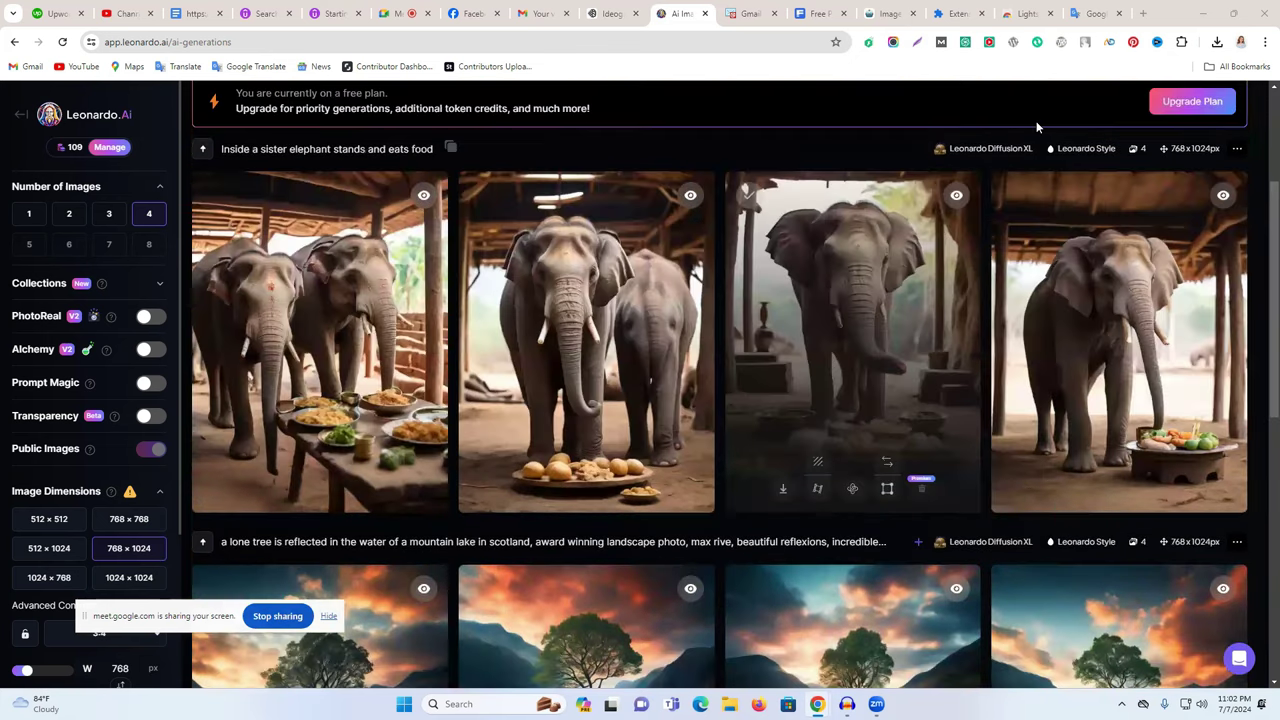
scroll(826, 293, "up", 1)
left_click(1143, 13)
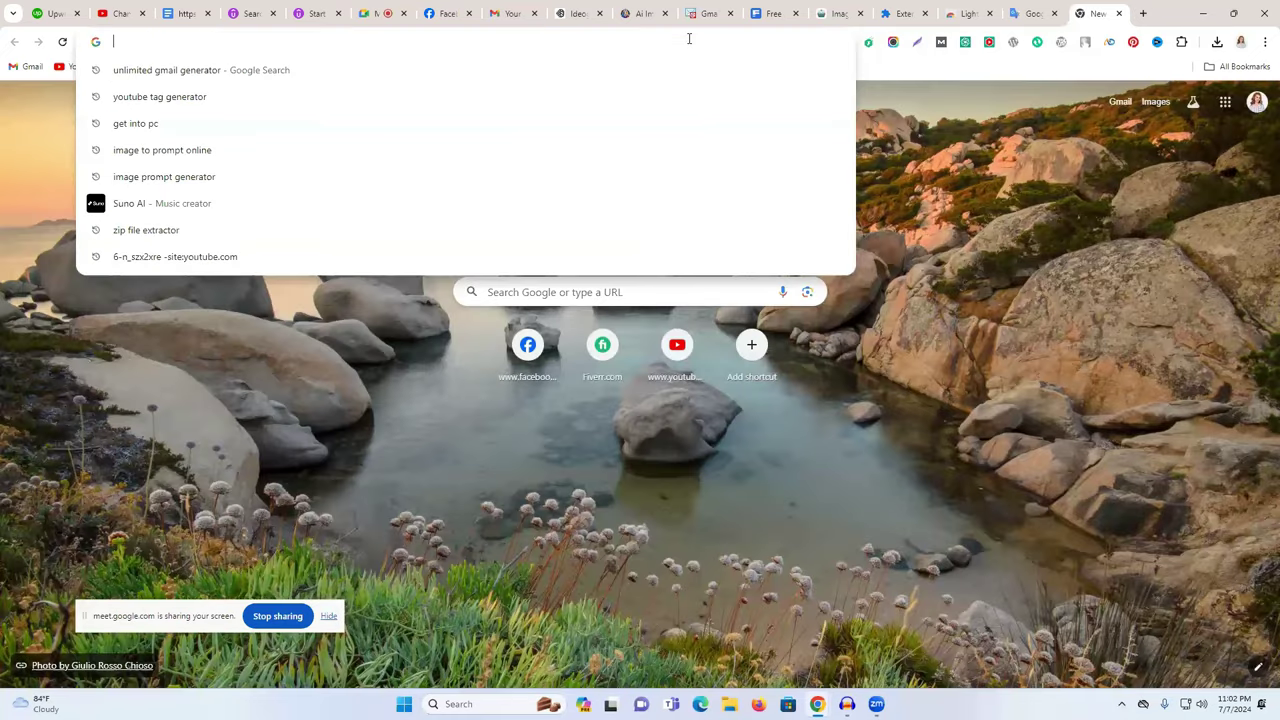
Go to Lexica and copy the prompt of the belted kingfisher holding a fern image.
type("l")
left_click(337, 96)
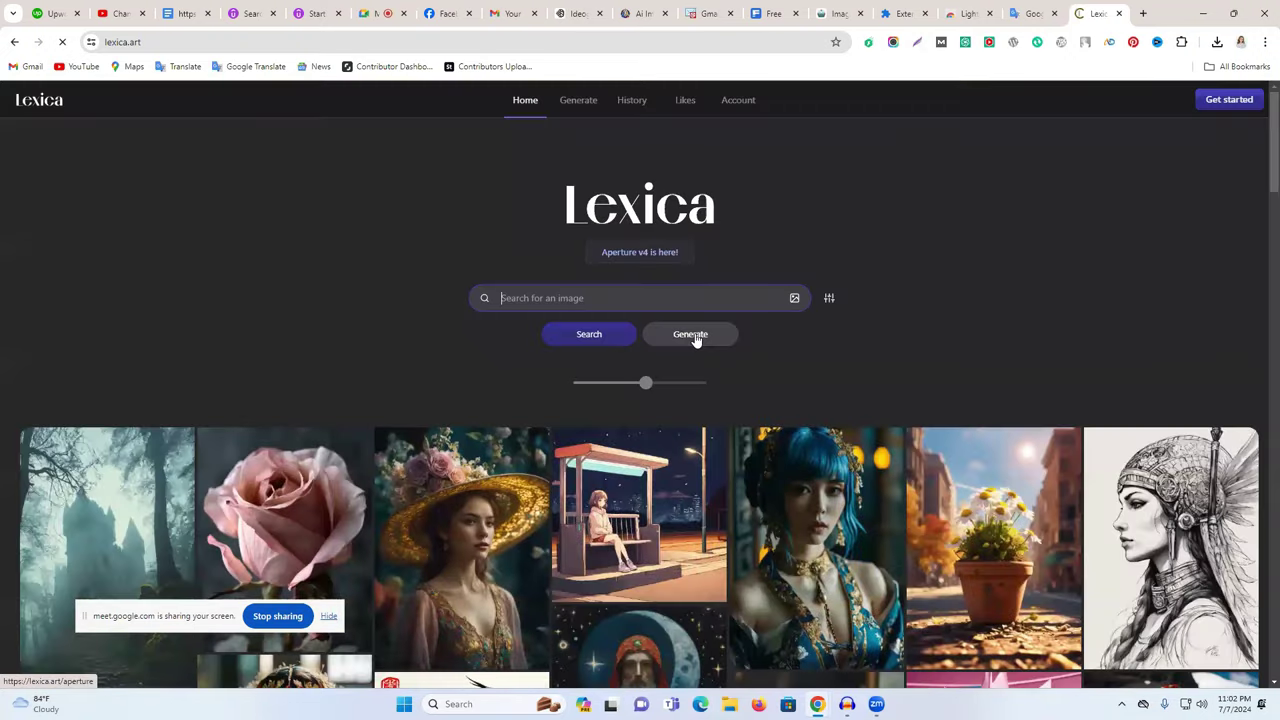
scroll(714, 342, "down", 5)
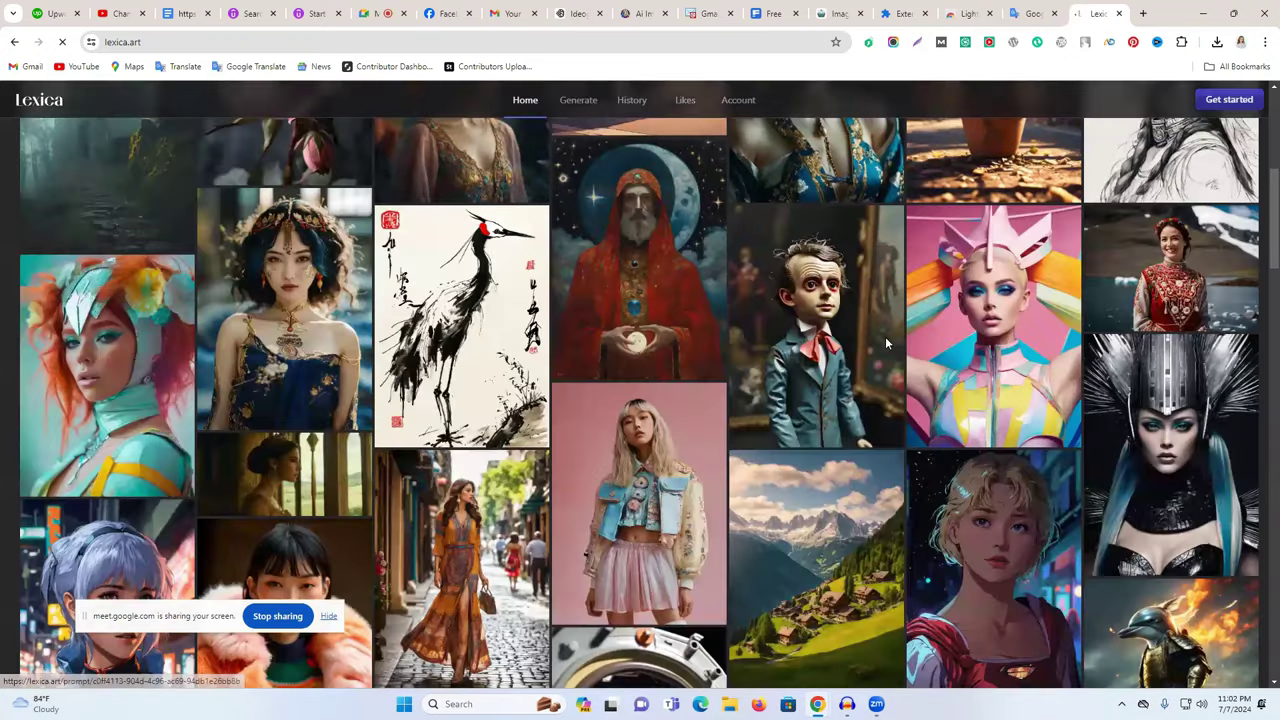
scroll(886, 344, "down", 10)
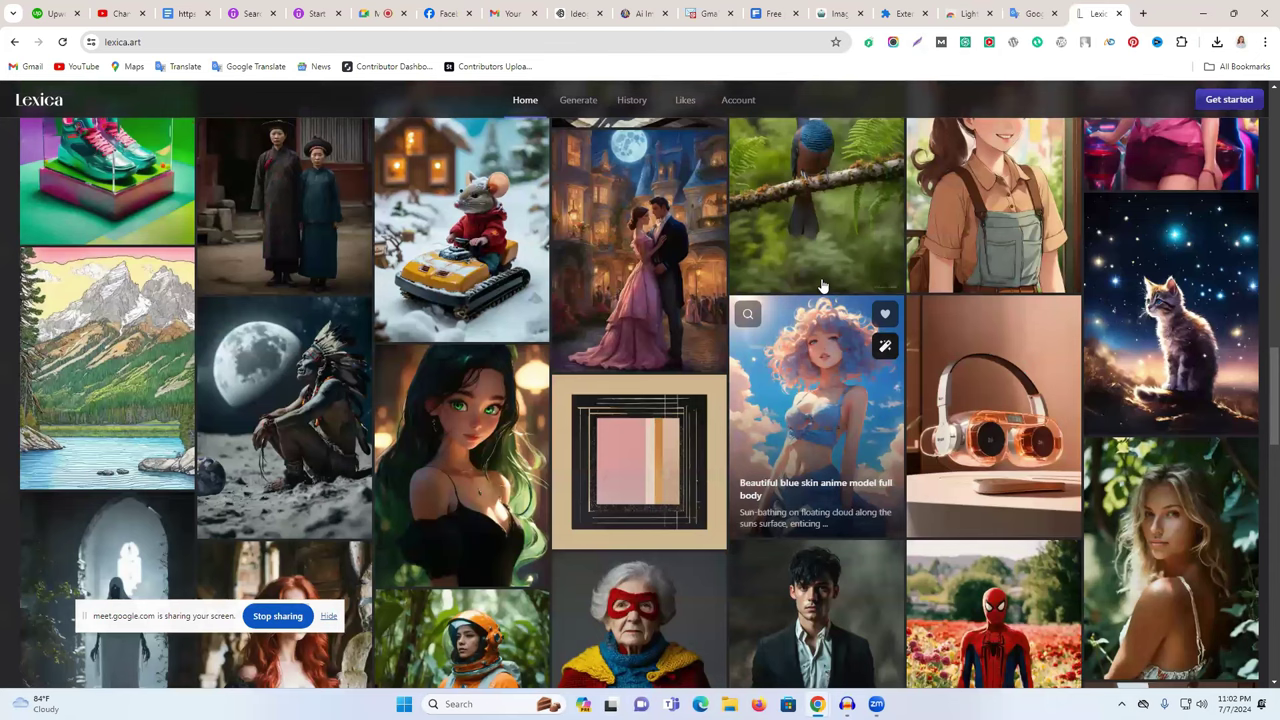
scroll(822, 285, "up", 1)
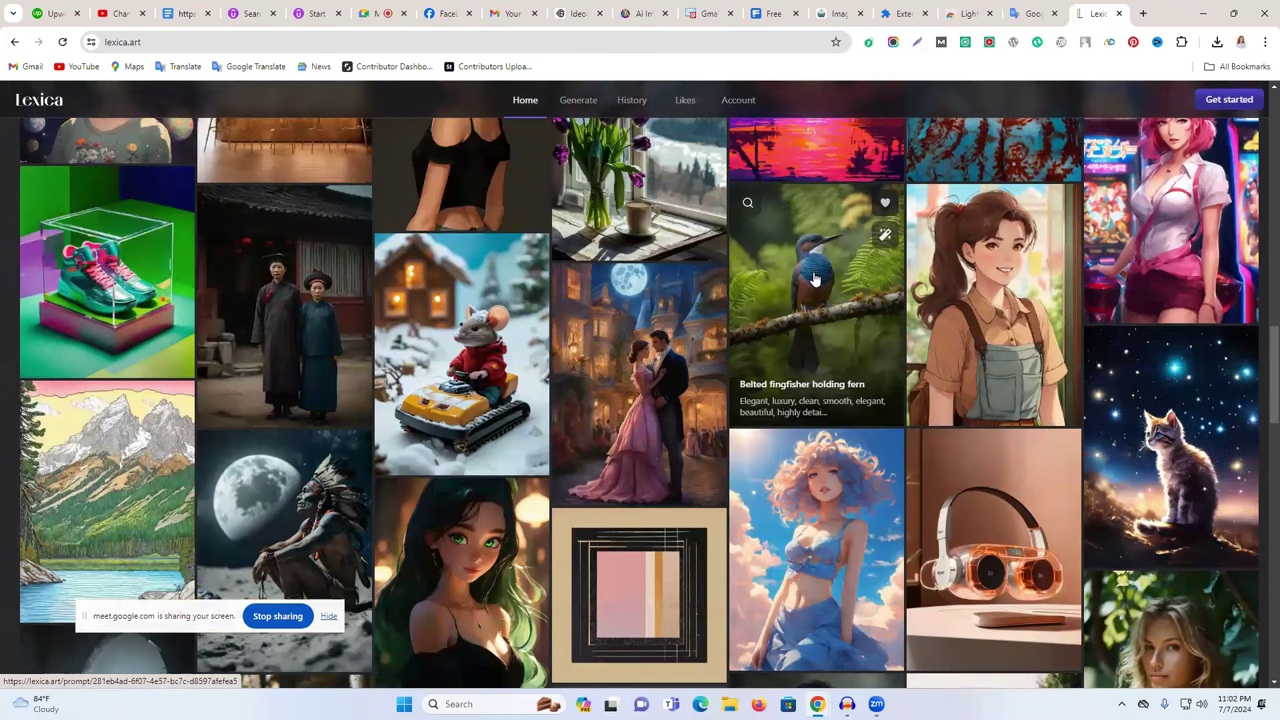
left_click(814, 280)
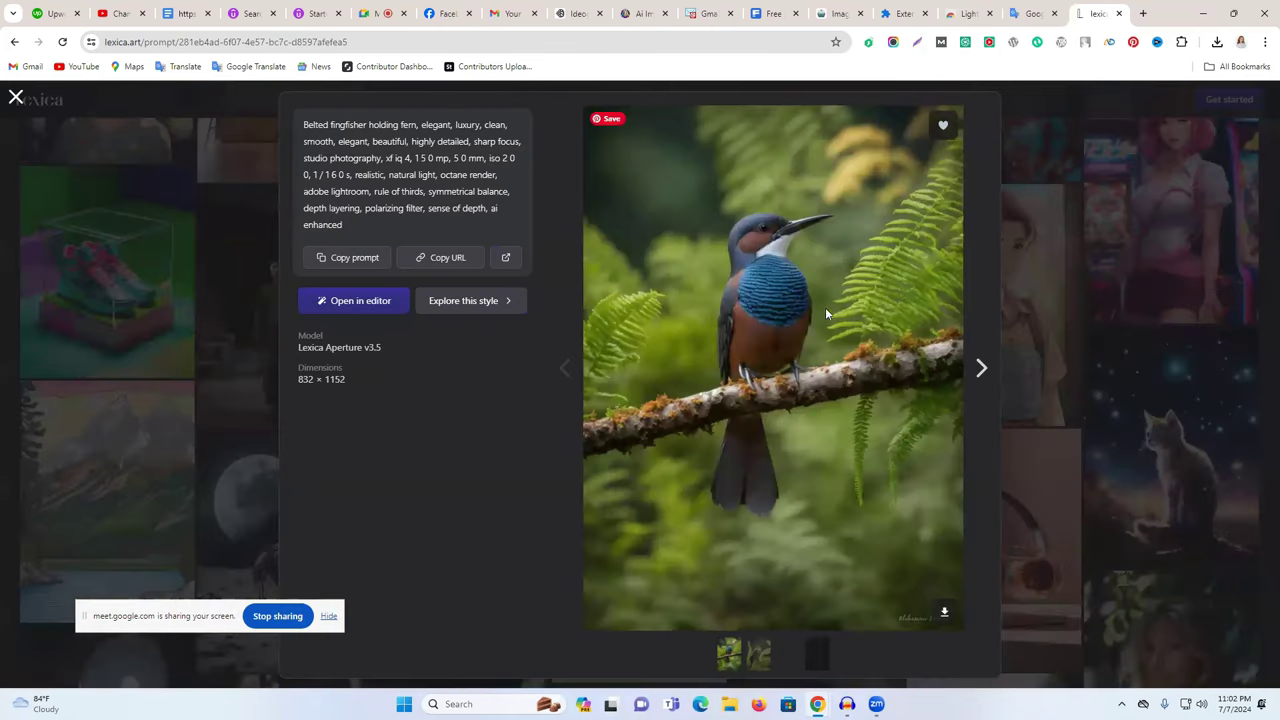
left_click(346, 260)
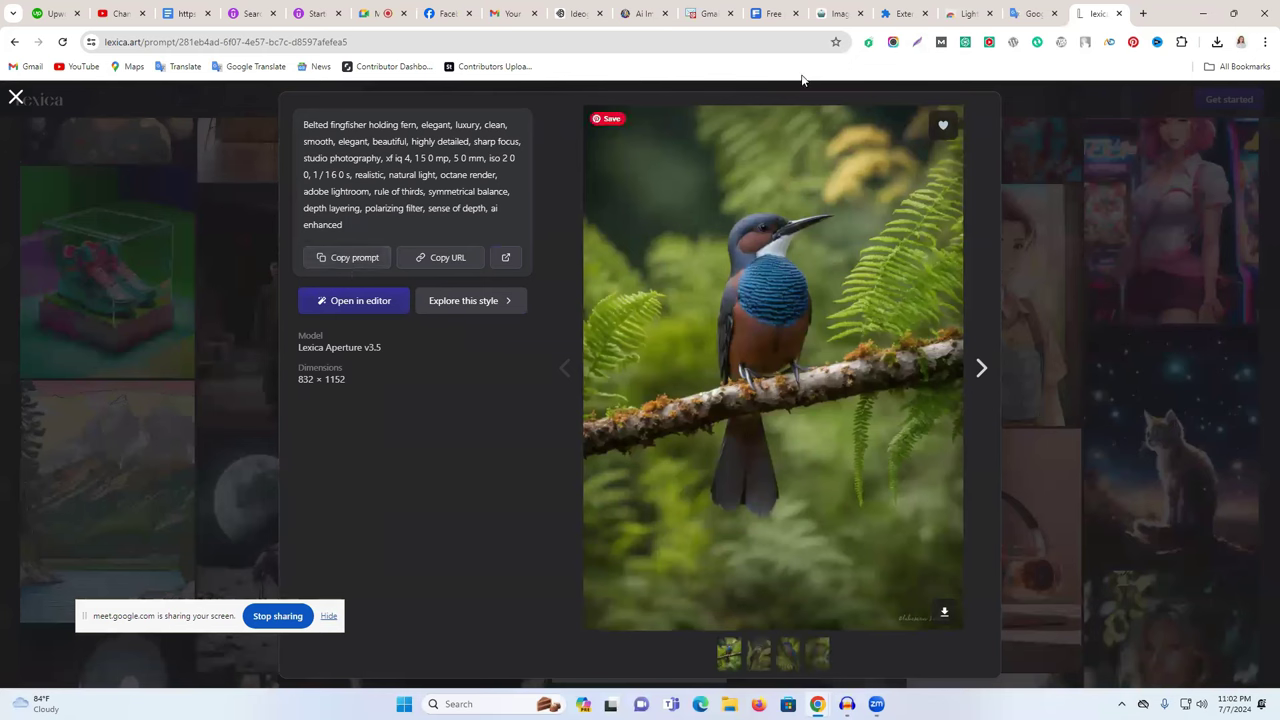
left_click(347, 262)
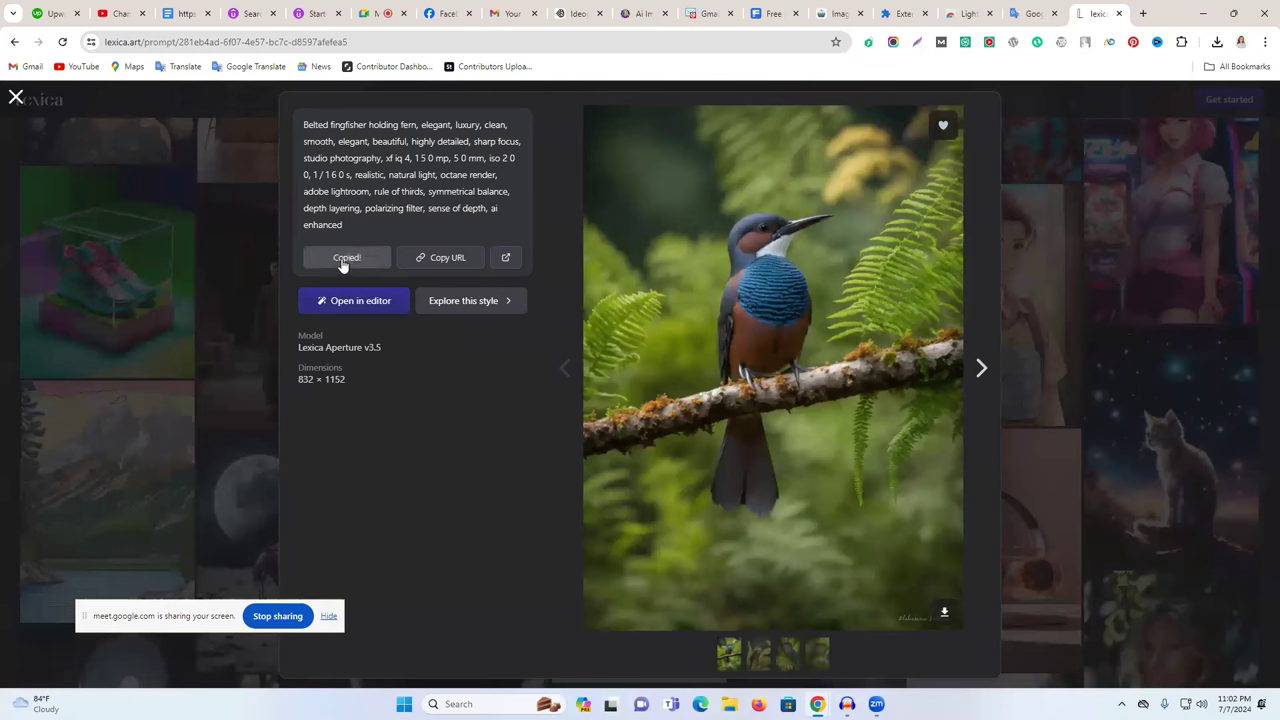
Paste the belted kingfisher prompt over the elephant prompt in Leonardo.Ai and generate four images.
left_click(648, 12)
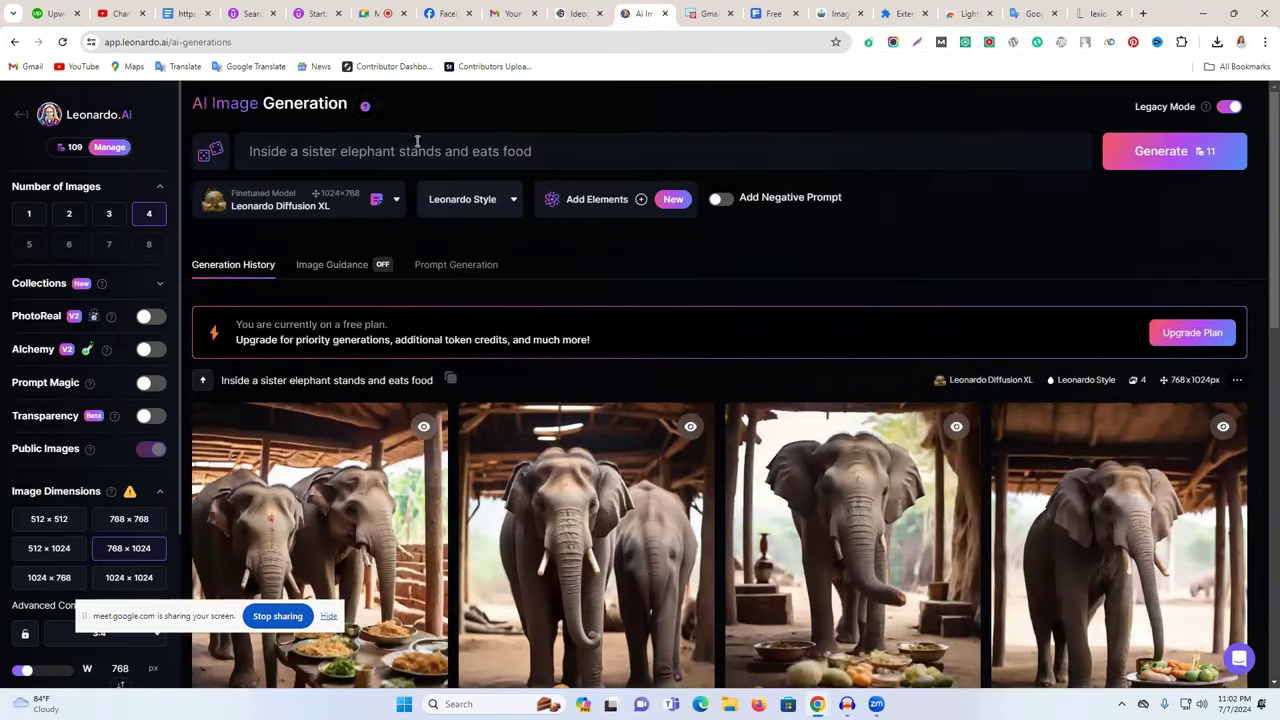
left_click(417, 141)
key("ctrl+a")
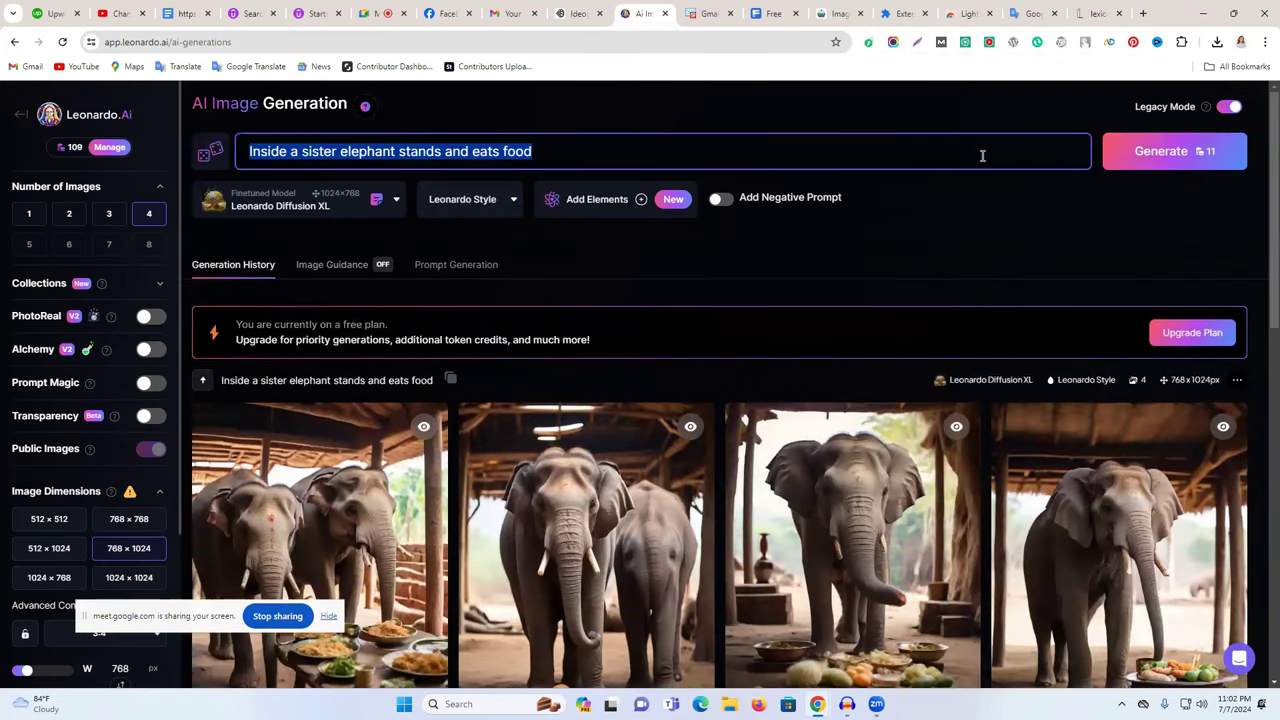
key("ctrl+v")
left_click(1165, 151)
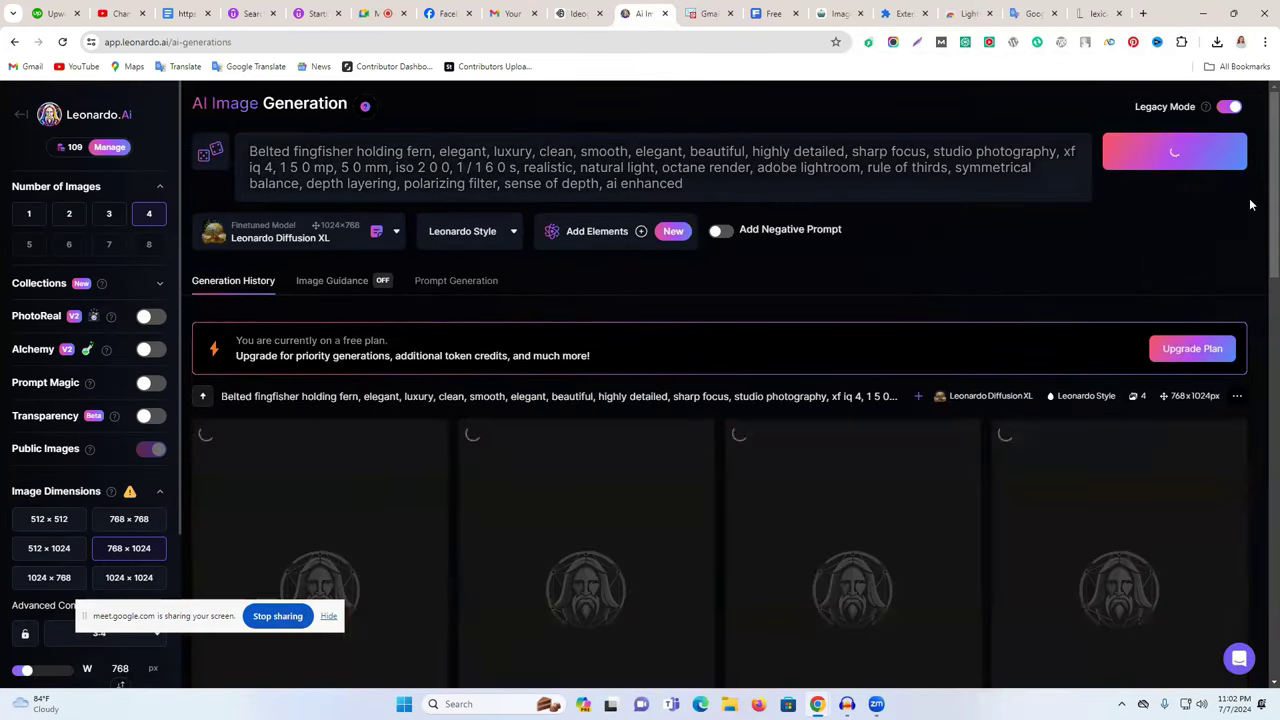
scroll(886, 310, "down", 3)
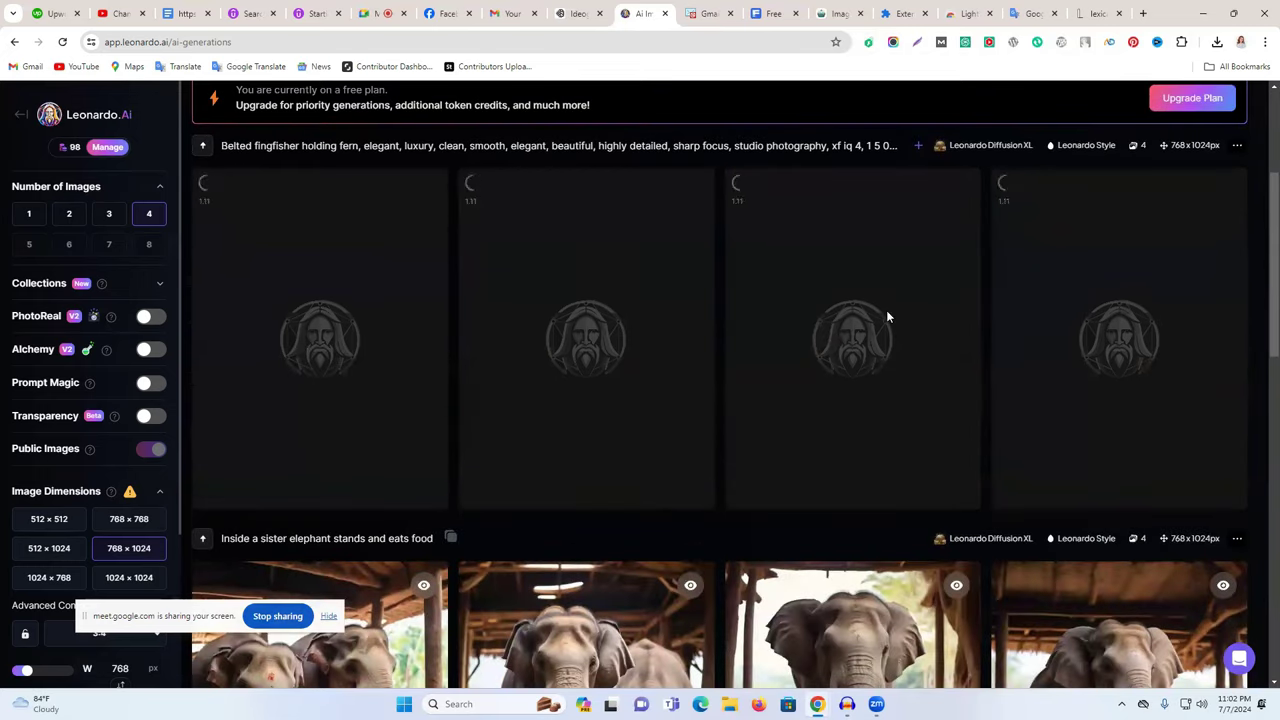
left_click(1098, 12)
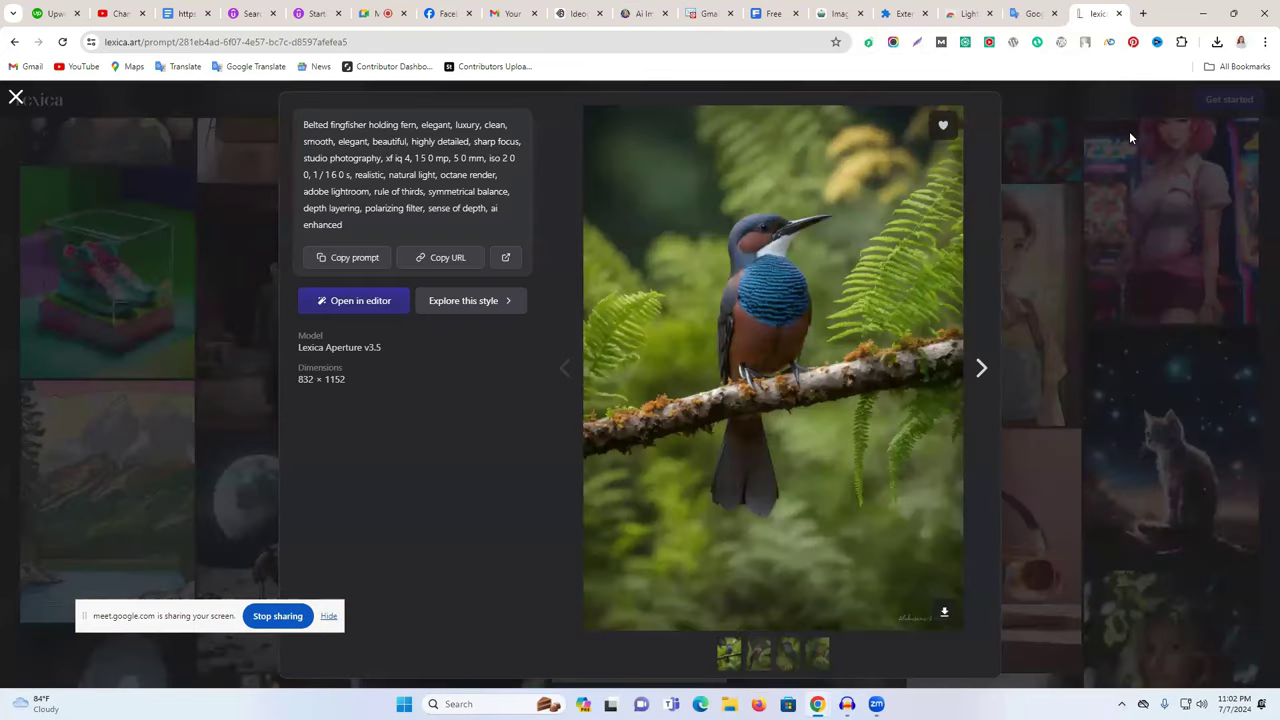
Close the kingfisher prompt details and search Lexica for food images.
left_click(1125, 263)
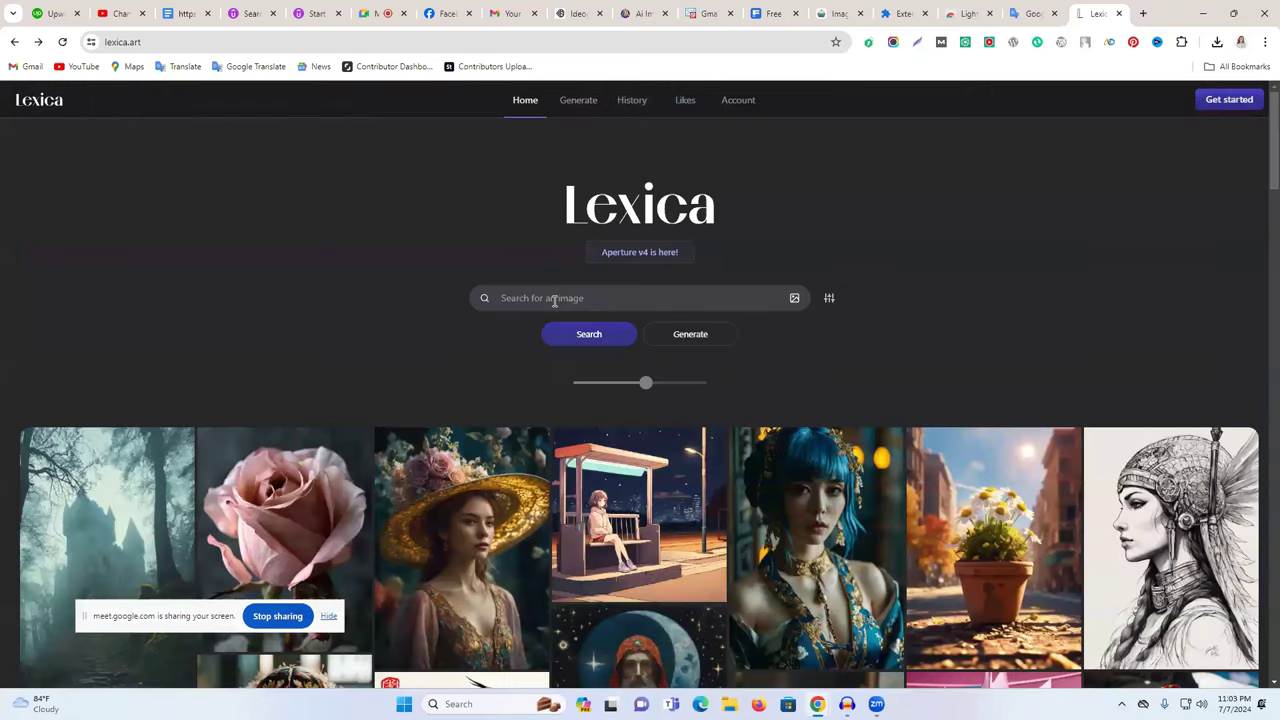
left_click(554, 301)
type("fo")
key("Return")
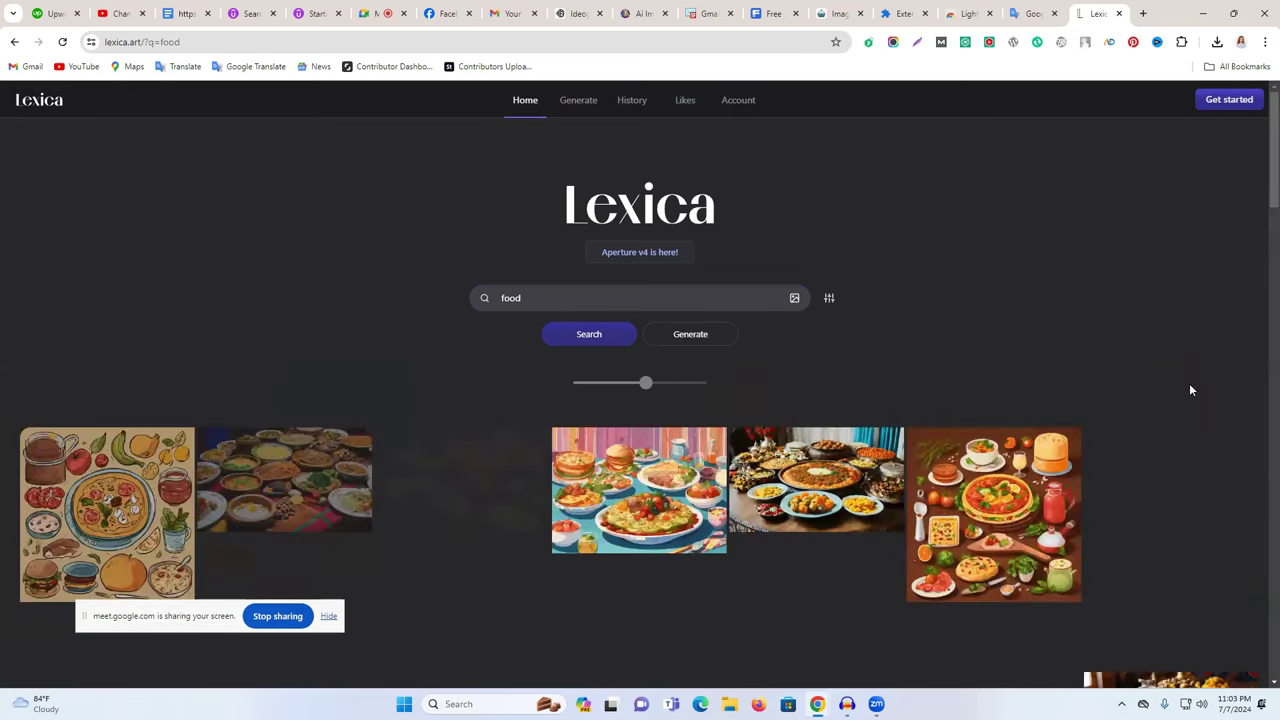
scroll(877, 366, "down", 2)
scroll(574, 289, "up", 2)
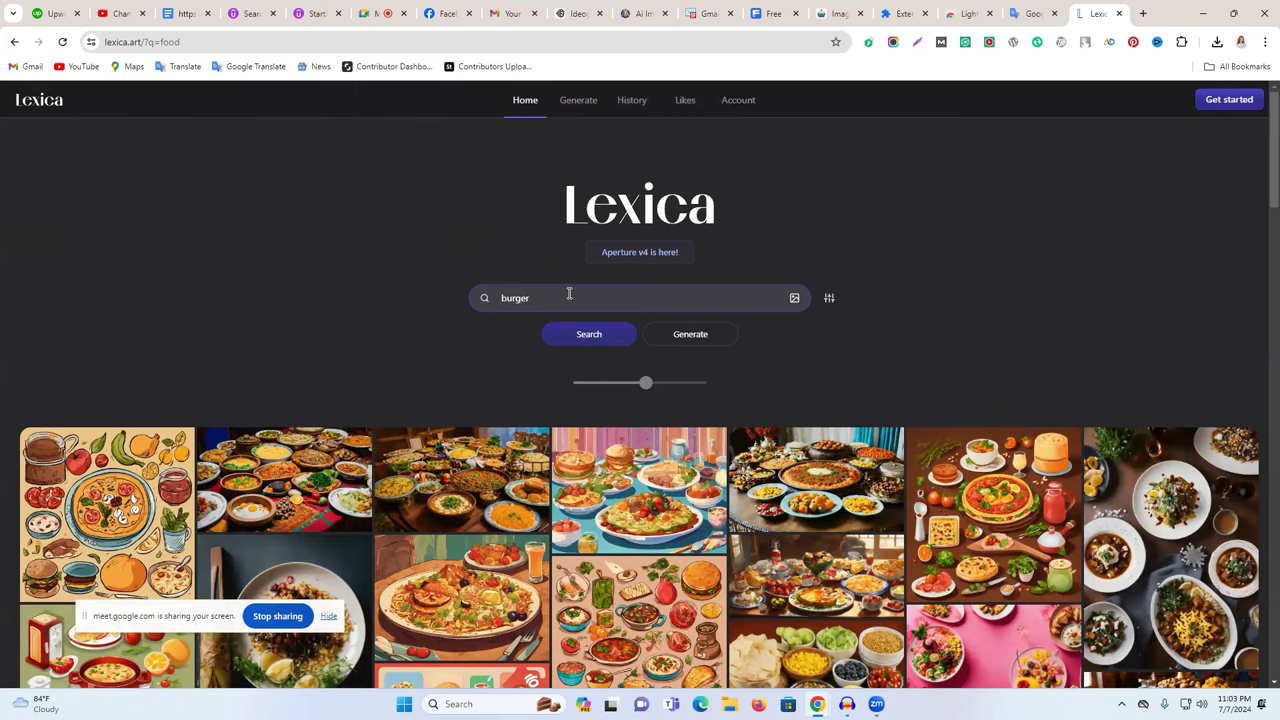
Search for burgers and view the cube shaped hamburger image's prompt and settings.
key("Return")
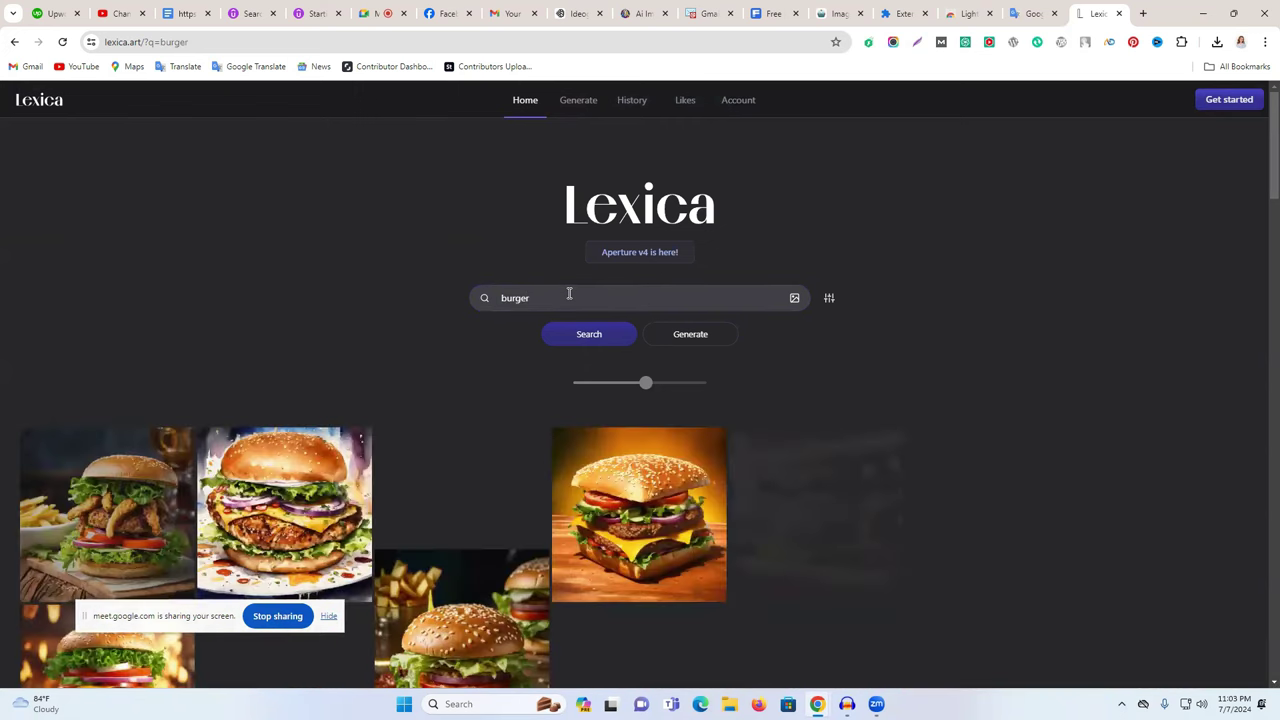
scroll(569, 292, "down", 2)
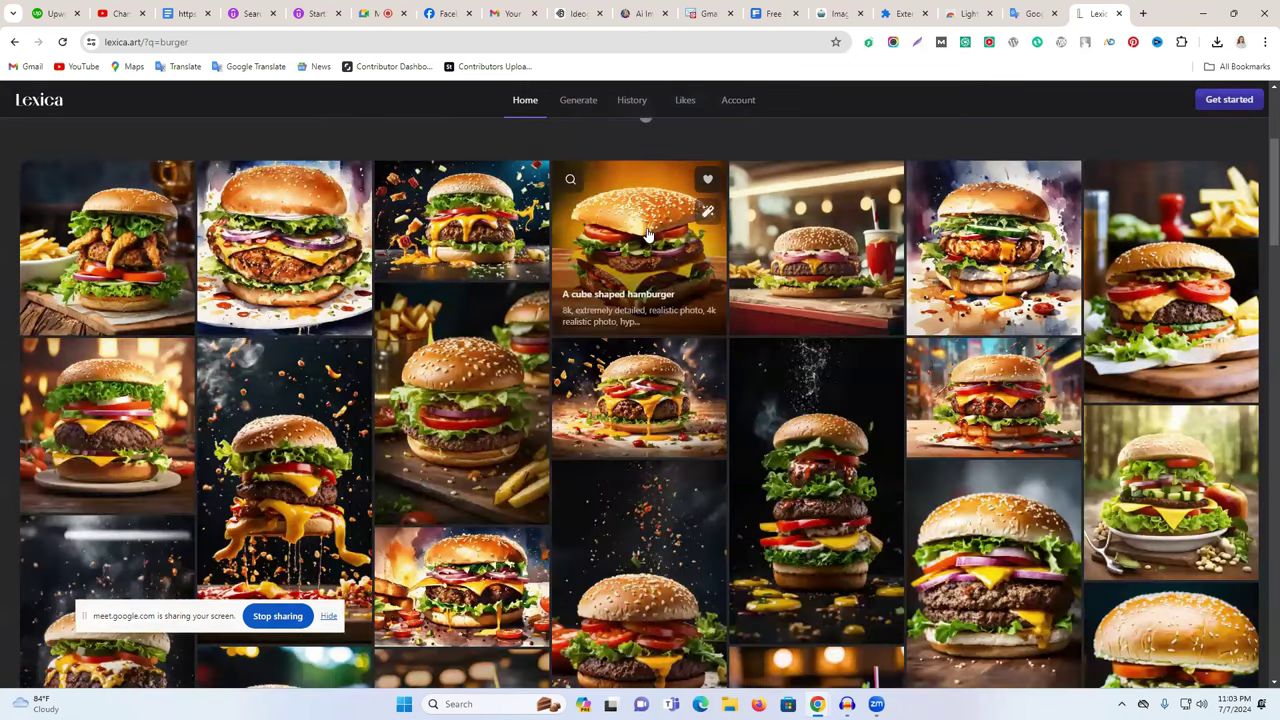
left_click(657, 310)
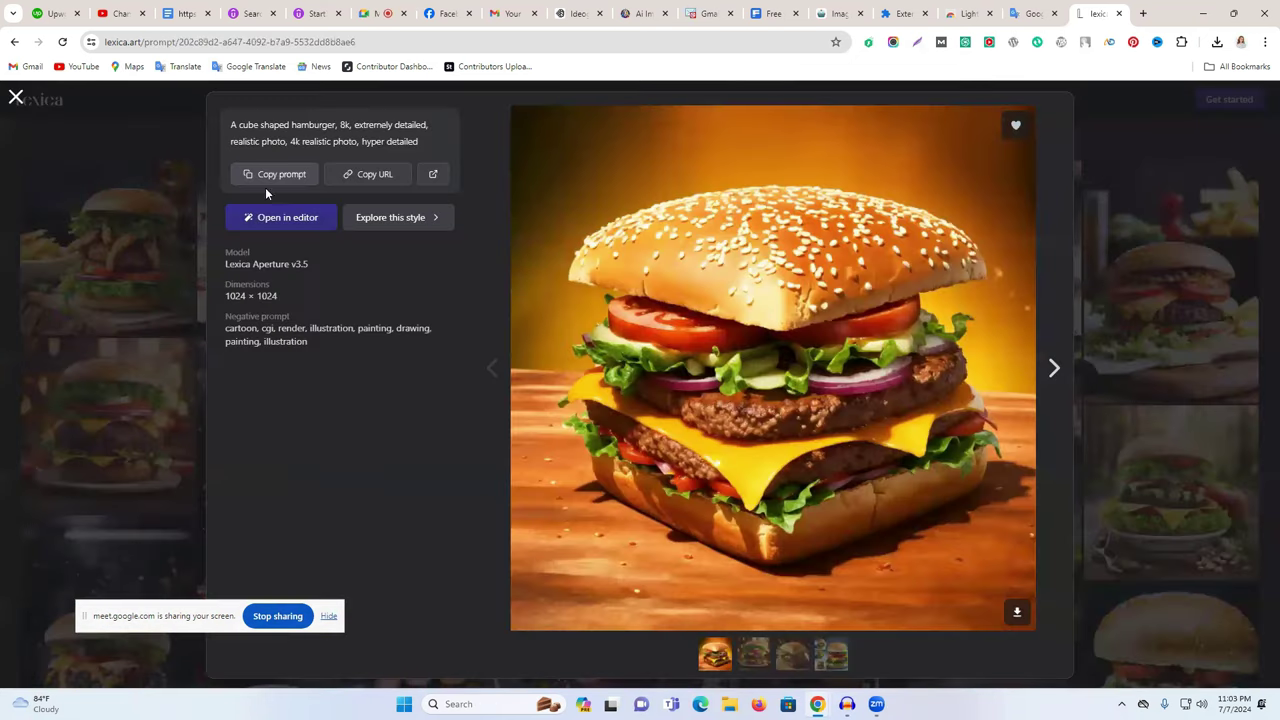
left_click(643, 13)
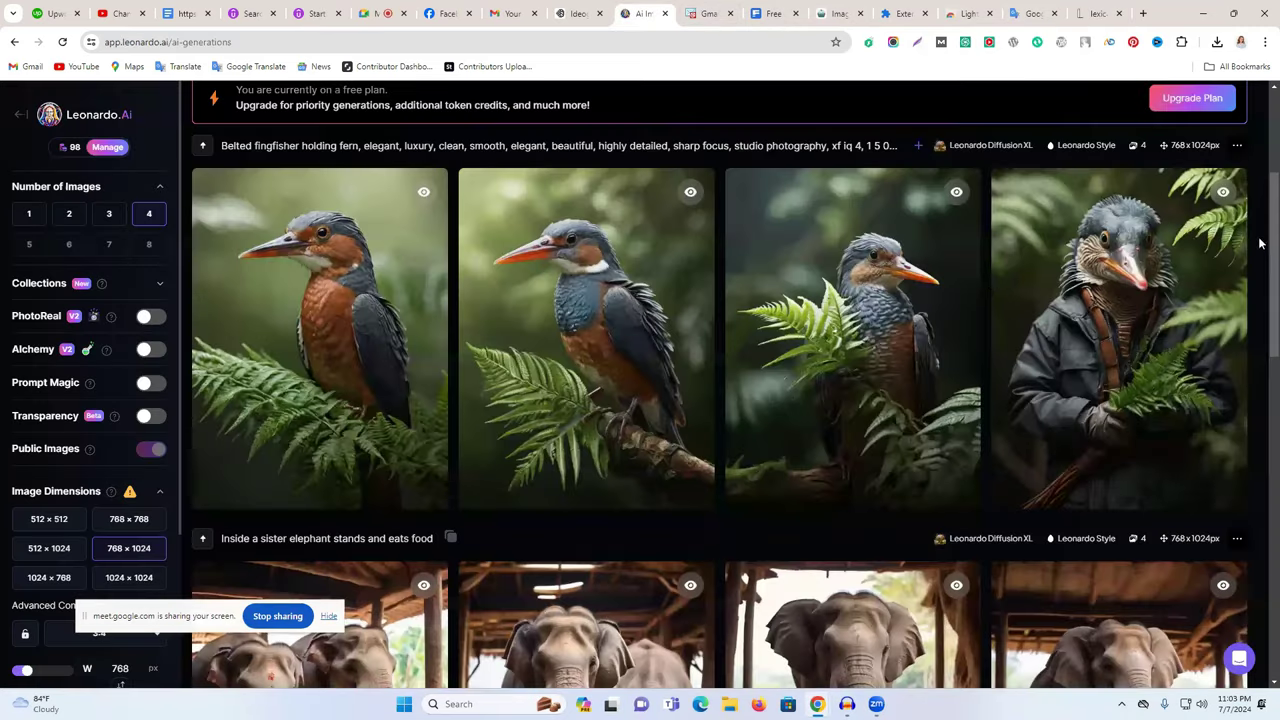
View each of the four kingfisher-with-fern results enlarged, then open a blank tab.
left_click(402, 292)
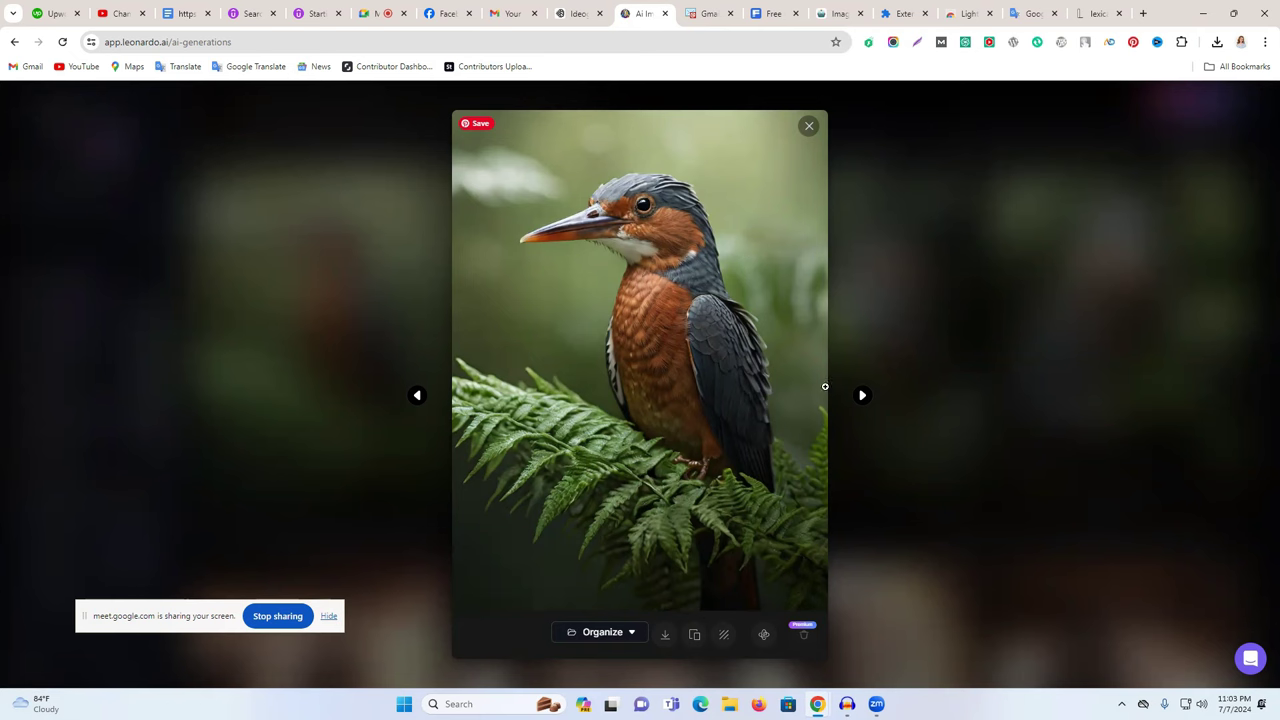
left_click(862, 396)
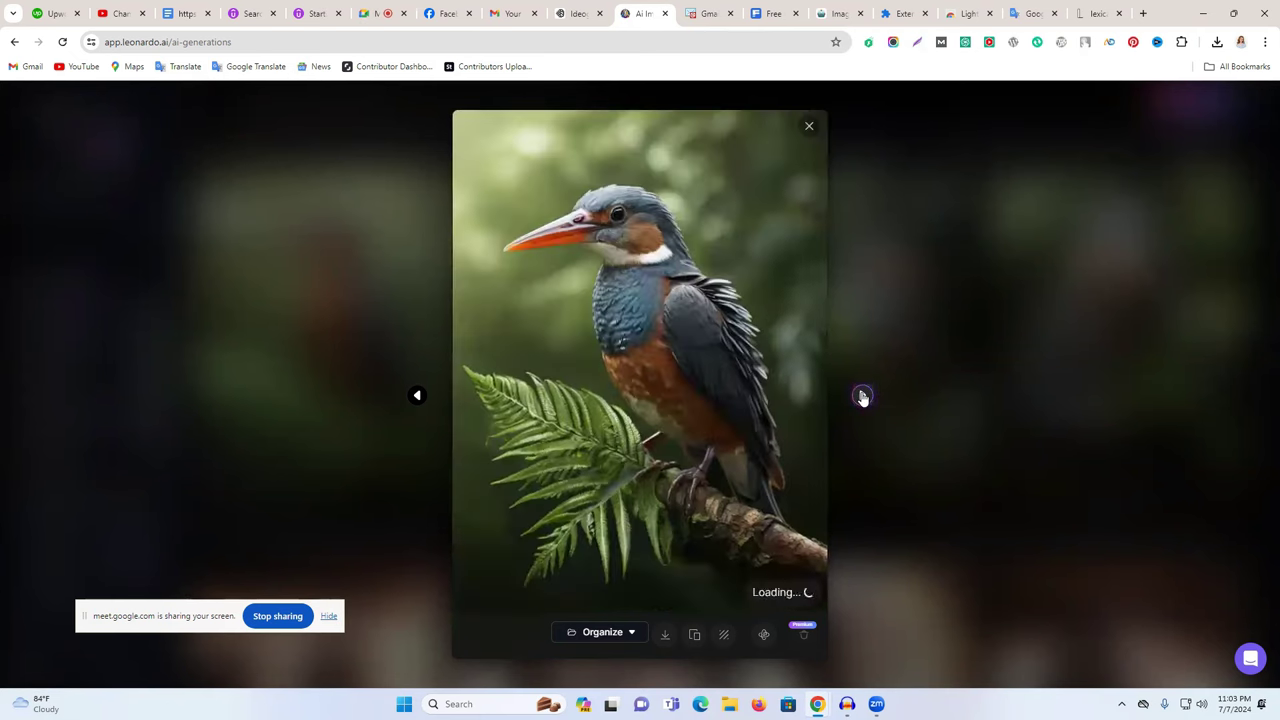
left_click(862, 396)
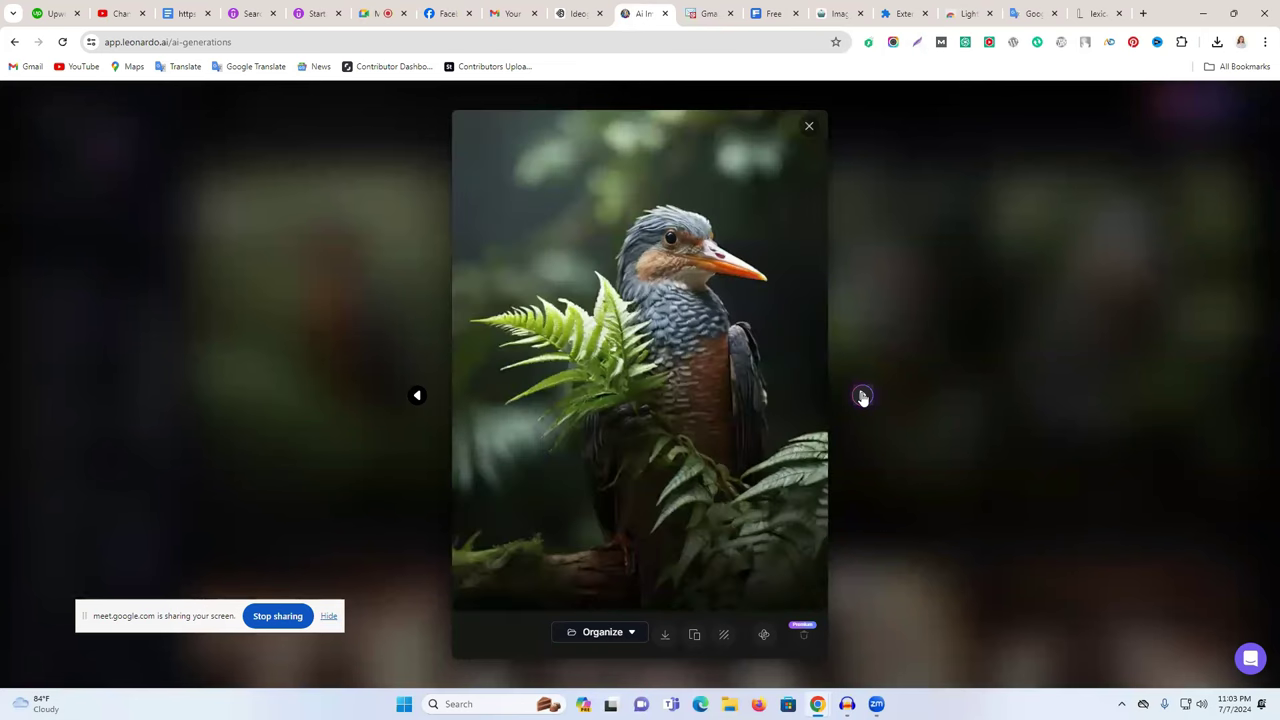
left_click(862, 396)
left_click(862, 396)
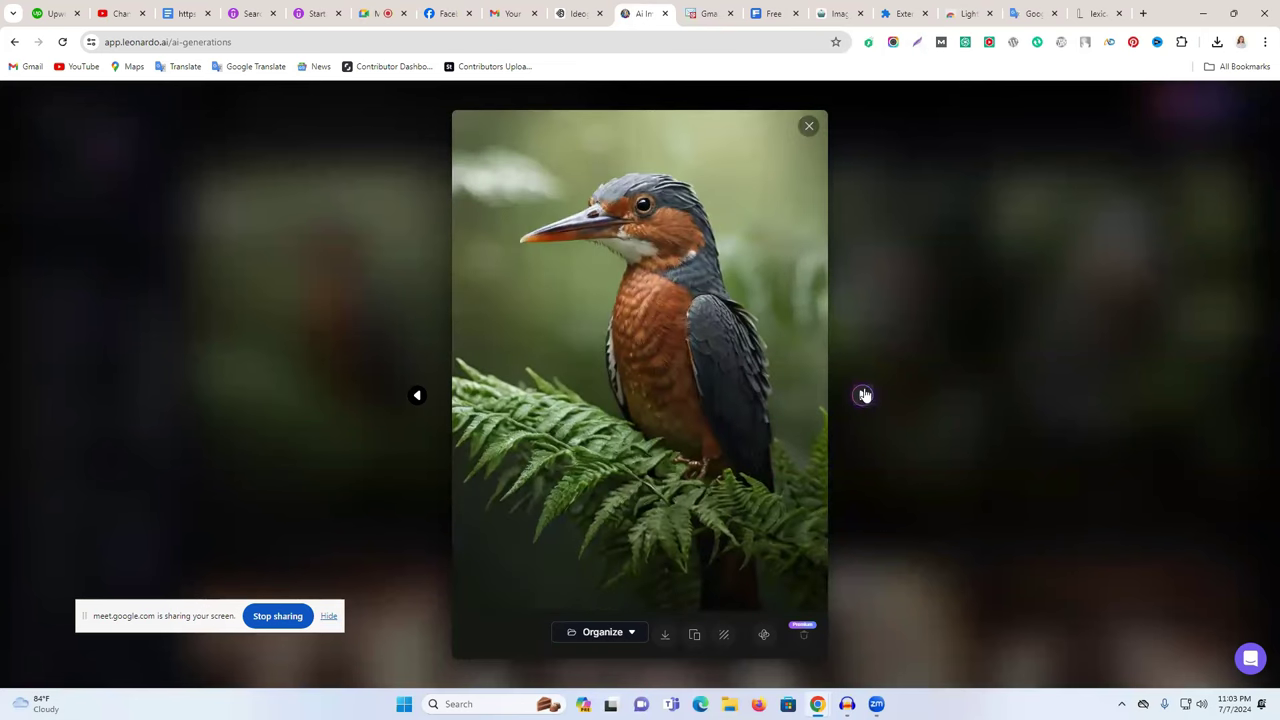
left_click(809, 127)
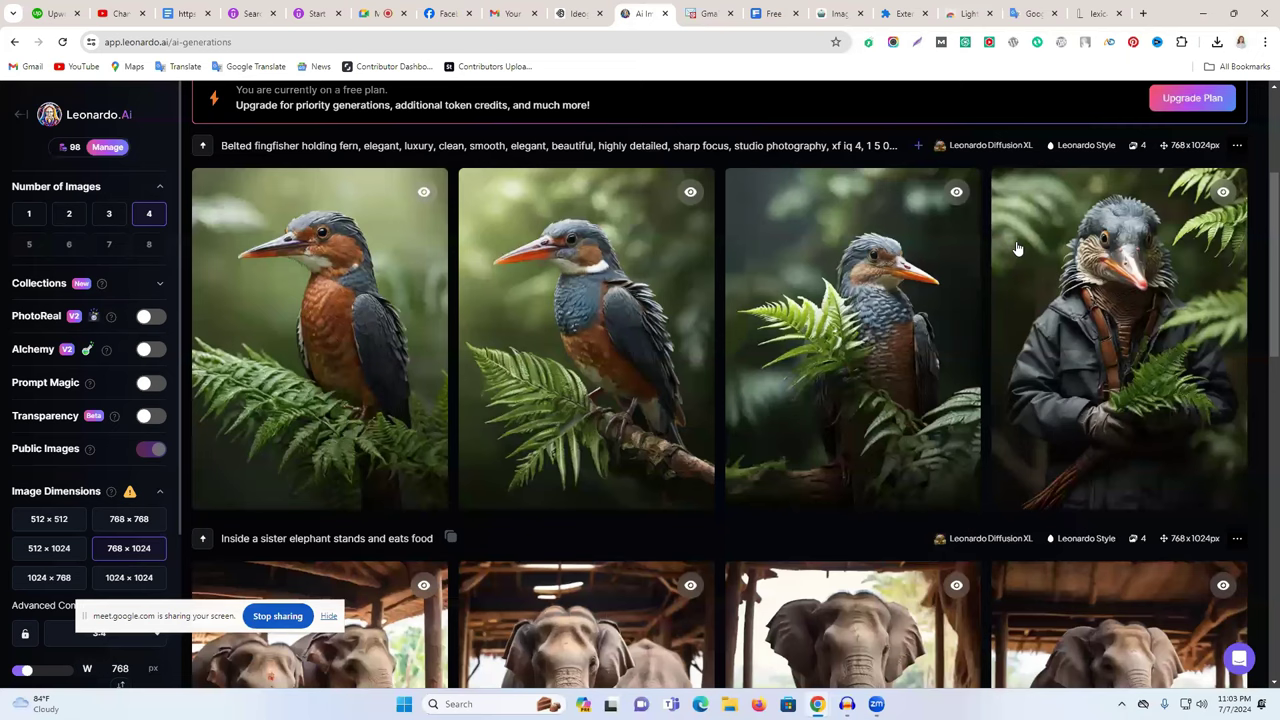
mouse_move(1016, 248)
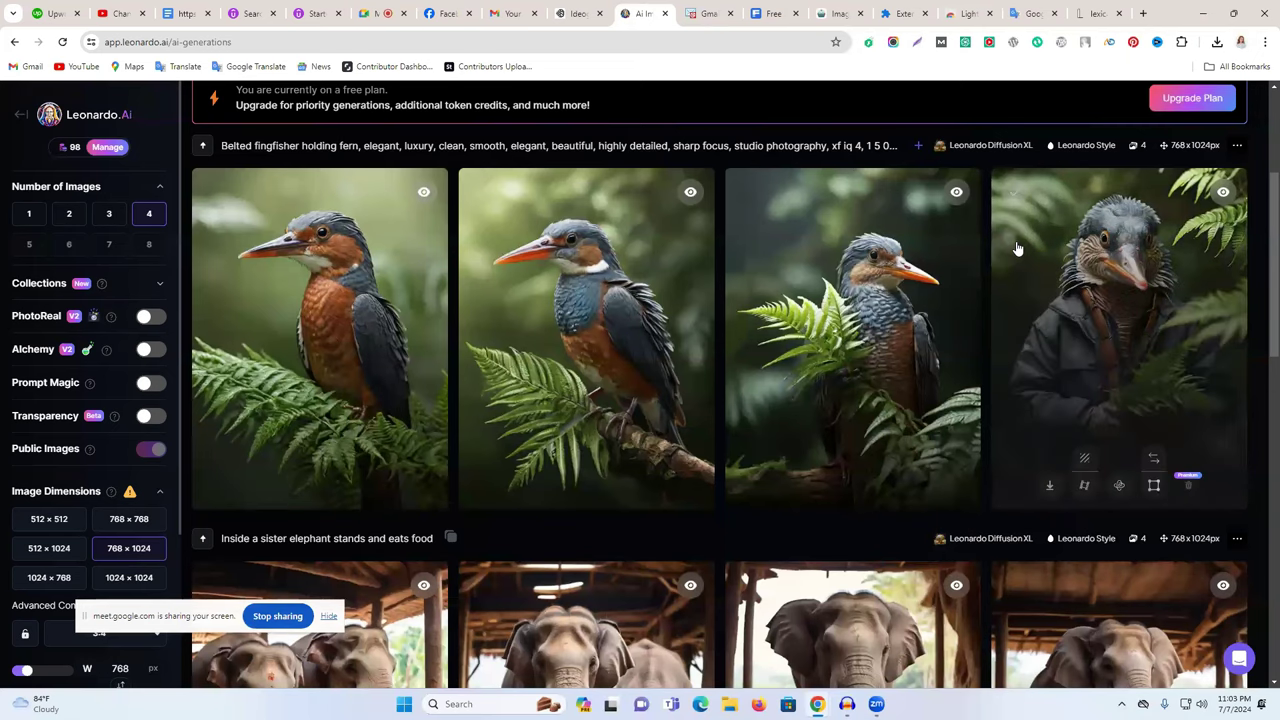
key("ctrl+t")
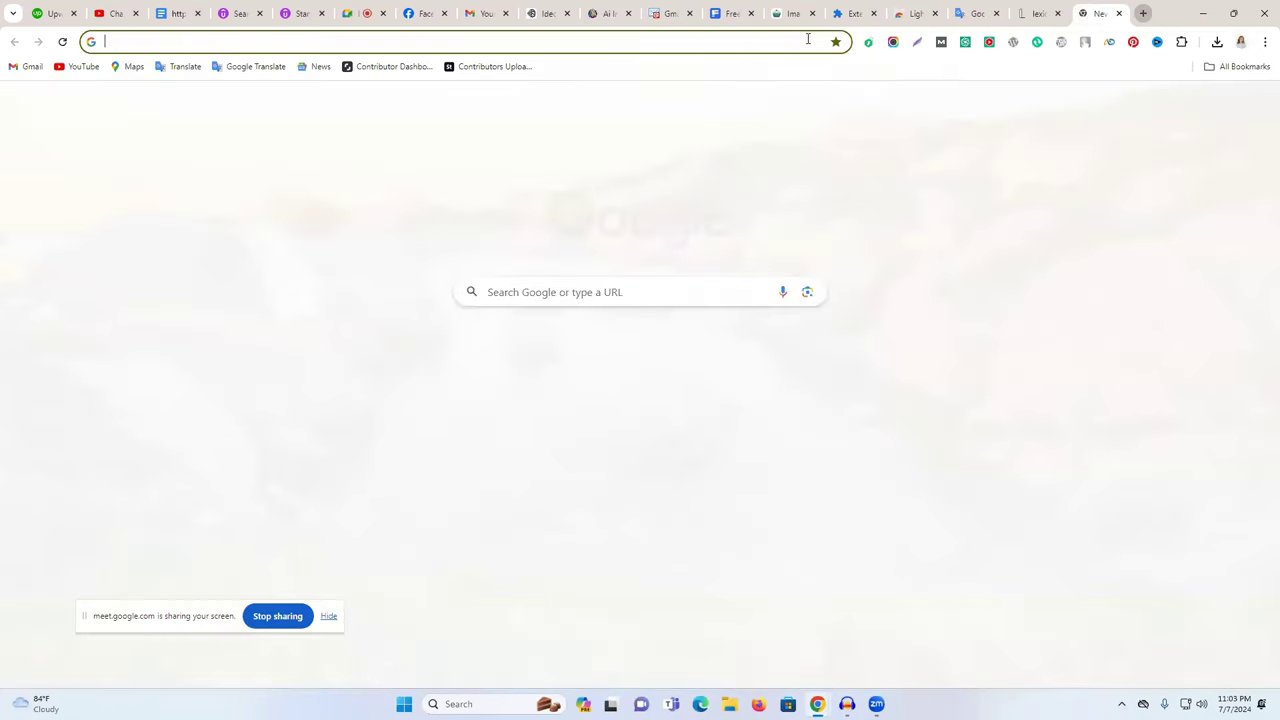
Open chat.openai.com from the address bar suggestions in the new tab.
left_click(775, 40)
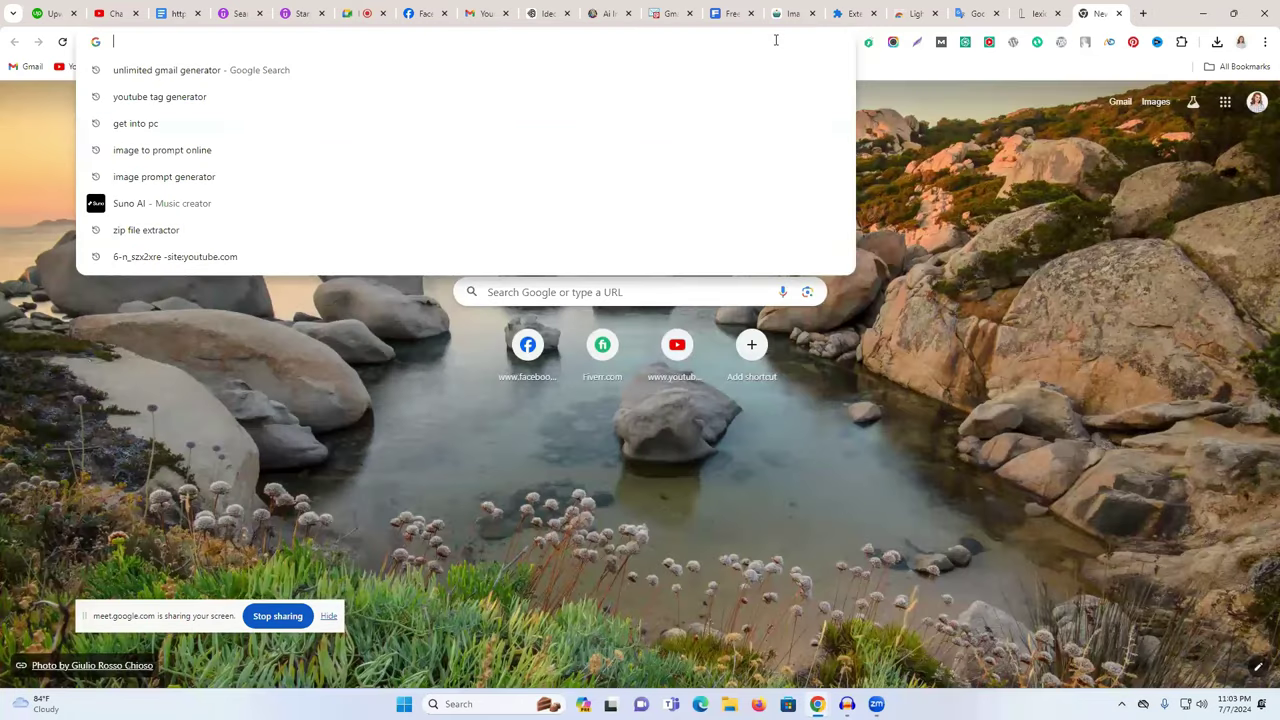
type("canva.com")
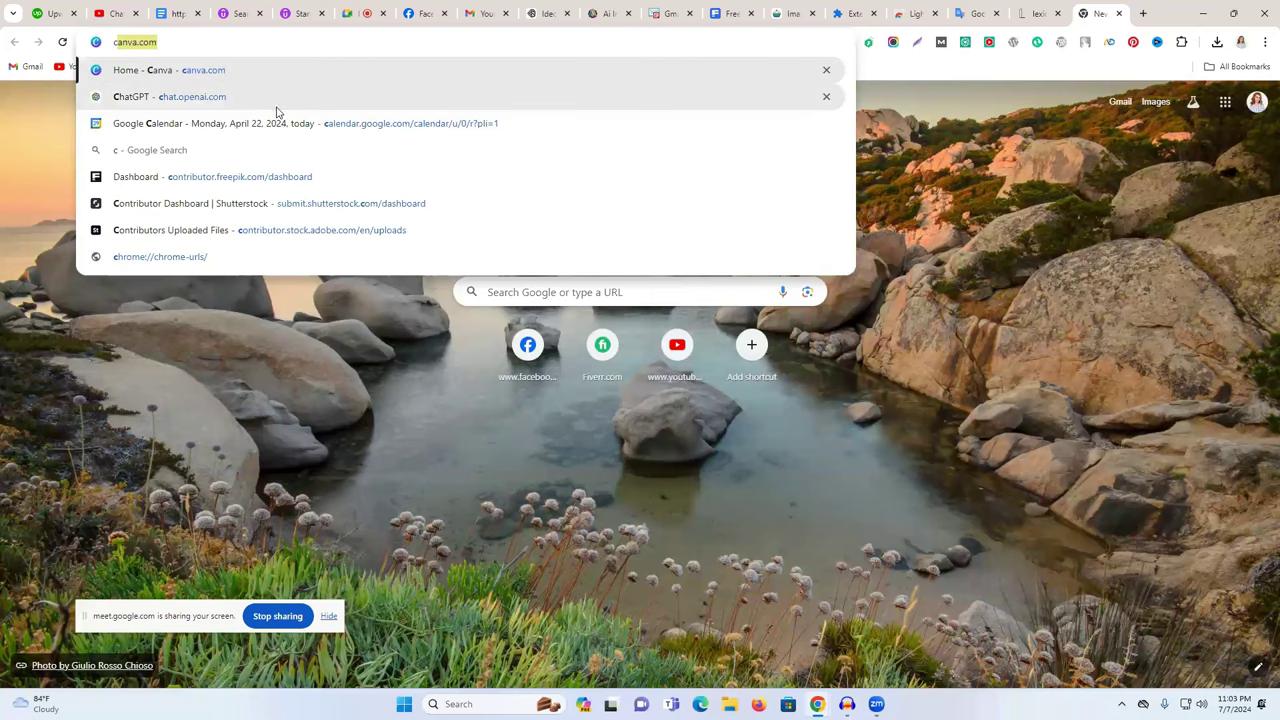
left_click(283, 104)
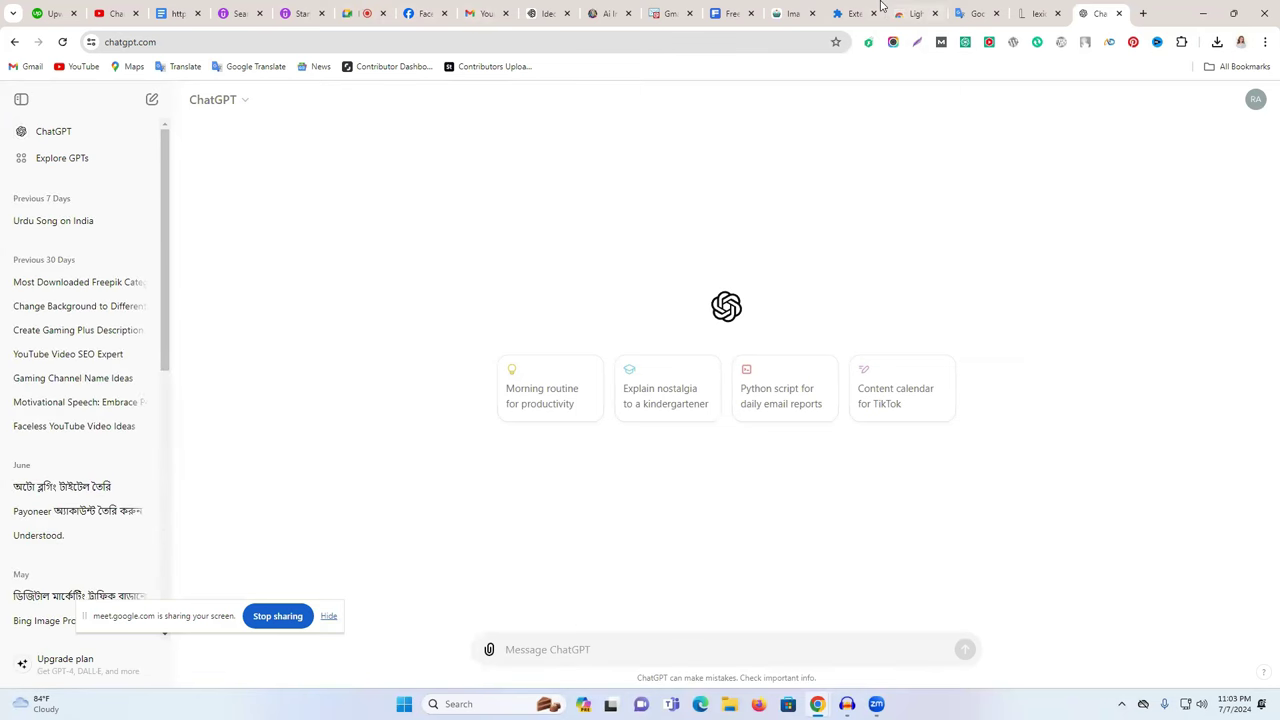
Dictate a Bengali burger request and paste its English translation into the source box.
left_click(960, 8)
left_click(614, 220)
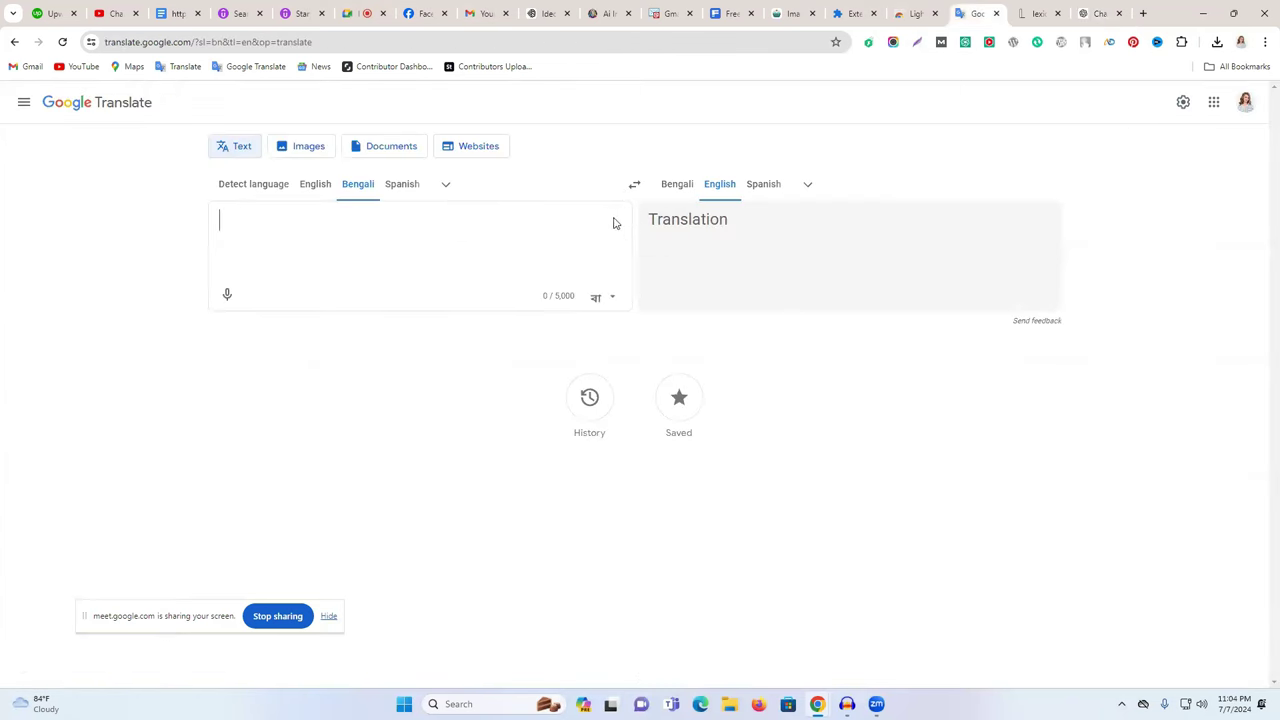
left_click(227, 294)
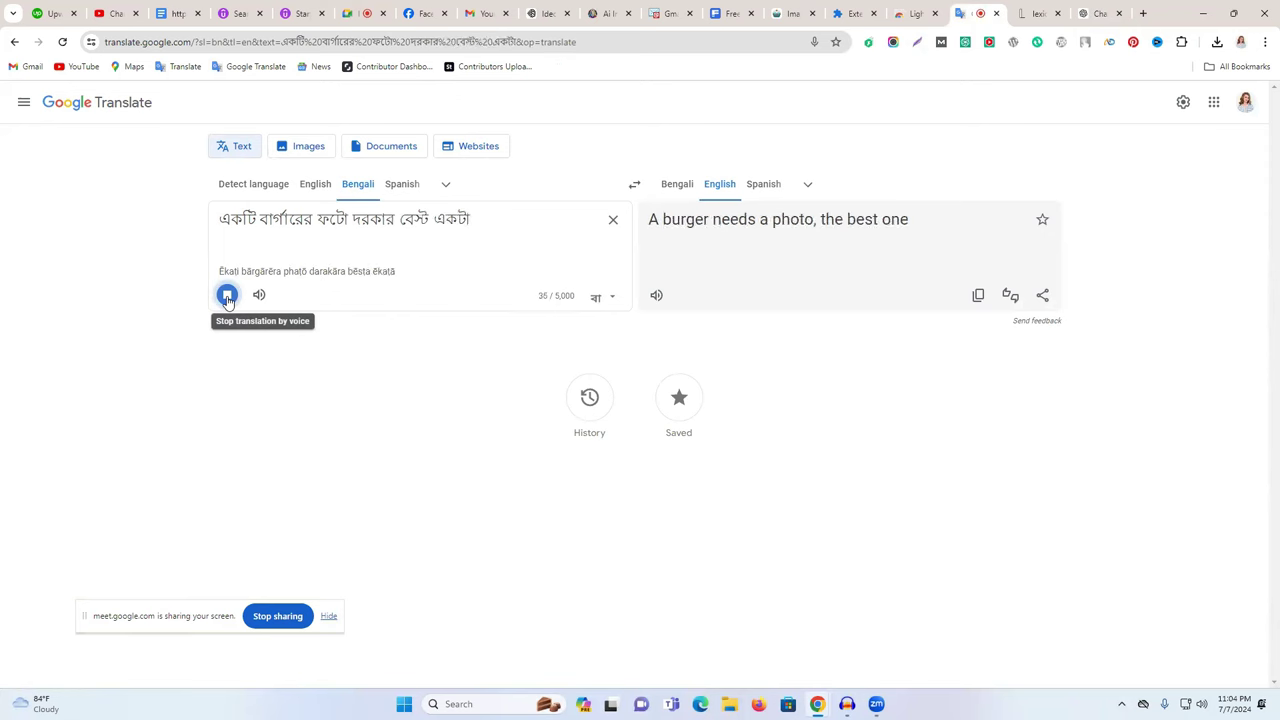
left_click(227, 296)
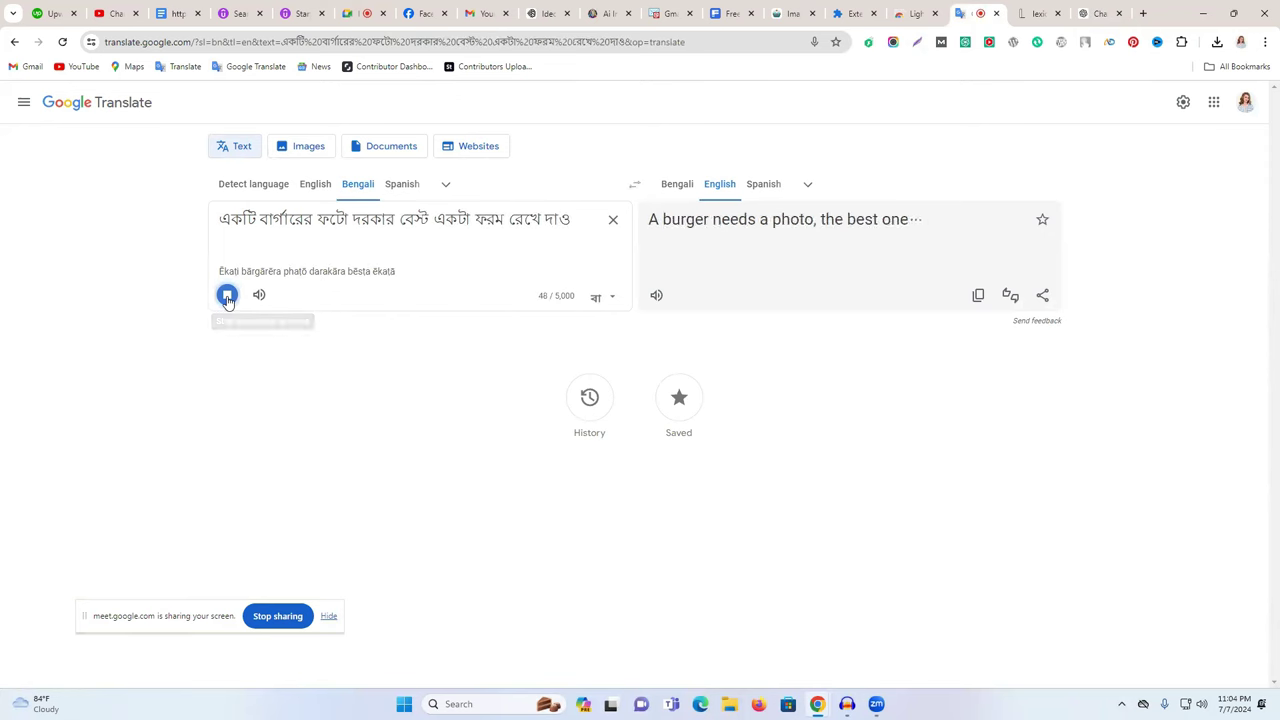
left_click(978, 295)
left_click(613, 219)
key("ctrl+v")
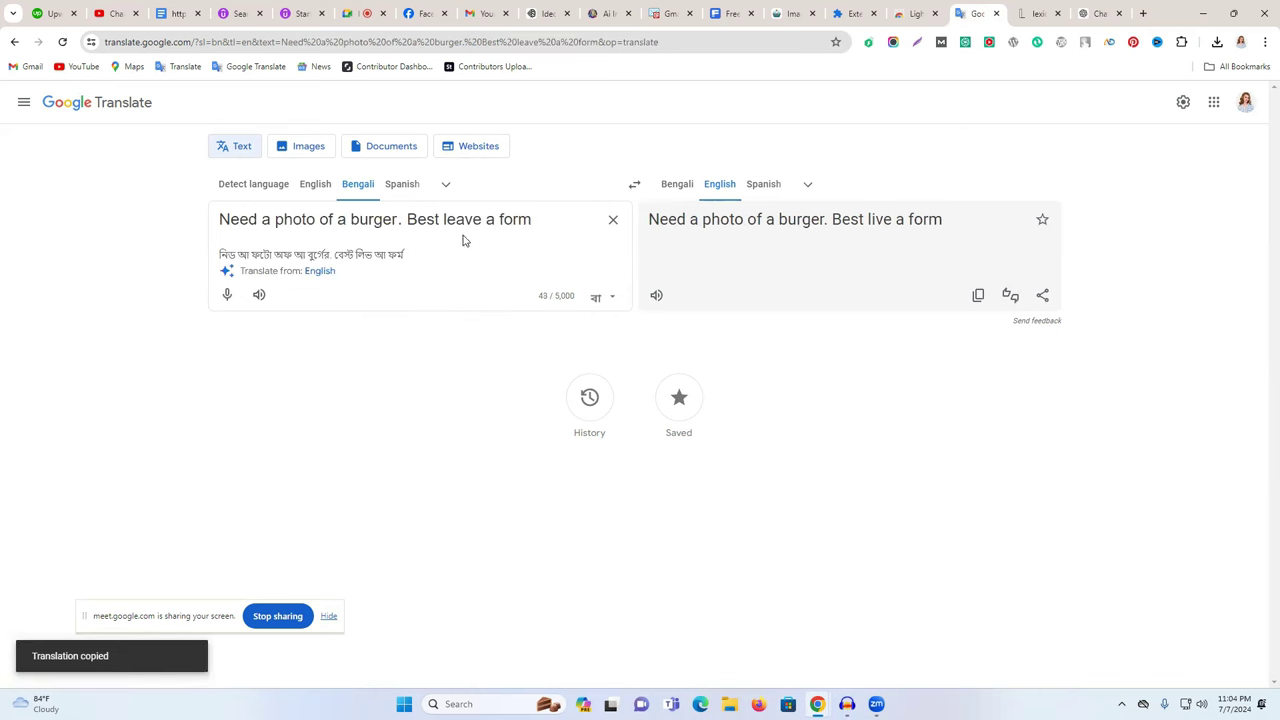
Replace 'form' with 'promts' and select the whole corrected sentence.
double_click(514, 219)
type("pr")
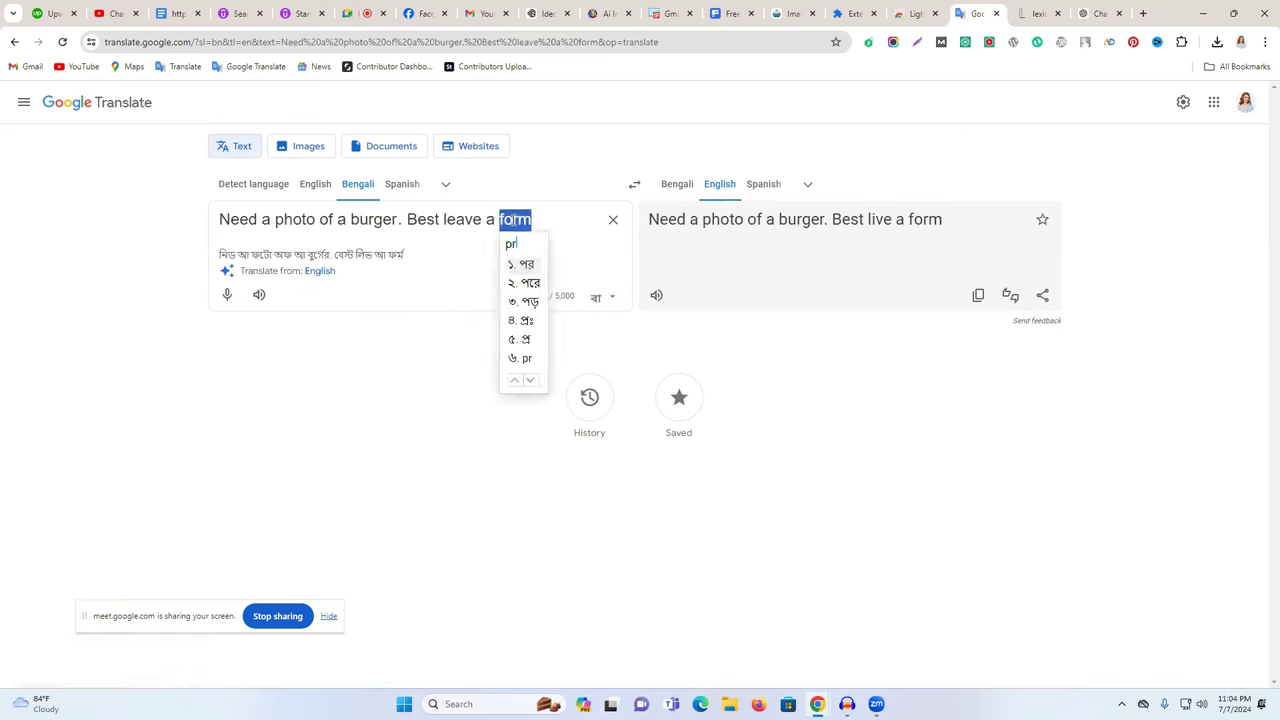
type("omts")
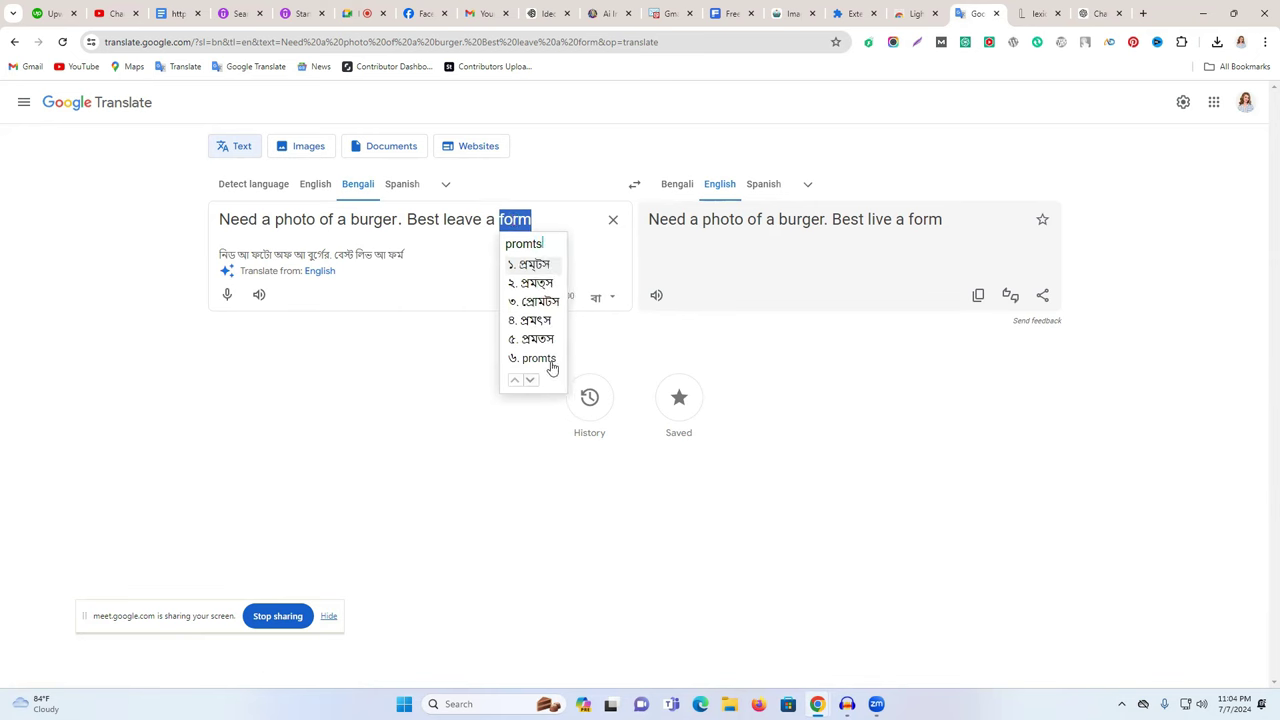
left_click(551, 366)
triple_click(477, 221)
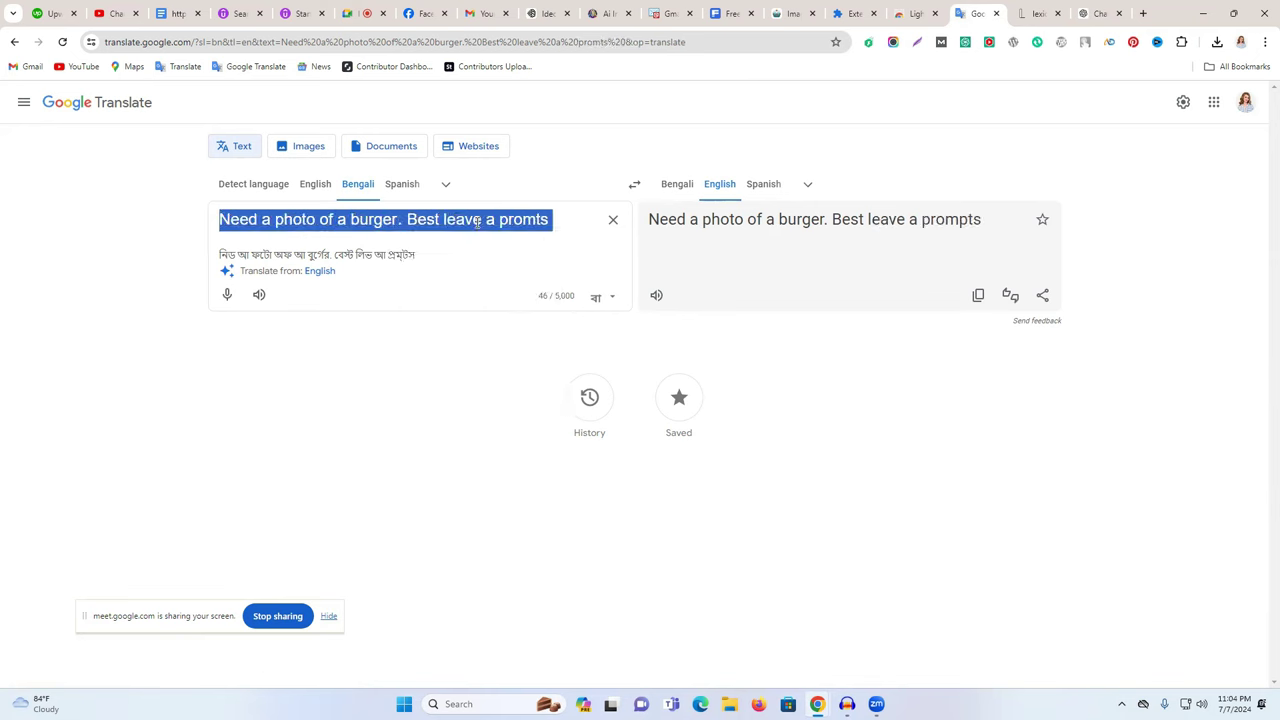
left_click(1077, 9)
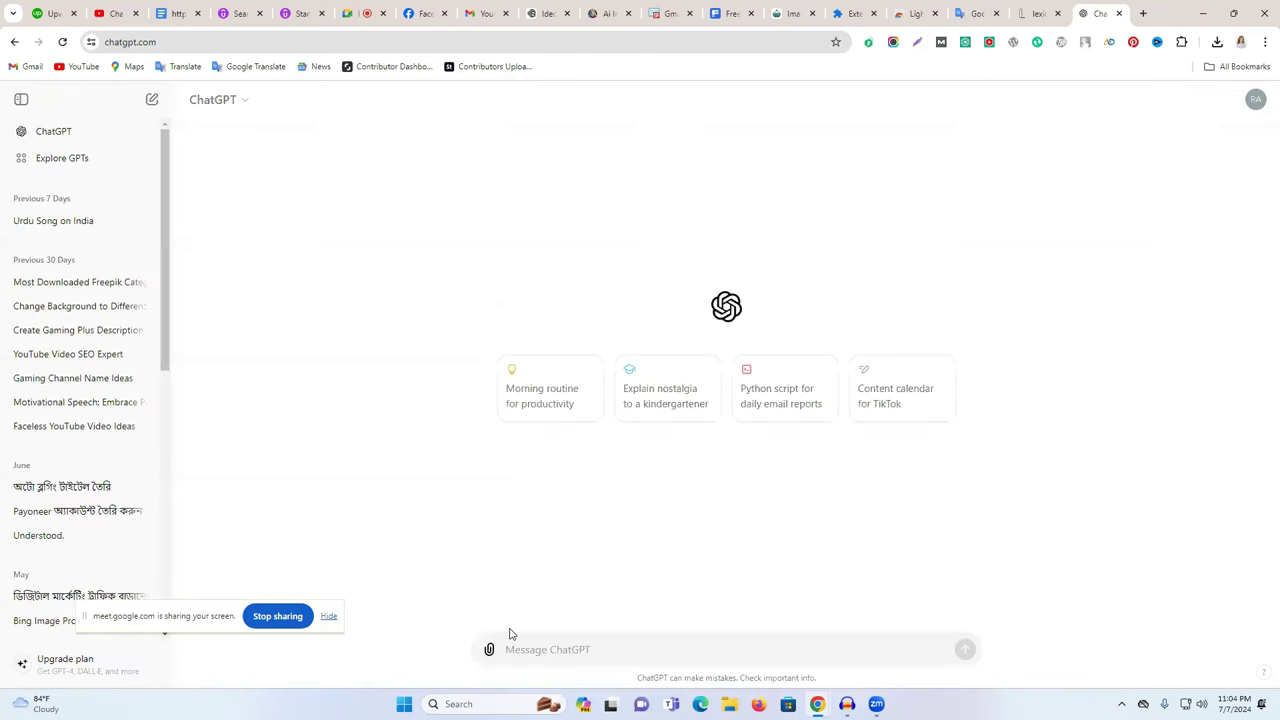
Send the burger photo request to ChatGPT and select the first juicy cheeseburger prompt.
key("ctrl+v")
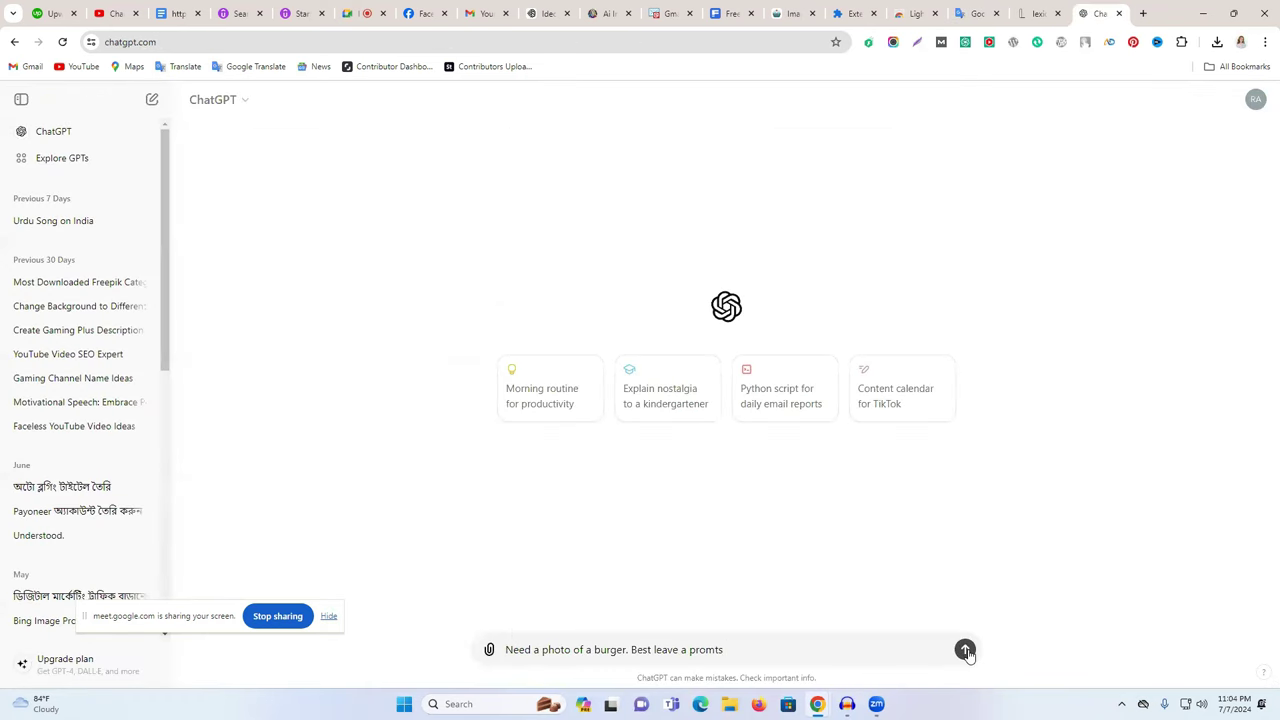
left_click(966, 651)
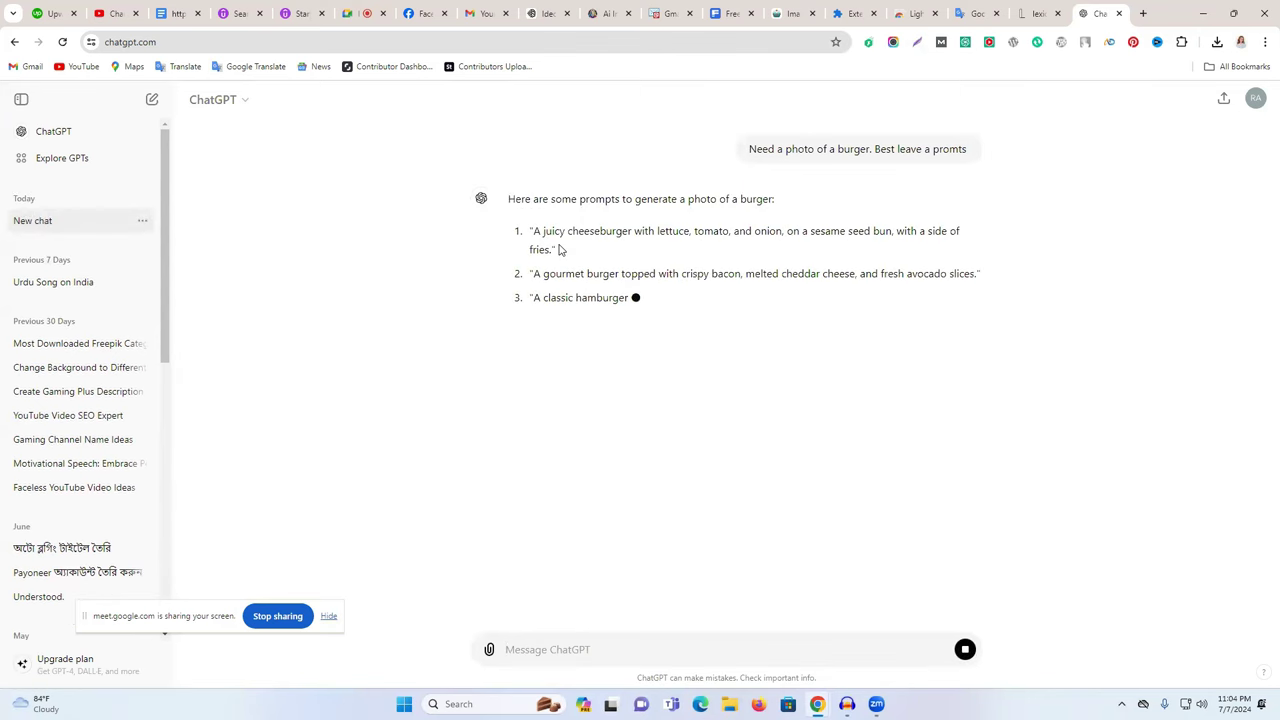
left_click_drag(552, 250, 537, 231)
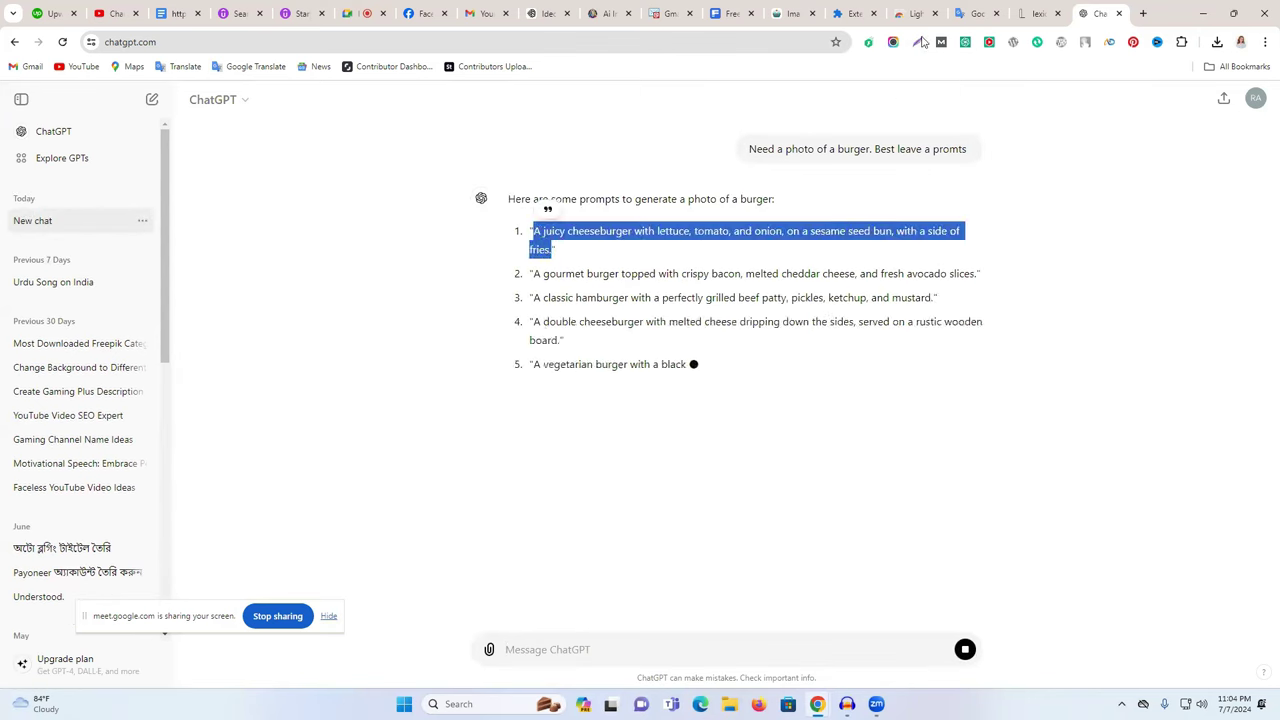
Paste the juicy cheeseburger prompt over the kingfisher prompt and generate four images.
left_click(617, 12)
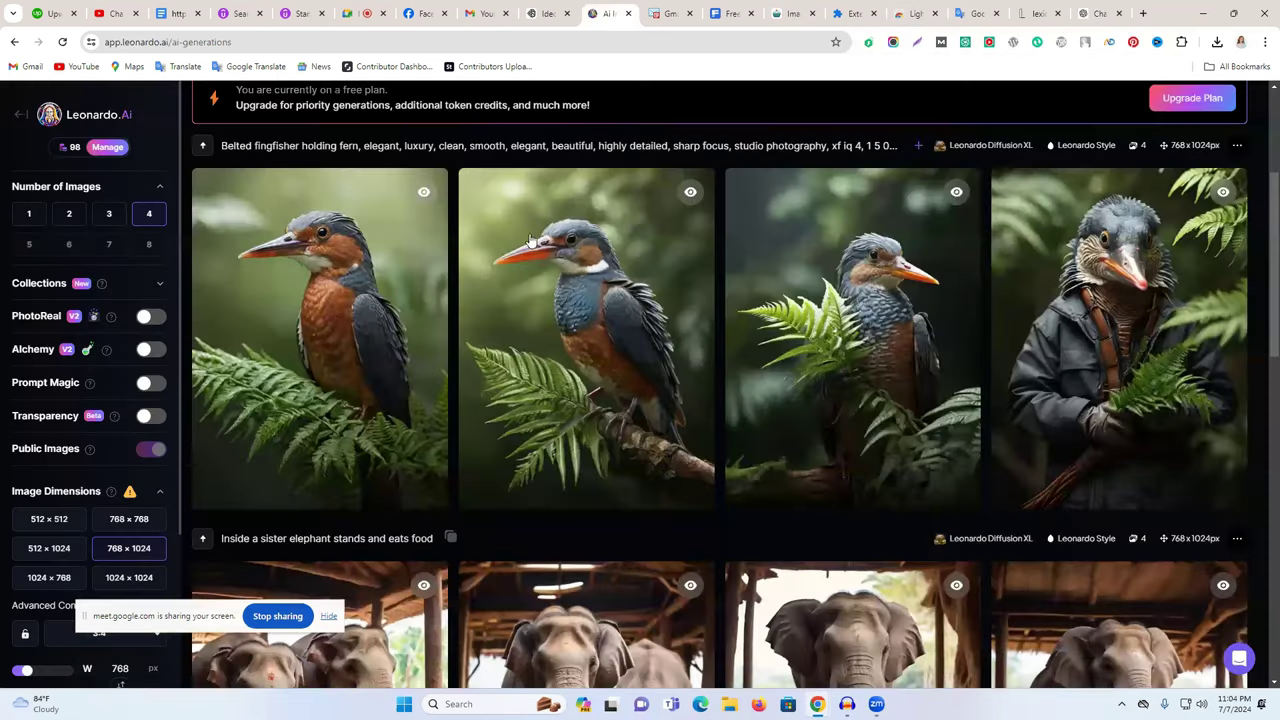
scroll(525, 140, "up", 3)
left_click(968, 190)
key("ctrl+a")
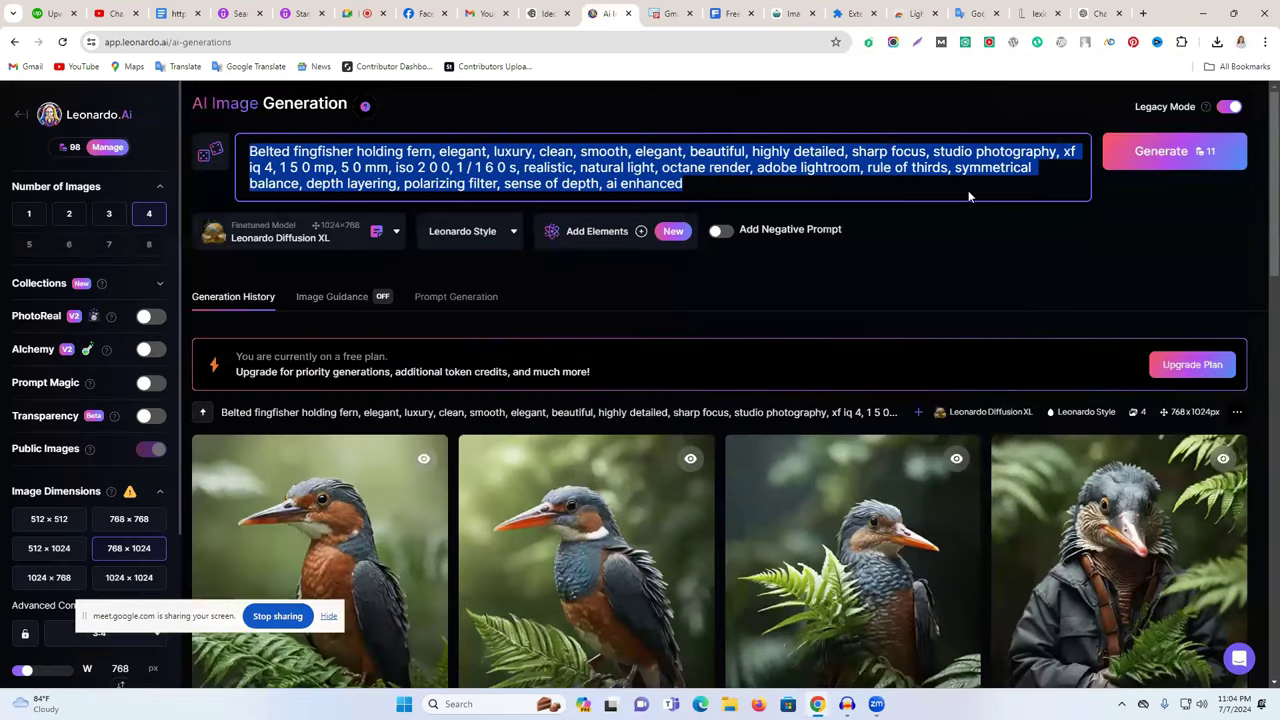
key("ctrl+v")
left_click(1140, 158)
scroll(1006, 331, "down", 3)
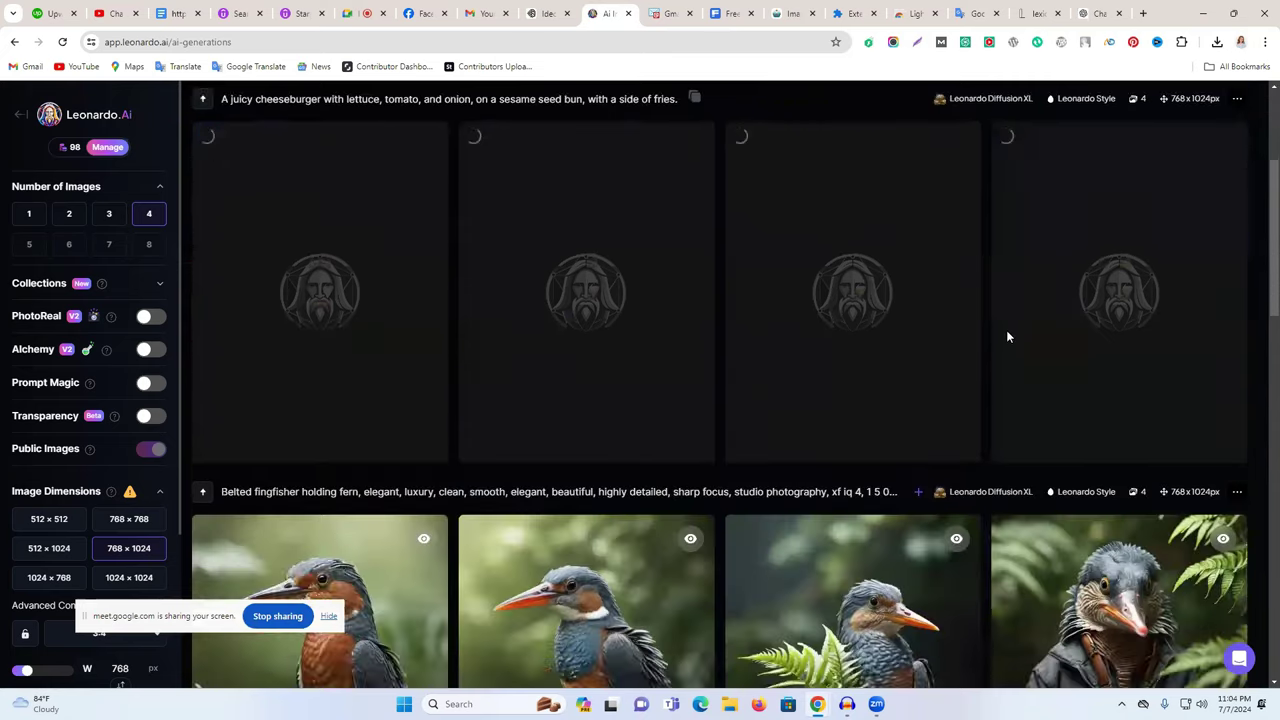
scroll(1006, 331, "up", 2)
scroll(1006, 331, "down", 2)
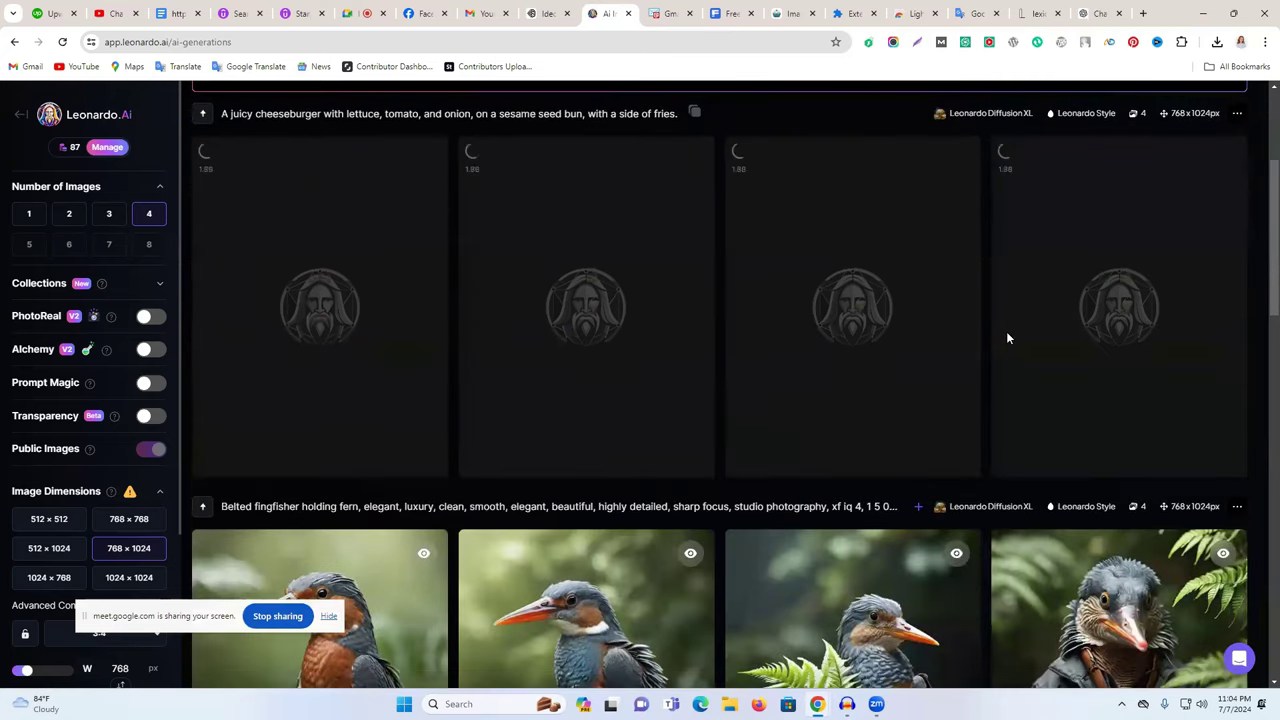
Switch Google Translate to English-to-Bengali, then review the finished cheeseburger images.
left_click(975, 13)
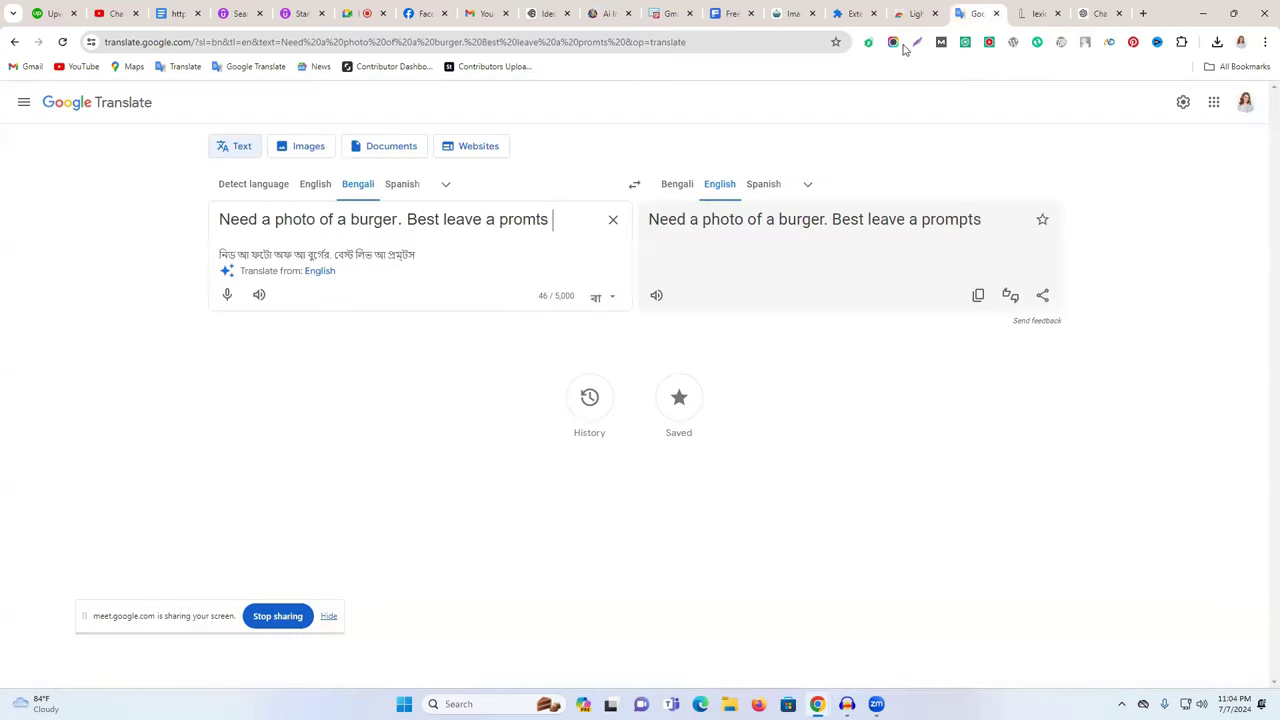
left_click(661, 184)
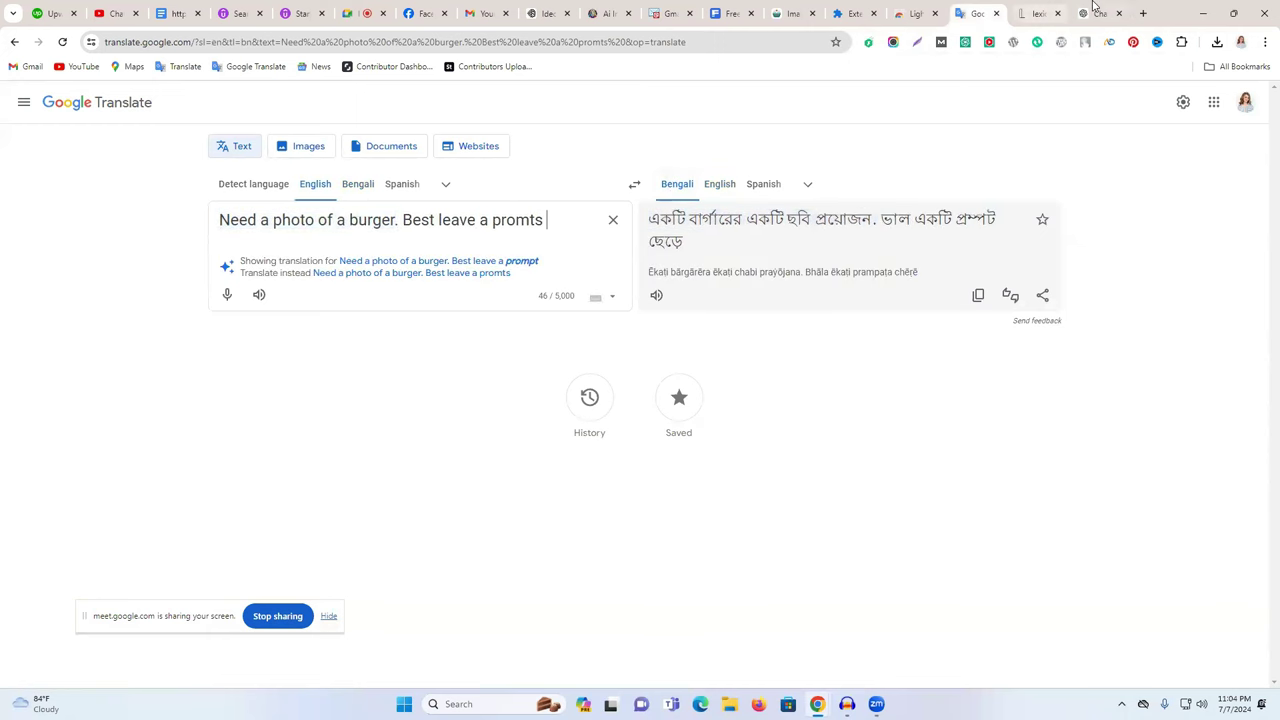
left_click(1097, 13)
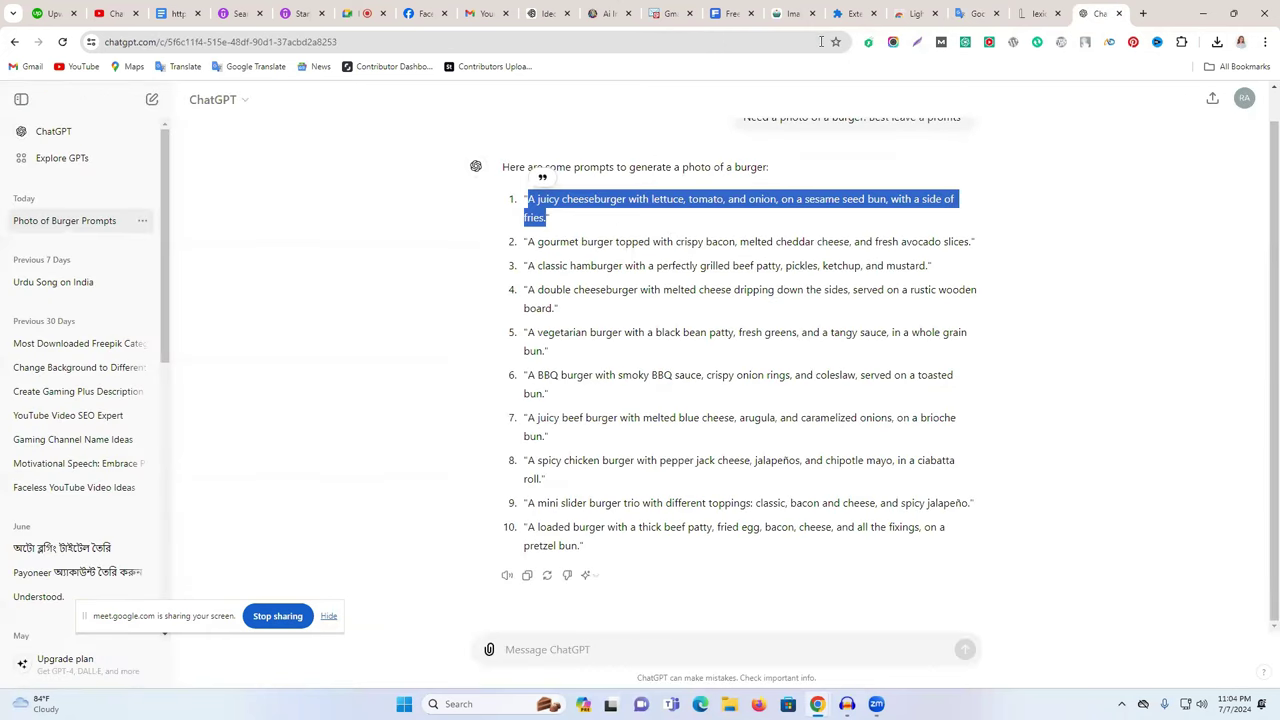
left_click(607, 13)
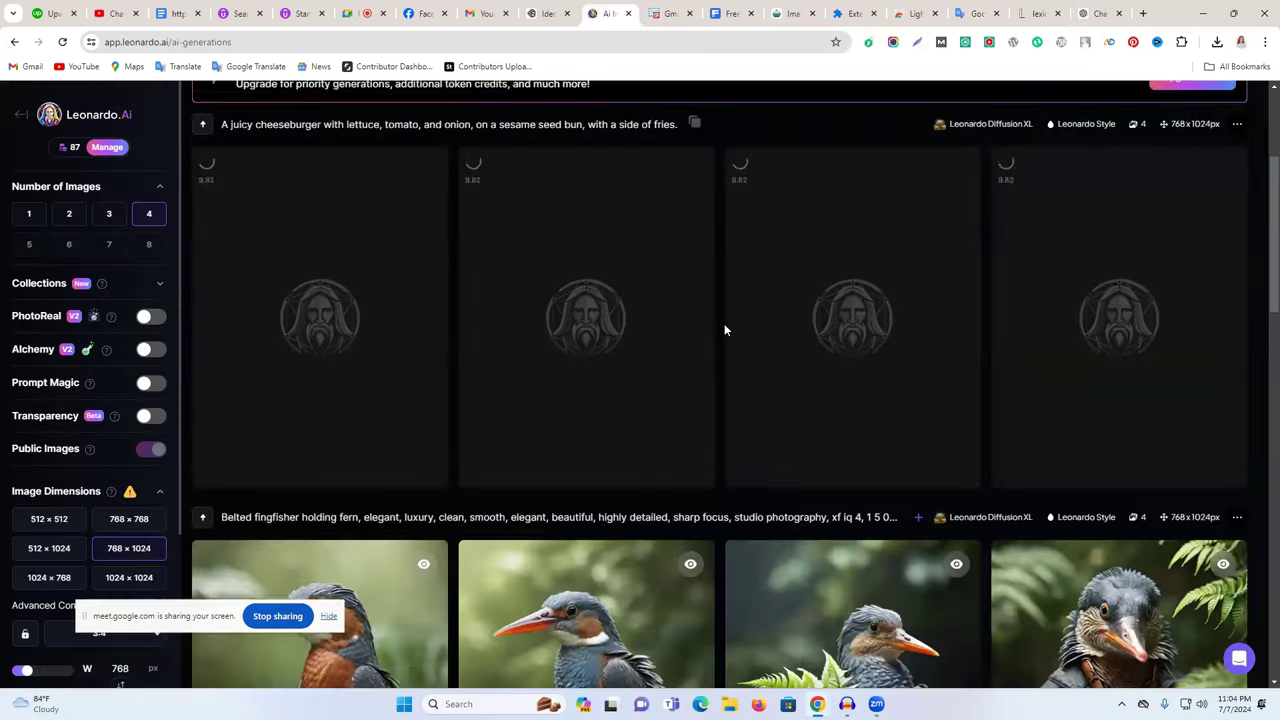
scroll(725, 330, "up", 1)
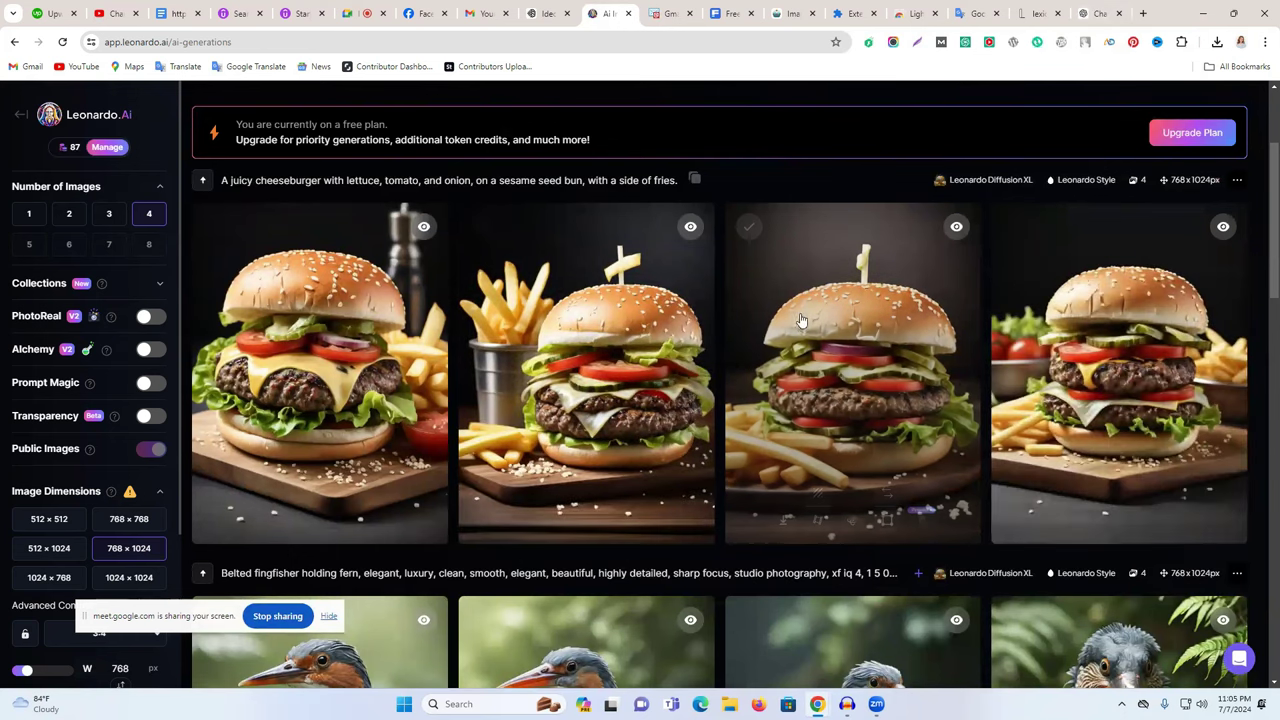
scroll(800, 320, "down", 2)
scroll(800, 335, "down", 3)
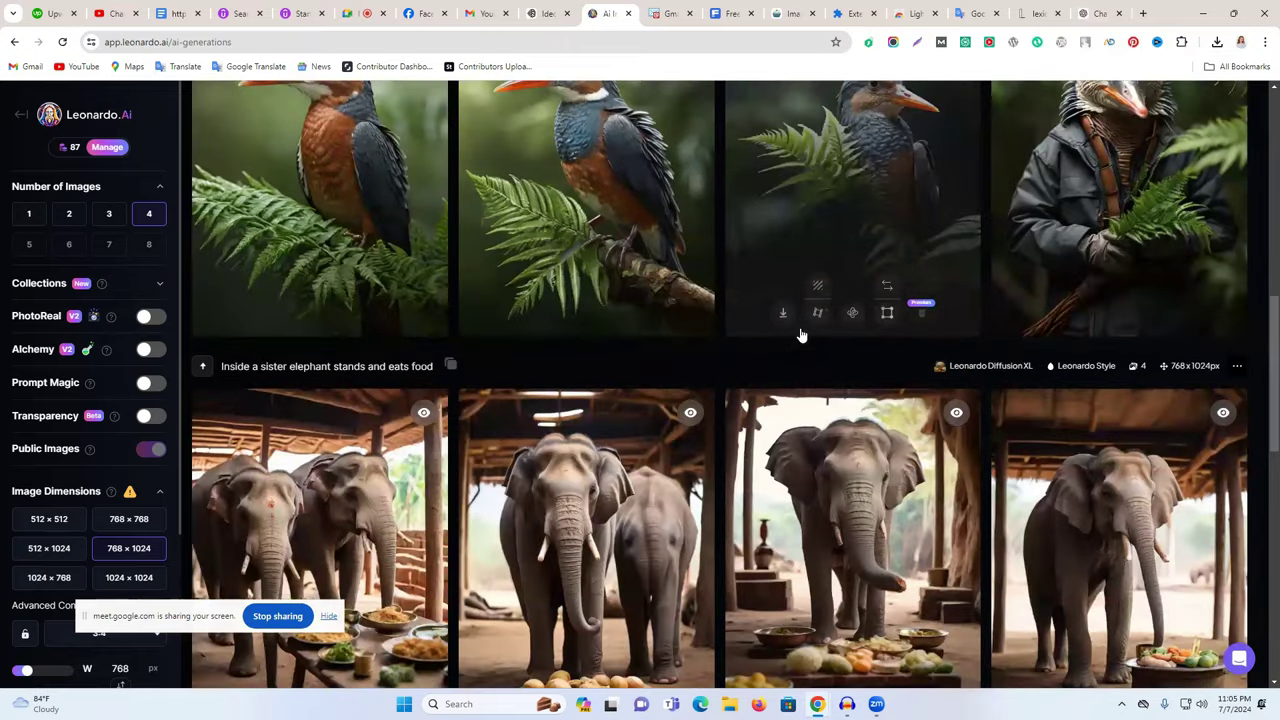
scroll(800, 335, "down", 5)
scroll(800, 335, "up", 4)
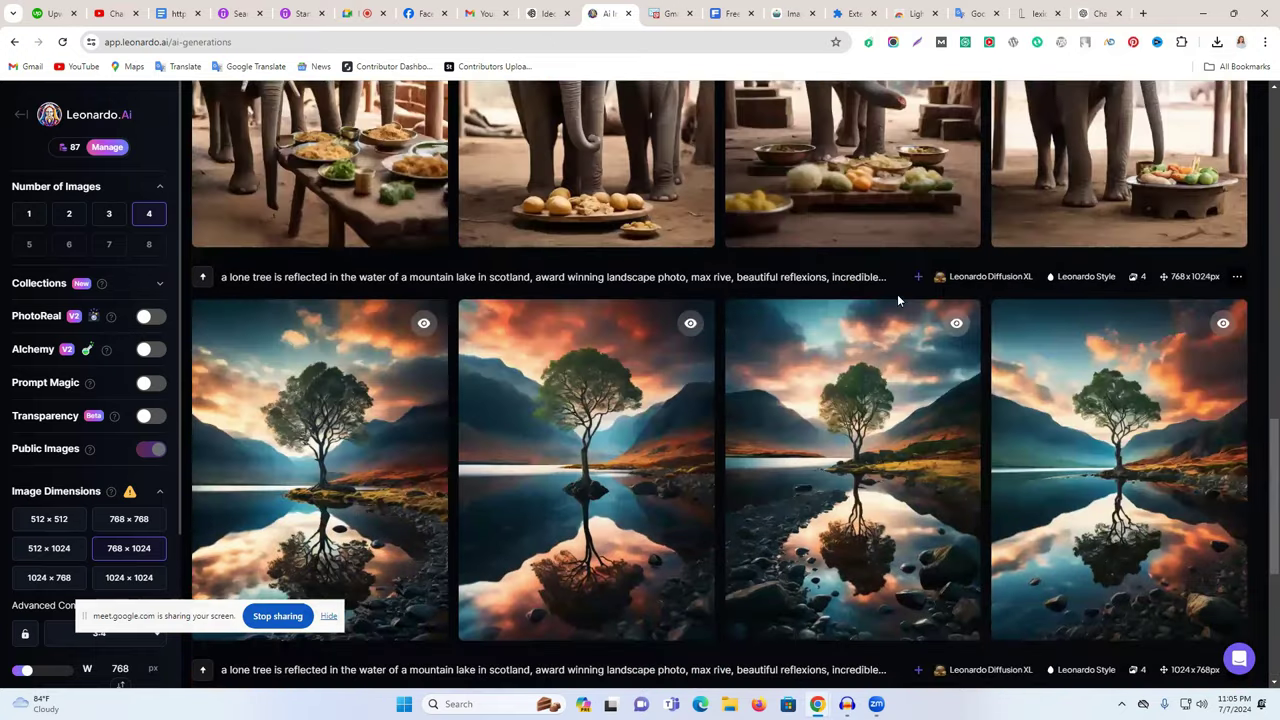
Paste the full lone-tree mountain lake prompt over the cheeseburger prompt.
left_click(919, 280)
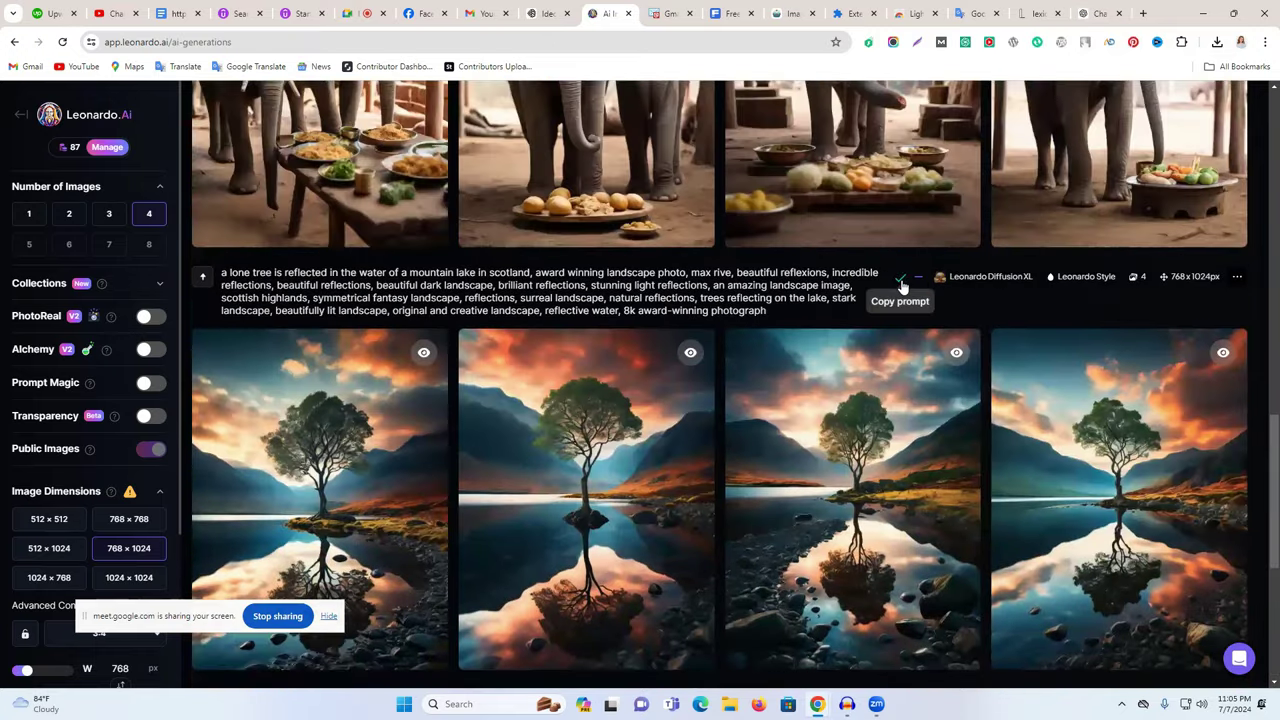
scroll(857, 334, "up", 6)
scroll(157, 160, "up", 10)
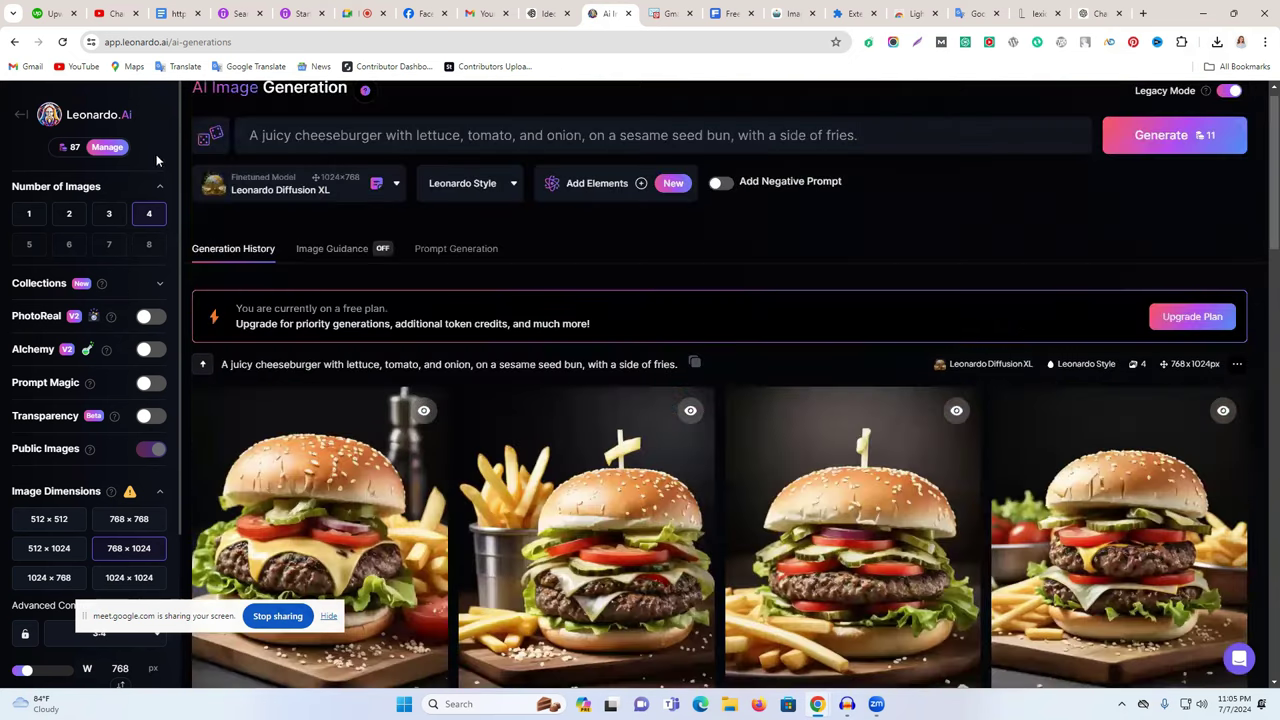
left_click(308, 131)
key("ctrl+a")
key("ctrl+v")
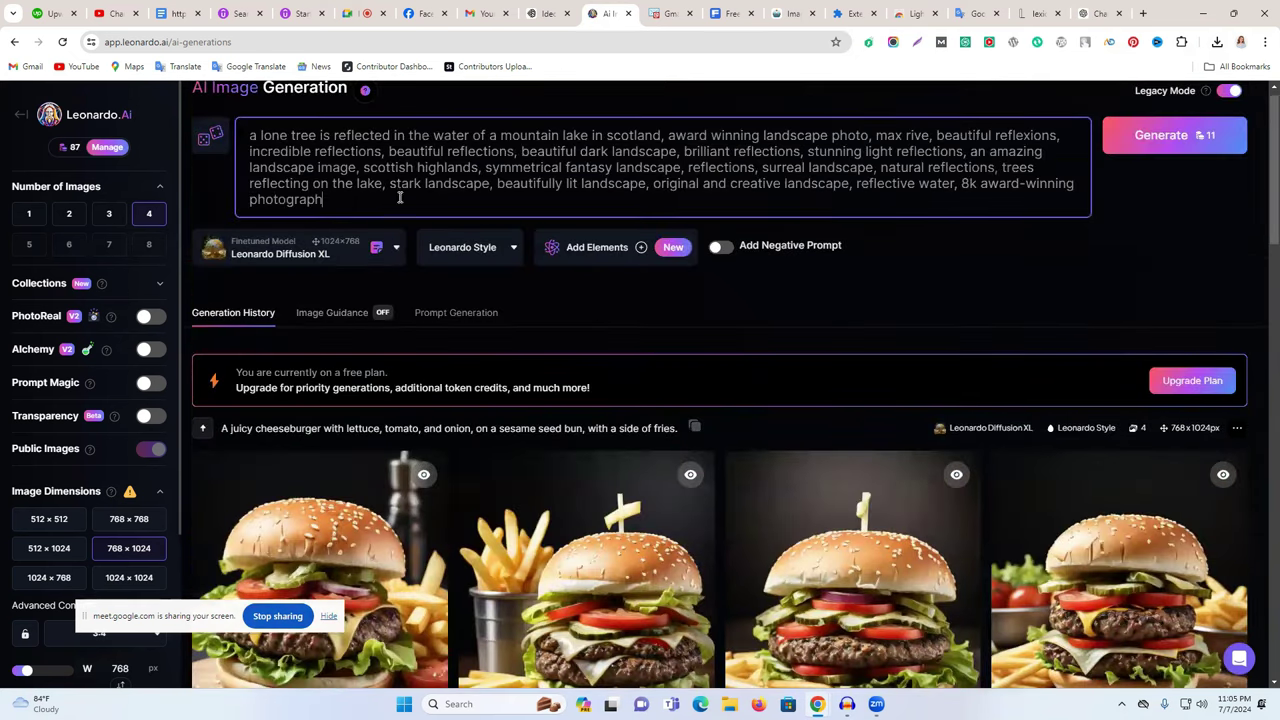
scroll(603, 313, "down", 6)
scroll(700, 405, "down", 10)
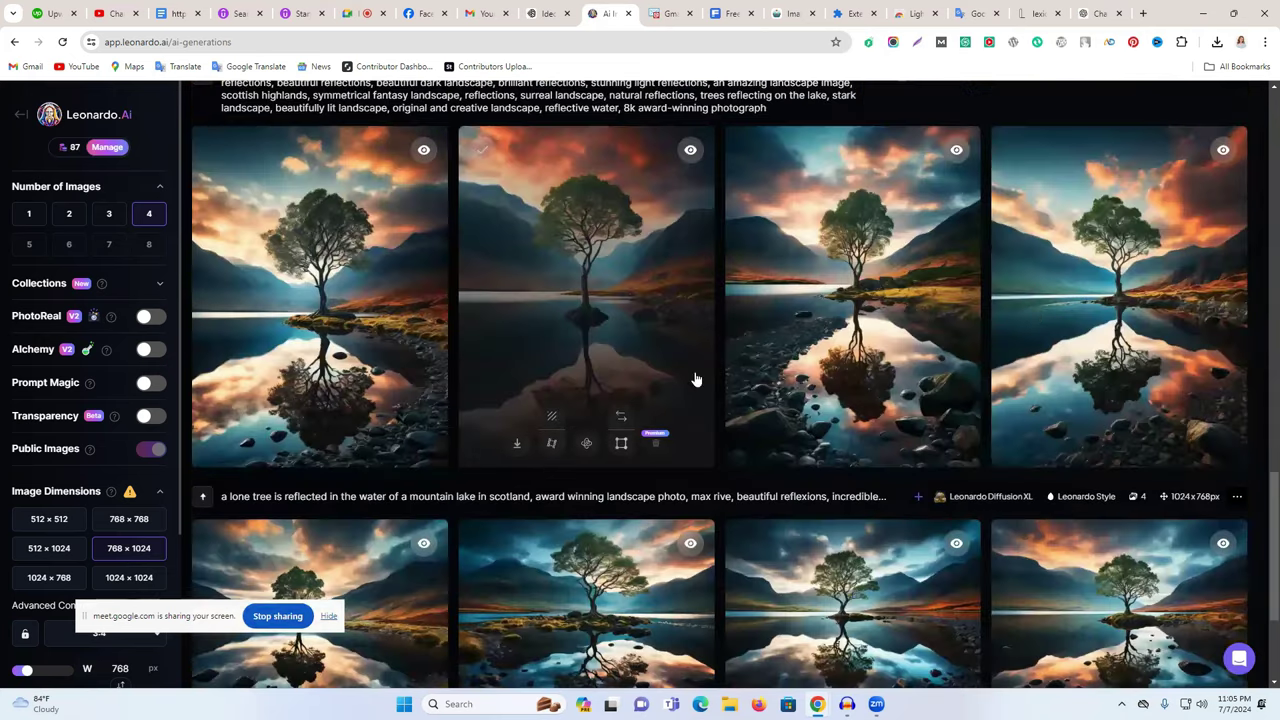
scroll(784, 400, "down", 2)
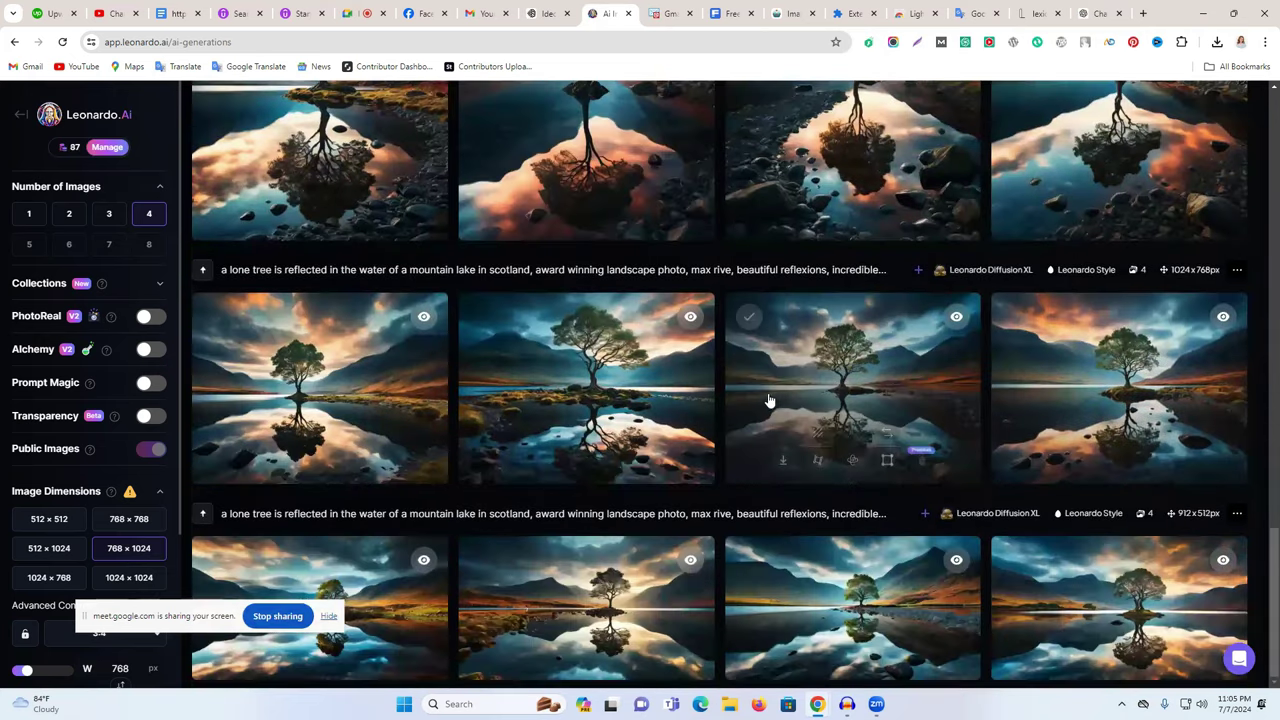
scroll(769, 400, "up", 10)
scroll(265, 276, "up", 5)
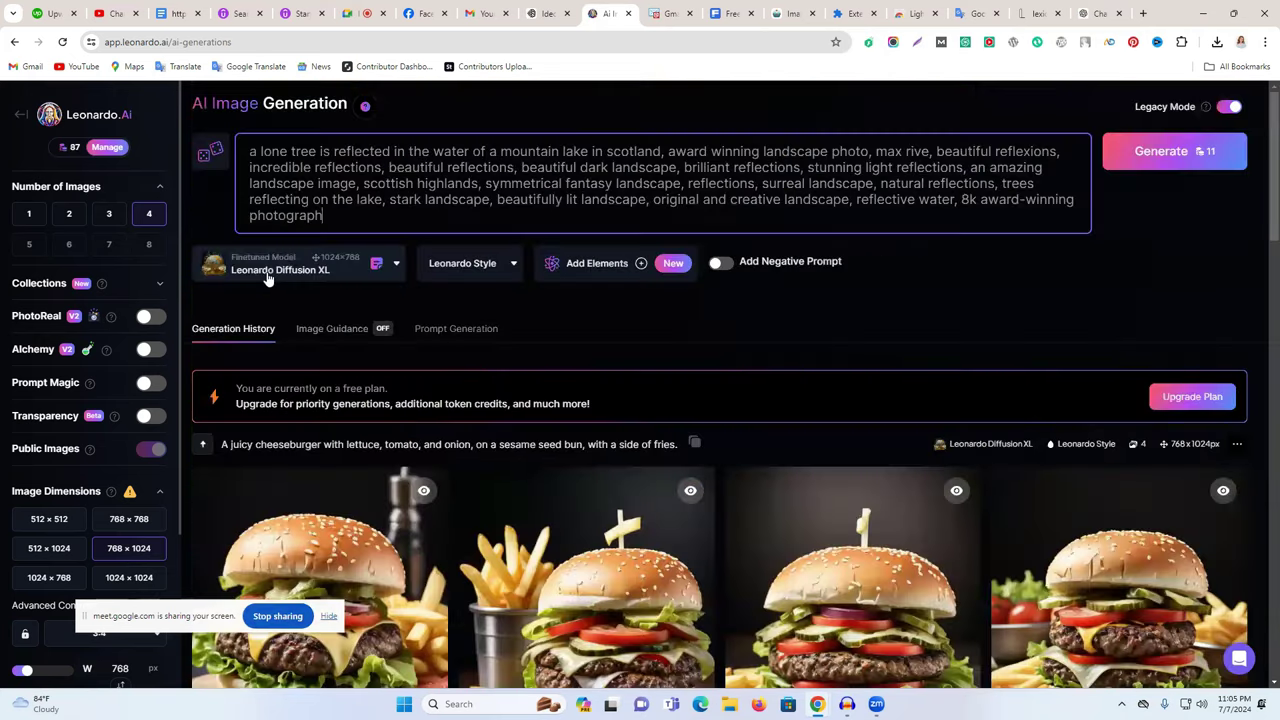
Generate with Leonardo Lightning XL at 768×1024, then again at 1024×768.
left_click(268, 274)
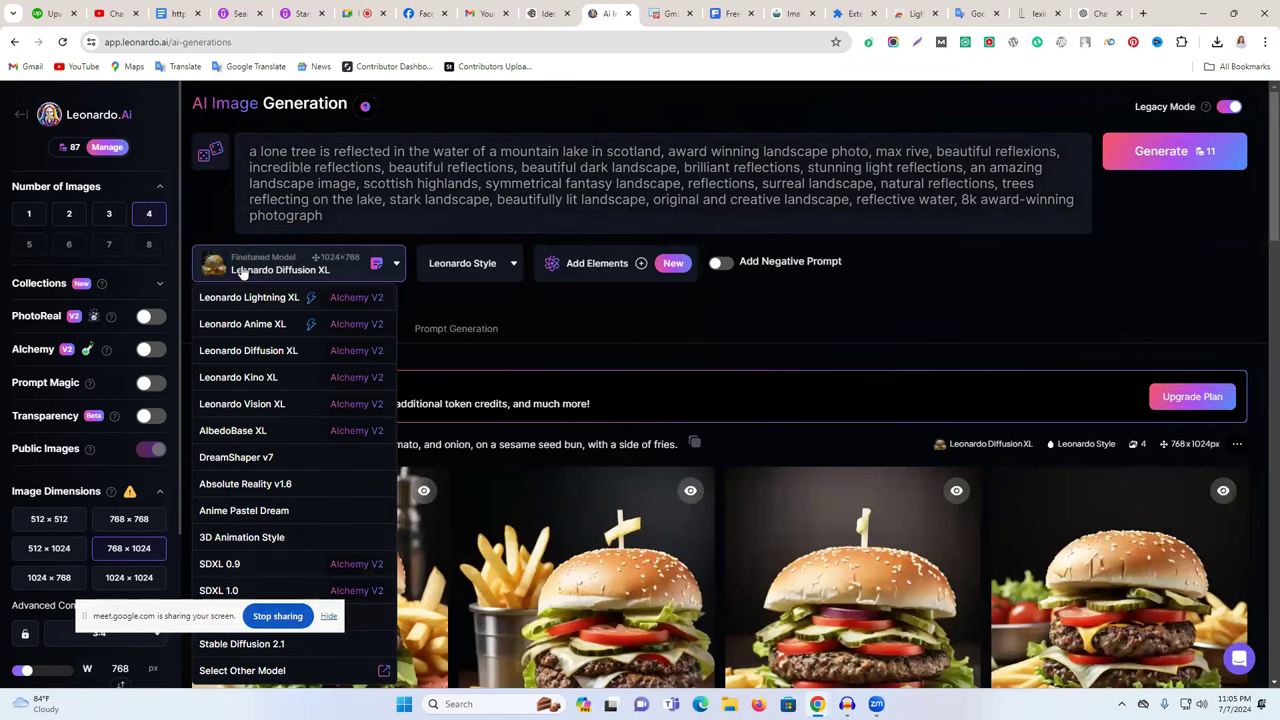
left_click(295, 301)
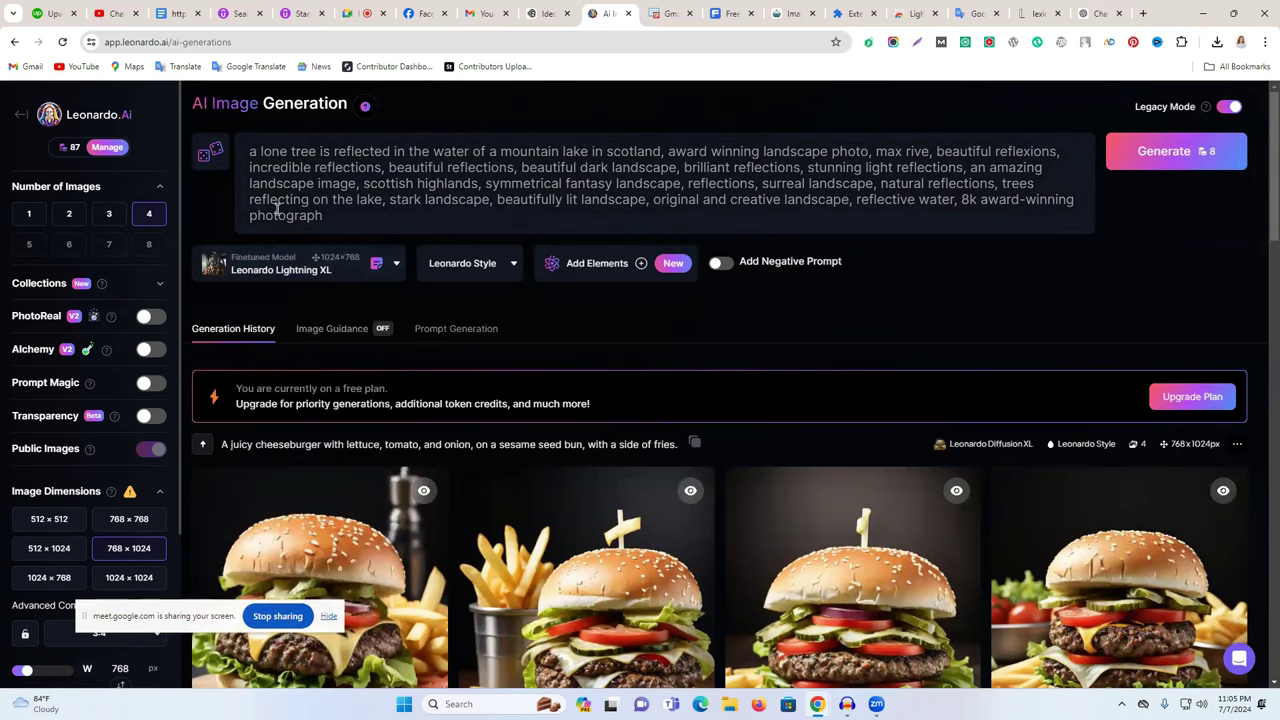
left_click(1190, 151)
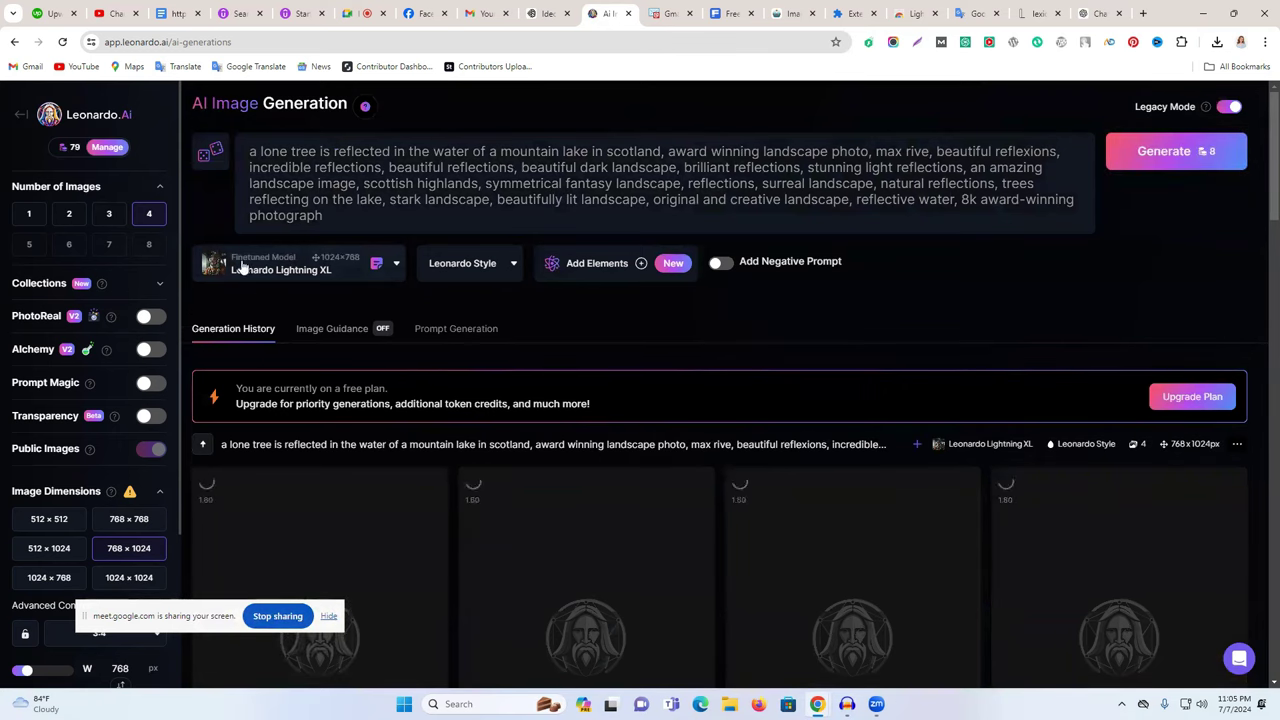
scroll(155, 400, "down", 1)
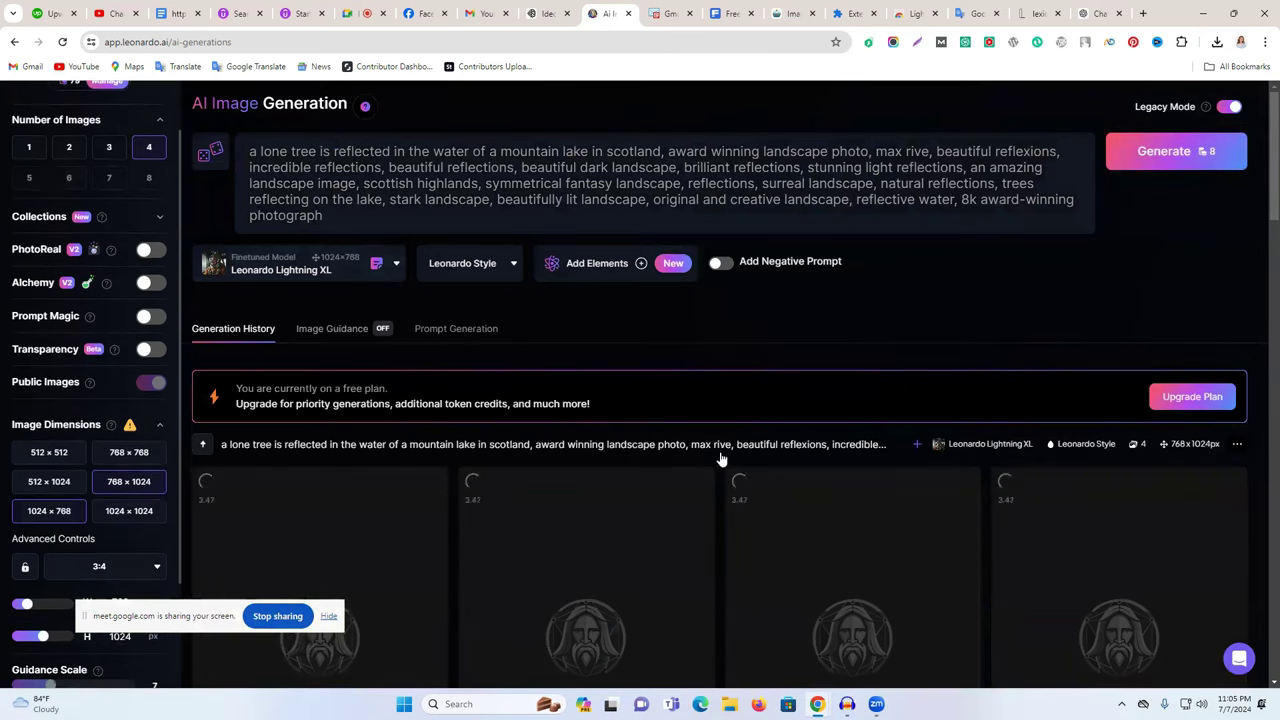
left_click(49, 511)
left_click(1197, 160)
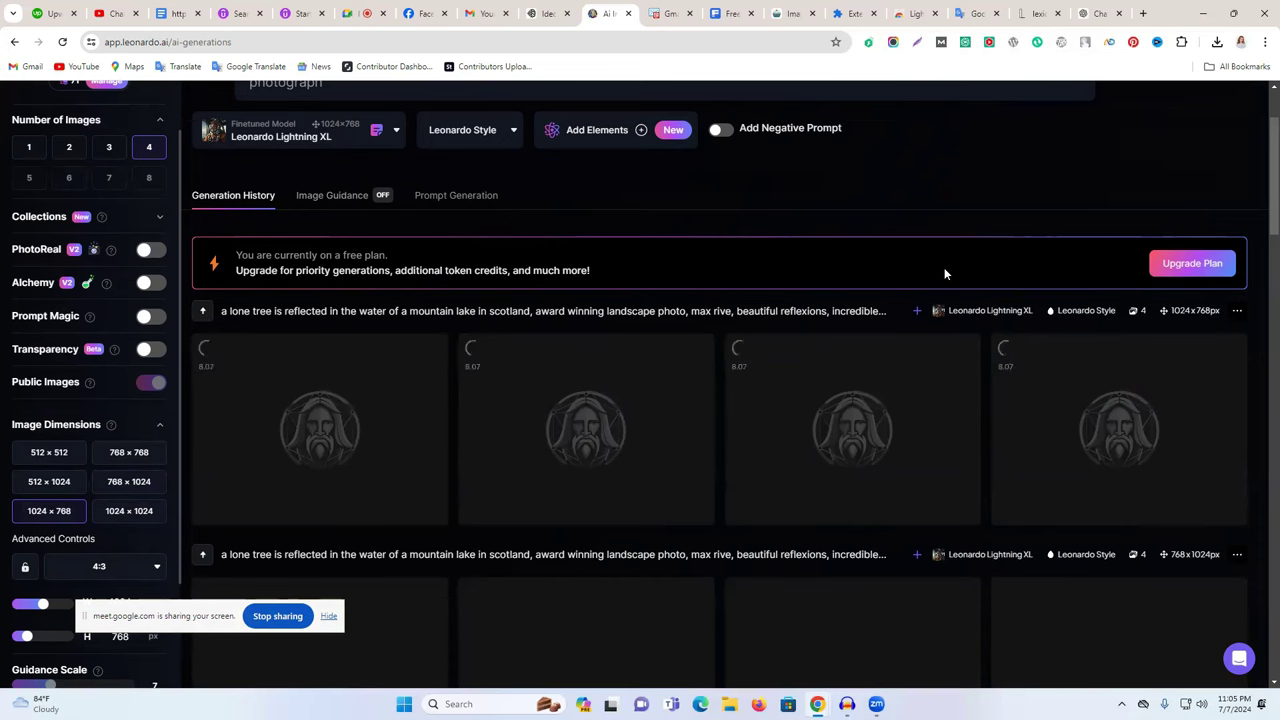
scroll(944, 272, "down", 2)
scroll(1190, 437, "down", 1)
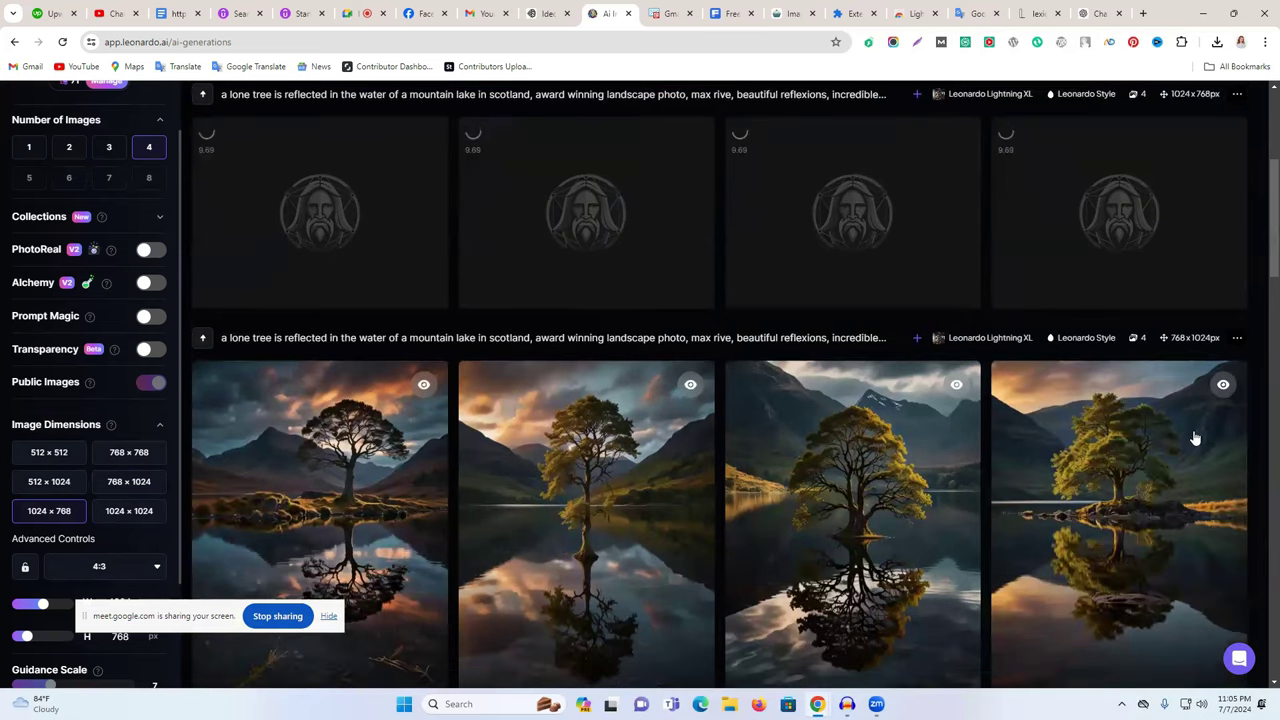
scroll(1160, 430, "up", 3)
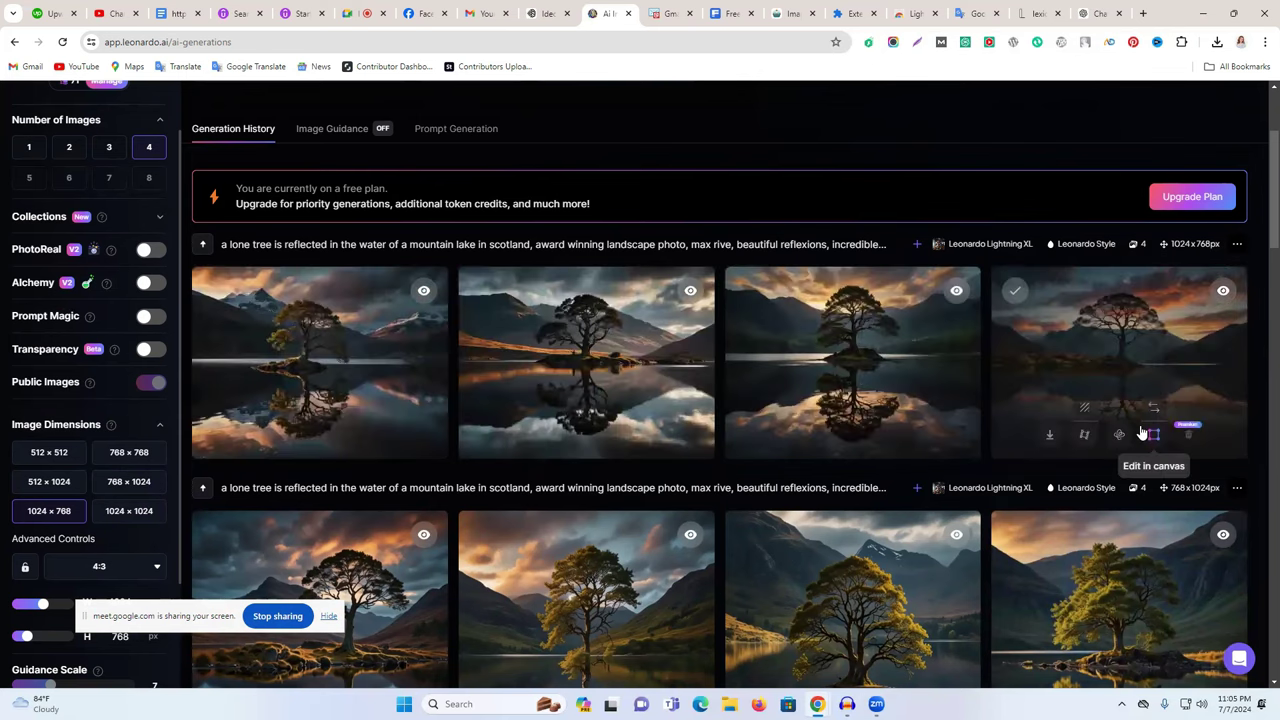
scroll(277, 240, "up", 2)
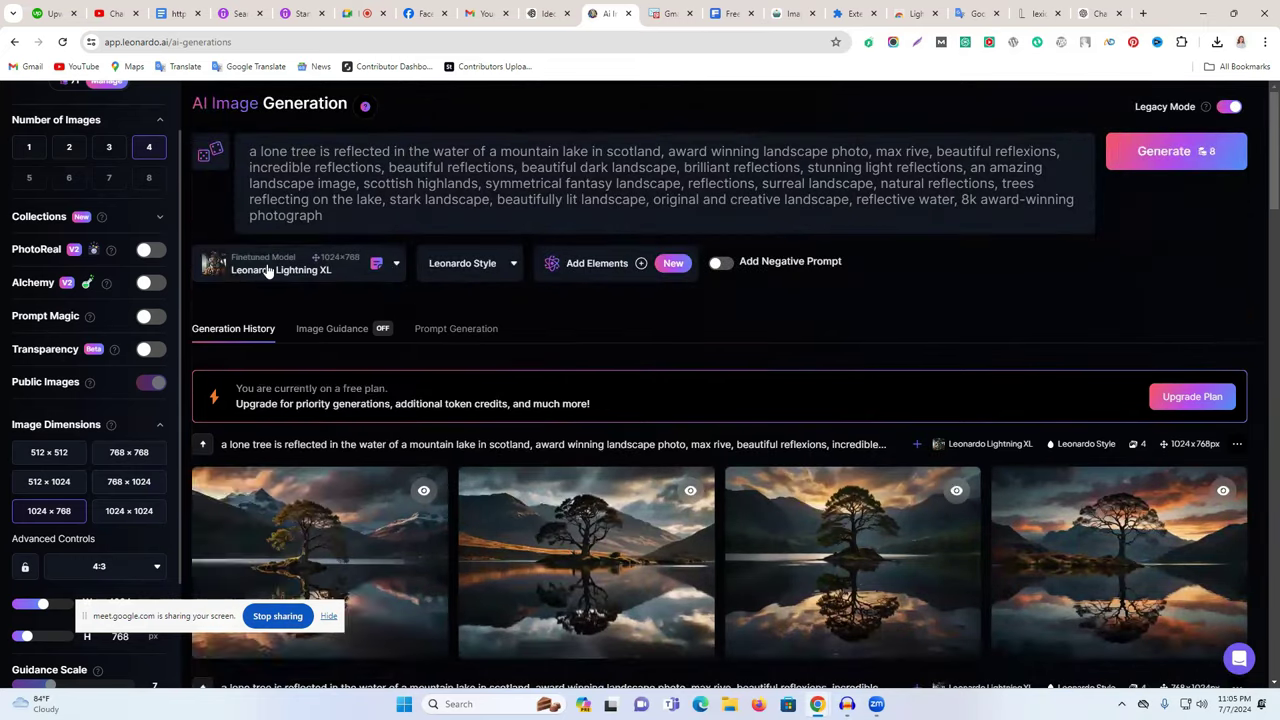
Switch the model to Leonardo Anime XL and generate four more lone-tree lake images.
left_click(268, 270)
left_click(263, 330)
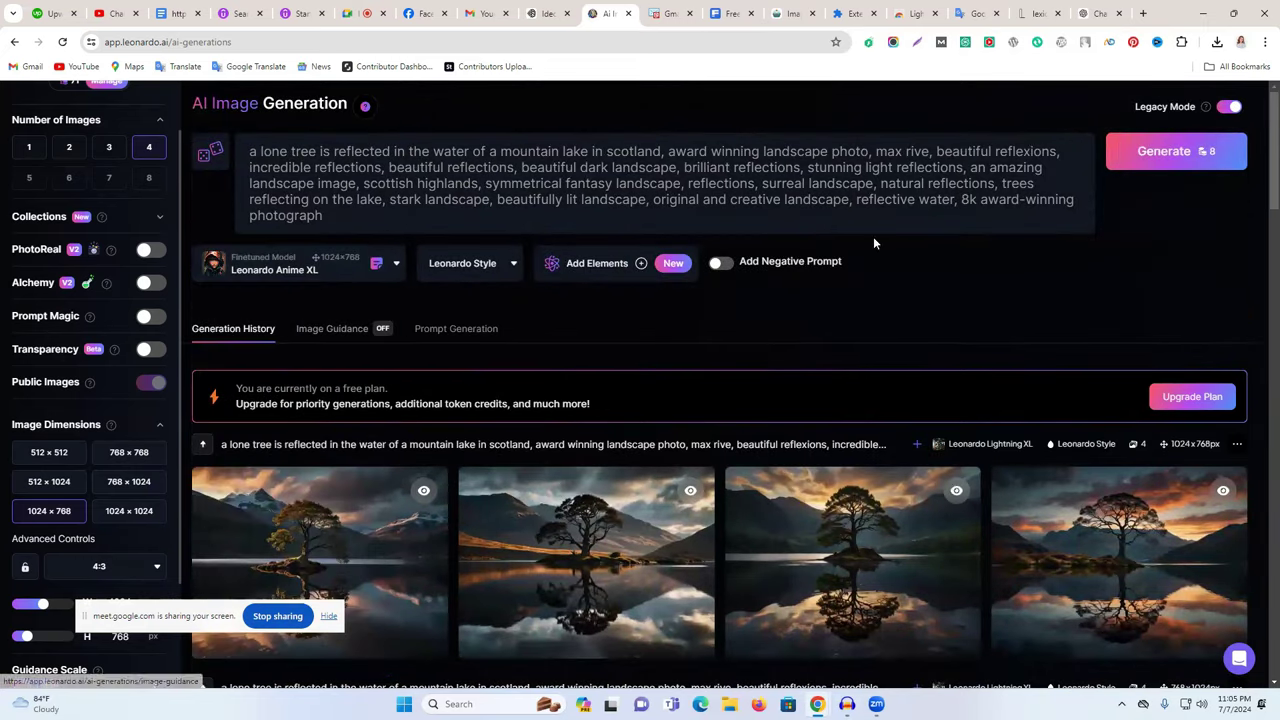
left_click(1166, 158)
scroll(1046, 234, "down", 1)
scroll(1046, 238, "down", 1)
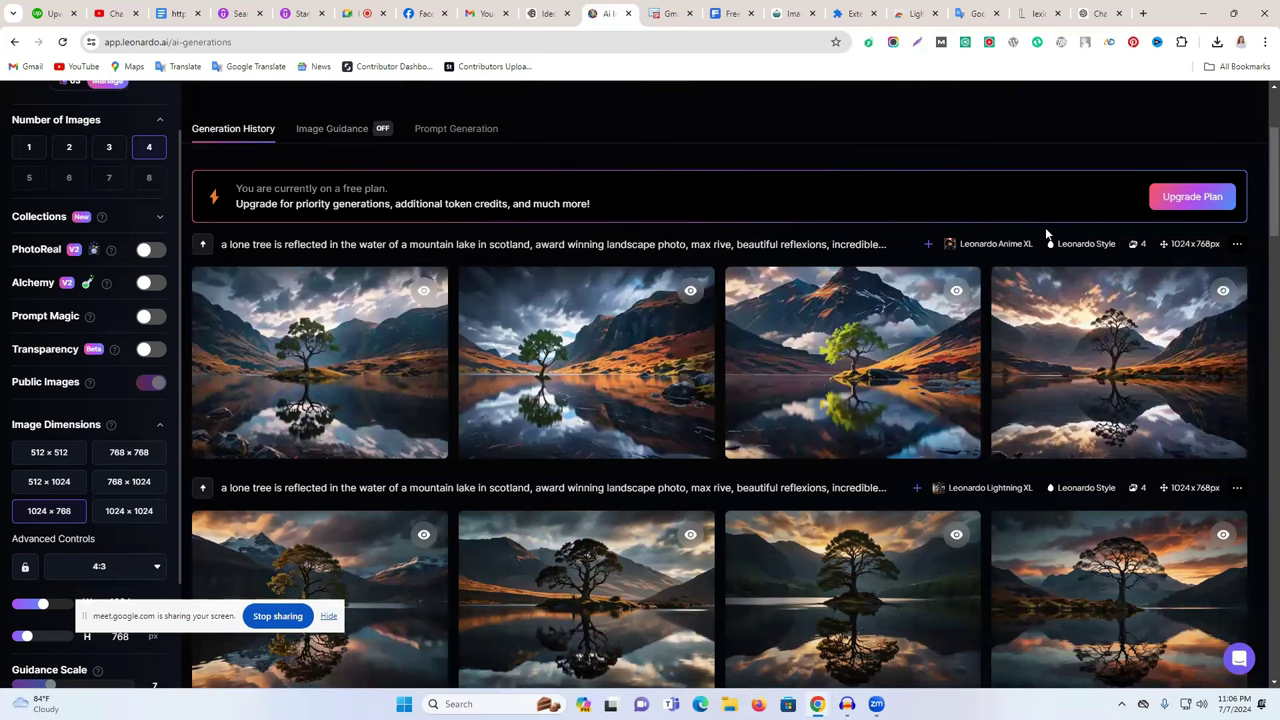
scroll(985, 319, "up", 2)
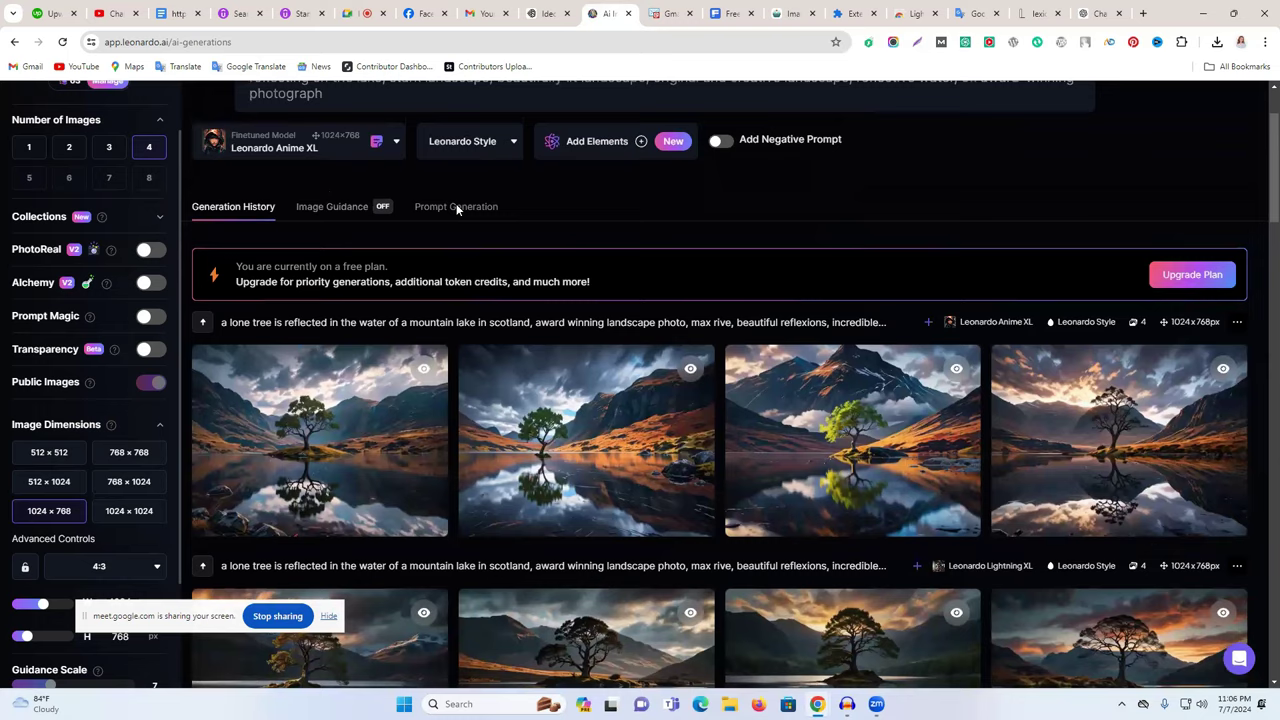
Generate four lone-tree lake images with the AlbedoBase XL model.
left_click(275, 261)
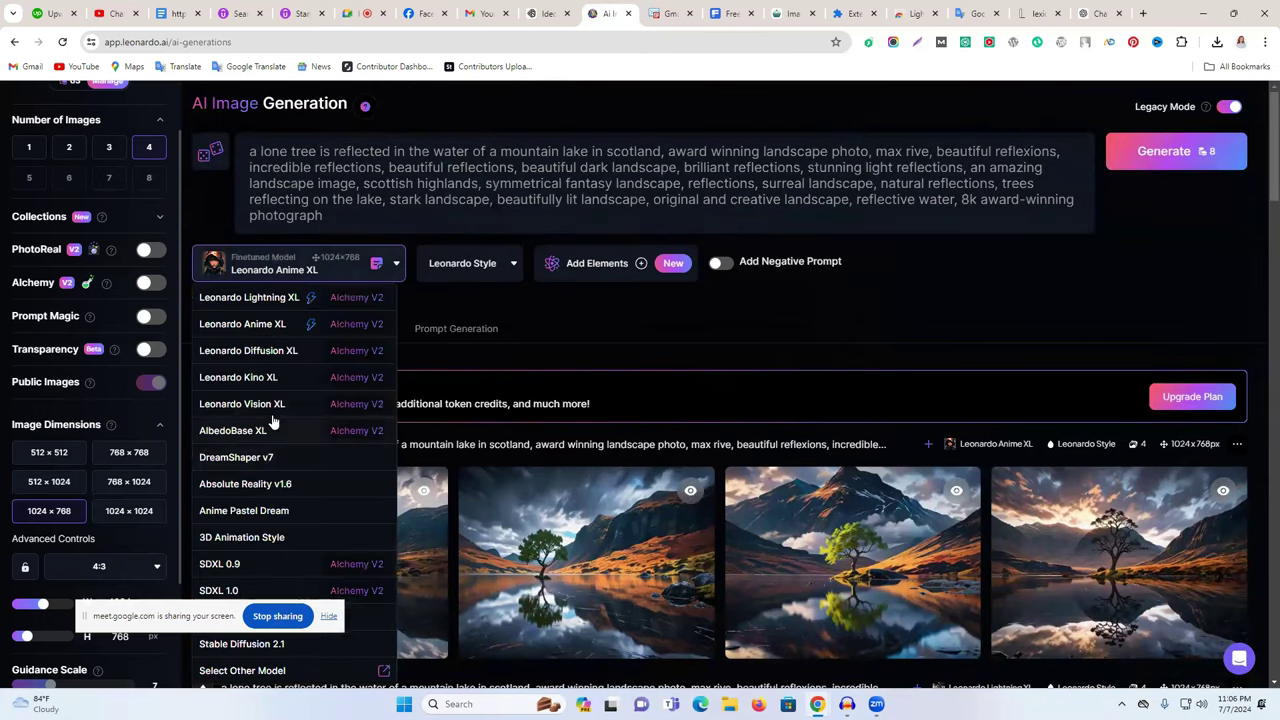
left_click(271, 430)
left_click(1155, 160)
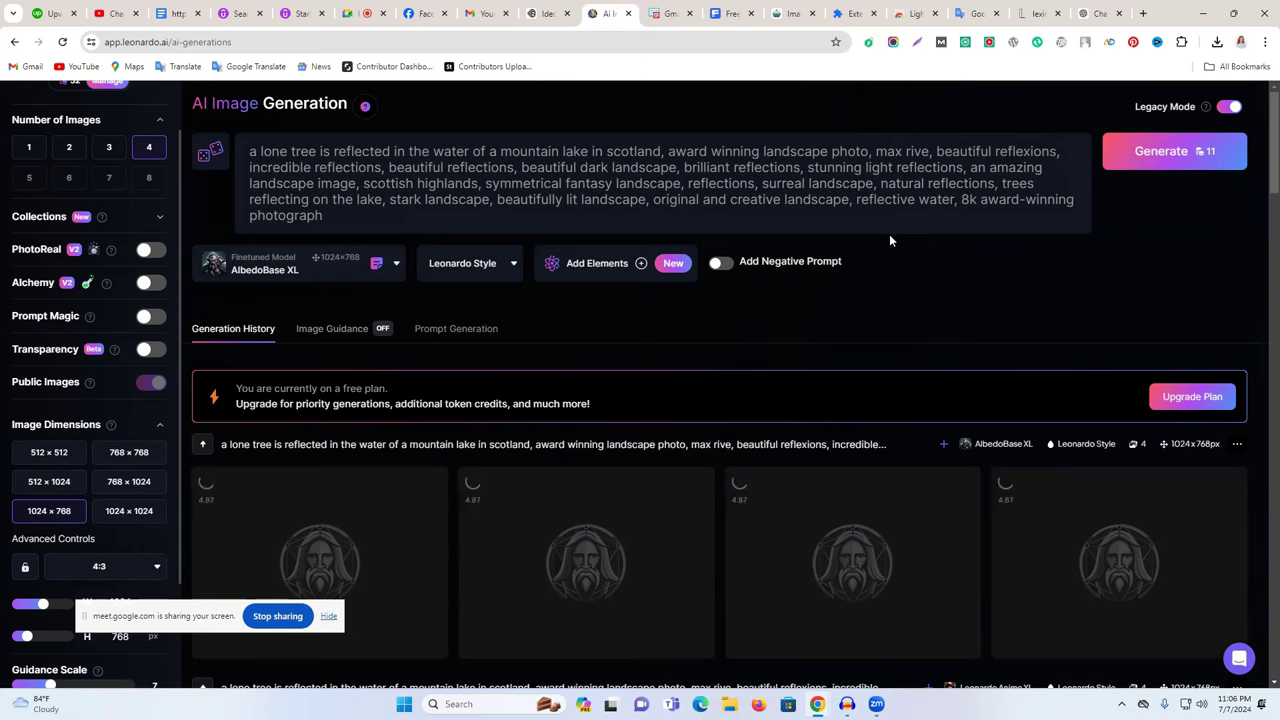
scroll(890, 240, "down", 3)
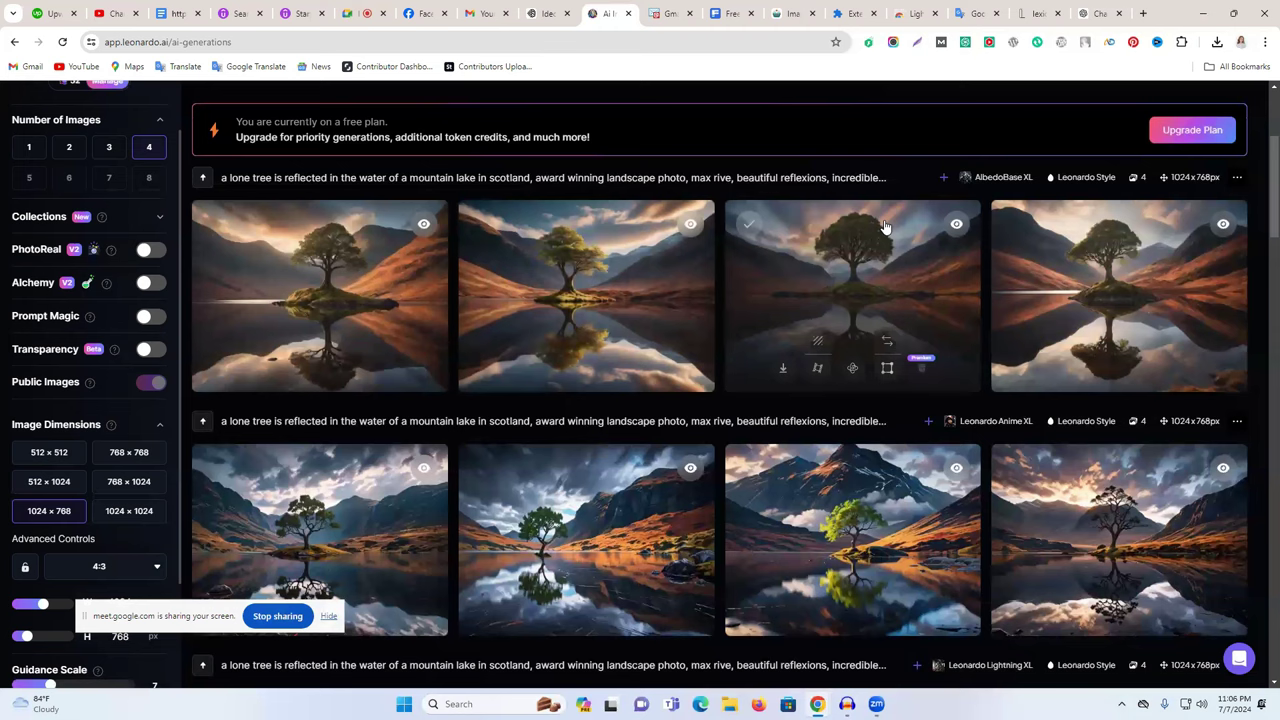
scroll(885, 227, "up", 3)
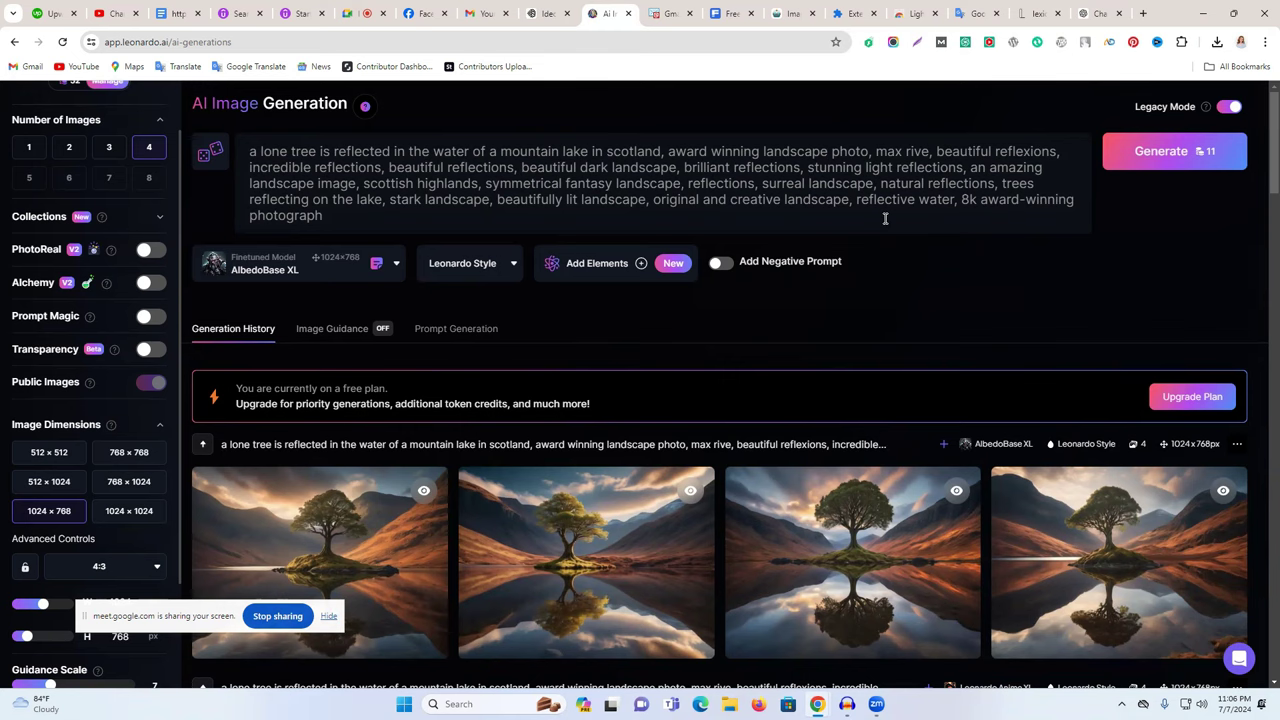
Close the Lightshot web store tab.
left_click(922, 13)
left_click(934, 14)
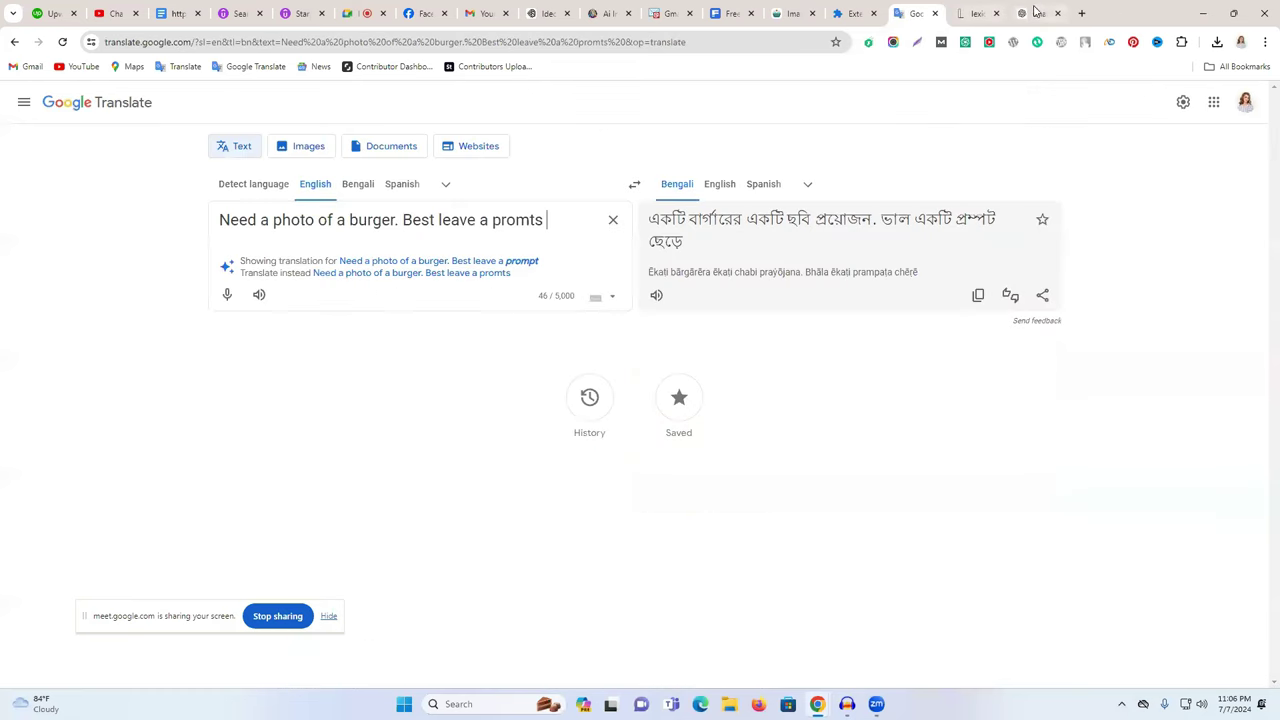
left_click(1033, 12)
Copy the ideogram.ai address from the Ideogram profile page and load it in a new tab.
left_click(601, 12)
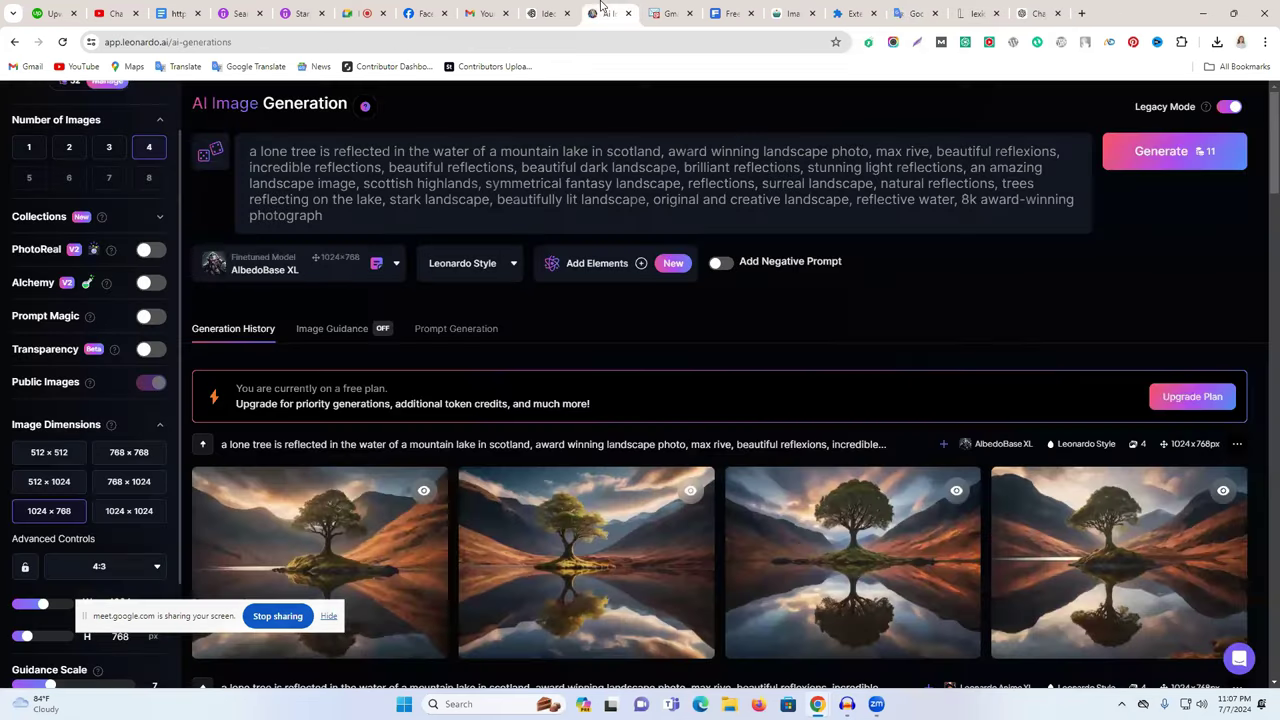
left_click(558, 10)
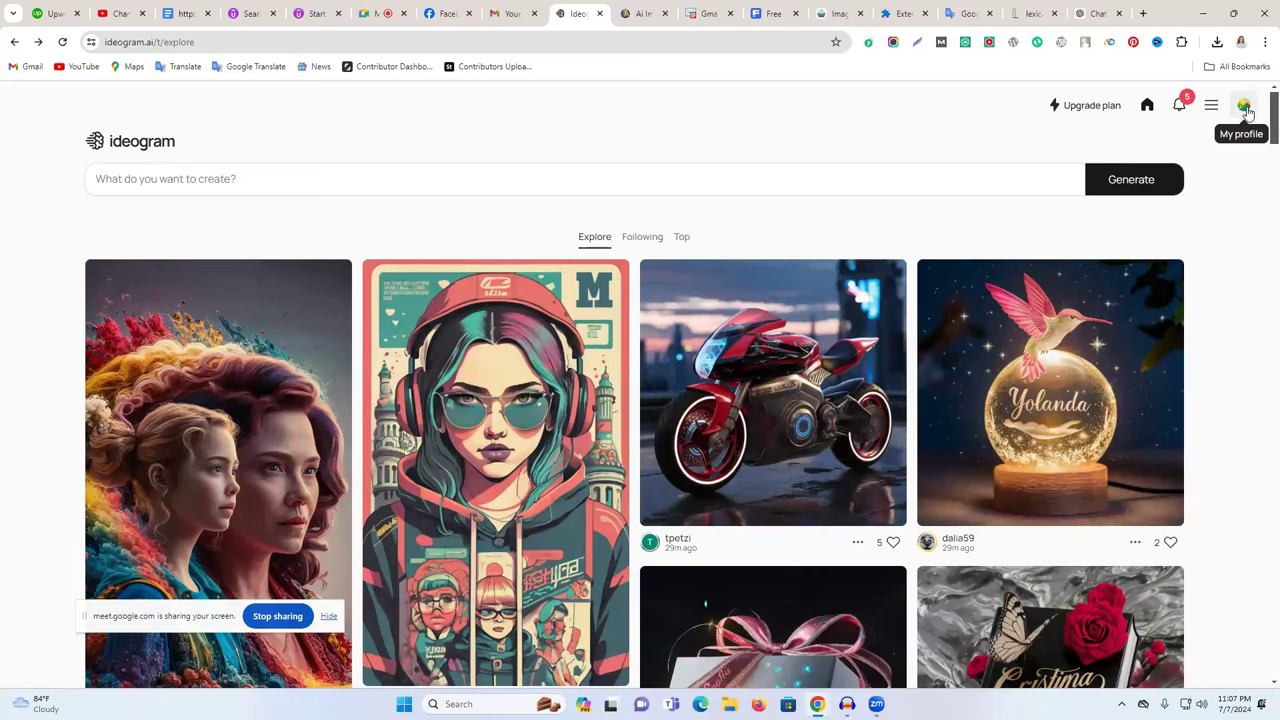
left_click(1245, 108)
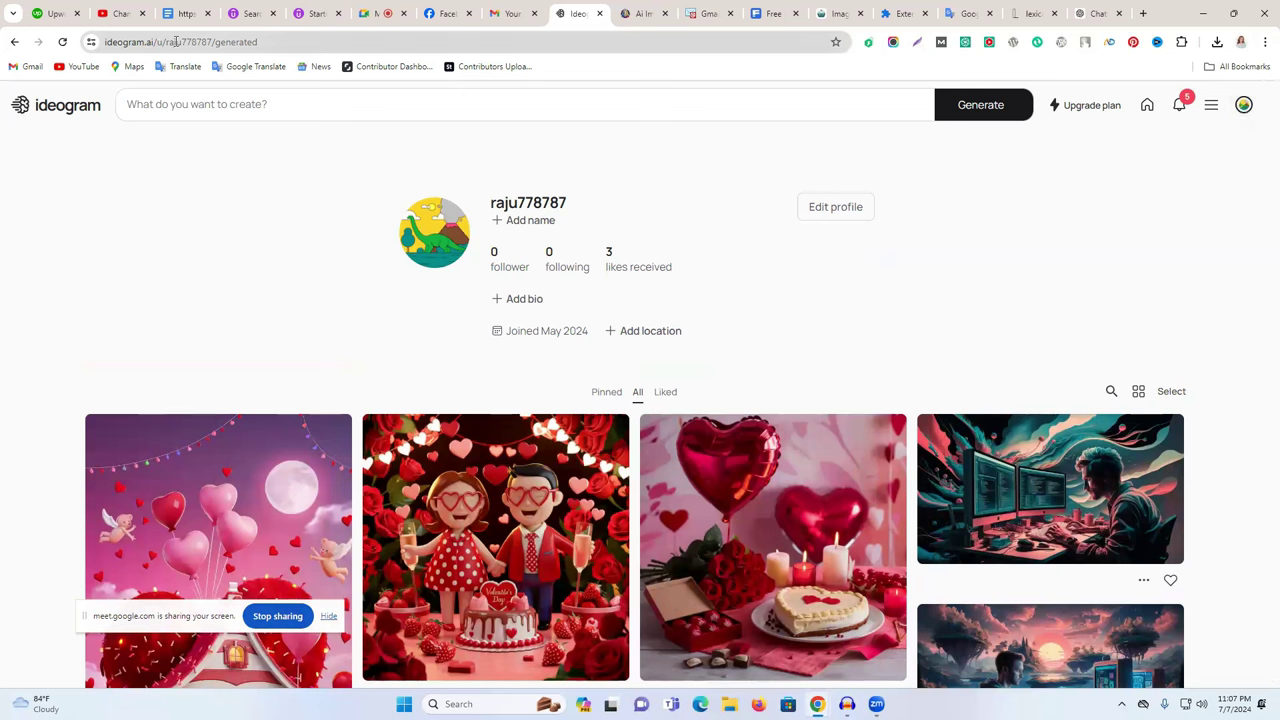
left_click_drag(157, 40, 95, 41)
key("ctrl+c")
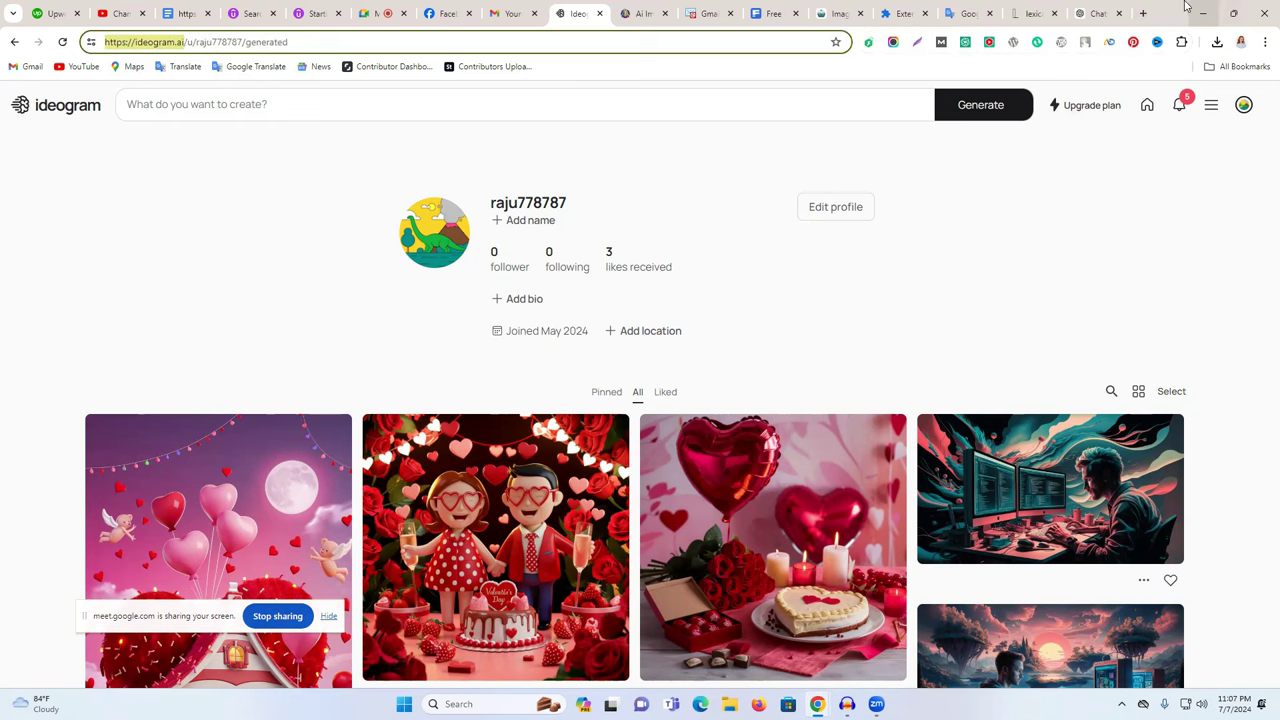
left_click(1143, 13)
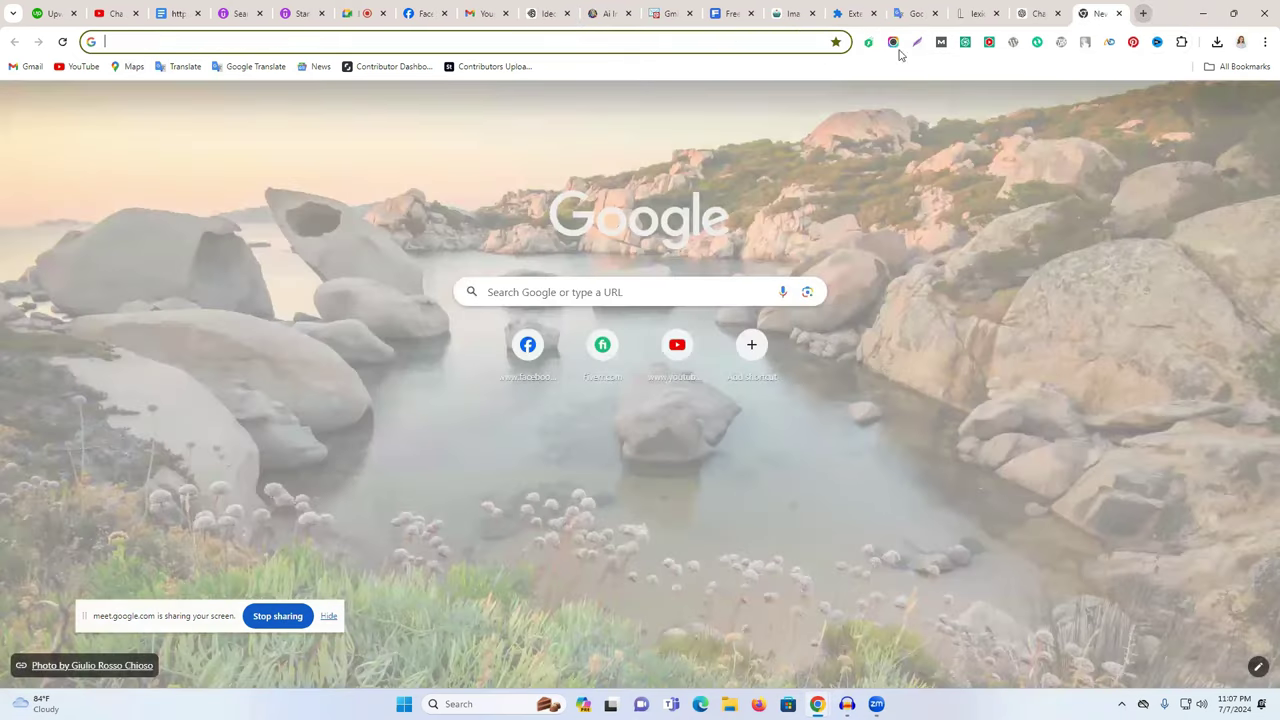
key("ctrl+v")
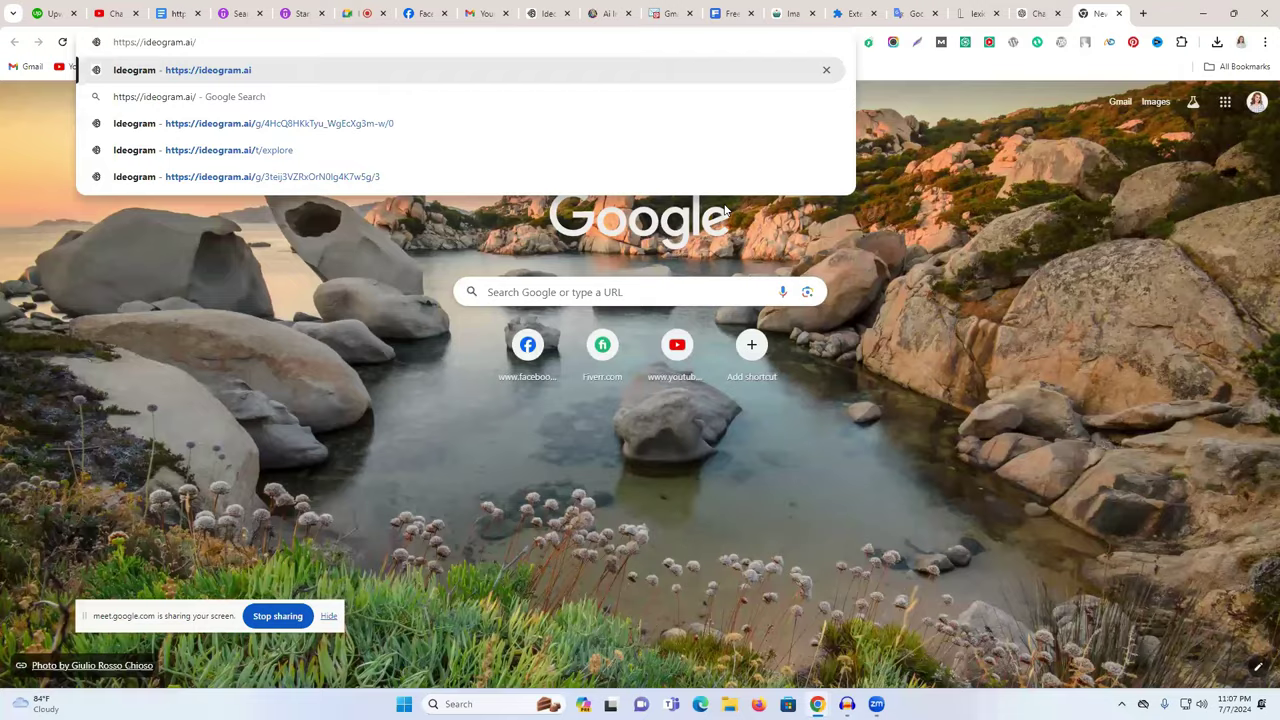
key("Return")
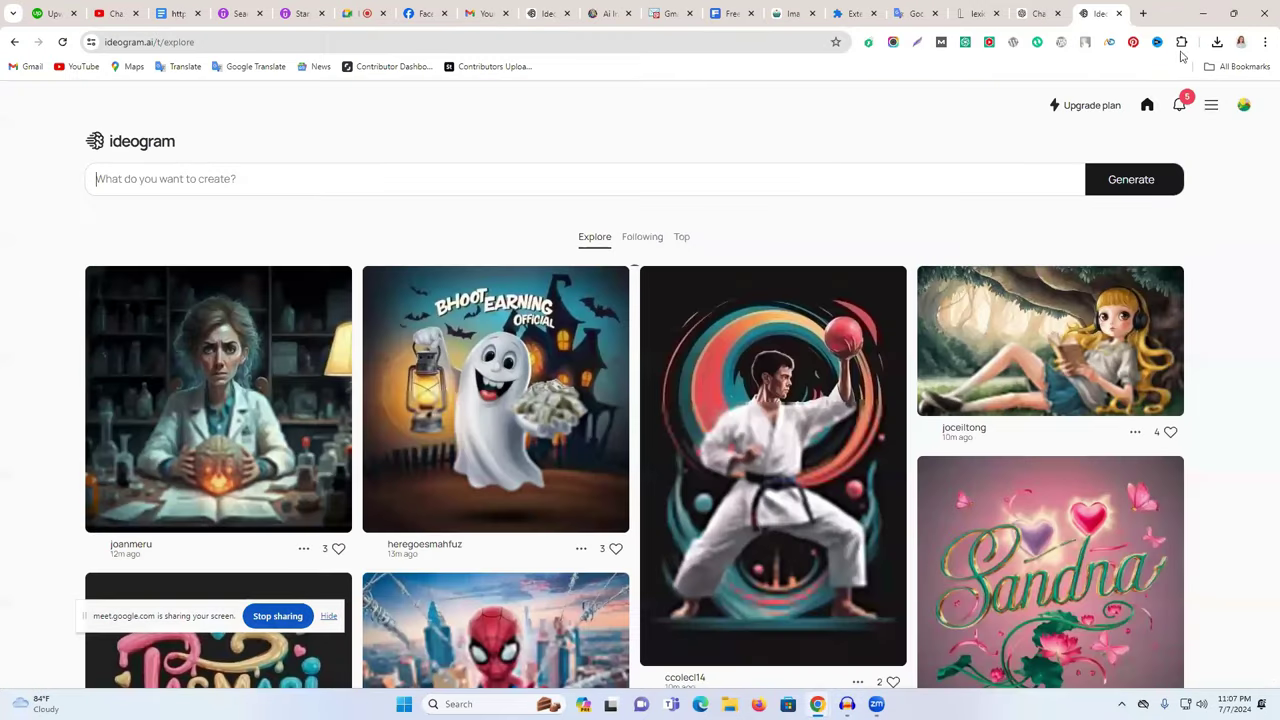
Load ideogram.ai in a new incognito window.
left_click(1265, 41)
left_click(1177, 106)
key("ctrl+v")
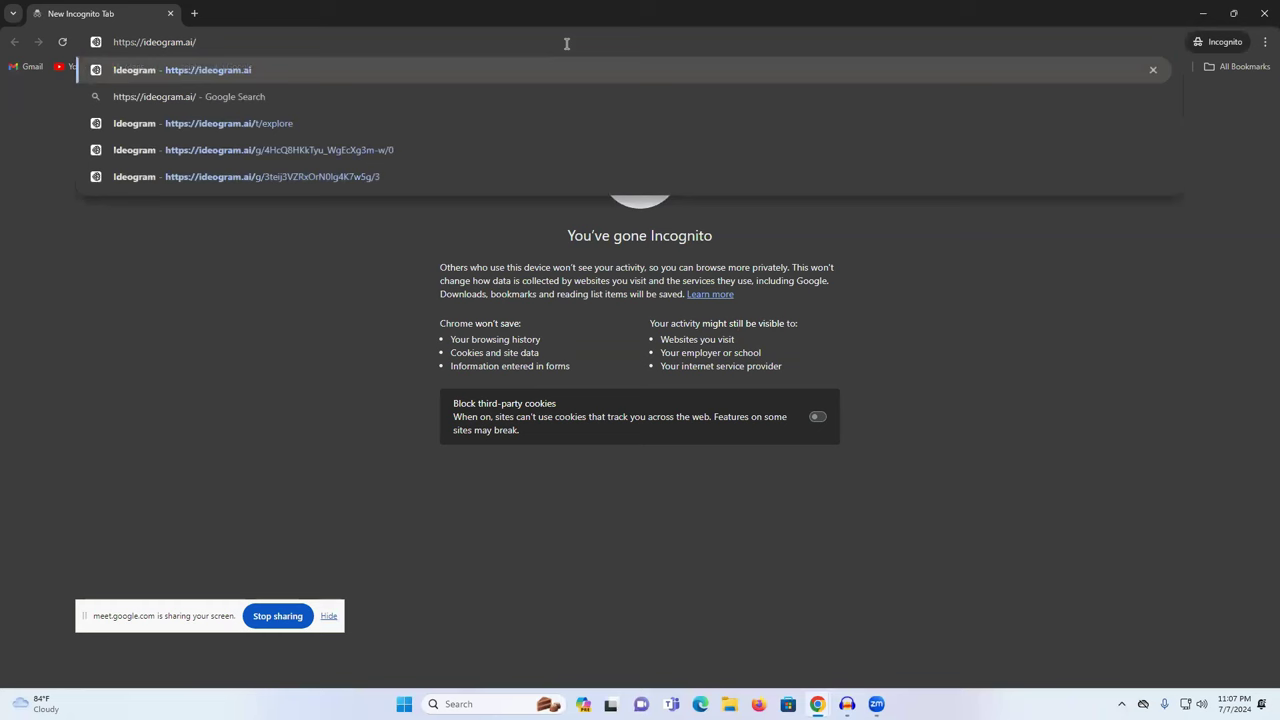
key("Return")
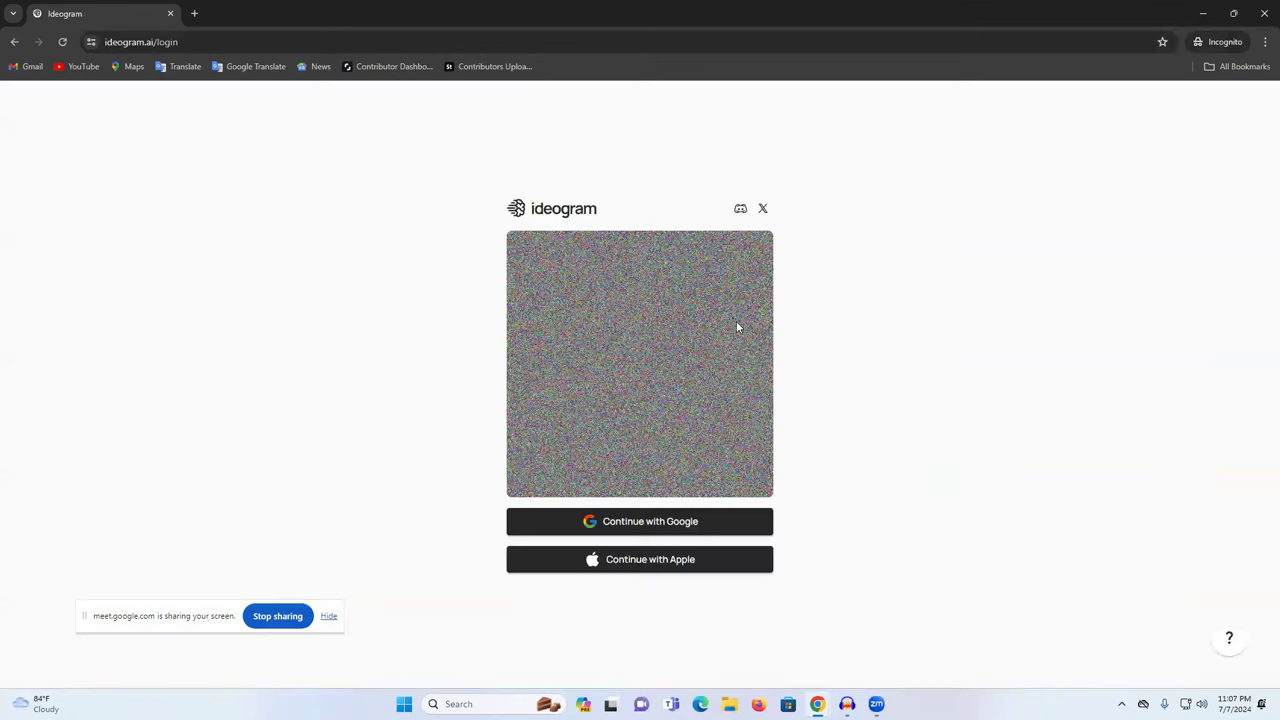
Try signing in to Ideogram with Google, then close the incognito window.
left_click(634, 533)
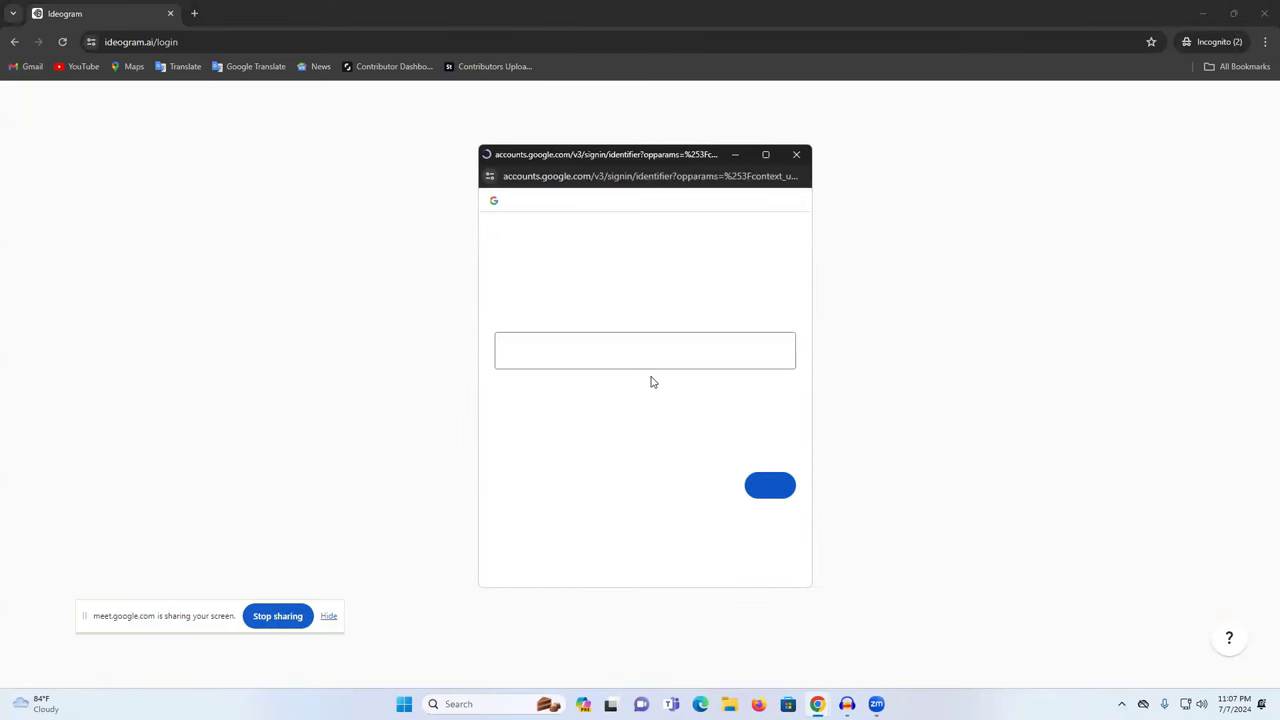
left_click(530, 487)
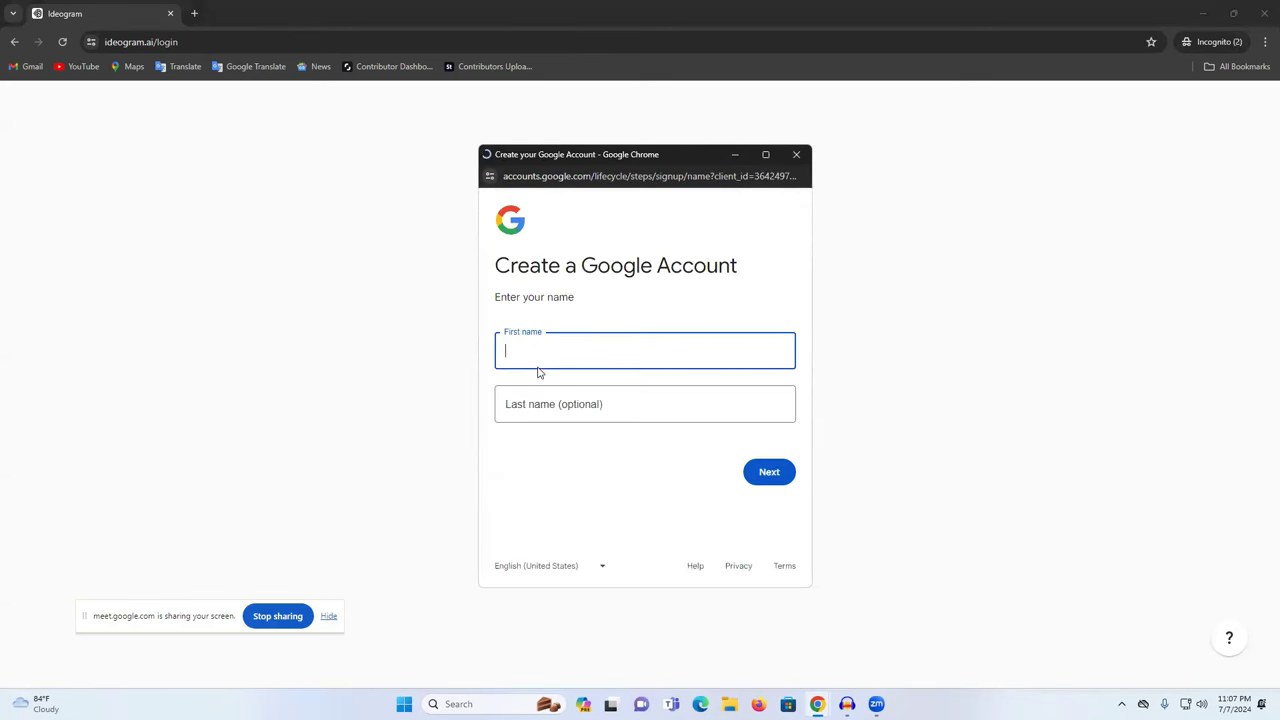
left_click(795, 156)
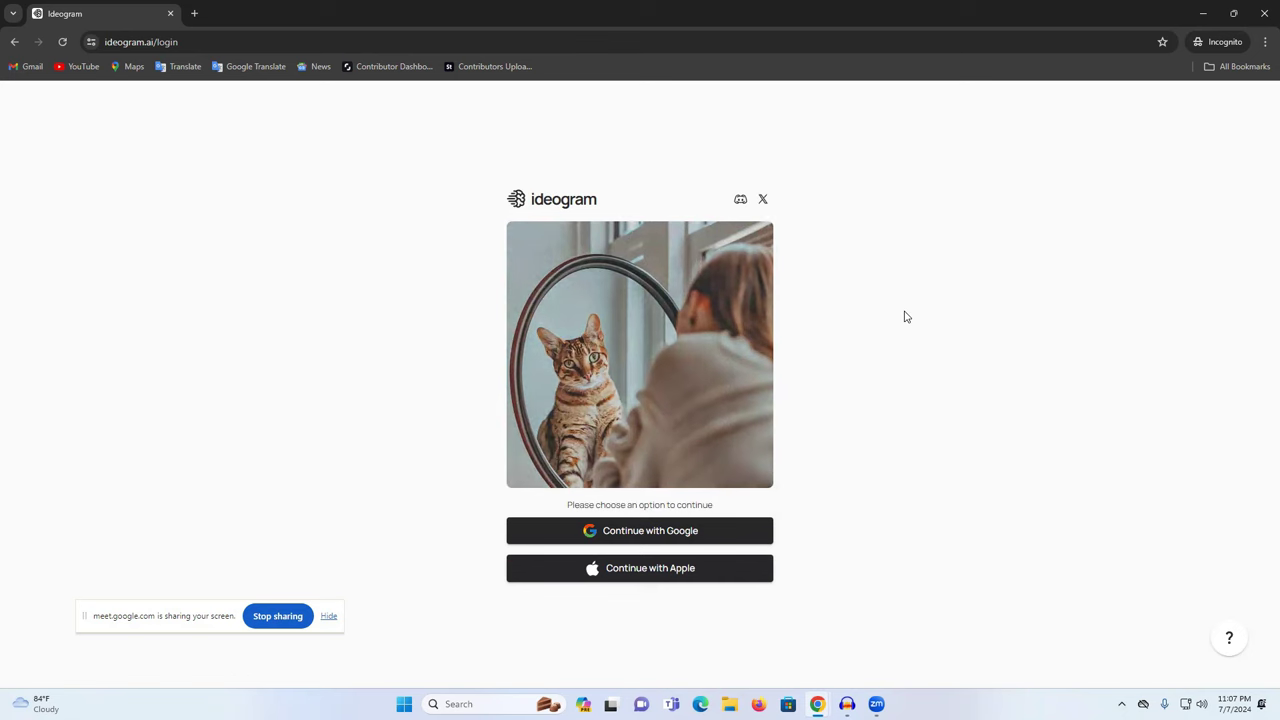
left_click(637, 541)
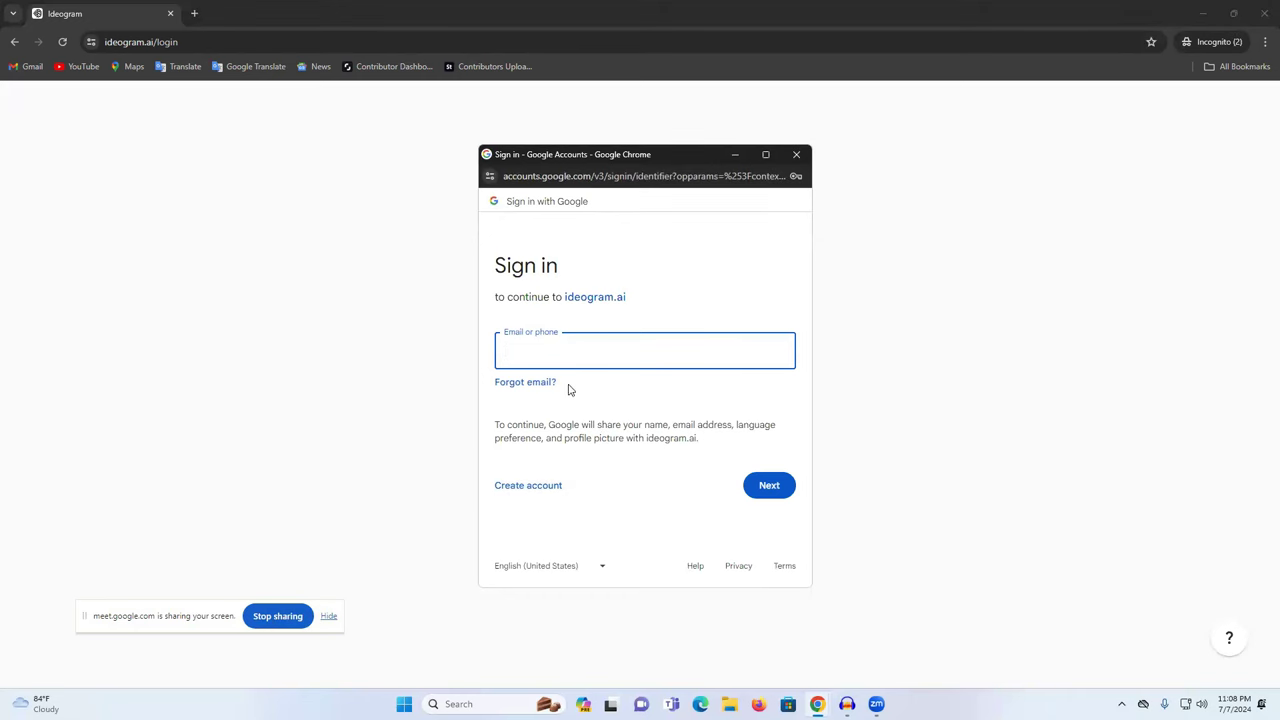
left_click(1225, 25)
left_click(1203, 13)
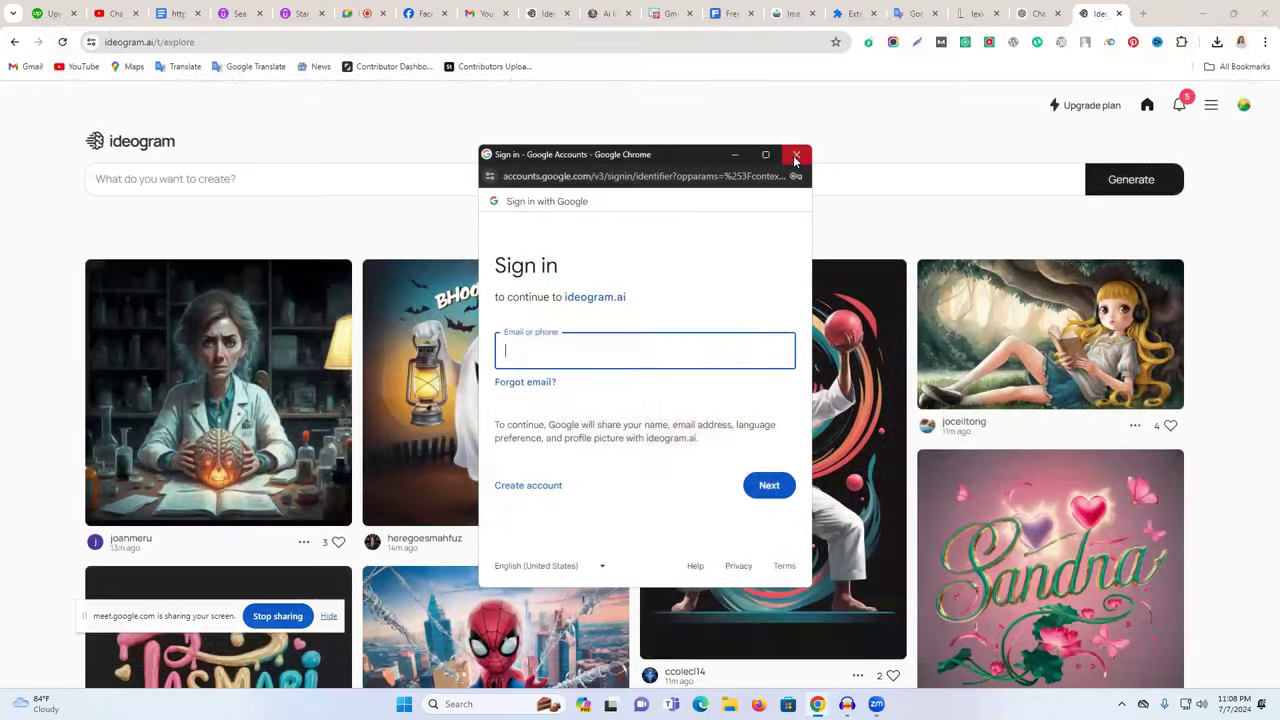
Dismiss the sign-in popup, open the heart-house image and select its prompt 'A cartoon celebrating Valentine's Day'.
left_click(920, 153)
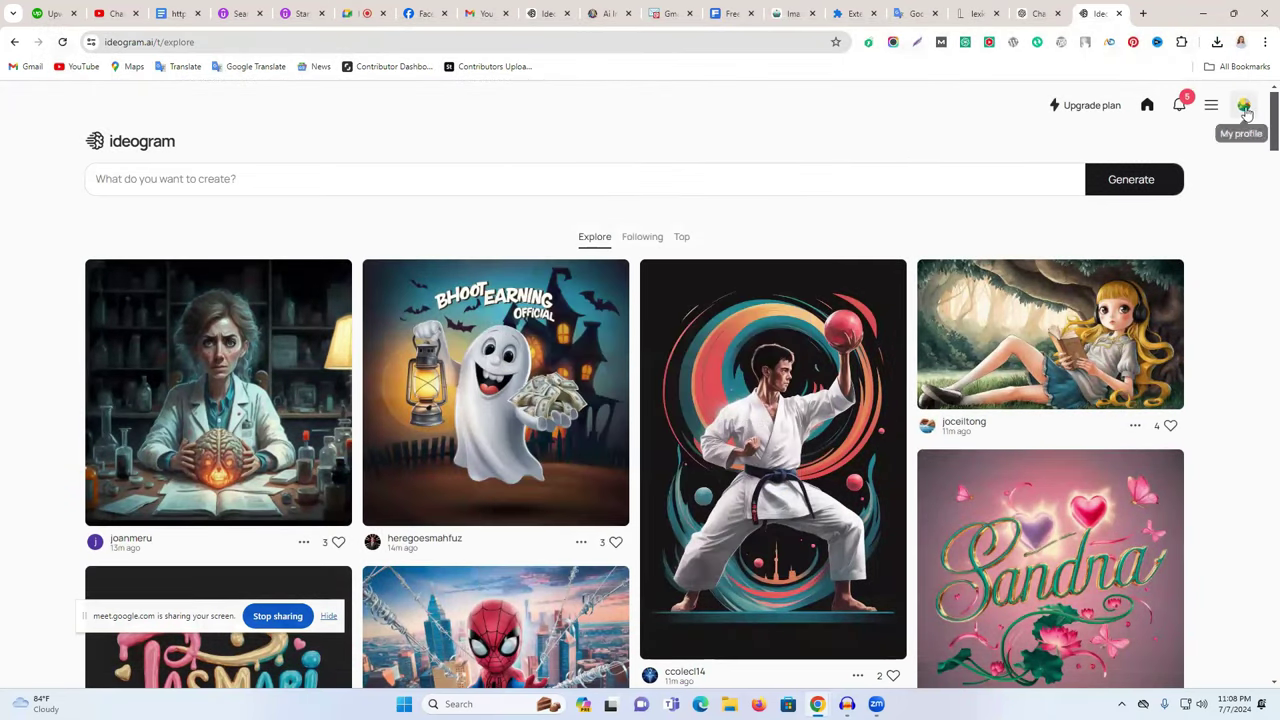
left_click(1244, 106)
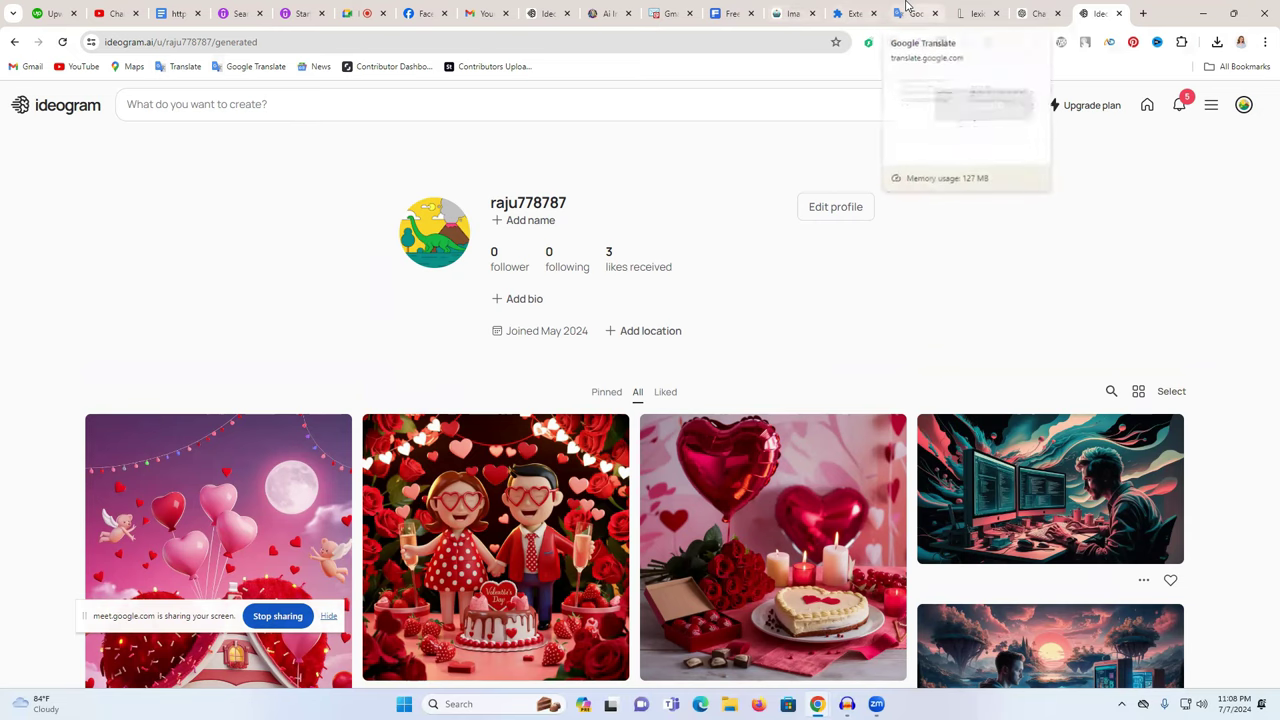
scroll(470, 478, "down", 1)
scroll(470, 478, "down", 1)
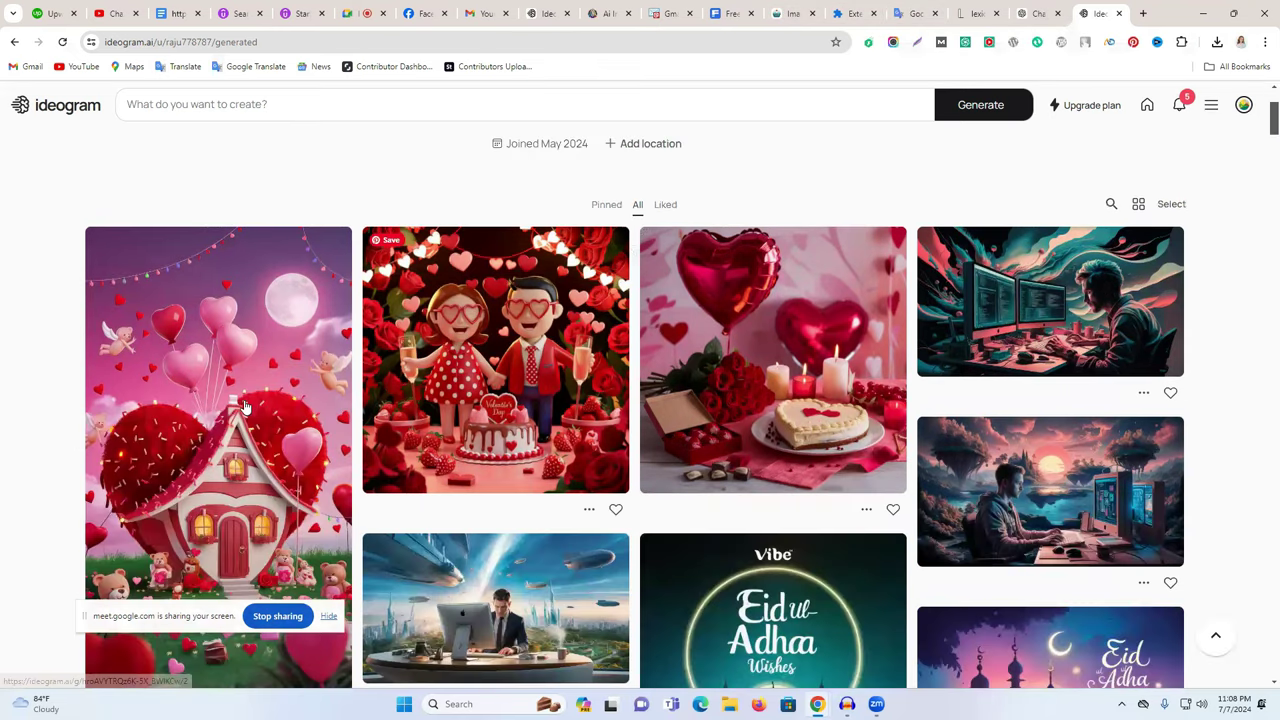
scroll(245, 407, "up", 1)
left_click(313, 390)
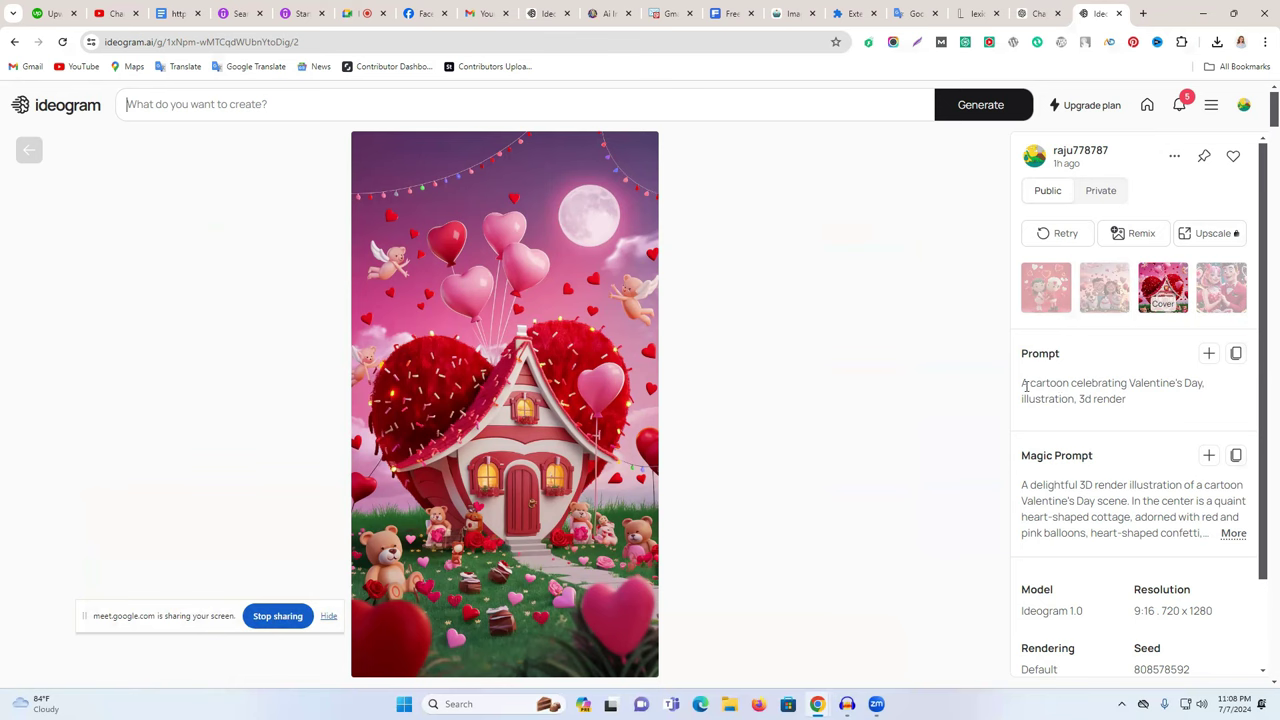
left_click_drag(1022, 383, 1202, 378)
key("ctrl+c")
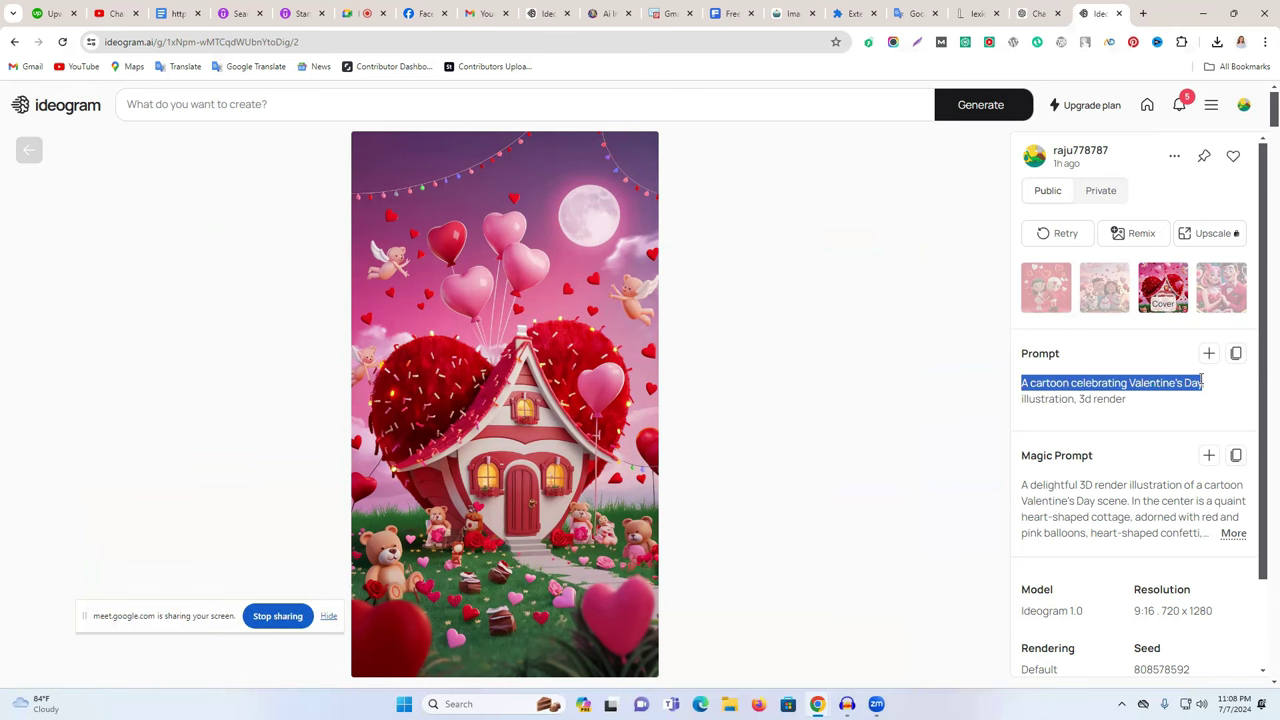
left_click(912, 13)
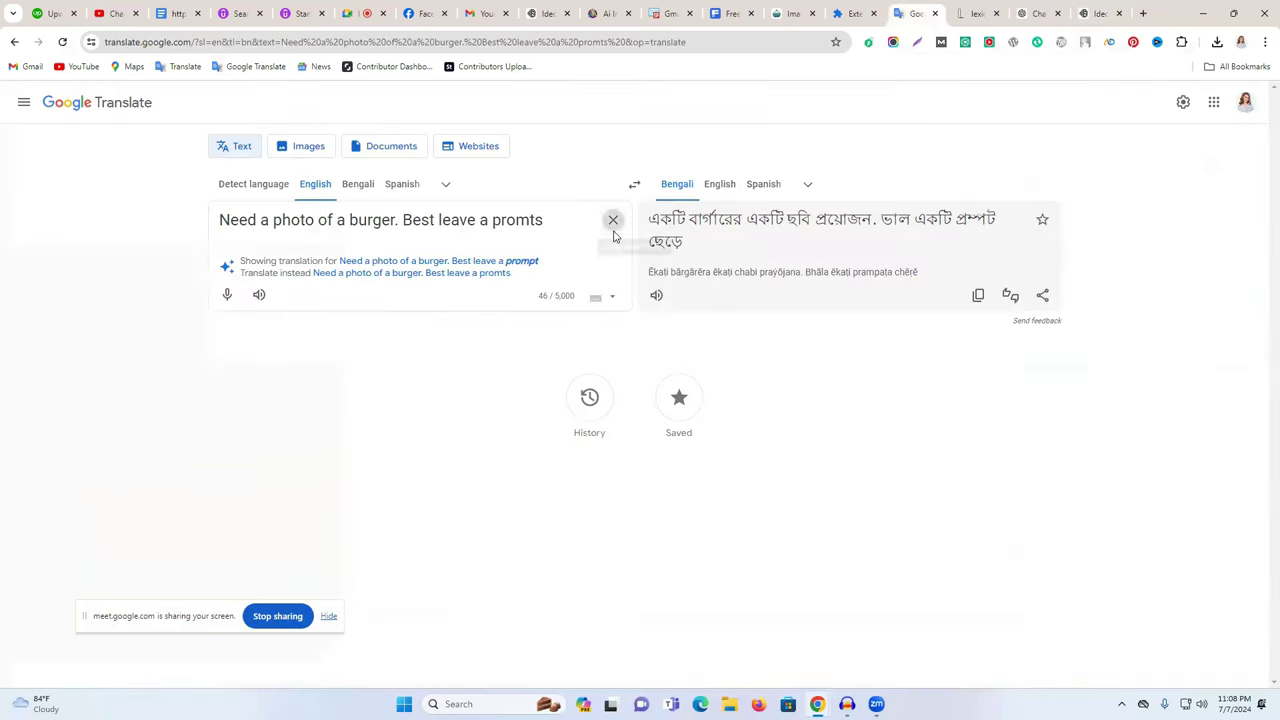
Paste the Valentine prompt into Google Translate and try different translation directions.
left_click(612, 220)
key("ctrl+v")
left_click(720, 184)
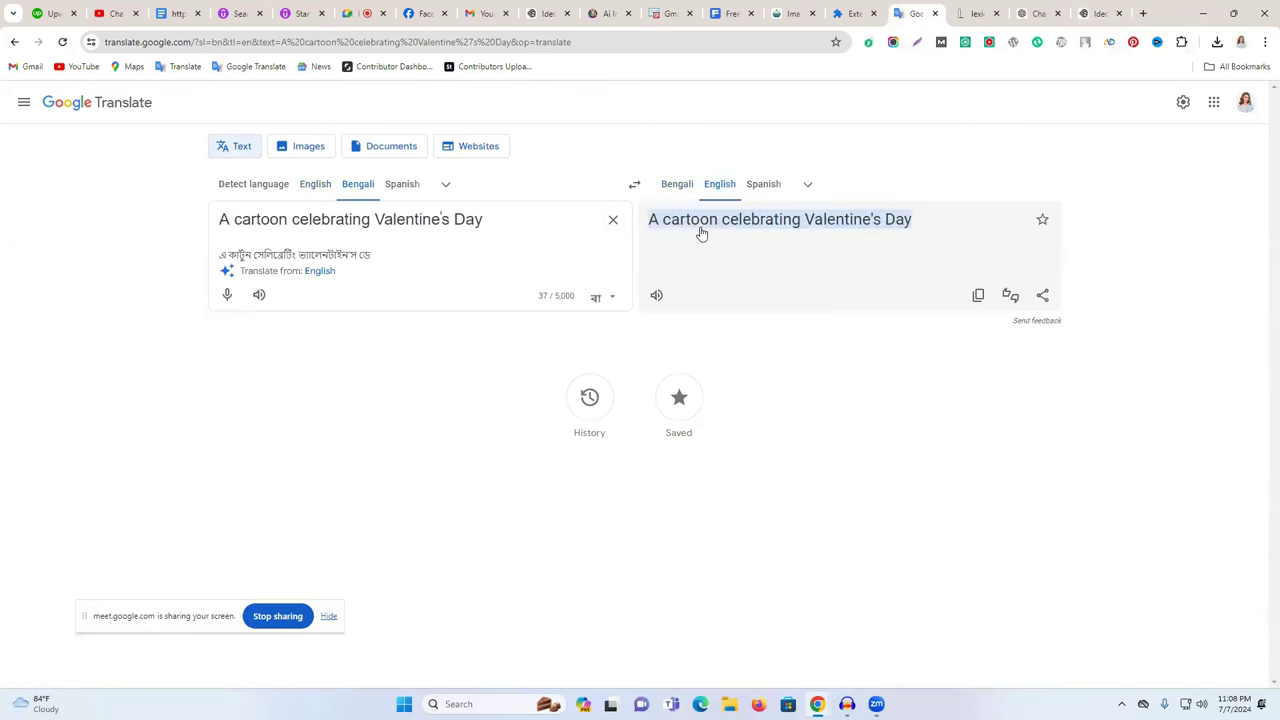
left_click(677, 185)
left_click(245, 186)
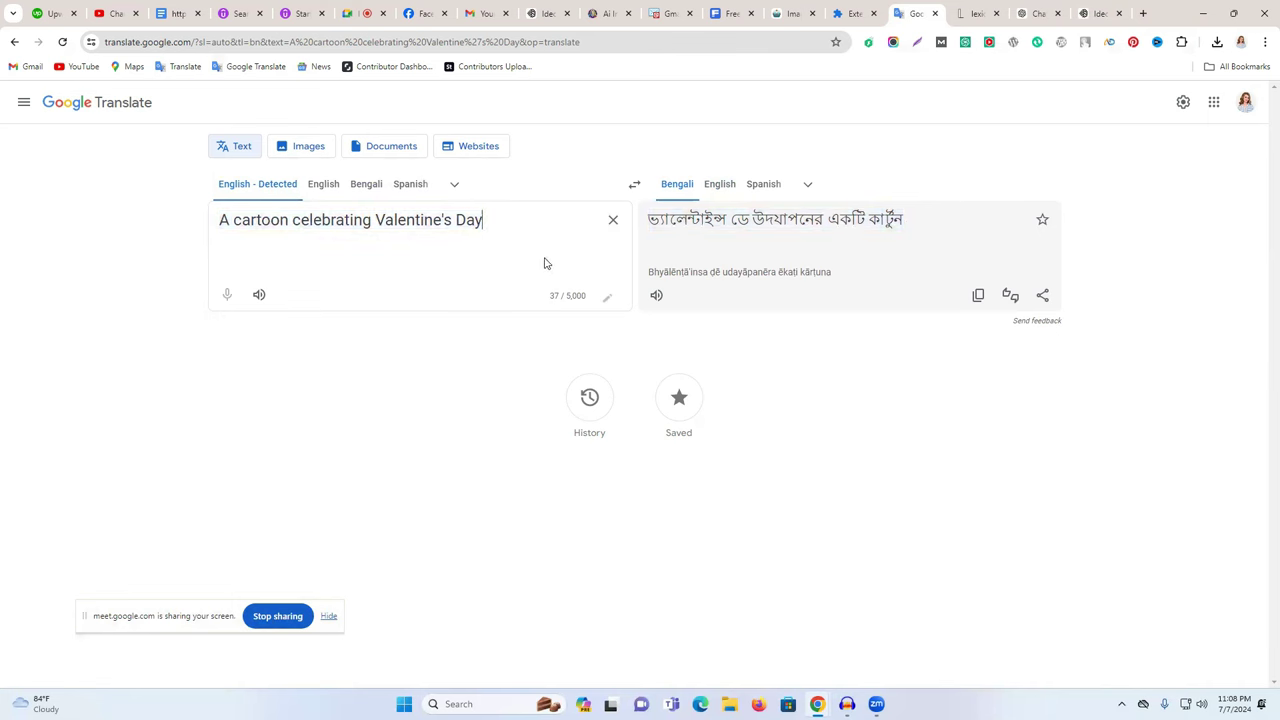
left_click(613, 220)
Dictate the phrase in Bengali and copy the English result 'A cartoon celebrating Valentine's Day'.
left_click(348, 204)
left_click(229, 295)
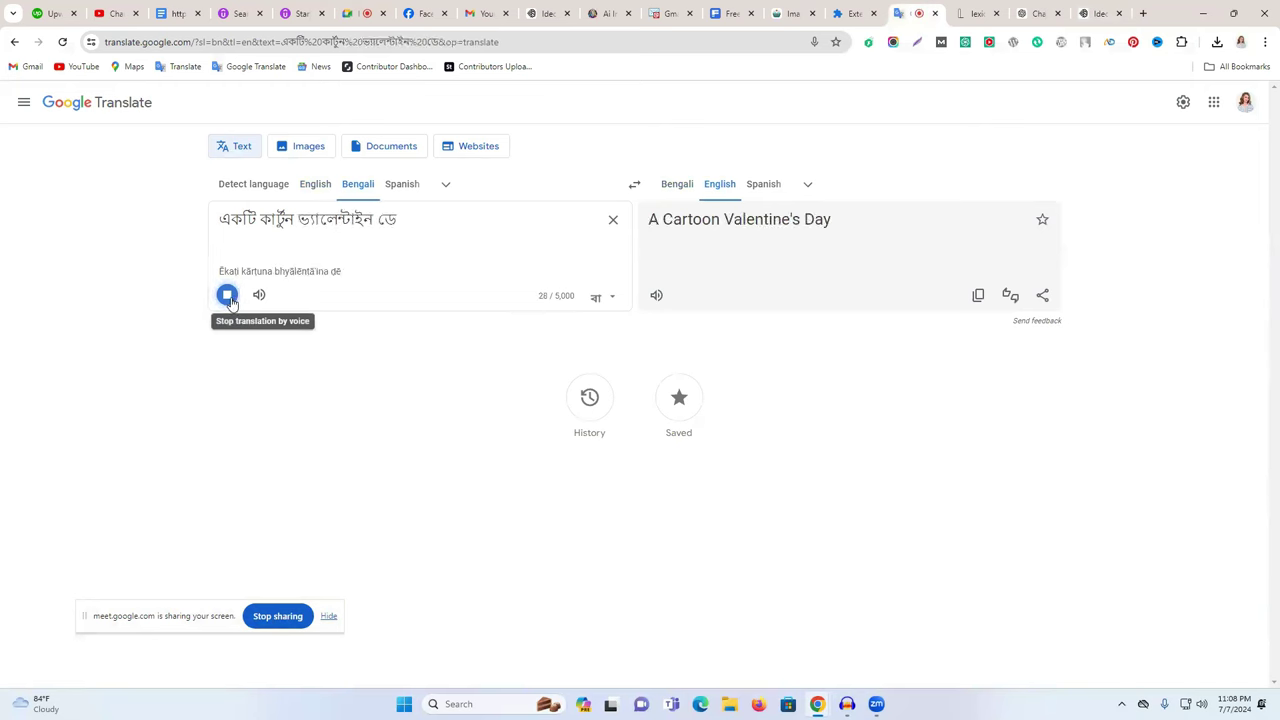
left_click(228, 295)
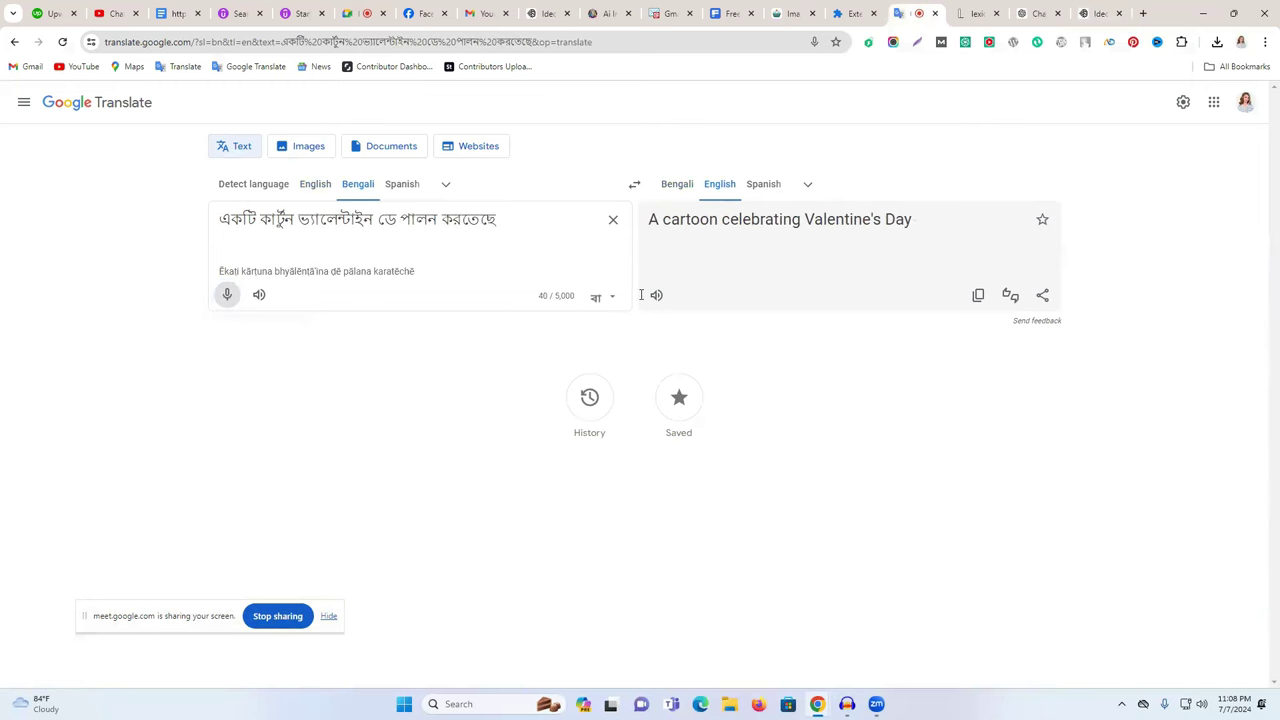
left_click(977, 295)
Paste 'A cartoon celebrating Valentine's Day' into Ideogram's prompt box and check the cottage image's prompt.
left_click(550, 13)
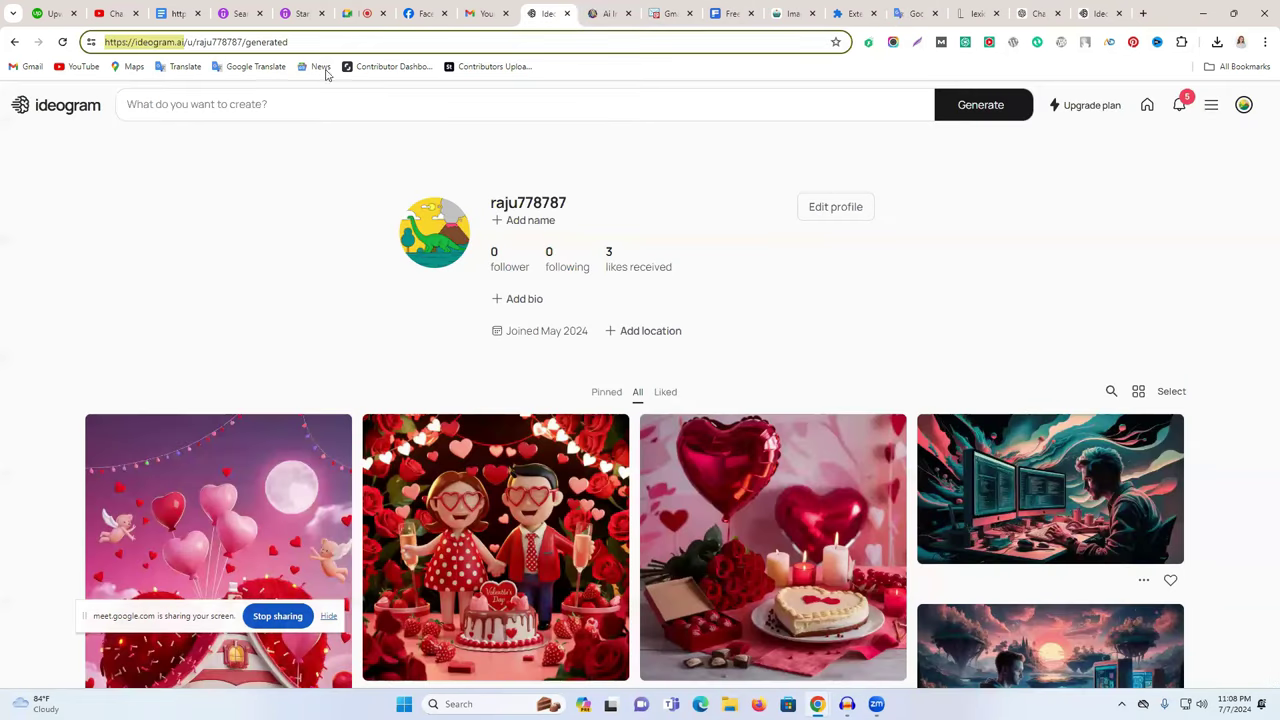
left_click(302, 100)
key("ctrl+v")
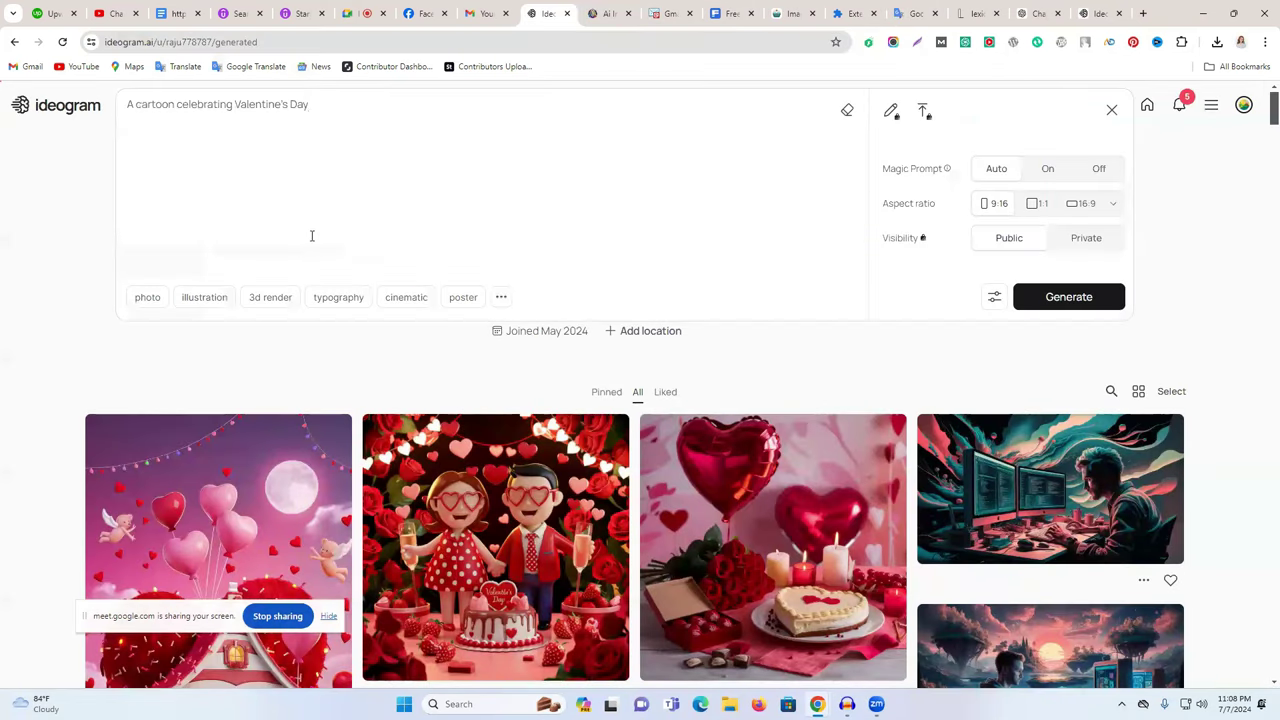
left_click(205, 297)
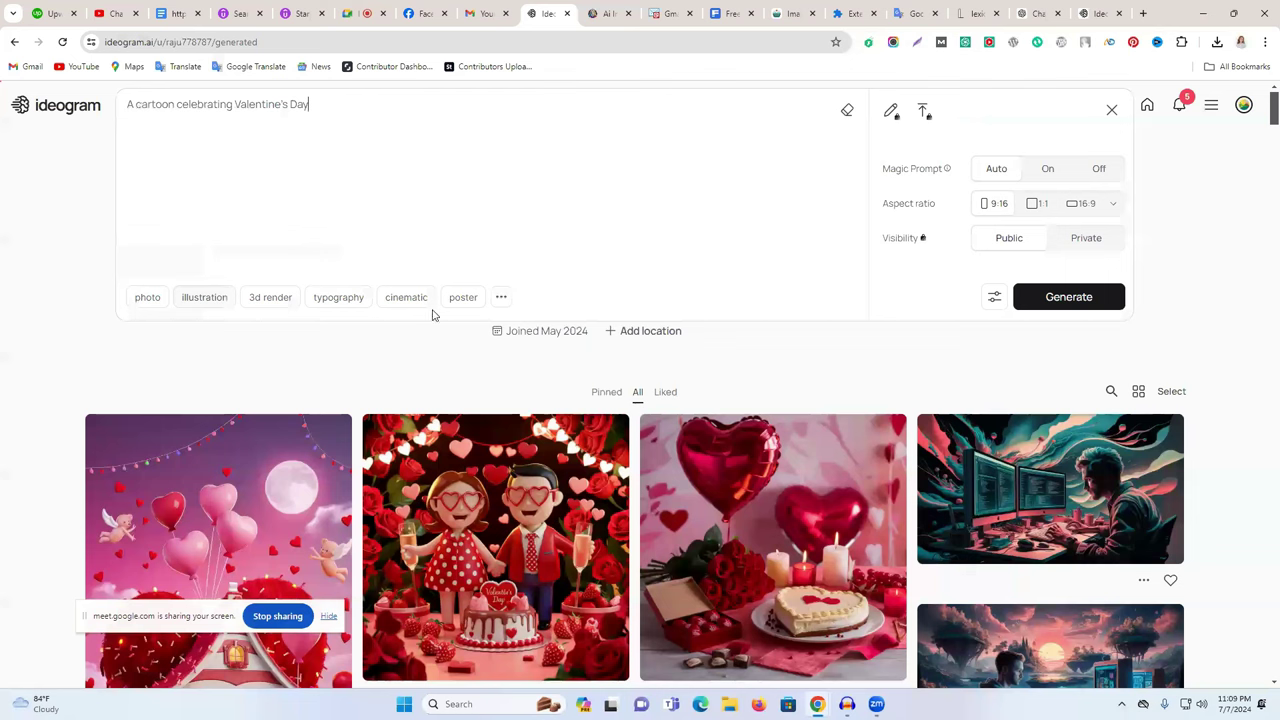
left_click(502, 299)
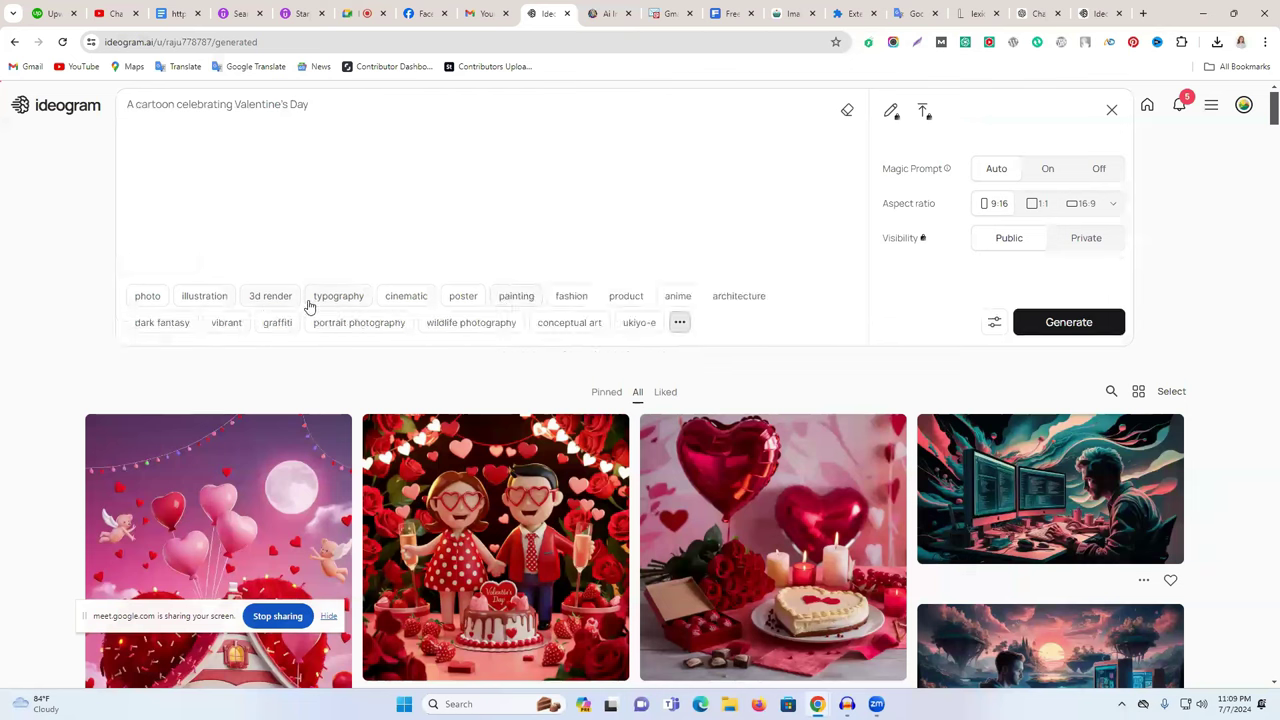
scroll(230, 450, "down", 5)
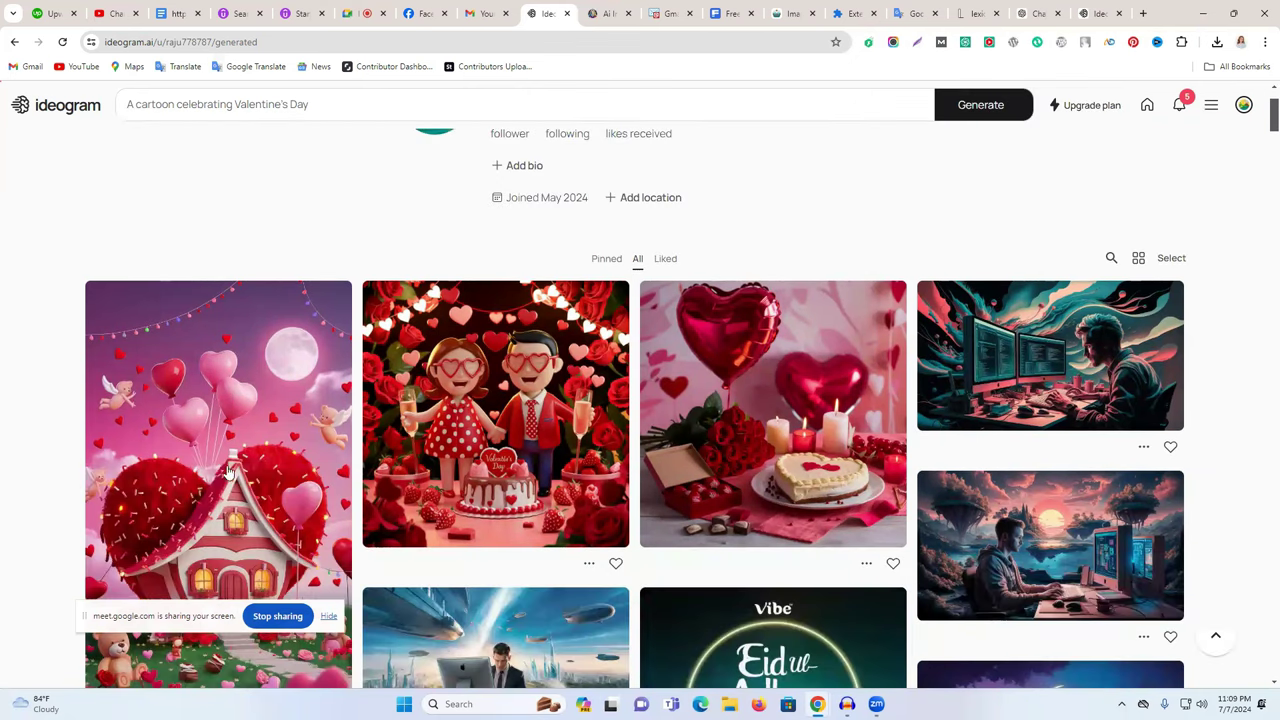
left_click(228, 421)
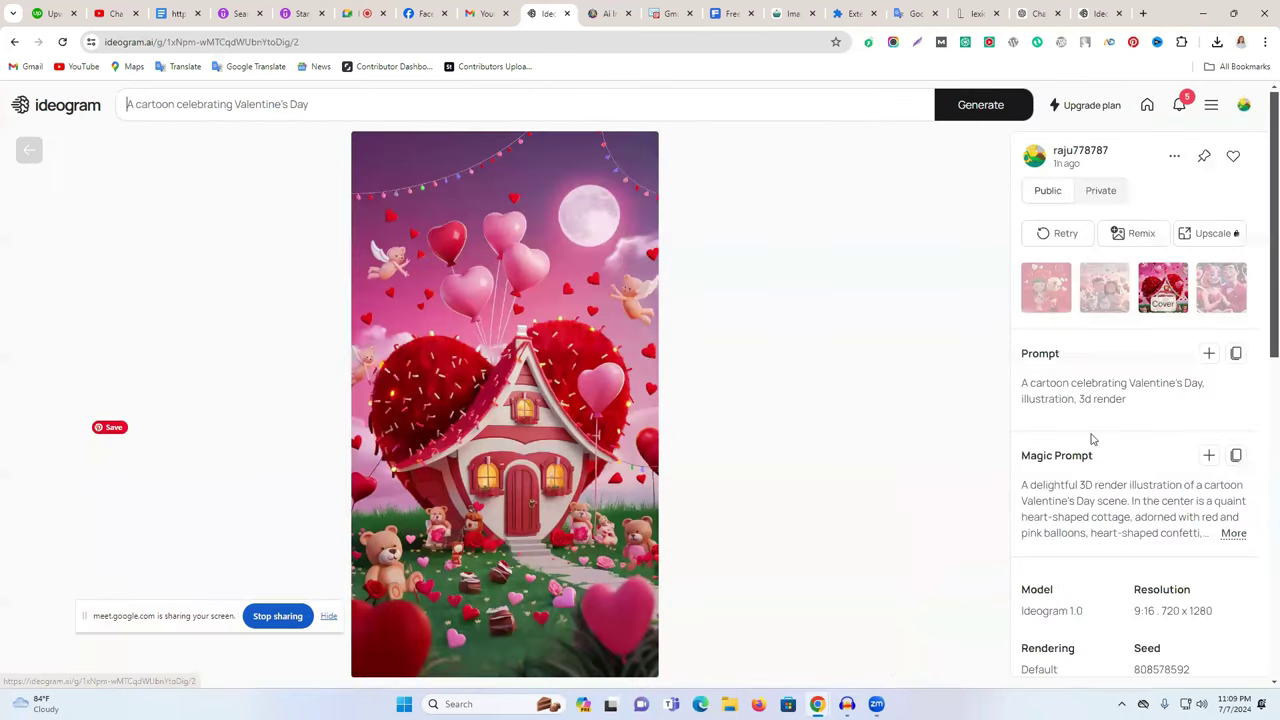
triple_click(1035, 398)
left_click(1037, 400)
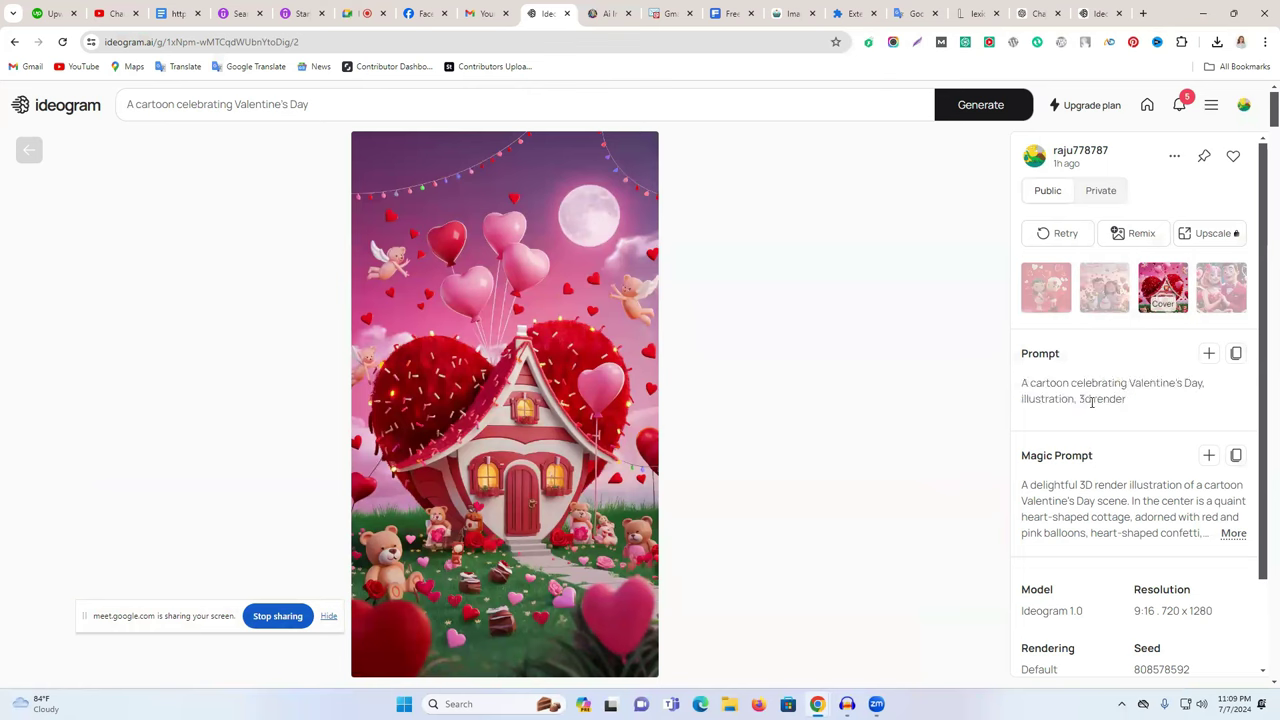
Add the illustration and 3d render styles and generate at 9:16.
left_click(485, 105)
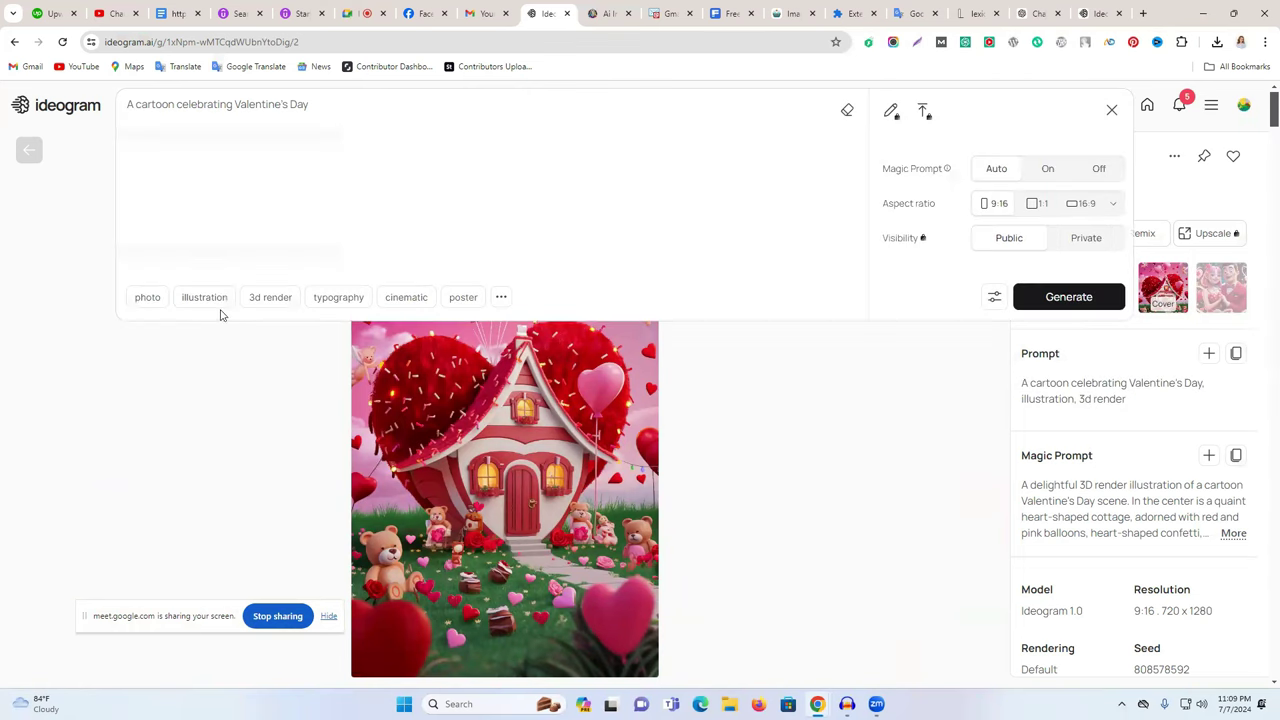
left_click(201, 299)
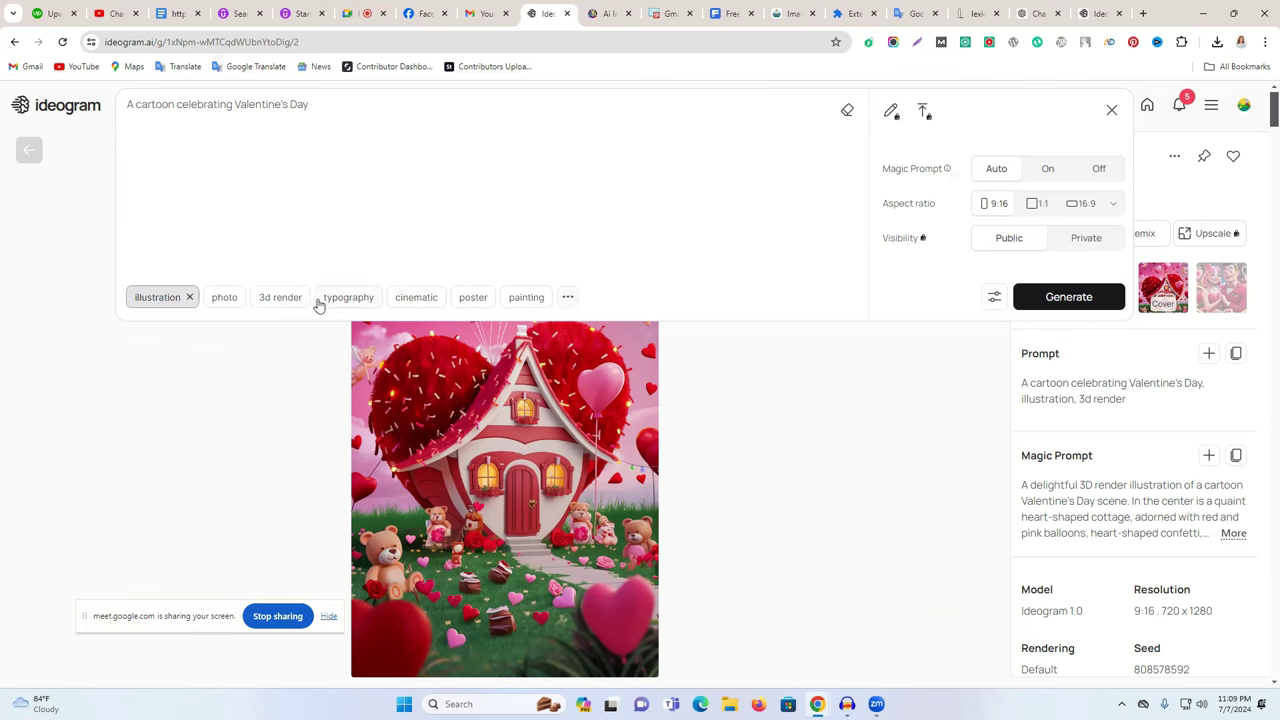
left_click(280, 300)
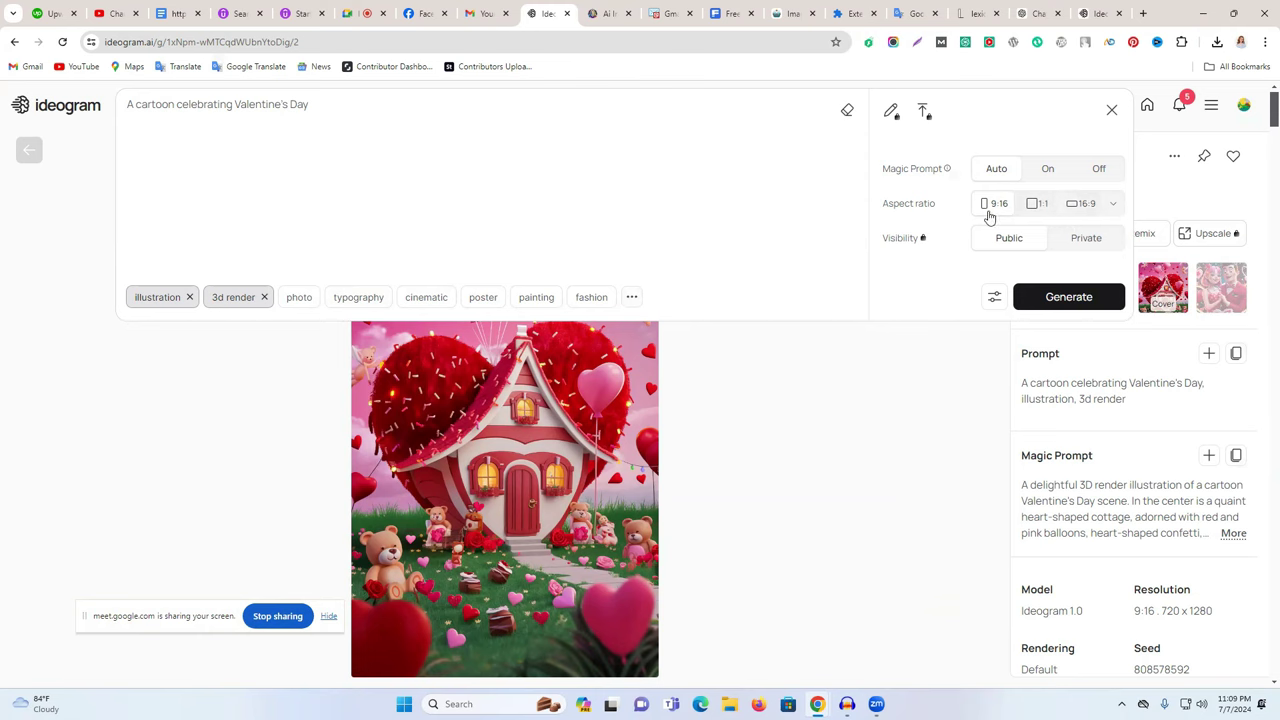
left_click(1069, 296)
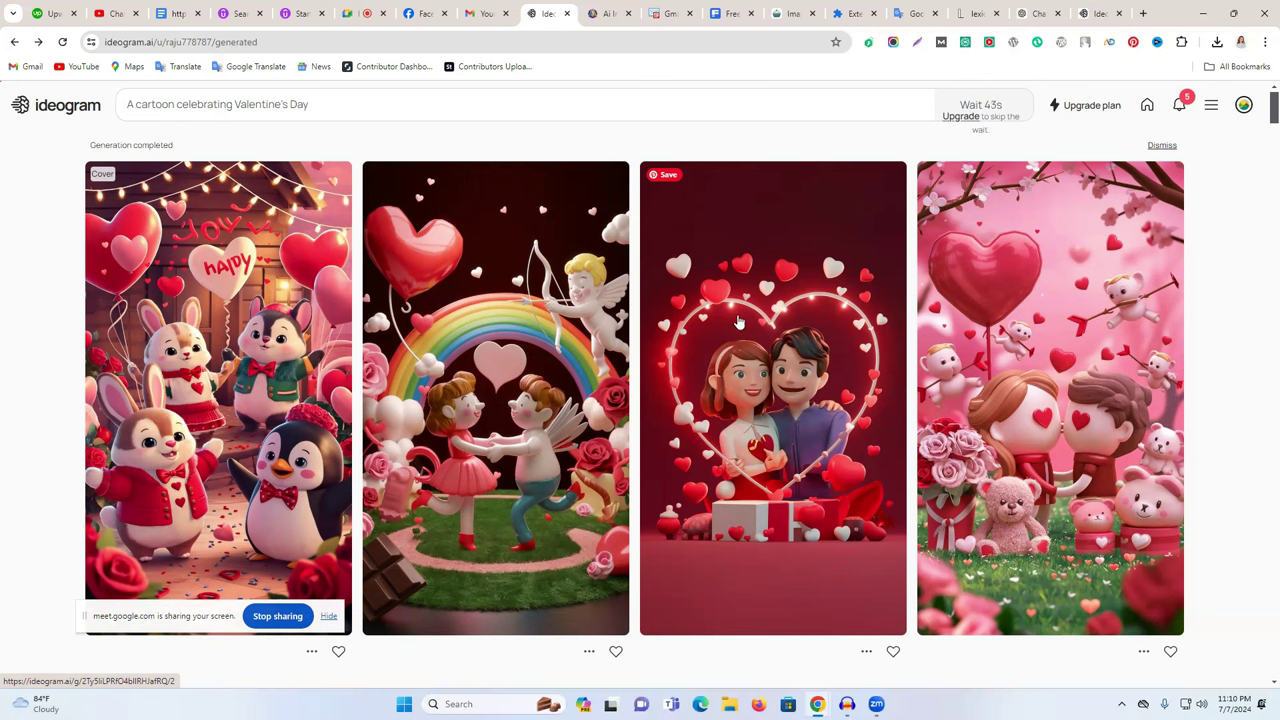
Scroll down to view the four finished 9:16 Valentine cartoon images.
scroll(752, 330, "down", 2)
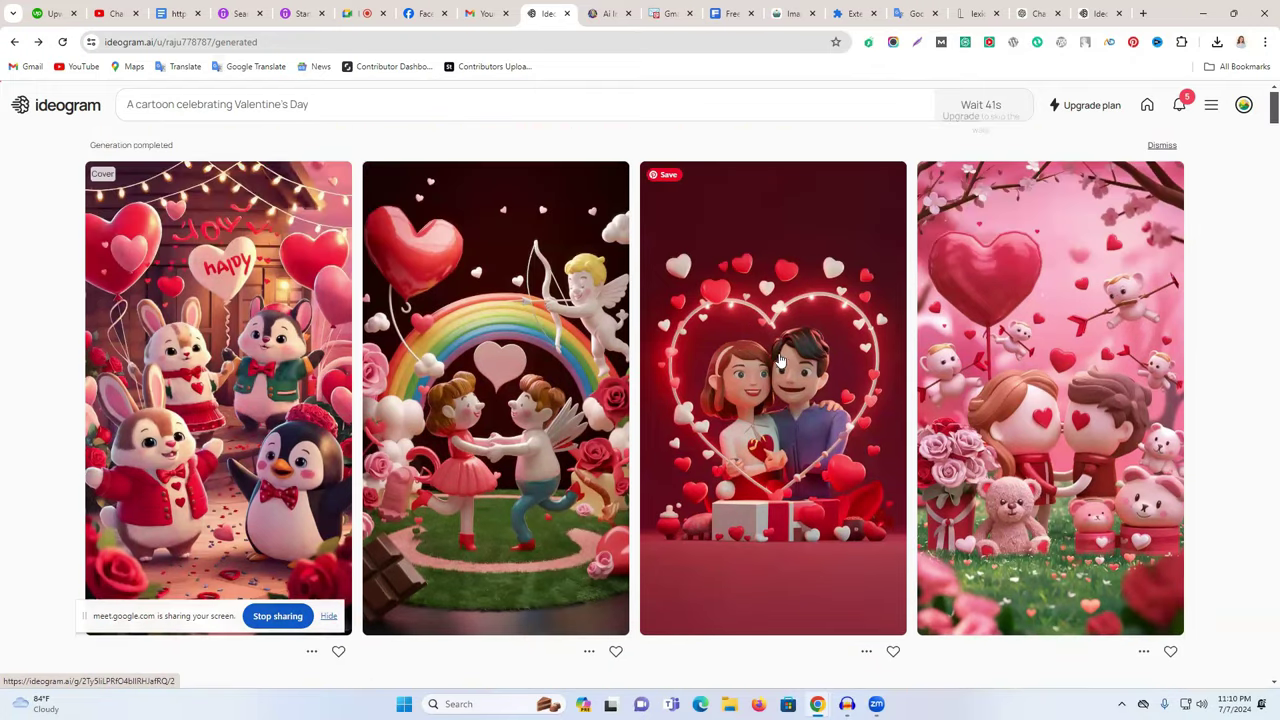
Save the couple-in-heart image to Downloads as a WEBP file.
left_click(780, 362)
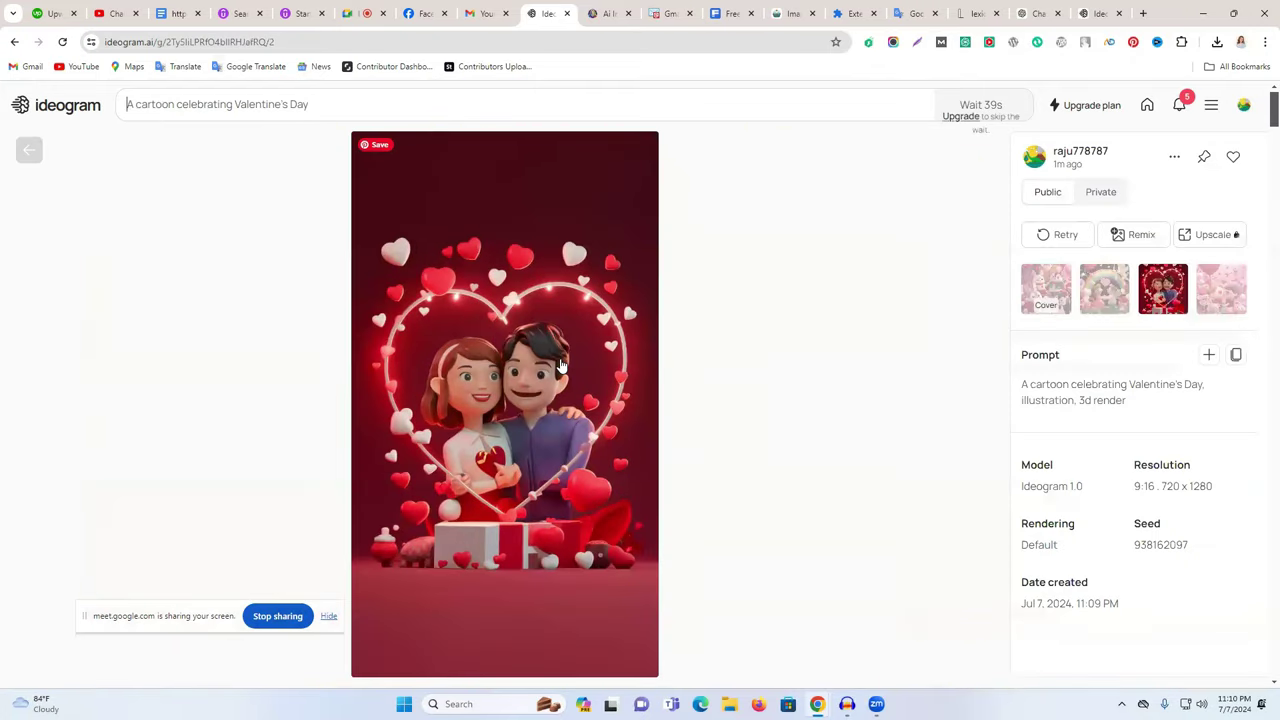
right_click(487, 232)
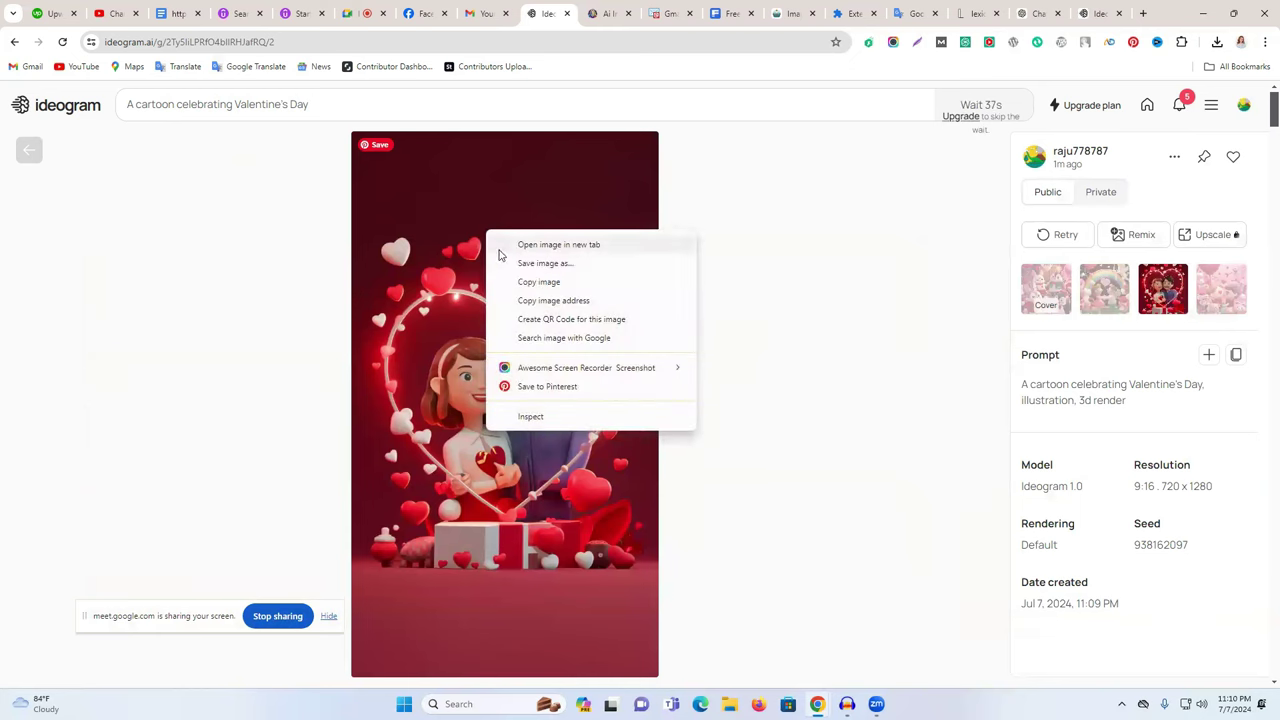
left_click(543, 263)
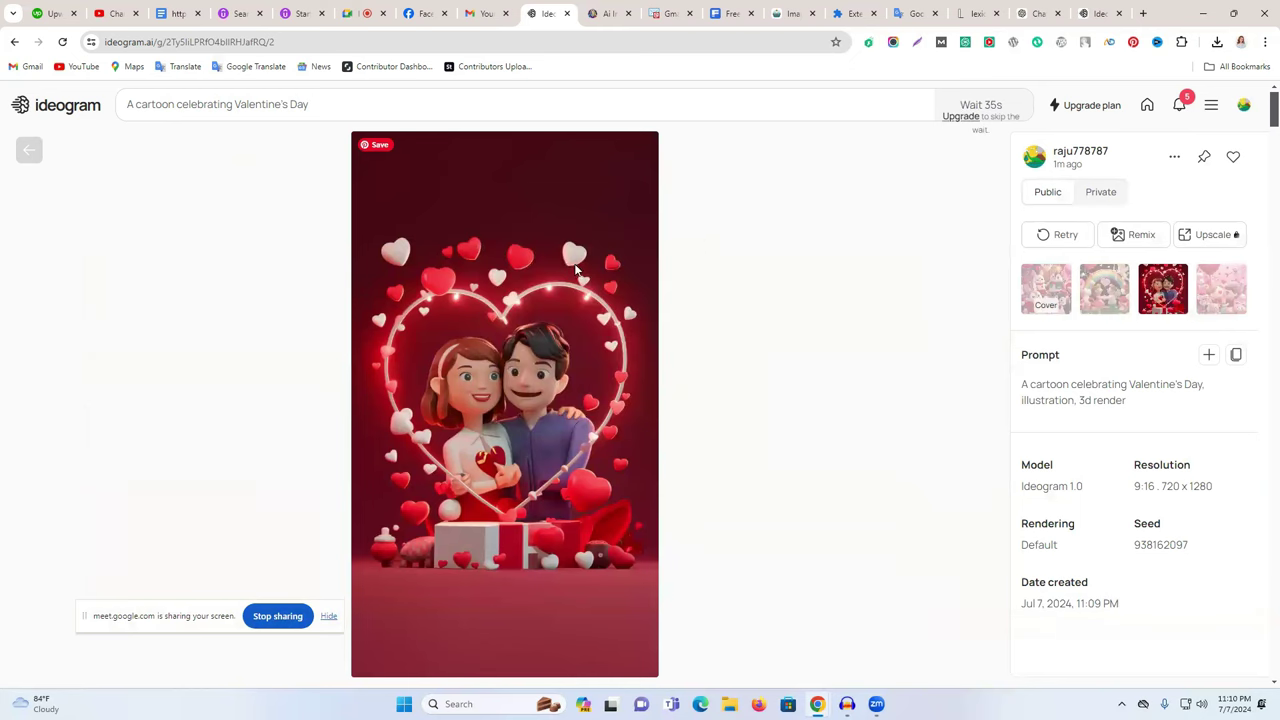
key("Return")
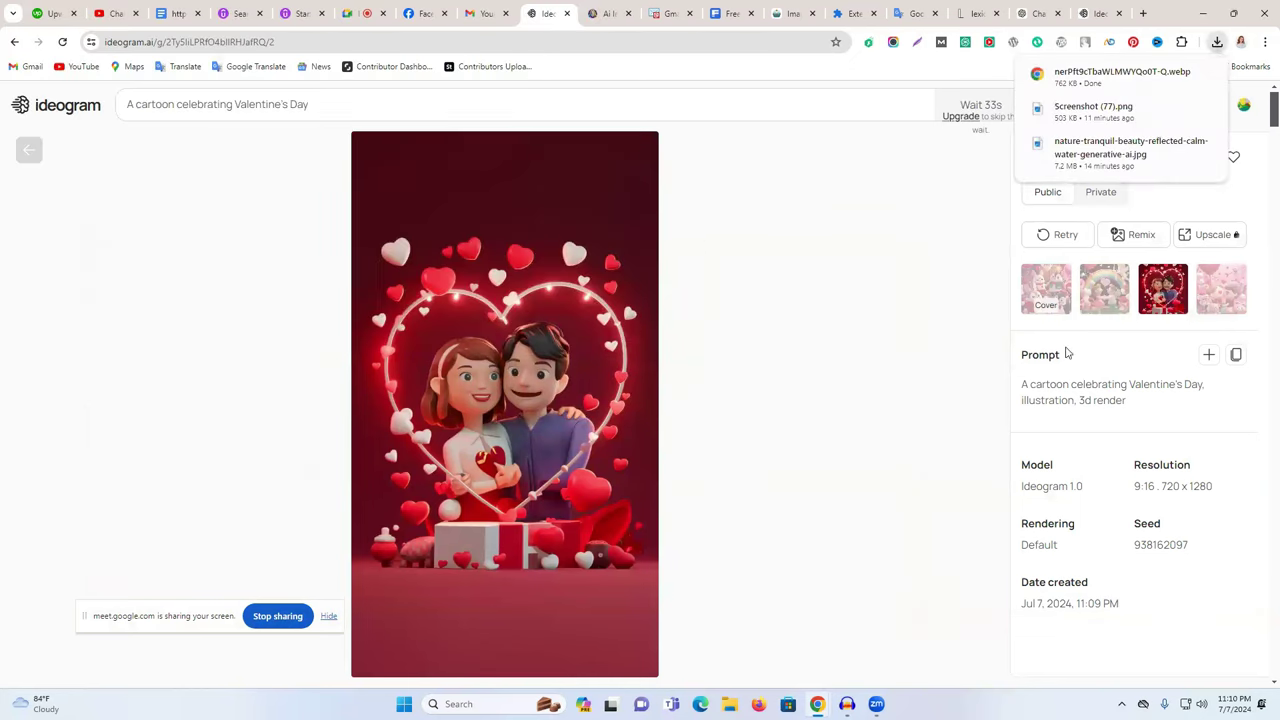
left_click(1088, 308)
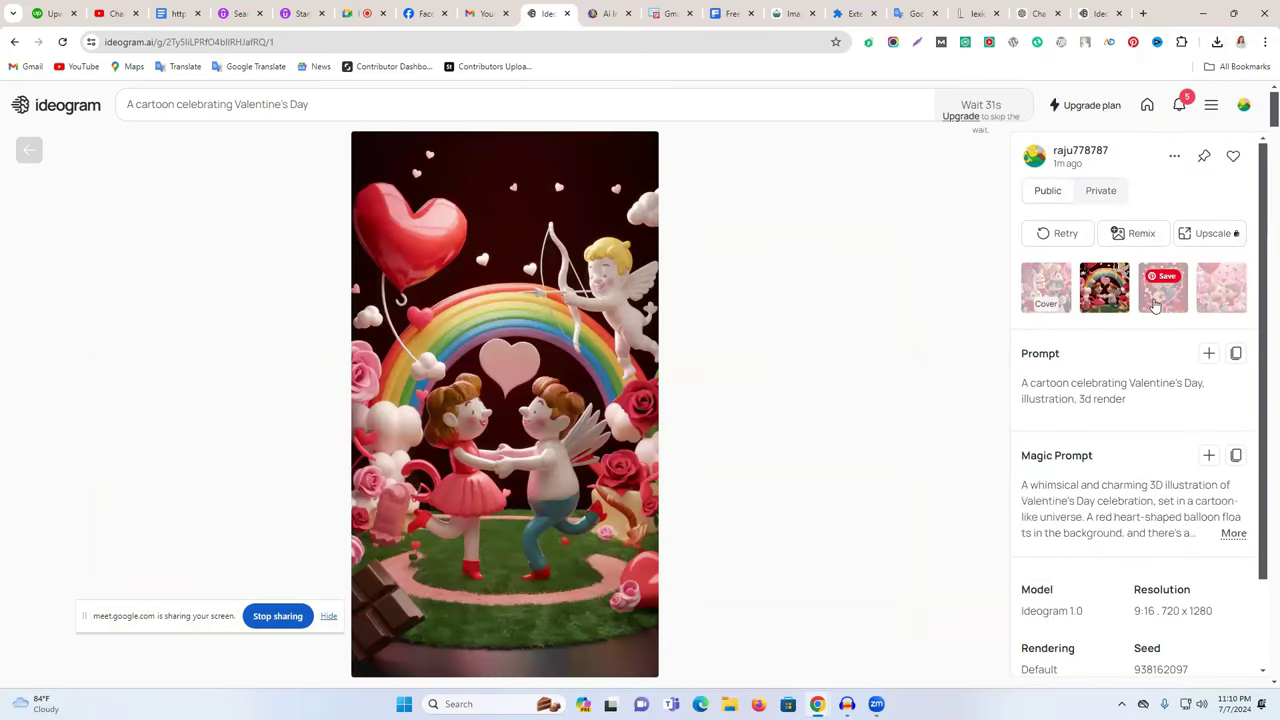
left_click(1162, 306)
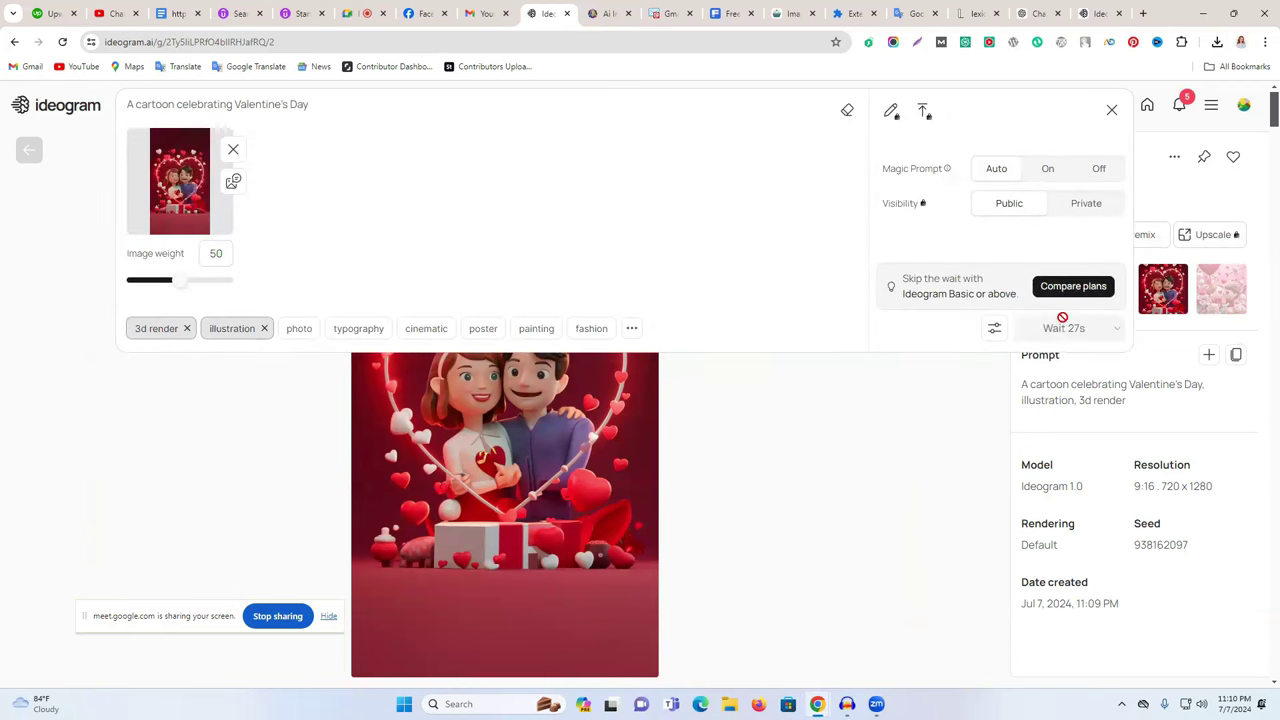
left_click(843, 509)
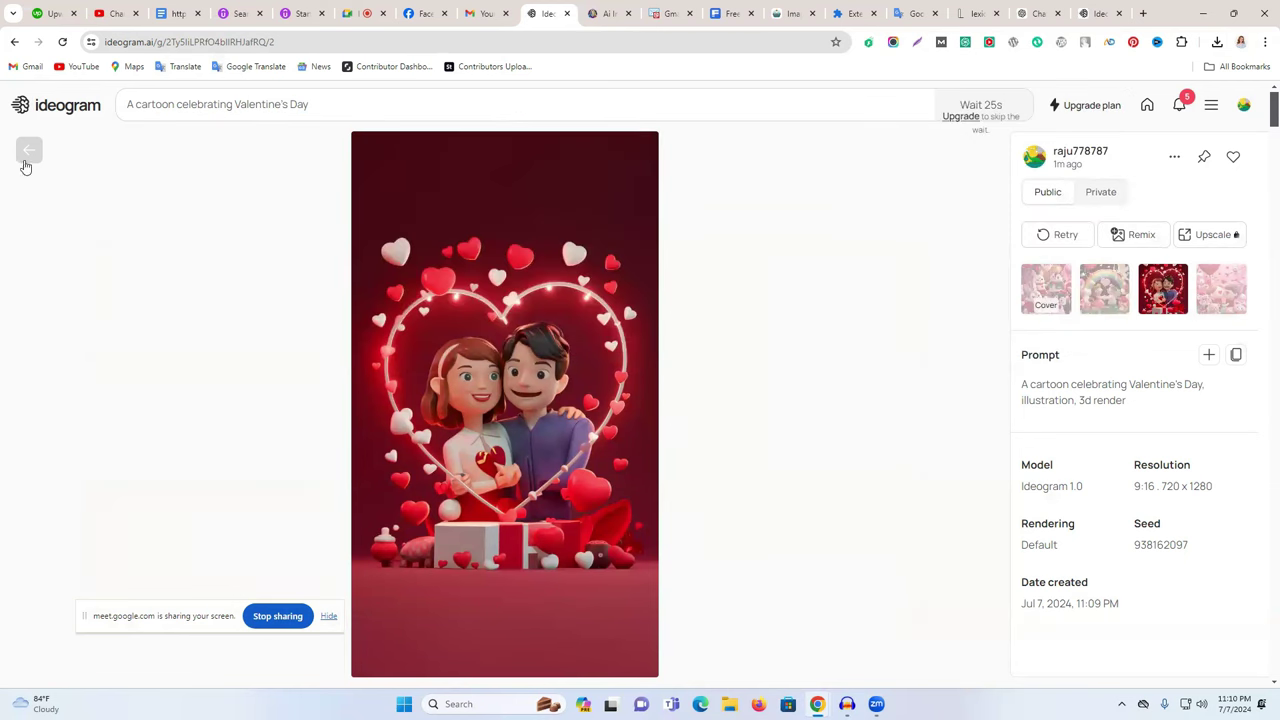
left_click(28, 150)
scroll(547, 376, "down", 4)
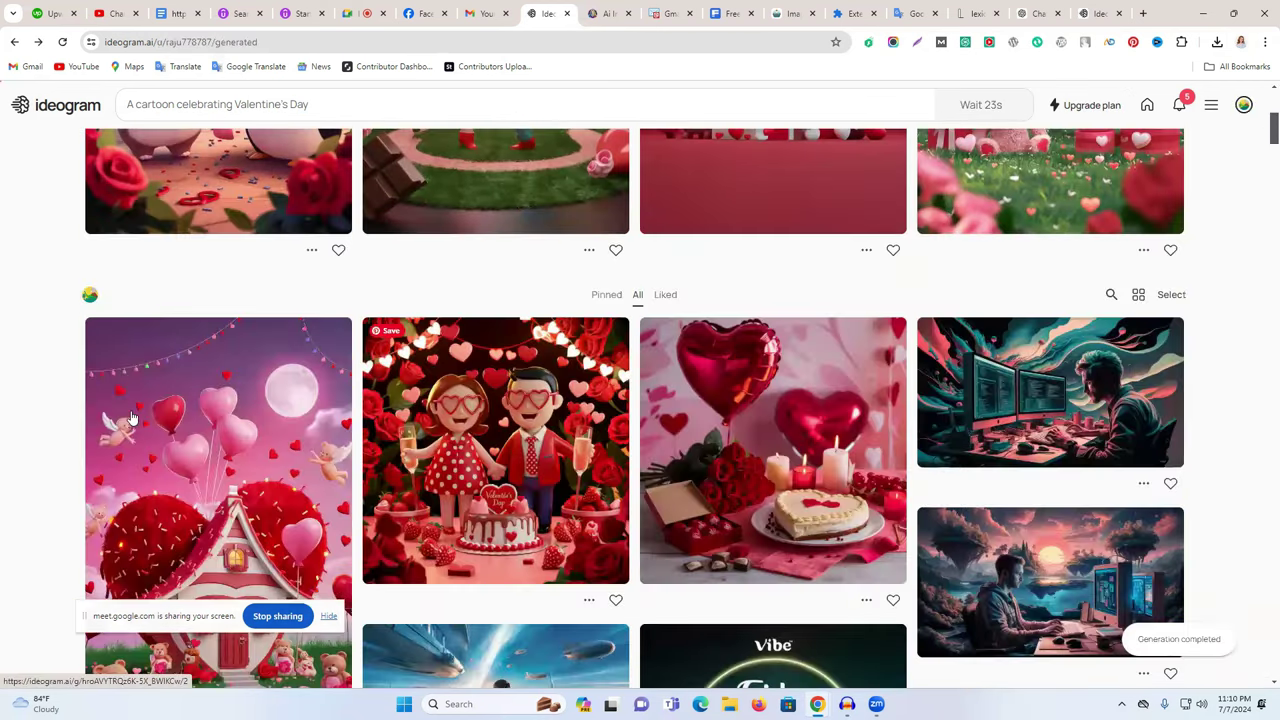
Save the red couple-holding-heart variant, then minimize Chrome to the desktop.
left_click(300, 322)
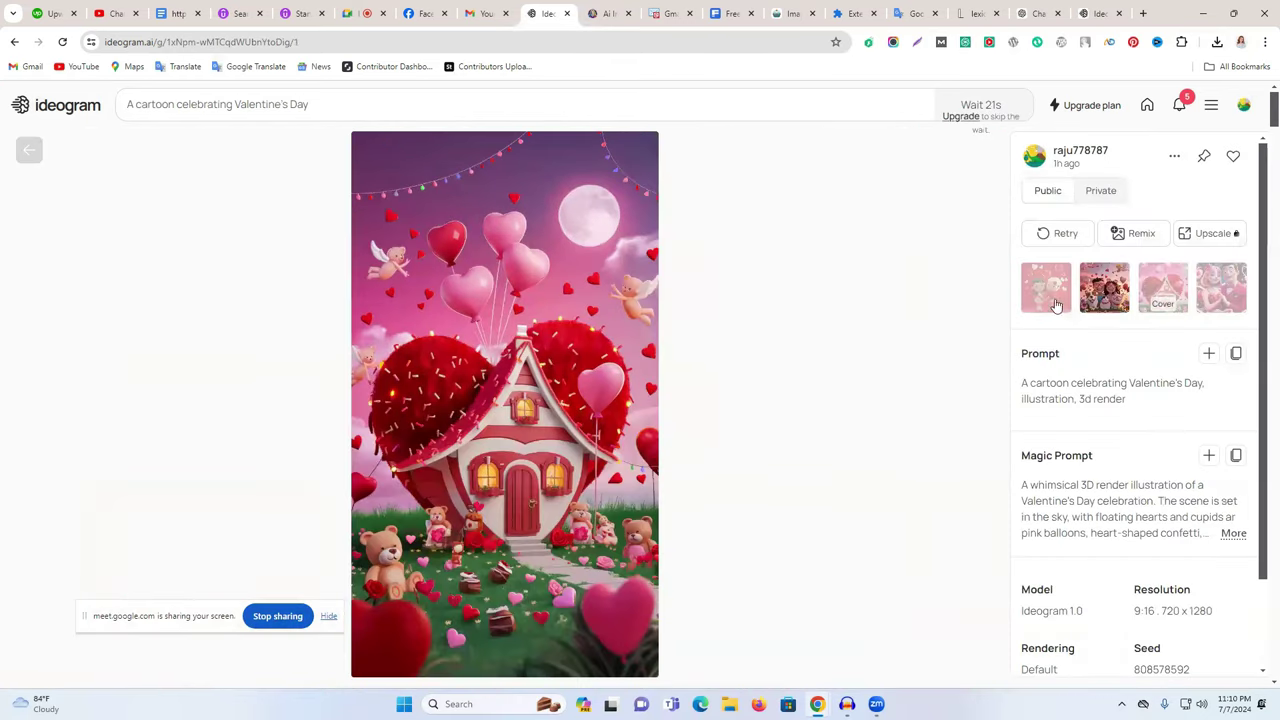
left_click(1047, 300)
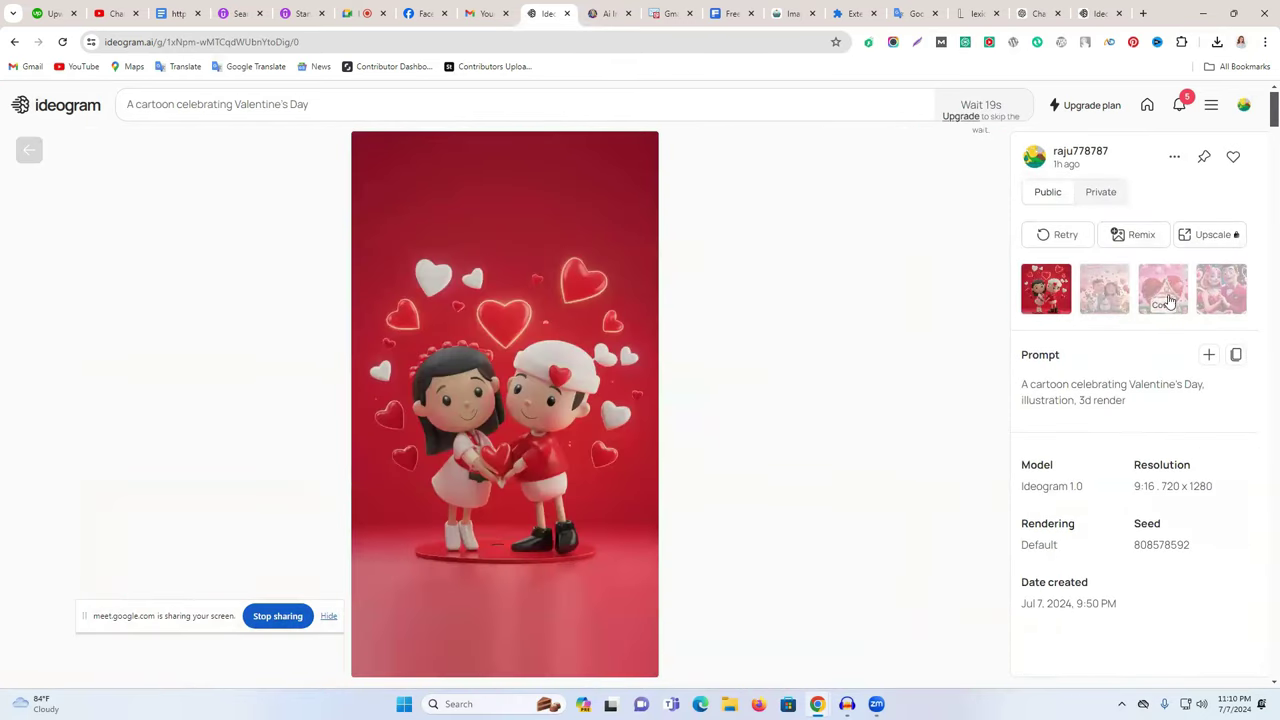
left_click(1165, 300)
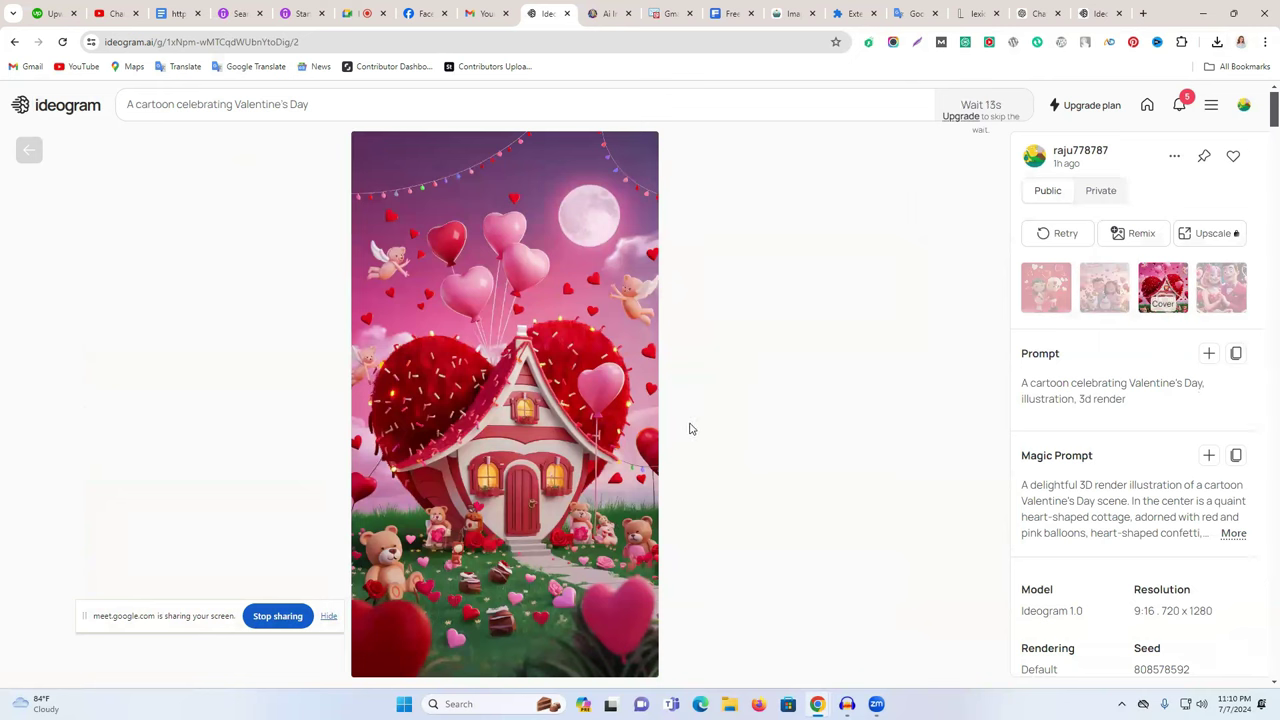
left_click(1060, 305)
right_click(528, 337)
left_click(629, 397)
left_click(525, 339)
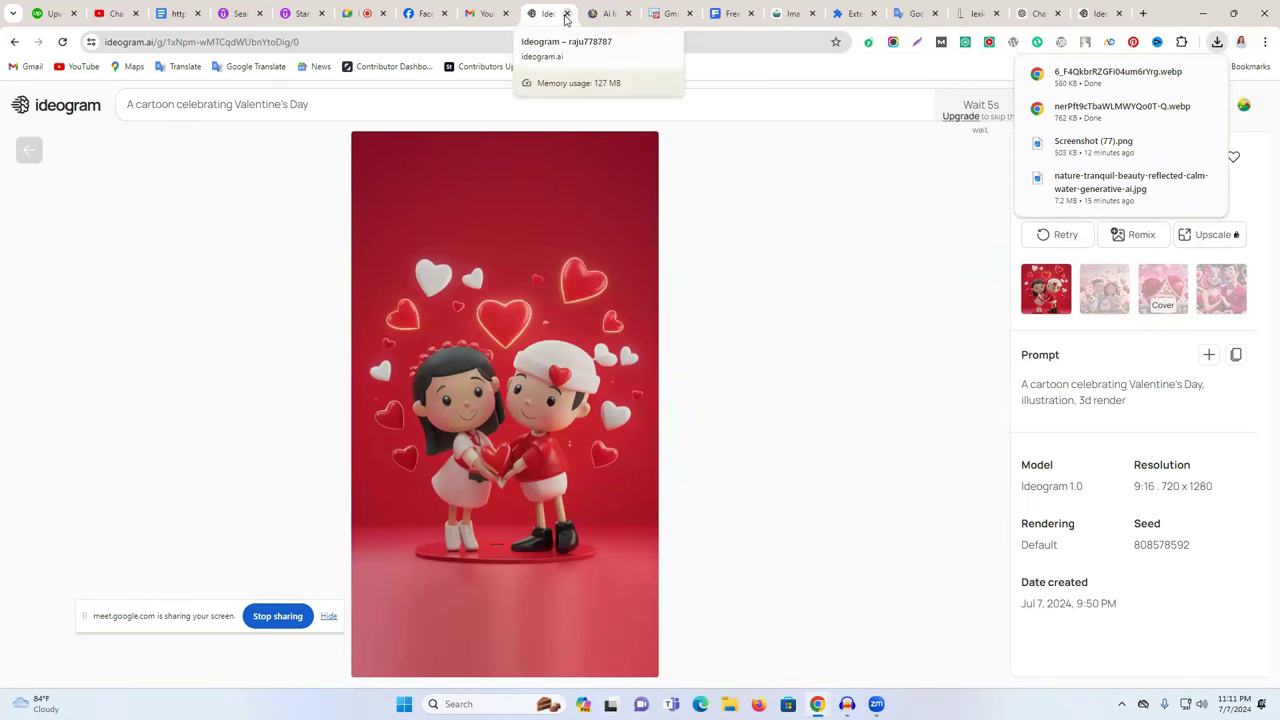
left_click(1203, 14)
left_click(1203, 14)
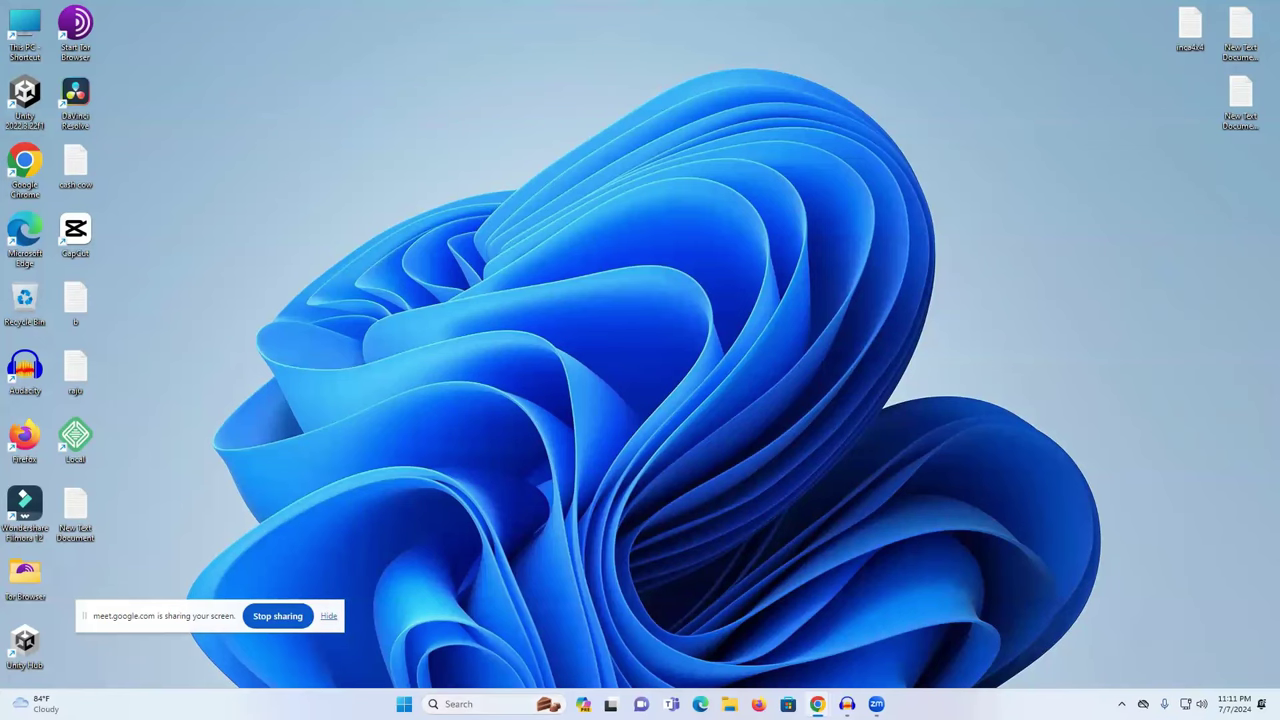
Launch Adobe Photoshop 2020 from Windows search's Recent list, then minimize it.
left_click(458, 704)
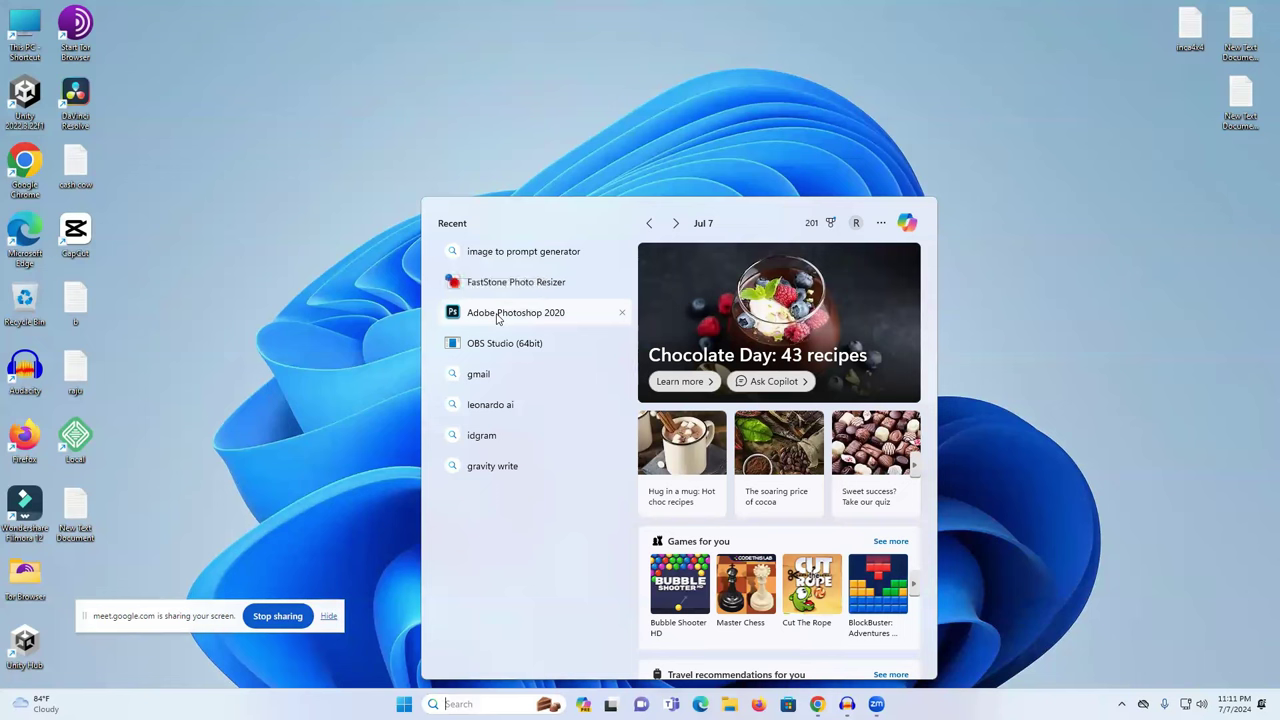
left_click(500, 318)
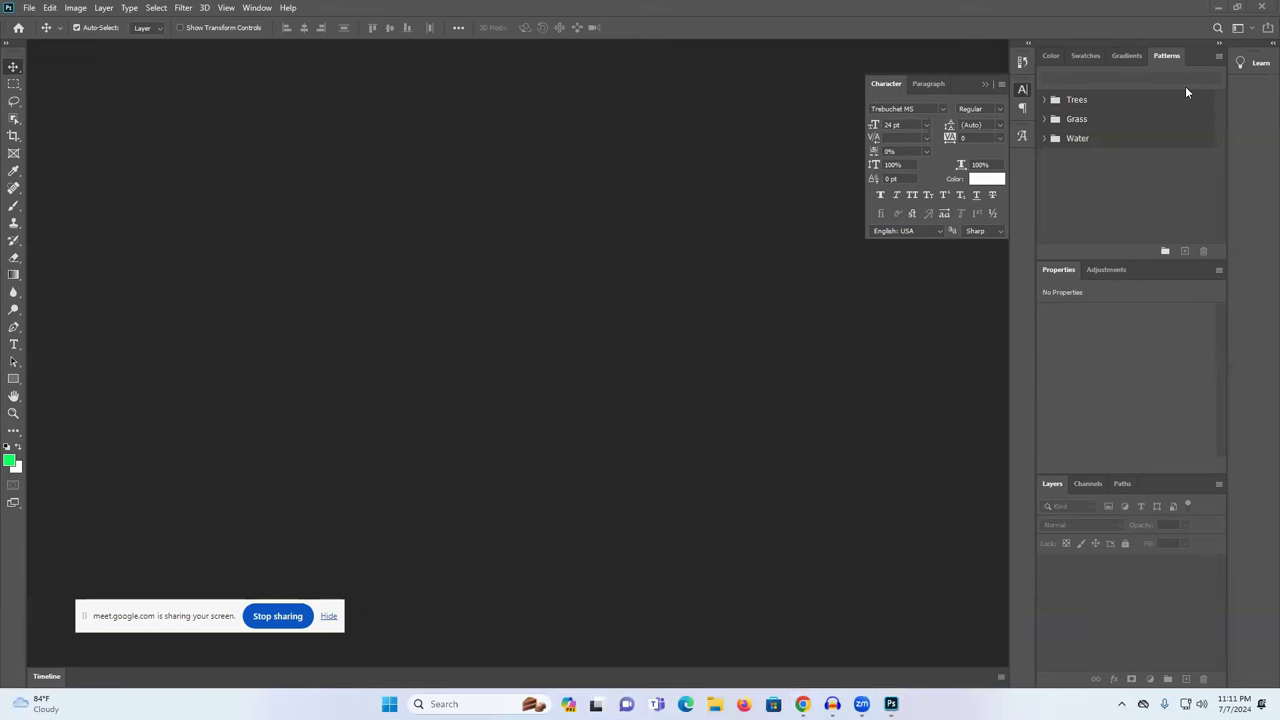
left_click(1218, 8)
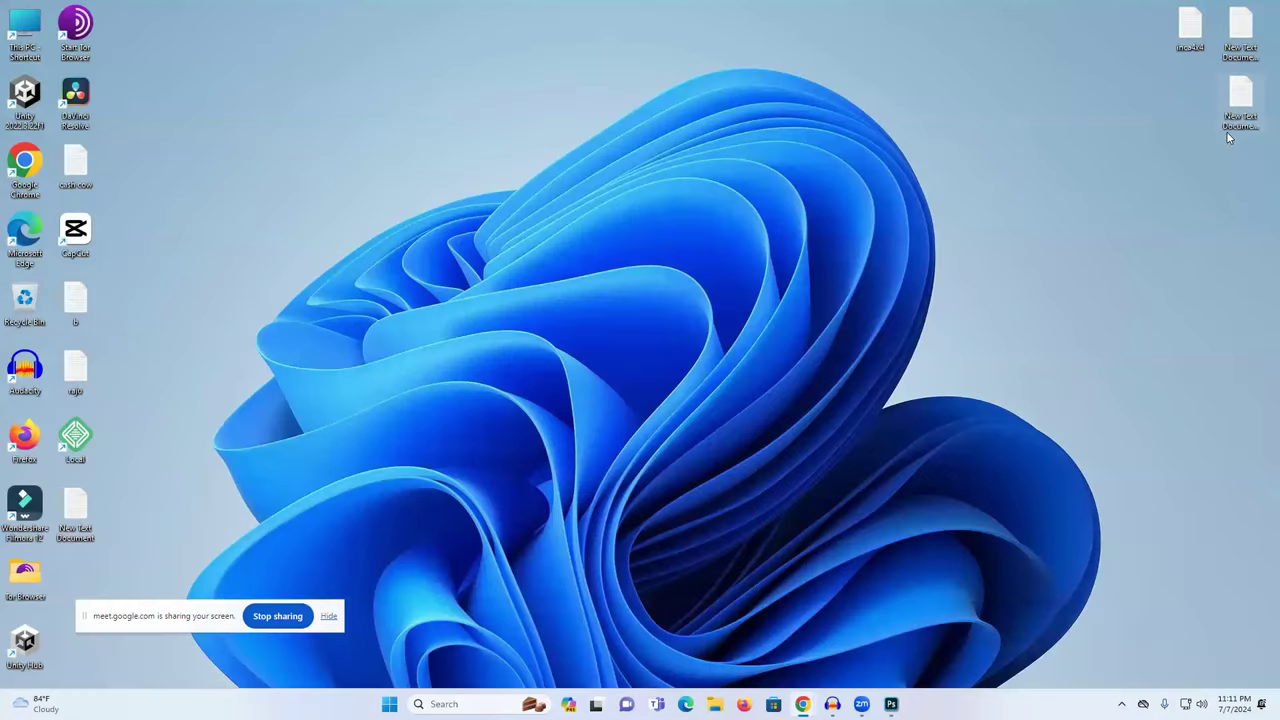
From This PC's Downloads folder, drag 6_F4QkbrRZGFi04um6rYrg.jpg onto Photoshop.
double_click(10, 52)
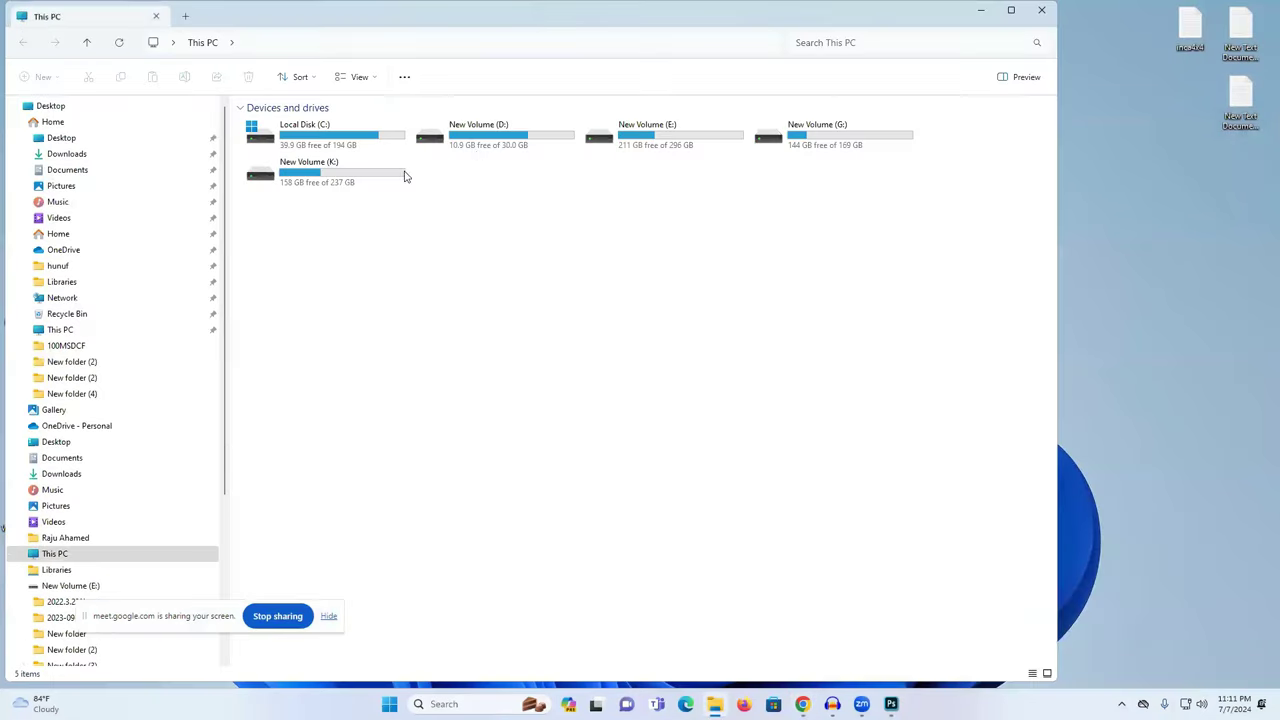
left_click(66, 154)
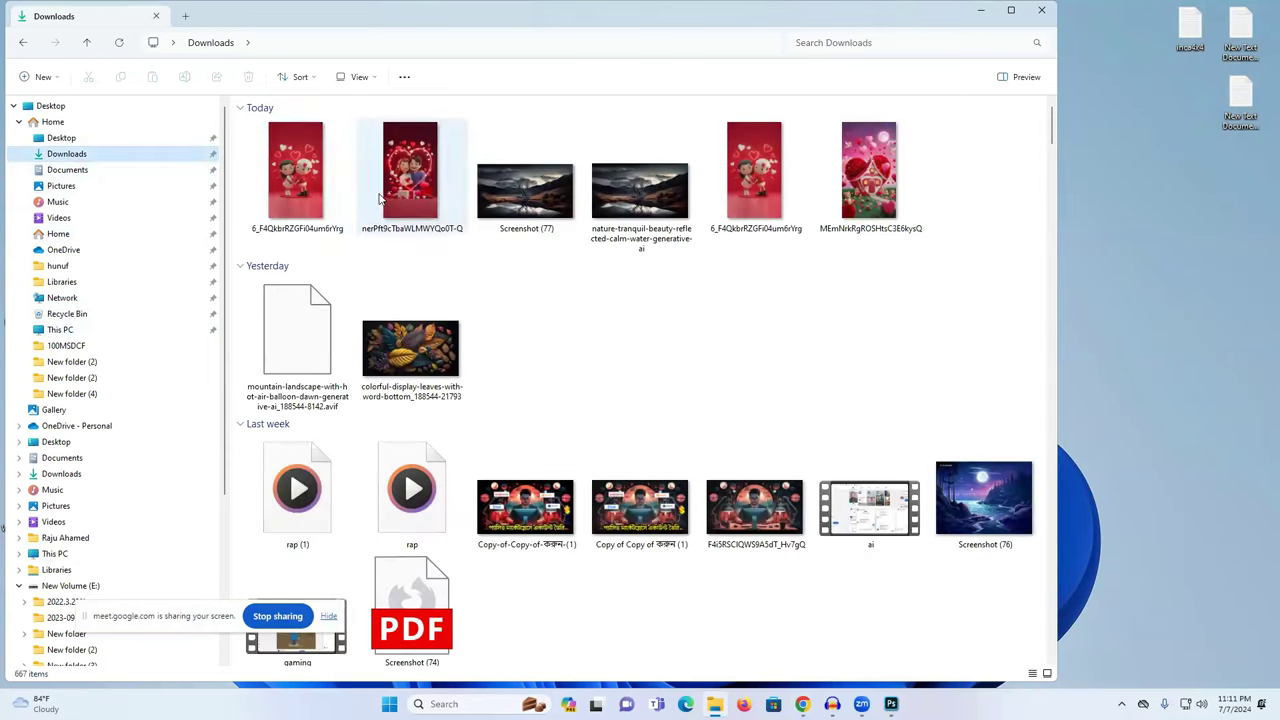
left_click_drag(755, 170, 462, 278)
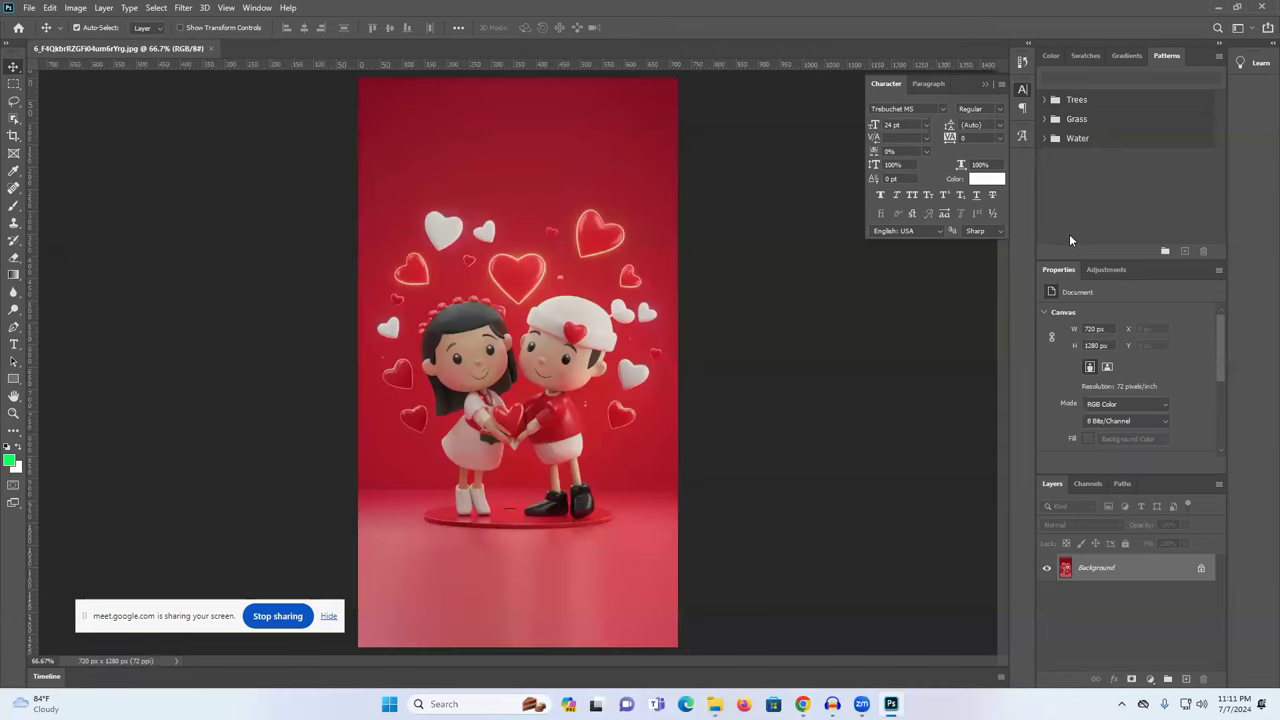
Unlock the Background into Layer 0 and add an empty Group 1 above it.
left_click(1201, 570)
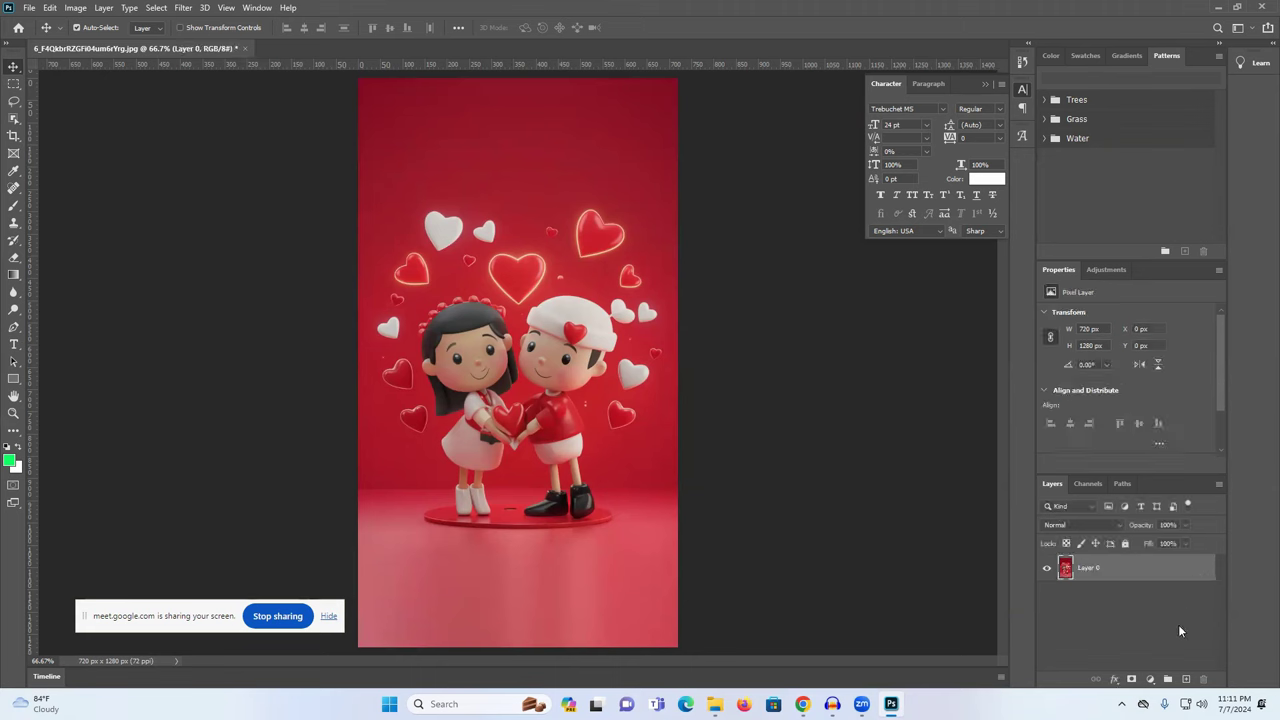
left_click(1168, 680)
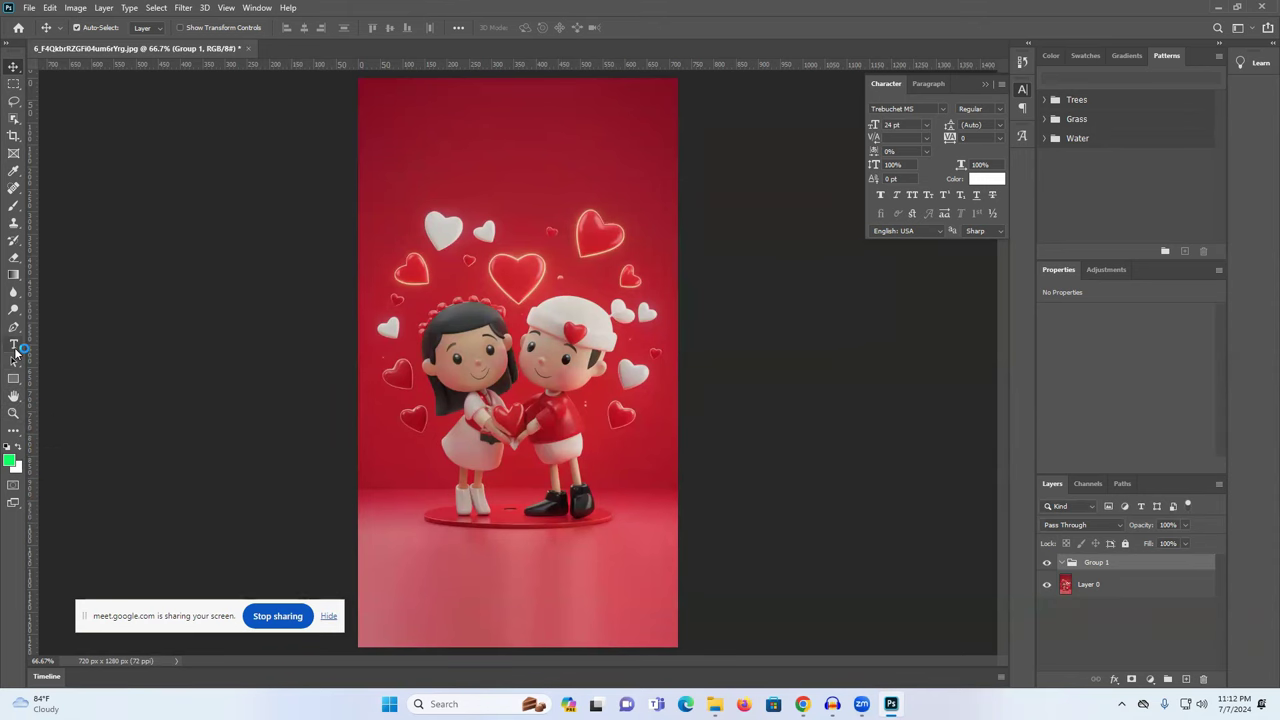
Select the words 'Valentine's Day' in the Ideogram prompt in the browser.
mouse_move(804, 702)
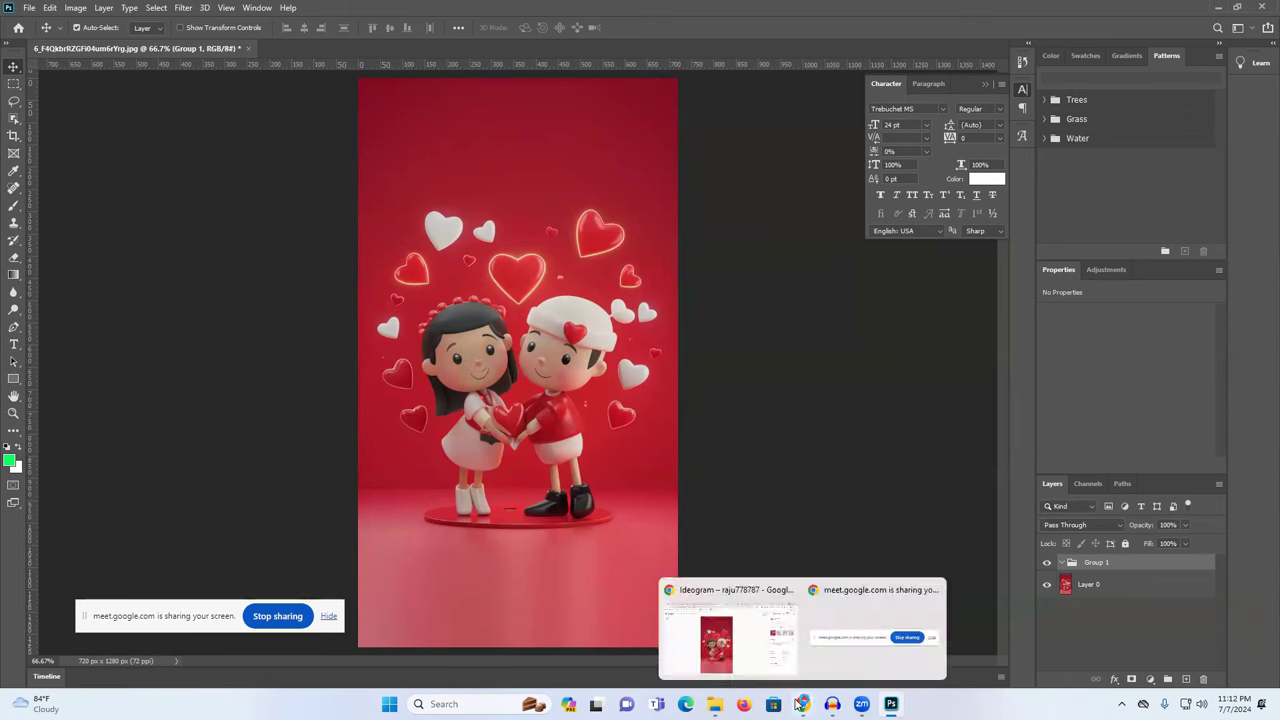
left_click(758, 655)
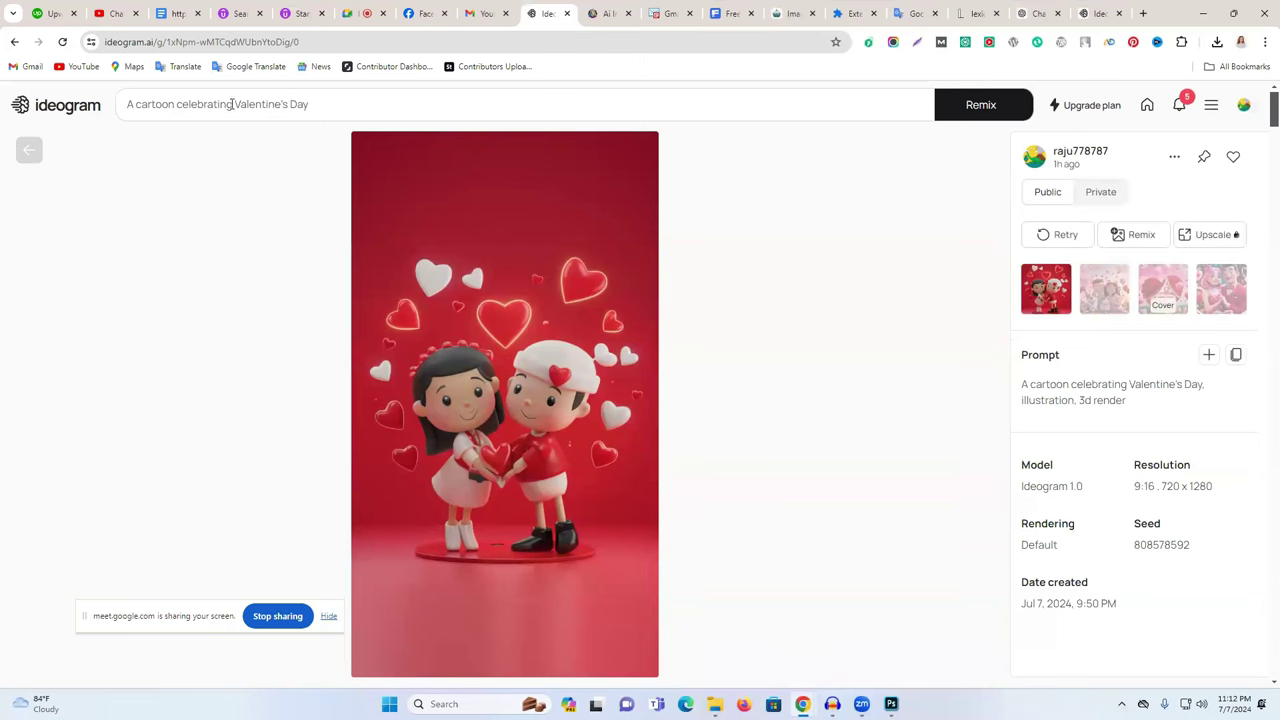
left_click_drag(235, 104, 316, 109)
key("ctrl+c")
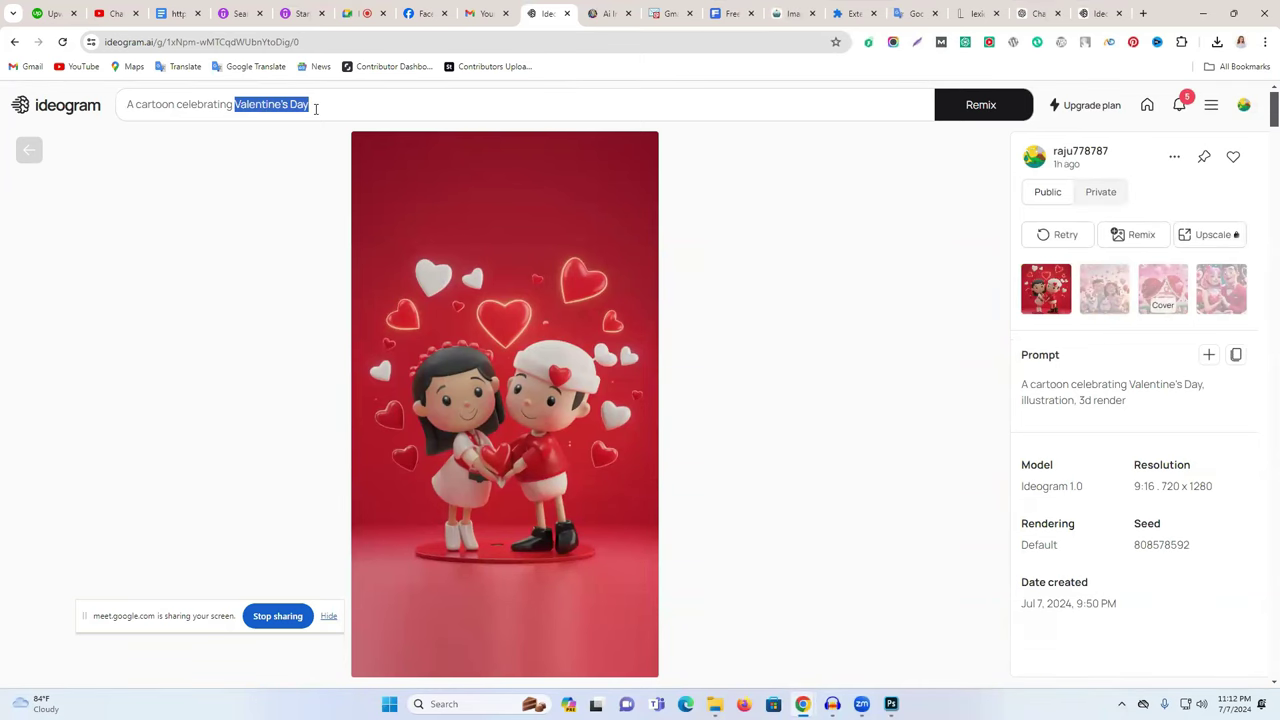
left_click(891, 704)
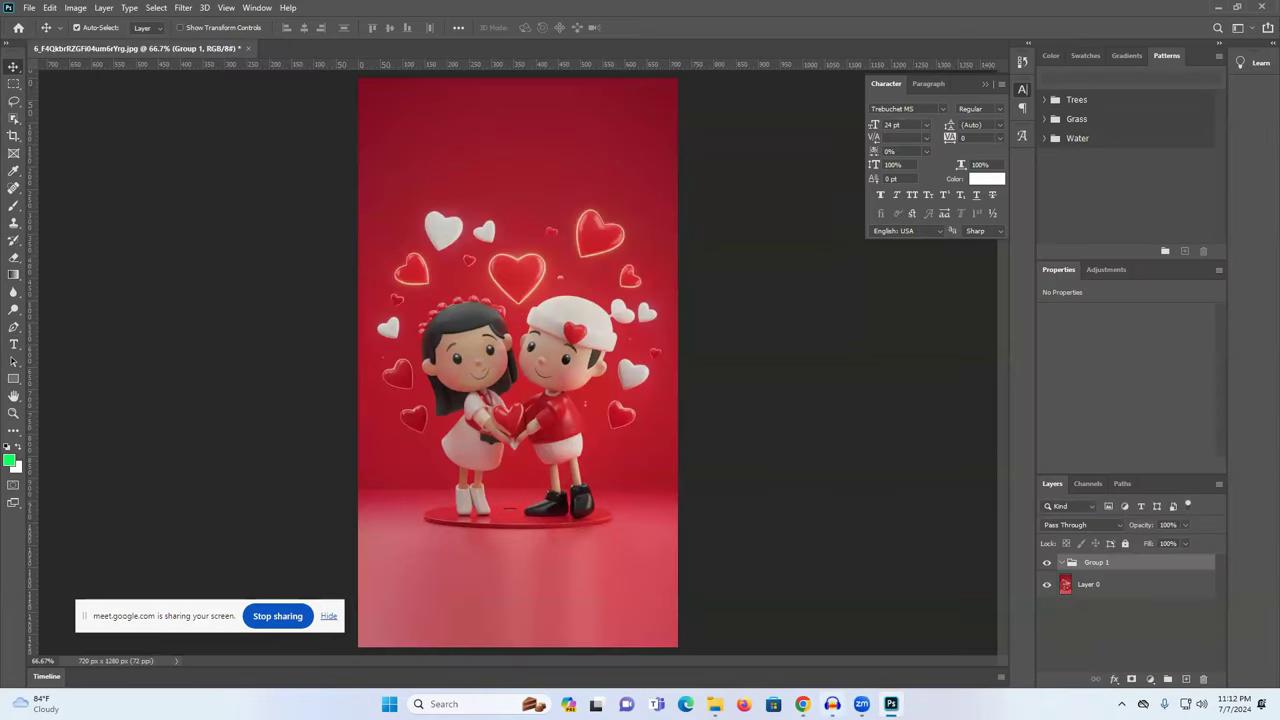
mouse_move(802, 704)
left_click(749, 661)
In Google Translate, enter 'Happy Valentine's Day' and copy the English translation.
left_click(912, 13)
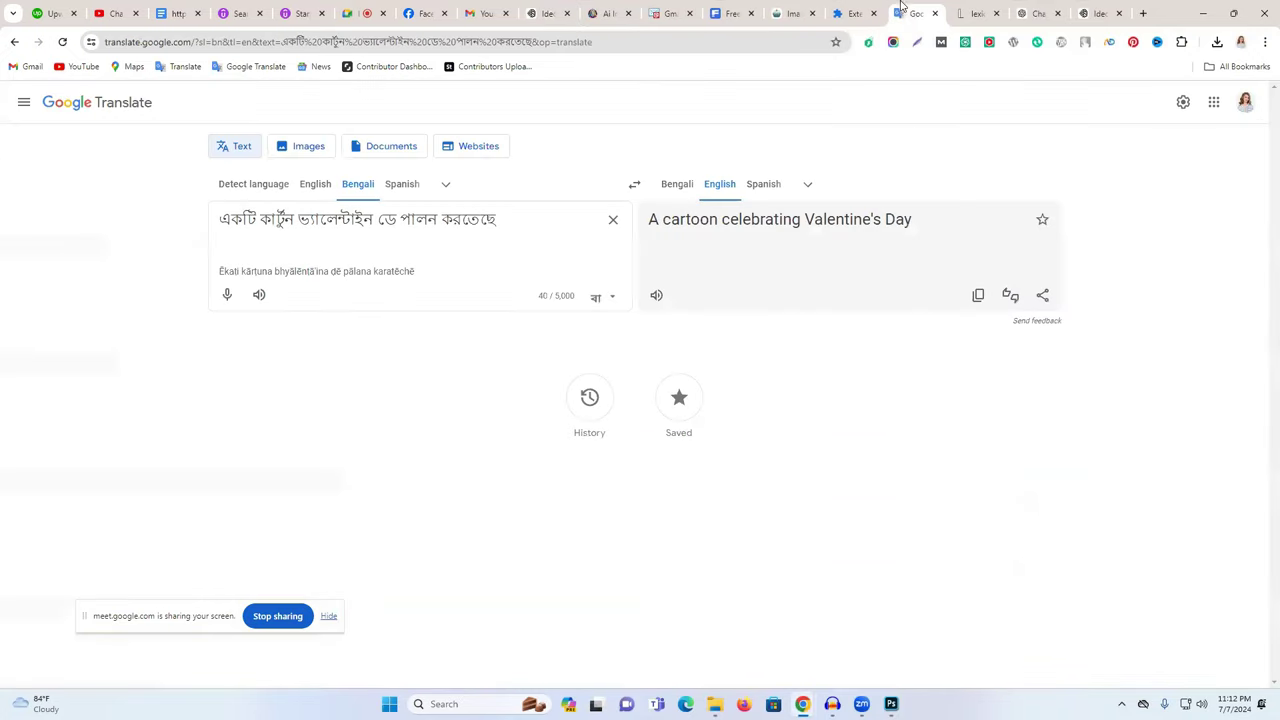
left_click(617, 221)
key("ctrl+v")
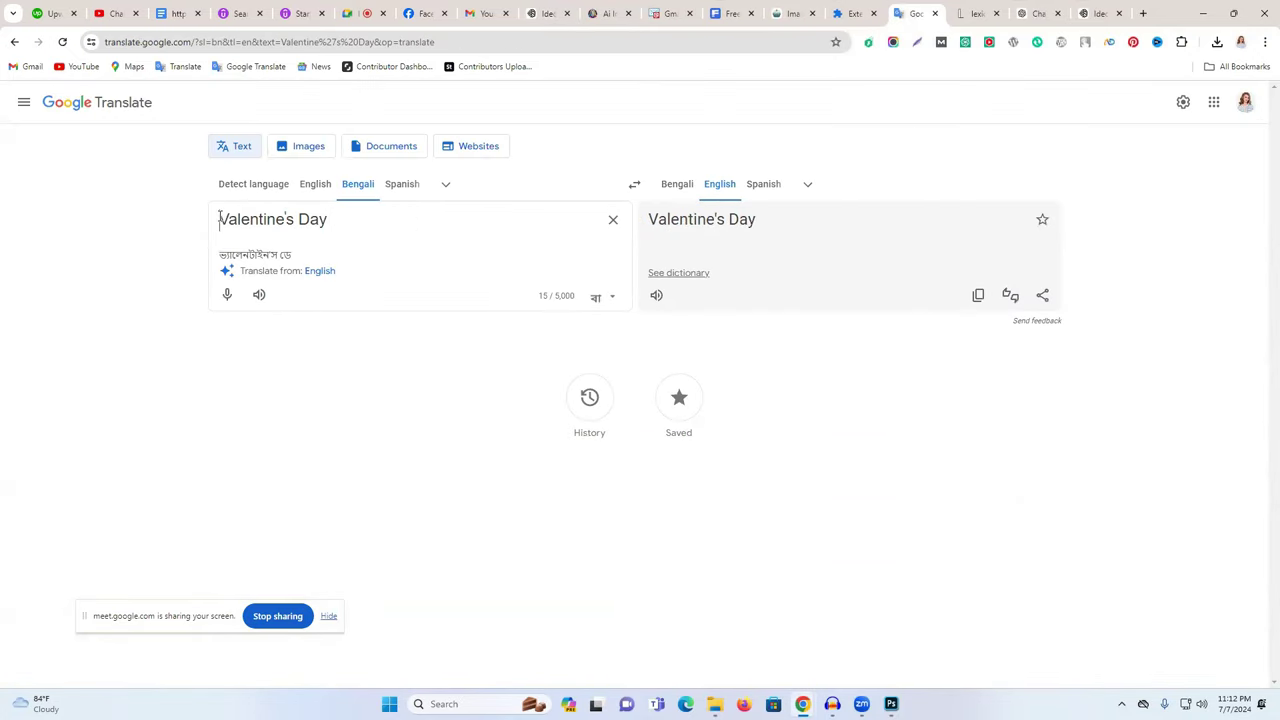
type("Happ")
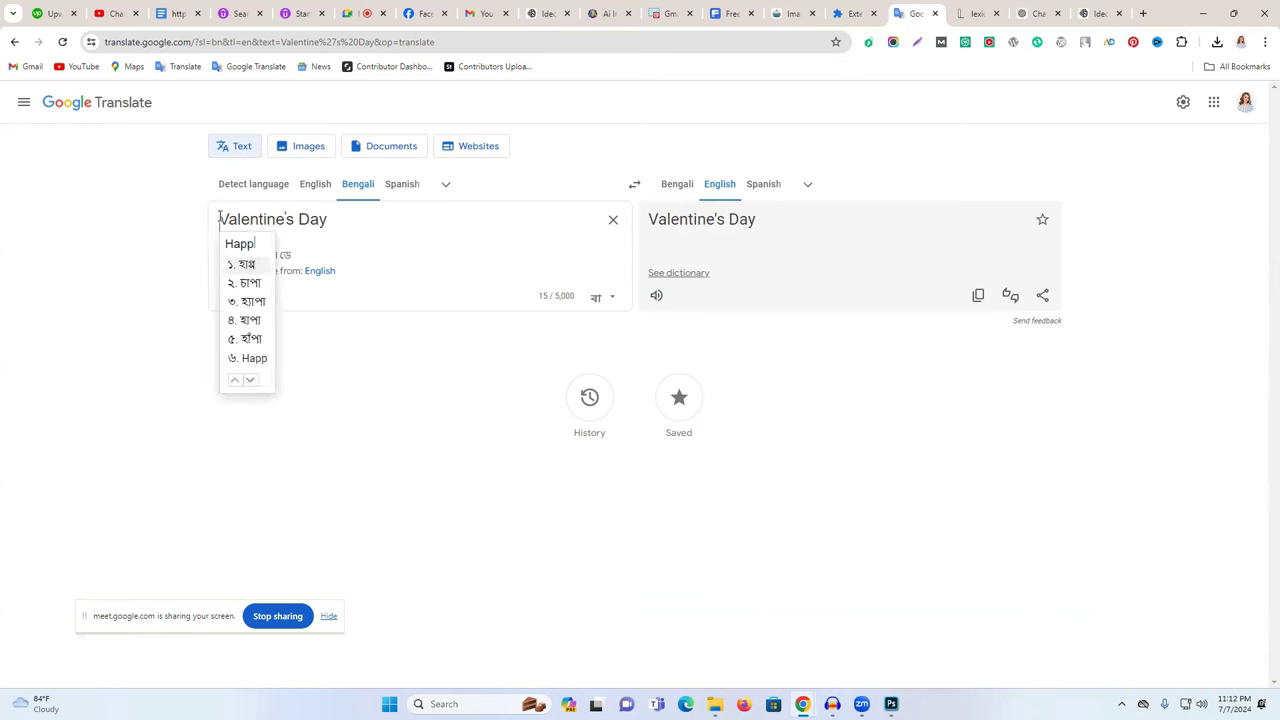
type("y Valentine's Day")
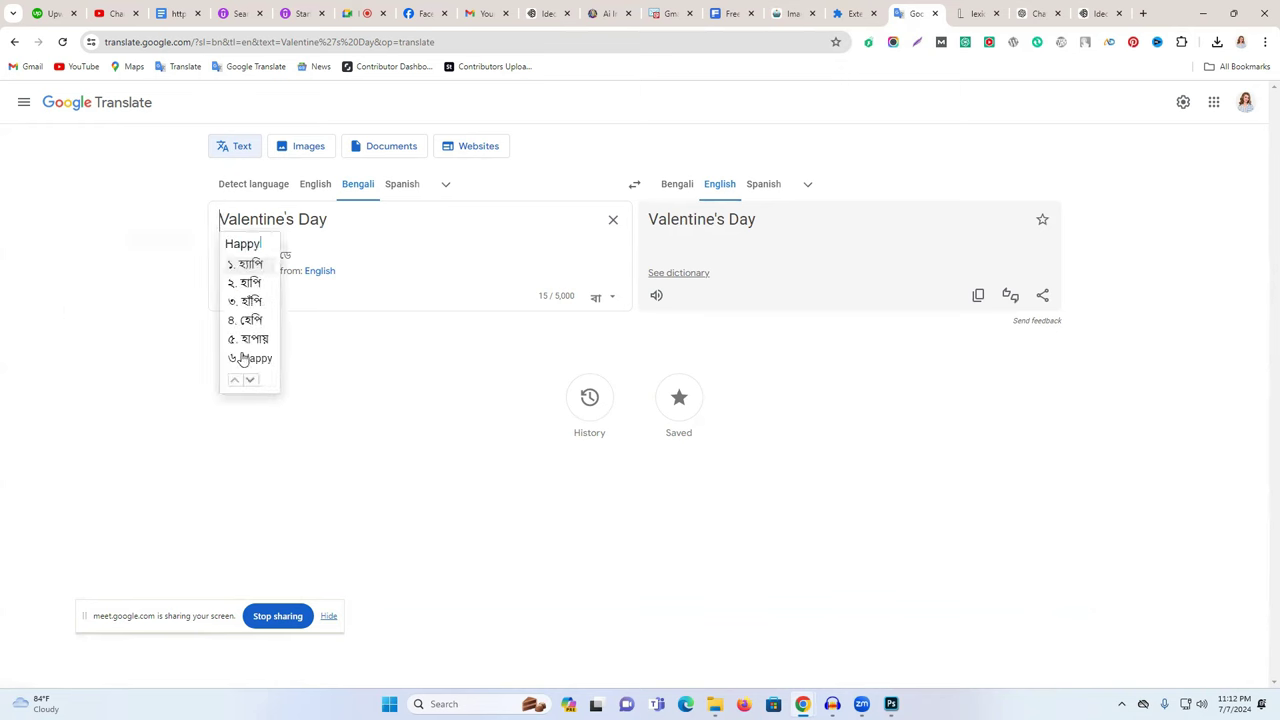
left_click(241, 358)
triple_click(326, 223)
left_click(975, 295)
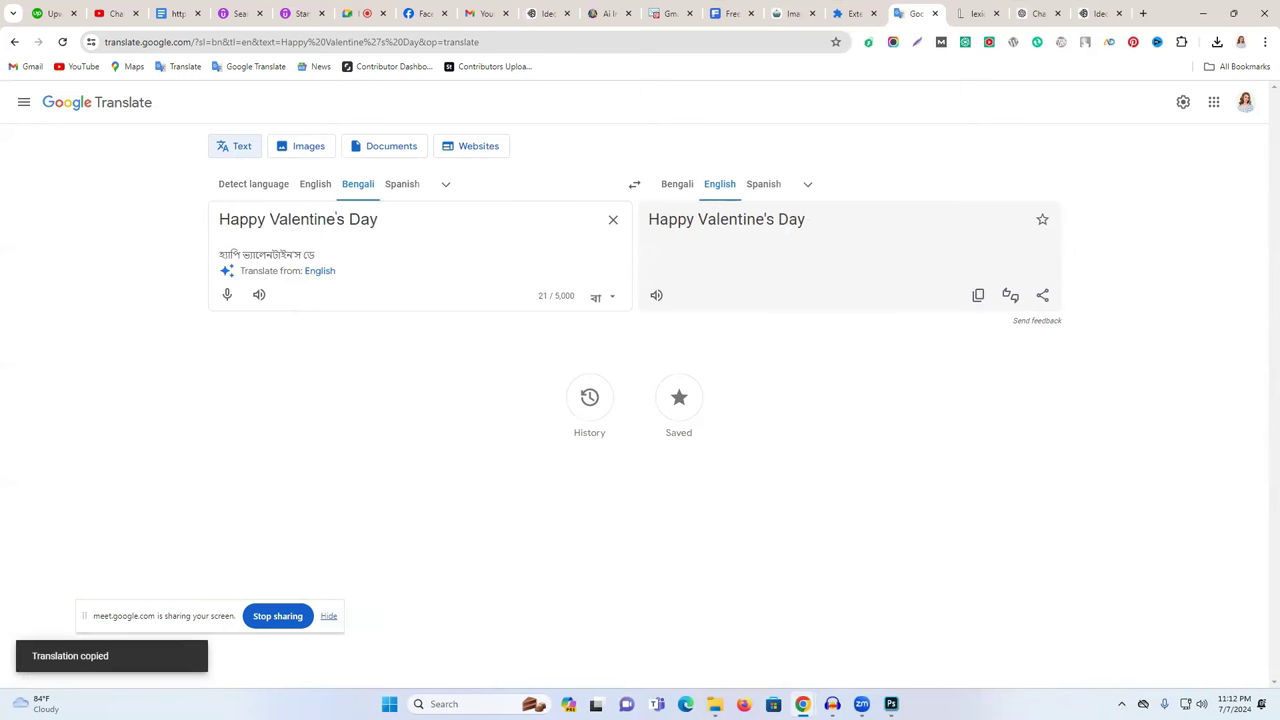
left_click(891, 704)
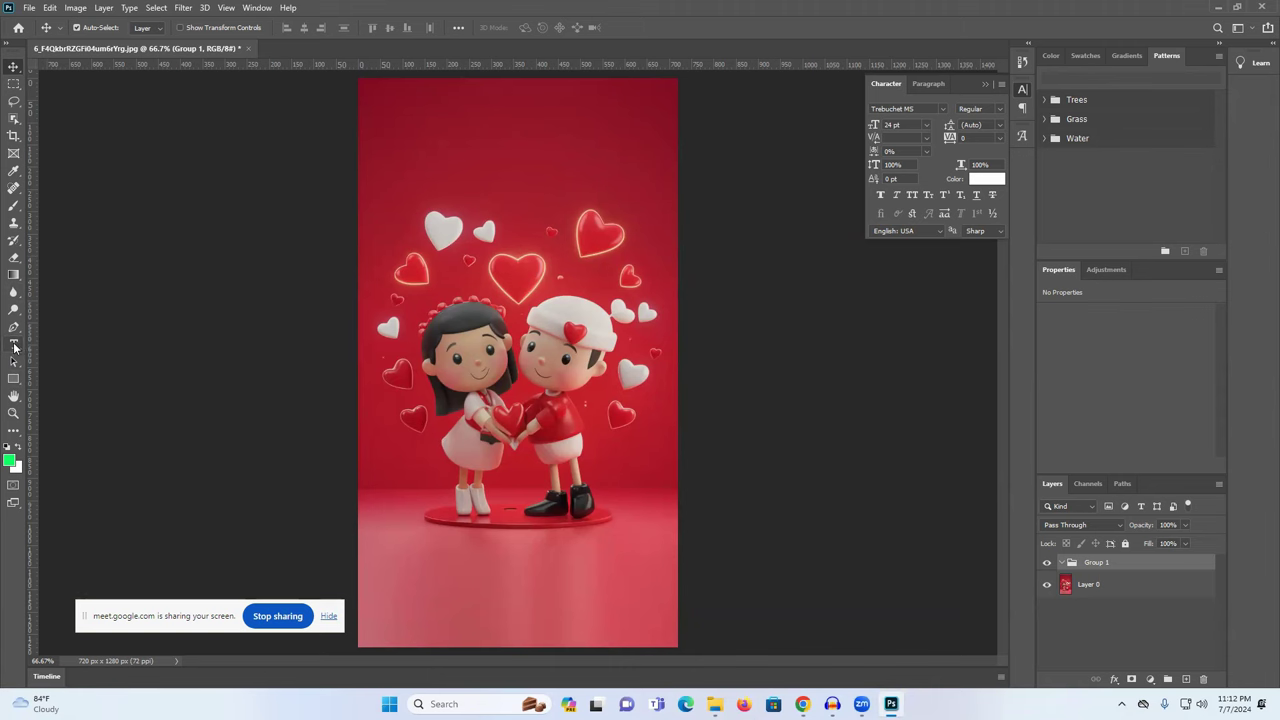
Paste 'Happy Valentine's Day' as a text line below the couple and select it.
left_click(13, 346)
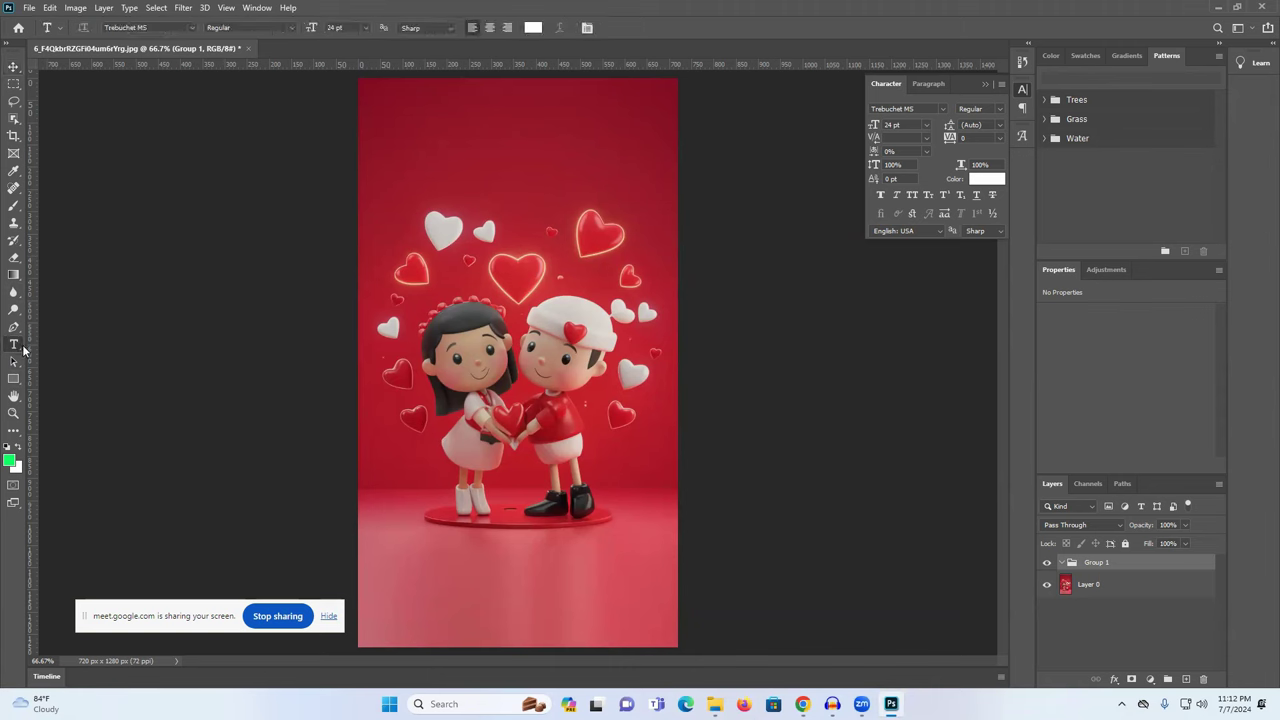
left_click(444, 562)
key("ctrl+v")
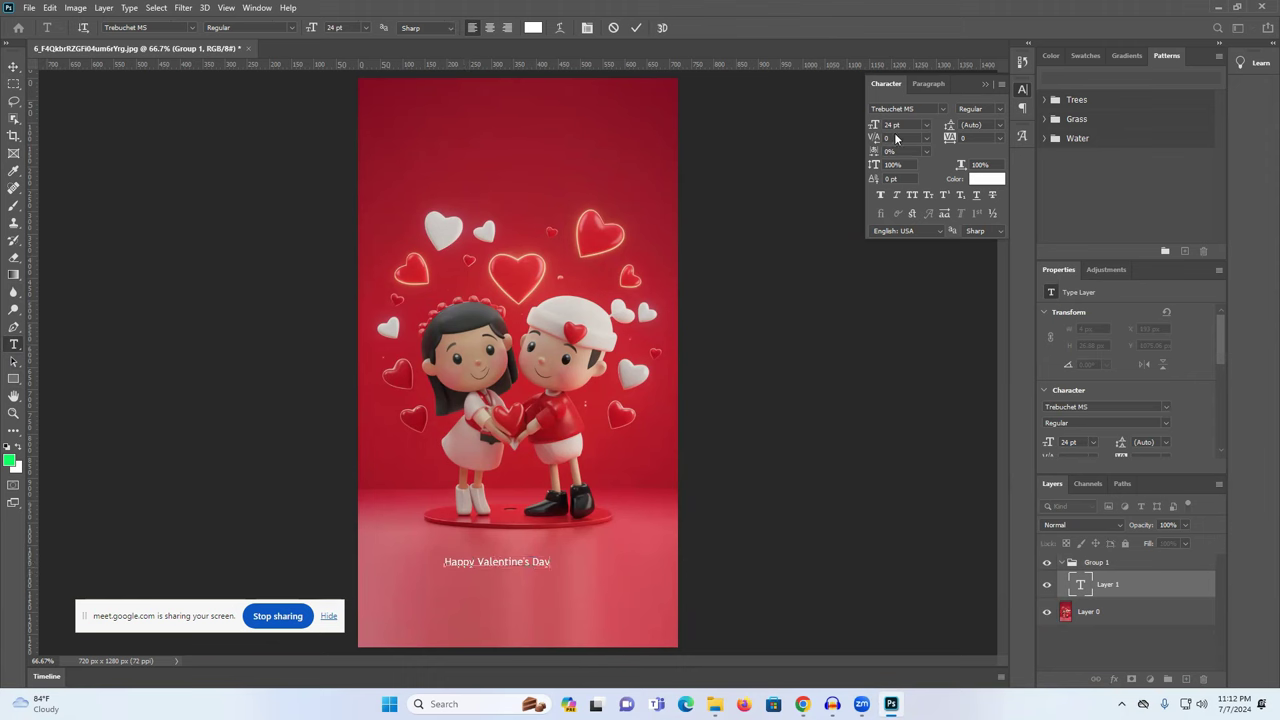
triple_click(518, 562)
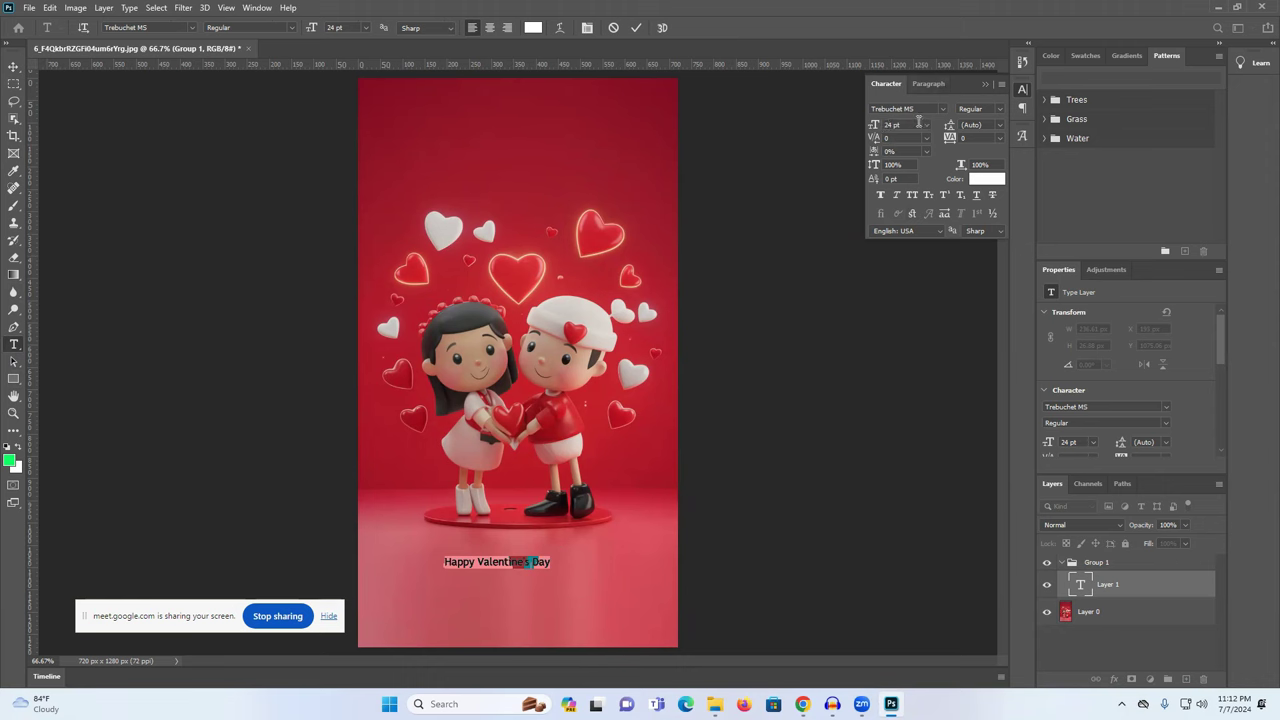
Set the text to 48 pt and centre it near the bottom of the image.
left_click(985, 85)
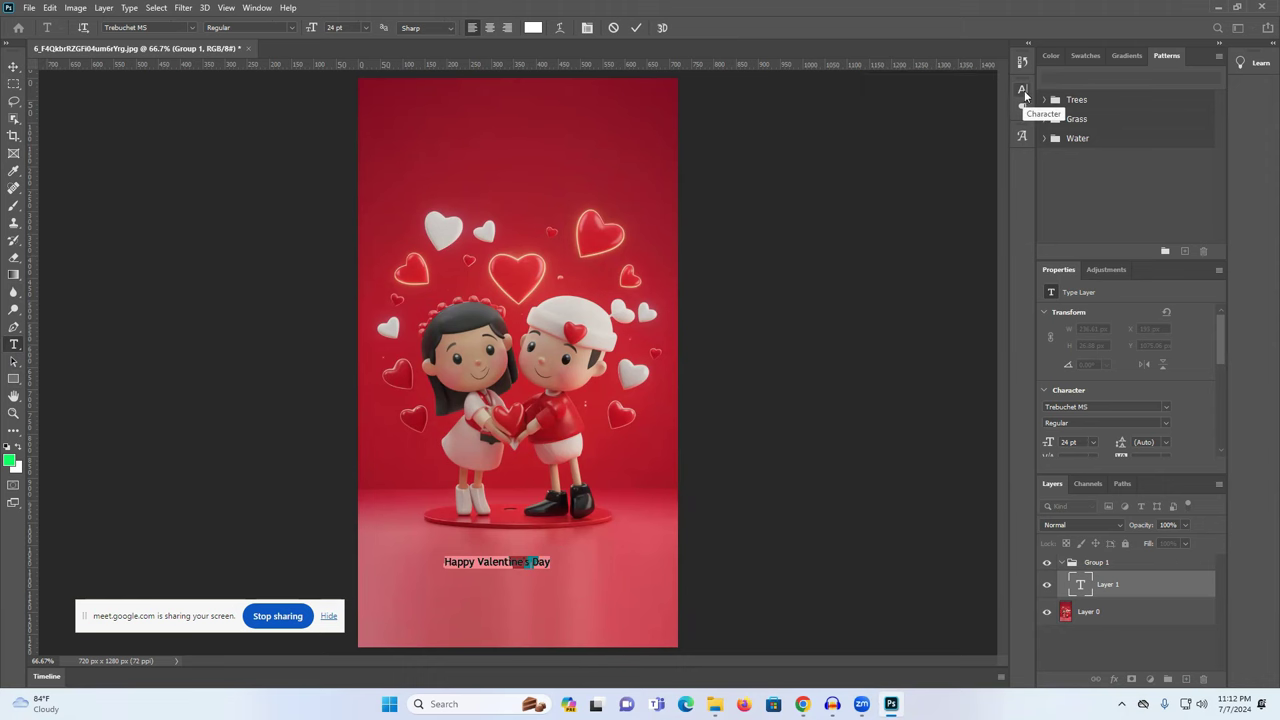
left_click(1024, 90)
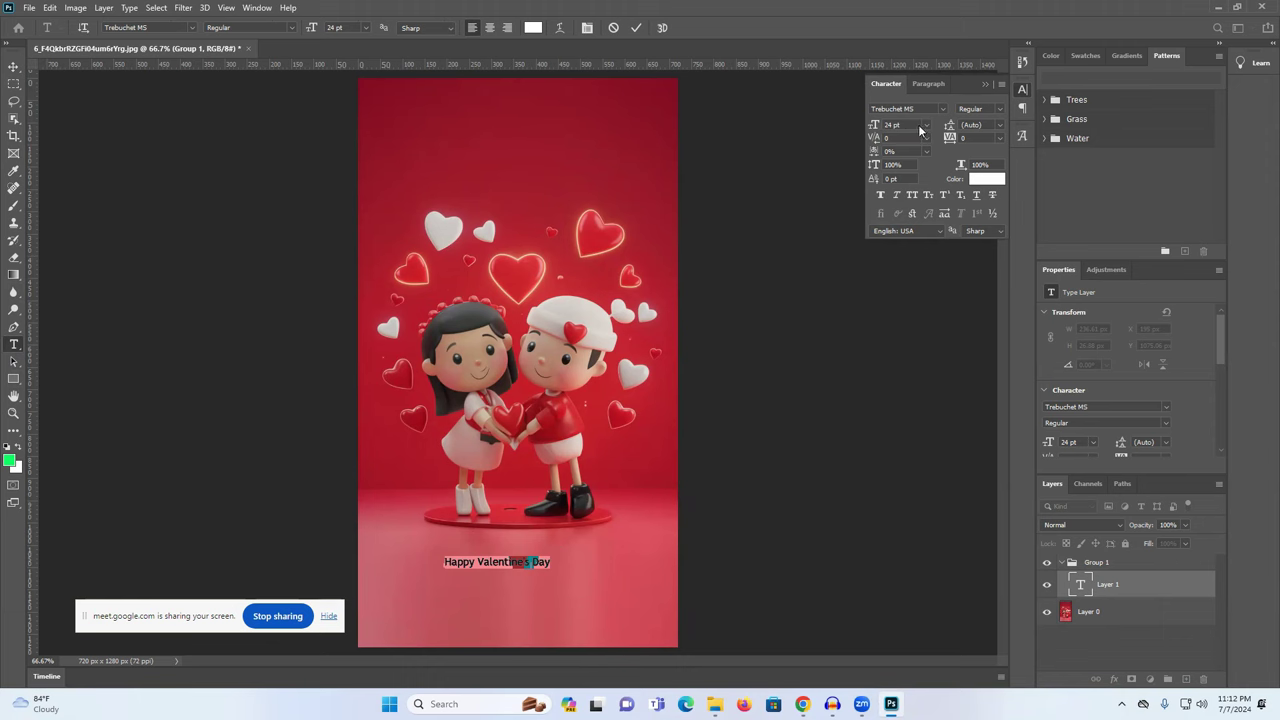
left_click(926, 125)
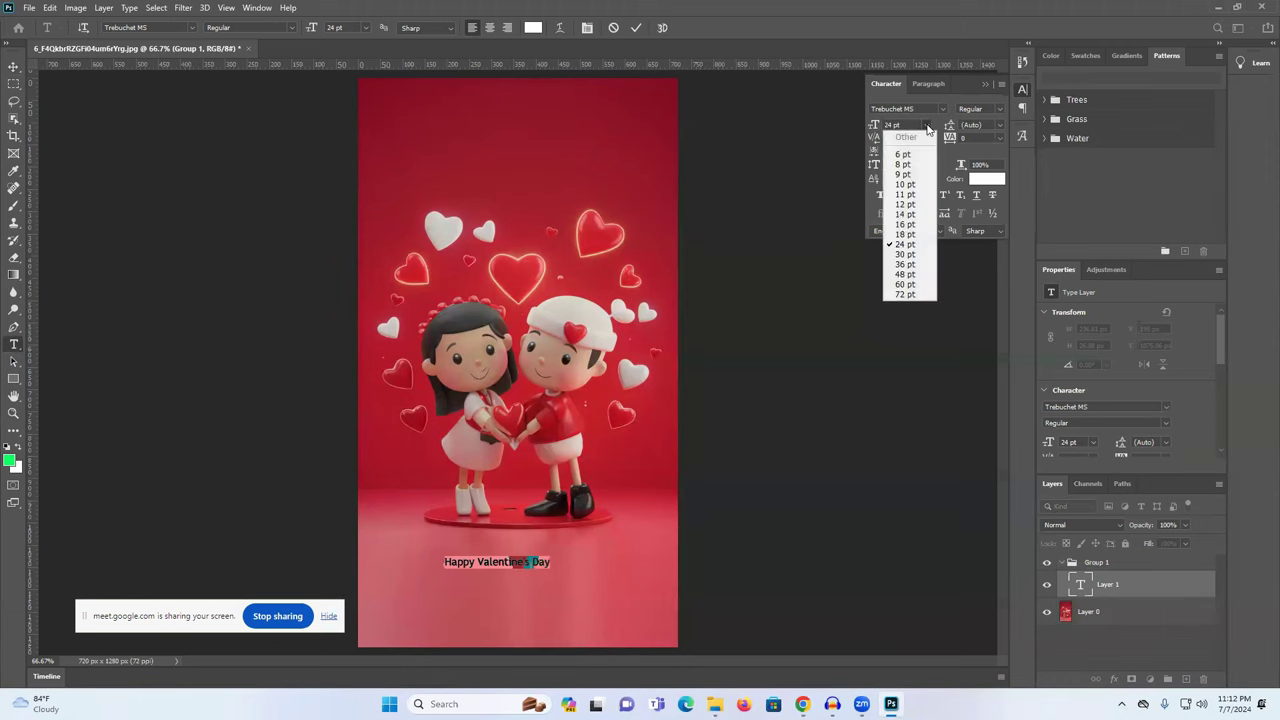
left_click(904, 275)
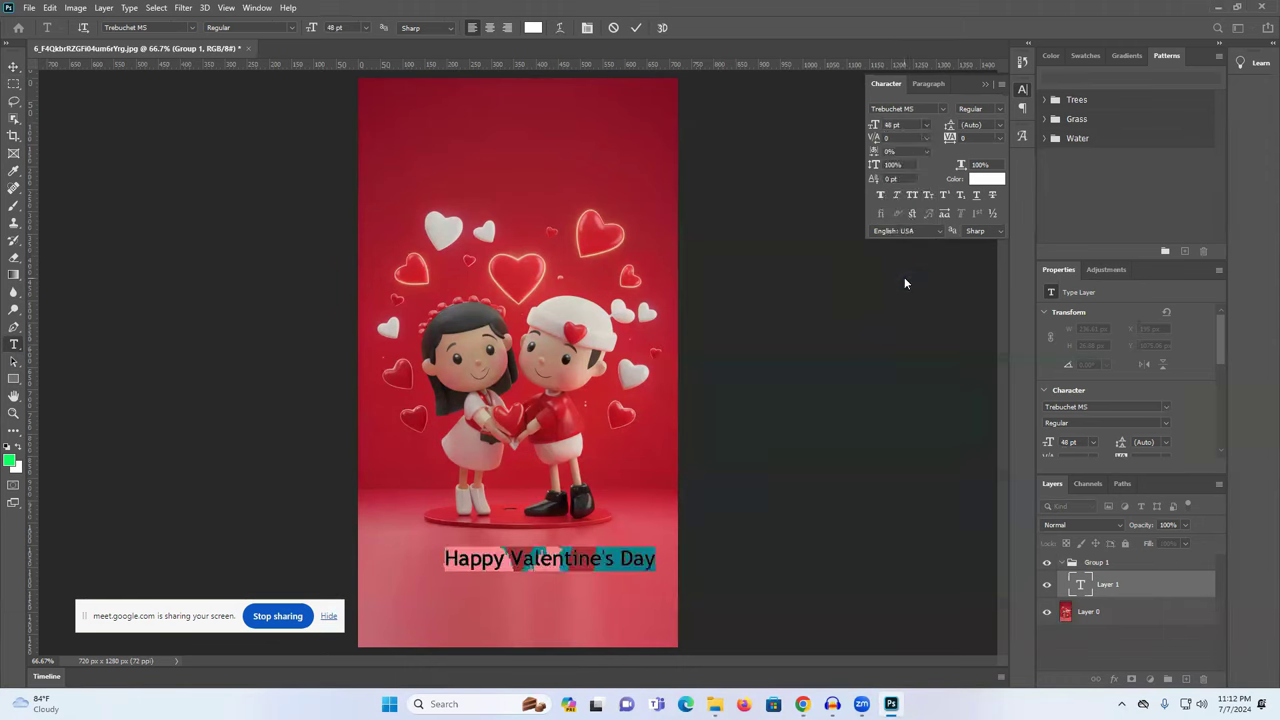
left_click(13, 68)
left_click_drag(603, 563, 568, 586)
Resample the image to 300 ppi, making it 3000×5333 px, and view the whole image.
left_click(643, 525)
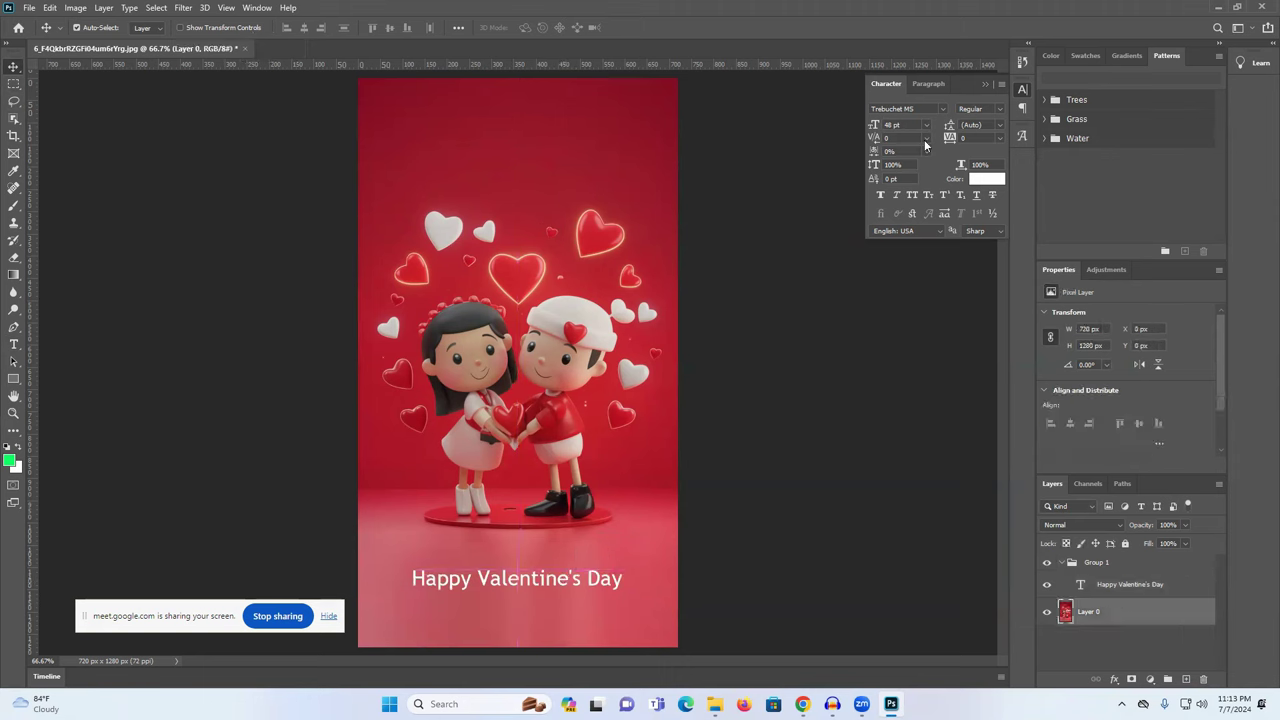
left_click(982, 86)
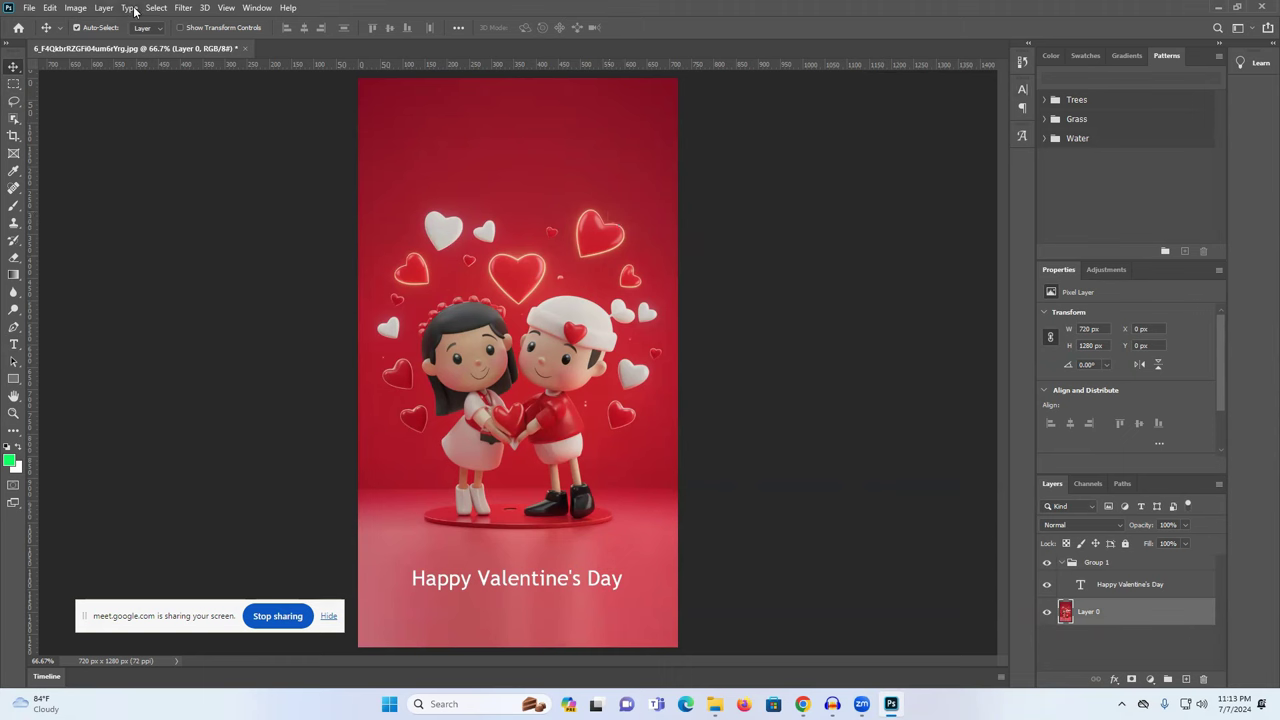
left_click(76, 8)
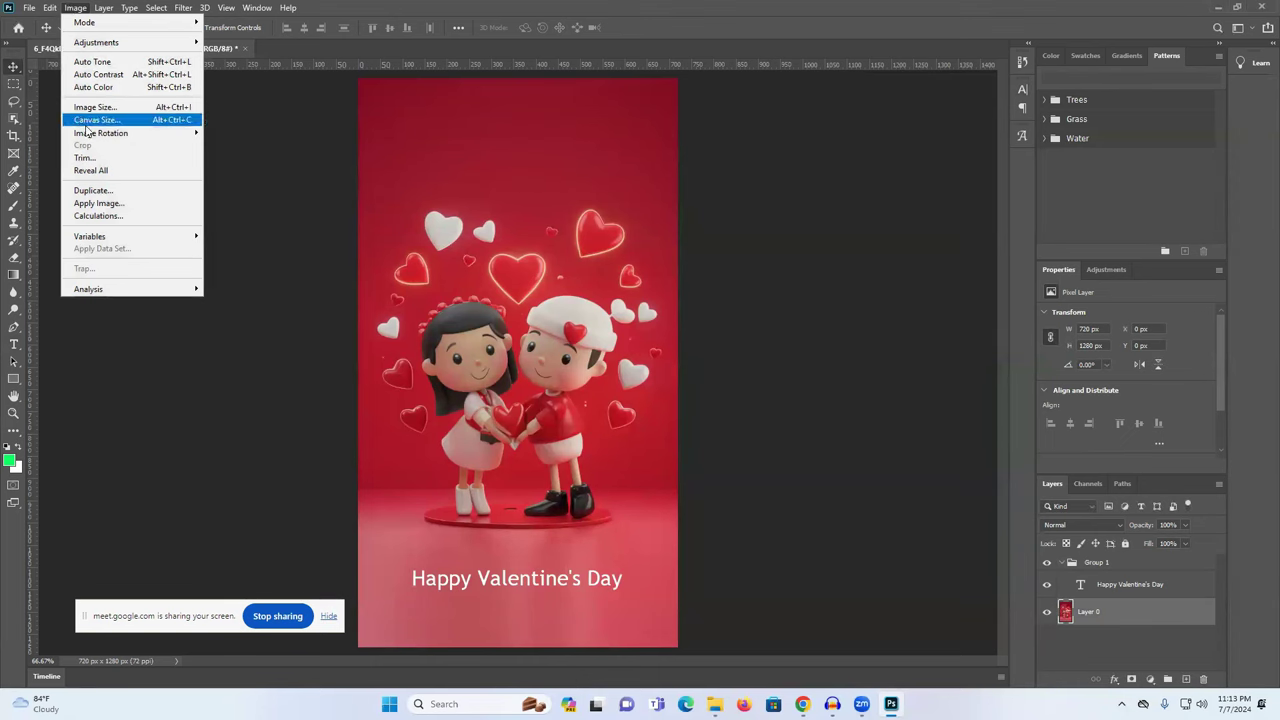
left_click(134, 110)
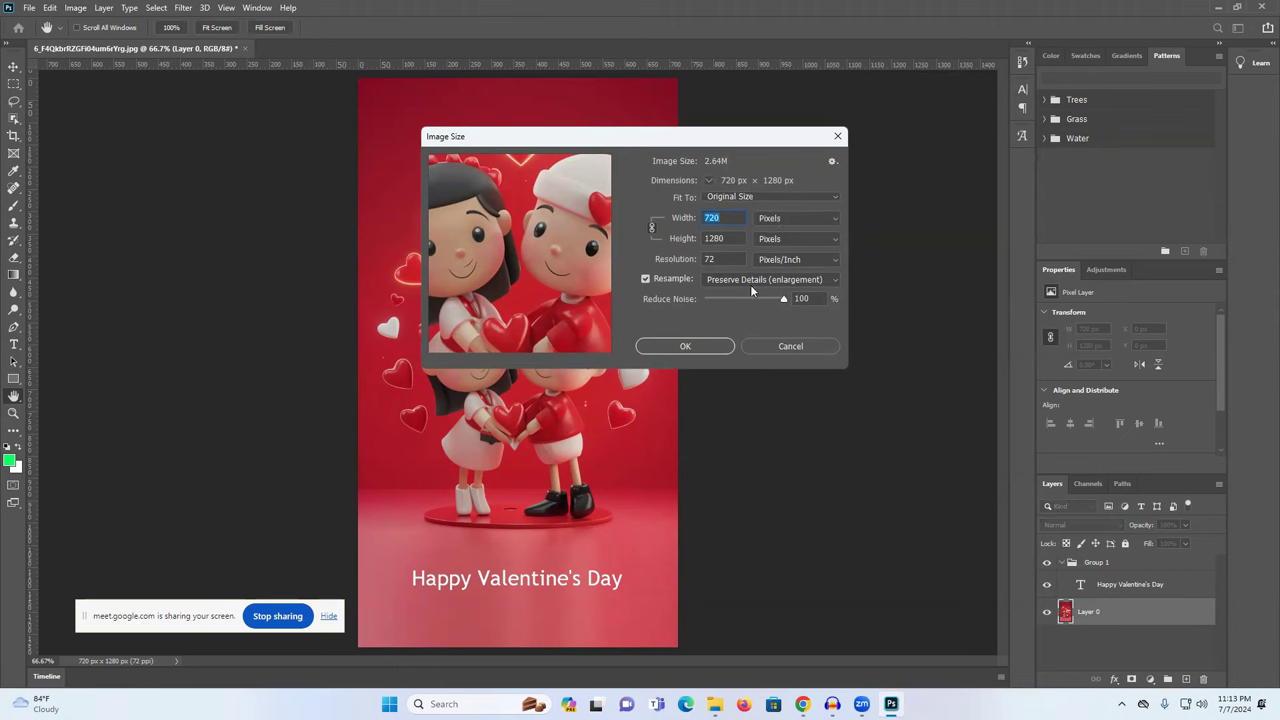
left_click(729, 259)
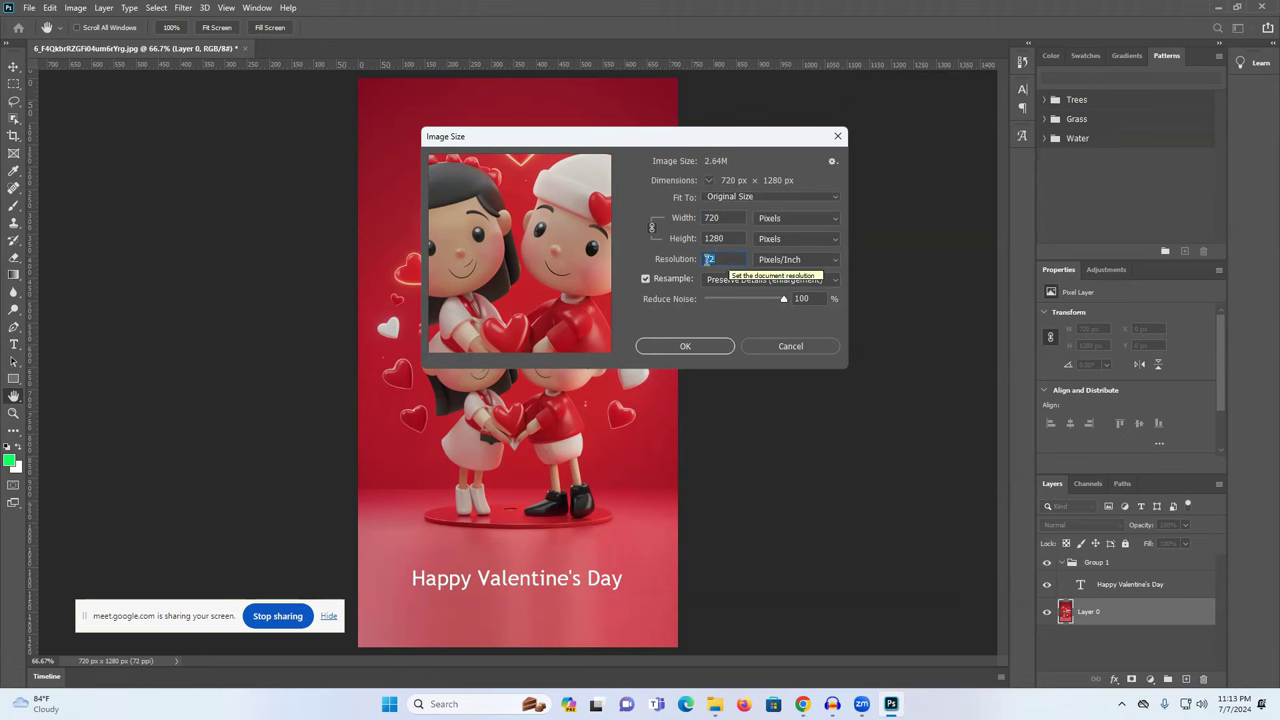
type("3")
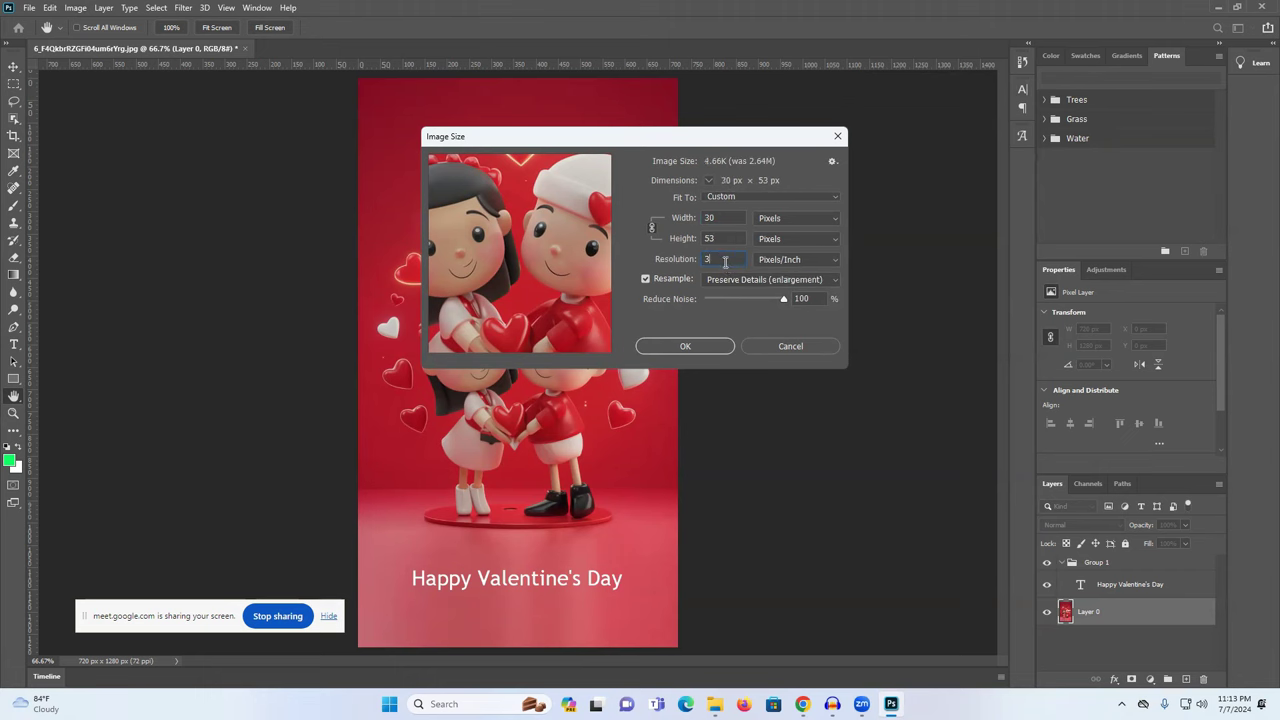
type("00")
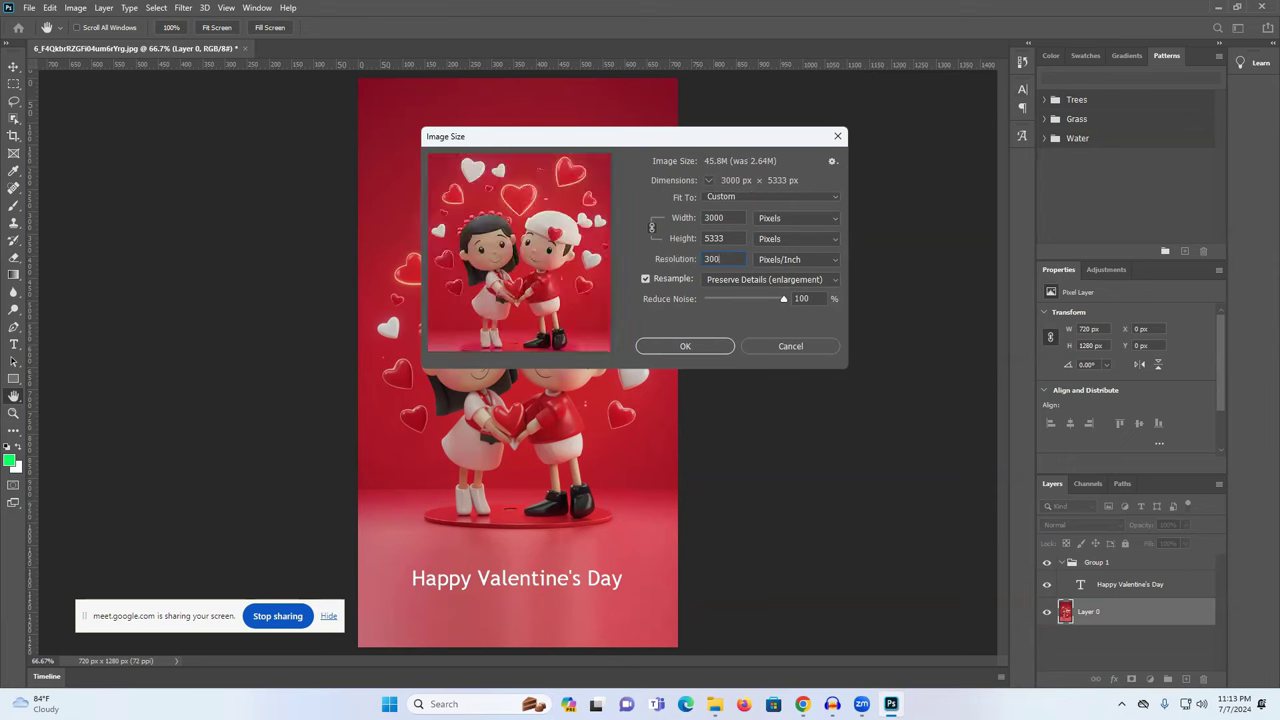
left_click(684, 346)
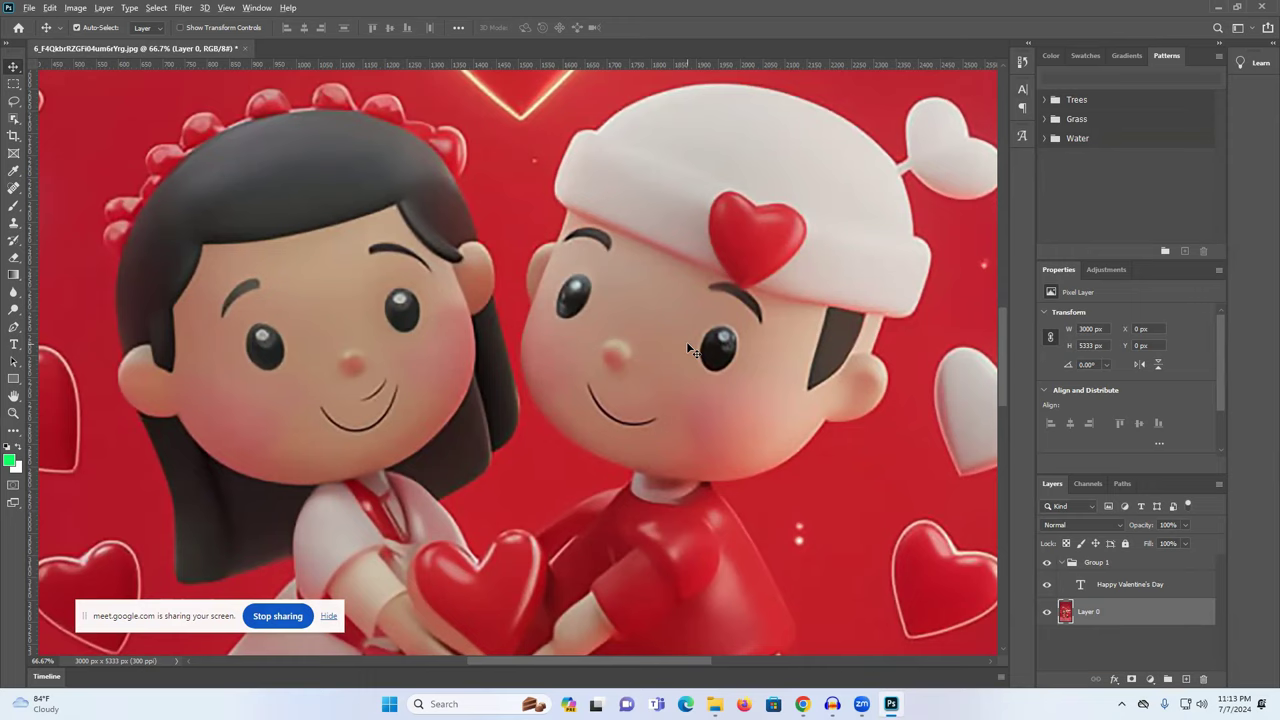
scroll(686, 341, "down", 4)
scroll(689, 345, "down", 5)
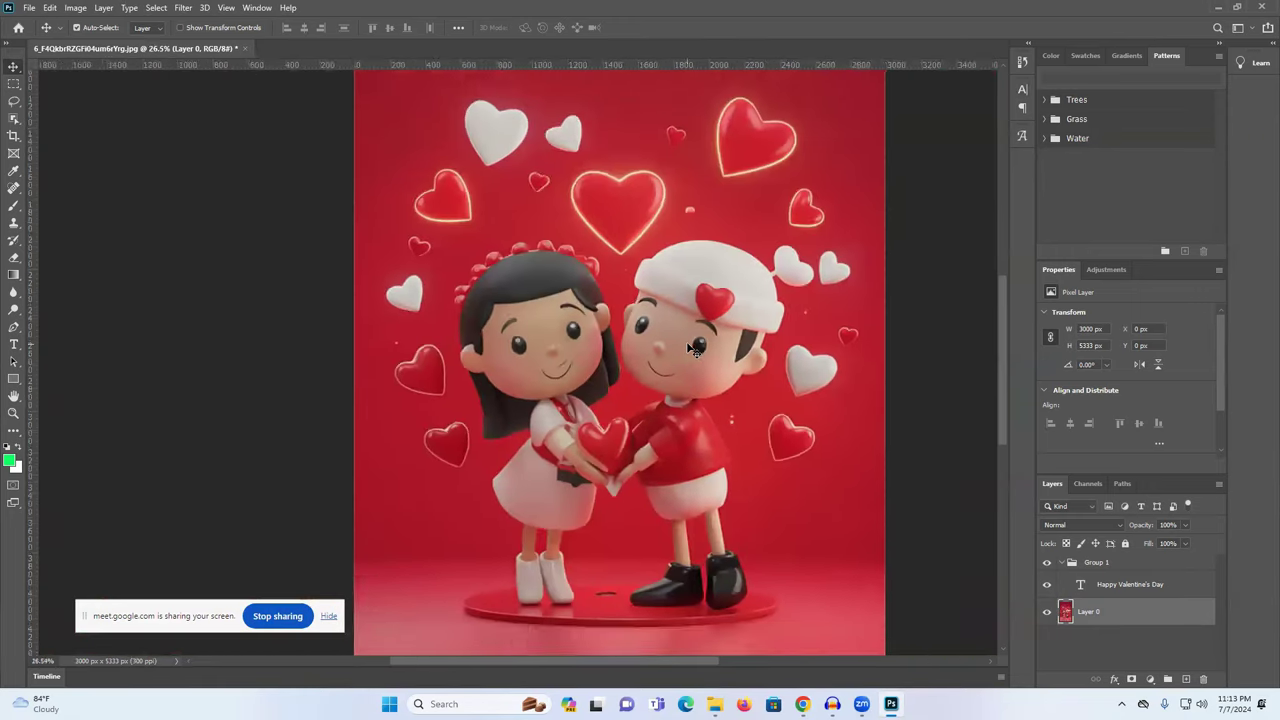
scroll(688, 348, "up", 1)
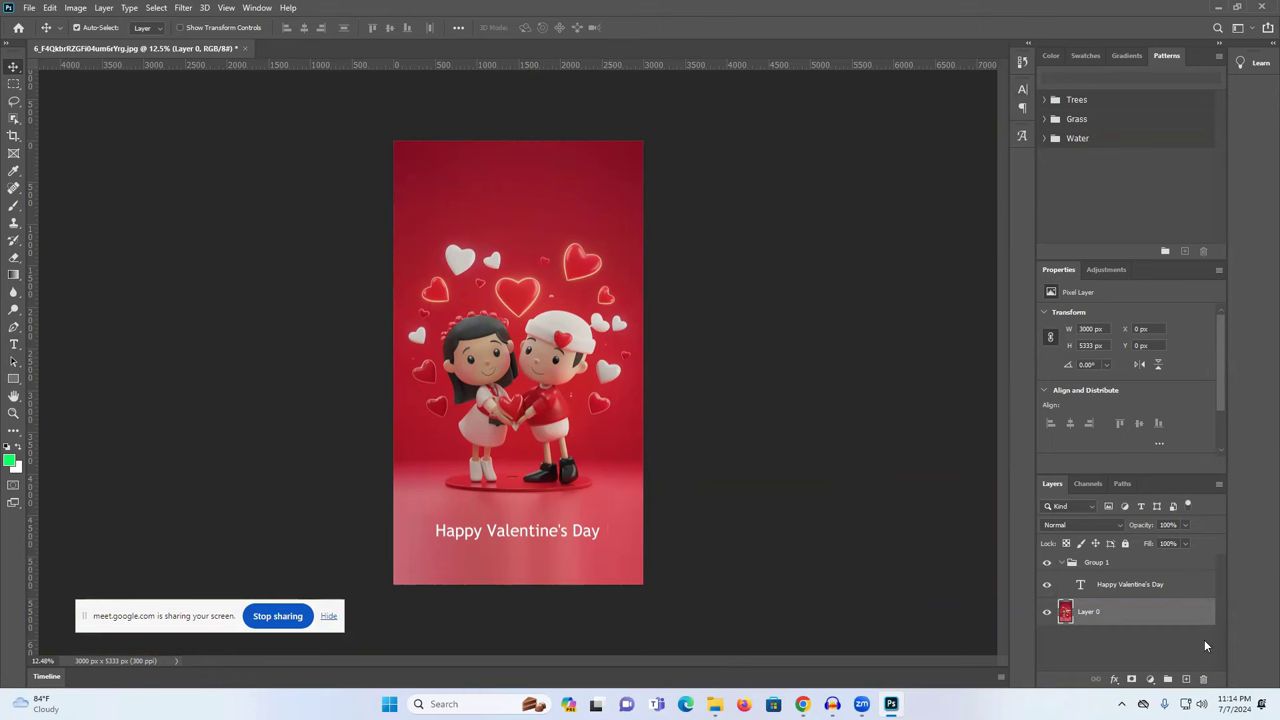
Add an Exposure adjustment layer set to exposure +0.72, offset -0.0167 and gamma 0.82.
left_click(1150, 680)
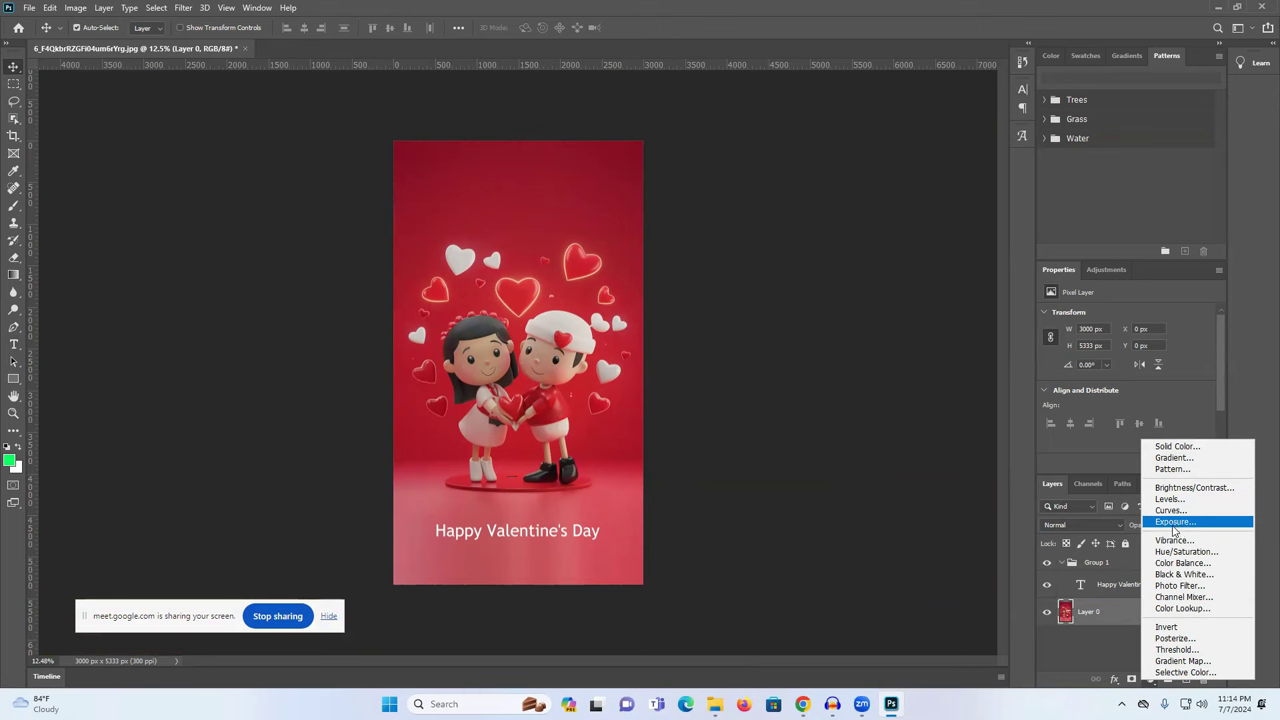
left_click(1176, 522)
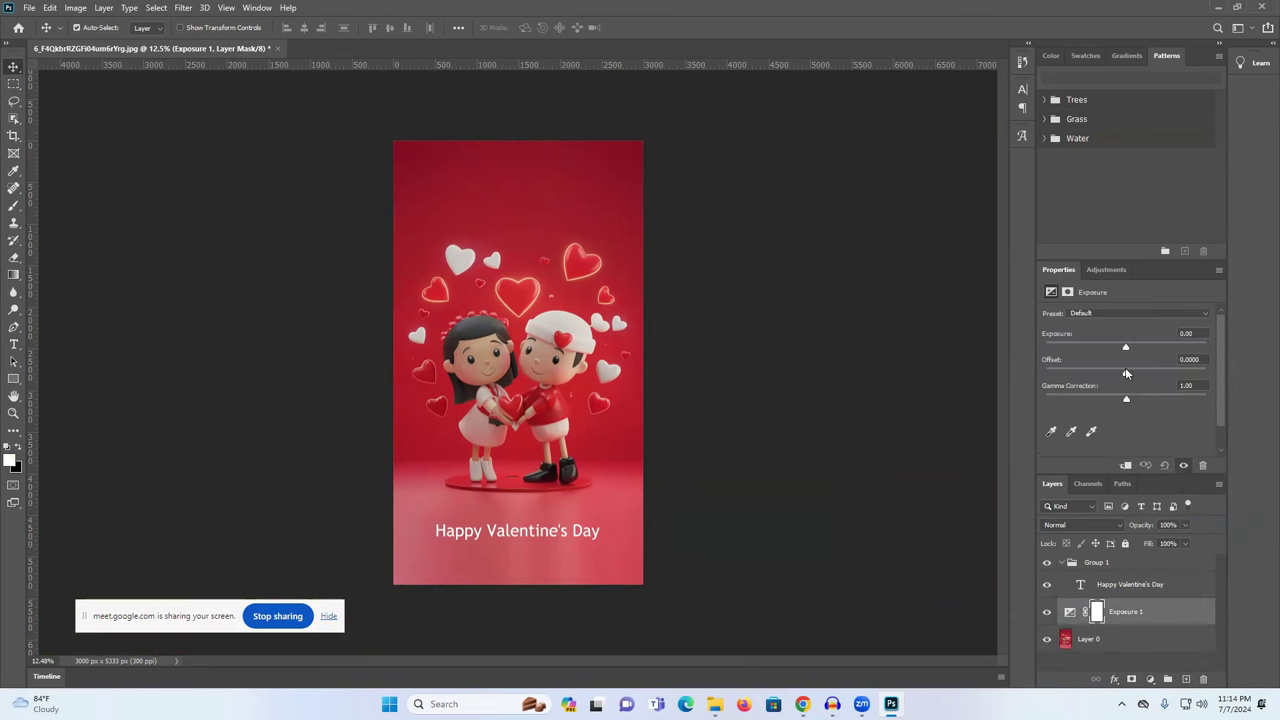
left_click_drag(1126, 376, 1136, 349)
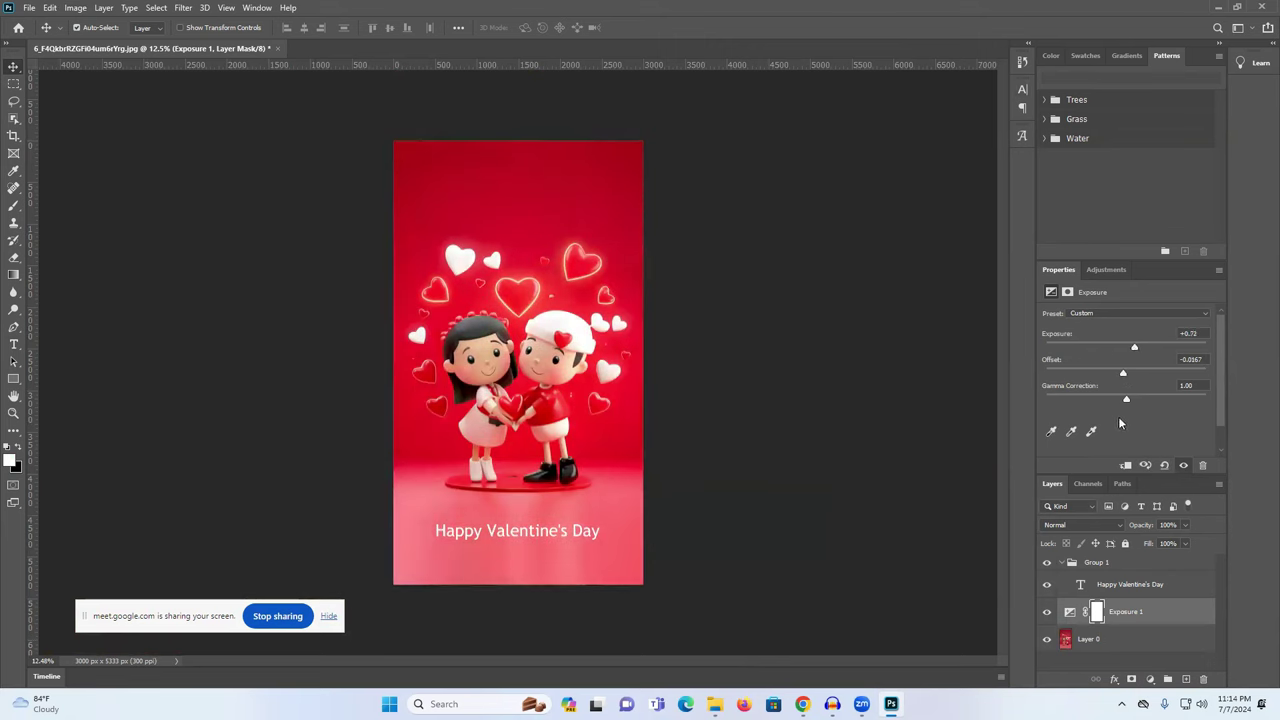
left_click_drag(1130, 401, 1137, 401)
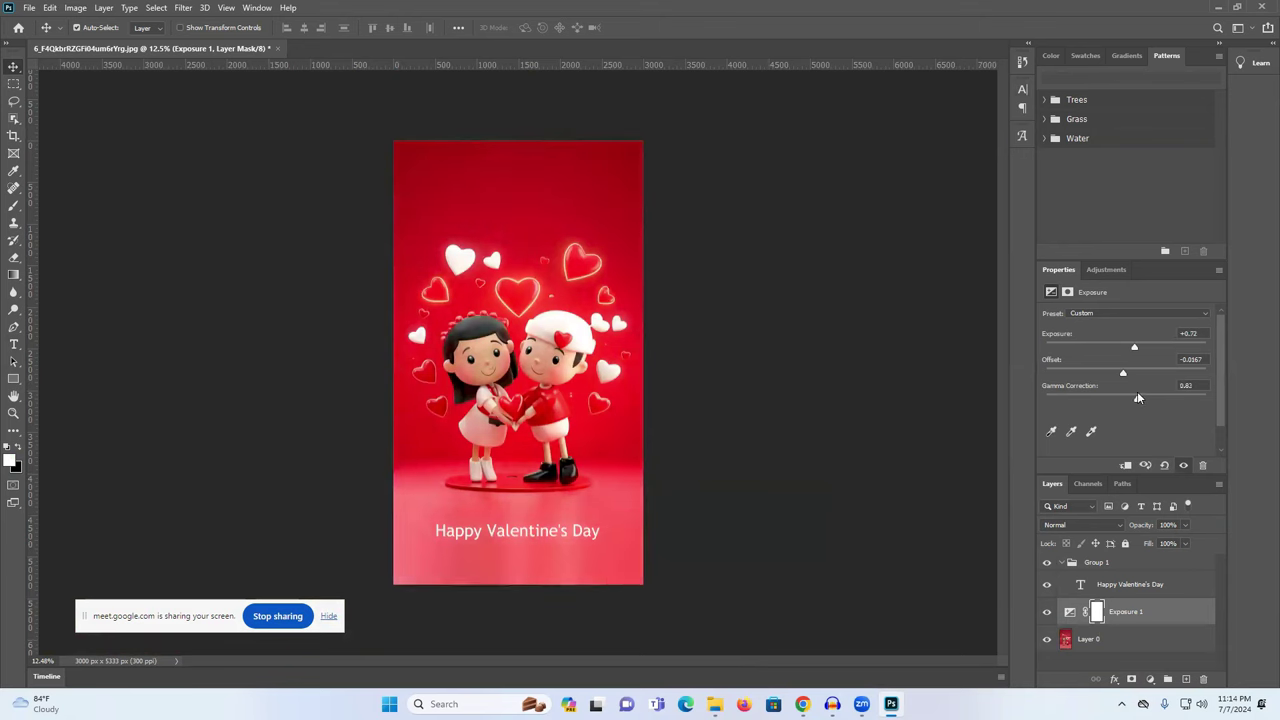
left_click(1150, 679)
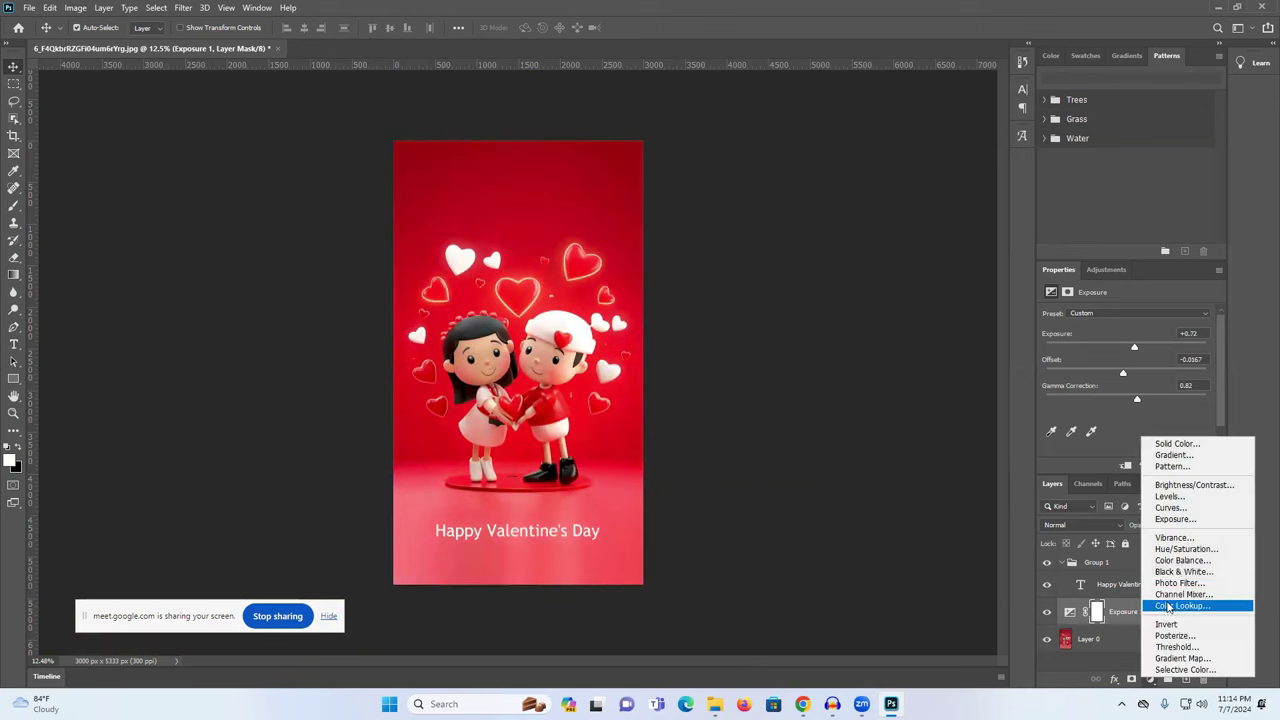
Stack a Hue/Saturation layer (hue +8, saturation +22) and a Color Balance layer with midtones +20, -9, -19.
left_click(1187, 550)
left_click_drag(1123, 393, 1129, 366)
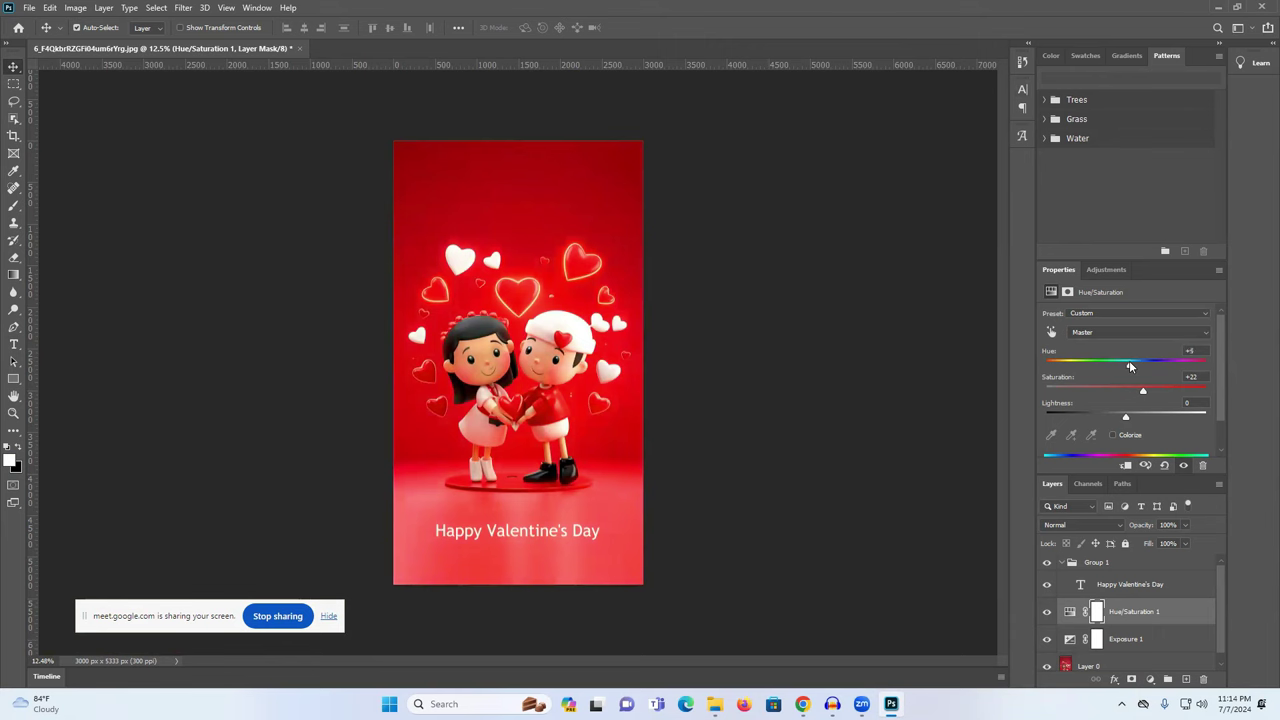
left_click(1149, 680)
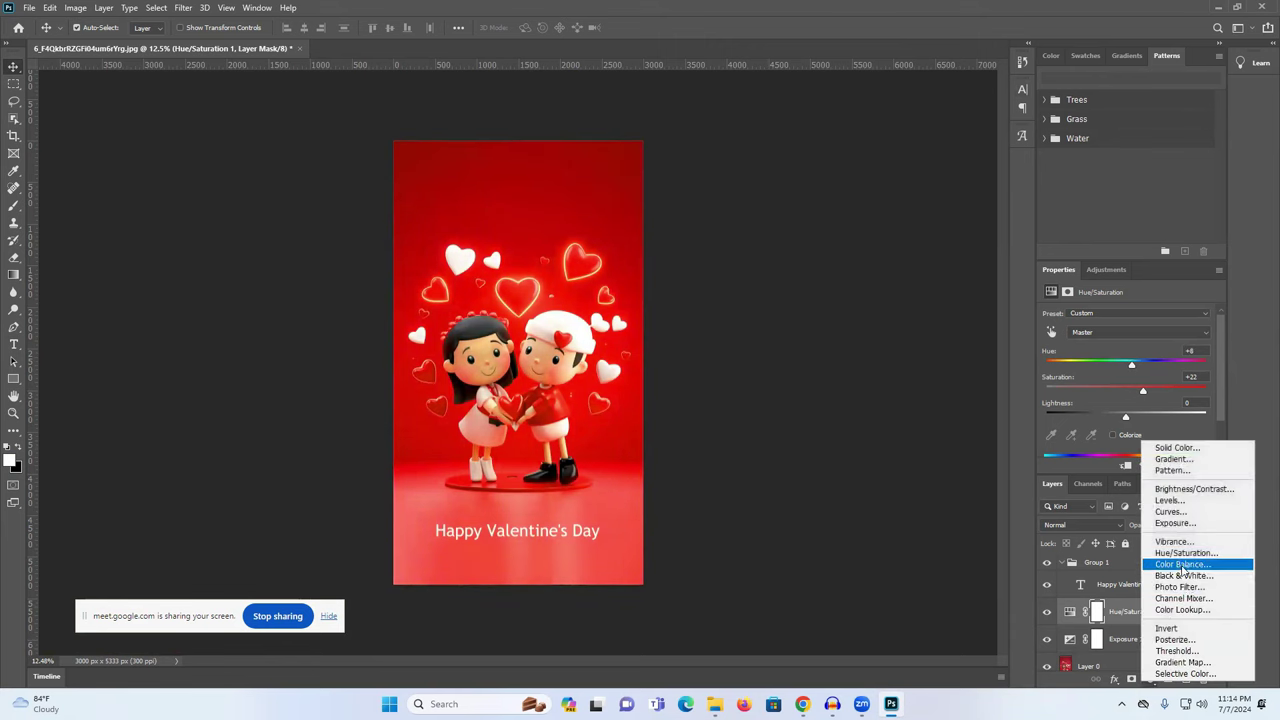
left_click(1183, 567)
mouse_move(1109, 371)
left_mouse_down()
mouse_move(1104, 347)
mouse_move(1121, 347)
mouse_move(1115, 388)
left_mouse_up()
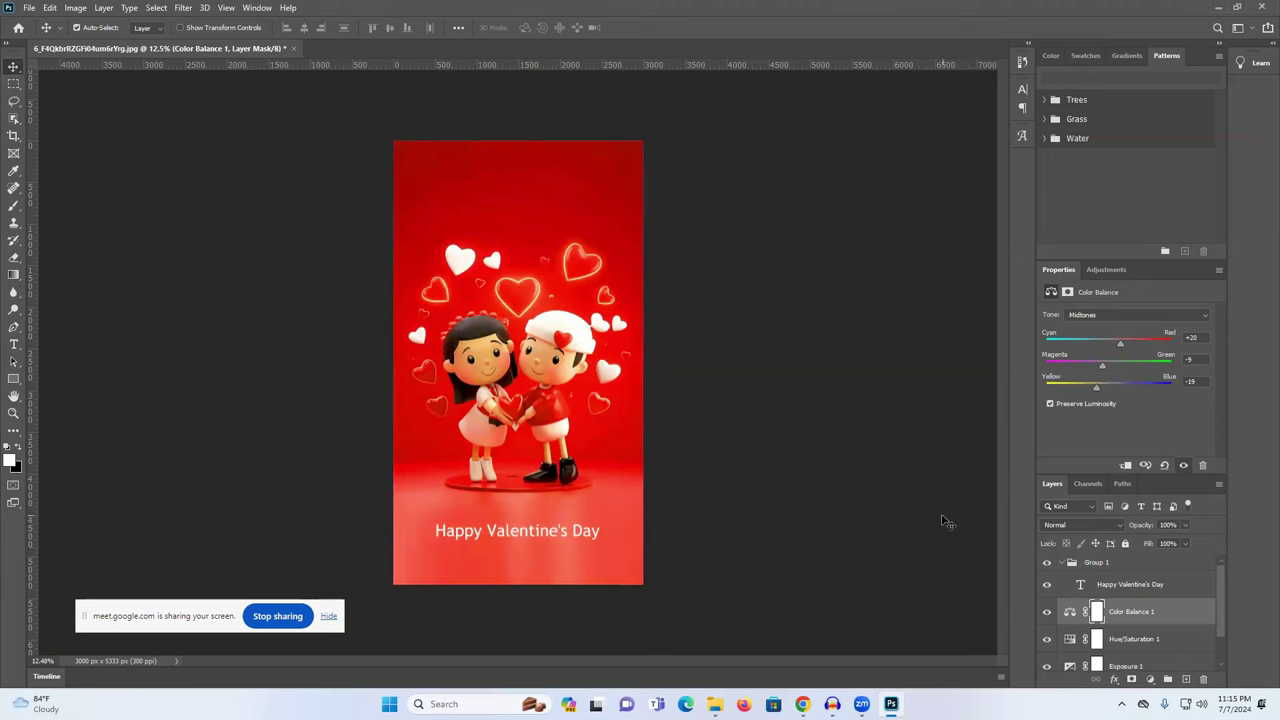
scroll(1198, 585, "down", 1)
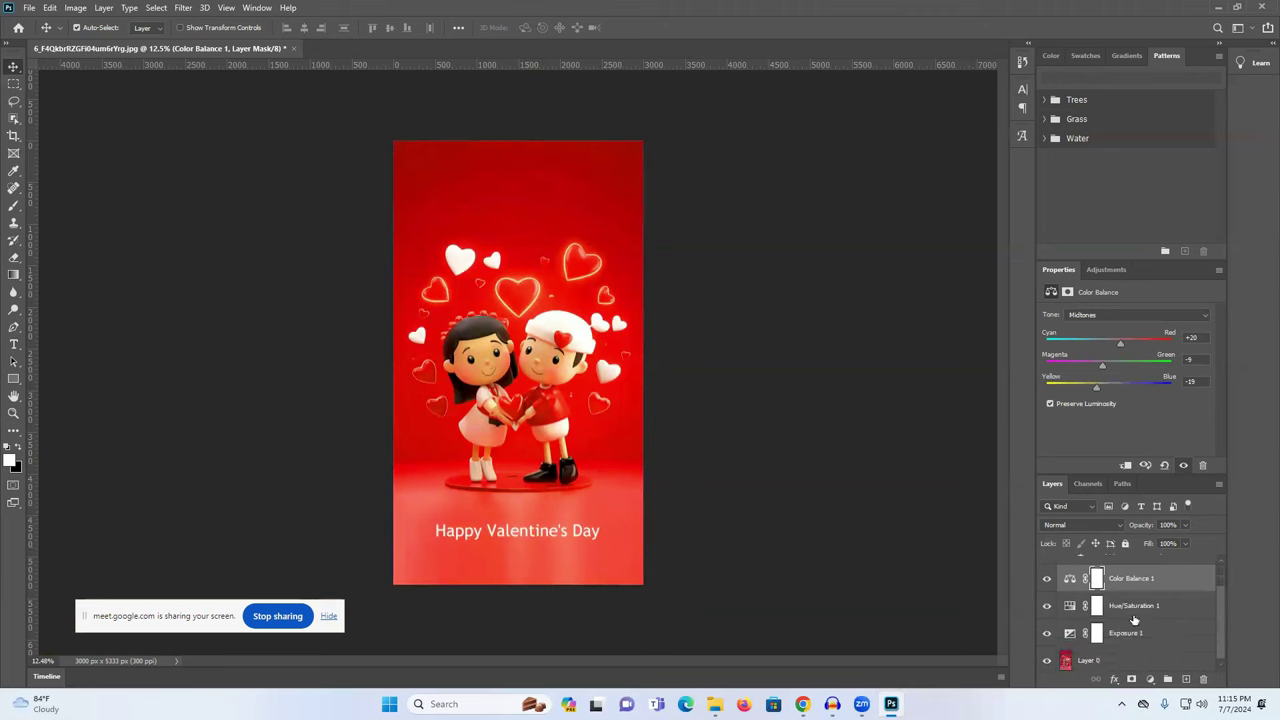
scroll(1134, 620, "up", 1)
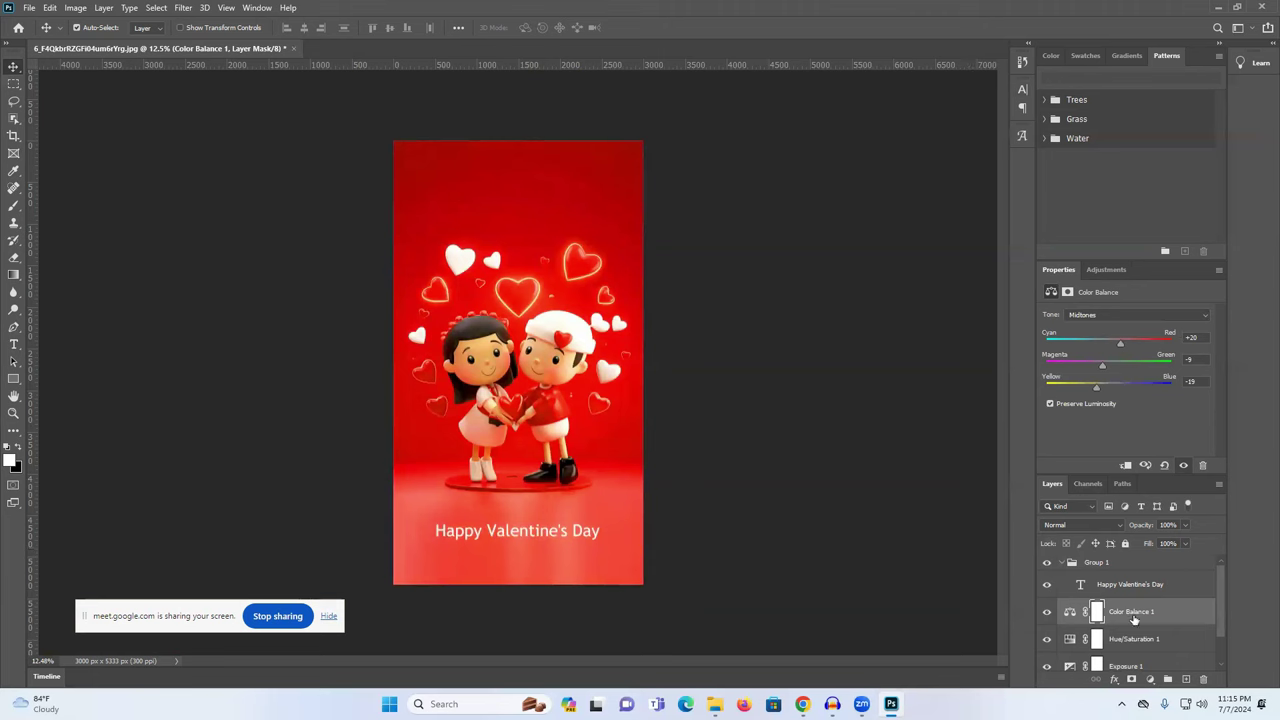
left_click(29, 8)
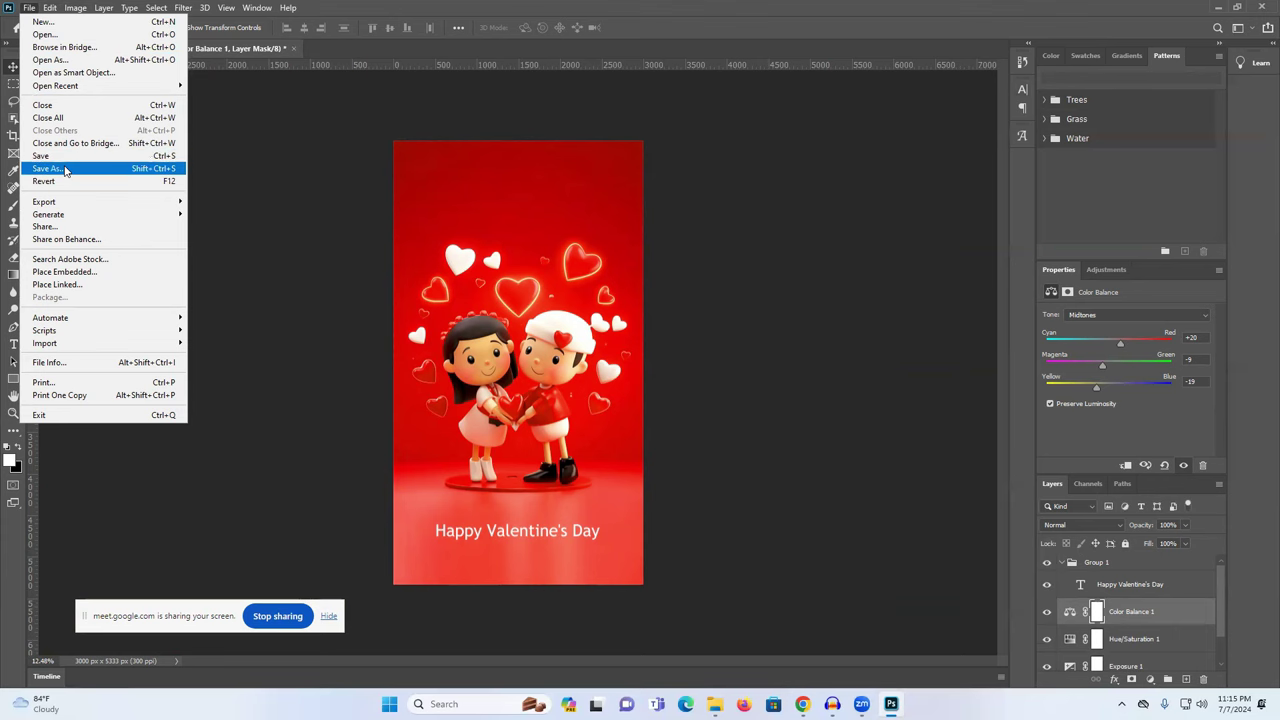
left_click(63, 169)
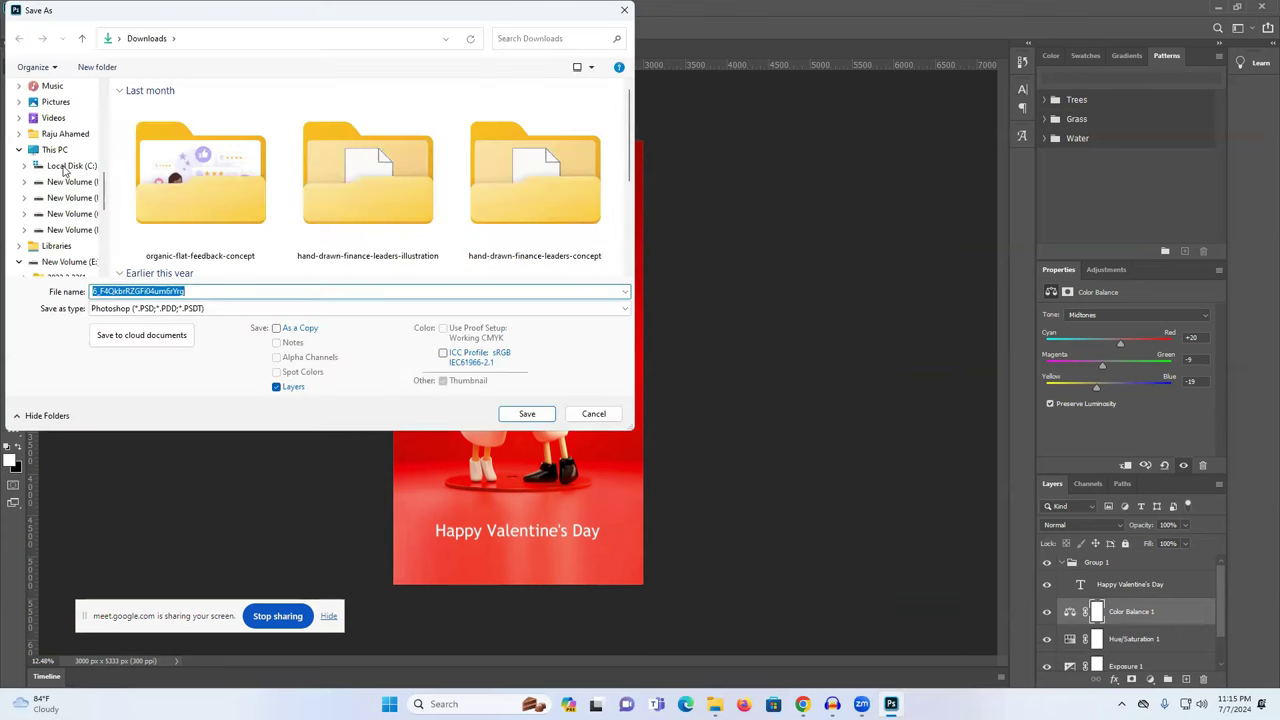
left_click(624, 10)
left_click(29, 8)
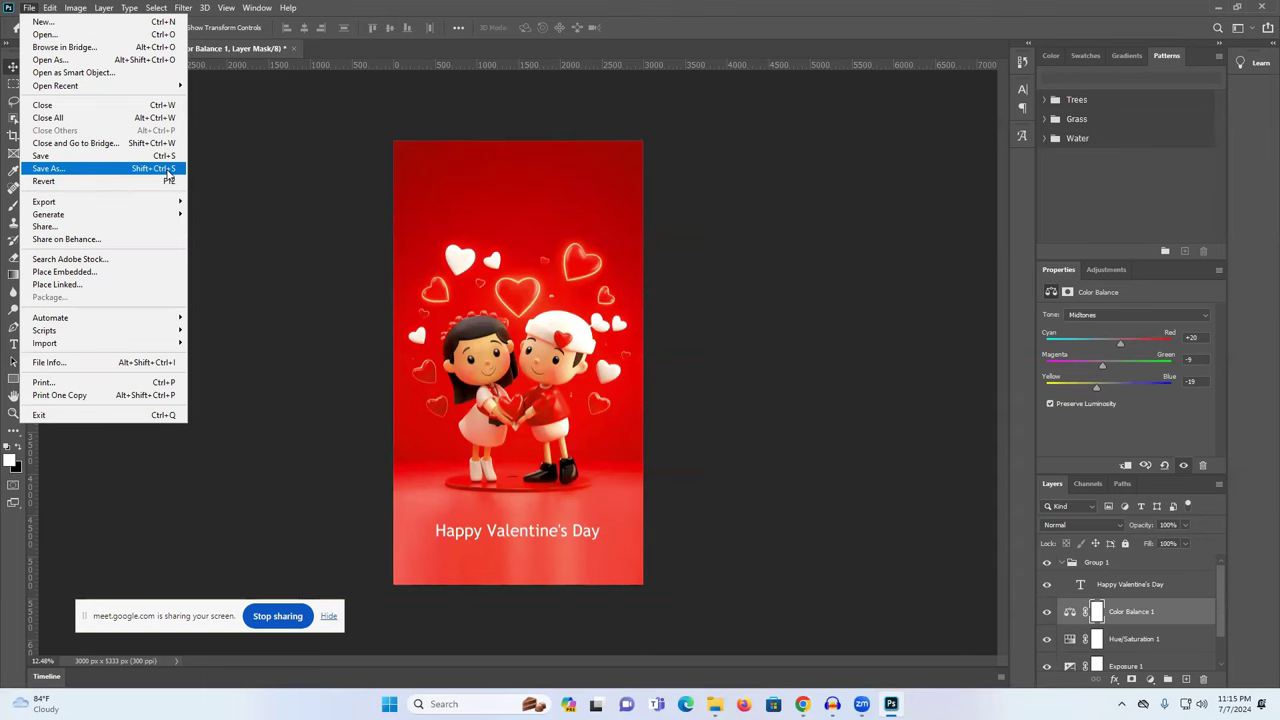
left_click(160, 169)
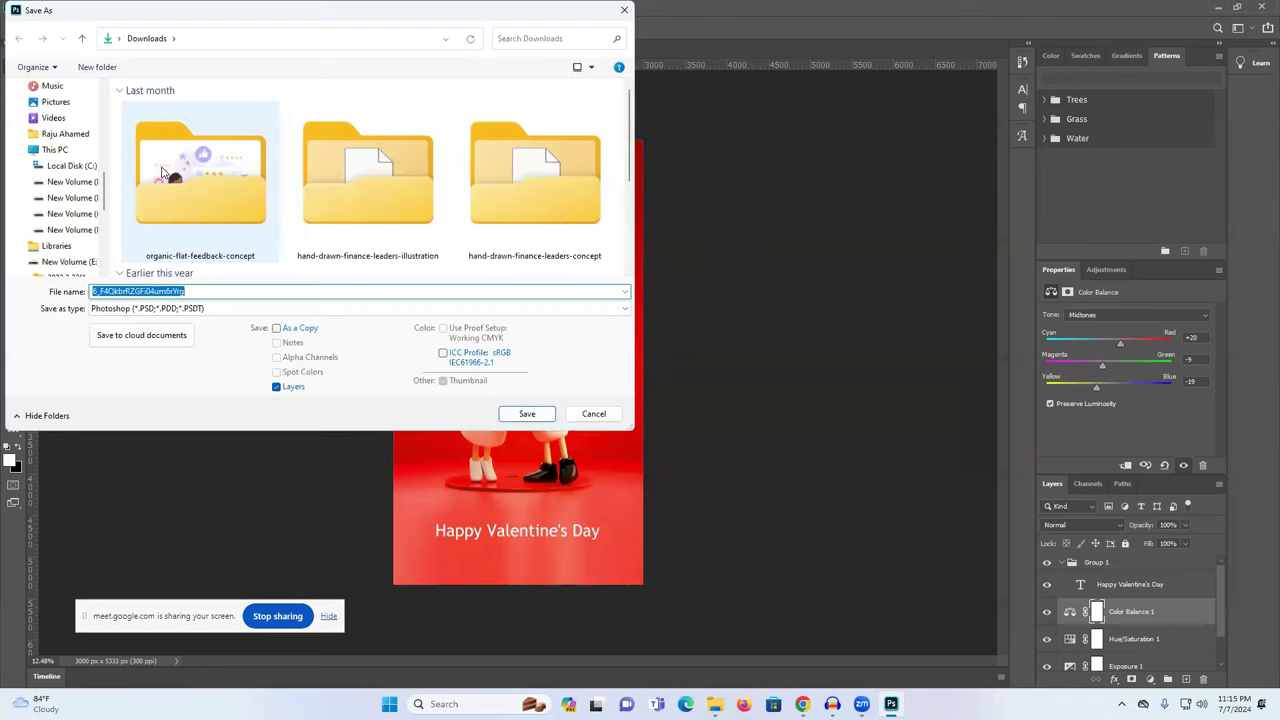
left_click(197, 309)
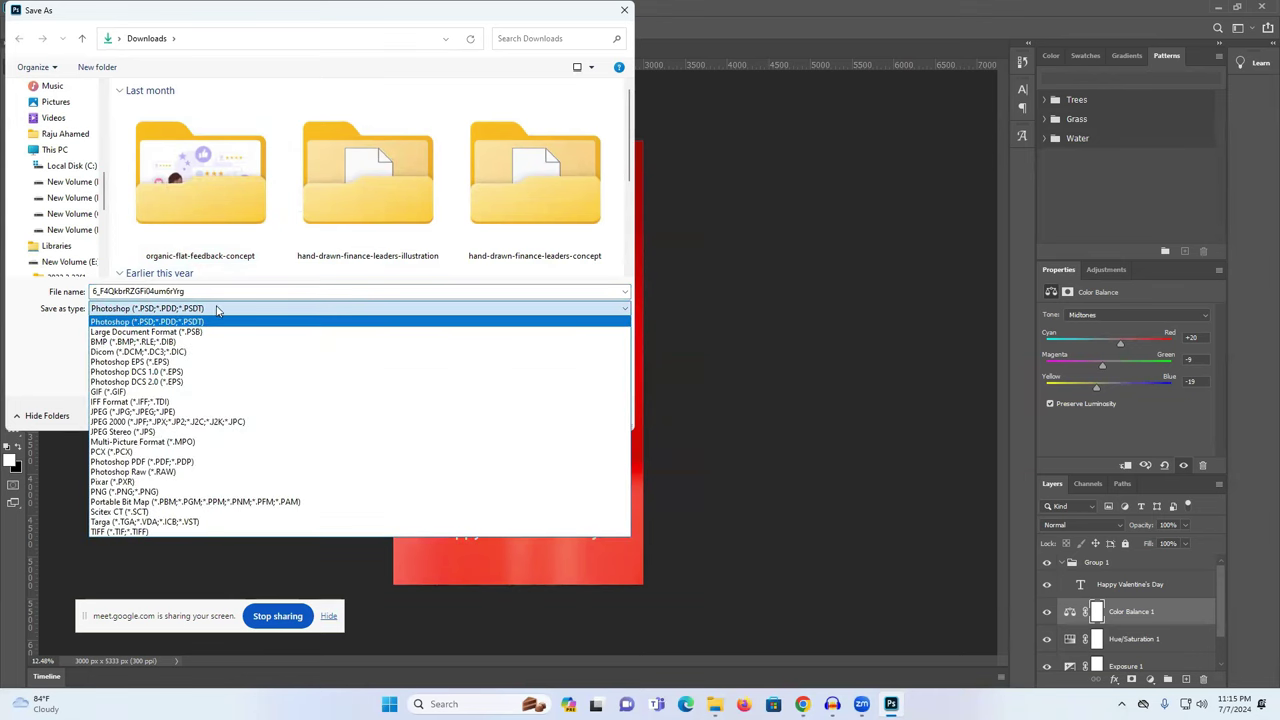
left_click(283, 286)
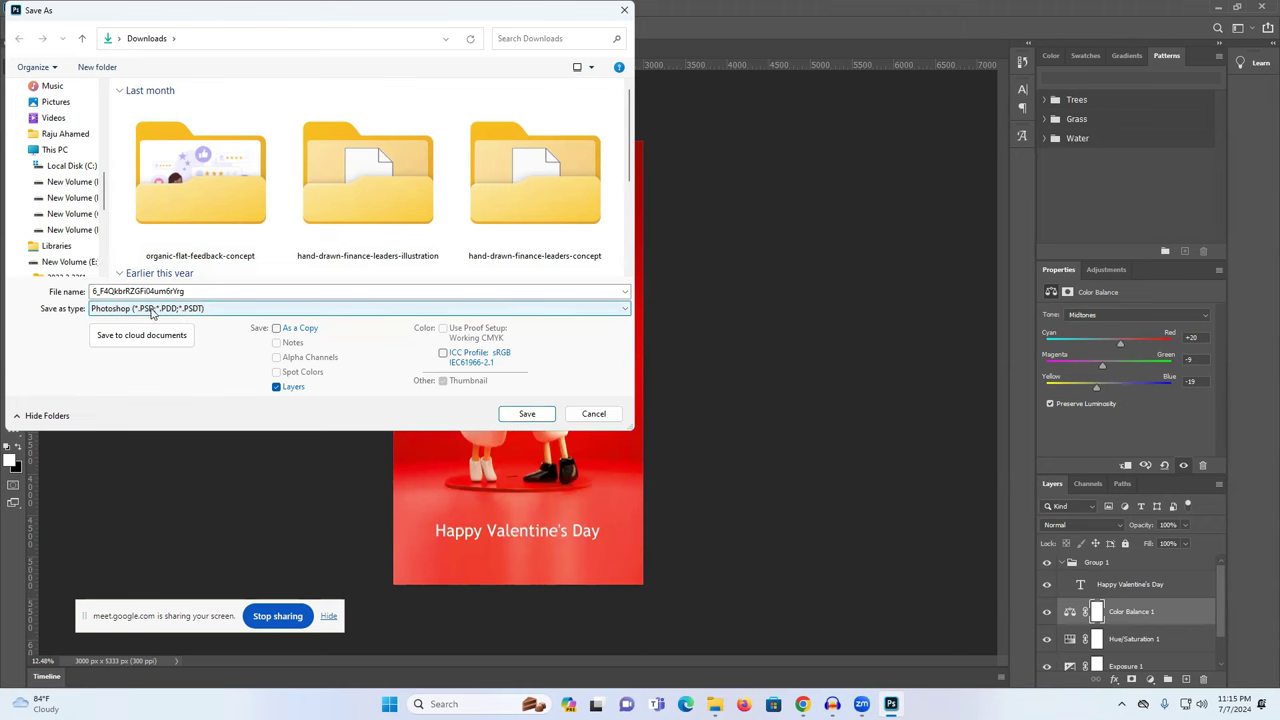
double_click(198, 291)
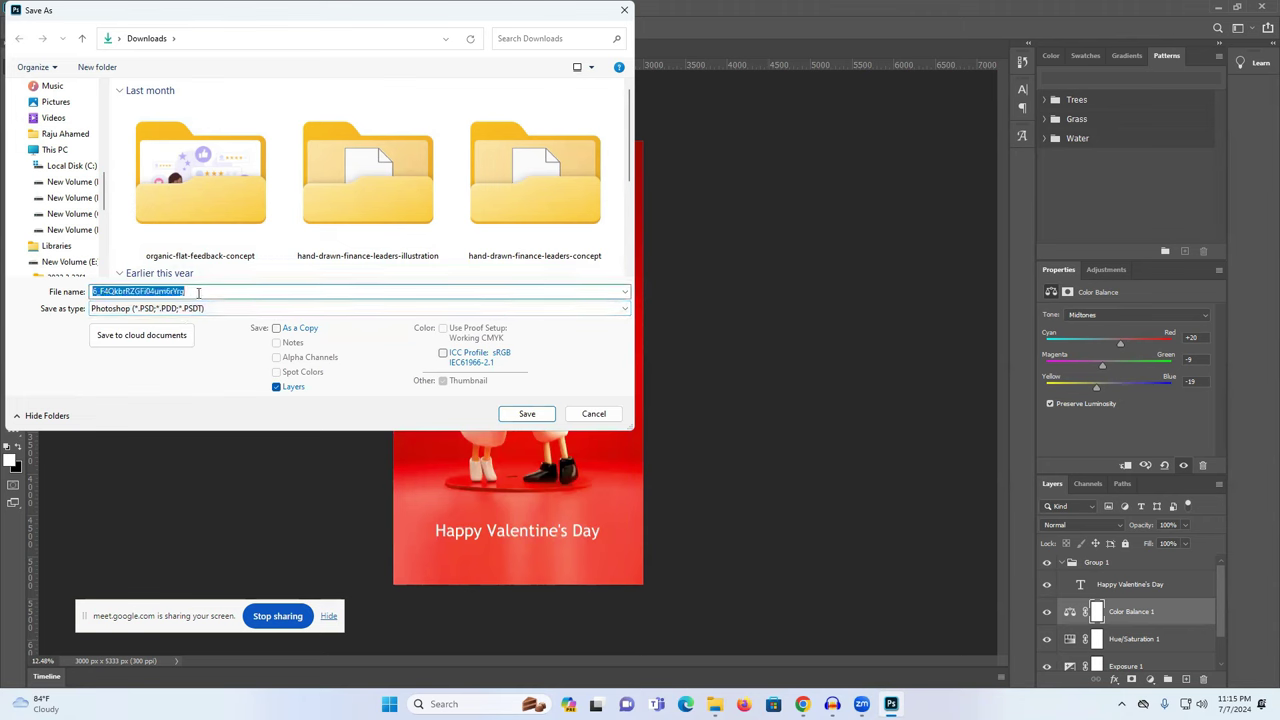
Cancel the save dialog and make a 'Happy Valentine's Day' folder in Downloads.
left_click(624, 10)
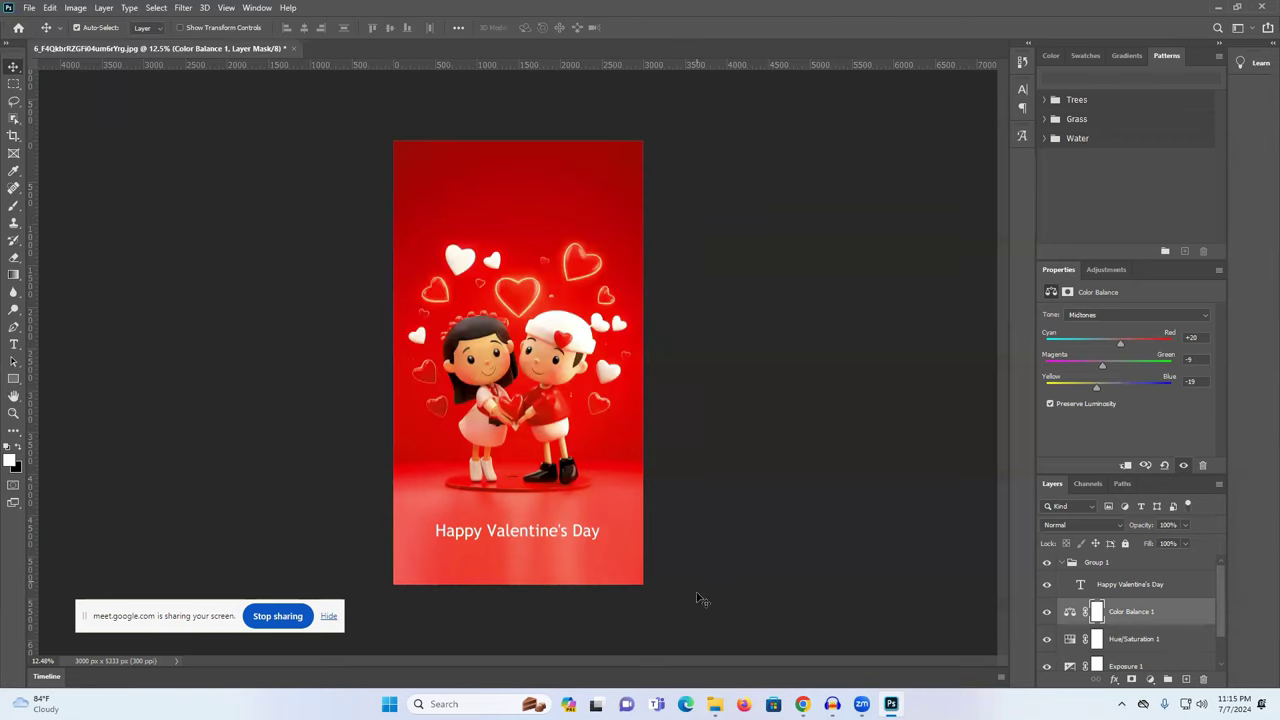
left_click(714, 704)
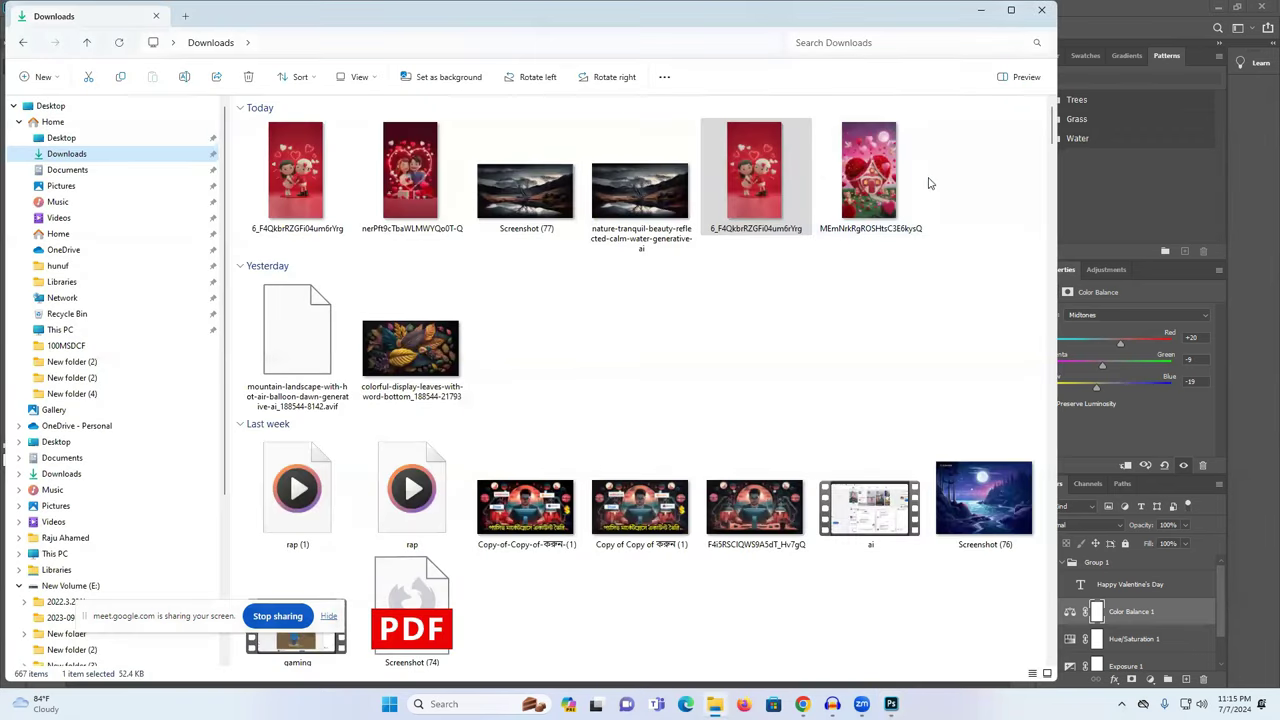
right_click(984, 146)
mouse_move(1038, 228)
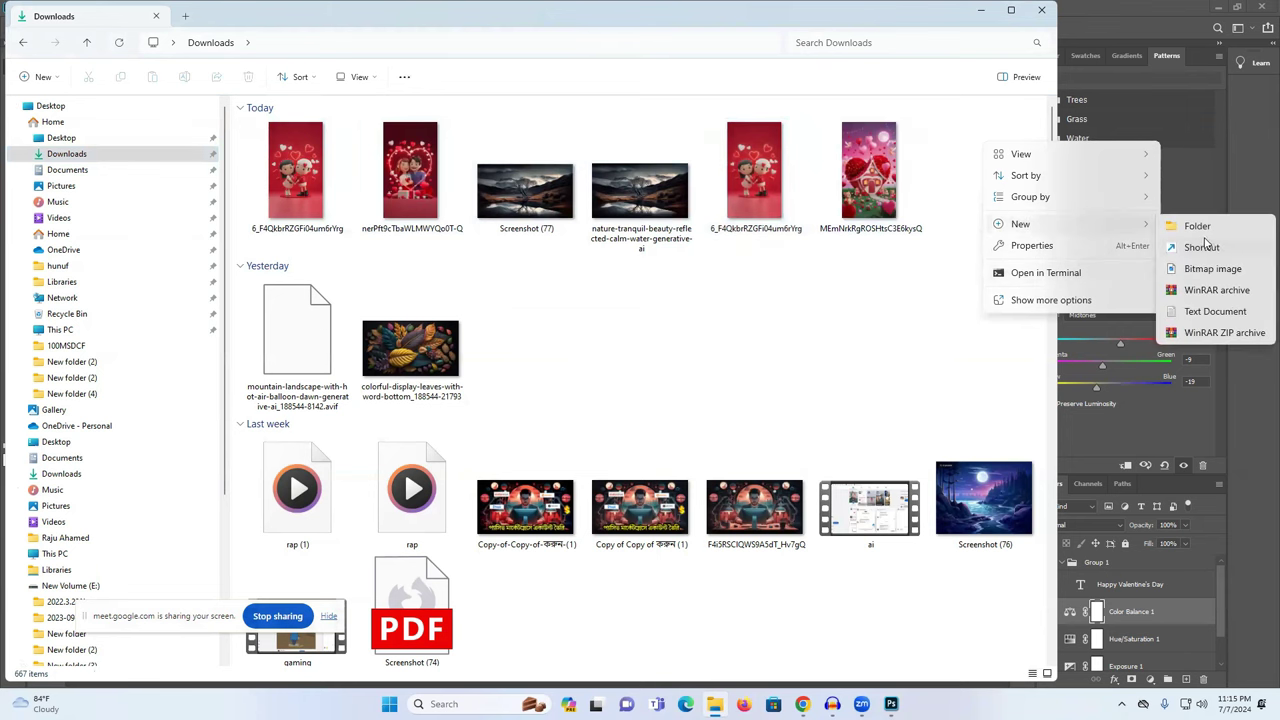
left_click(1198, 227)
type("Happy Valentine's Day")
key("Return")
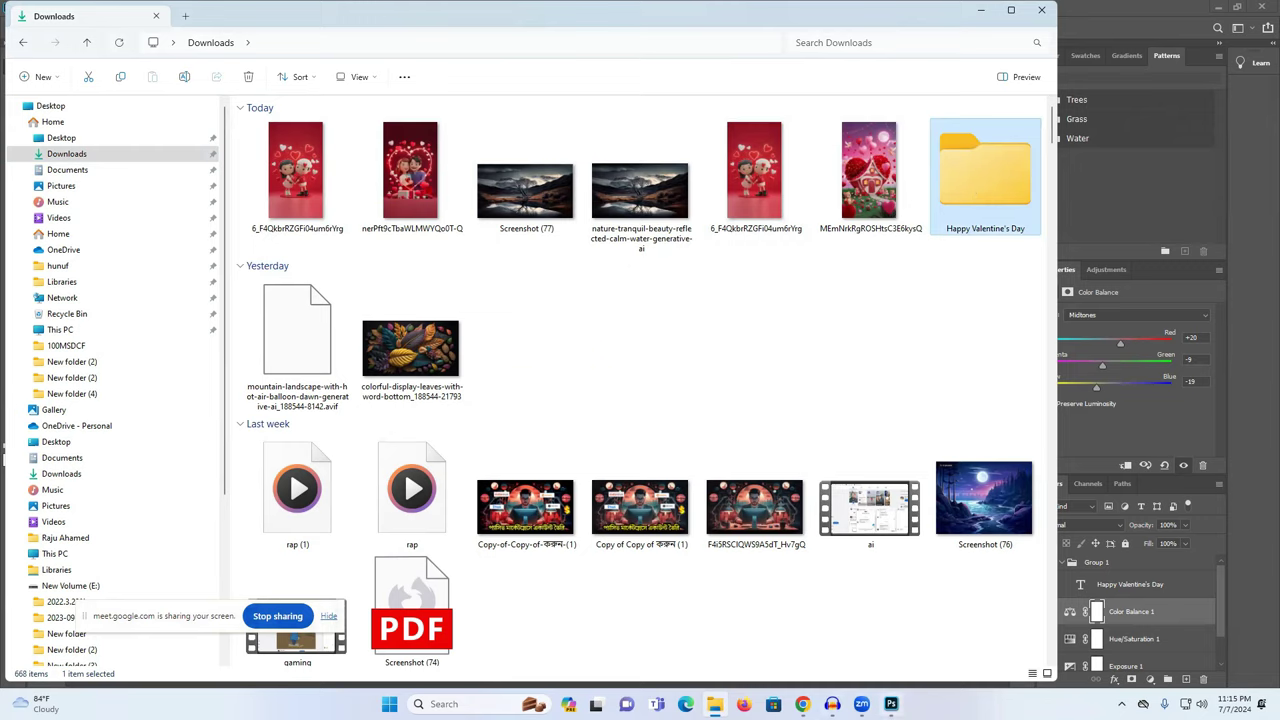
left_click(891, 704)
Save the poster as a layered PSD inside the Happy Valentine's Day folder.
left_click(31, 8)
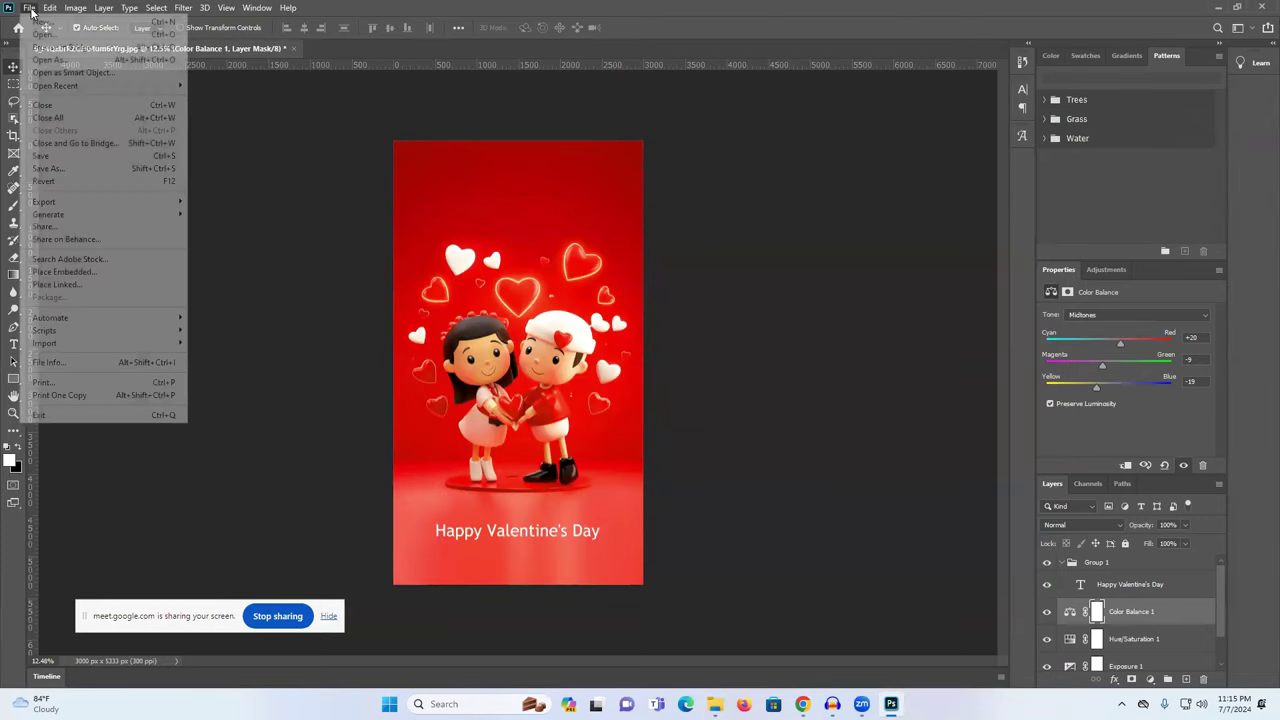
left_click(62, 170)
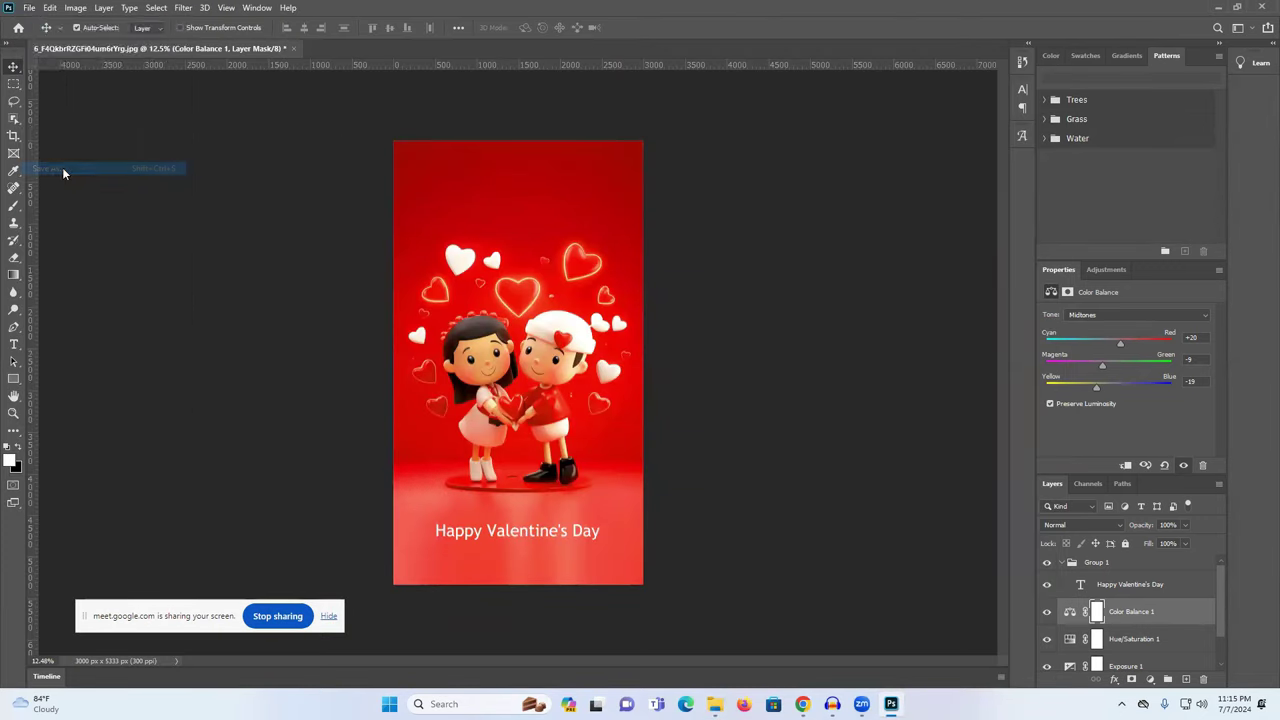
double_click(212, 208)
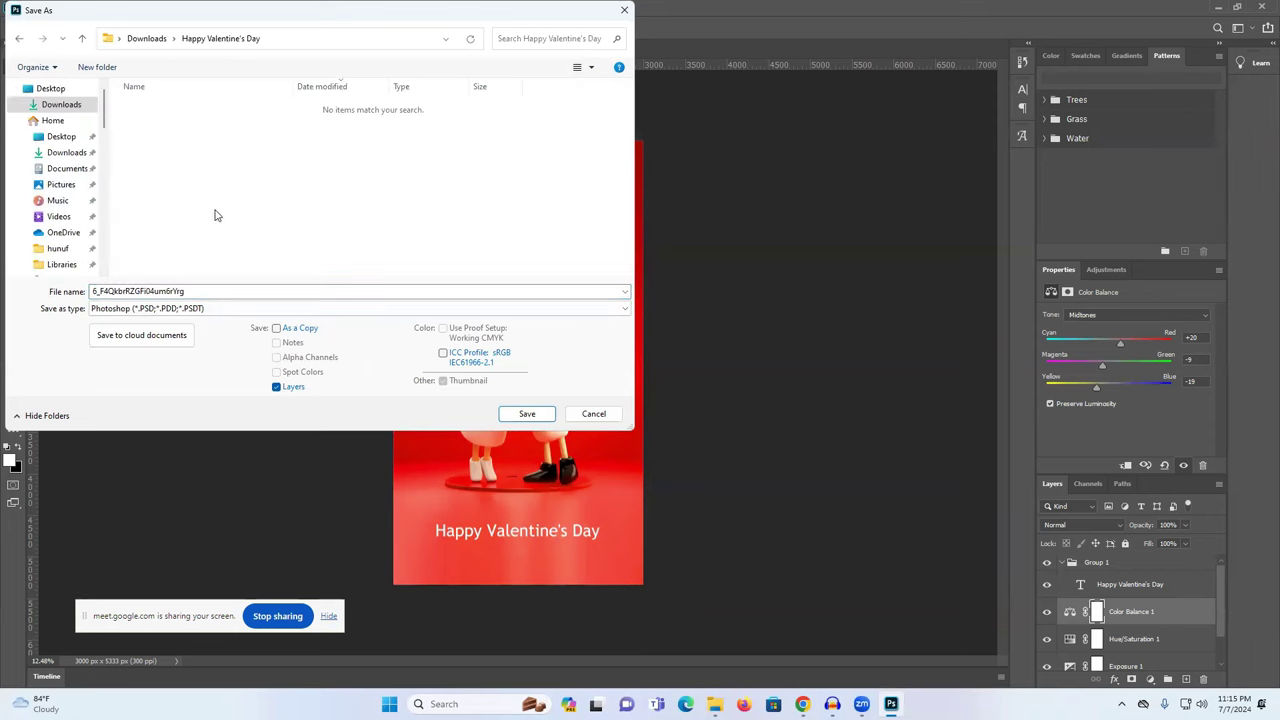
left_click(530, 416)
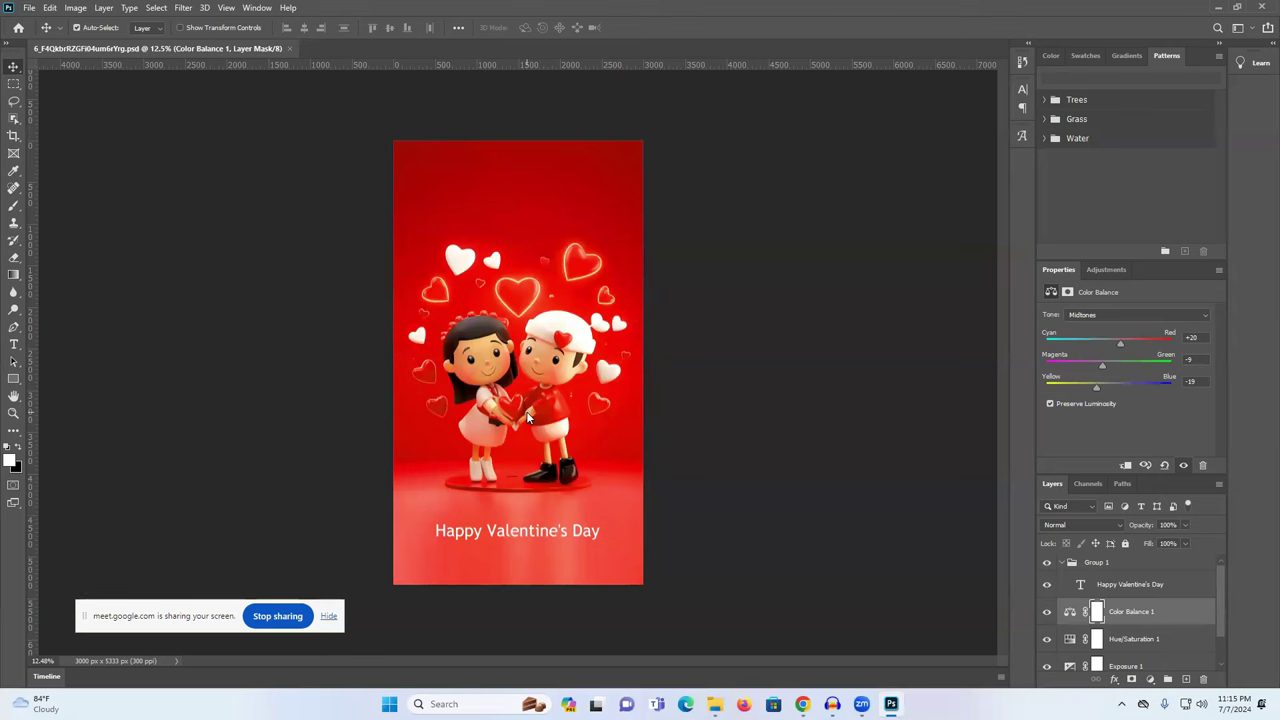
left_click(30, 8)
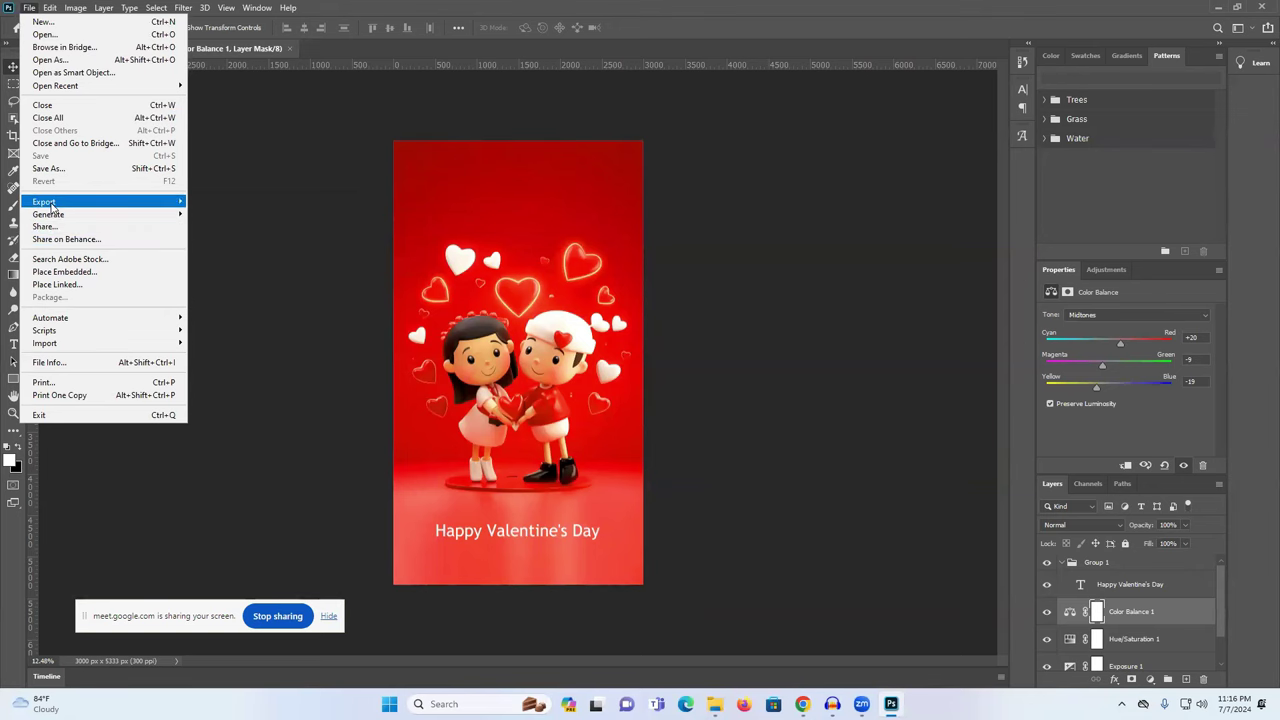
Export a quality-100 JPEG via Save for Web (Legacy) into the Happy Valentine's Day folder.
mouse_move(55, 205)
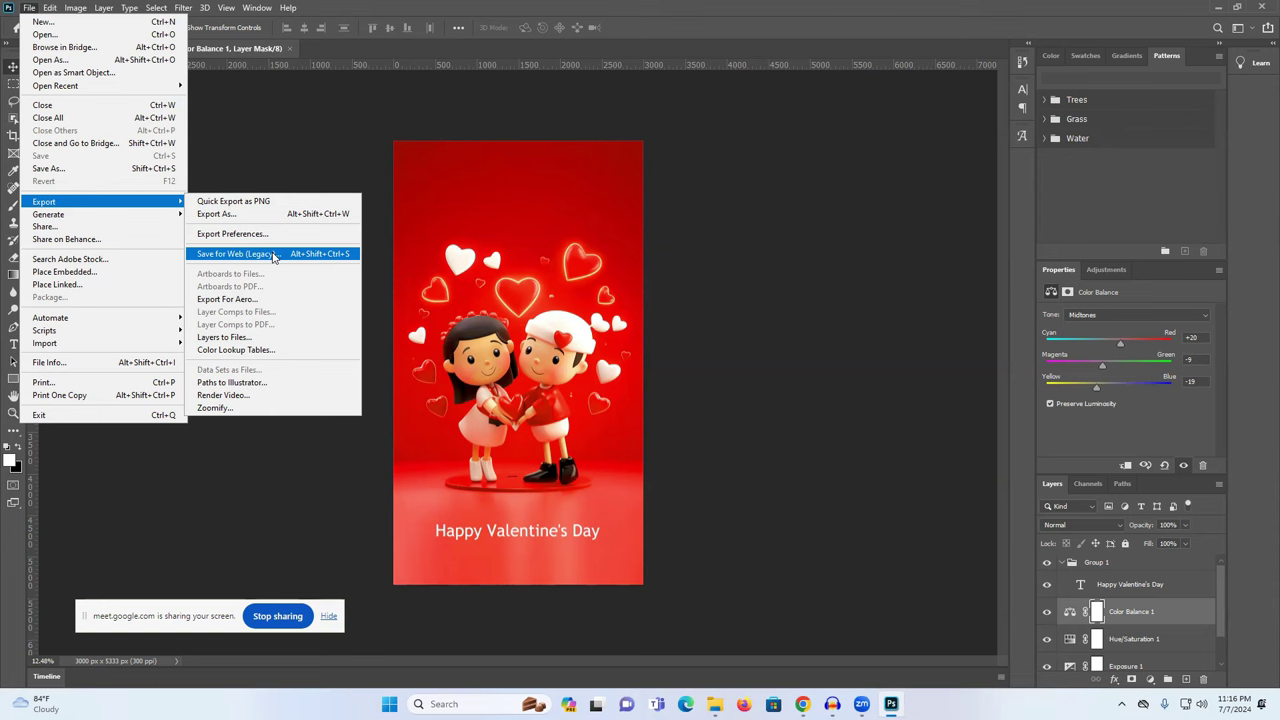
left_click(272, 254)
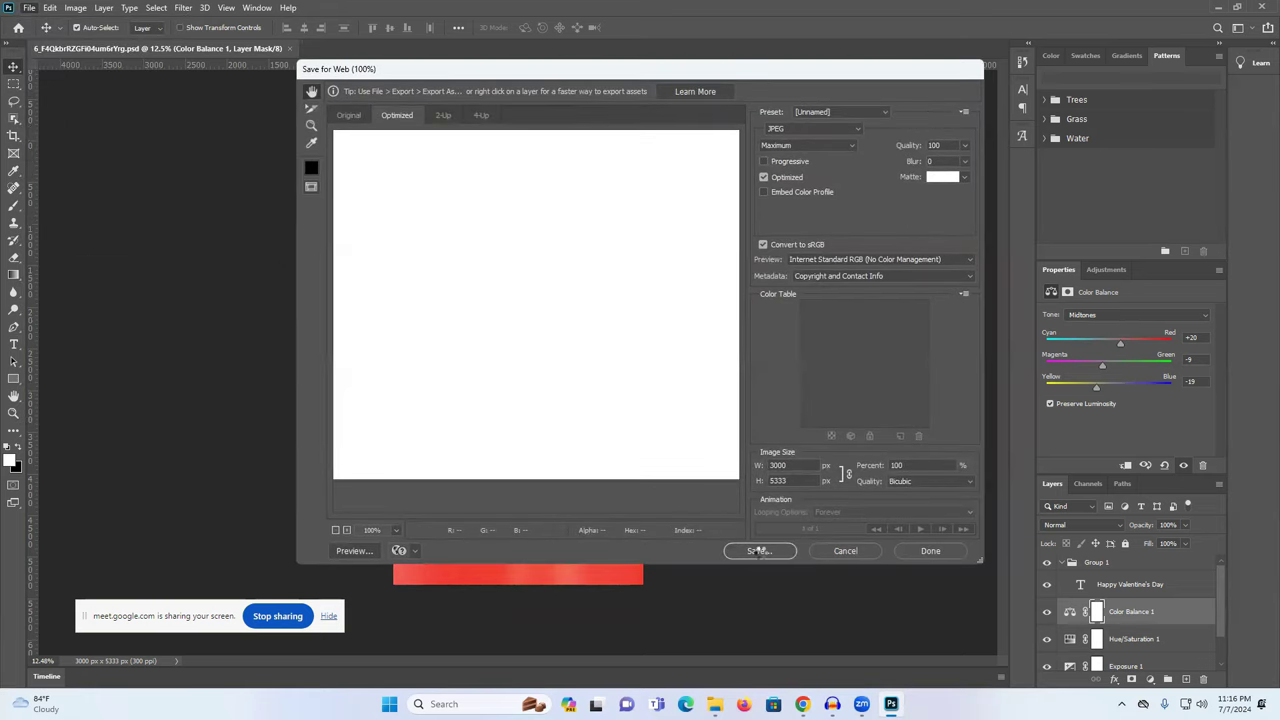
left_click(758, 550)
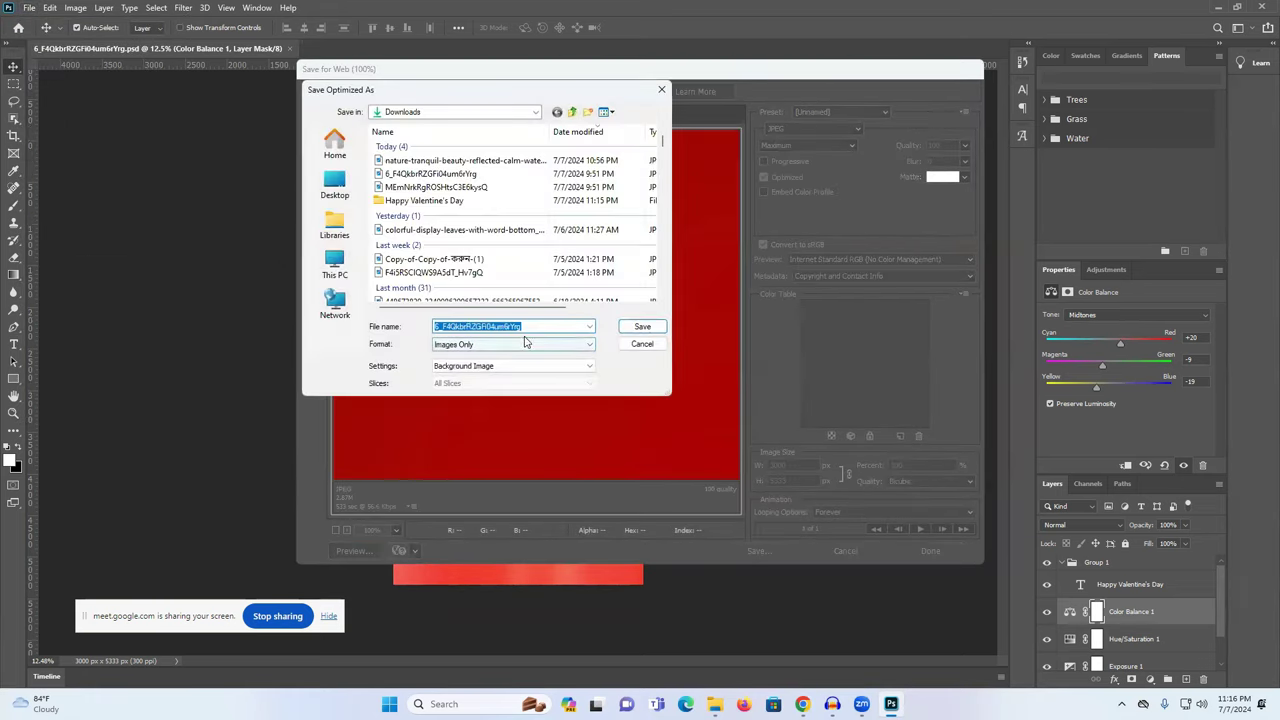
double_click(420, 202)
left_click(642, 327)
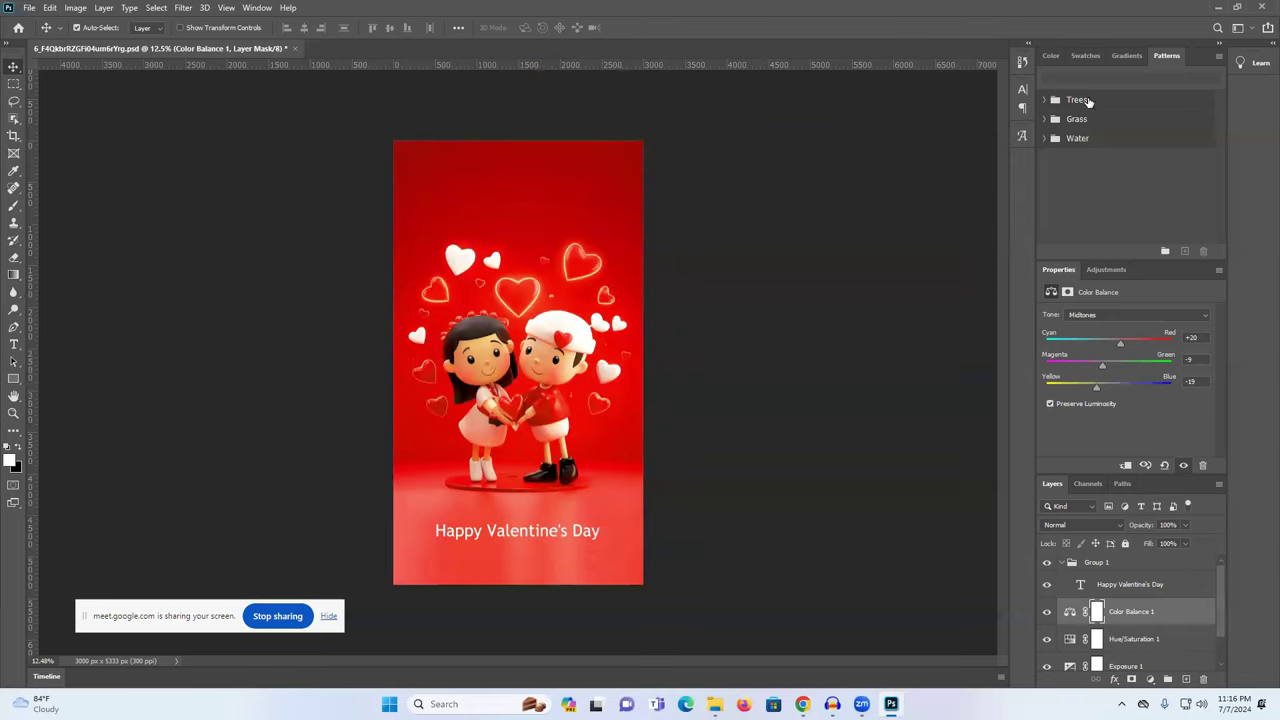
Minimize Photoshop and open the Happy Valentine's Day folder in Downloads.
left_click(1233, 6)
left_click(1212, 15)
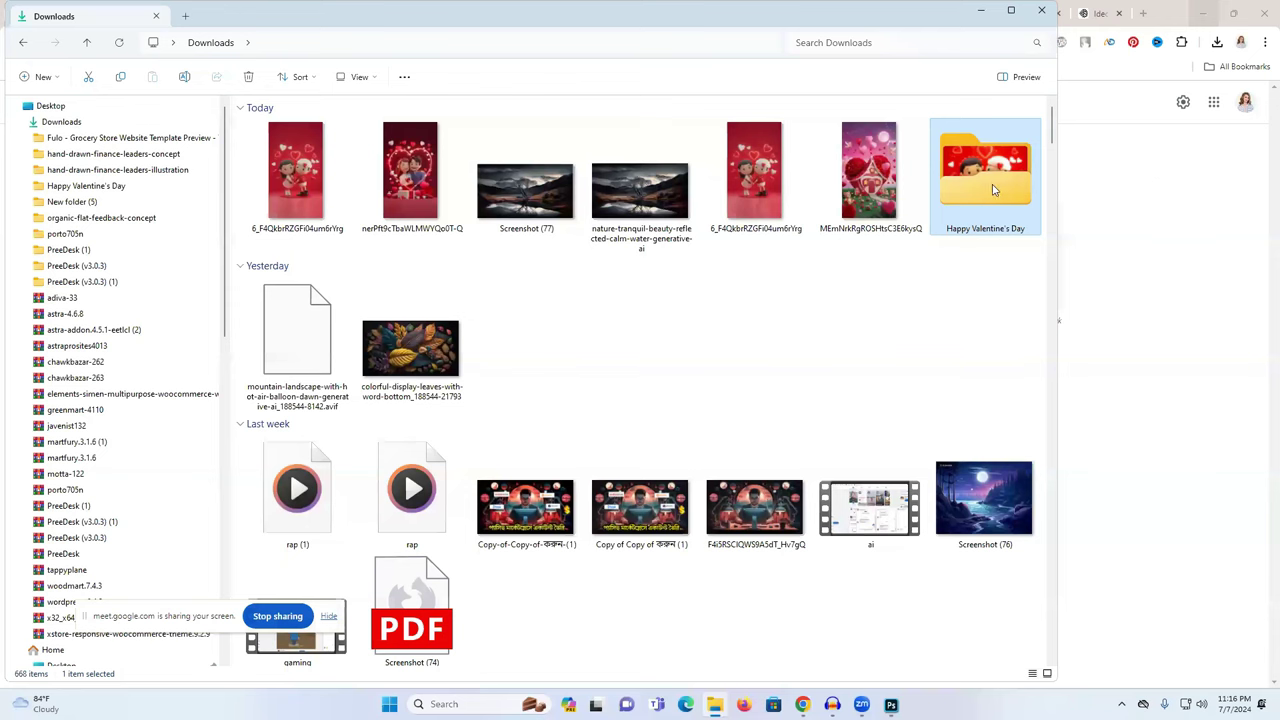
double_click(992, 184)
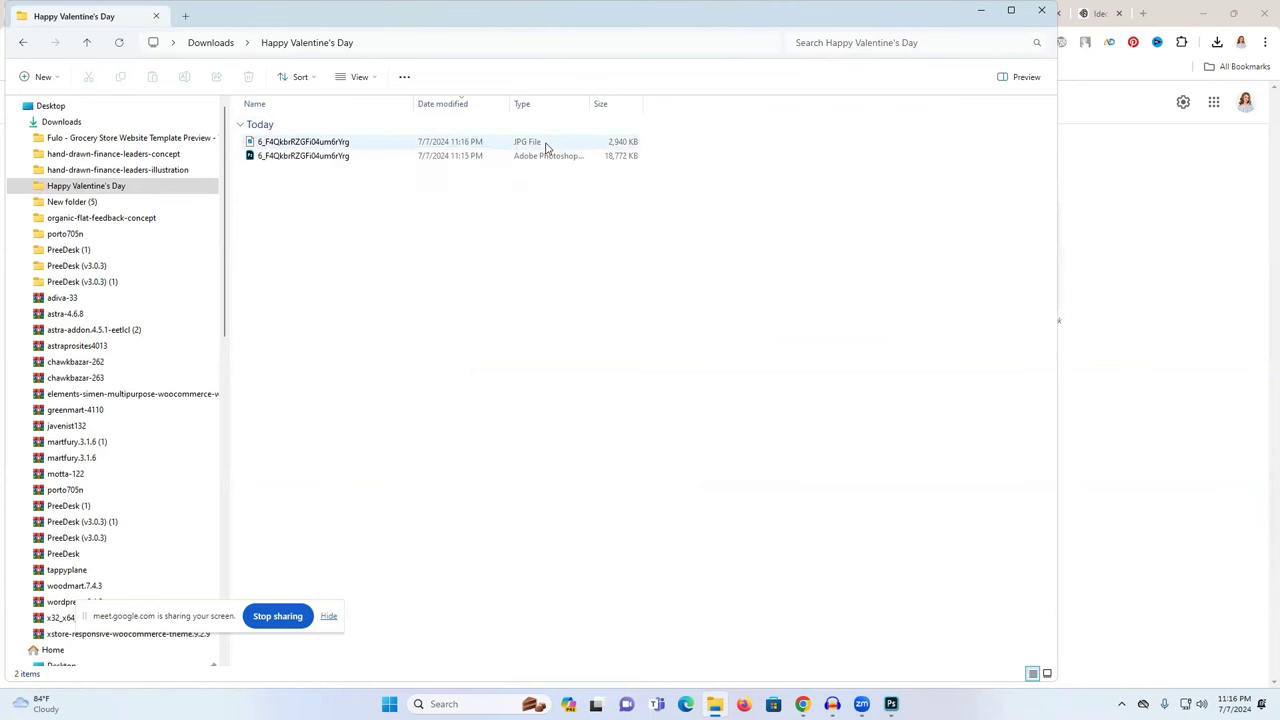
Select the exported JPG and PSD and rename both to 'Happy Valentine's Day'.
left_click_drag(309, 183, 307, 146)
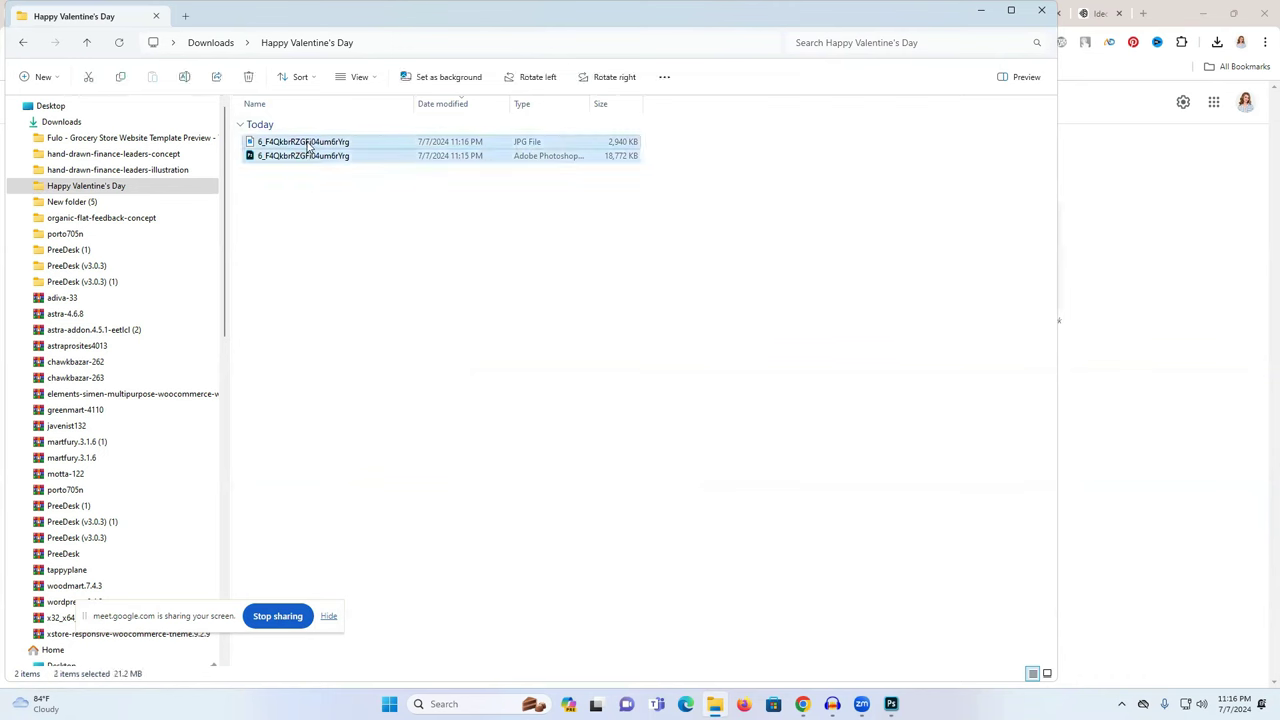
right_click(307, 147)
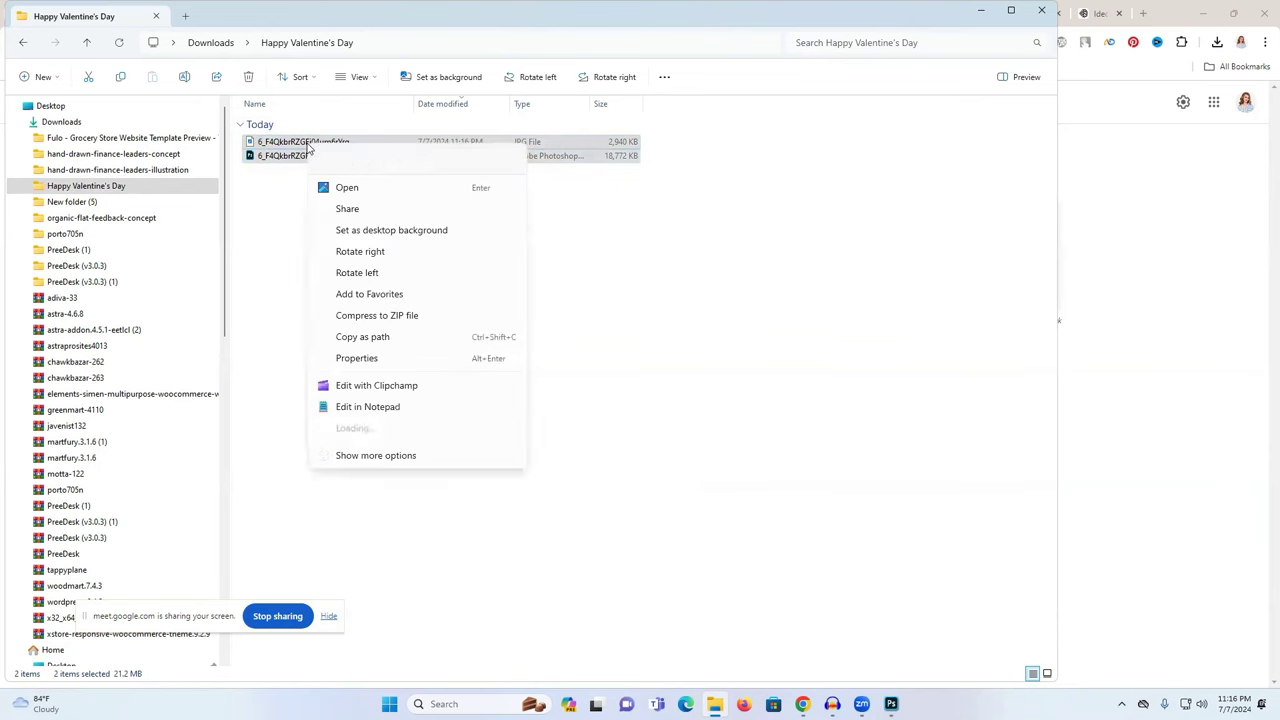
left_click(284, 254)
left_click_drag(276, 228, 274, 135)
right_click(314, 153)
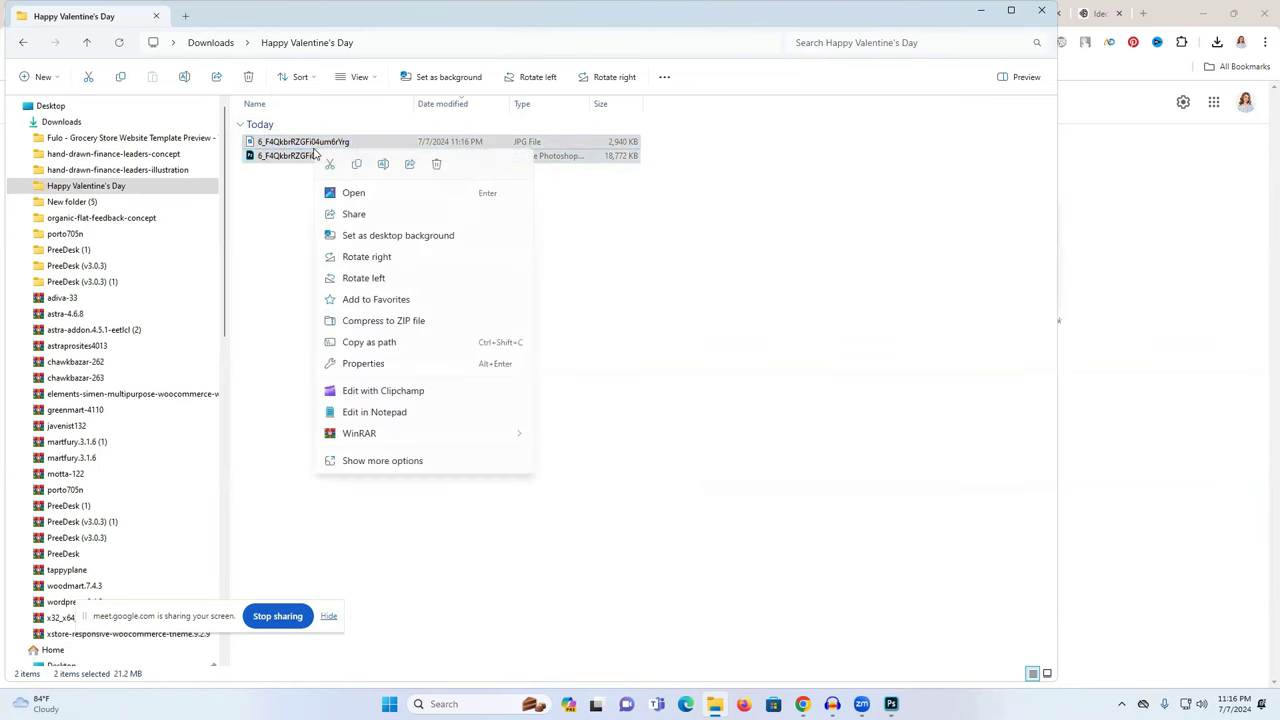
left_click(383, 166)
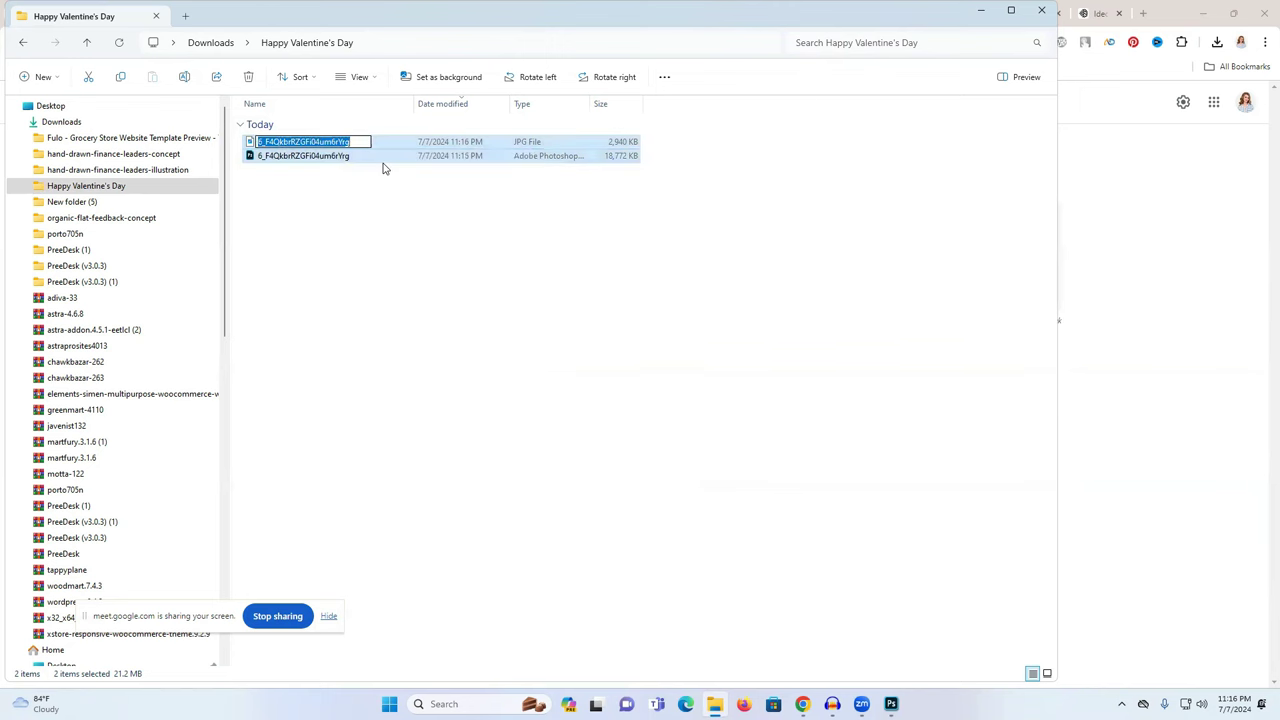
type("Happy Valentine's Day")
key("Return")
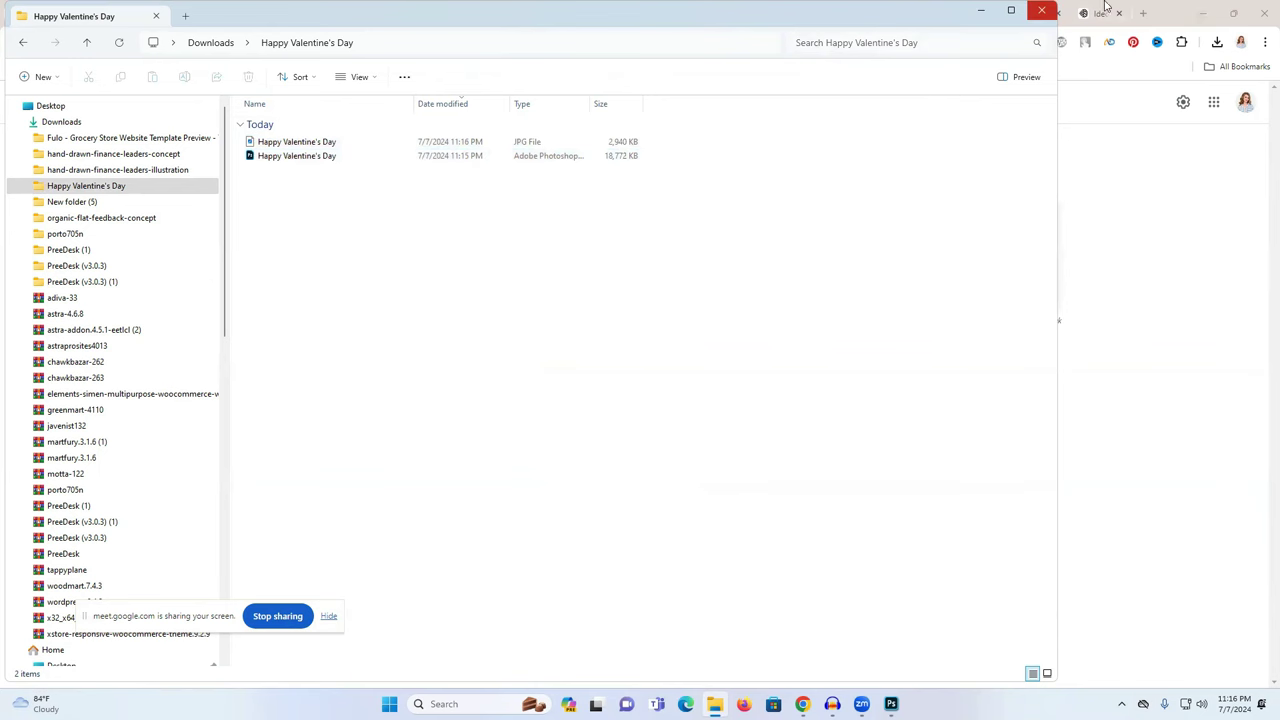
Close File Explorer, view Ideogram's second and third Valentine cartoon variations, then open a new tab.
left_click(1043, 12)
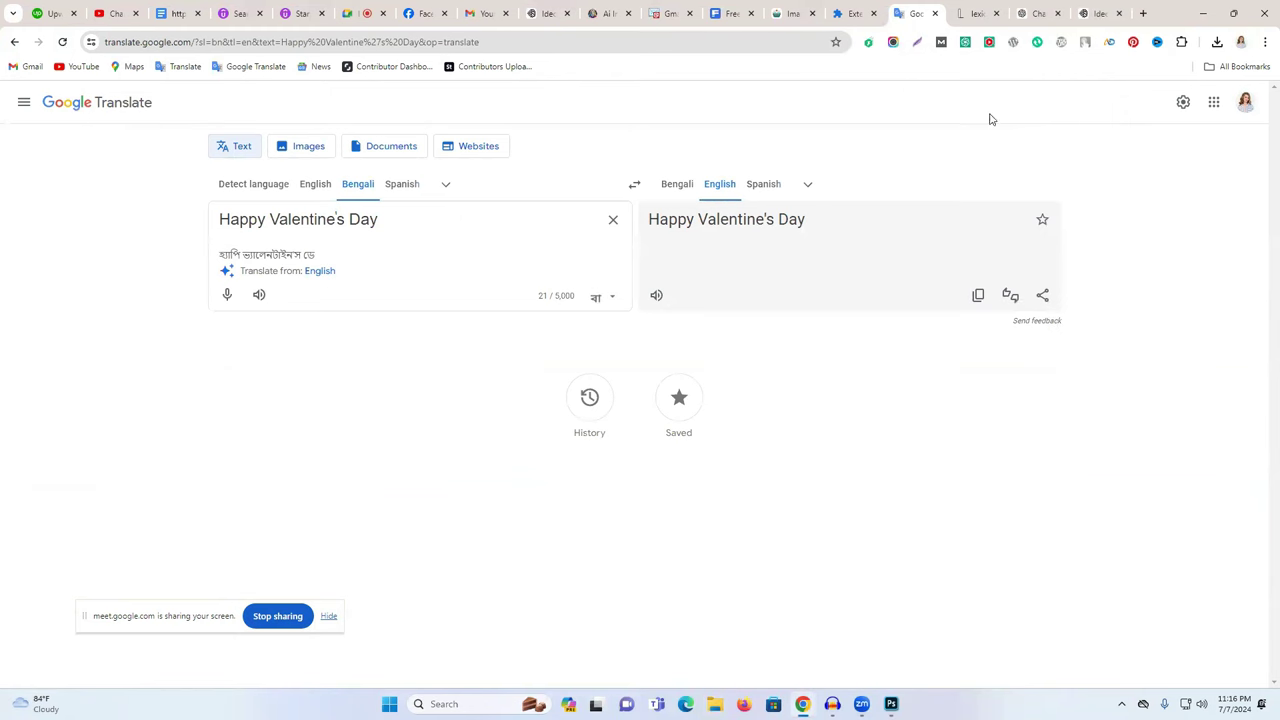
left_click(531, 10)
left_click(910, 490)
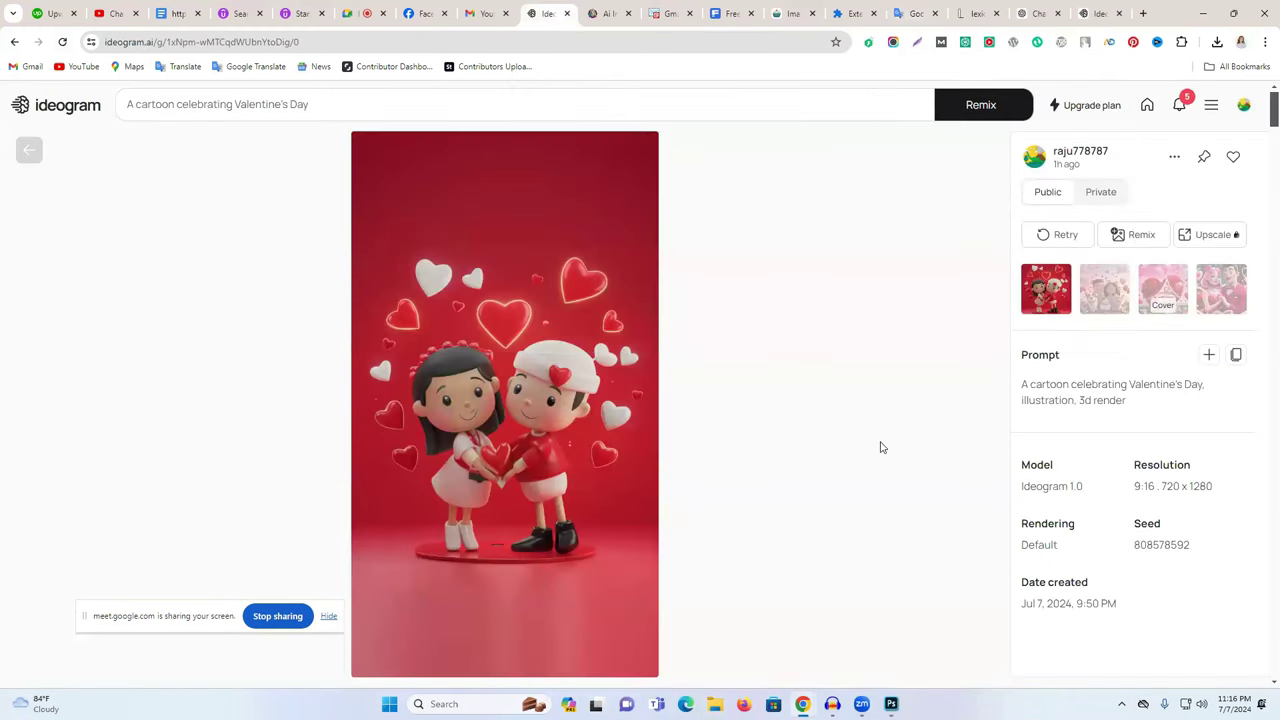
left_click(1106, 298)
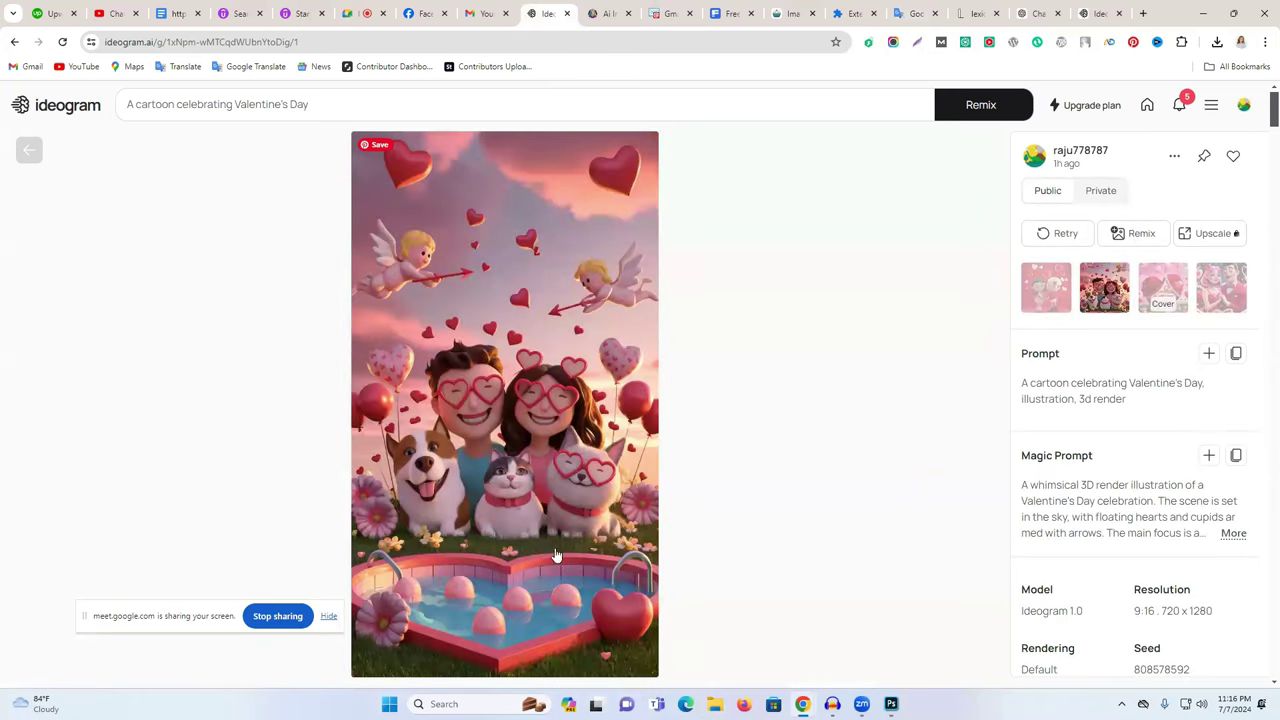
left_click(1158, 300)
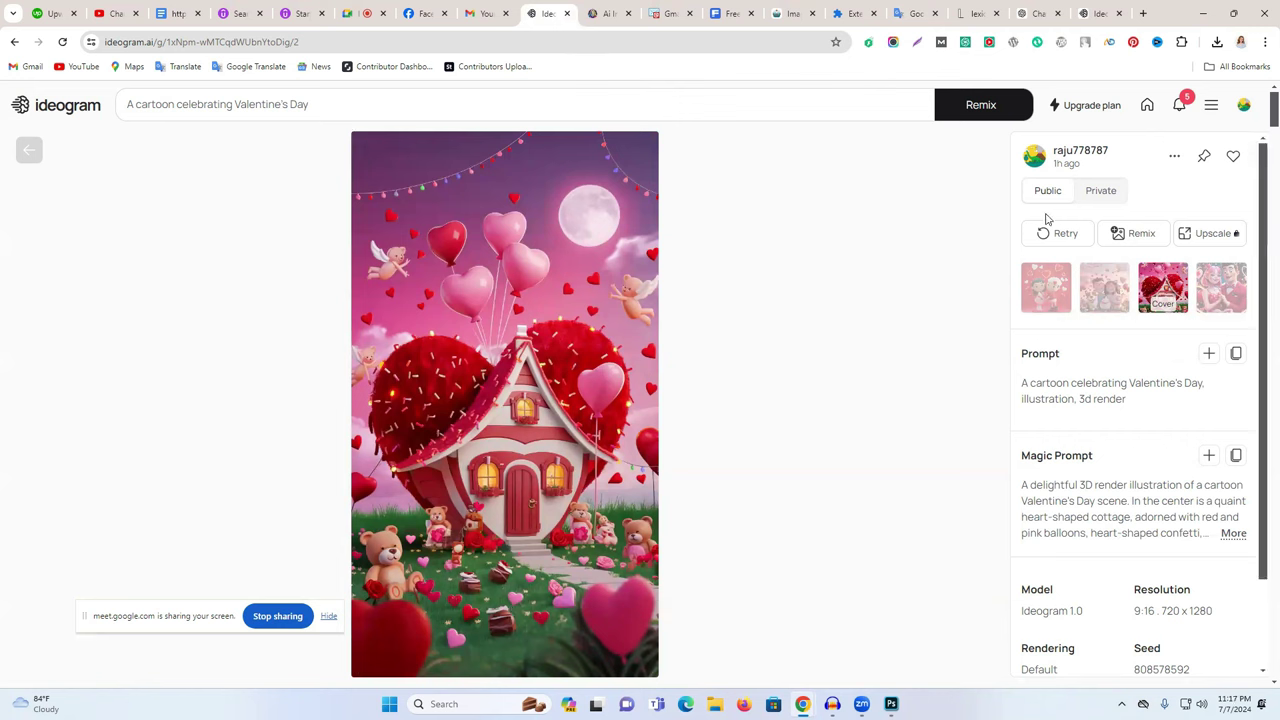
mouse_move(802, 704)
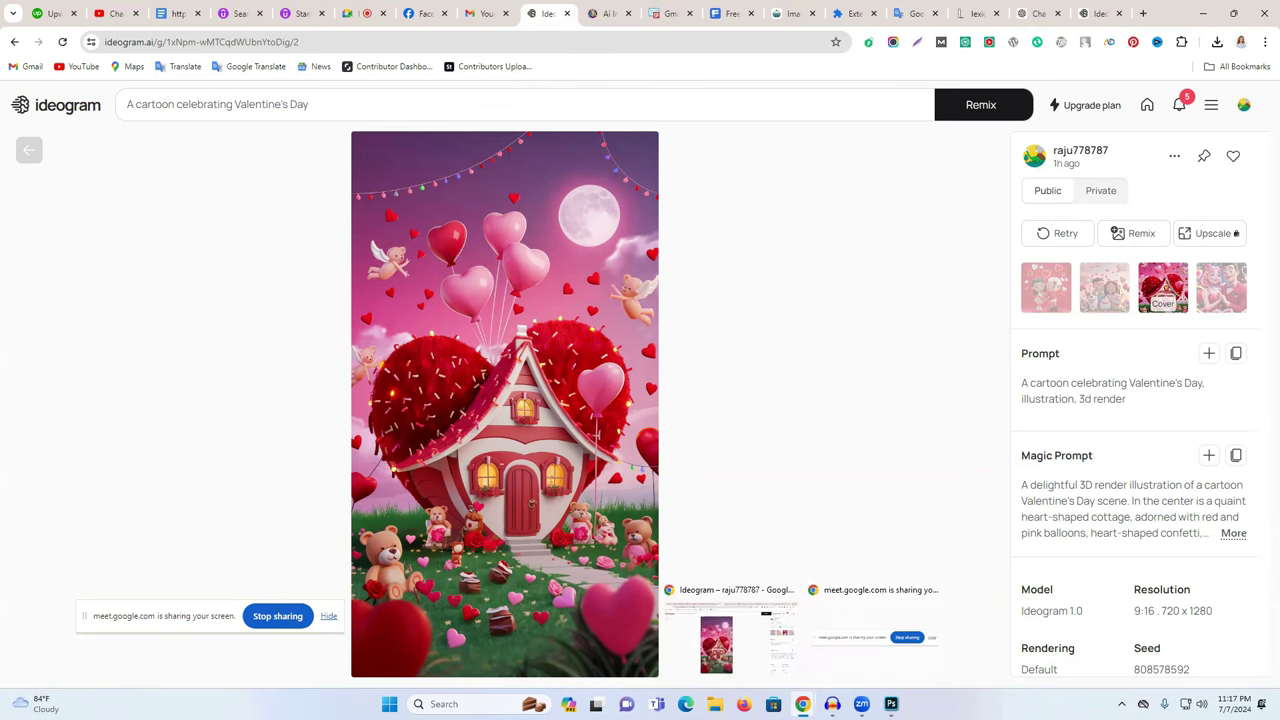
left_click(1141, 14)
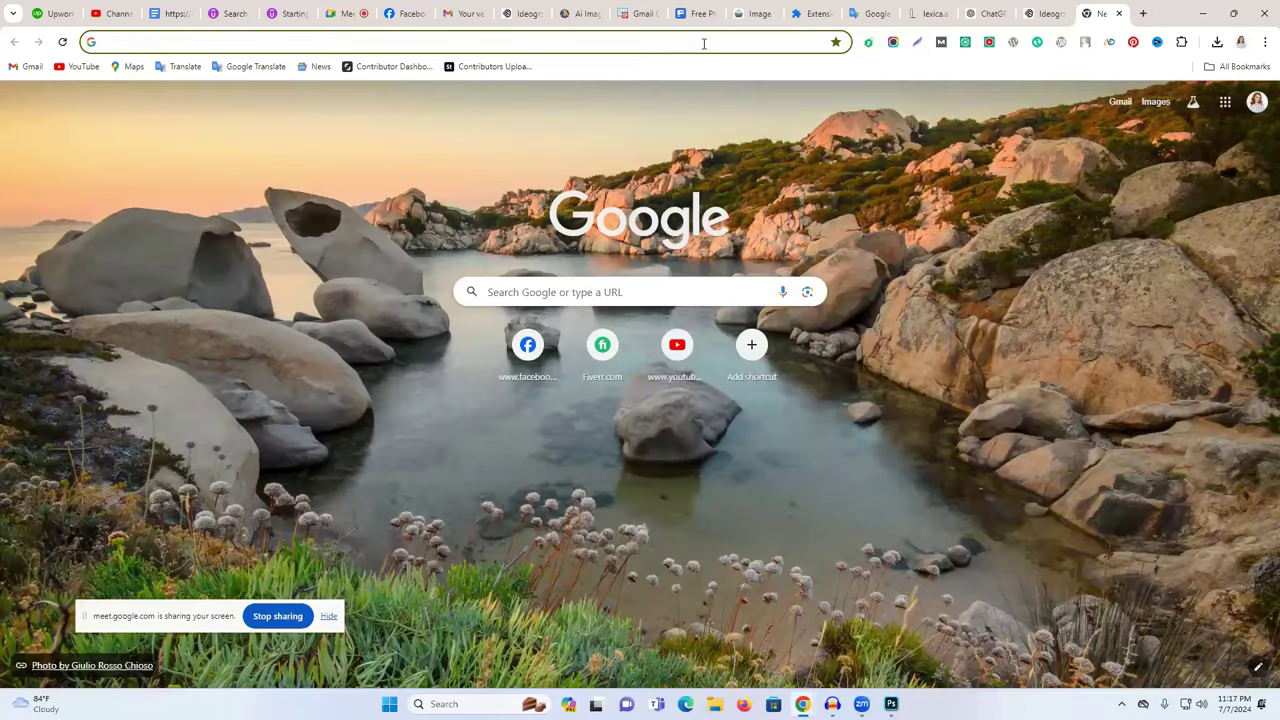
Go to the Freepik Contributor dashboard via freepik.com and open the Upload files panel.
type("freepik.com")
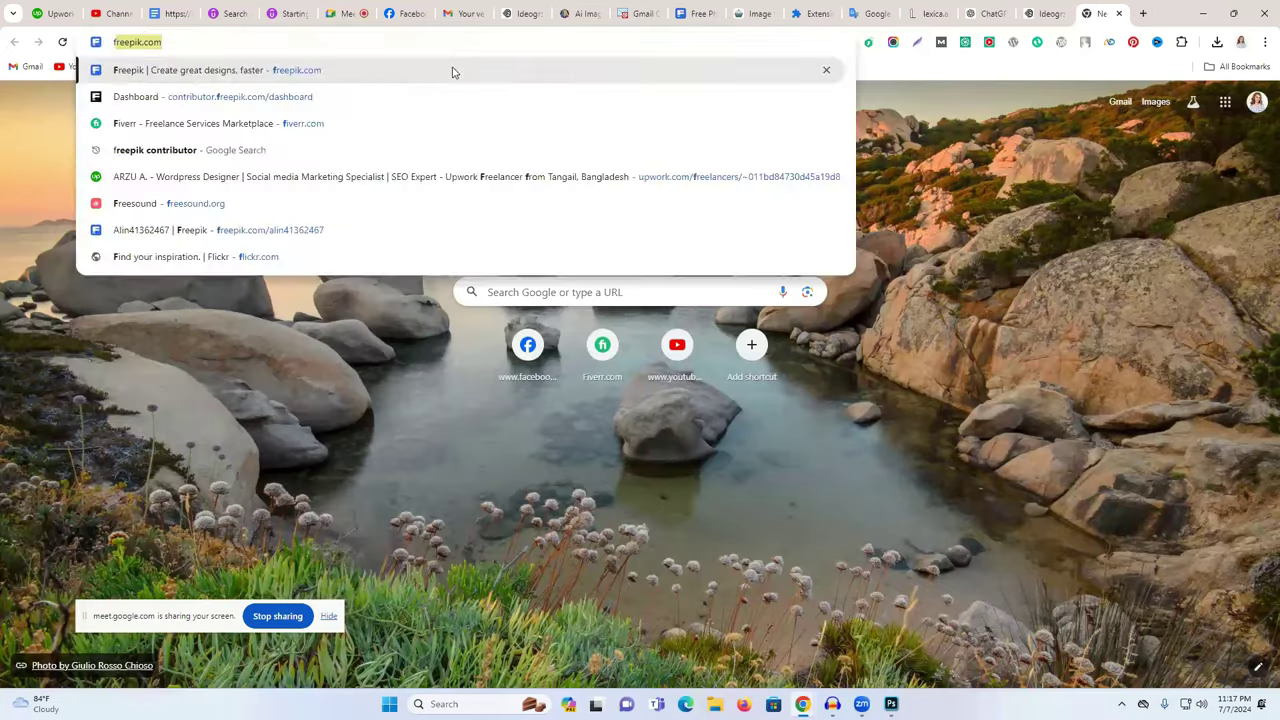
key("Return")
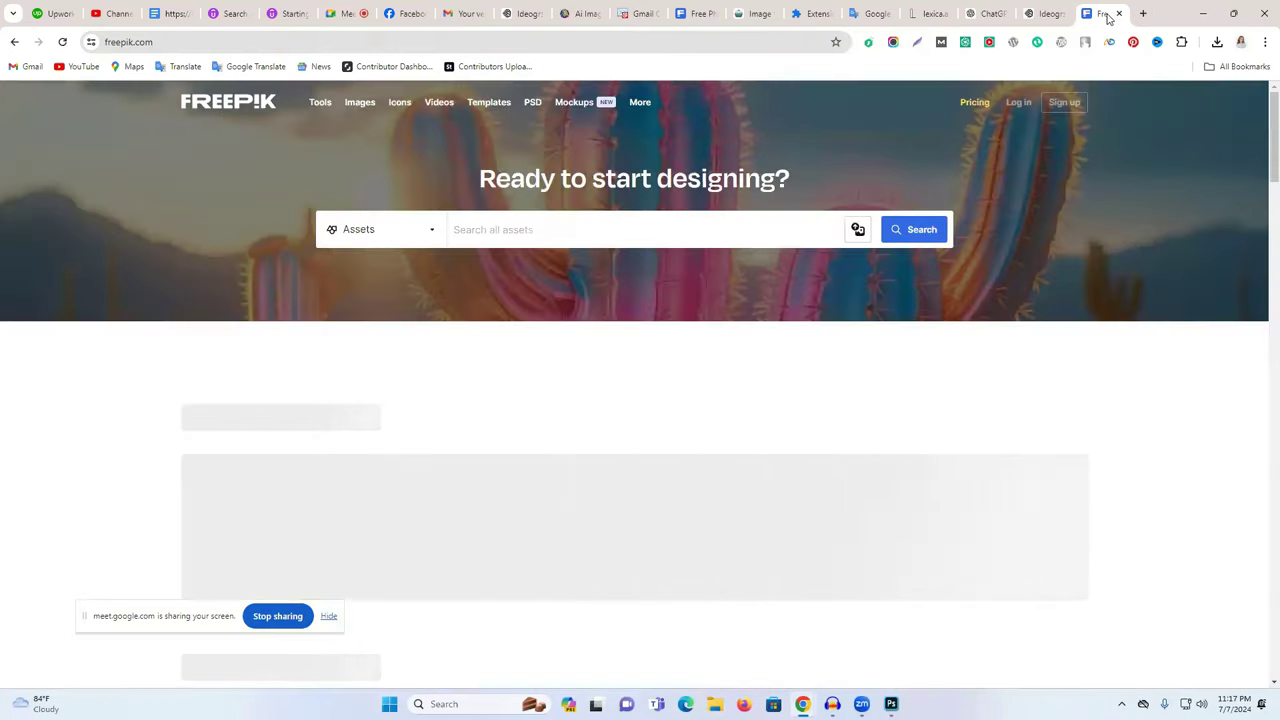
left_click(1228, 66)
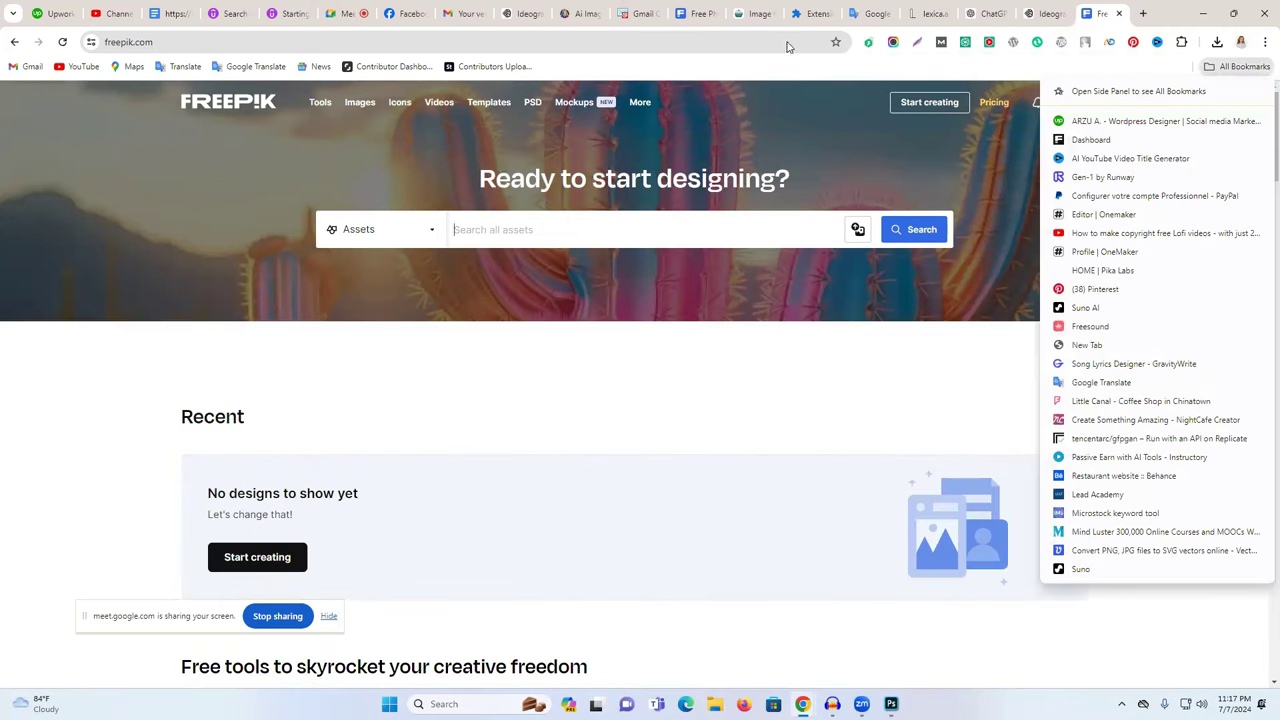
left_click(788, 42)
type("f")
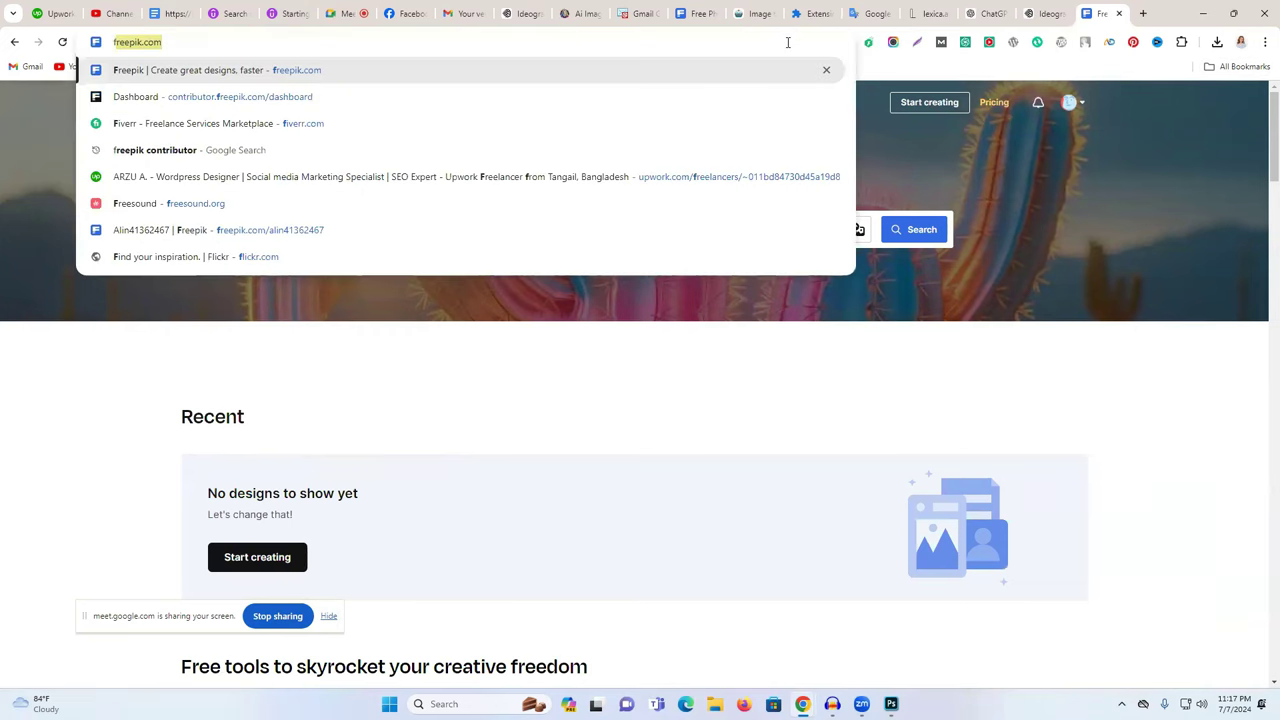
left_click(490, 104)
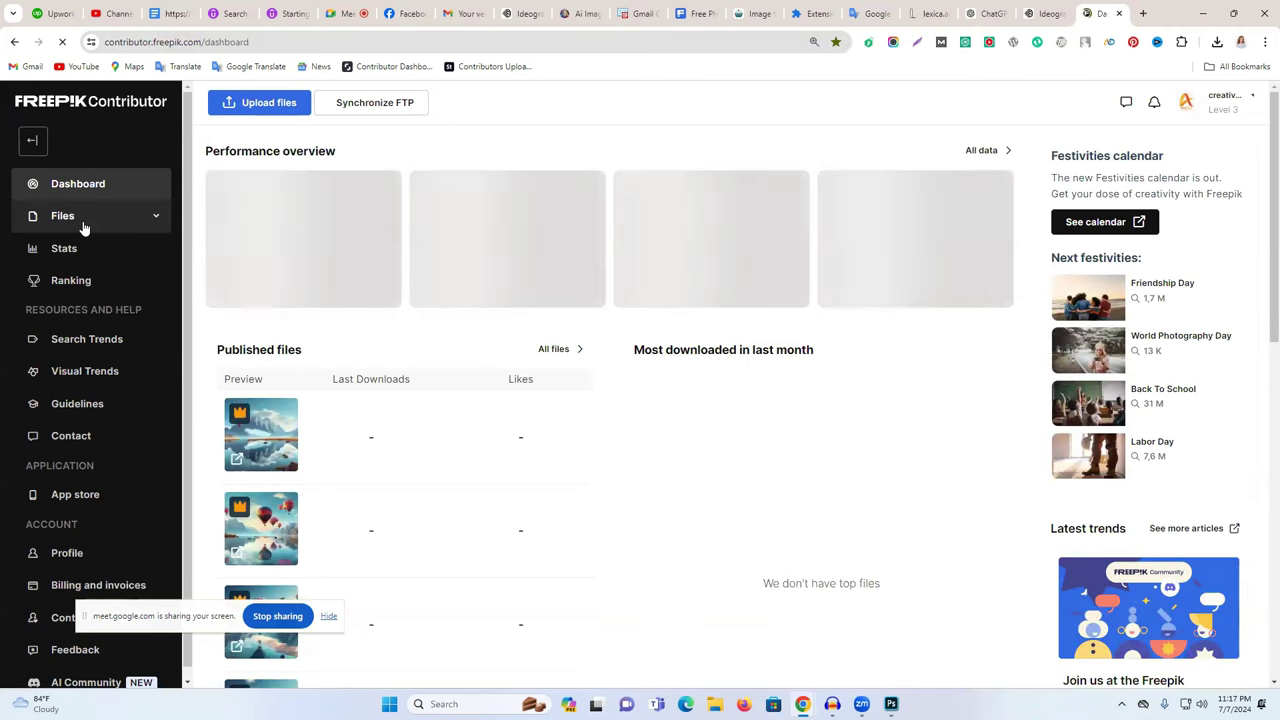
left_click(84, 229)
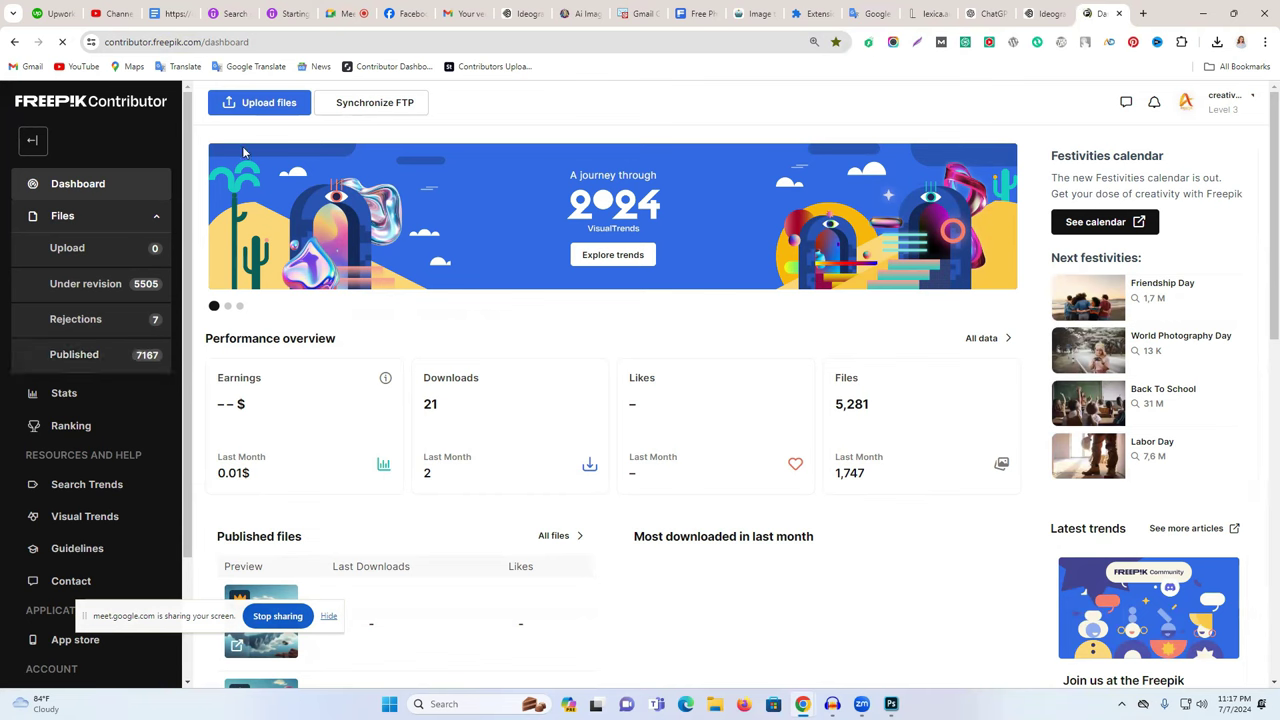
left_click(257, 106)
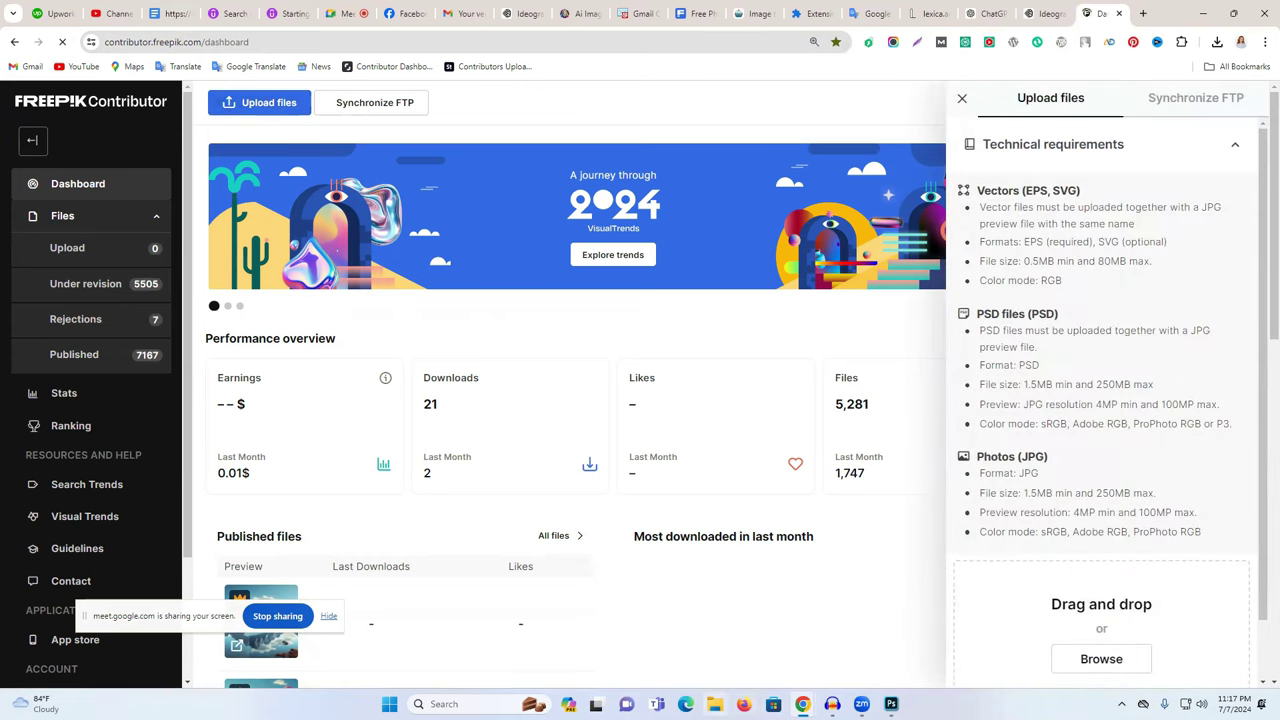
Select both files in Downloads > Happy Valentine's Day and drag them onto Freepik's drop area.
left_click(714, 704)
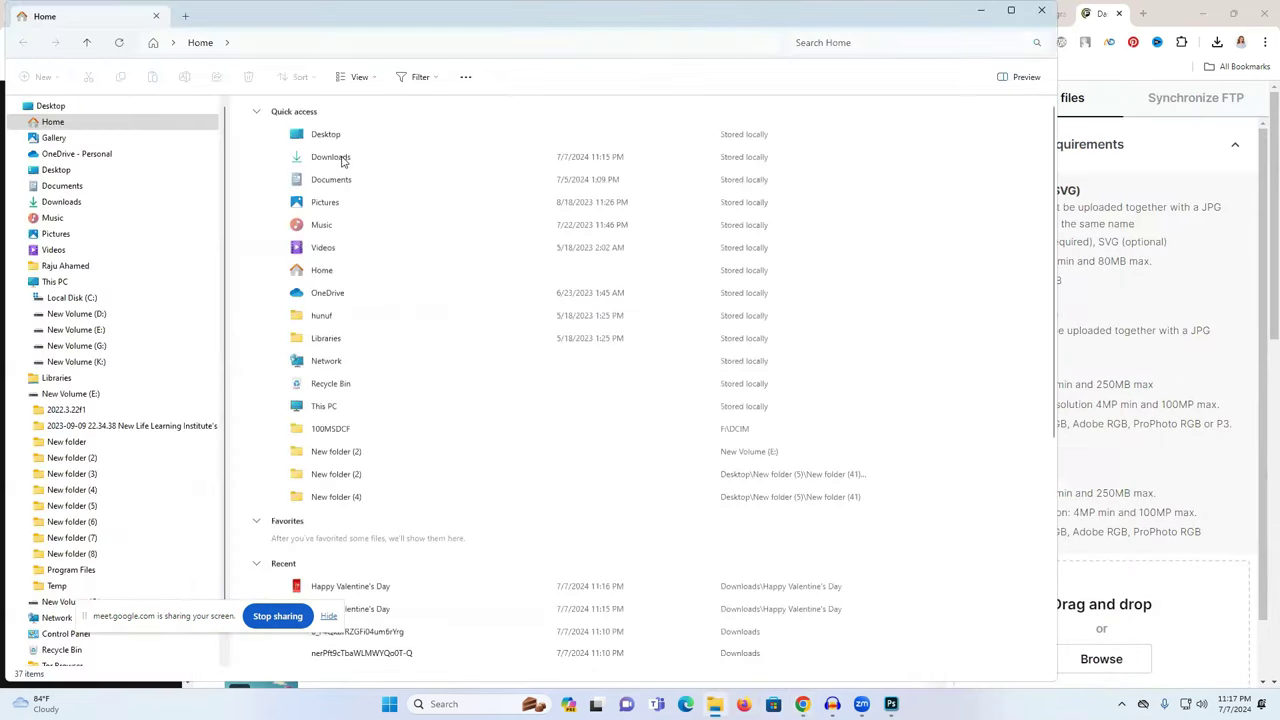
left_click(351, 160)
double_click(351, 160)
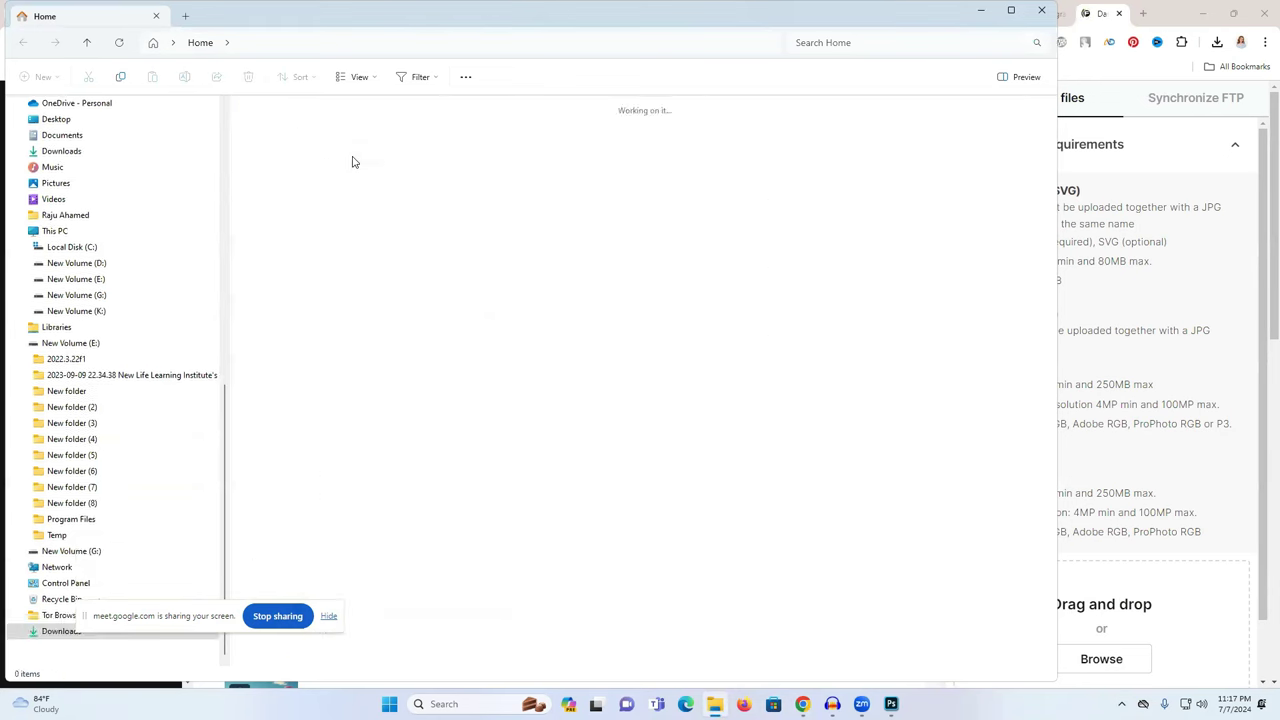
double_click(995, 179)
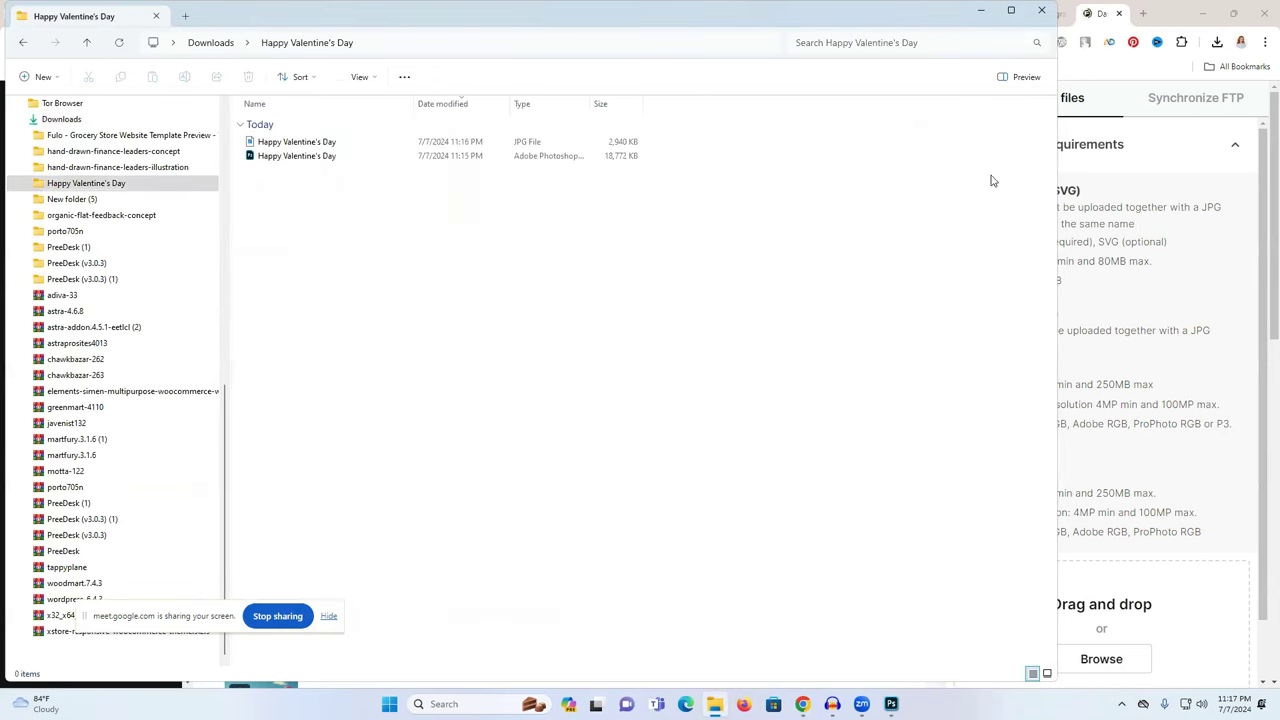
left_click_drag(360, 201, 1192, 8)
left_click(1200, 7)
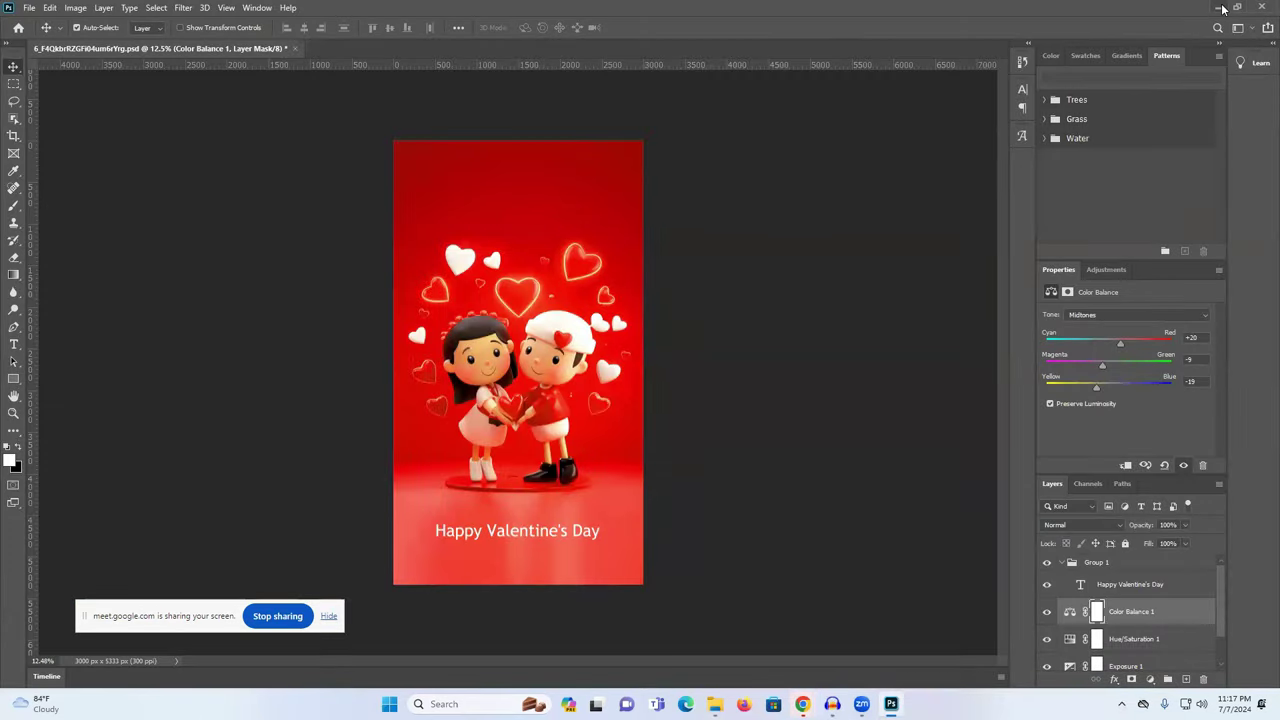
left_click(1221, 28)
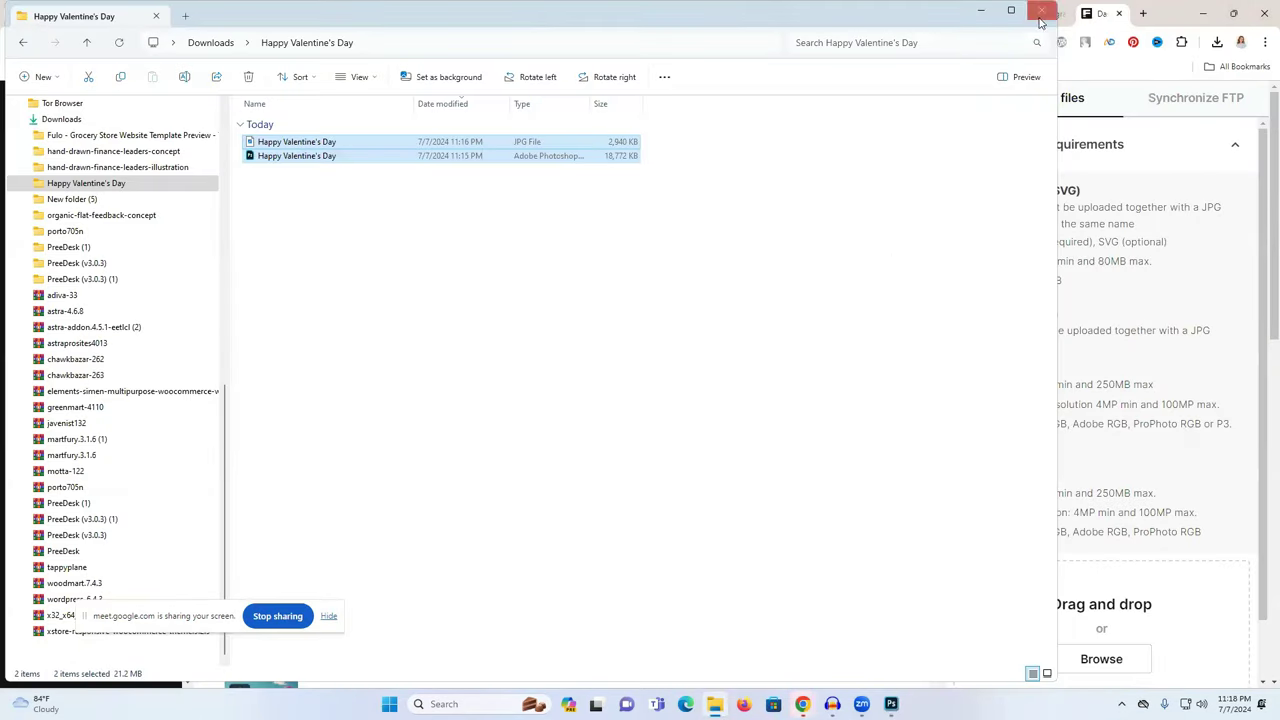
left_click_drag(290, 156, 1160, 633)
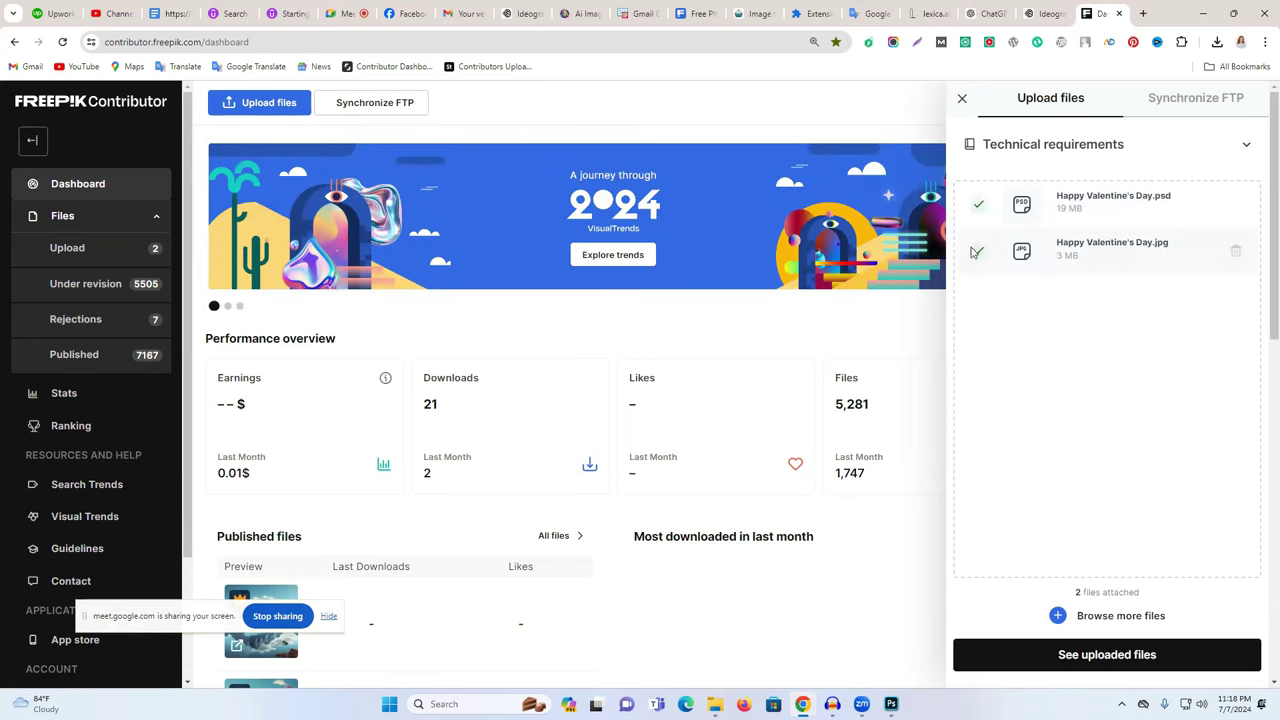
Go to the uploaded files list showing both Valentine posters as Processing, then bring up Firefox.
left_click(1055, 657)
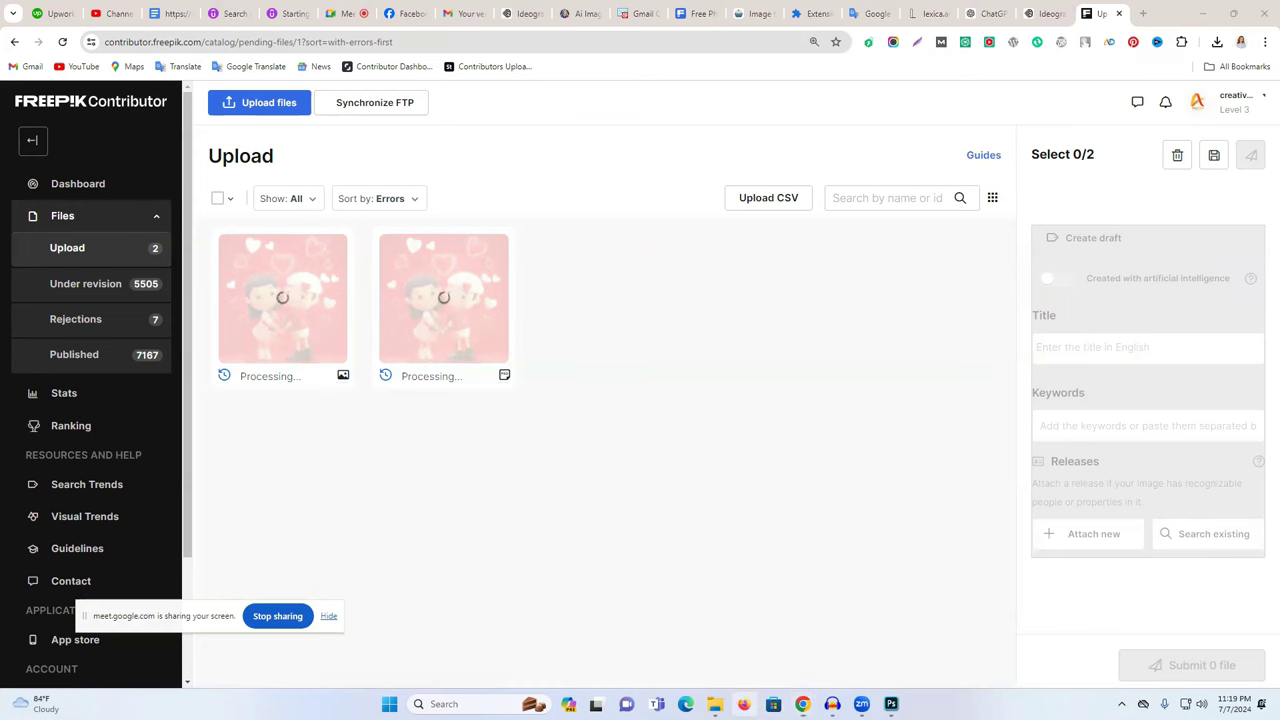
left_click(744, 704)
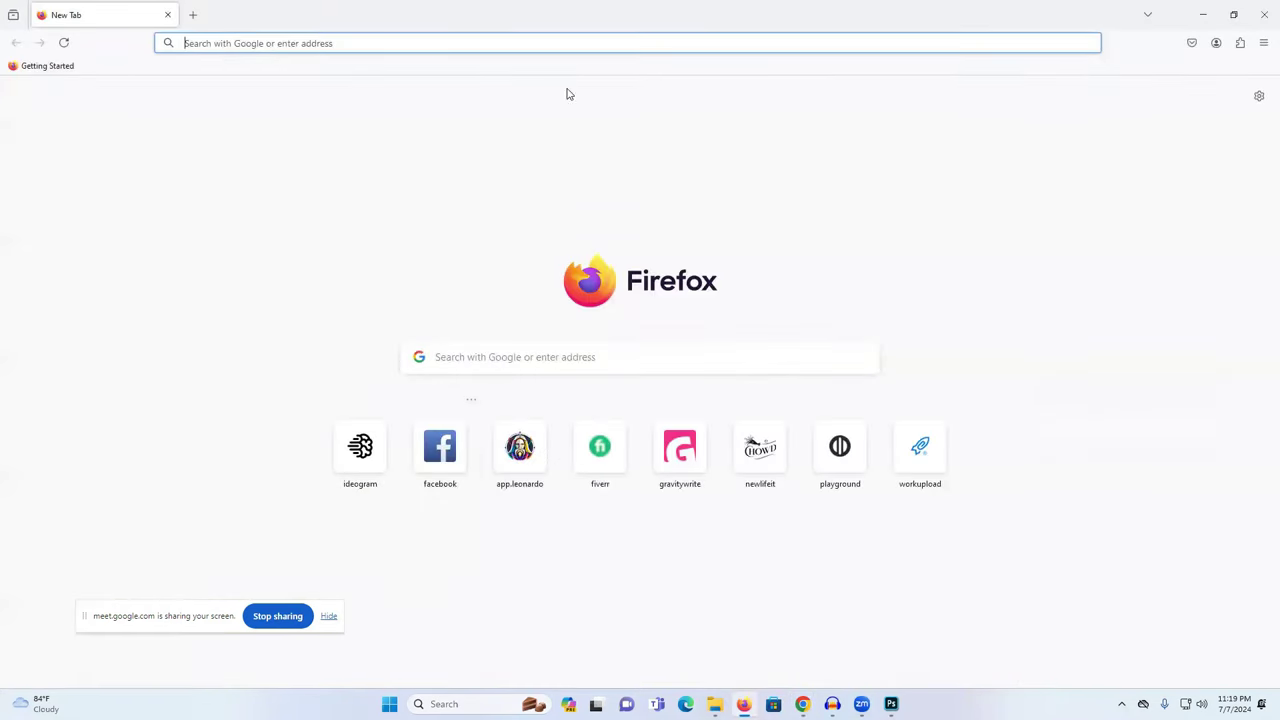
Close Firefox, open the other account's Freepik Contributor dashboard in Edge, and view its stats.
left_click(1264, 14)
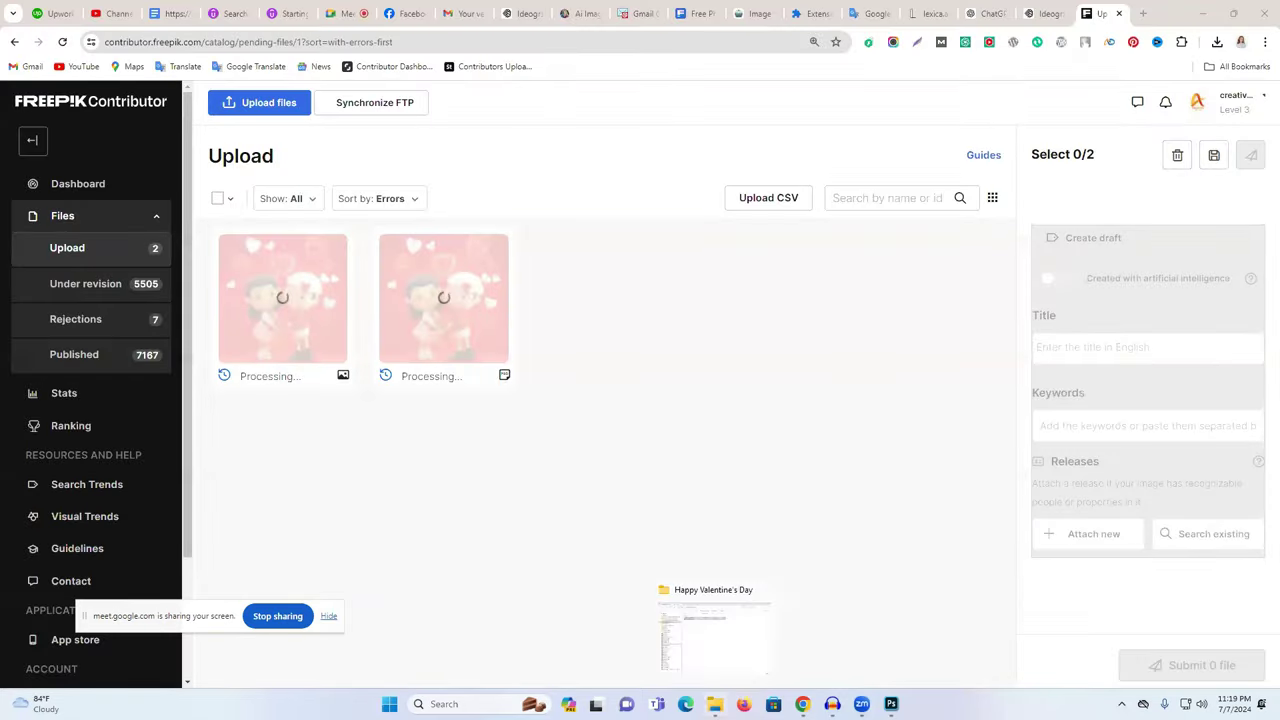
left_click(686, 704)
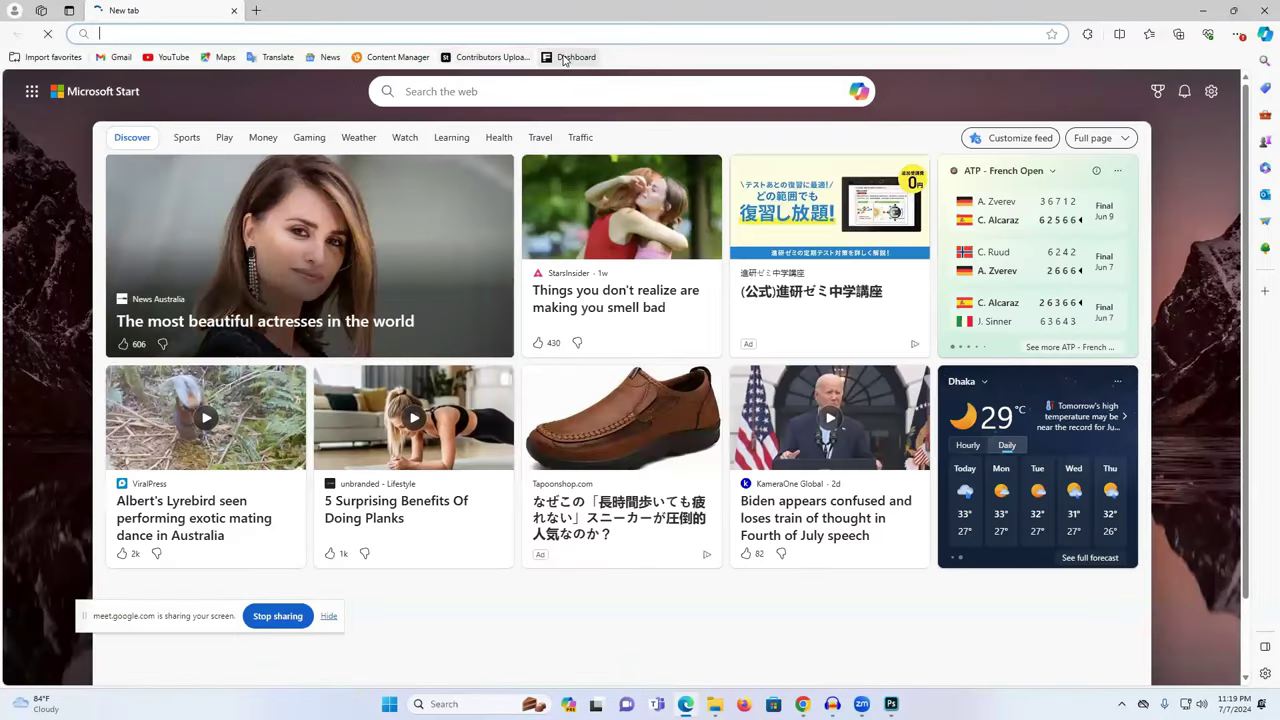
left_click(566, 57)
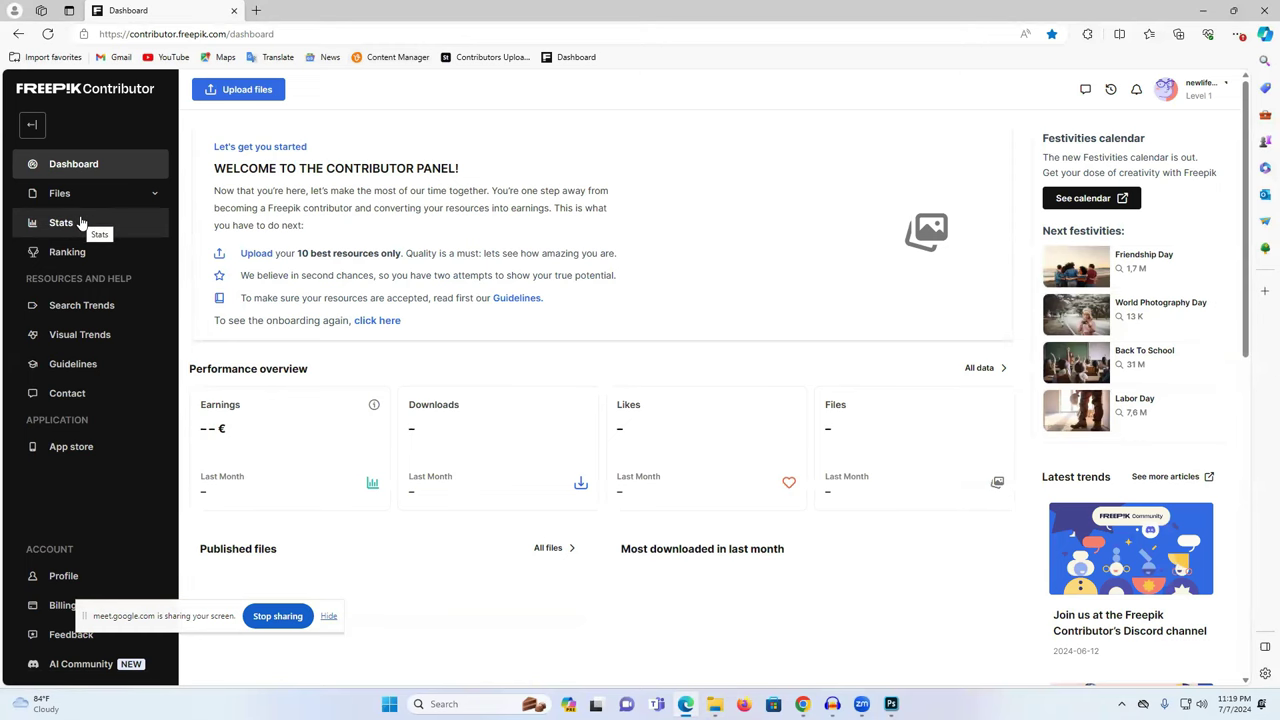
left_click(106, 229)
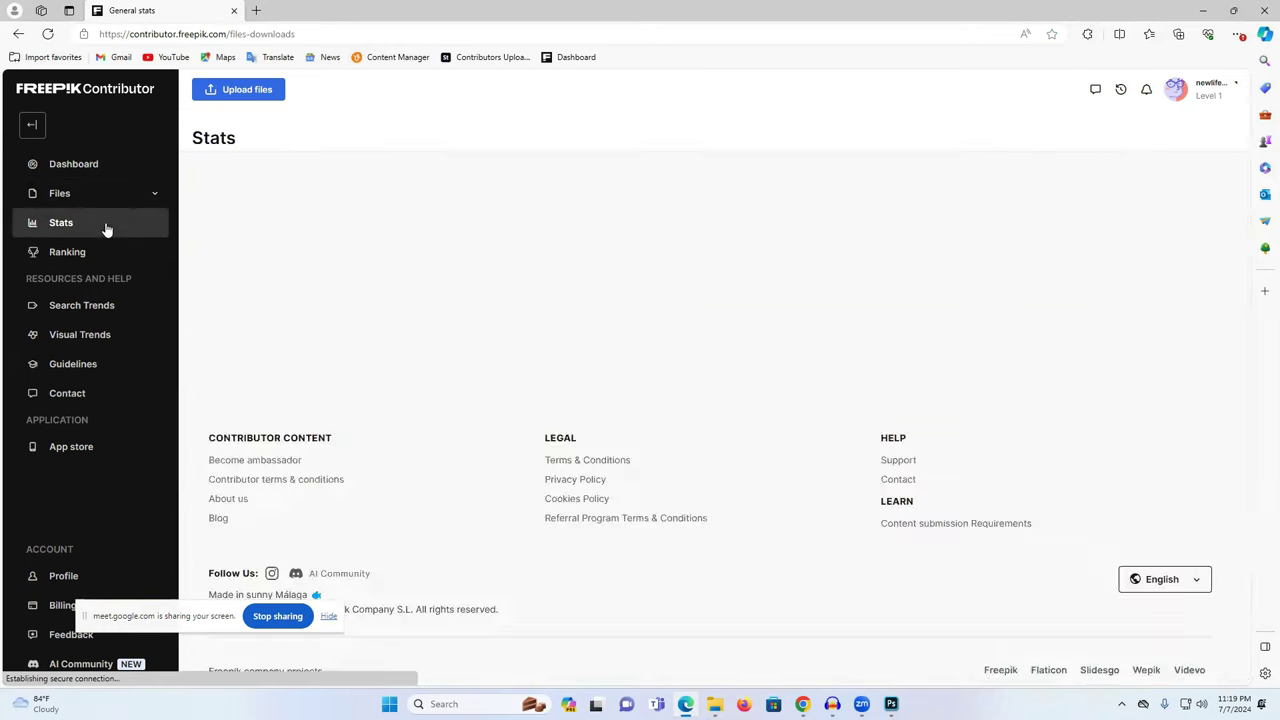
Browse the account's rejected and under-revision files, then close Edge.
left_click(103, 200)
scroll(364, 344, "down", 4)
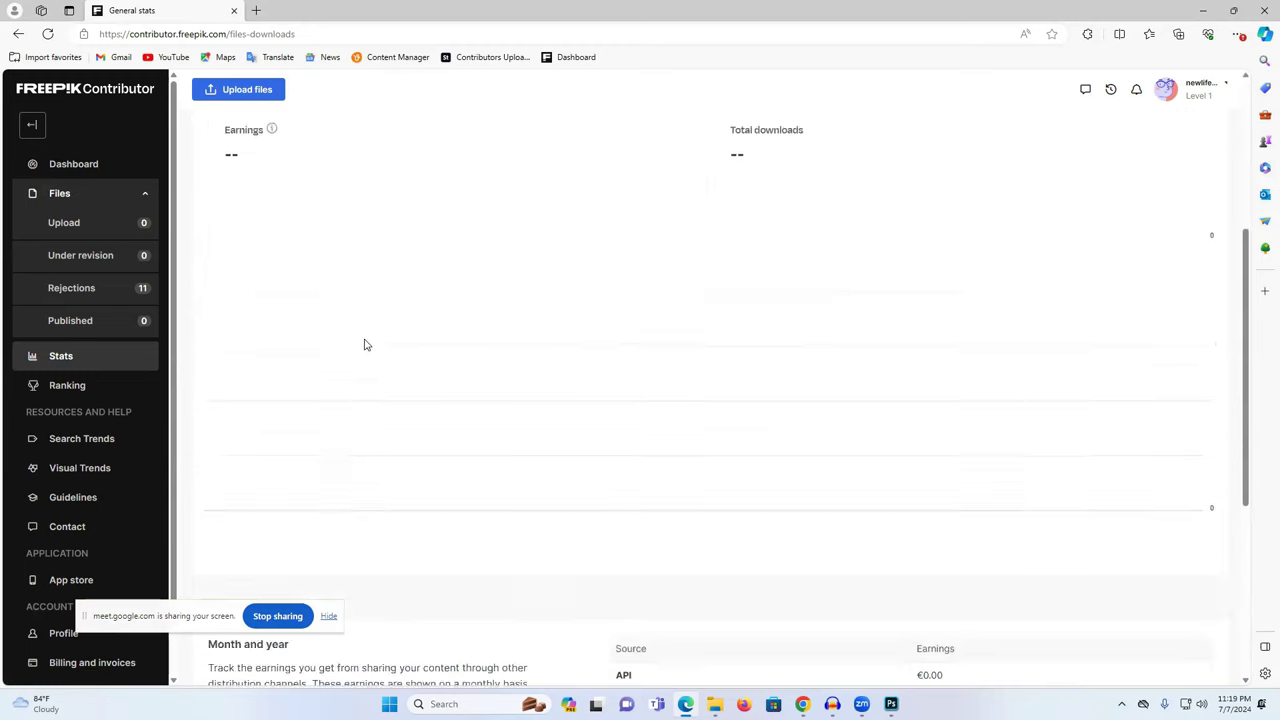
left_click(80, 290)
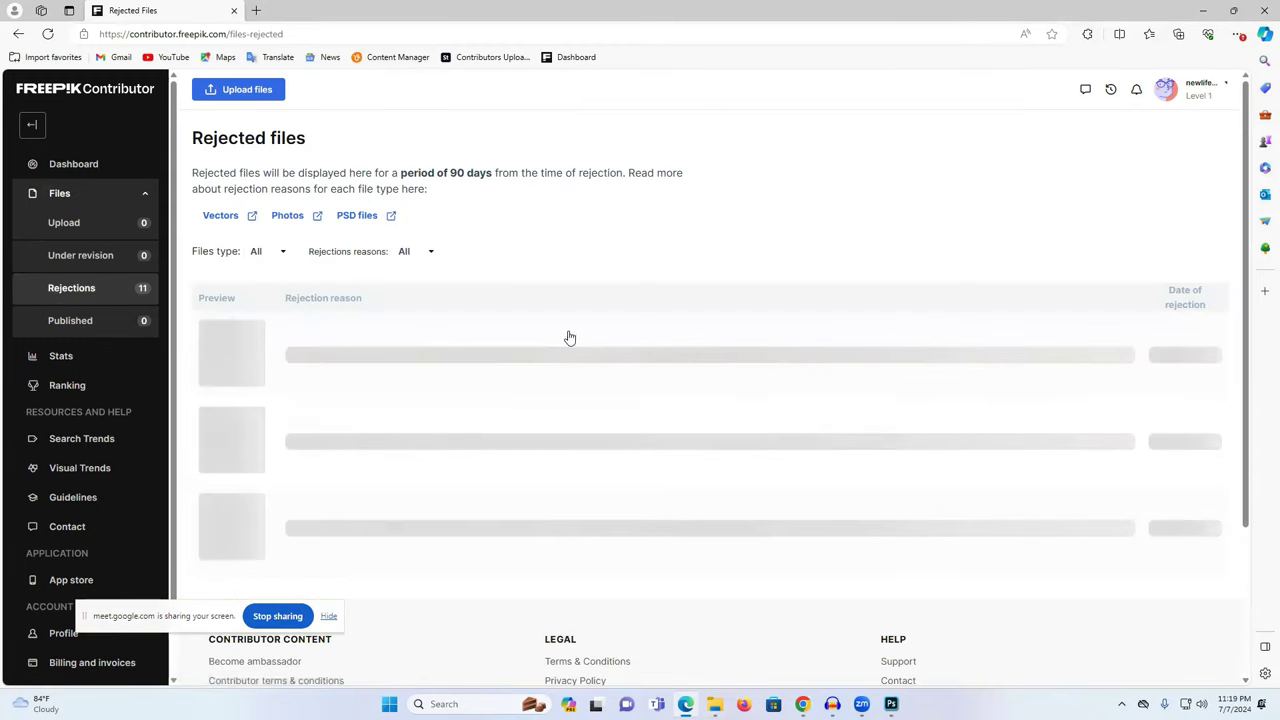
scroll(563, 349, "down", 8)
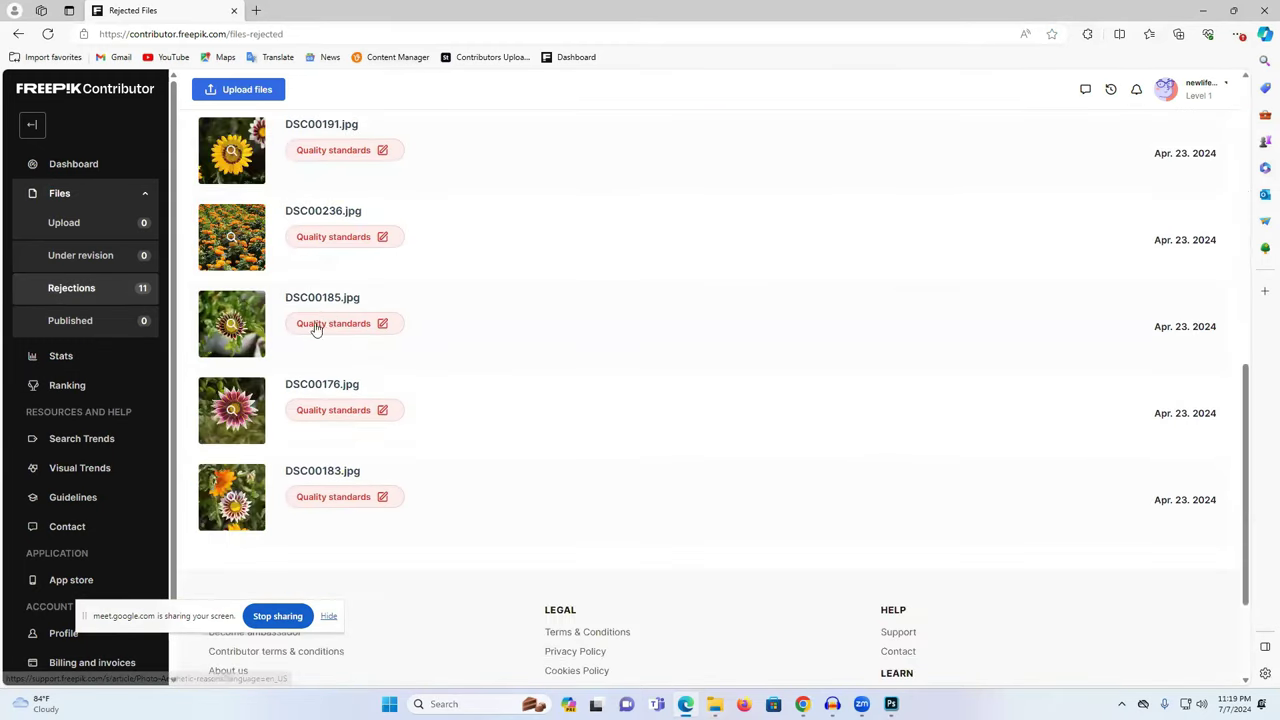
scroll(377, 380, "up", 7)
scroll(377, 387, "up", 1)
scroll(377, 387, "down", 2)
scroll(377, 387, "up", 2)
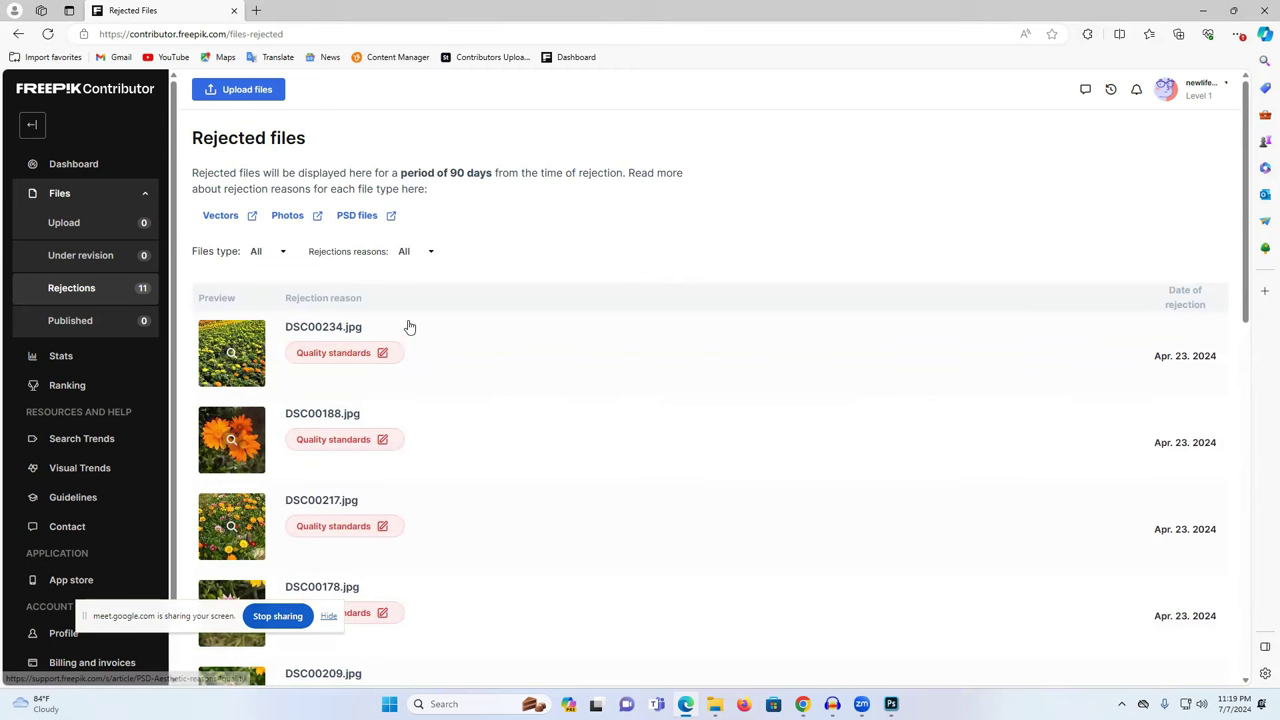
left_click(85, 262)
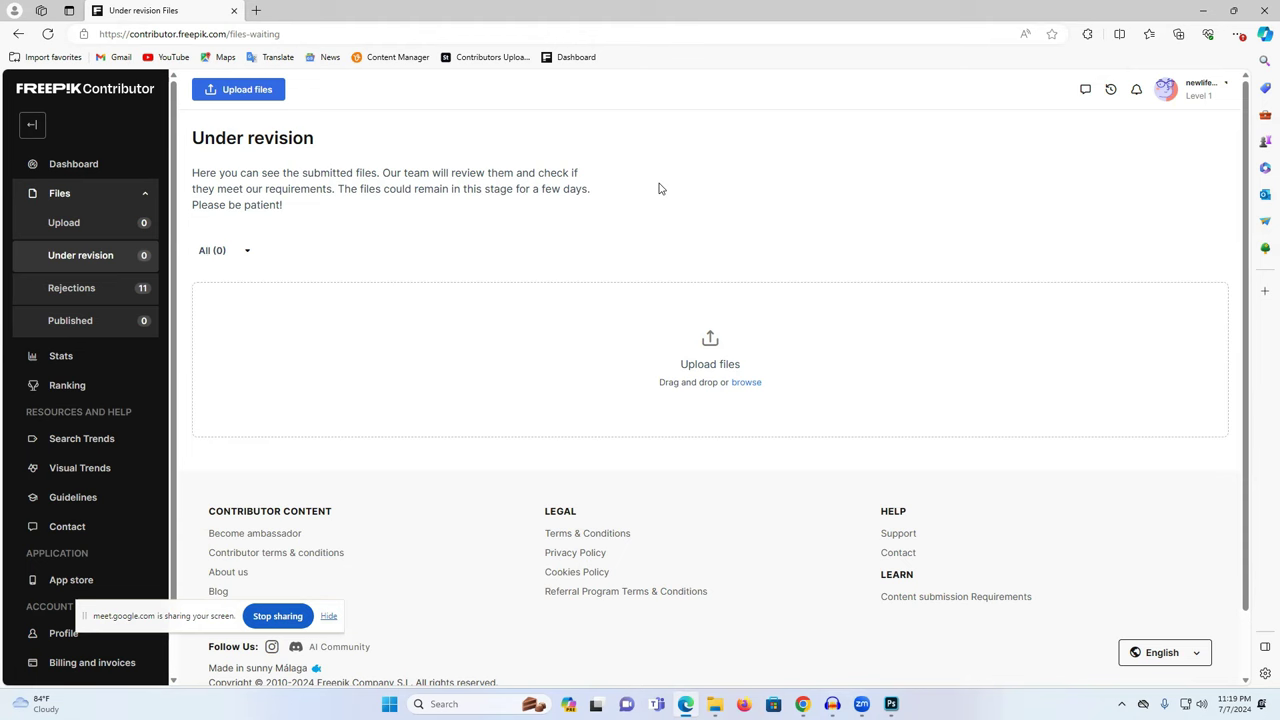
left_click(1262, 8)
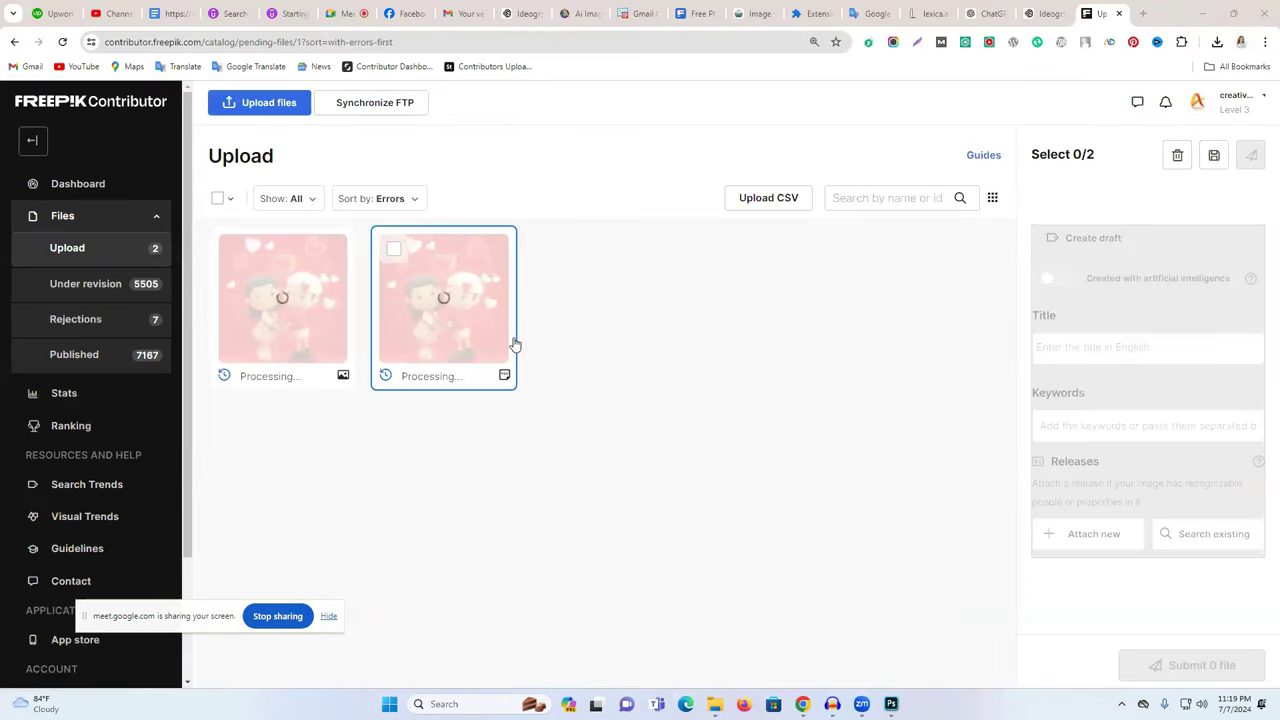
Reload the Upload page and select and check the second Valentine poster file.
left_click(62, 42)
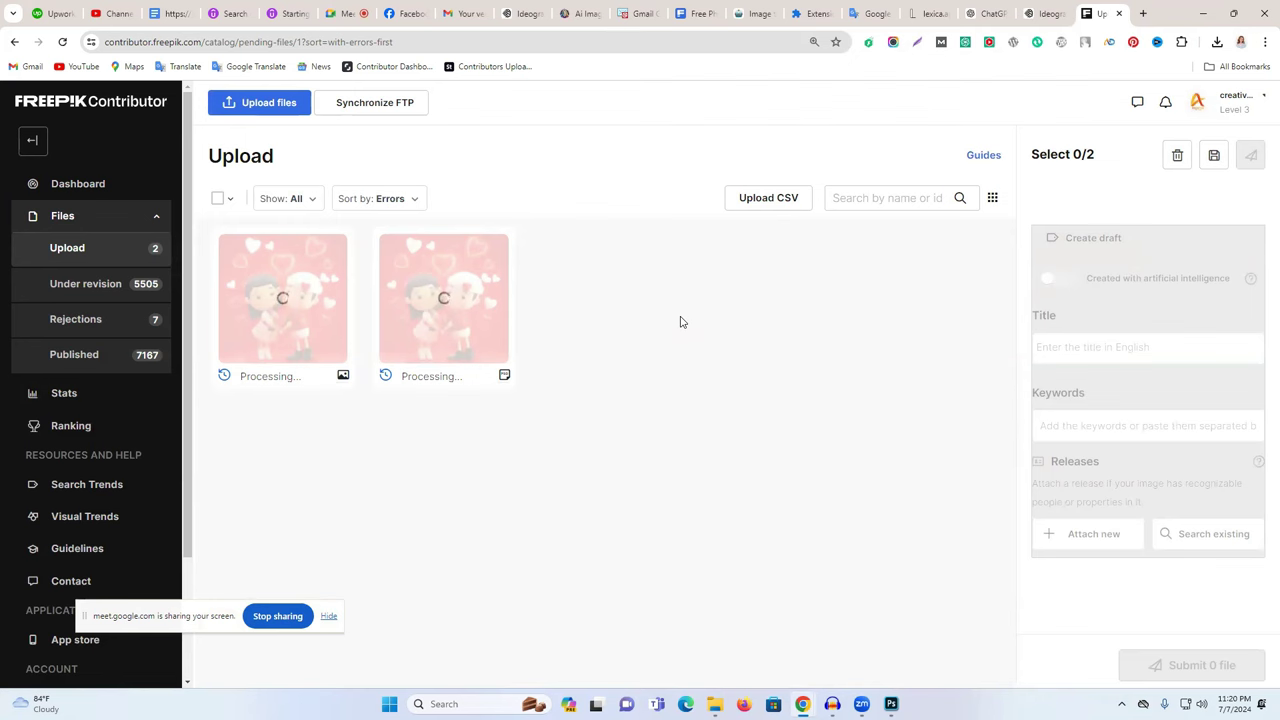
left_click(62, 42)
left_click(396, 302)
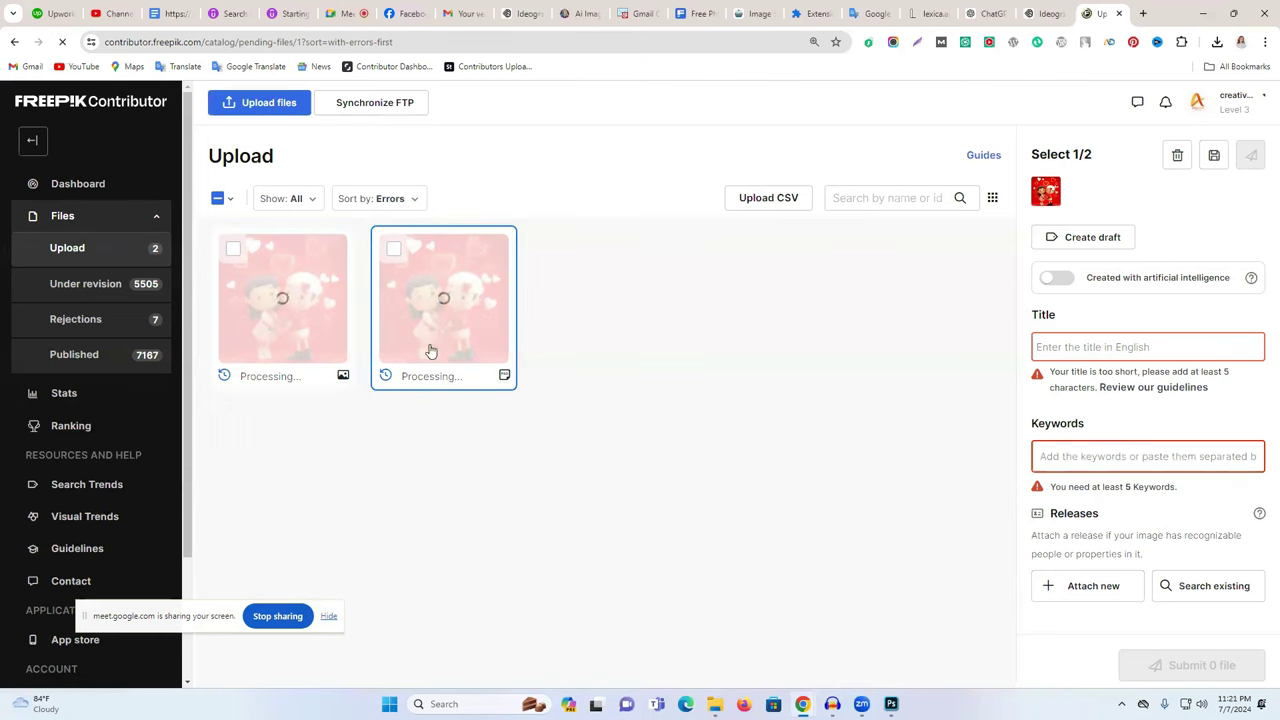
left_click(394, 252)
Paste 'Happy Valentine's Day' as the second file's title and move on to Keywords.
left_click(1107, 347)
type("Happy Valentine's Day")
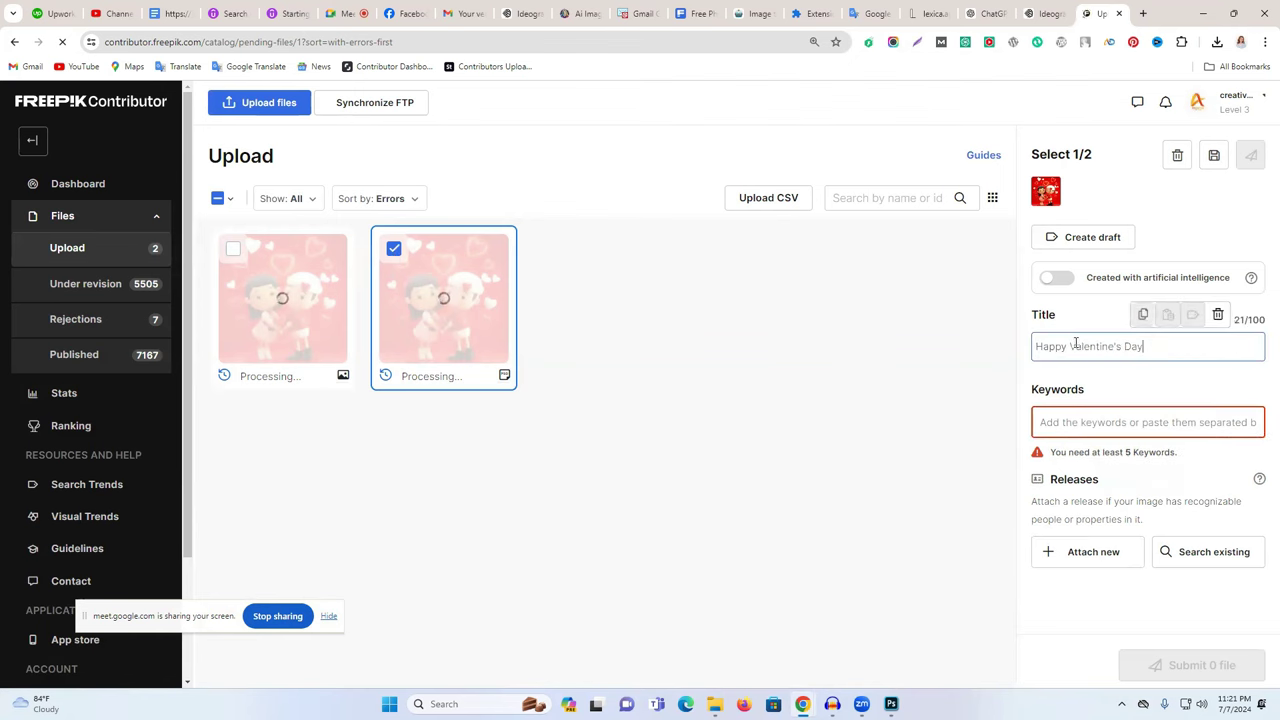
left_click(1070, 425)
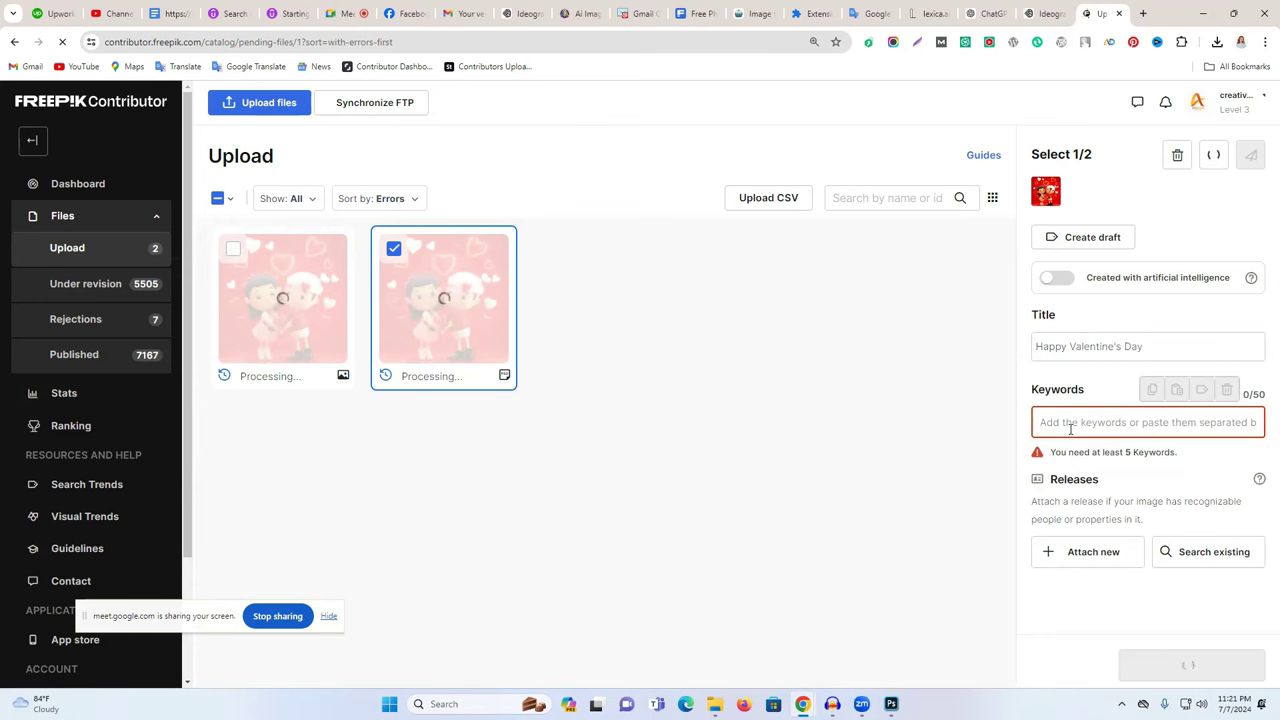
left_click(1141, 13)
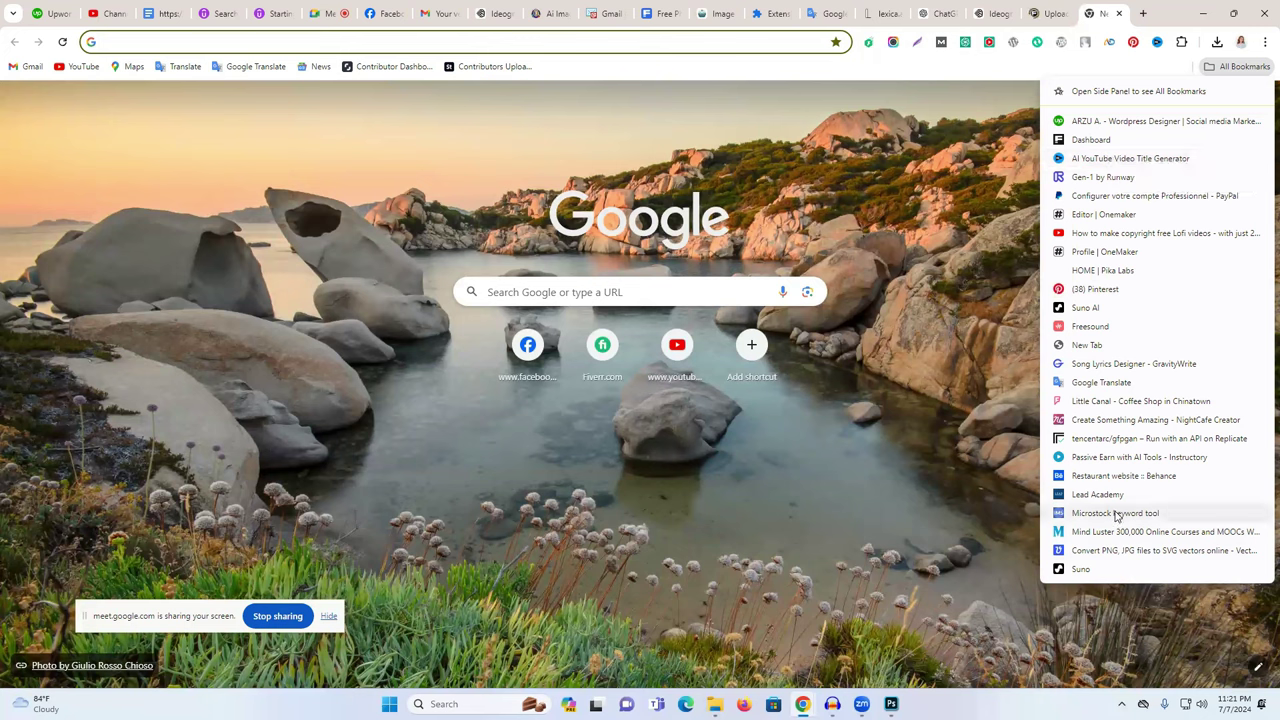
In IMStocker Keyworder, dismiss the VISION popup and search for 'Happy Valentine's Day'.
left_click(1116, 513)
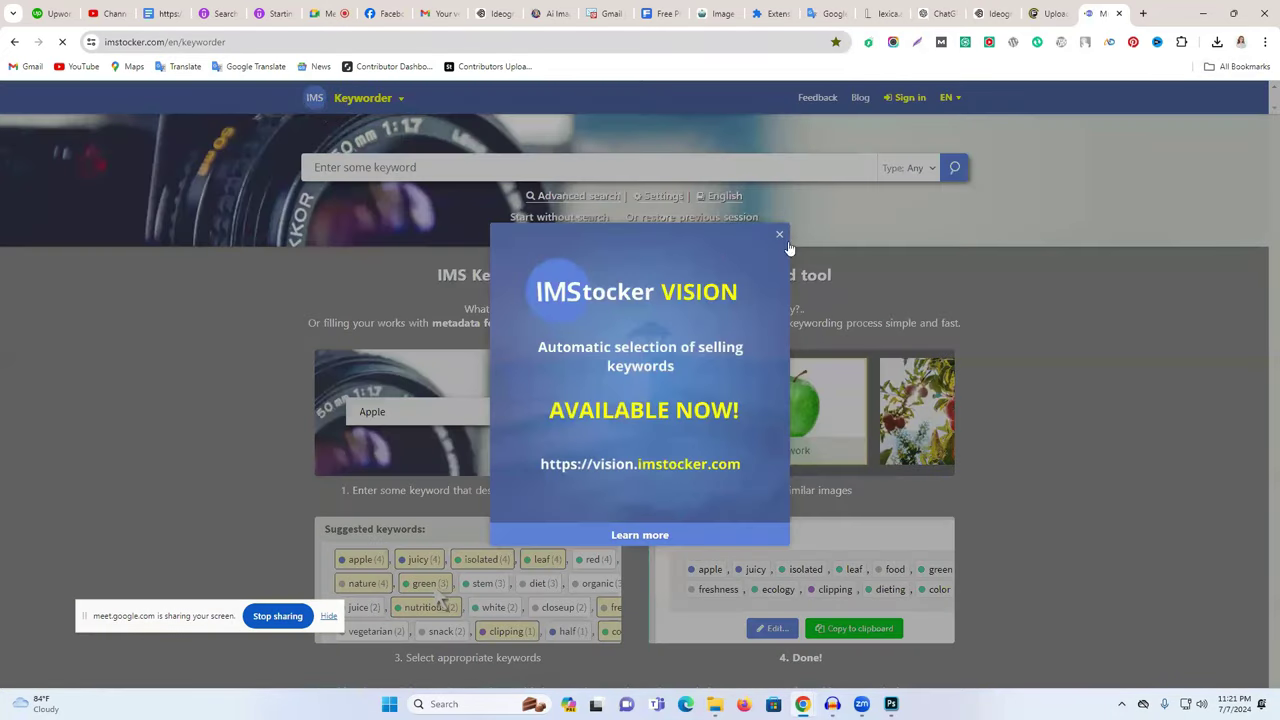
left_click(776, 236)
left_click(451, 169)
type("Happy Valentine's Day")
left_click(953, 169)
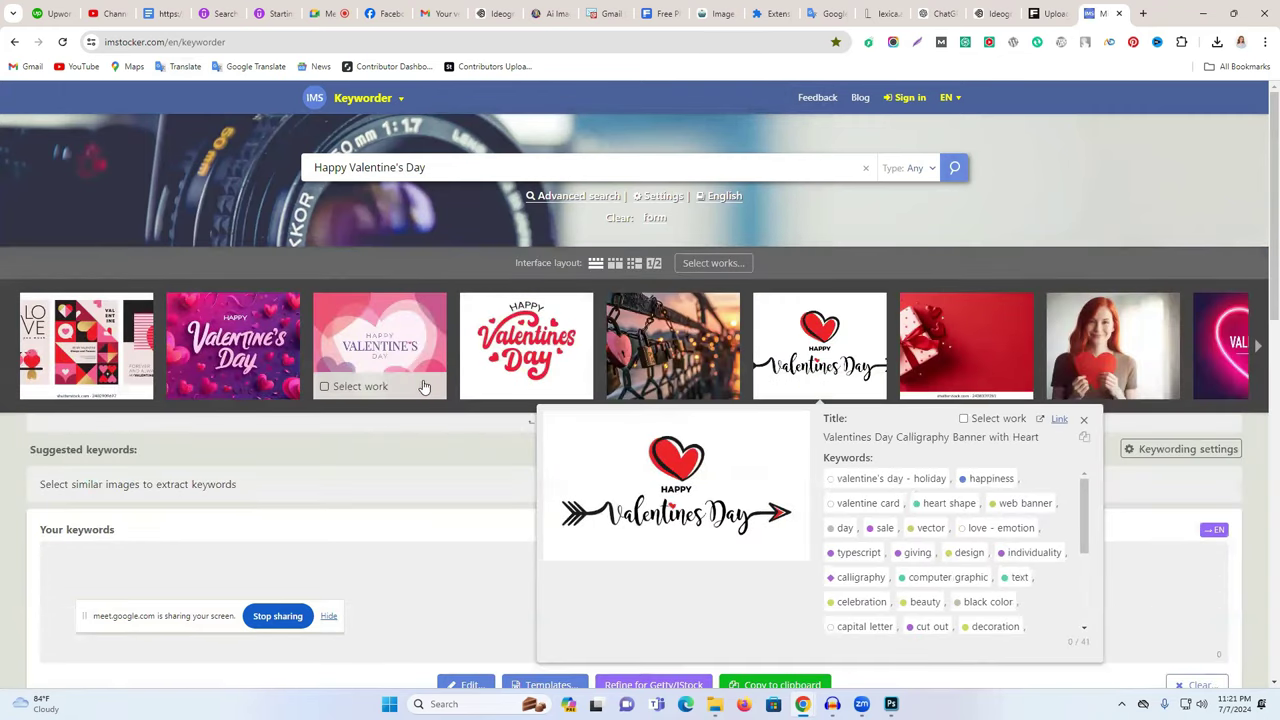
Use the Valentines Day lettering design to pick 50 keywords and copy them to the clipboard.
left_click(537, 340)
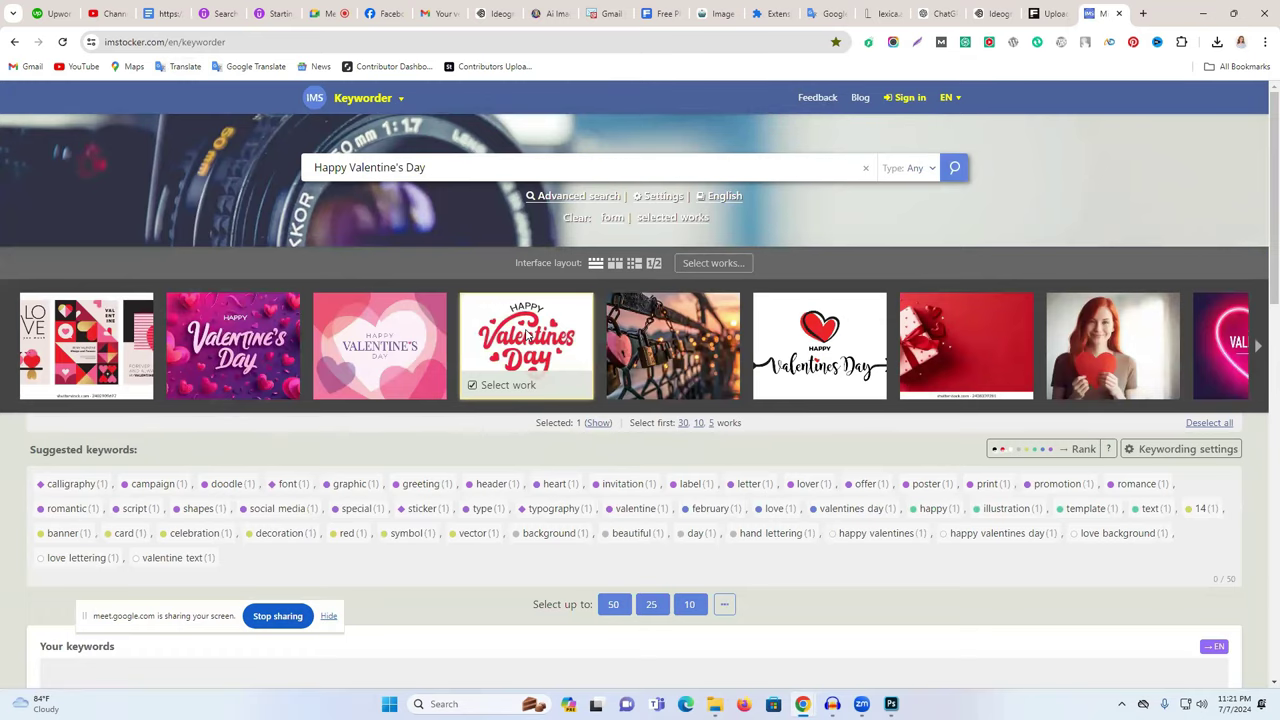
scroll(537, 340, "down", 2)
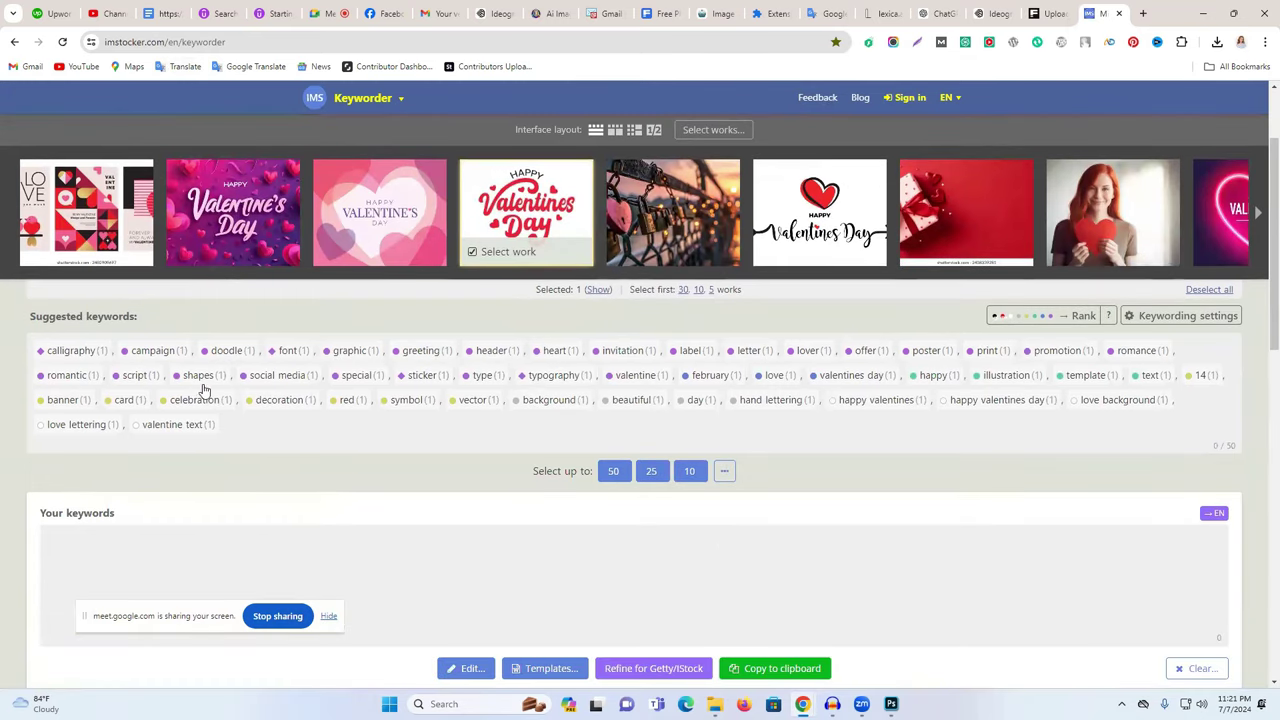
scroll(670, 445, "down", 1)
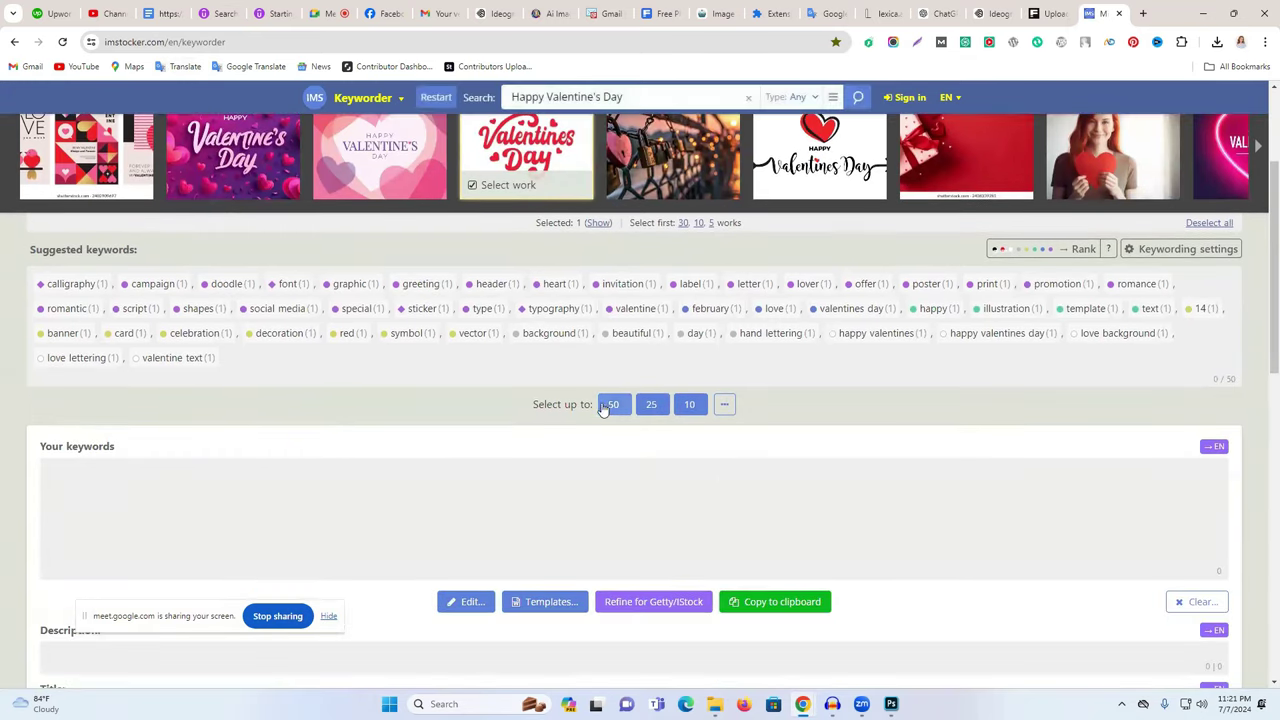
left_click(615, 405)
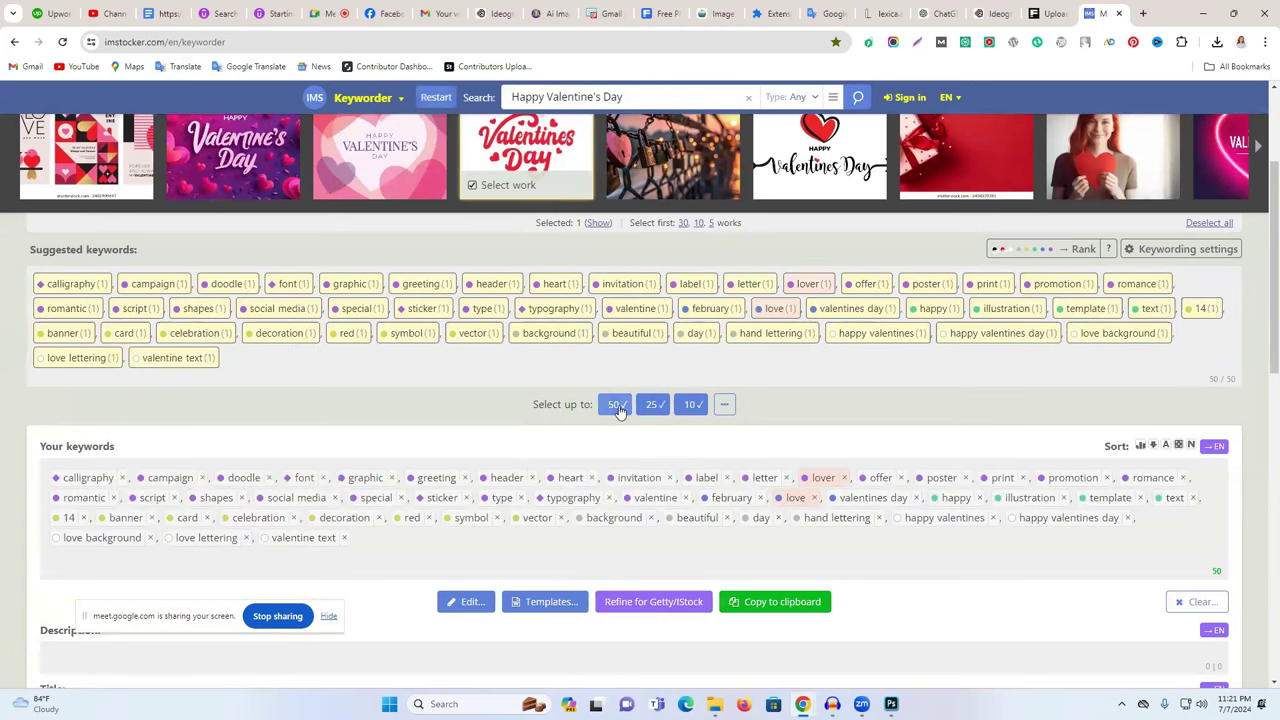
left_click(773, 602)
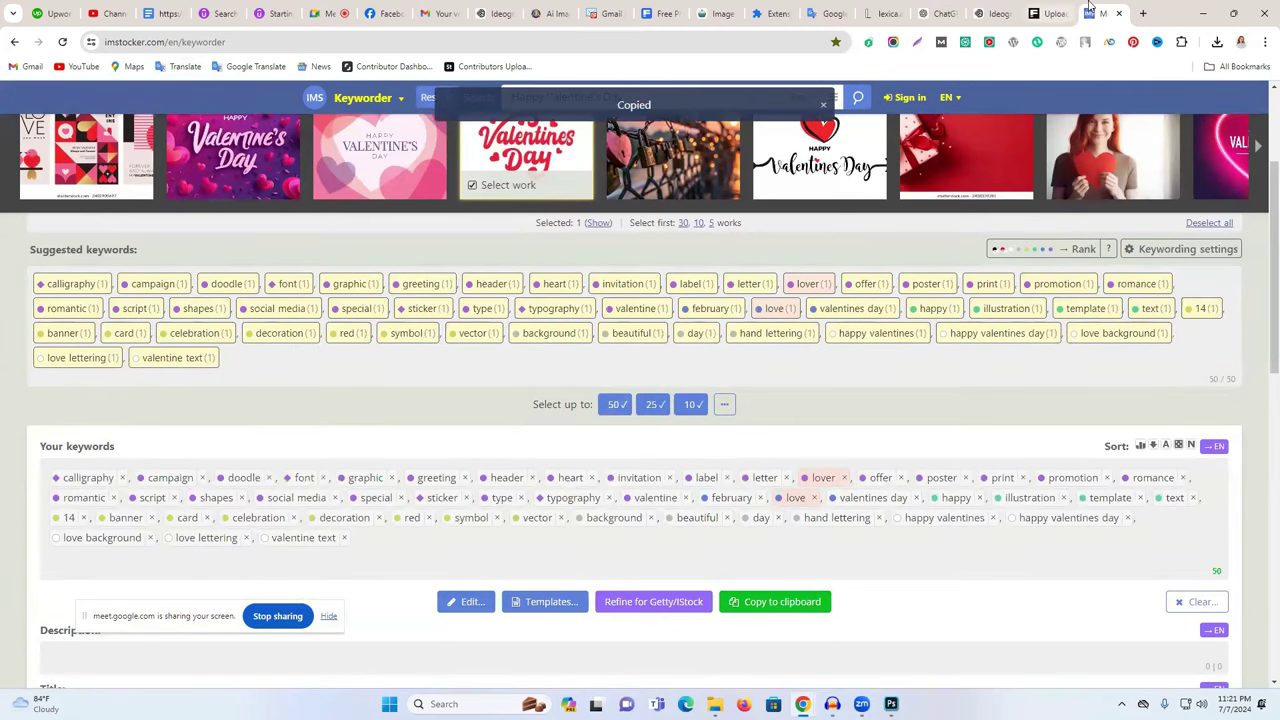
left_click(1043, 8)
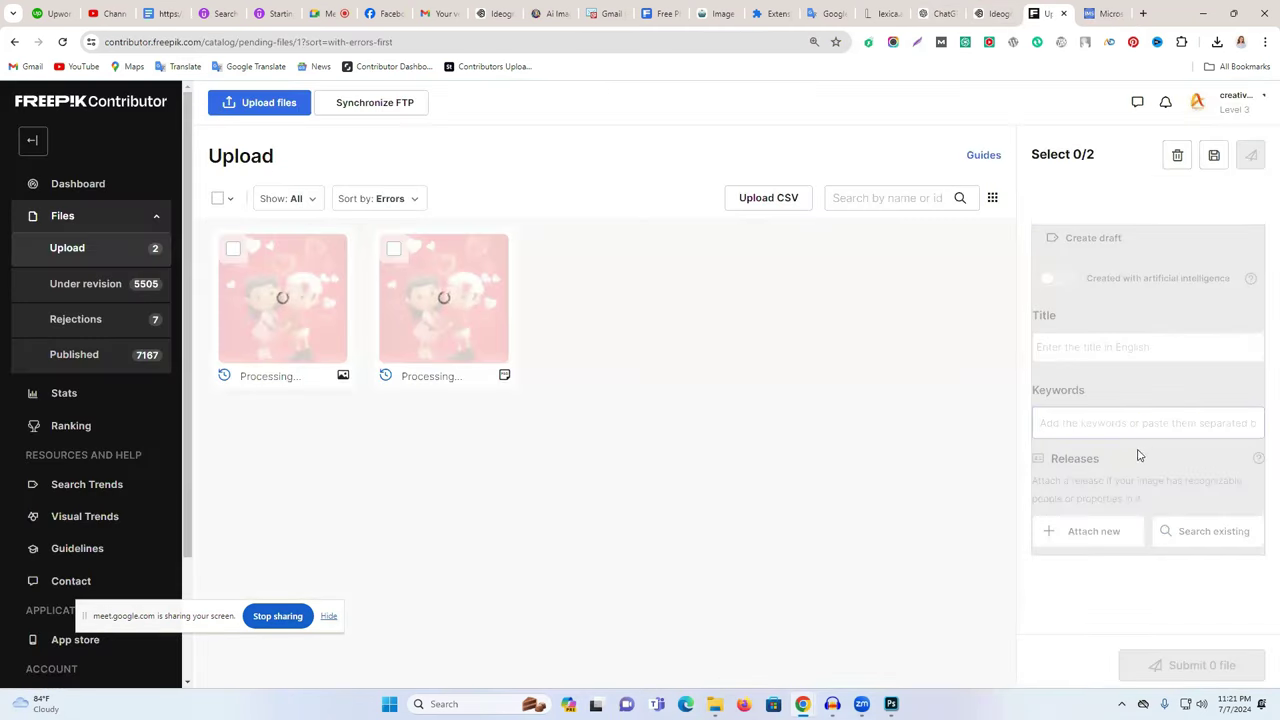
Paste the 50 copied Valentine keywords into the second upload's Keywords field.
left_click(455, 331)
mouse_move(1086, 406)
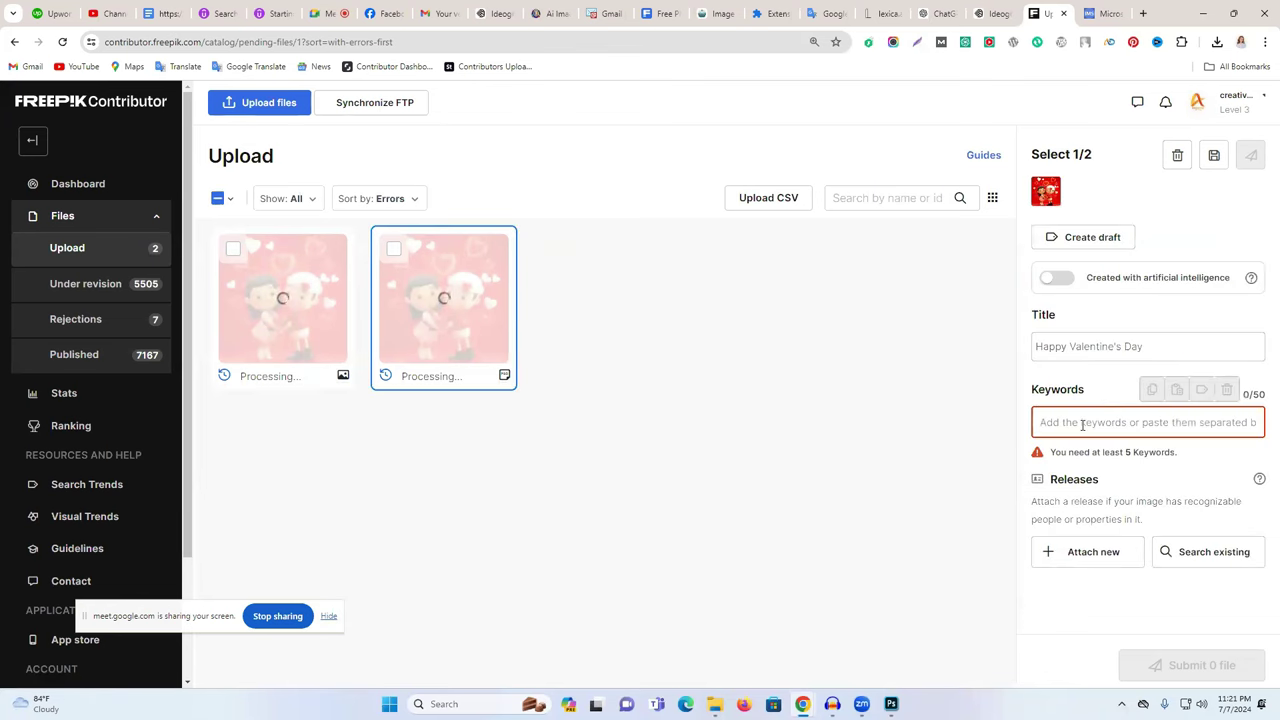
key("ctrl+v")
scroll(1134, 500, "down", 10)
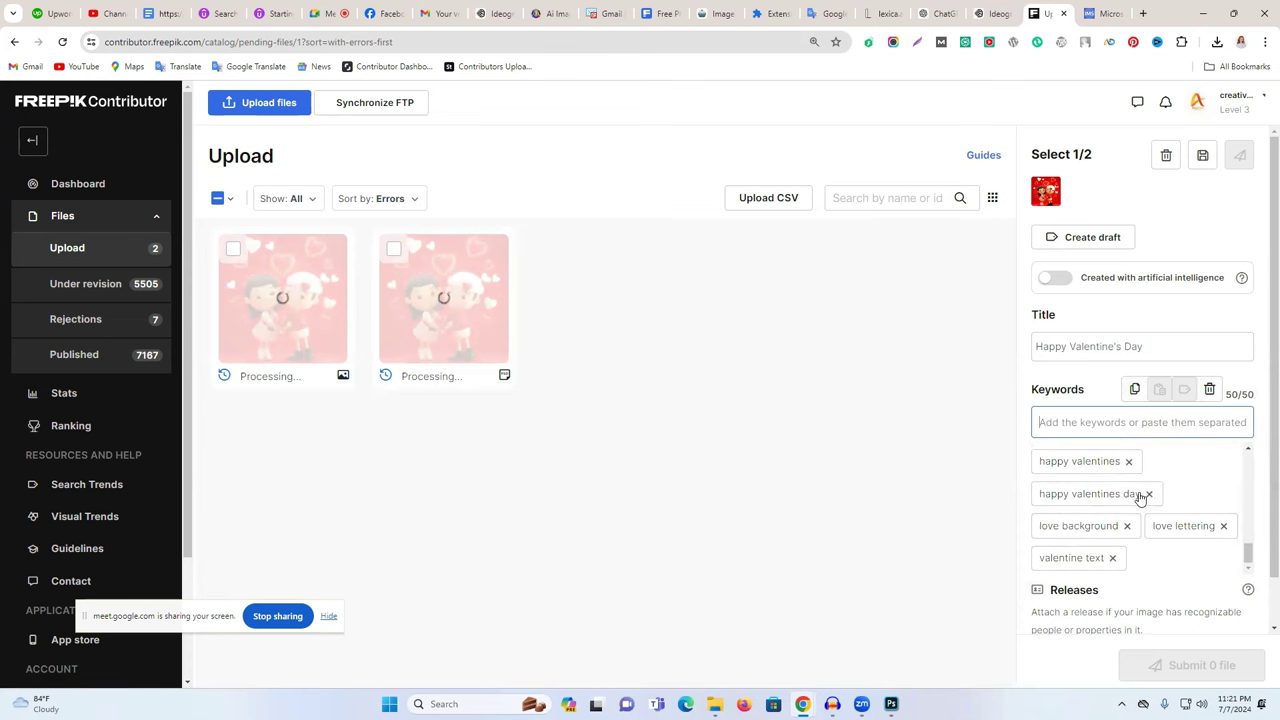
scroll(1138, 495, "up", 5)
scroll(1109, 481, "up", 5)
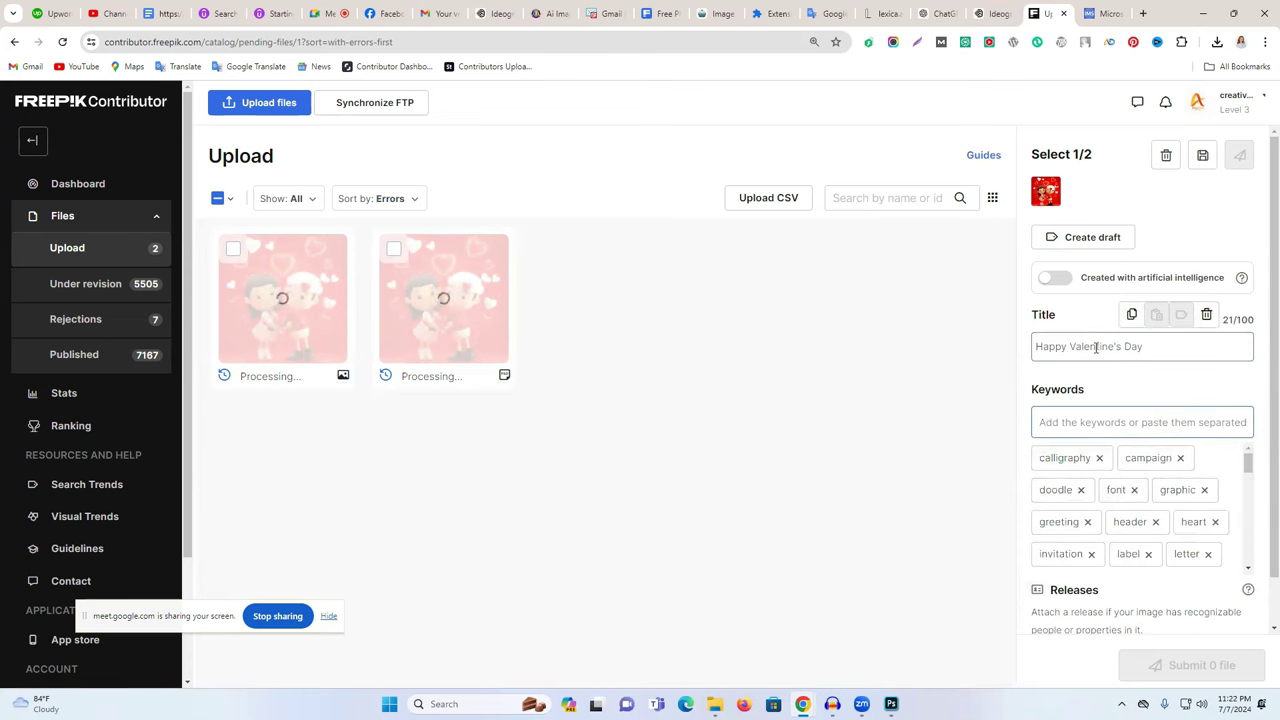
Review the second upload's title text and keyword tags.
left_click_drag(1047, 346, 1177, 347)
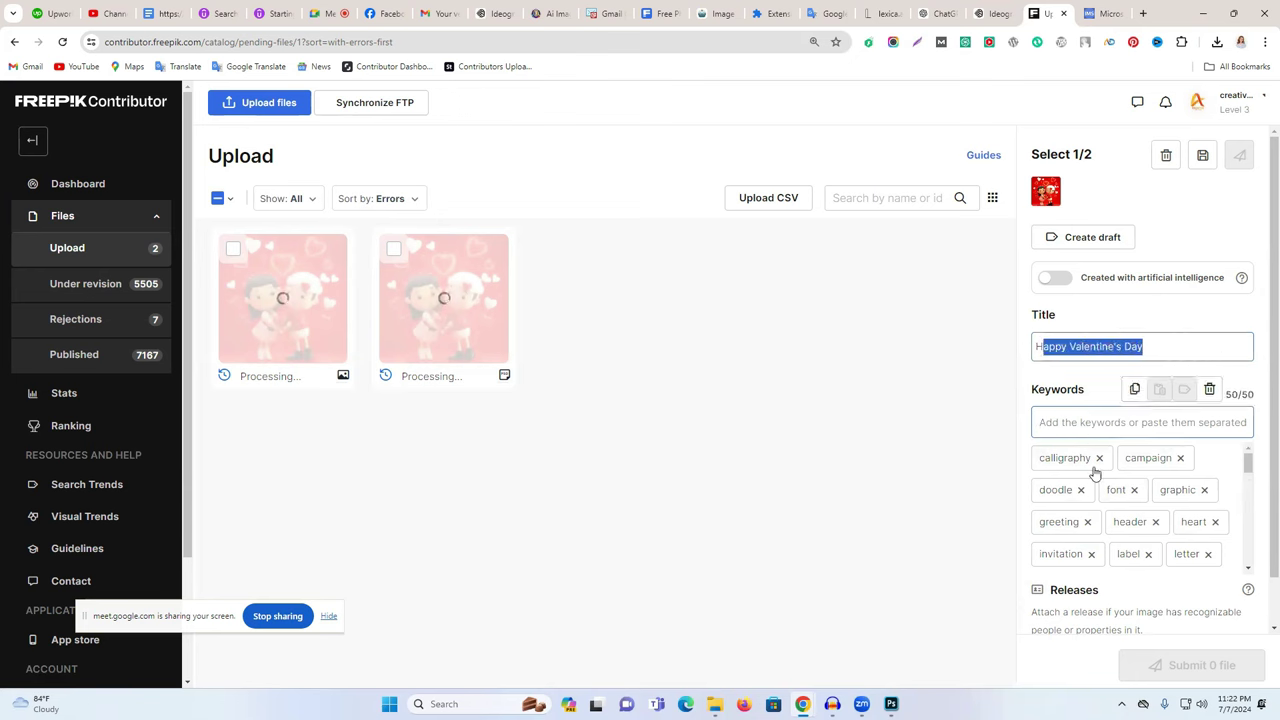
scroll(1095, 473, "down", 3)
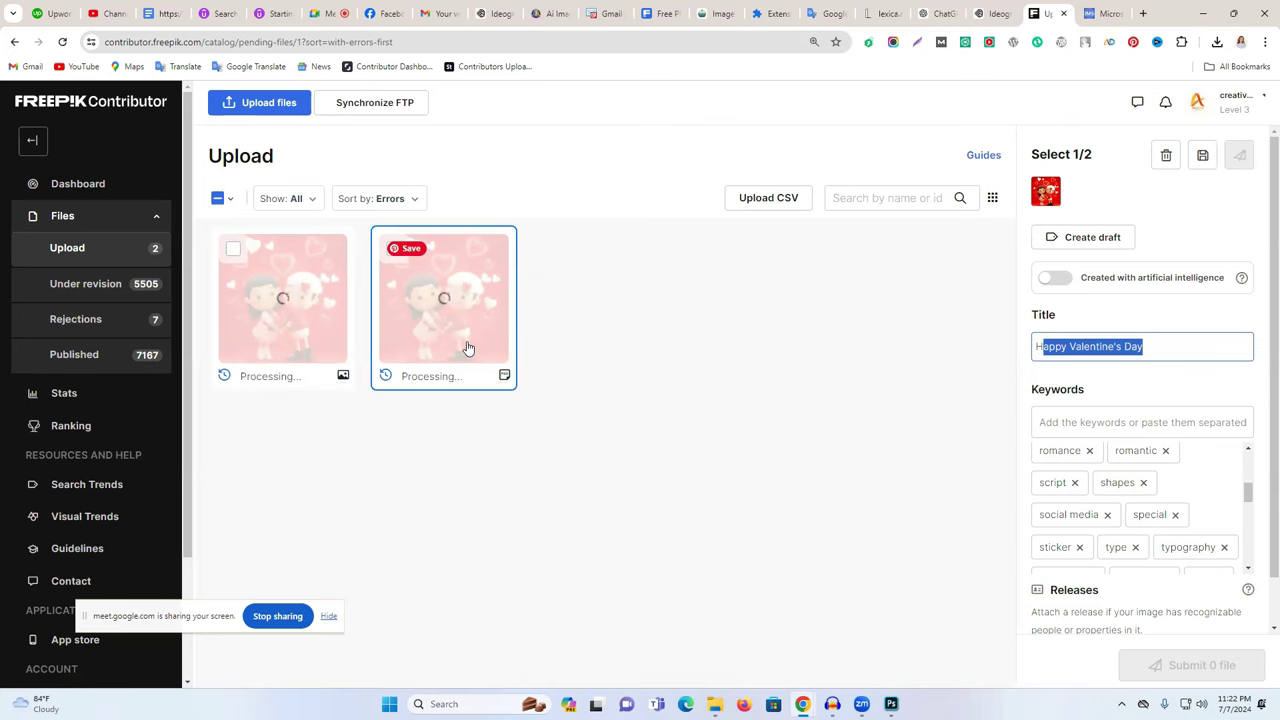
mouse_move(1164, 470)
scroll(1169, 533, "down", 5)
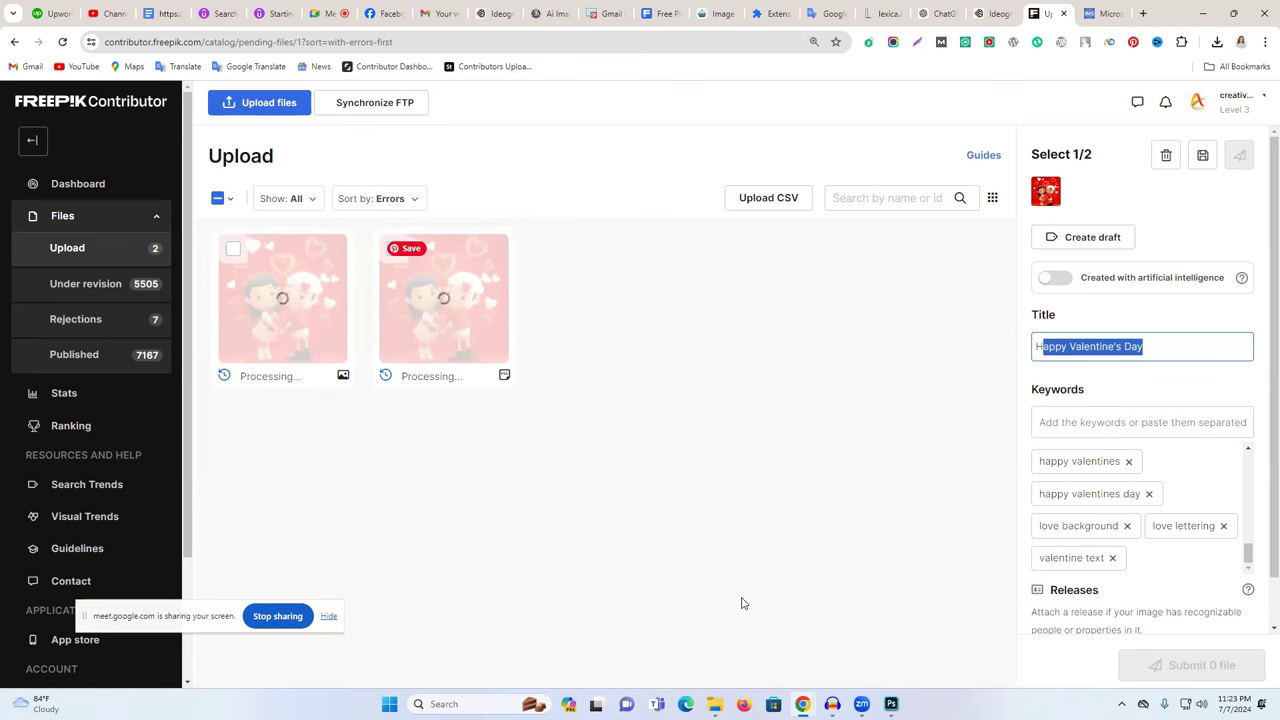
key("alt+Tab")
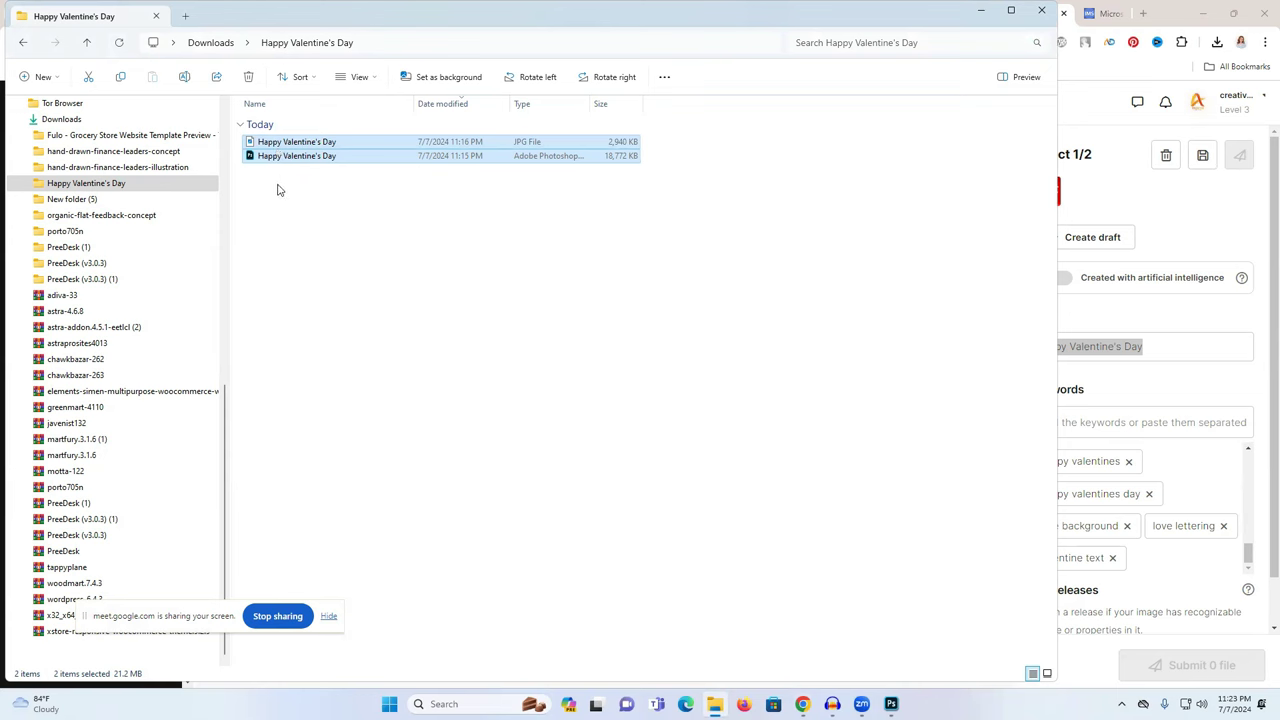
Rename both the JPG and PSD in the Happy Valentine's Day folder to '1' and close File Explorer.
right_click(300, 208)
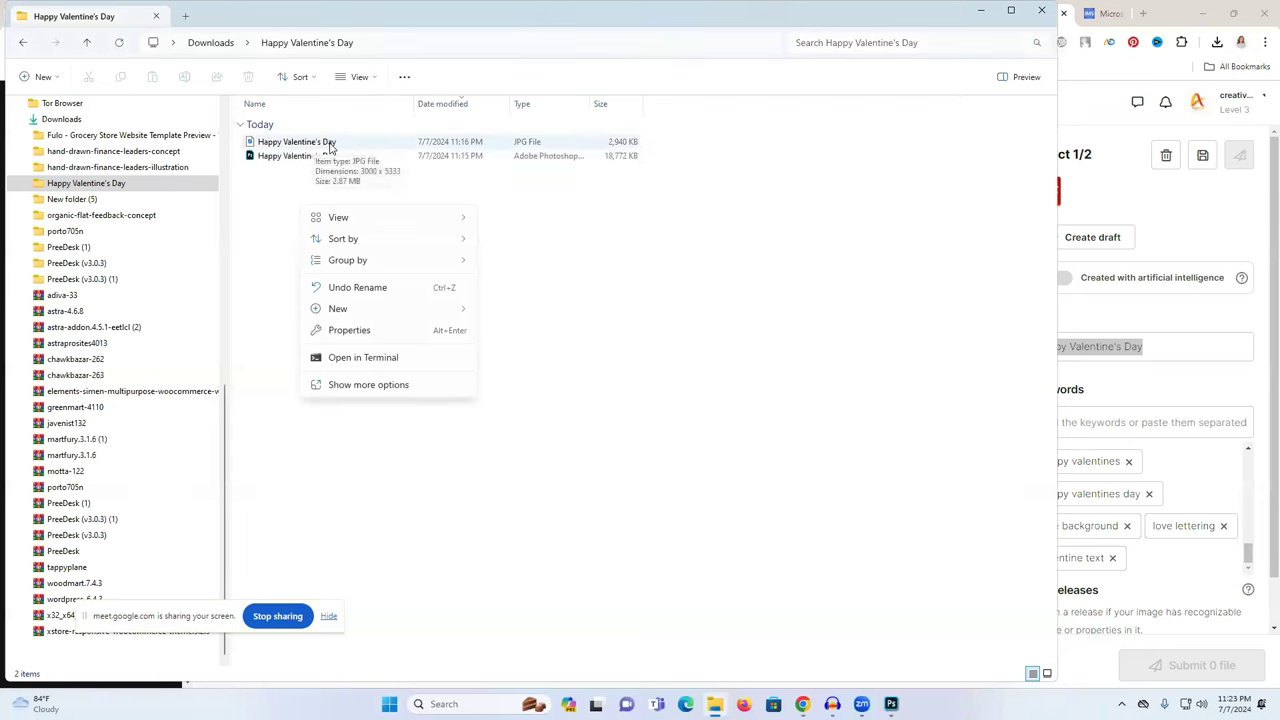
key("ctrl+a")
right_click(285, 147)
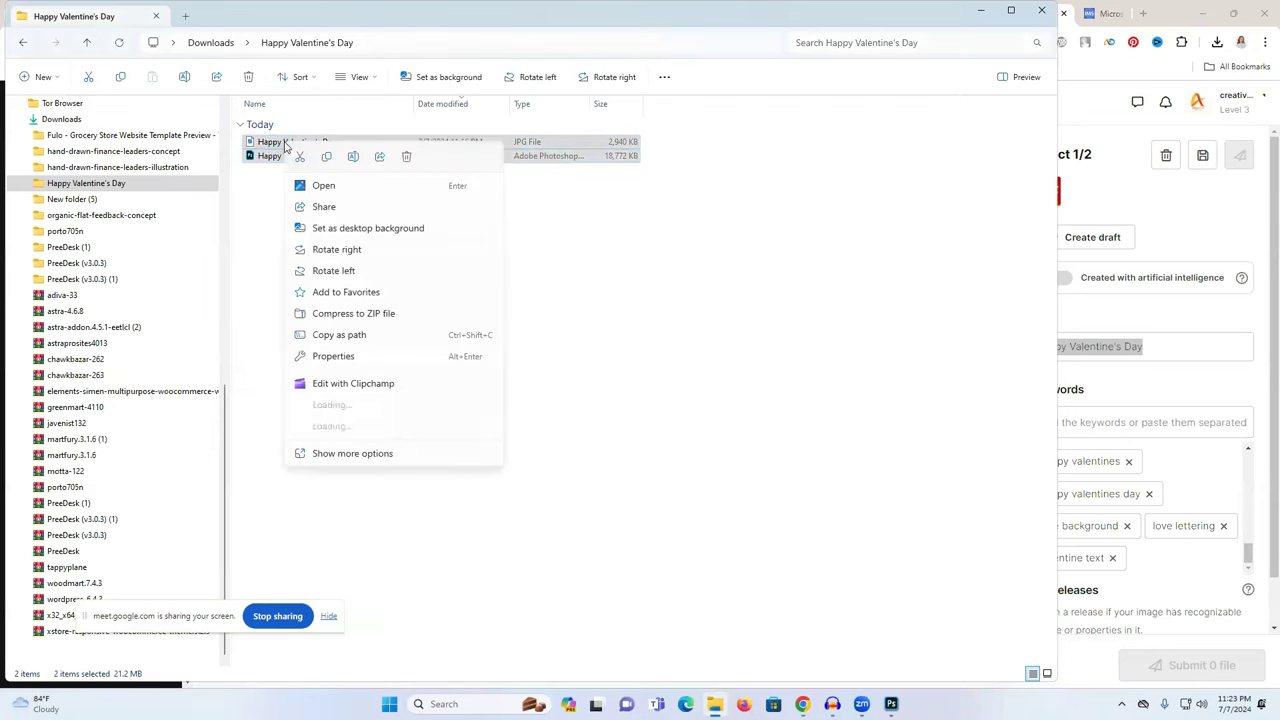
left_click(354, 157)
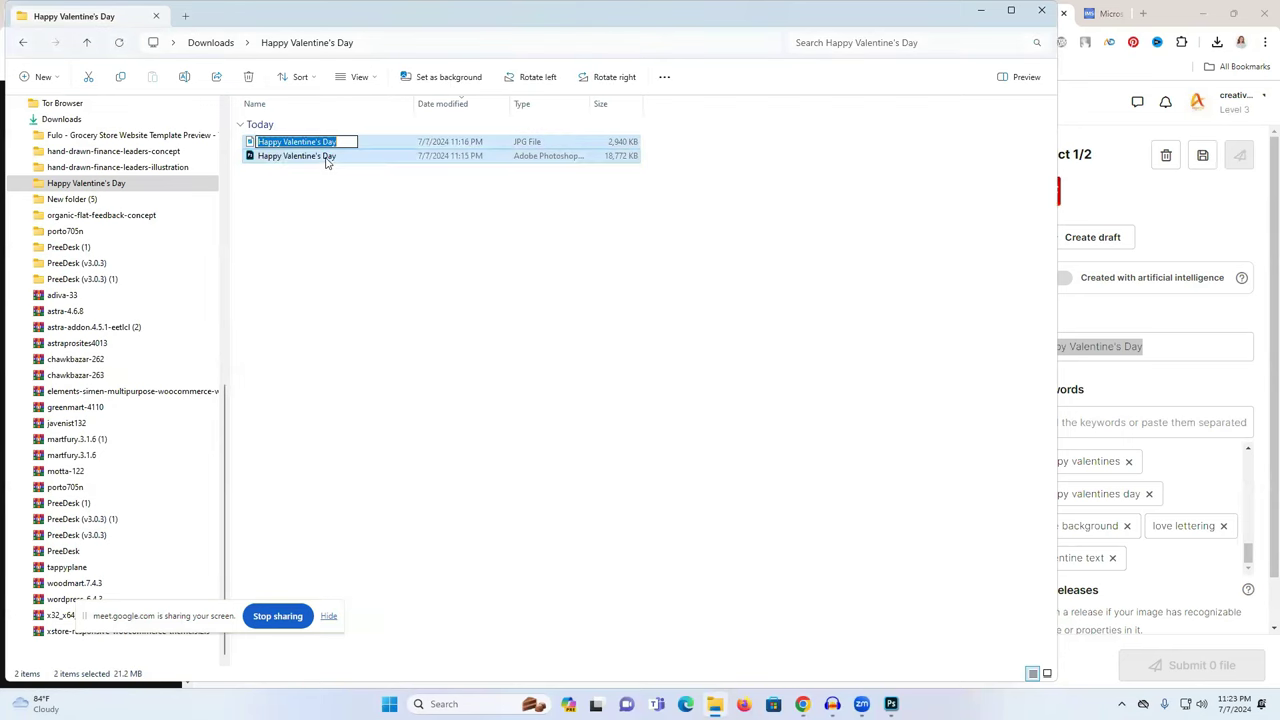
type("1")
key("Return")
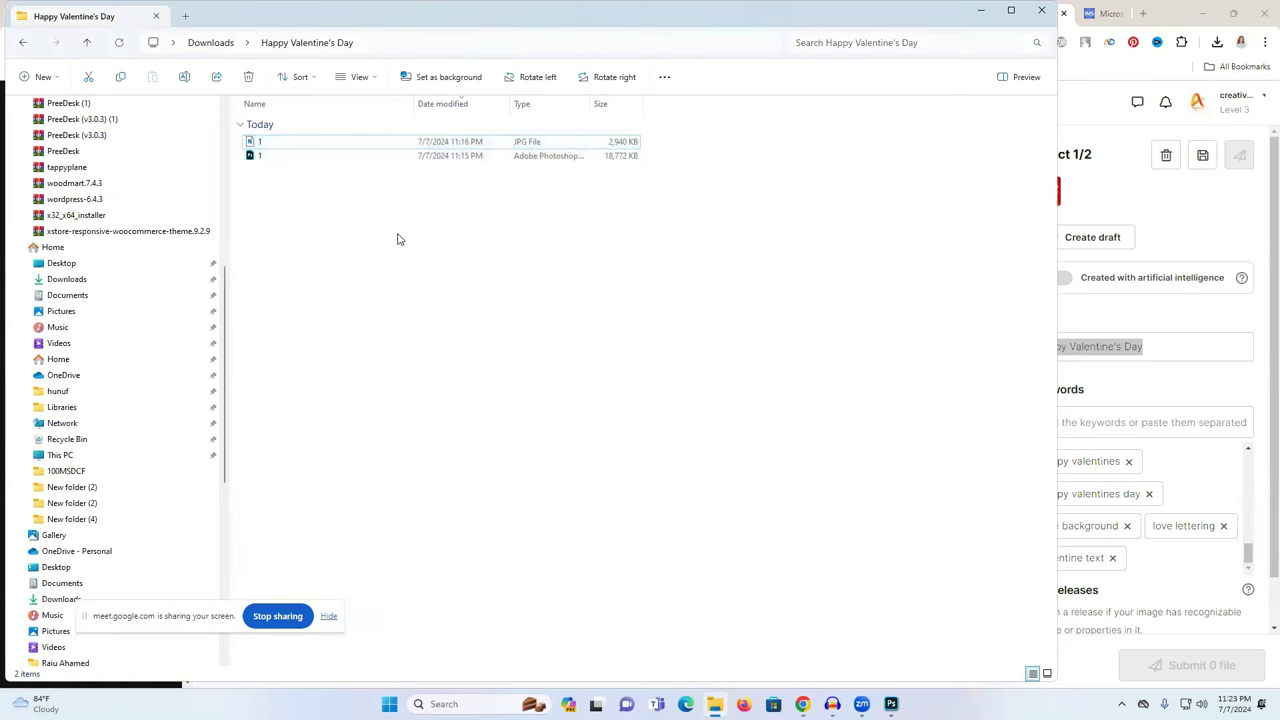
right_click(298, 191)
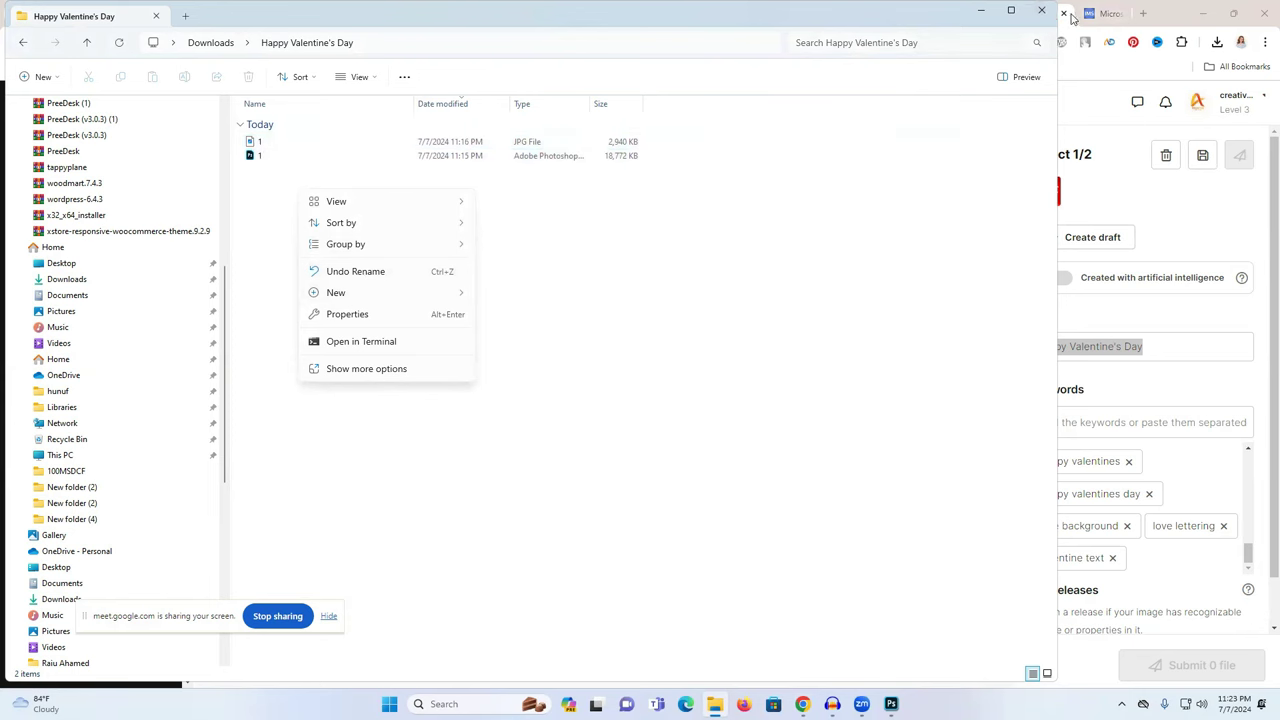
left_click(1041, 10)
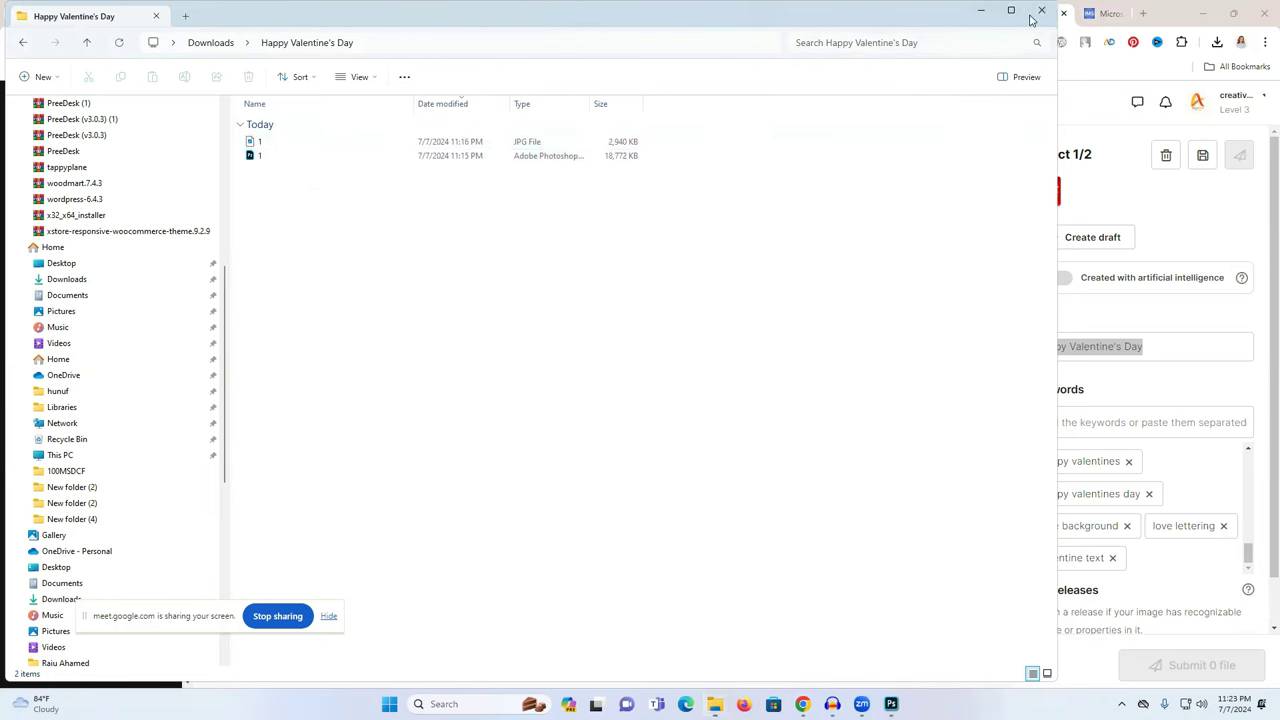
left_click(1041, 10)
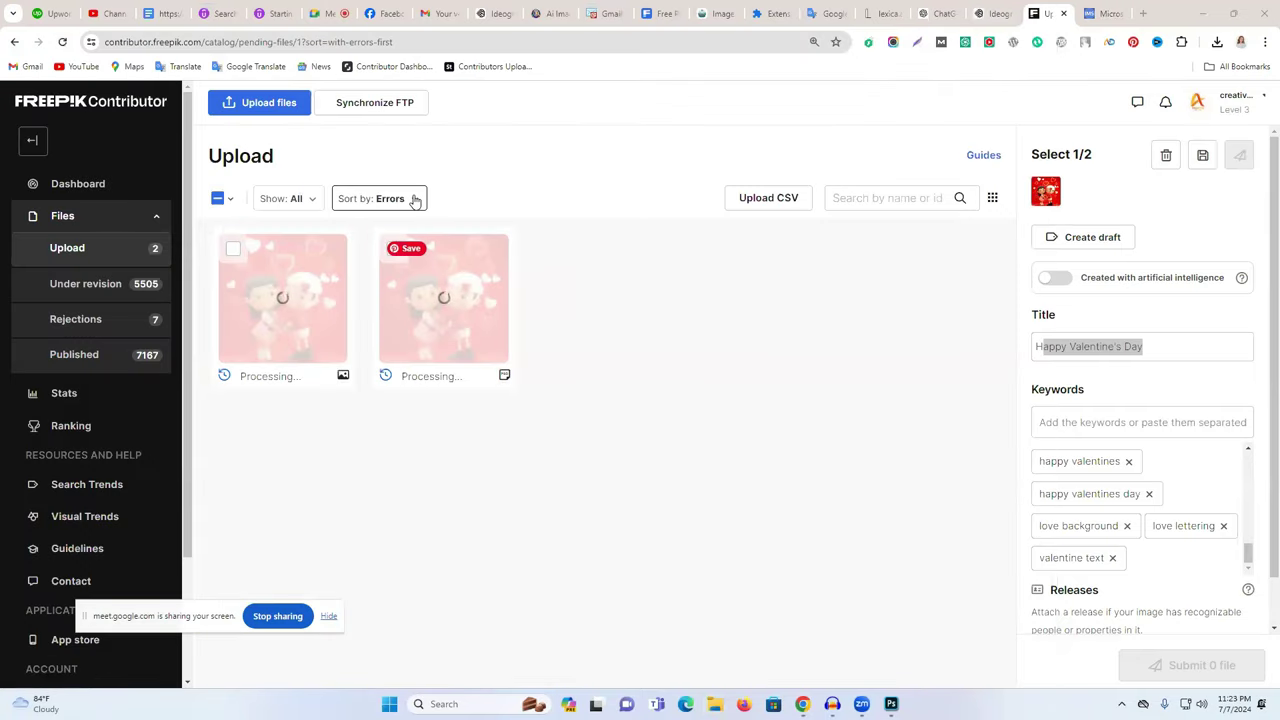